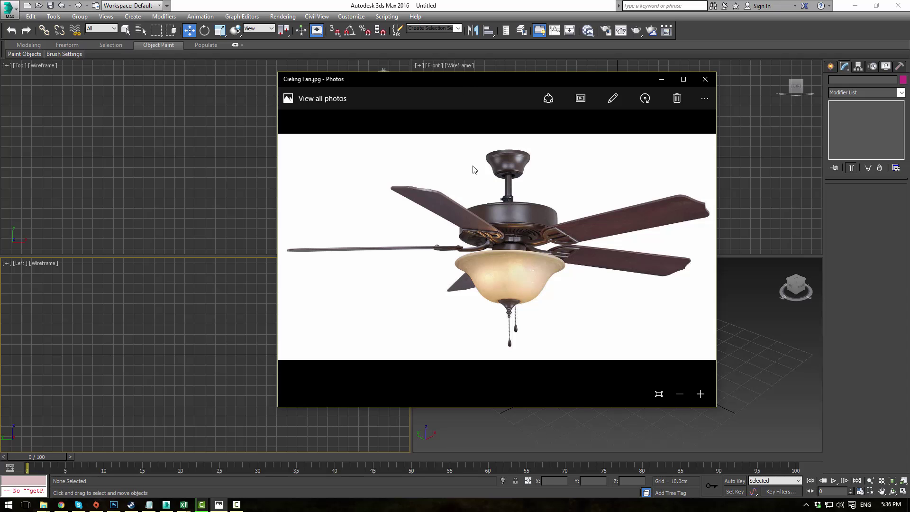
- Look up the pixel dimensions of the reference image Cieling Fan.jpg in its file info and move the image viewer away
{"action": "right_click", "coordinate": [475, 201]}
{"action": "left_click", "coordinate": [492, 379]}
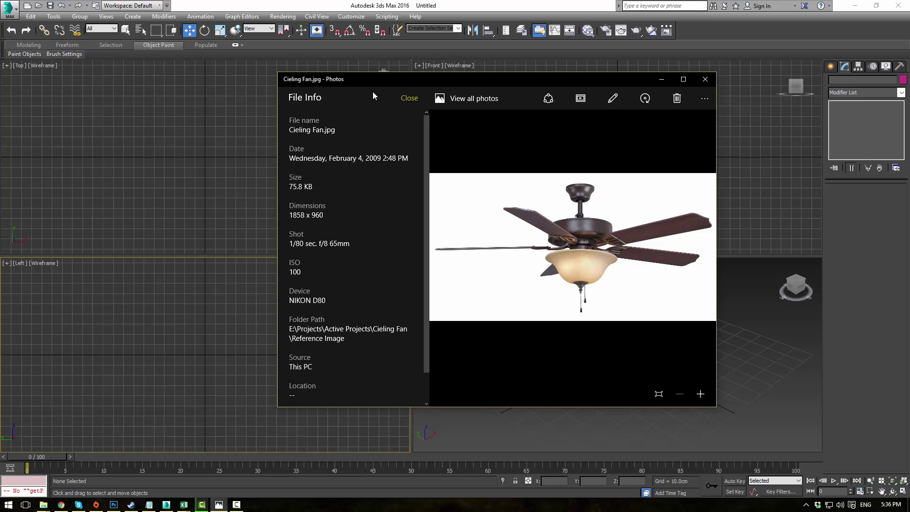
{"action": "left_click_drag", "start_coordinate": [388, 81], "coordinate": [0, 47]}
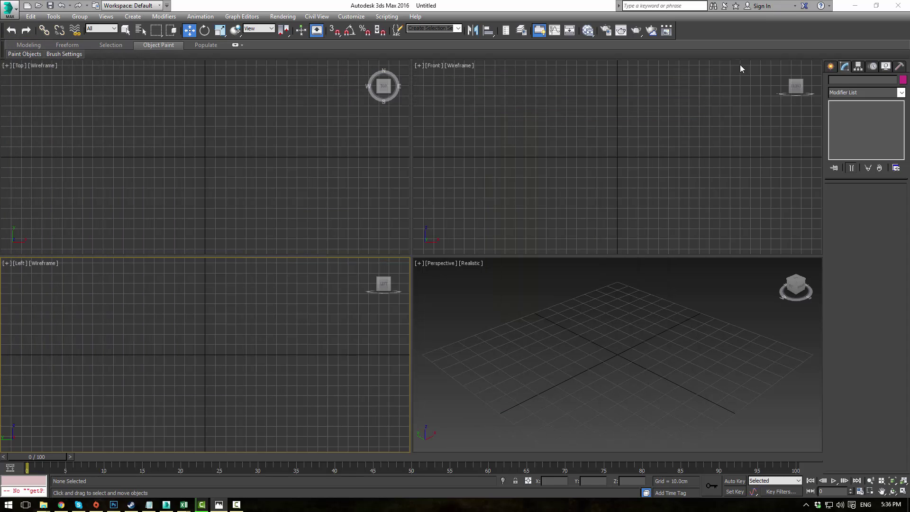
- Create a plane in the Front view with length 1858 cm and width 960 cm
{"action": "left_click", "coordinate": [828, 67]}
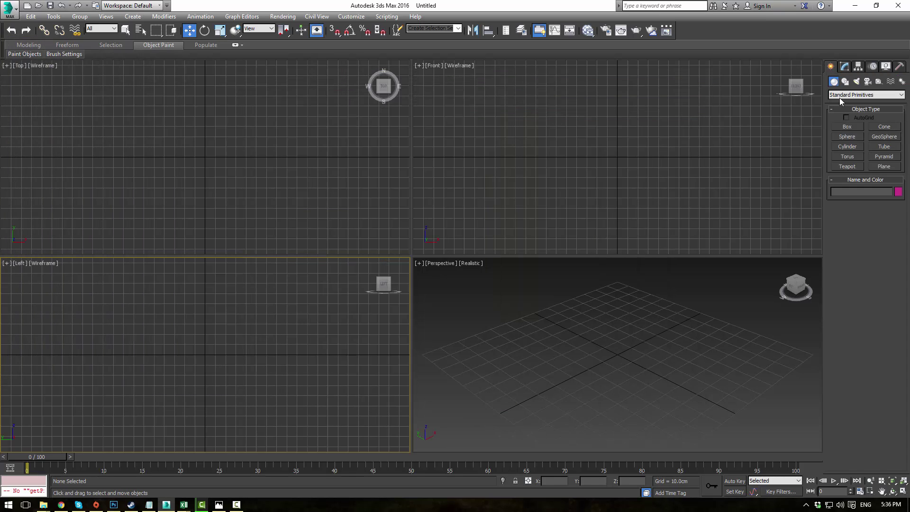
{"action": "left_click", "coordinate": [884, 166]}
{"action": "left_click_drag", "start_coordinate": [468, 93], "coordinate": [714, 240]}
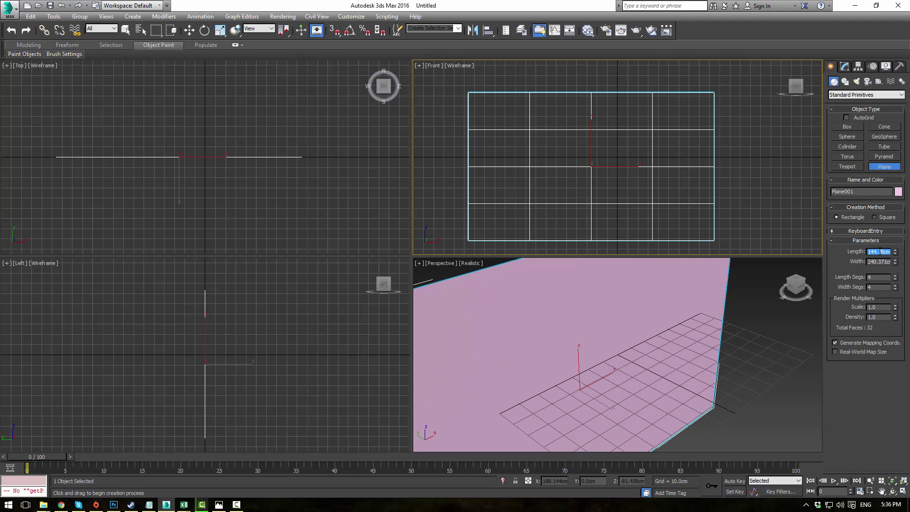
{"action": "key", "text": "Tab"}
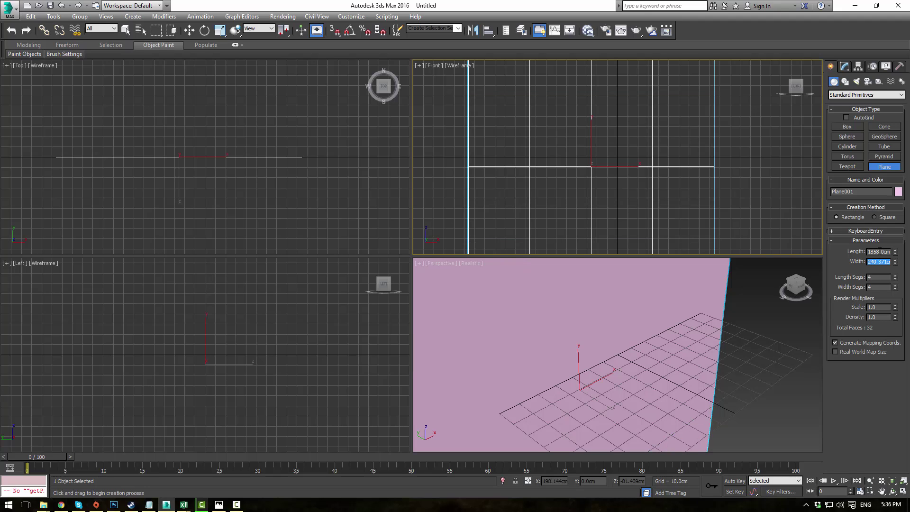
{"action": "type", "text": "960"}
{"action": "key", "text": "Return"}
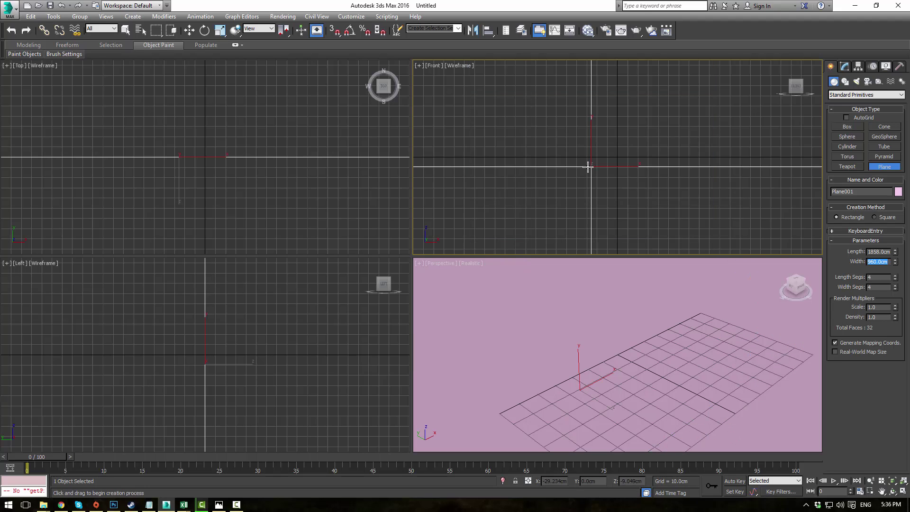
- Reduce the plane's length and width segments to 1
{"action": "scroll", "coordinate": [589, 167], "scroll_direction": "down", "scroll_amount": 10}
{"action": "left_click_drag", "start_coordinate": [894, 278], "coordinate": [895, 298]}
{"action": "middle_click_drag", "start_coordinate": [630, 170], "coordinate": [594, 114]}
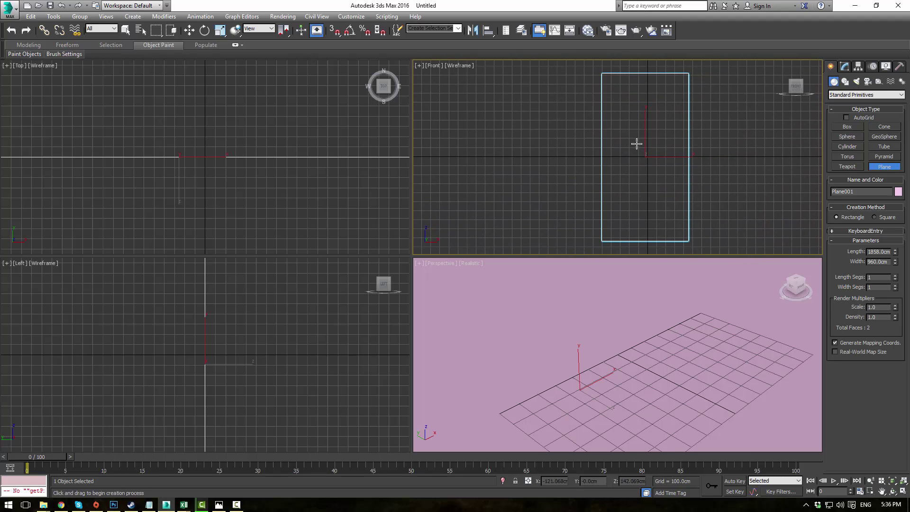
- Turn on angle snap and rotate the plane 90 degrees in the Front view
{"action": "key", "text": "e"}
{"action": "key", "text": "a"}
{"action": "left_click_drag", "start_coordinate": [659, 131], "coordinate": [692, 163]}
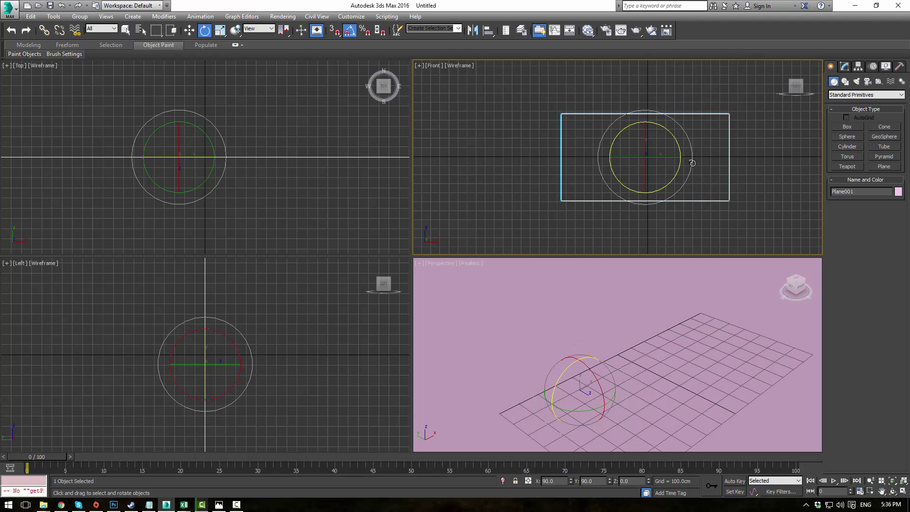
{"action": "left_click", "coordinate": [763, 129]}
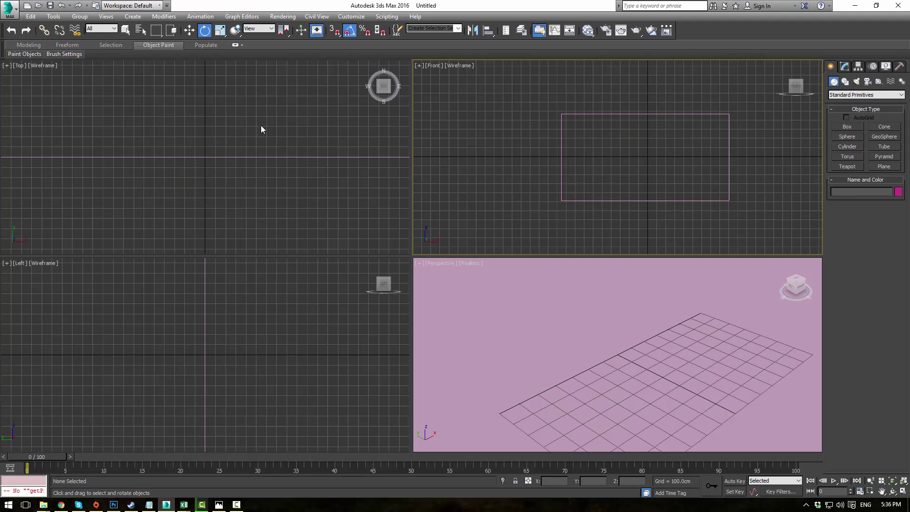
- Add a VRayMtl material in the Slate Material Editor and start a connection from its Diffuse map slot
{"action": "left_click", "coordinate": [278, 237]}
{"action": "key", "text": "m"}
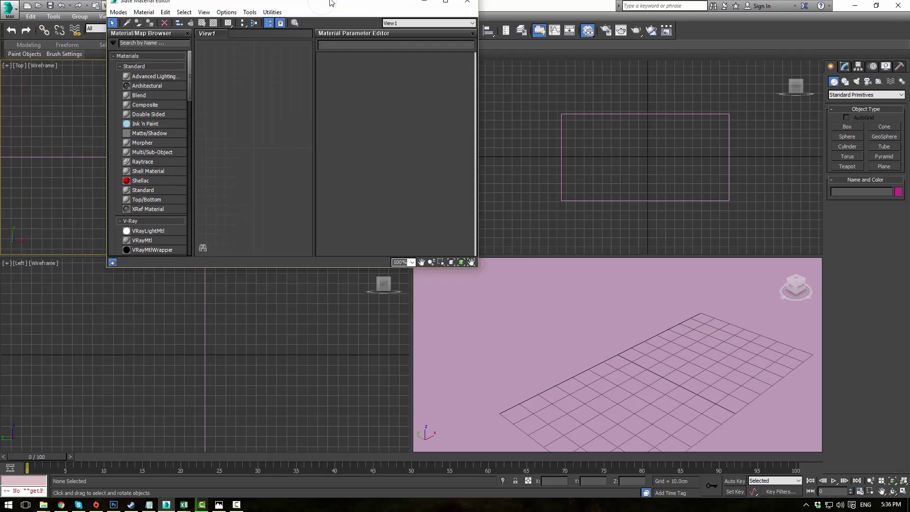
{"action": "double_click", "coordinate": [330, 3]}
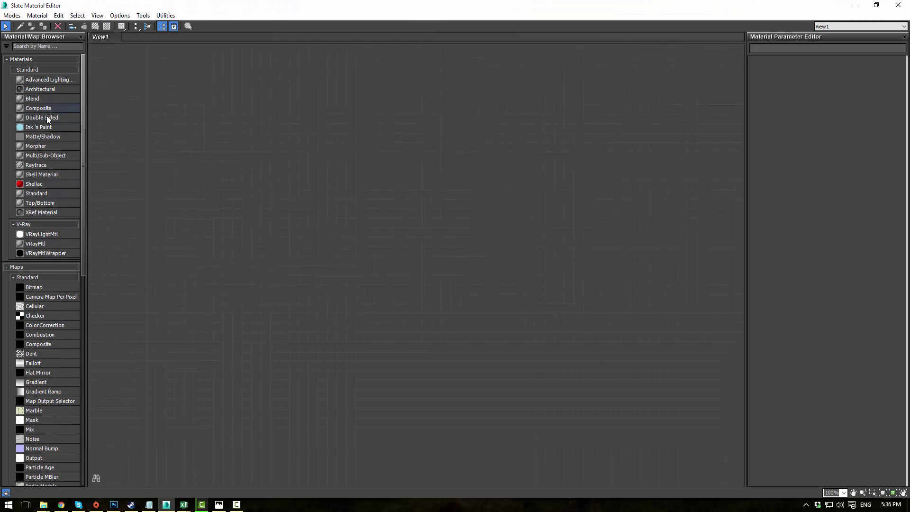
{"action": "left_click_drag", "start_coordinate": [36, 243], "coordinate": [259, 155]}
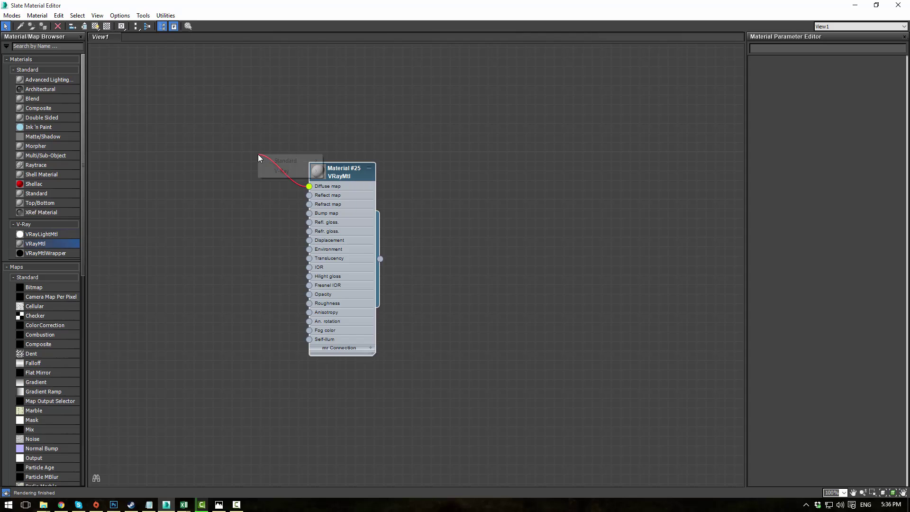
- Feed the Diffuse map with a Bitmap using Cieling Fan.jpg from the Active Projects\Cieling Fan\Reference Image folder
{"action": "mouse_move", "coordinate": [289, 163]}
{"action": "left_click", "coordinate": [232, 146]}
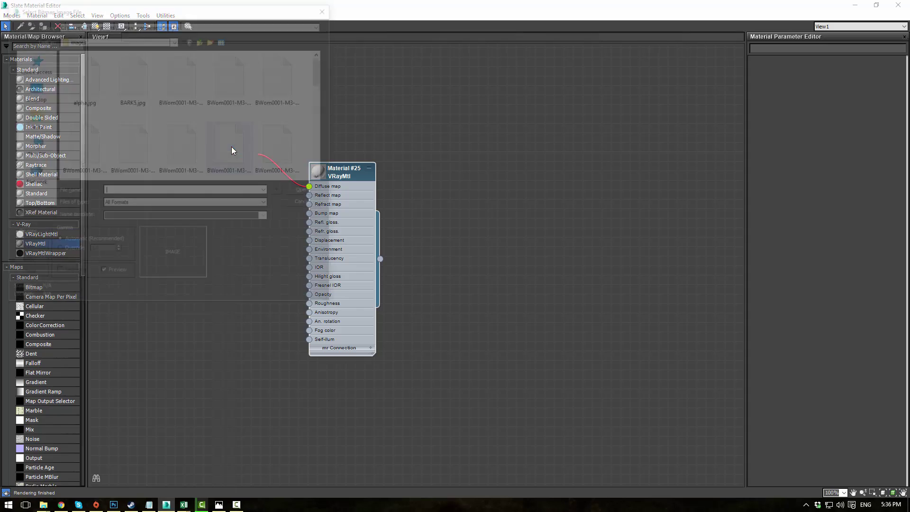
{"action": "left_click", "coordinate": [32, 62]}
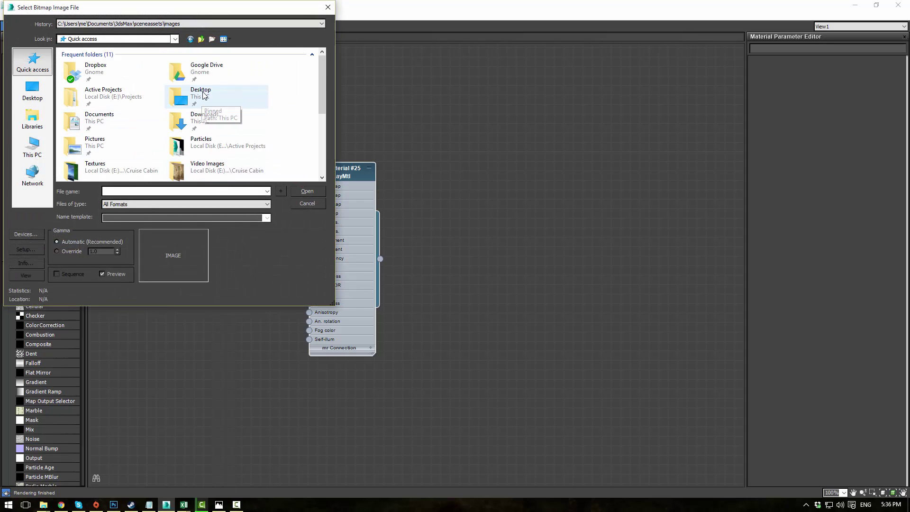
{"action": "double_click", "coordinate": [118, 93]}
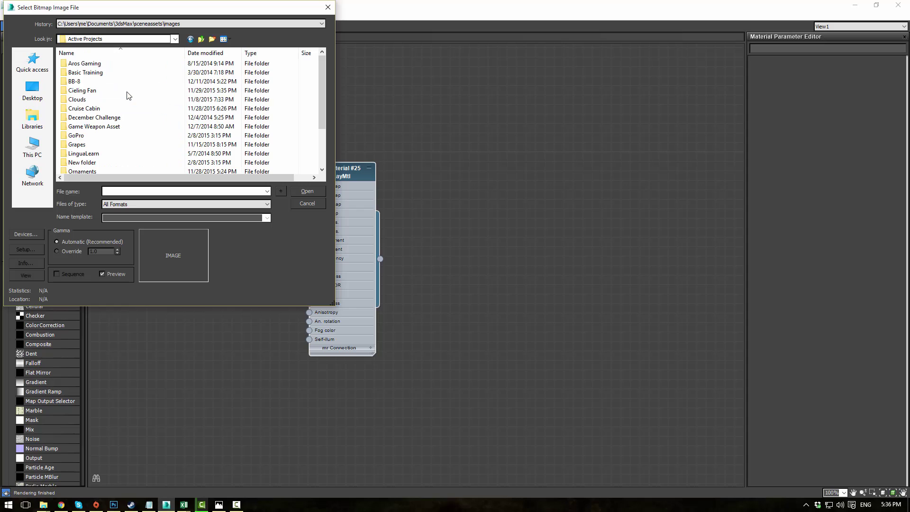
{"action": "double_click", "coordinate": [97, 90]}
{"action": "double_click", "coordinate": [101, 65]}
{"action": "double_click", "coordinate": [85, 81]}
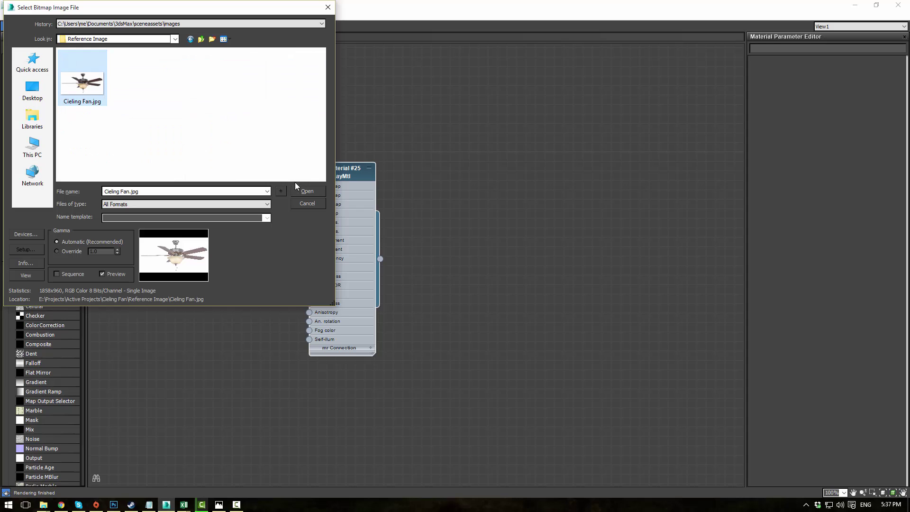
- Enable viewport display for the ceiling fan bitmap and assign the VRayMtl material to the plane
{"action": "double_click", "coordinate": [253, 156]}
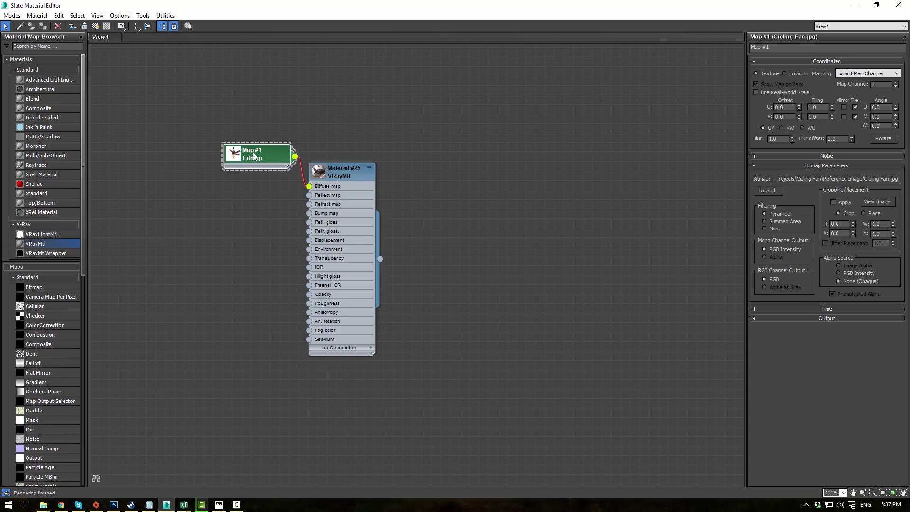
{"action": "left_click", "coordinate": [96, 26]}
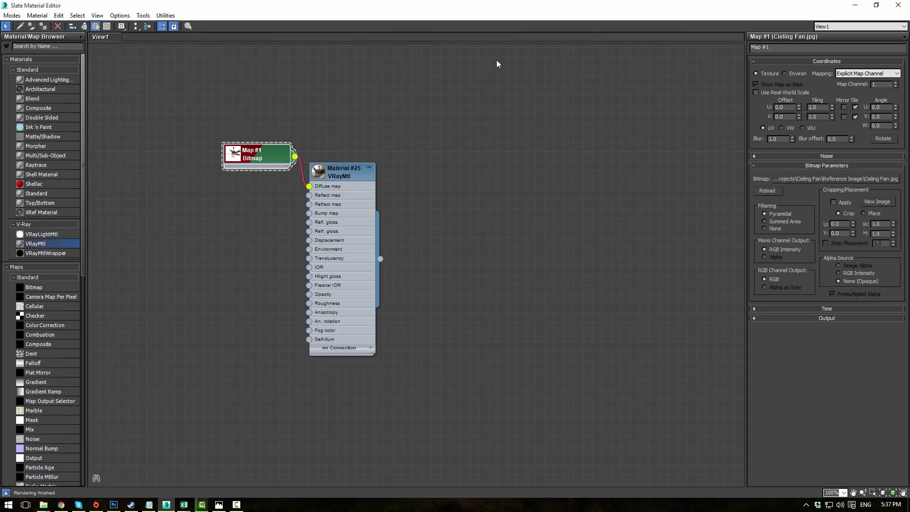
{"action": "double_click", "coordinate": [511, 10]}
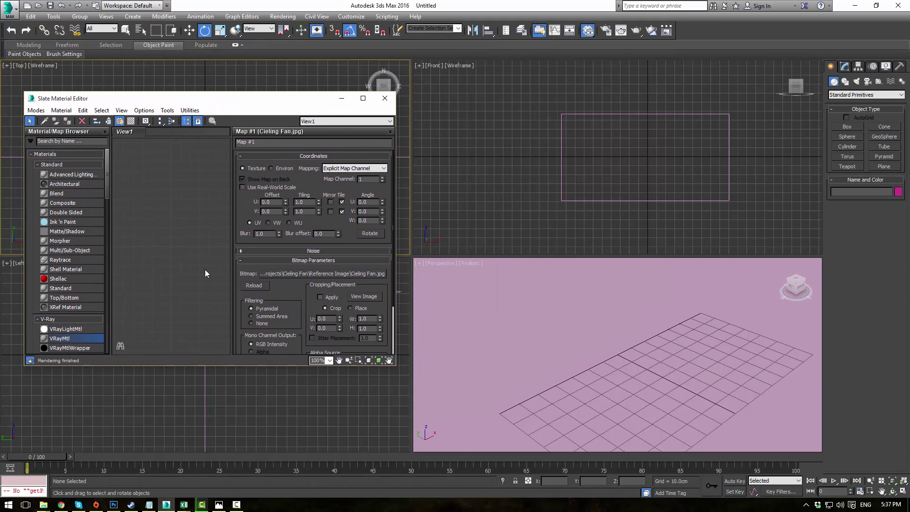
{"action": "middle_click_drag", "start_coordinate": [205, 270], "coordinate": [121, 237]}
{"action": "scroll", "coordinate": [187, 194], "scroll_direction": "down", "scroll_amount": 3}
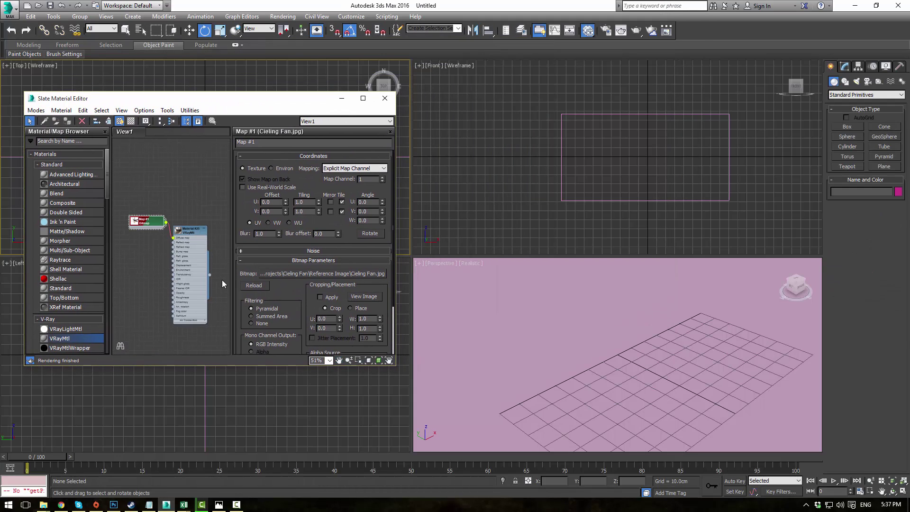
{"action": "left_click_drag", "start_coordinate": [209, 274], "coordinate": [559, 371]}
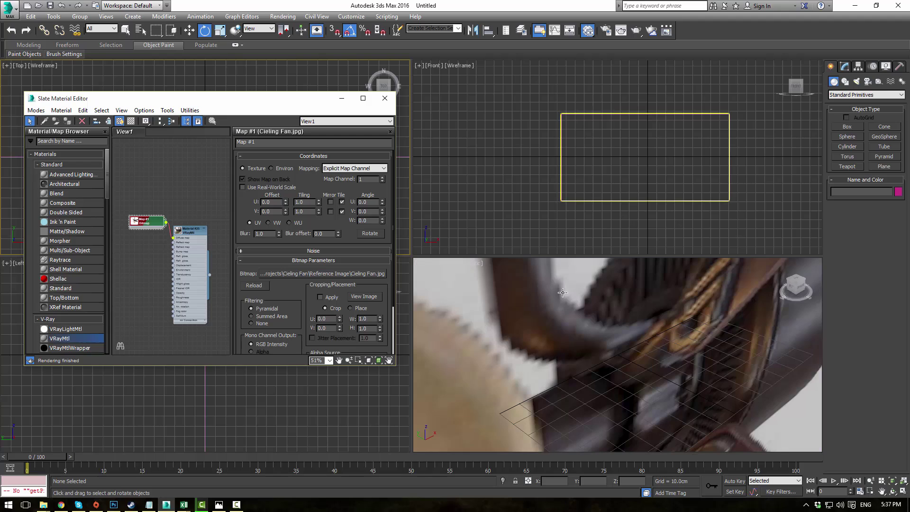
- Switch the Front view from Wireframe to Realistic shading
{"action": "scroll", "coordinate": [570, 175], "scroll_direction": "up", "scroll_amount": 2}
{"action": "key", "text": "F3"}
{"action": "scroll", "coordinate": [535, 197], "scroll_direction": "up", "scroll_amount": 3}
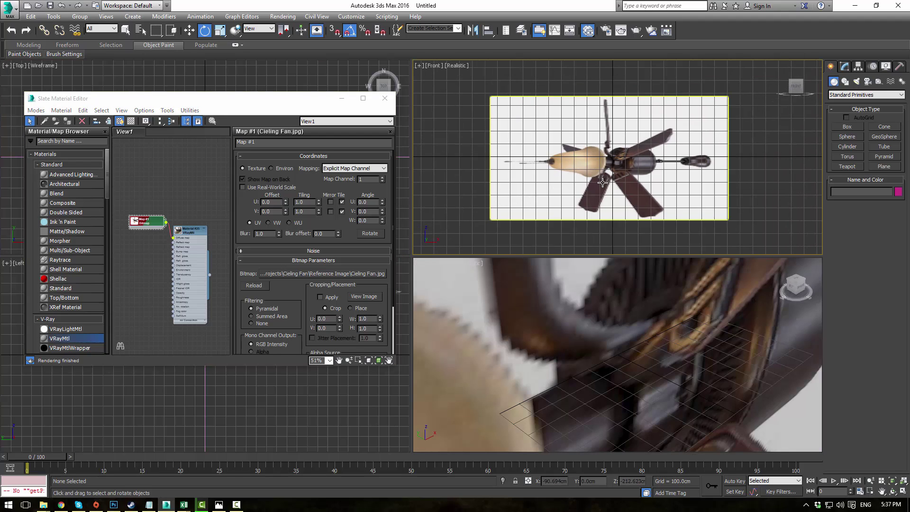
{"action": "scroll", "coordinate": [612, 151], "scroll_direction": "down", "scroll_amount": 3}
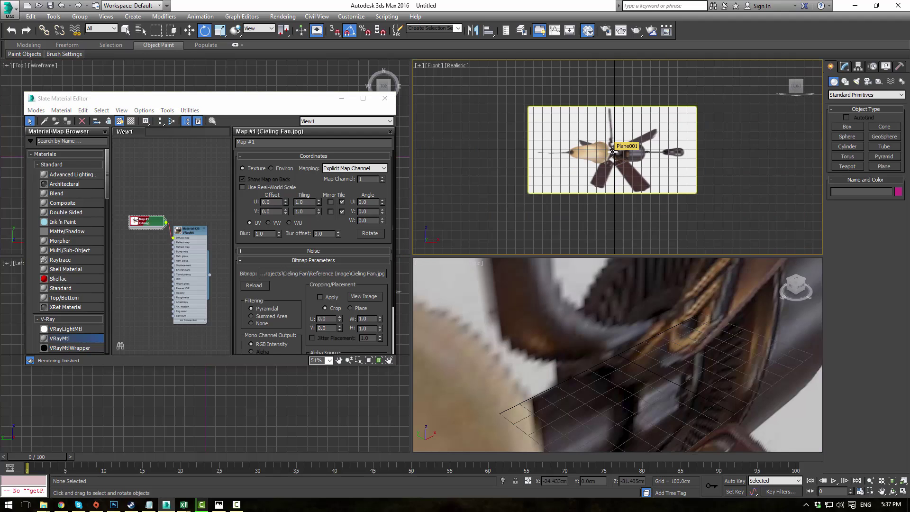
- Set the reference plane's length to 960 cm and width to 1858 cm
{"action": "left_click", "coordinate": [846, 66]}
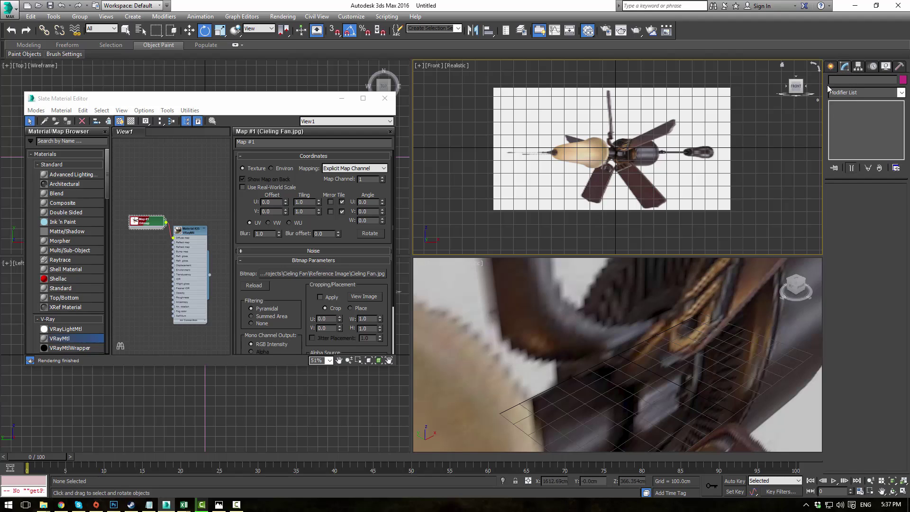
{"action": "left_click", "coordinate": [830, 67]}
{"action": "left_click", "coordinate": [707, 128]}
{"action": "left_click", "coordinate": [846, 67]}
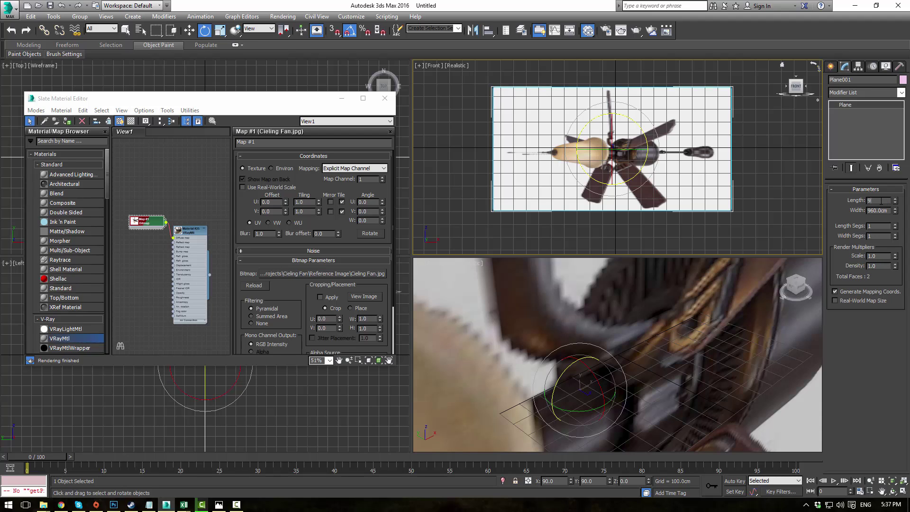
{"action": "key", "text": "Tab"}
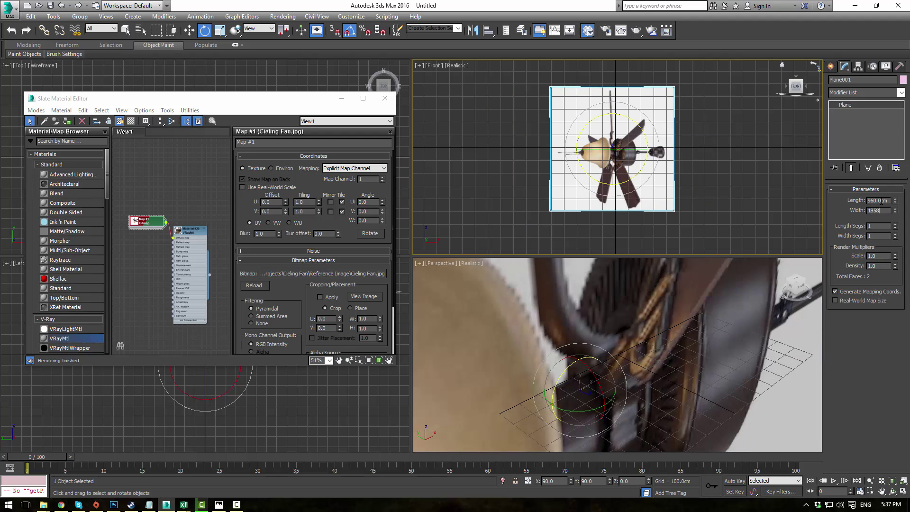
{"action": "type", "text": "1858"}
{"action": "key", "text": "Return"}
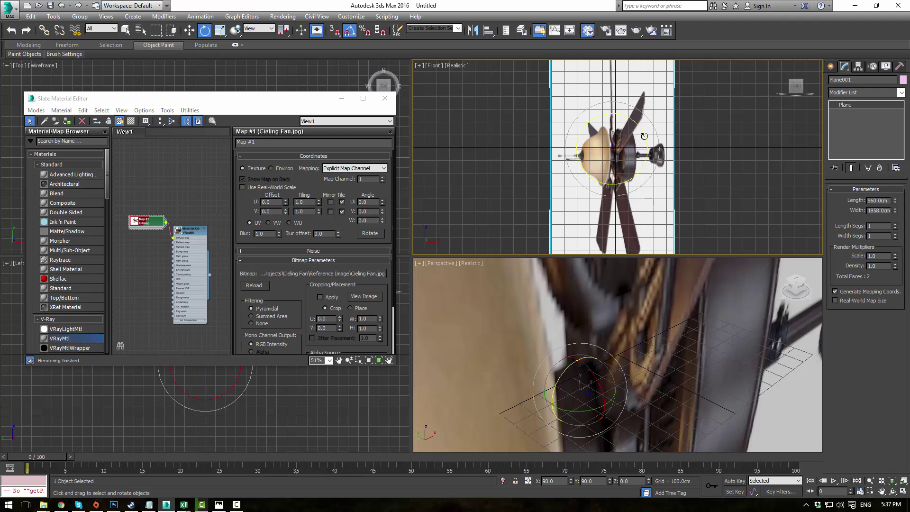
- Rotate the reference plane 90 degrees in the Front view so the fan stands upright, and close the material editor
{"action": "left_click_drag", "start_coordinate": [644, 136], "coordinate": [621, 101]}
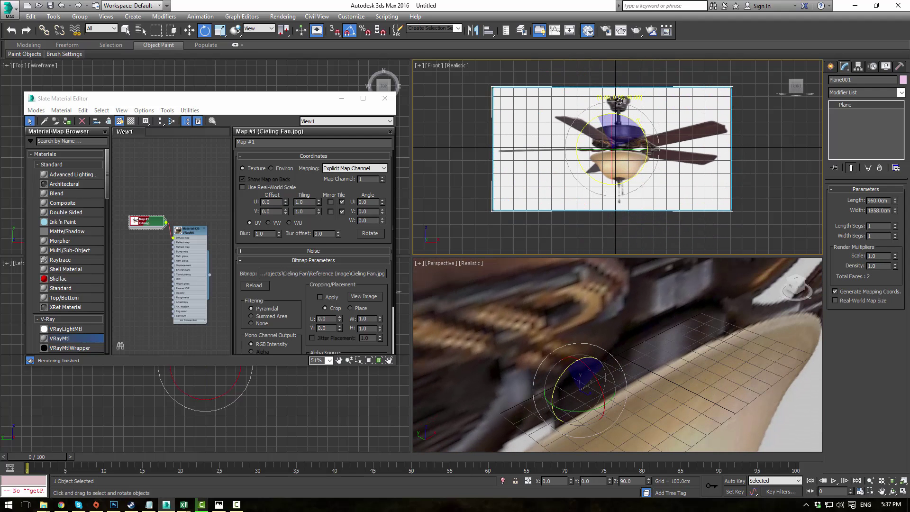
{"action": "left_click", "coordinate": [447, 92]}
{"action": "left_click", "coordinate": [385, 98]}
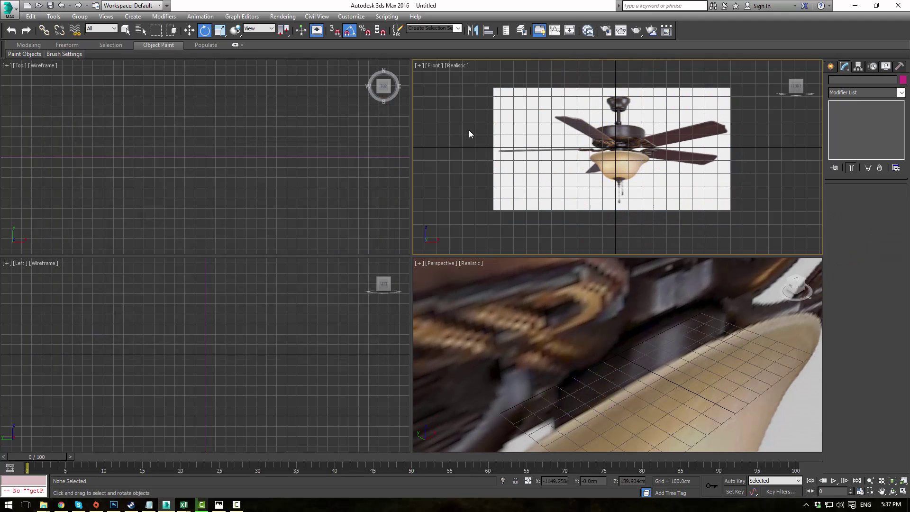
- Hide the grid in the Front view
{"action": "key", "text": "g"}
{"action": "scroll", "coordinate": [642, 155], "scroll_direction": "up", "scroll_amount": 3}
{"action": "middle_click_drag", "start_coordinate": [641, 155], "coordinate": [635, 155]}
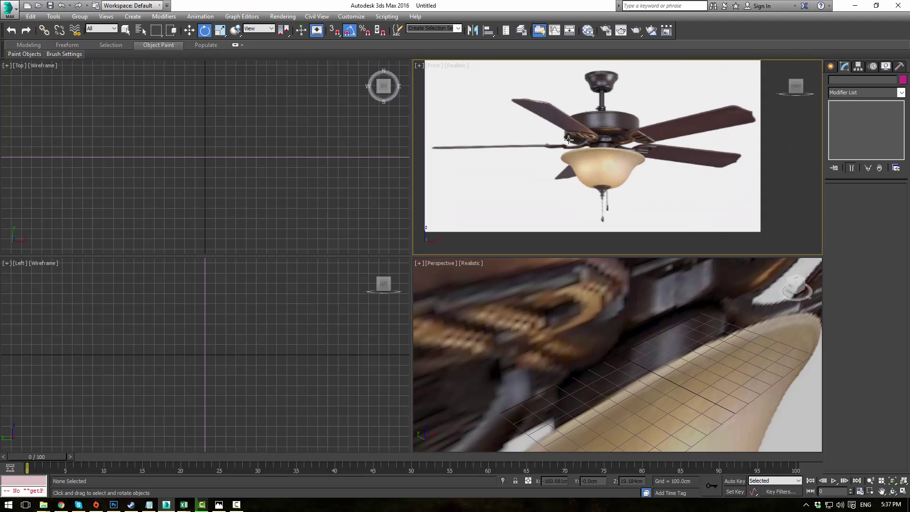
{"action": "middle_click_drag", "start_coordinate": [590, 189], "coordinate": [587, 201]}
{"action": "scroll", "coordinate": [564, 328], "scroll_direction": "down", "scroll_amount": 8}
{"action": "scroll", "coordinate": [578, 345], "scroll_direction": "up", "scroll_amount": 2}
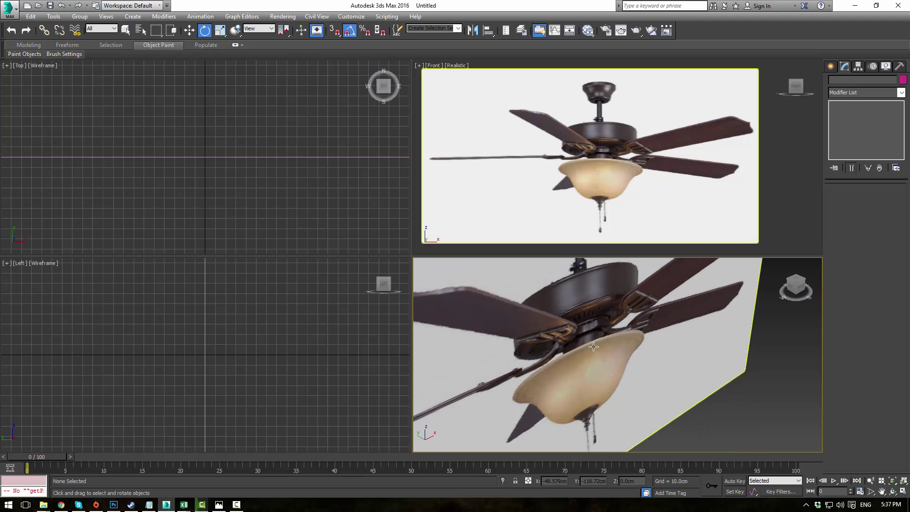
- Start a Line spline in the Front view and trace the canopy's outer edge from the rim down its curved side
{"action": "left_click", "coordinate": [830, 67]}
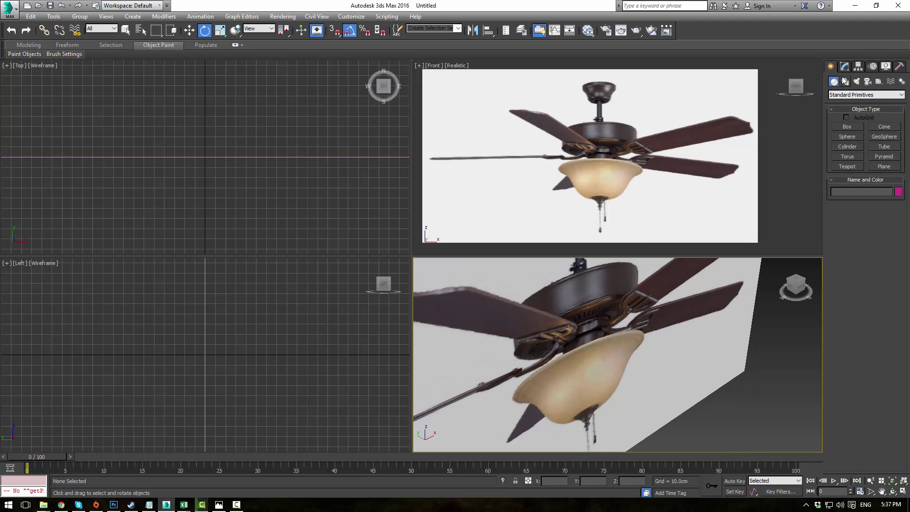
{"action": "left_click", "coordinate": [845, 81]}
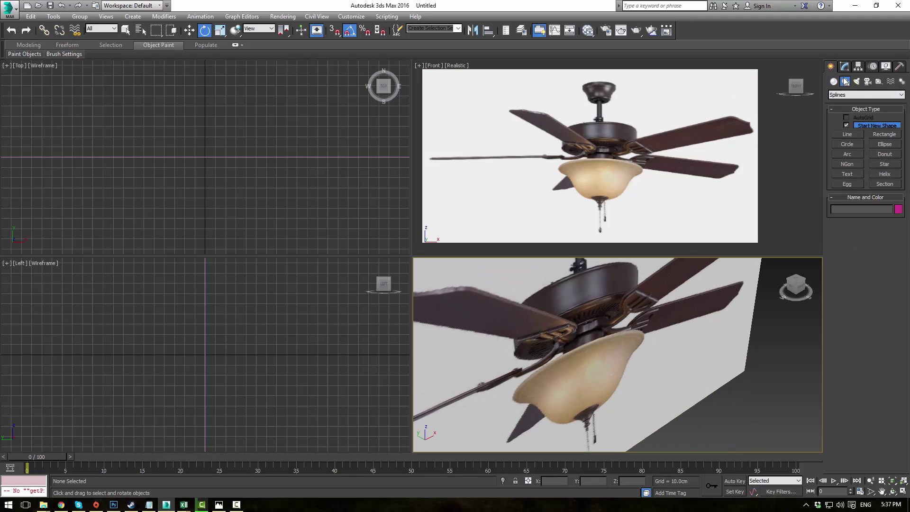
{"action": "left_click", "coordinate": [848, 135]}
{"action": "scroll", "coordinate": [574, 123], "scroll_direction": "up", "scroll_amount": 6}
{"action": "middle_click_drag", "start_coordinate": [574, 123], "coordinate": [567, 158]}
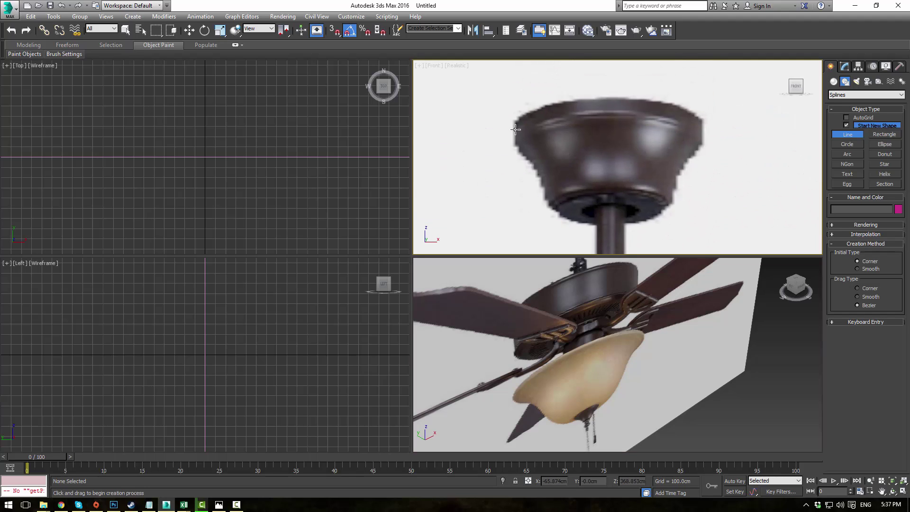
{"action": "left_click", "coordinate": [515, 120]}
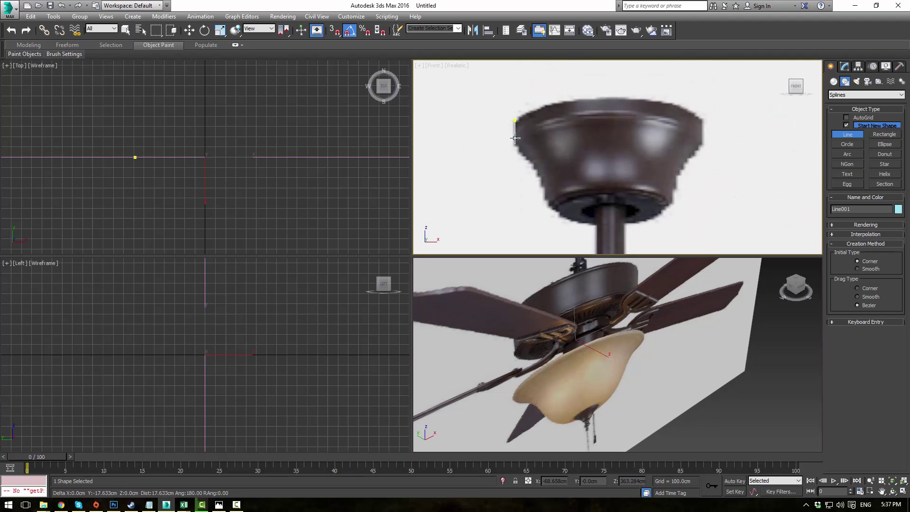
{"action": "left_click", "coordinate": [517, 139]}
{"action": "left_click_drag", "start_coordinate": [522, 156], "coordinate": [528, 158]}
{"action": "left_click", "coordinate": [540, 182]}
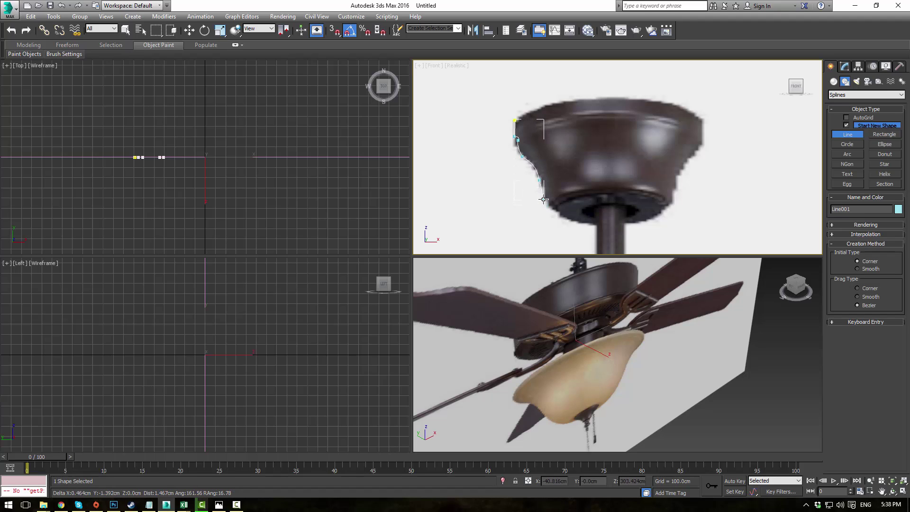
- Continue the profile around the canopy's lower lip and inward along the underside to the rod opening
{"action": "left_click", "coordinate": [546, 202]}
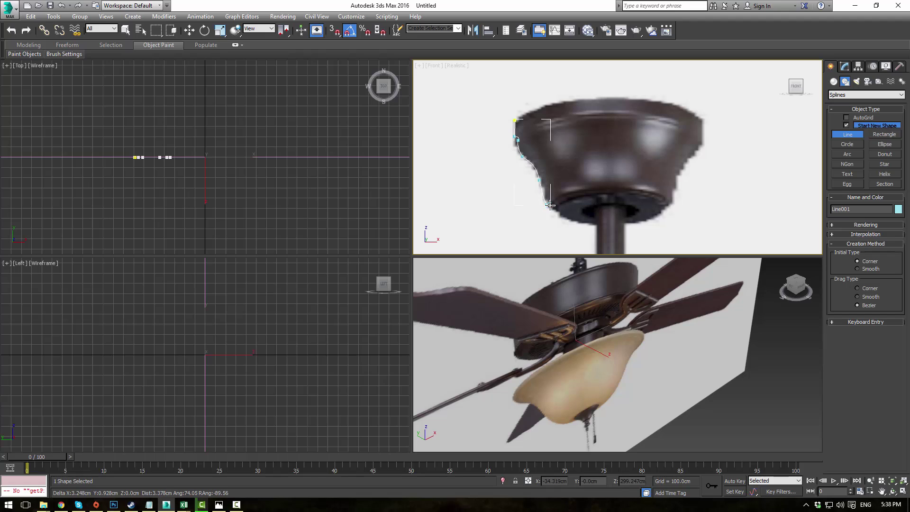
{"action": "left_click", "coordinate": [550, 205]}
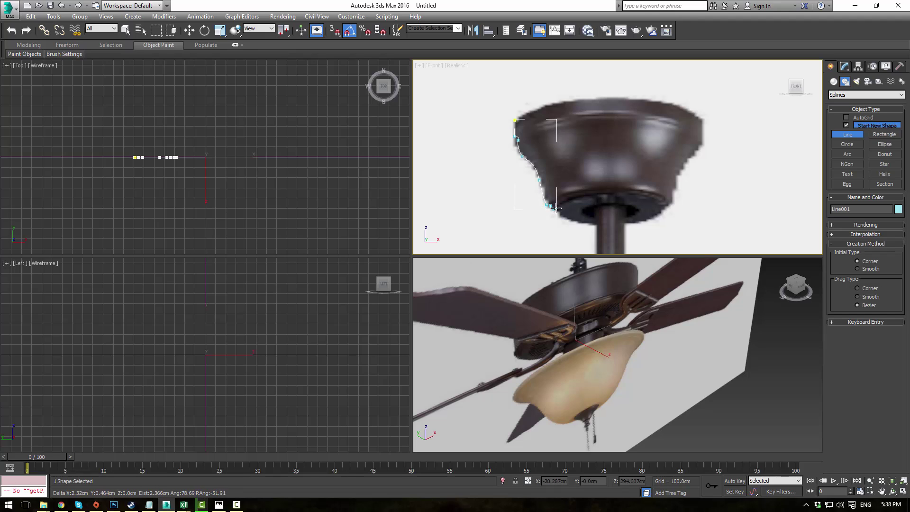
{"action": "left_click", "coordinate": [557, 209]}
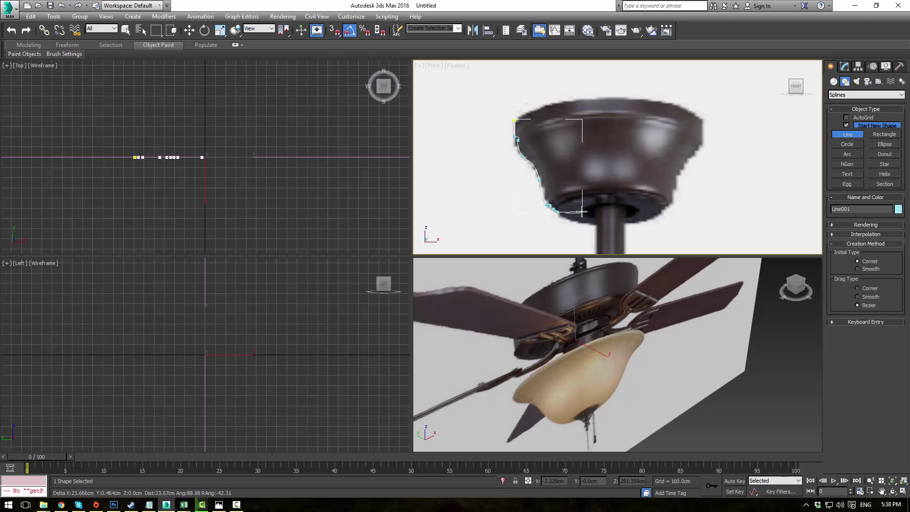
{"action": "left_click", "coordinate": [581, 212]}
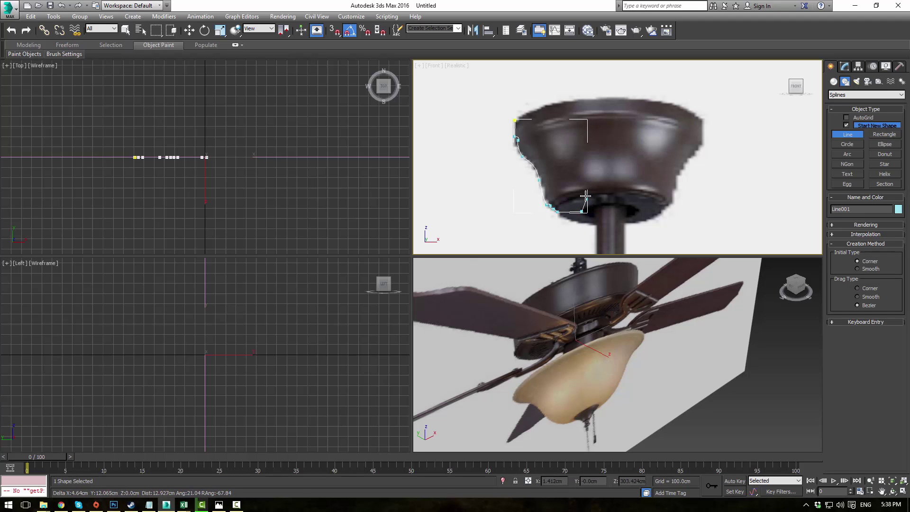
- Trace up into the rod opening, across to the canopy's middle, up to rim height and back to the start, closing the spline
{"action": "left_click", "coordinate": [587, 180]}
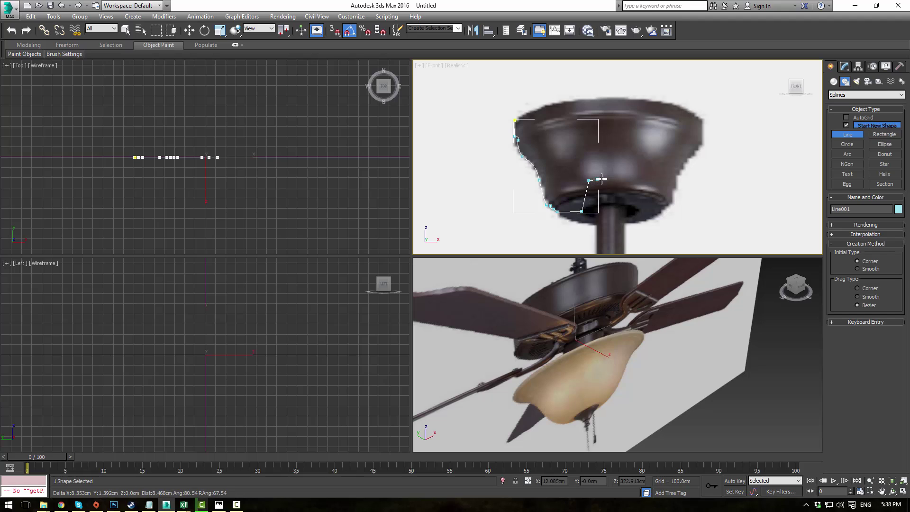
{"action": "left_click", "coordinate": [603, 181]}
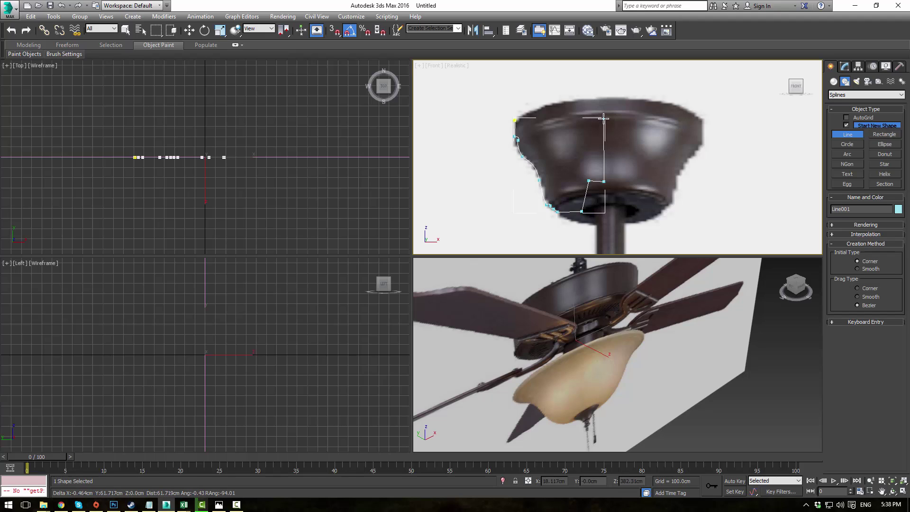
{"action": "left_click", "coordinate": [604, 118]}
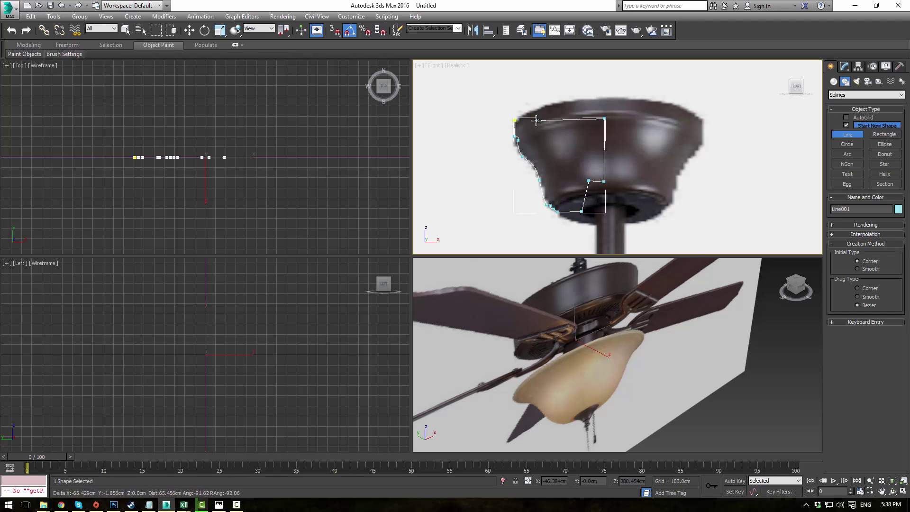
{"action": "left_click", "coordinate": [515, 118]}
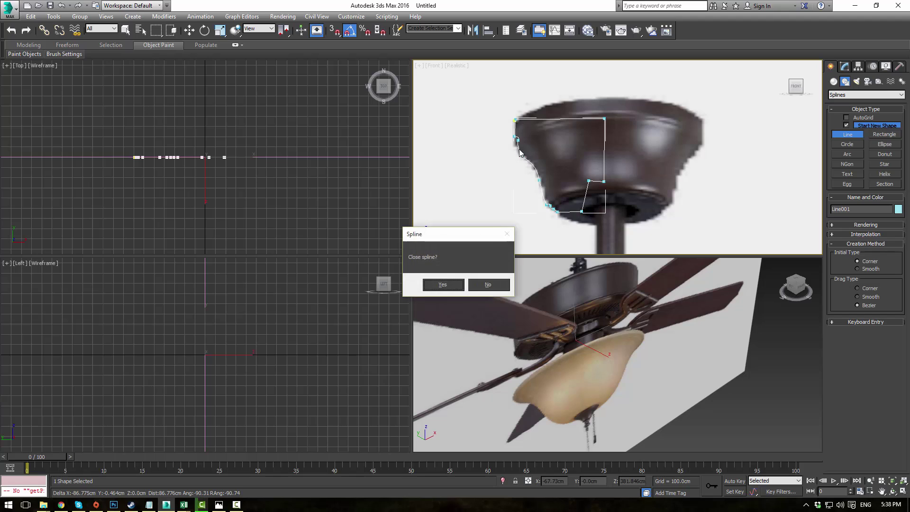
{"action": "left_click", "coordinate": [444, 283]}
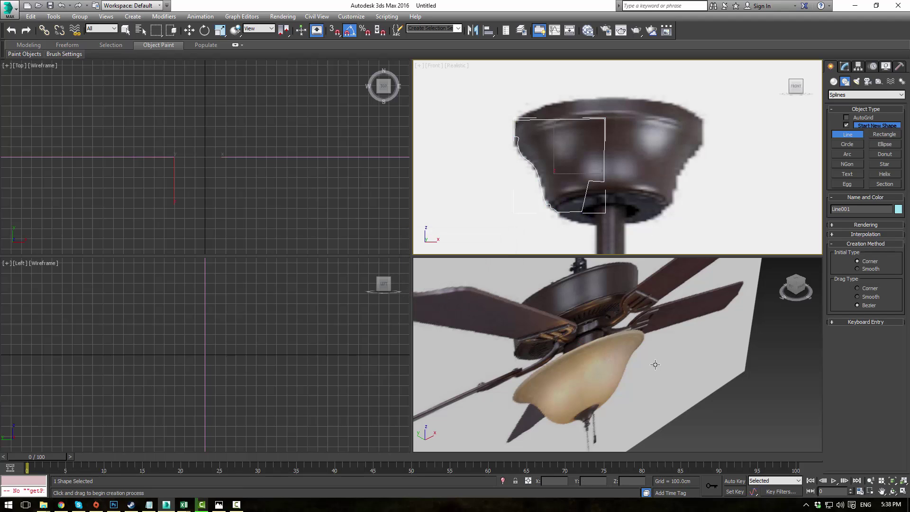
- Apply a Lathe modifier to the closed canopy profile
{"action": "middle_click_drag", "start_coordinate": [611, 330], "coordinate": [629, 419]}
{"action": "scroll", "coordinate": [609, 334], "scroll_direction": "up", "scroll_amount": 4}
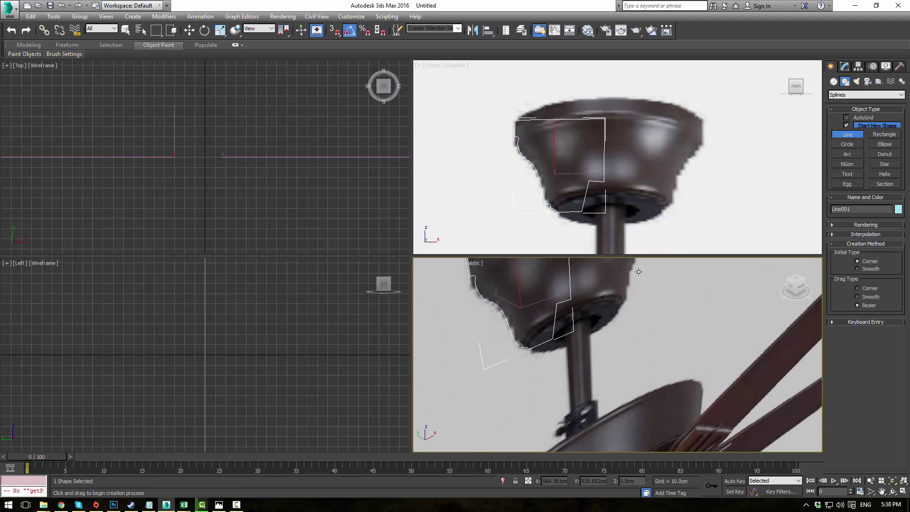
{"action": "key", "text": "e"}
{"action": "left_click", "coordinate": [844, 66]}
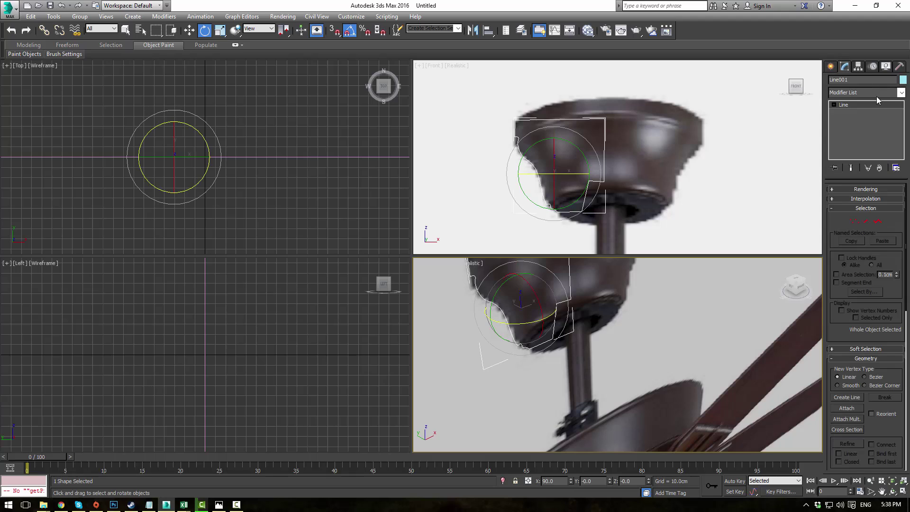
{"action": "left_click", "coordinate": [900, 93]}
{"action": "key", "text": "l"}
{"action": "key", "text": "Return"}
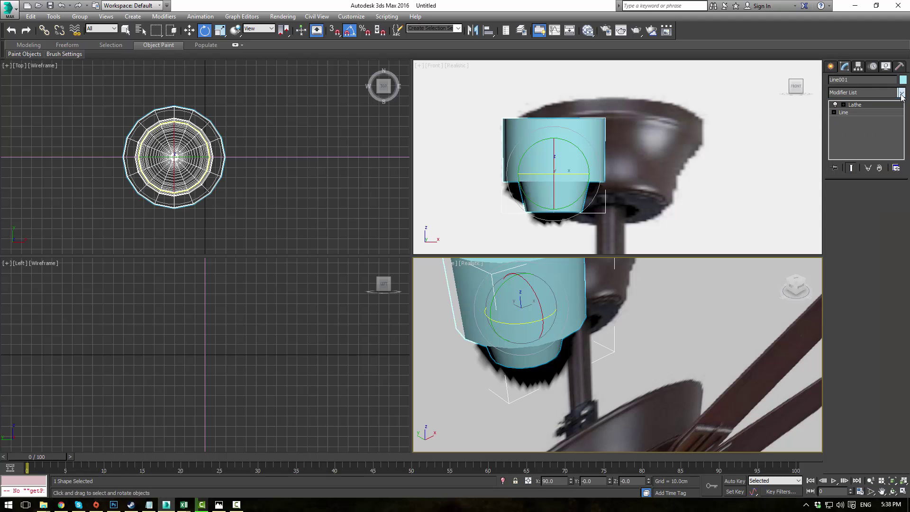
- Move the Lathe axis along X to about 24.3 cm so the revolved shape matches the canopy in the reference image
{"action": "left_click", "coordinate": [843, 104]}
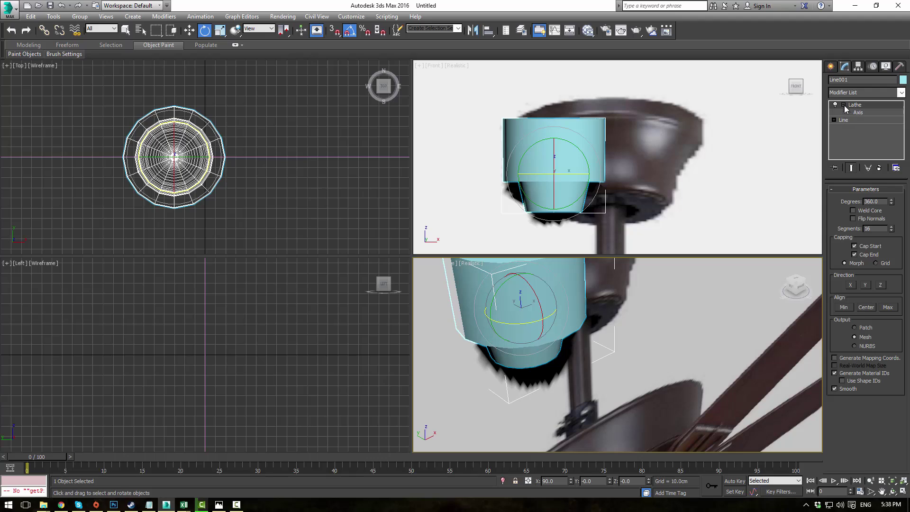
{"action": "left_click", "coordinate": [858, 112]}
{"action": "key", "text": "w"}
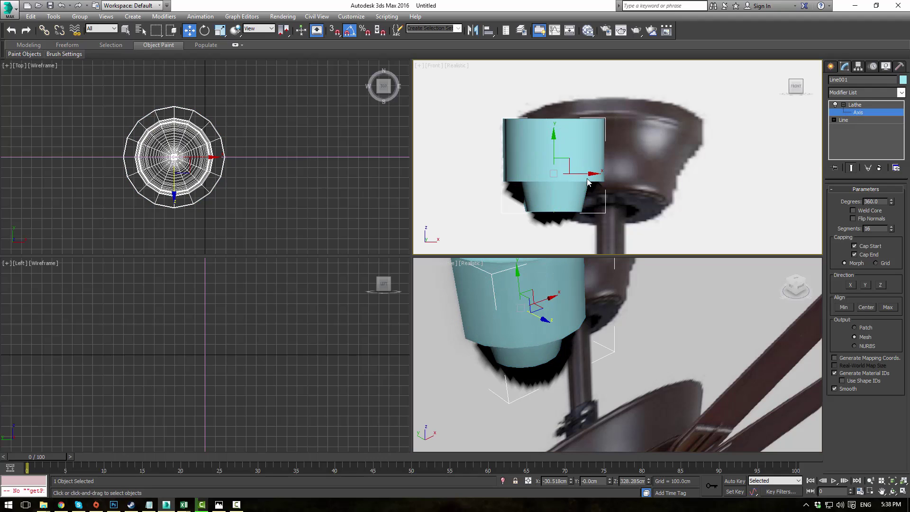
{"action": "left_click_drag", "start_coordinate": [587, 176], "coordinate": [627, 246]}
{"action": "mouse_move", "coordinate": [623, 318]}
{"action": "middle_mouse_down", "text": "alt"}
{"action": "mouse_move", "coordinate": [616, 304]}
{"action": "mouse_move", "coordinate": [616, 356]}
{"action": "mouse_move", "coordinate": [617, 327]}
{"action": "middle_mouse_up", "text": "alt"}
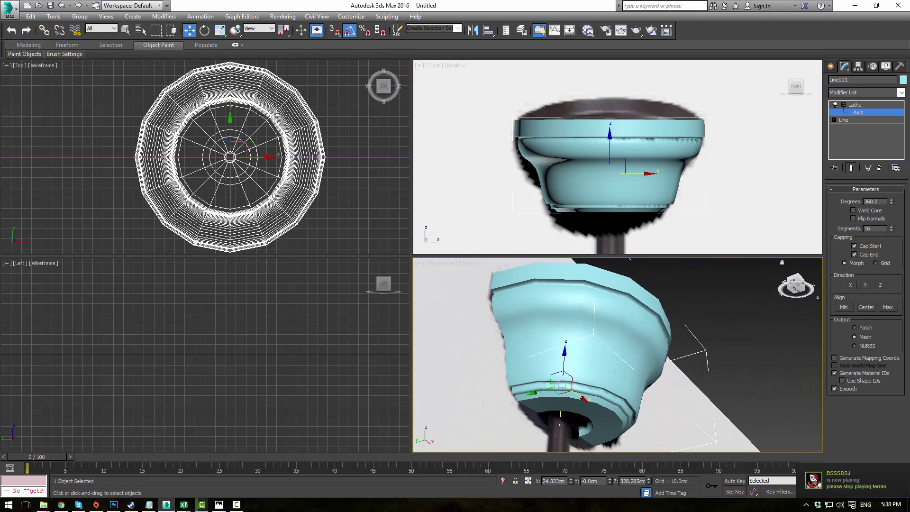
- Set the Lathe segments to 32
{"action": "type", "text": "32"}
{"action": "key", "text": "Return"}
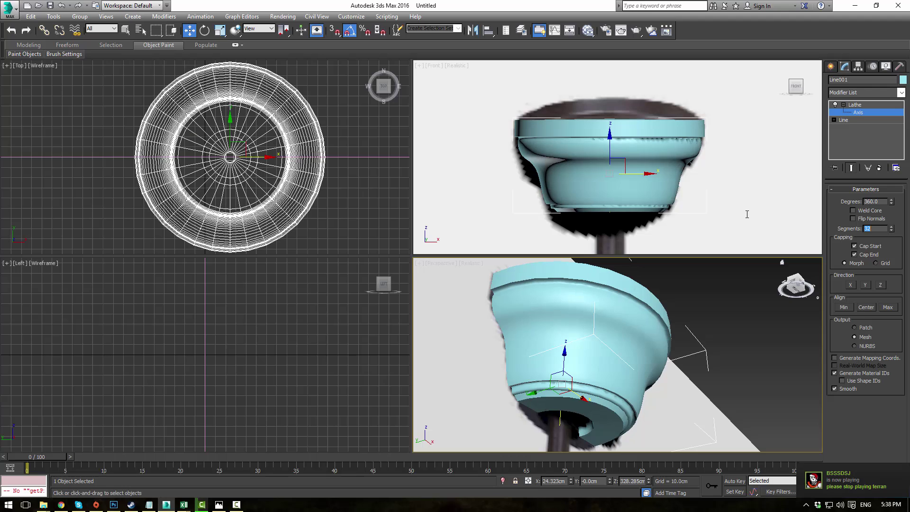
{"action": "middle_click_drag", "start_coordinate": [716, 361], "coordinate": [740, 158], "text": "alt"}
- Insert an Edit Spline modifier between the Line and the Lathe, and turn on the end result display
{"action": "left_click", "coordinate": [844, 122]}
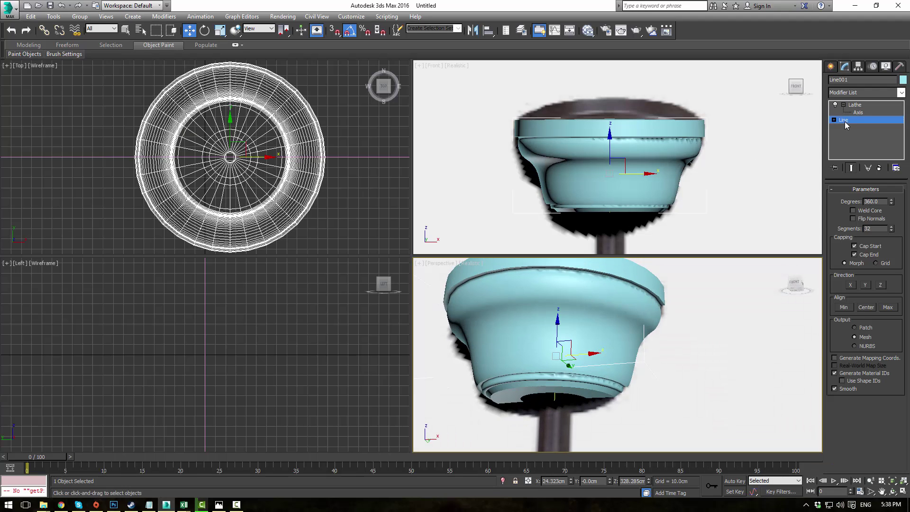
{"action": "left_click", "coordinate": [901, 93]}
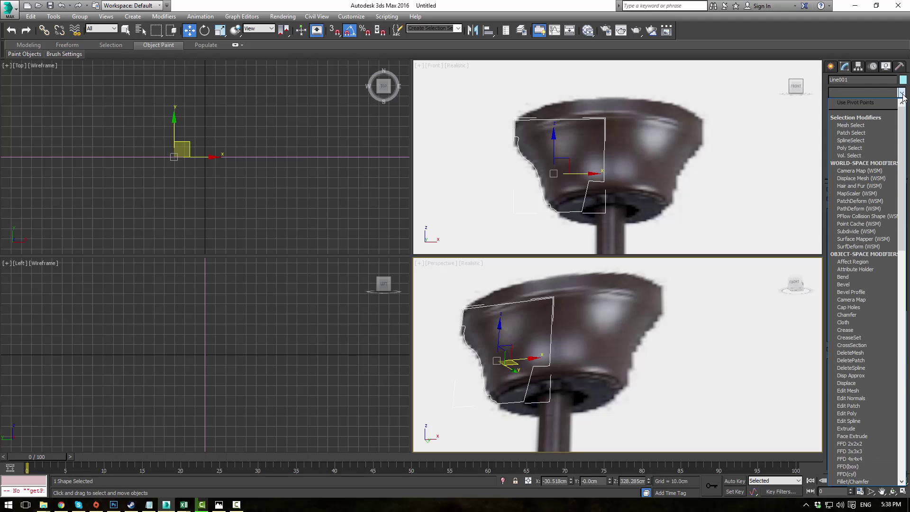
{"action": "type", "text": "e"}
{"action": "key", "text": "e"}
{"action": "key", "text": "e"}
{"action": "key", "text": "e"}
{"action": "key", "text": "e"}
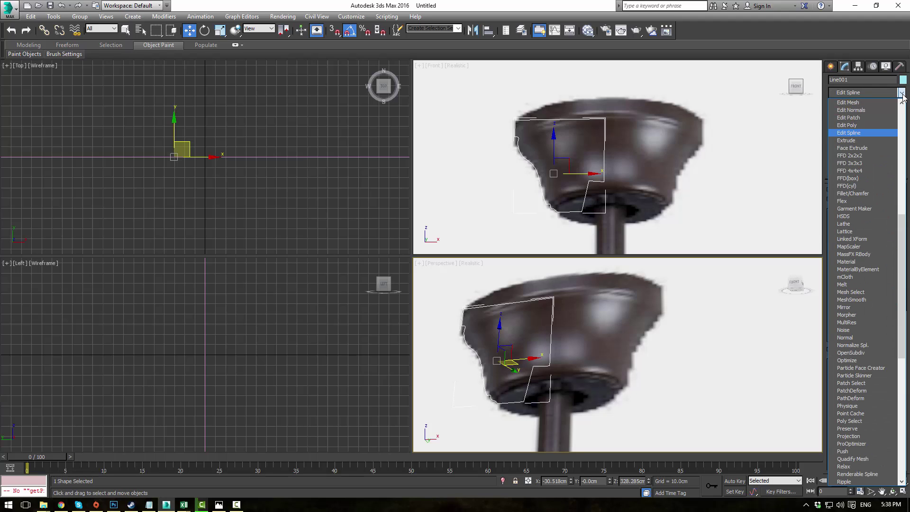
{"action": "key", "text": "Return"}
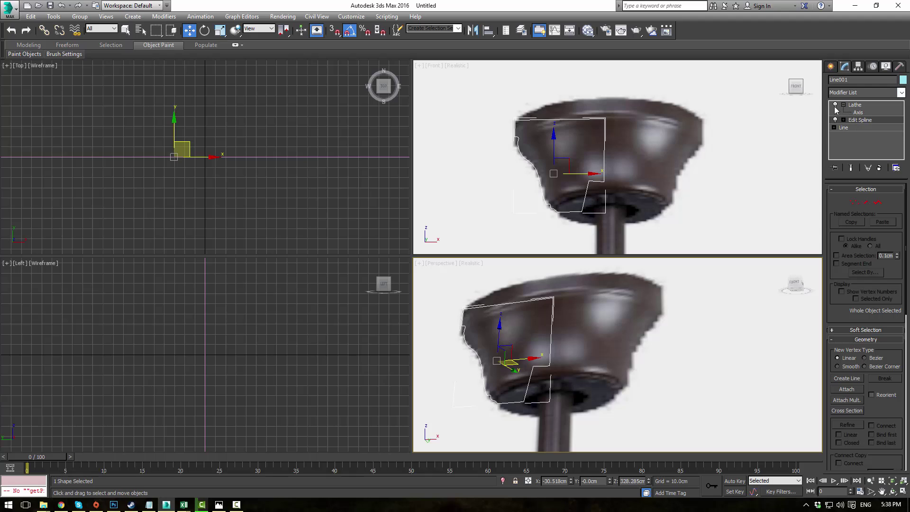
{"action": "left_click", "coordinate": [851, 167]}
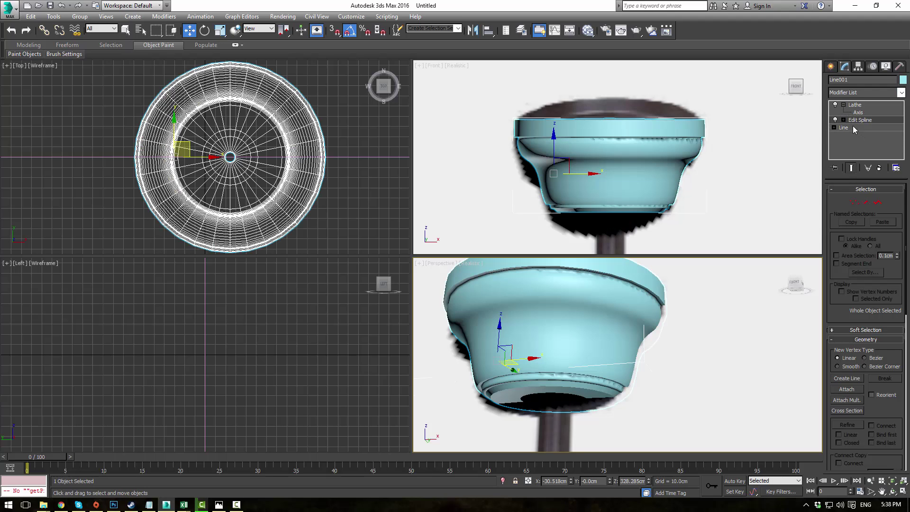
- In the Edit Spline's vertex level, reposition the upper vertex of the canopy's lower lip and reshape its curve with the tangent handle
{"action": "left_click", "coordinate": [844, 120]}
{"action": "left_click", "coordinate": [861, 127]}
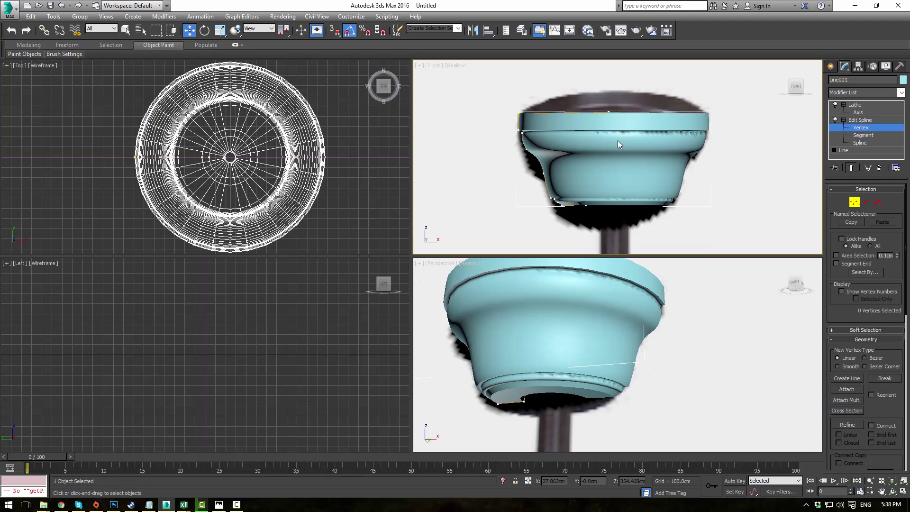
{"action": "key", "text": "alt+w"}
{"action": "scroll", "coordinate": [334, 298], "scroll_direction": "up", "scroll_amount": 2}
{"action": "scroll", "coordinate": [334, 298], "scroll_direction": "up", "scroll_amount": 3}
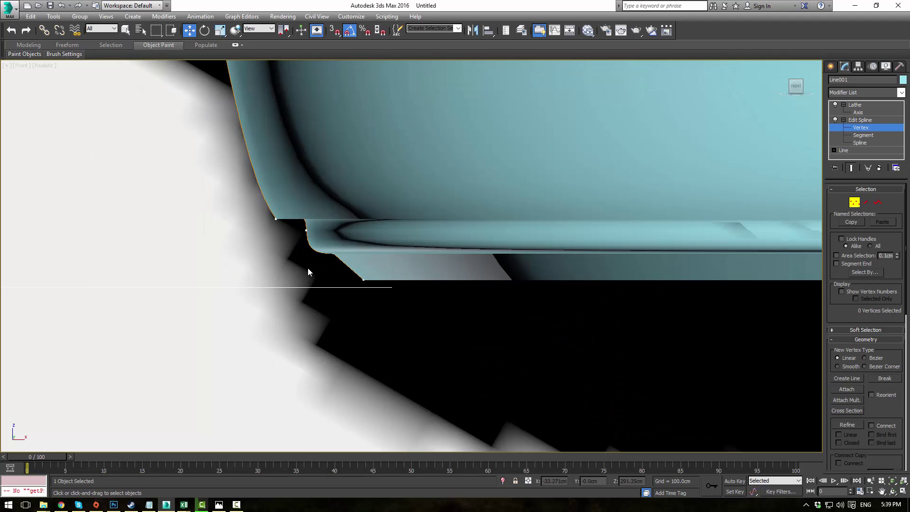
{"action": "middle_click_drag", "start_coordinate": [308, 265], "coordinate": [323, 275]}
{"action": "scroll", "coordinate": [323, 274], "scroll_direction": "up", "scroll_amount": 2}
{"action": "left_click_drag", "start_coordinate": [305, 149], "coordinate": [326, 191]}
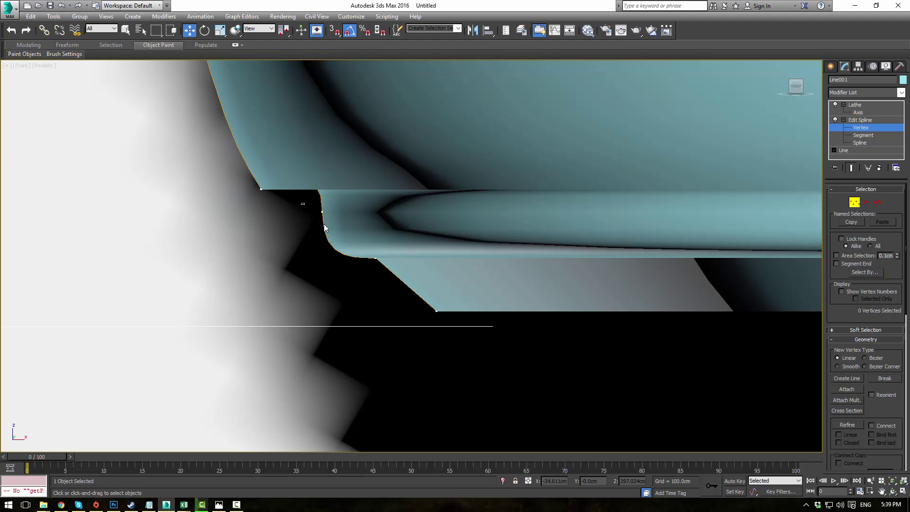
{"action": "left_click", "coordinate": [322, 211]}
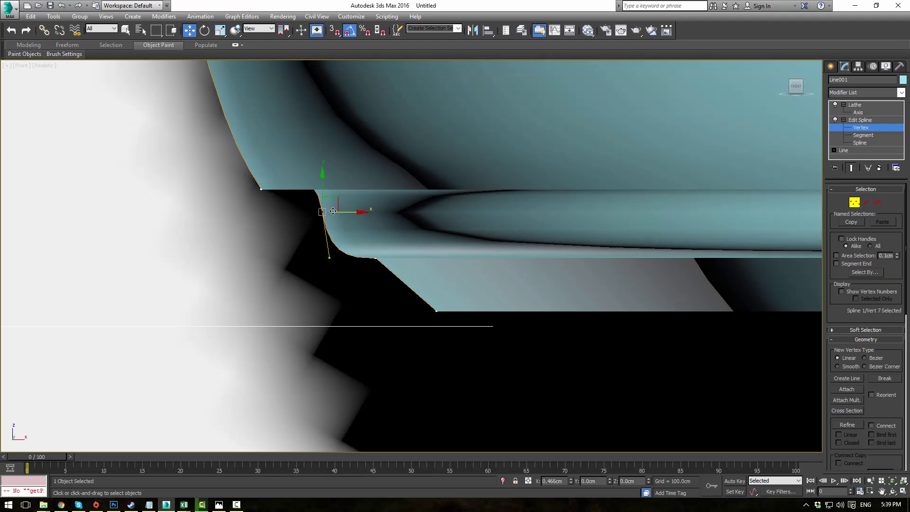
{"action": "left_click_drag", "start_coordinate": [333, 211], "coordinate": [338, 192]}
{"action": "left_click_drag", "start_coordinate": [333, 262], "coordinate": [344, 234]}
- Move the neighbouring lower-lip vertex, convert it to Bezier Corner and adjust both tangent handles to round the lip
{"action": "left_click_drag", "start_coordinate": [377, 265], "coordinate": [380, 254]}
{"action": "right_click", "coordinate": [380, 254]}
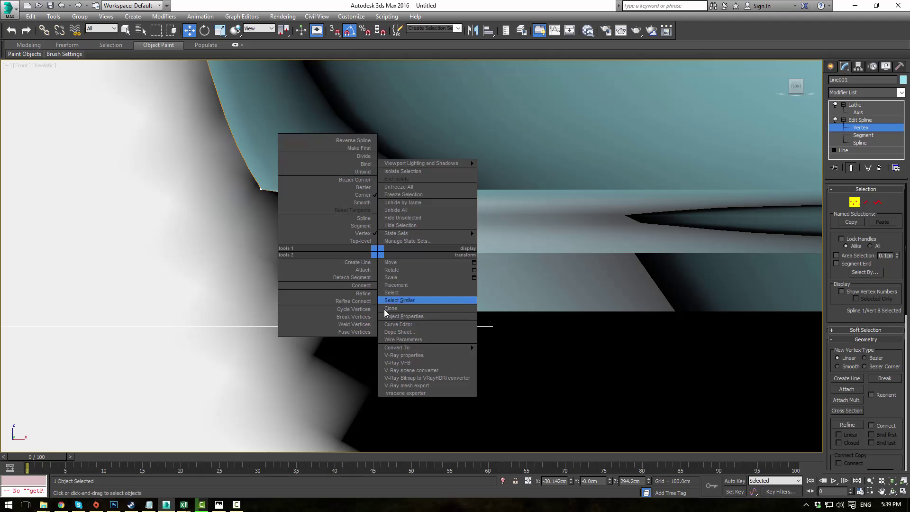
{"action": "left_click", "coordinate": [341, 188]}
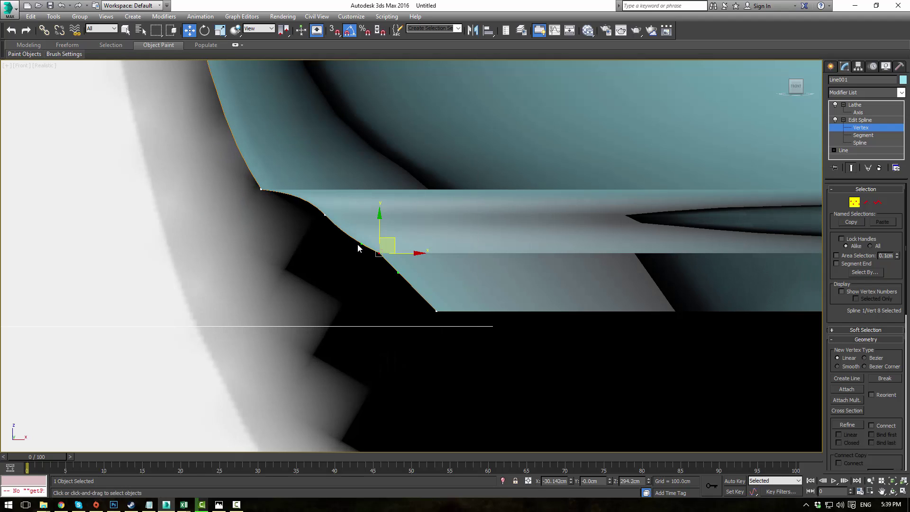
{"action": "left_click_drag", "start_coordinate": [362, 244], "coordinate": [378, 223]}
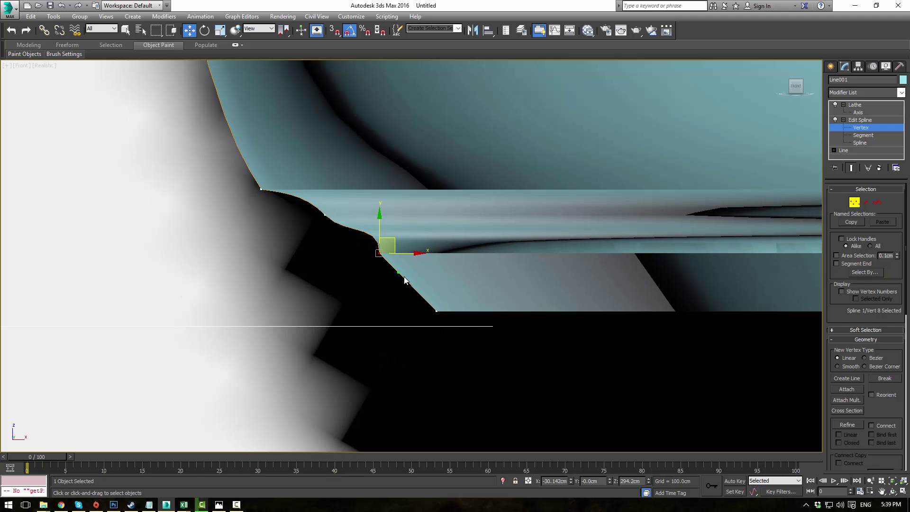
{"action": "left_click_drag", "start_coordinate": [399, 272], "coordinate": [415, 258]}
- Convert the lower outer vertex of the canopy's top rim to Bezier Corner and adjust its tangent handle to shape the rim's underside
{"action": "scroll", "coordinate": [390, 187], "scroll_direction": "down", "scroll_amount": 3}
{"action": "middle_click_drag", "start_coordinate": [381, 102], "coordinate": [443, 299]}
{"action": "scroll", "coordinate": [345, 195], "scroll_direction": "down", "scroll_amount": 5}
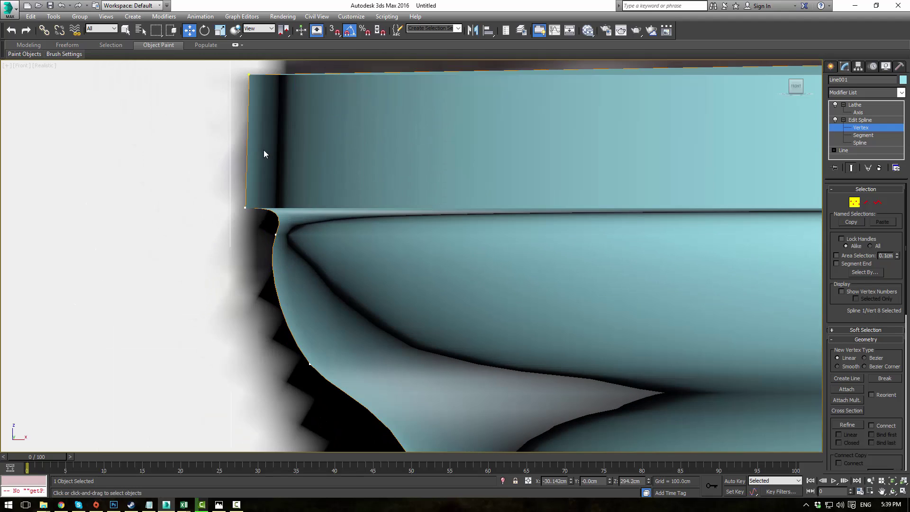
{"action": "middle_click_drag", "start_coordinate": [265, 211], "coordinate": [266, 242]}
{"action": "left_click", "coordinate": [248, 235]}
{"action": "right_click", "coordinate": [247, 233]}
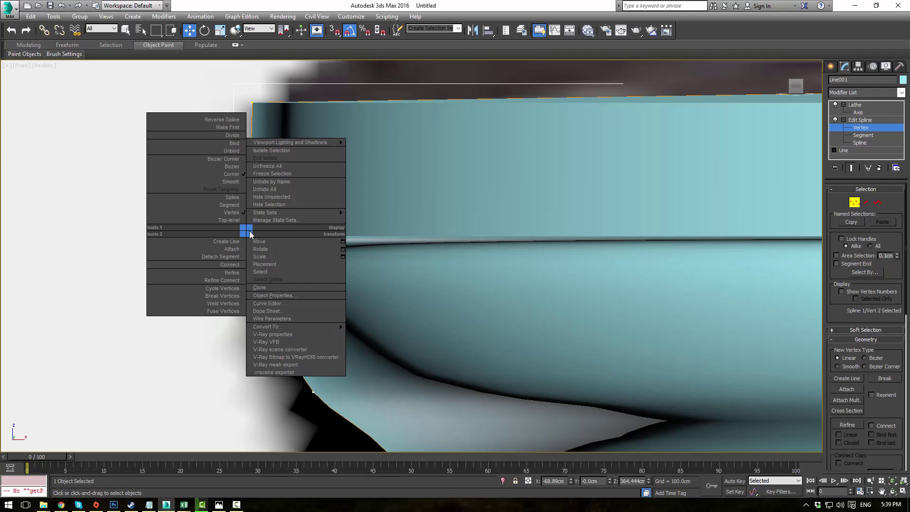
{"action": "left_click", "coordinate": [242, 161]}
{"action": "scroll", "coordinate": [284, 229], "scroll_direction": "up", "scroll_amount": 4}
{"action": "scroll", "coordinate": [282, 236], "scroll_direction": "up", "scroll_amount": 2}
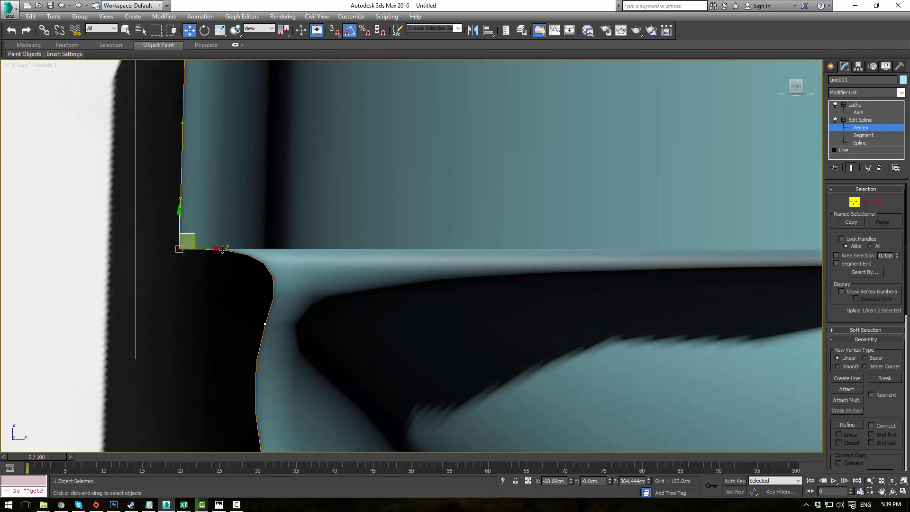
{"action": "left_click_drag", "start_coordinate": [220, 249], "coordinate": [223, 254]}
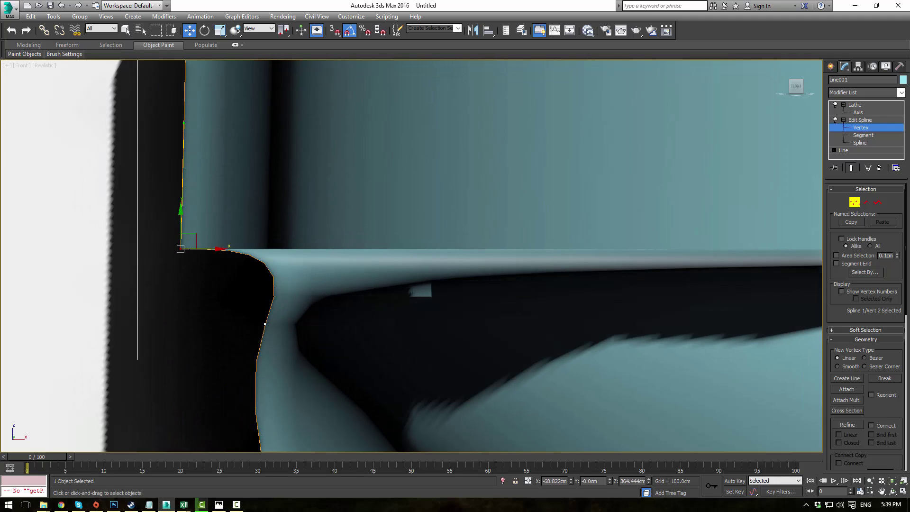
- Move the upper outer vertex of the canopy's rim slightly outward to straighten the side, and finish editing the spline
{"action": "middle_click_drag", "start_coordinate": [266, 340], "coordinate": [266, 412]}
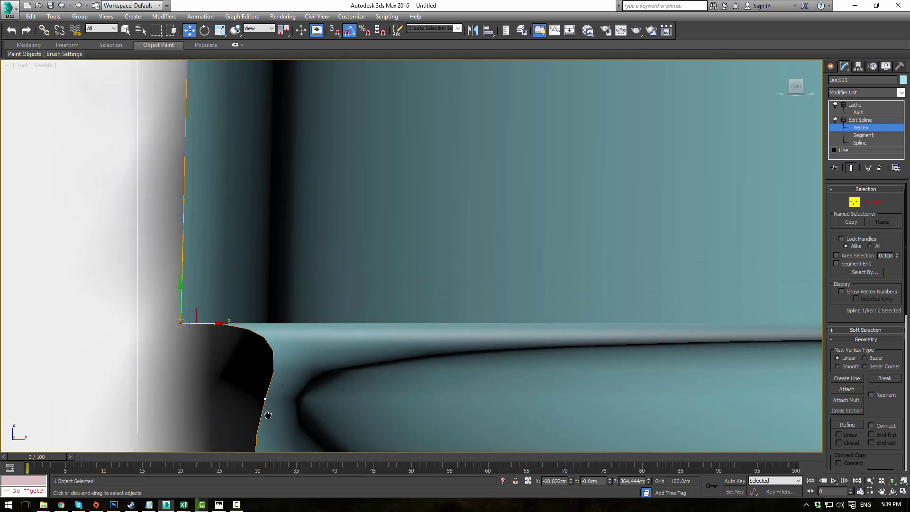
{"action": "scroll", "coordinate": [266, 275], "scroll_direction": "down", "scroll_amount": 5}
{"action": "scroll", "coordinate": [267, 209], "scroll_direction": "up", "scroll_amount": 3}
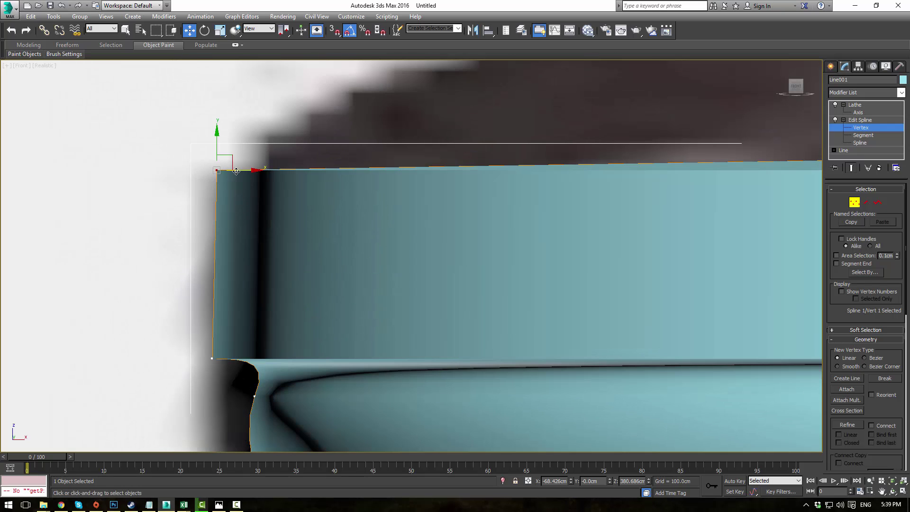
{"action": "scroll", "coordinate": [414, 234], "scroll_direction": "down", "scroll_amount": 4}
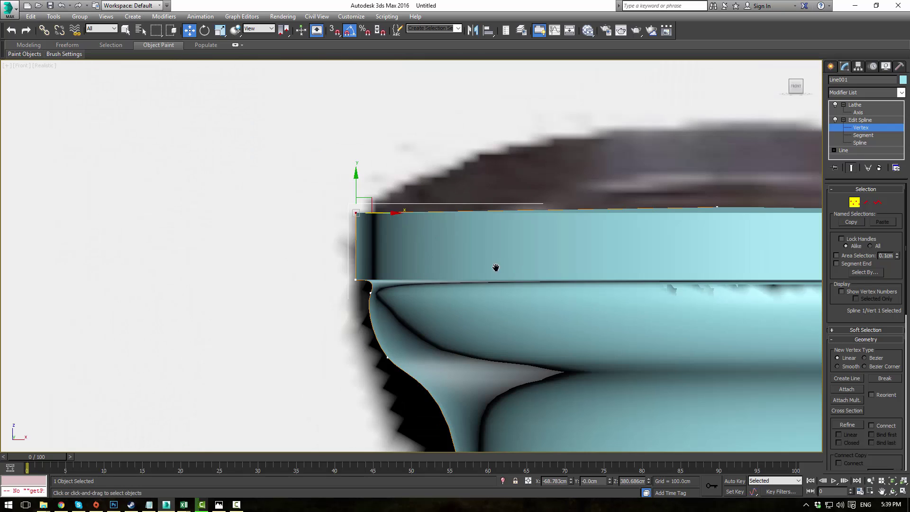
{"action": "middle_click_drag", "start_coordinate": [496, 267], "coordinate": [320, 250]}
{"action": "scroll", "coordinate": [320, 250], "scroll_direction": "down", "scroll_amount": 3}
{"action": "middle_click_drag", "start_coordinate": [490, 291], "coordinate": [483, 198]}
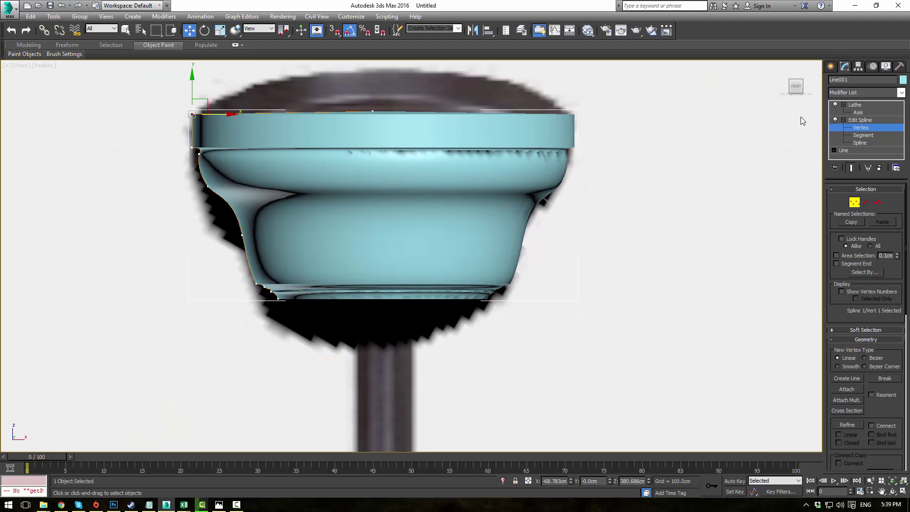
{"action": "left_click", "coordinate": [868, 105]}
{"action": "left_click", "coordinate": [585, 219]}
{"action": "scroll", "coordinate": [584, 219], "scroll_direction": "down", "scroll_amount": 4}
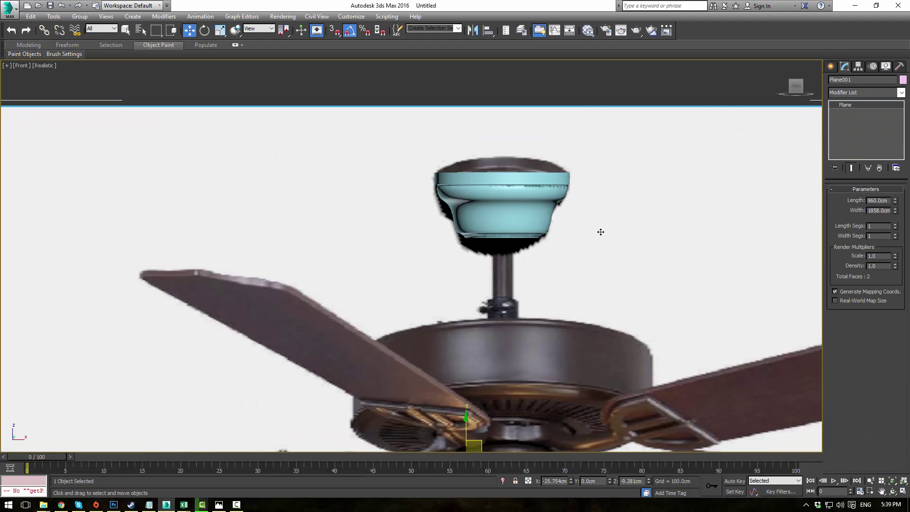
- Create a cylinder in the Front view over the downrod, matching its diameter to the rod in the reference image
{"action": "left_click", "coordinate": [833, 69]}
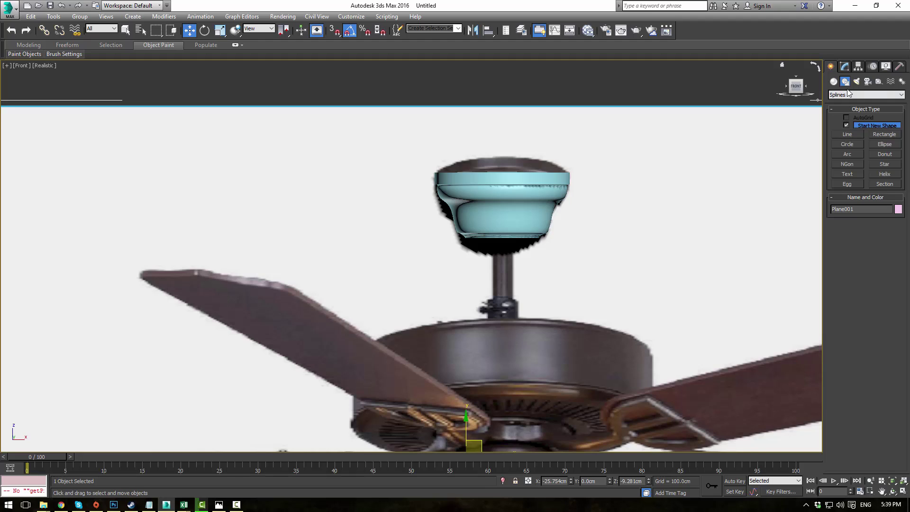
{"action": "left_click", "coordinate": [846, 146]}
{"action": "scroll", "coordinate": [466, 315], "scroll_direction": "up", "scroll_amount": 6}
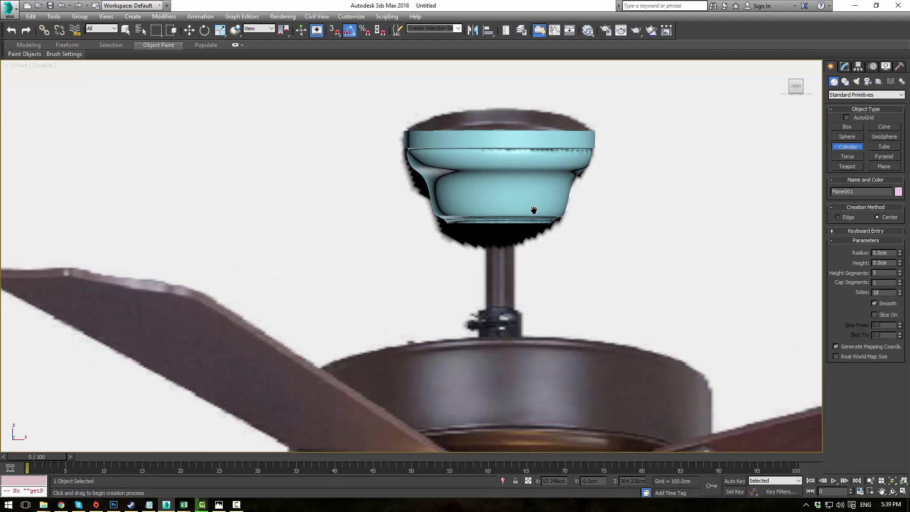
{"action": "left_click_drag", "start_coordinate": [455, 269], "coordinate": [494, 269]}
{"action": "scroll", "coordinate": [470, 208], "scroll_direction": "down", "scroll_amount": 2}
- Rotate the cylinder to stand vertically and move it up along the rod until its top end sits inside the canopy
{"action": "key", "text": "e"}
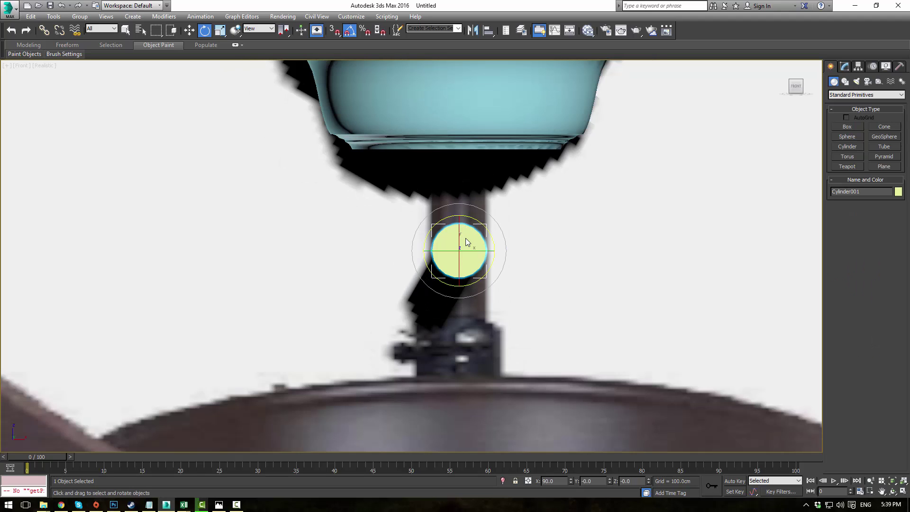
{"action": "left_click_drag", "start_coordinate": [459, 239], "coordinate": [449, 277]}
{"action": "key", "text": "w"}
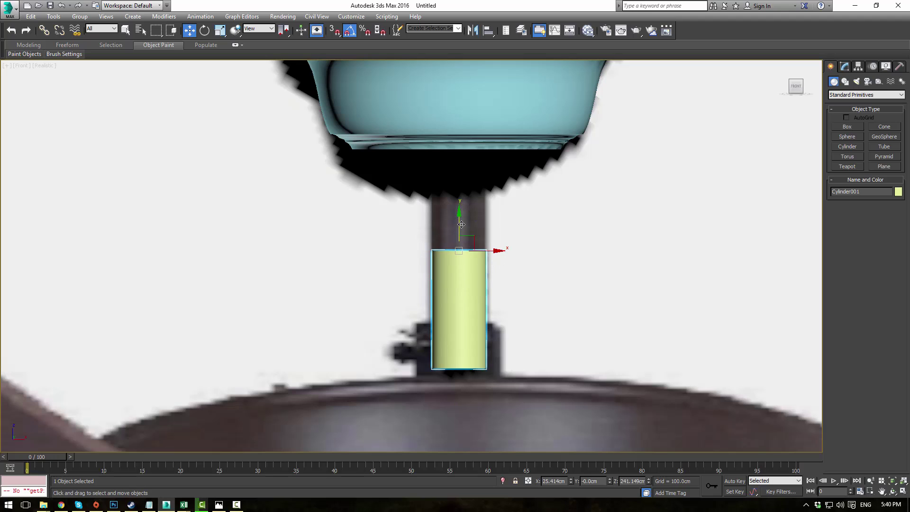
{"action": "left_click_drag", "start_coordinate": [460, 217], "coordinate": [459, 42]}
{"action": "scroll", "coordinate": [547, 223], "scroll_direction": "down", "scroll_amount": 2}
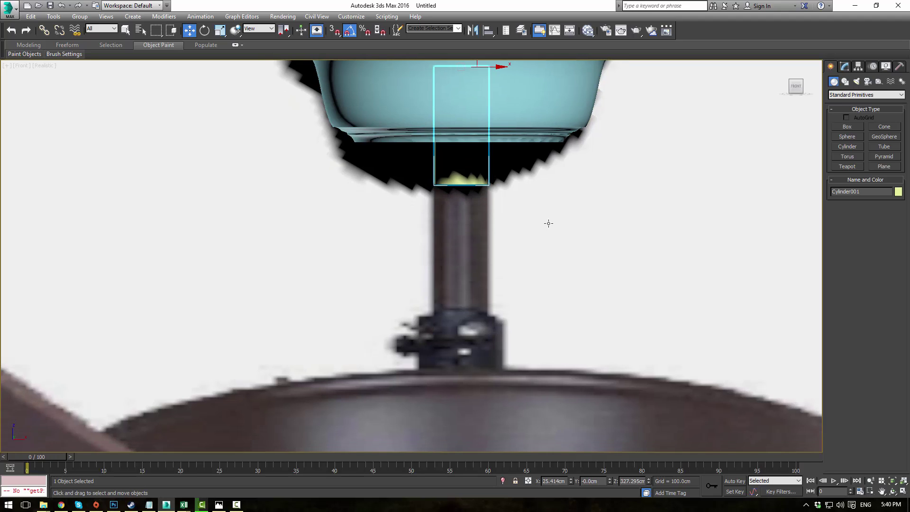
- Convert the cylinder to Editable Poly and move its two lowest vertex rings down to extend the downrod into the motor housing
{"action": "key", "text": "1"}
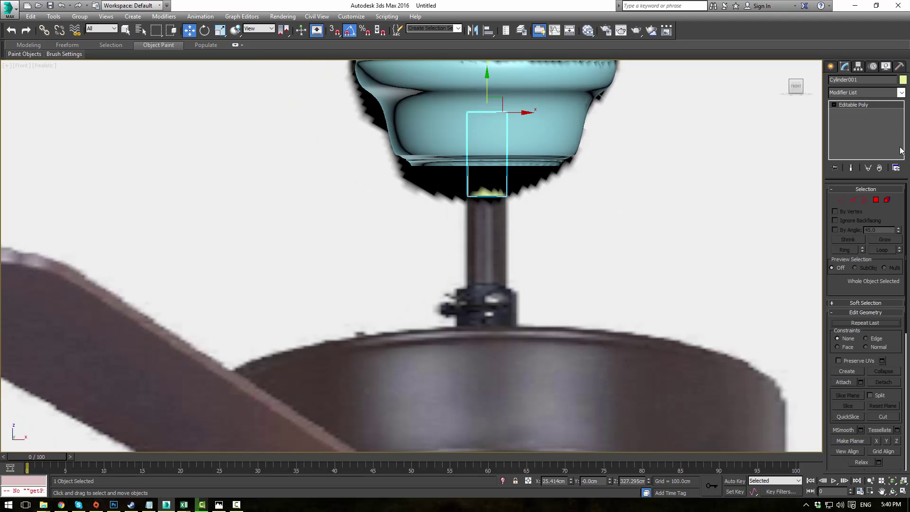
{"action": "left_click", "coordinate": [841, 200]}
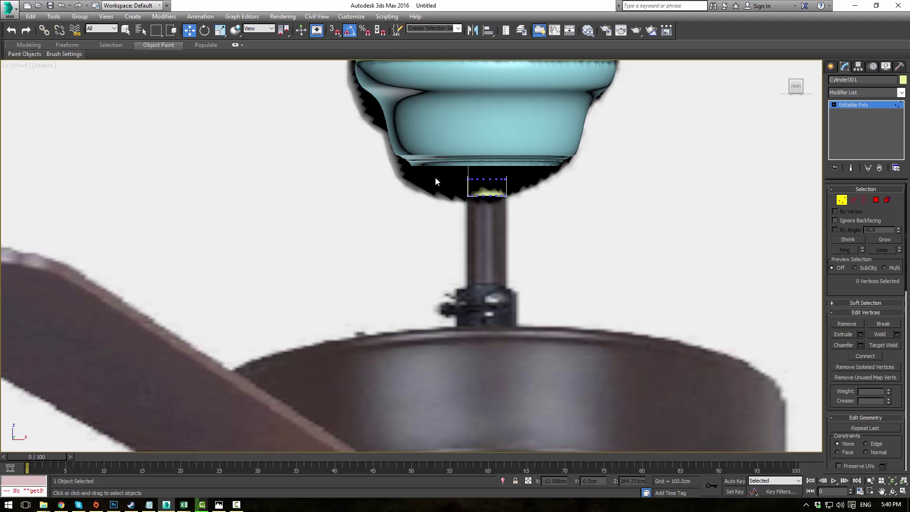
{"action": "left_click_drag", "start_coordinate": [570, 238], "coordinate": [568, 236]}
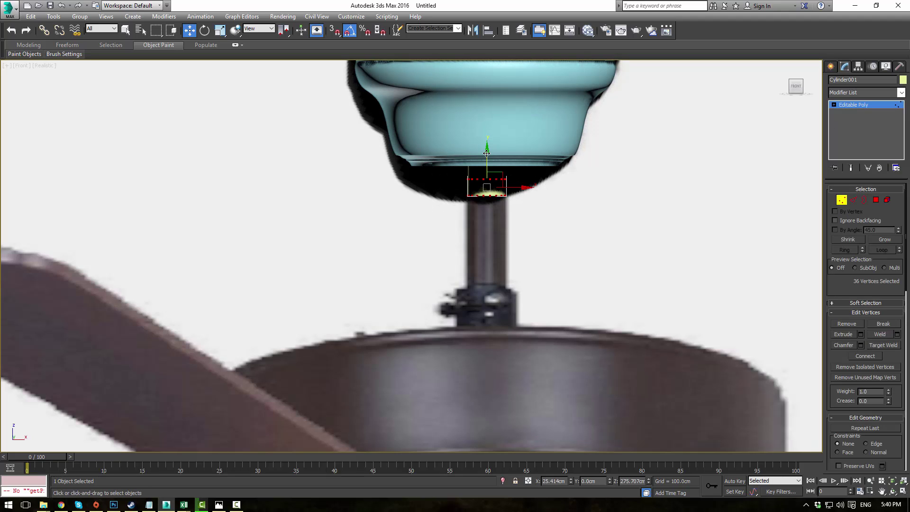
{"action": "left_click_drag", "start_coordinate": [486, 153], "coordinate": [486, 347]}
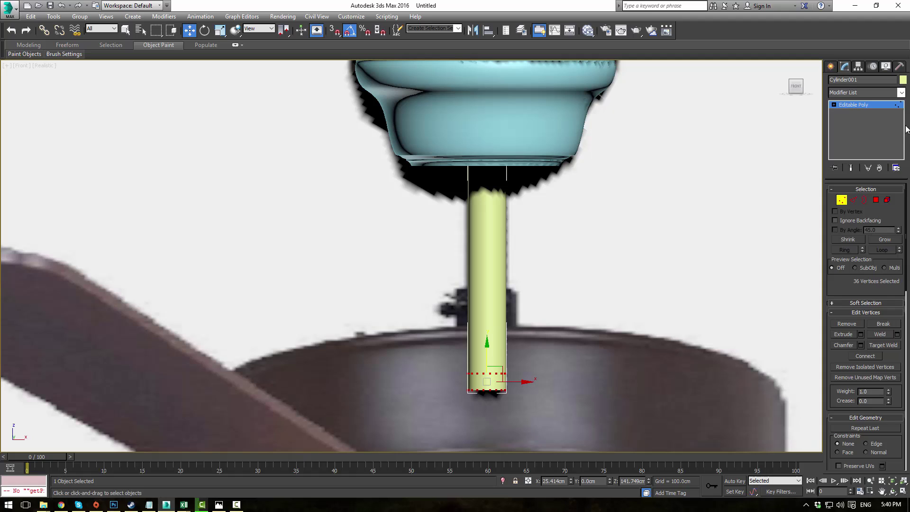
{"action": "left_click", "coordinate": [901, 92]}
{"action": "left_click", "coordinate": [650, 285]}
{"action": "left_click", "coordinate": [642, 281]}
{"action": "left_click", "coordinate": [864, 107]}
{"action": "left_click", "coordinate": [640, 223]}
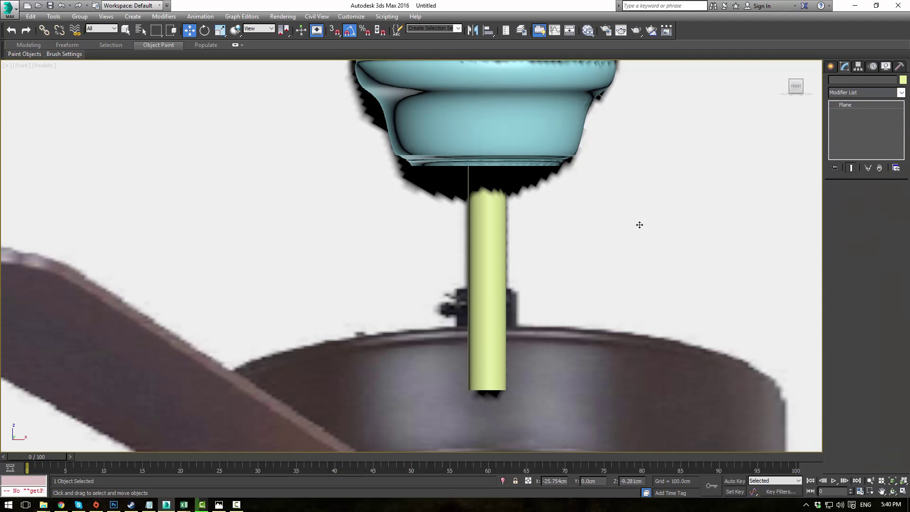
- Switch to the four-viewport layout and move the downrod cylinder back in the Top view, behind the reference plane
{"action": "scroll", "coordinate": [623, 197], "scroll_direction": "down", "scroll_amount": 3}
{"action": "key", "text": "alt+w"}
{"action": "scroll", "coordinate": [606, 345], "scroll_direction": "down", "scroll_amount": 6}
{"action": "middle_click_drag", "start_coordinate": [613, 340], "coordinate": [690, 368], "text": "alt"}
{"action": "scroll", "coordinate": [772, 144], "scroll_direction": "up", "scroll_amount": 4}
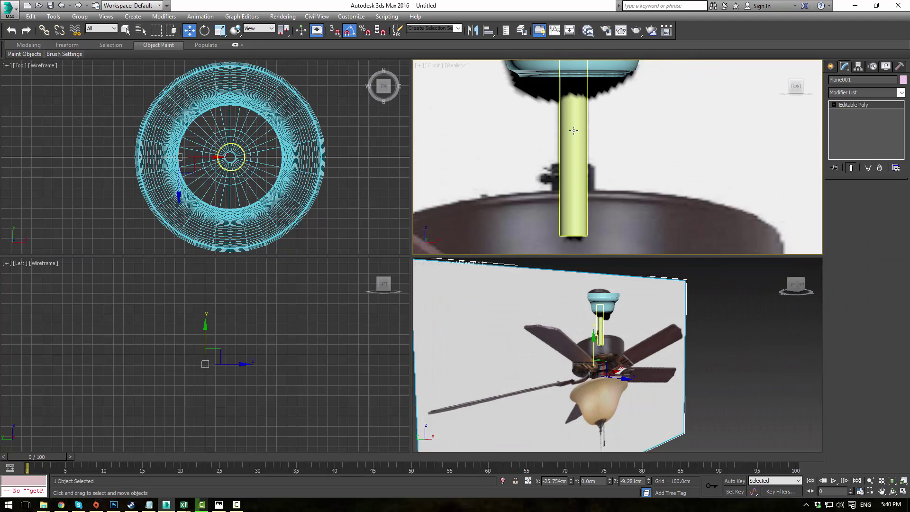
{"action": "left_click", "coordinate": [236, 152]}
{"action": "left_click_drag", "start_coordinate": [235, 152], "coordinate": [236, 69]}
{"action": "left_click", "coordinate": [713, 164]}
{"action": "scroll", "coordinate": [652, 183], "scroll_direction": "up", "scroll_amount": 2}
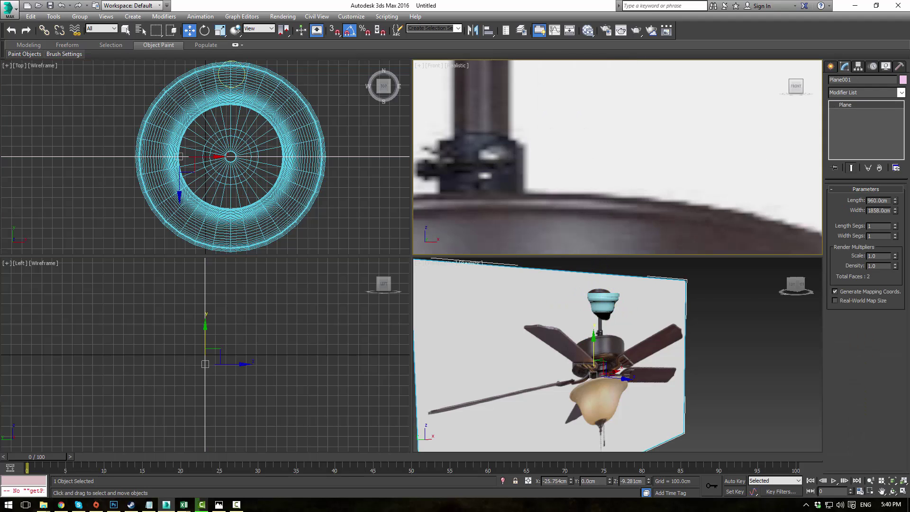
- Switch to Photos with Cieling Fan.jpg and examine the coupling where the downrod meets the motor housing
{"action": "key", "text": "alt+Tab"}
{"action": "left_click", "coordinate": [291, 97]}
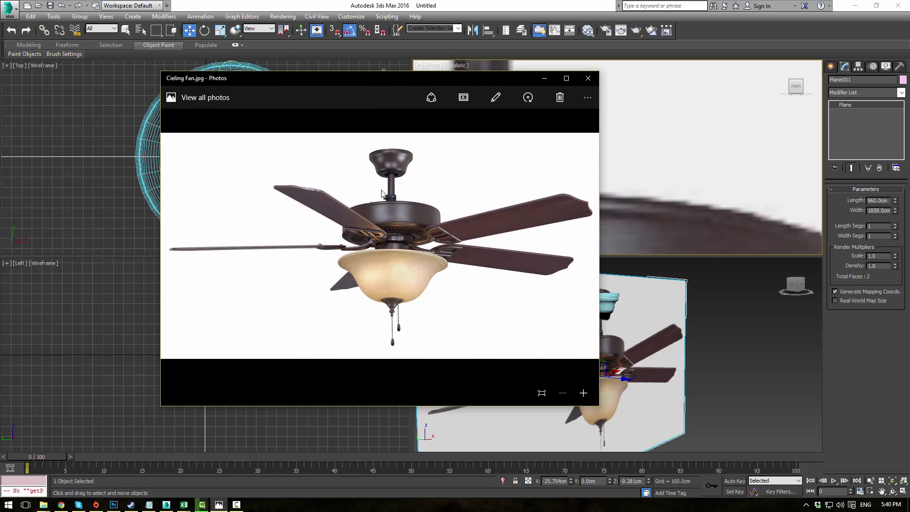
{"action": "scroll", "coordinate": [386, 189], "scroll_direction": "up", "scroll_amount": 8}
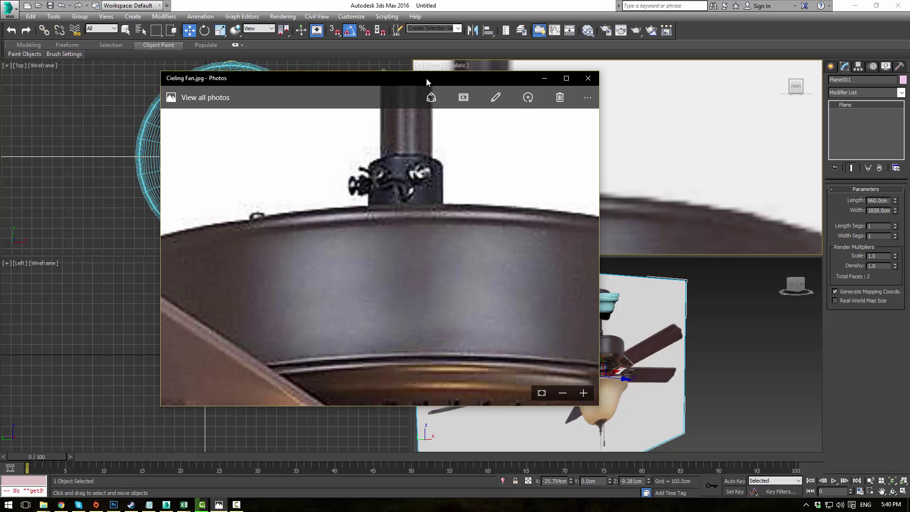
{"action": "left_click_drag", "start_coordinate": [426, 79], "coordinate": [356, 118]}
{"action": "key", "text": "alt+Tab"}
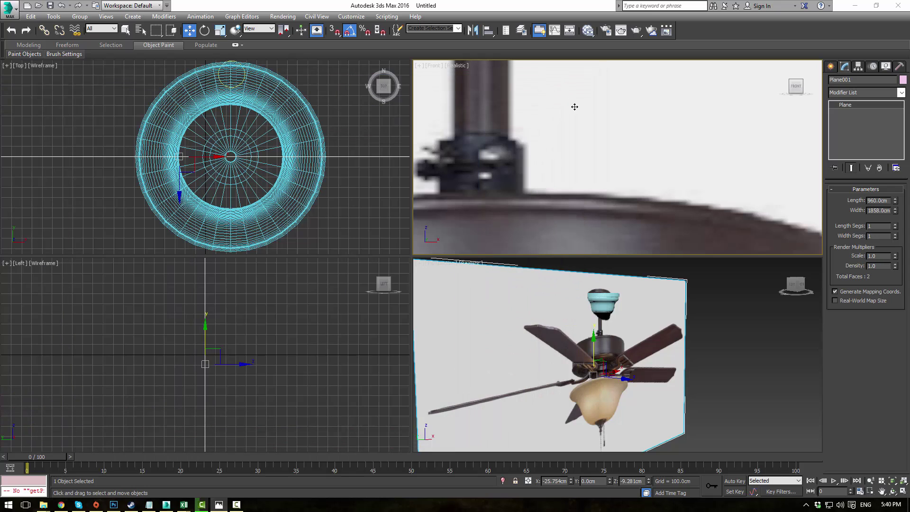
- Clone the downrod cylinder in the Top view, placing the copy in front of the reference plane
{"action": "middle_click_drag", "start_coordinate": [548, 127], "coordinate": [616, 133]}
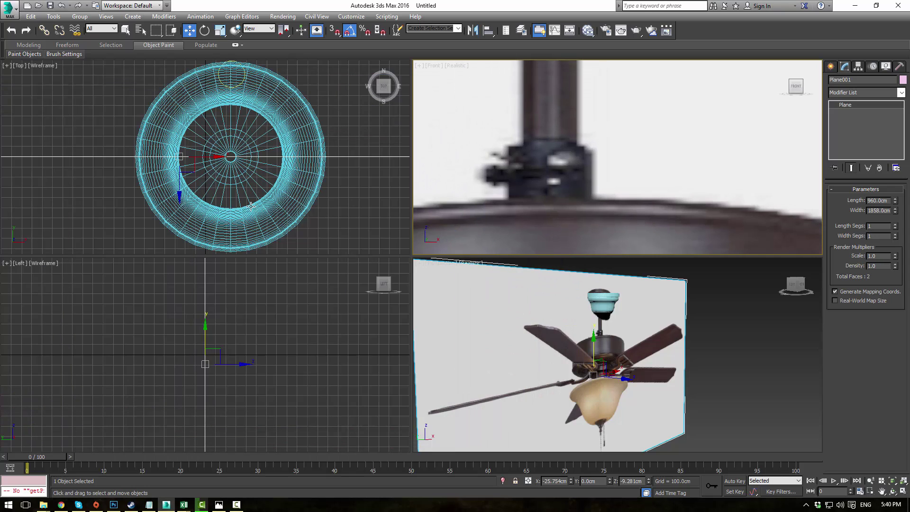
{"action": "left_click", "coordinate": [243, 74]}
{"action": "left_click", "coordinate": [243, 75]}
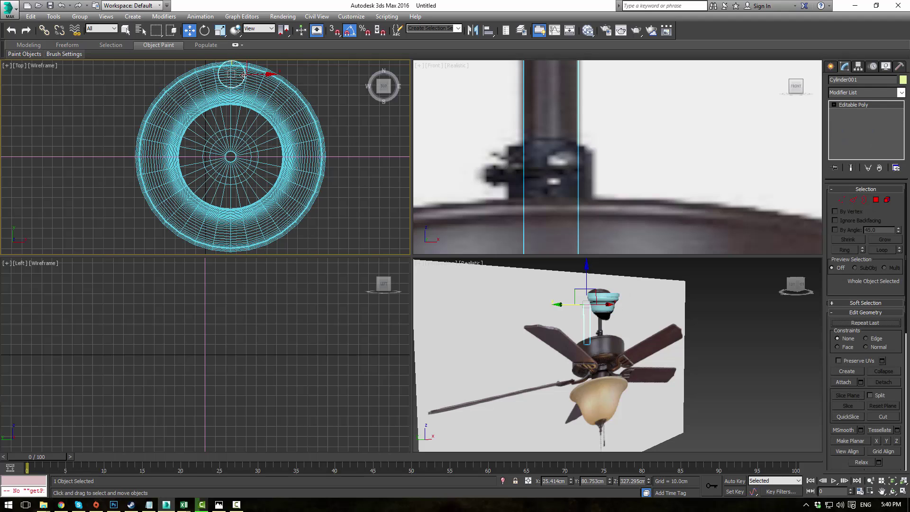
{"action": "middle_click_drag", "start_coordinate": [228, 149], "coordinate": [232, 206]}
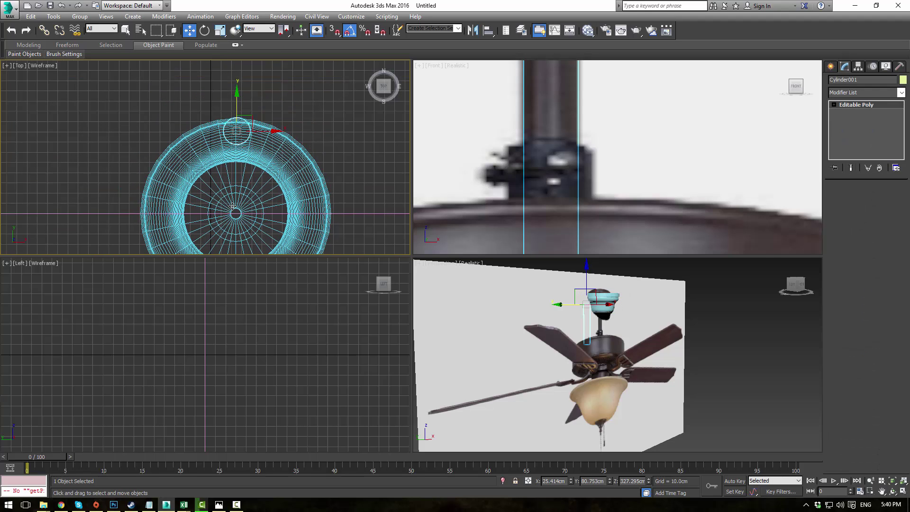
{"action": "left_click_drag", "start_coordinate": [232, 206], "coordinate": [232, 313], "text": "shift"}
{"action": "left_click", "coordinate": [458, 294]}
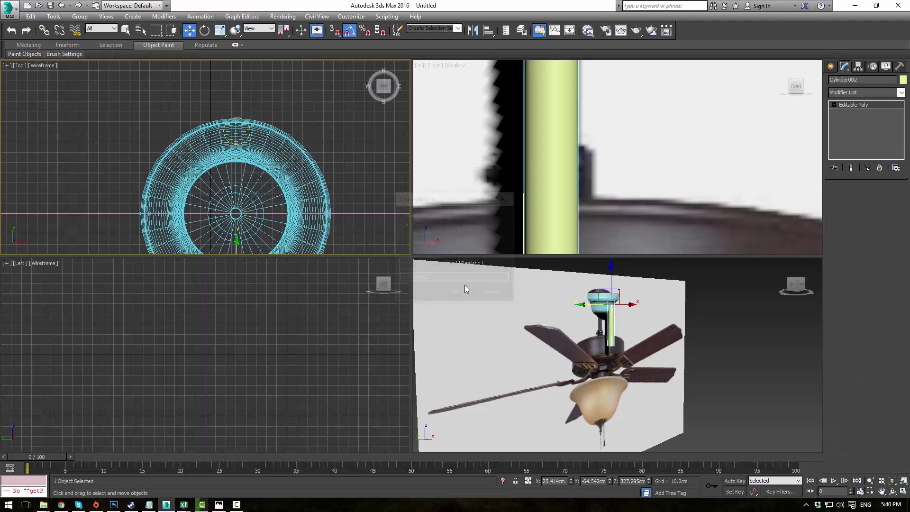
- Scale all vertices of the copied cylinder vertically into a short section and move them down over the coupling above the motor housing
{"action": "scroll", "coordinate": [658, 168], "scroll_direction": "down", "scroll_amount": 5}
{"action": "scroll", "coordinate": [654, 168], "scroll_direction": "up", "scroll_amount": 2}
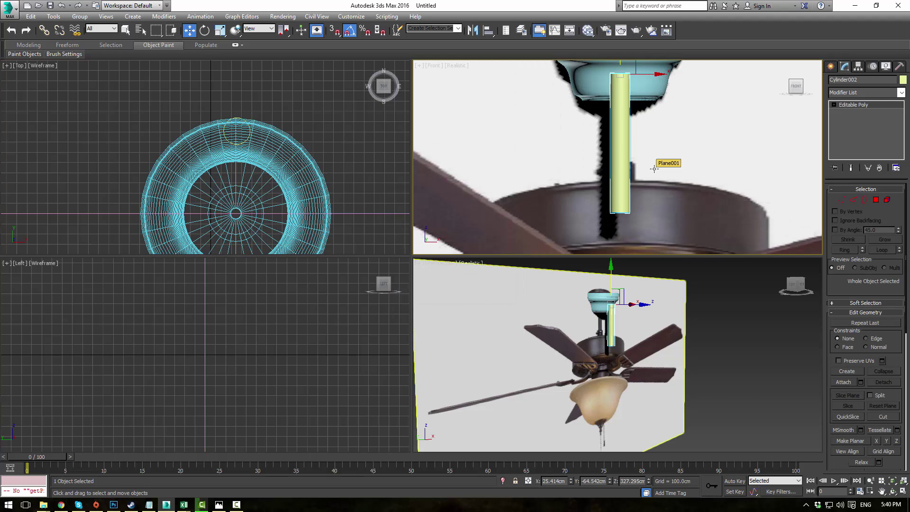
{"action": "key", "text": "1"}
{"action": "left_click_drag", "start_coordinate": [689, 220], "coordinate": [688, 218]}
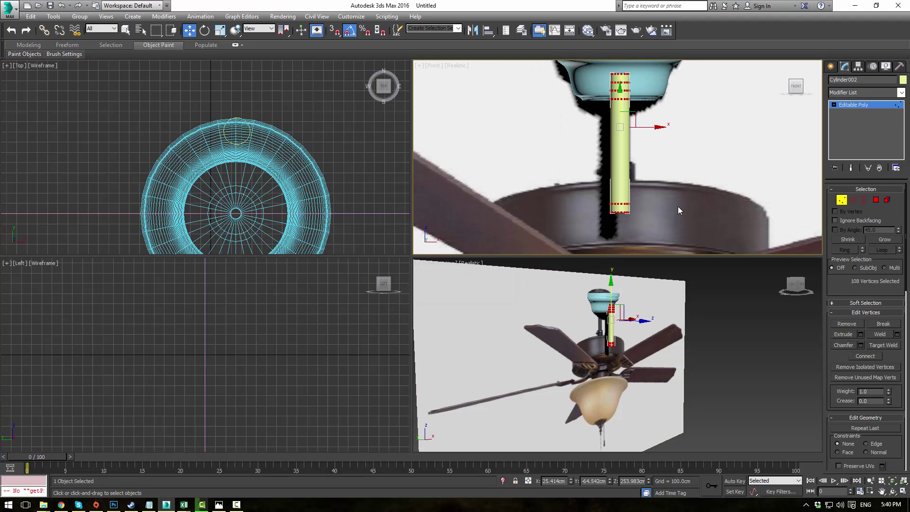
{"action": "key", "text": "r"}
{"action": "left_click_drag", "start_coordinate": [619, 122], "coordinate": [613, 388]}
{"action": "scroll", "coordinate": [664, 194], "scroll_direction": "up", "scroll_amount": 5}
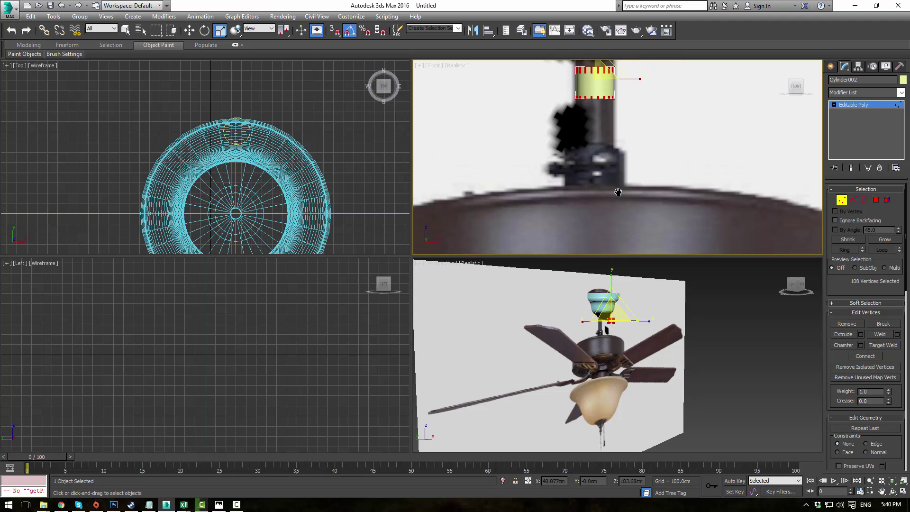
{"action": "key", "text": "w"}
{"action": "left_click_drag", "start_coordinate": [598, 82], "coordinate": [598, 195]}
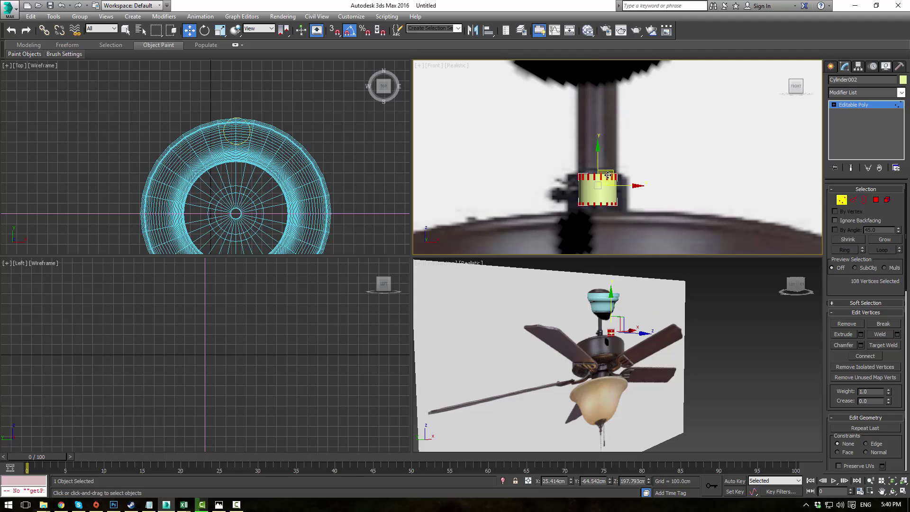
- Try to remove the inner horizontal vertex rows from the copied cylinder in the Front view
{"action": "scroll", "coordinate": [804, 205], "scroll_direction": "up", "scroll_amount": 5}
{"action": "middle_click_drag", "start_coordinate": [513, 229], "coordinate": [478, 159]}
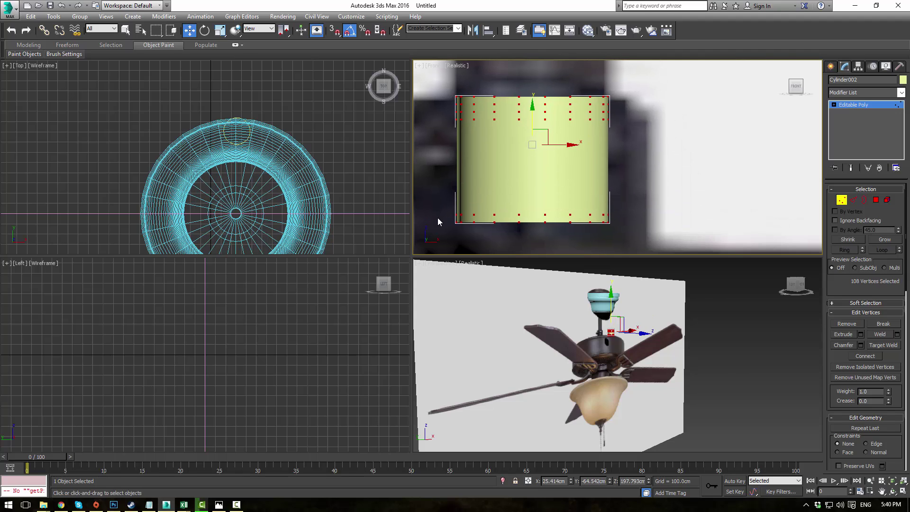
{"action": "mouse_move", "coordinate": [436, 218]}
{"action": "left_mouse_down"}
{"action": "mouse_move", "coordinate": [624, 167]}
{"action": "mouse_move", "coordinate": [664, 103]}
{"action": "left_mouse_up"}
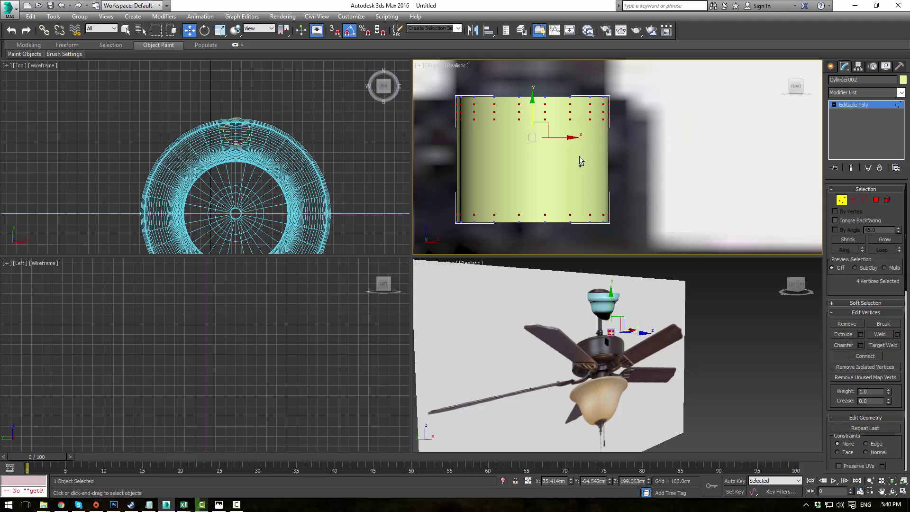
{"action": "left_click", "coordinate": [438, 138]}
{"action": "left_click_drag", "start_coordinate": [642, 113], "coordinate": [642, 116]}
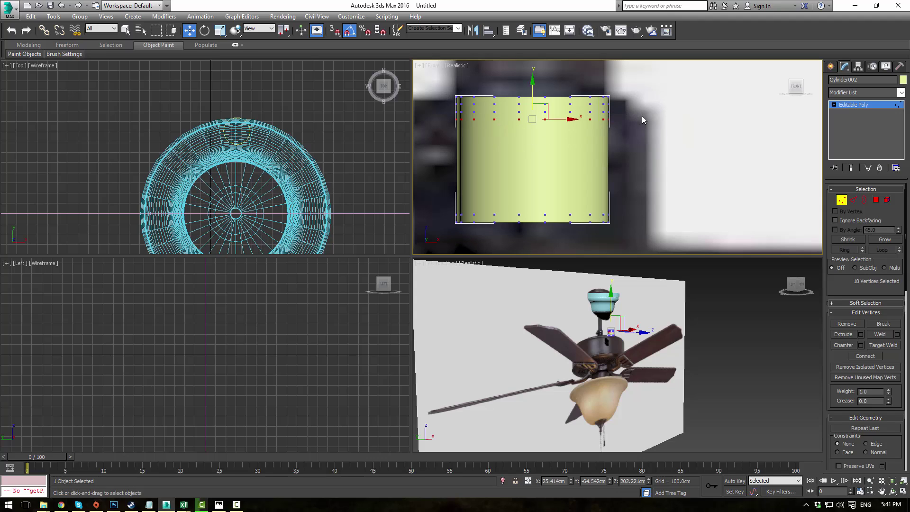
{"action": "key", "text": "BackSpace"}
{"action": "key", "text": "ctrl+z"}
- Delete the copied cylinder and draw a new one in the Front view over the coupling, radius about 20.2 cm, height about 18 cm, one height segment
{"action": "left_click", "coordinate": [850, 105]}
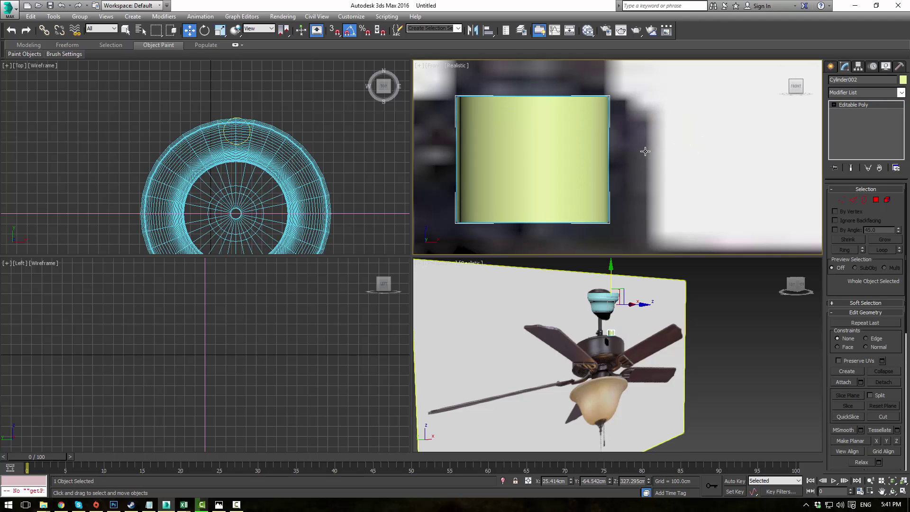
{"action": "key", "text": "Delete"}
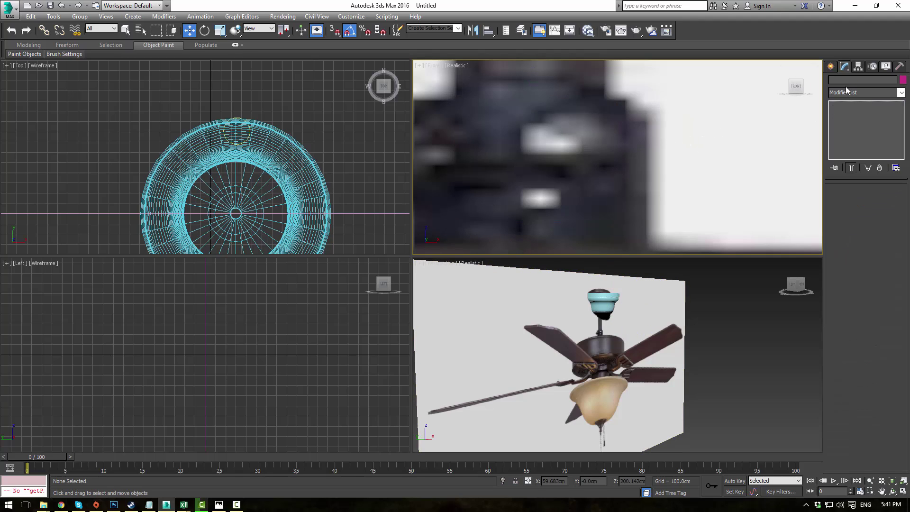
{"action": "left_click", "coordinate": [832, 66]}
{"action": "left_click", "coordinate": [848, 147]}
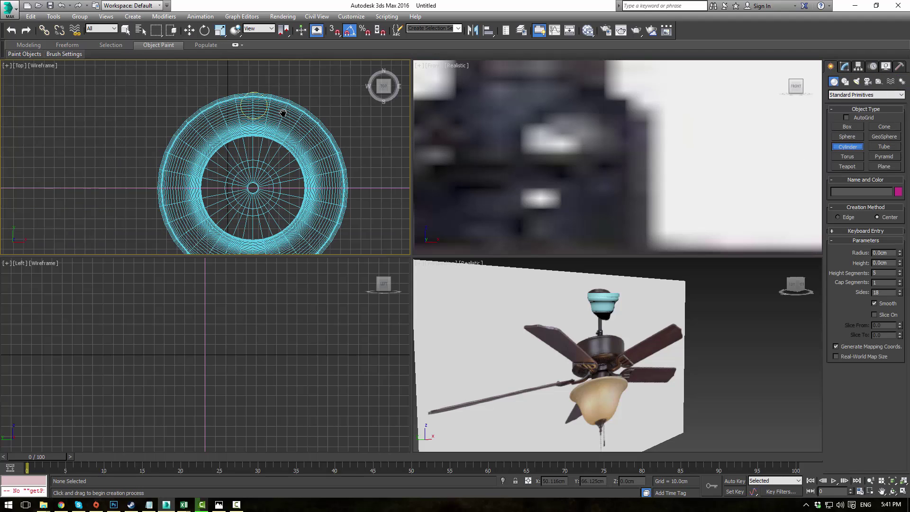
{"action": "left_click_drag", "start_coordinate": [622, 142], "coordinate": [668, 182]}
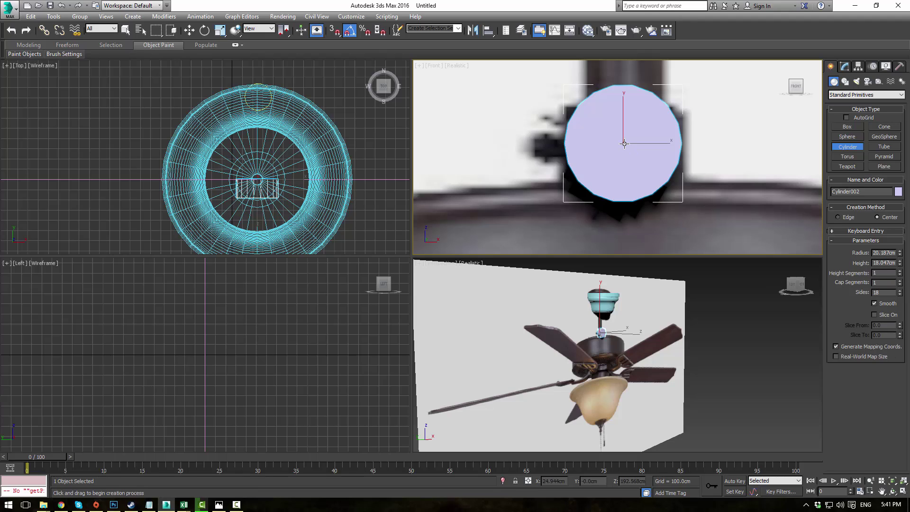
- Rotate the new cylinder upright and position it over the coupling below the downrod
{"action": "key", "text": "e"}
{"action": "left_click_drag", "start_coordinate": [623, 143], "coordinate": [629, 123]}
{"action": "key", "text": "w"}
- Convert the cylinder to an Editable Poly and move its bottom vertices down about 23 cm
{"action": "key", "text": "1"}
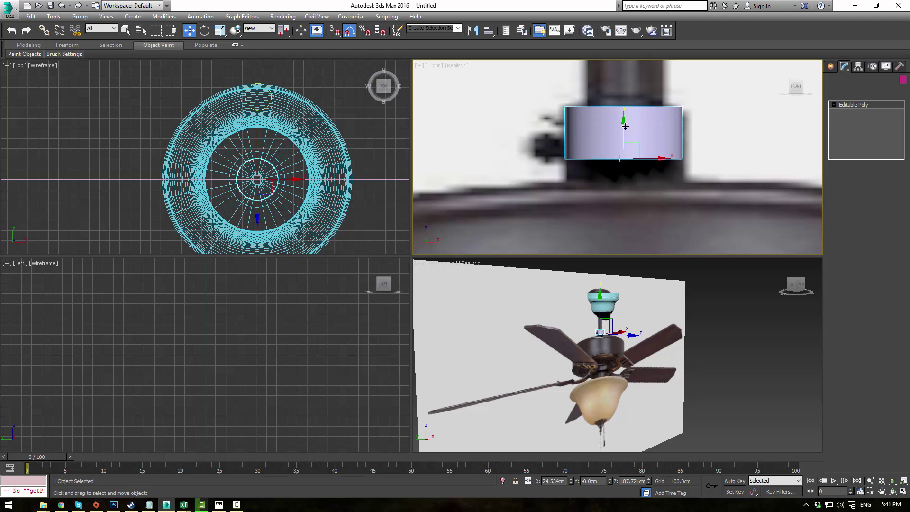
{"action": "left_click_drag", "start_coordinate": [540, 139], "coordinate": [687, 194]}
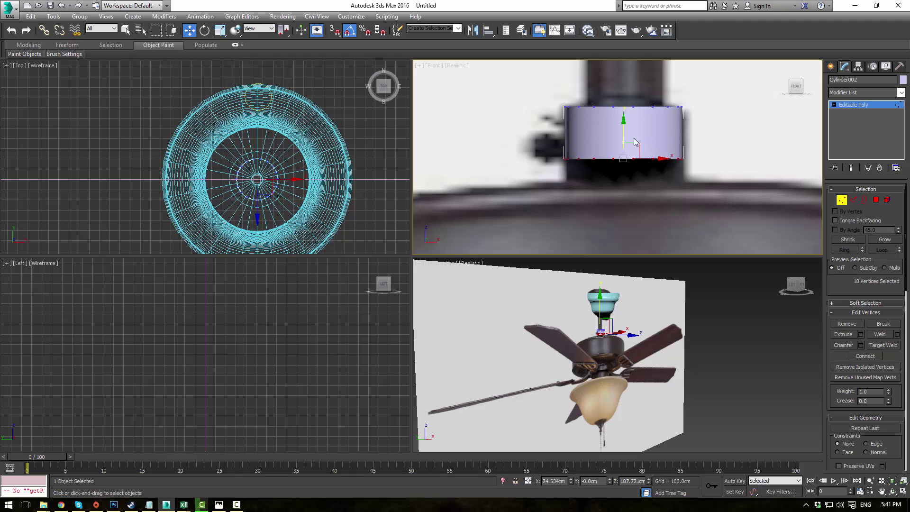
{"action": "left_click_drag", "start_coordinate": [621, 131], "coordinate": [622, 197]}
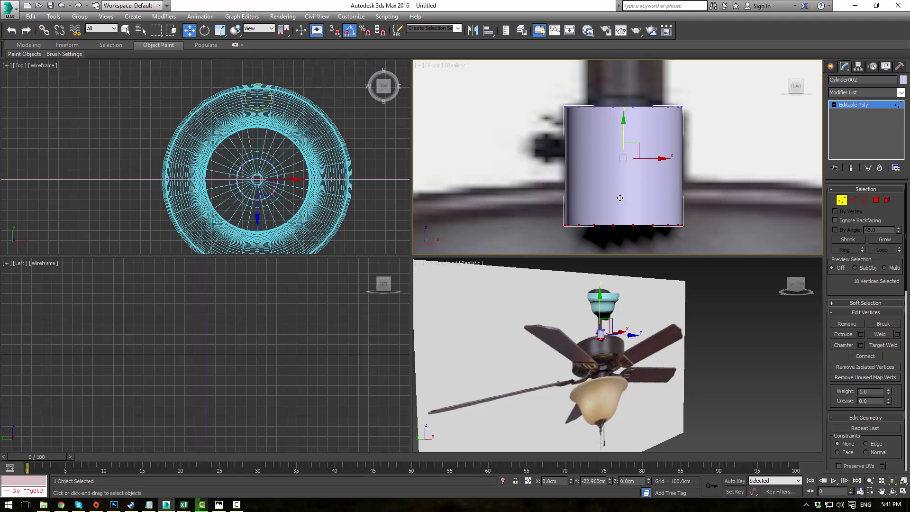
- Select only the top and bottom rim edges of the cylinder and show edged faces in the Perspective view
{"action": "left_click", "coordinate": [876, 202]}
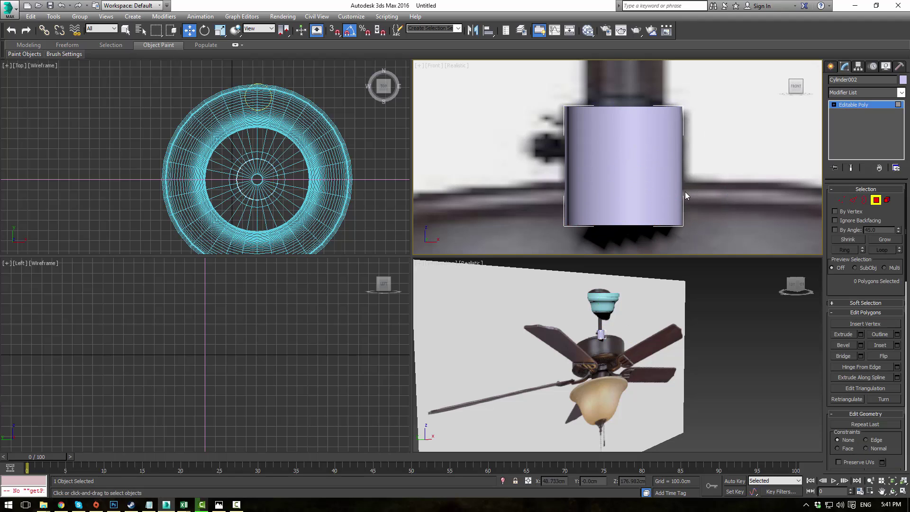
{"action": "left_click", "coordinate": [854, 201]}
{"action": "key", "text": "ctrl+a"}
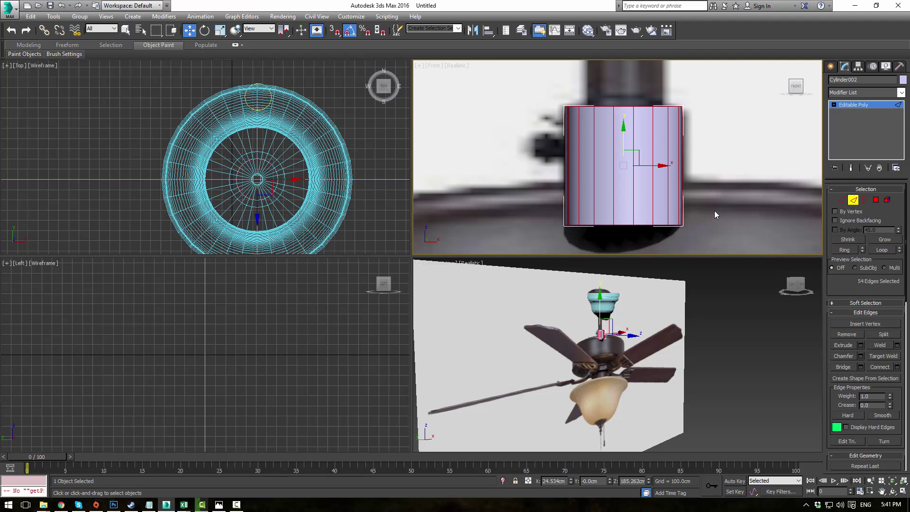
{"action": "left_click_drag", "start_coordinate": [734, 188], "coordinate": [729, 189], "text": "alt"}
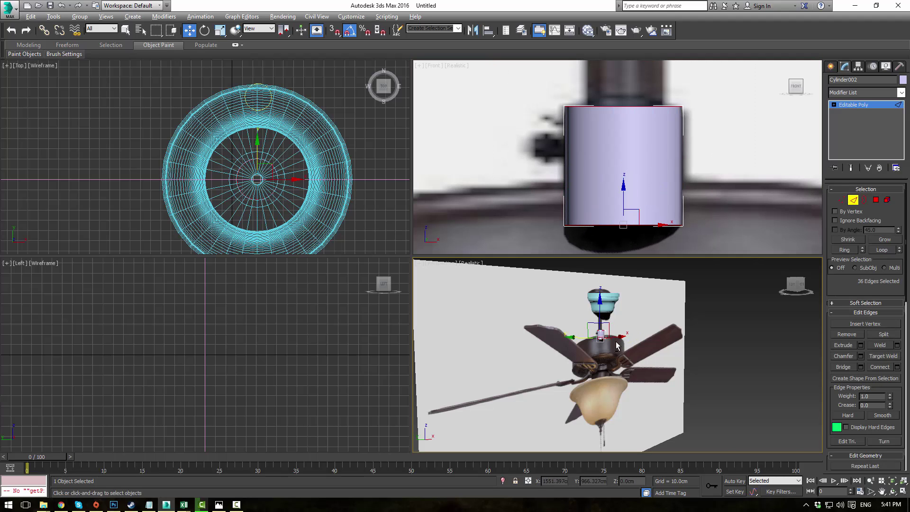
{"action": "scroll", "coordinate": [598, 337], "scroll_direction": "up", "scroll_amount": 6}
{"action": "middle_click_drag", "start_coordinate": [597, 338], "coordinate": [612, 318], "text": "alt"}
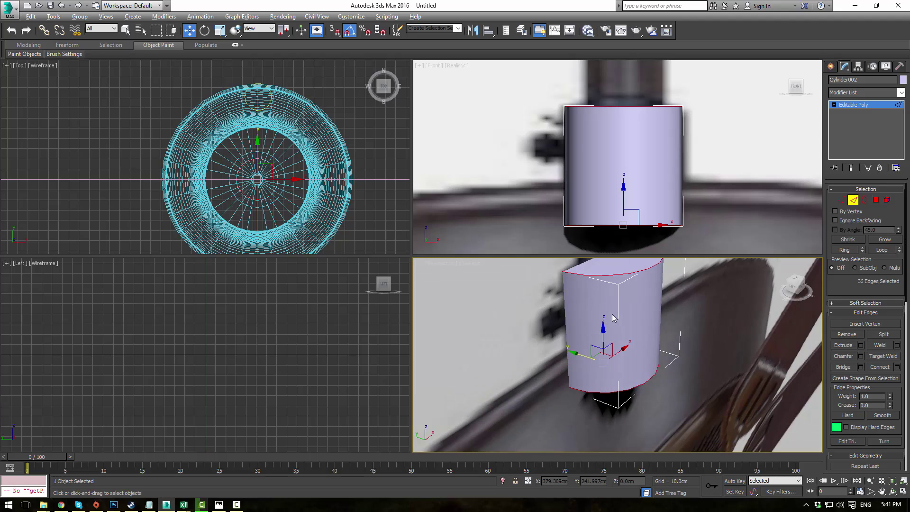
{"action": "key", "text": "F4"}
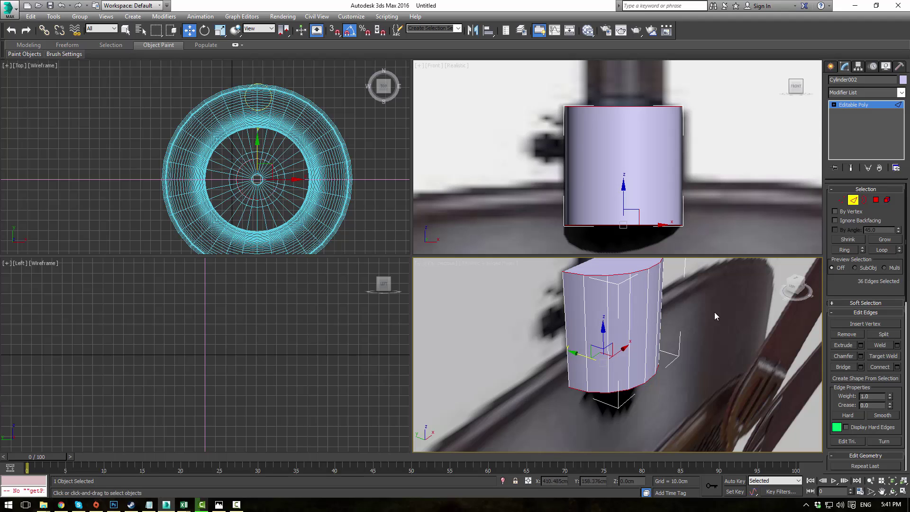
- Chamfer the top and bottom rim edges of the coupling cylinder slightly
{"action": "left_click", "coordinate": [852, 357]}
{"action": "mouse_move", "coordinate": [622, 278]}
{"action": "left_mouse_down"}
{"action": "mouse_move", "coordinate": [587, 274]}
{"action": "mouse_move", "coordinate": [603, 245]}
{"action": "mouse_move", "coordinate": [615, 276]}
{"action": "left_mouse_up"}
{"action": "key", "text": "w"}
{"action": "key", "text": "ctrl+z"}
{"action": "key", "text": "ctrl+z"}
{"action": "left_click", "coordinate": [837, 356]}
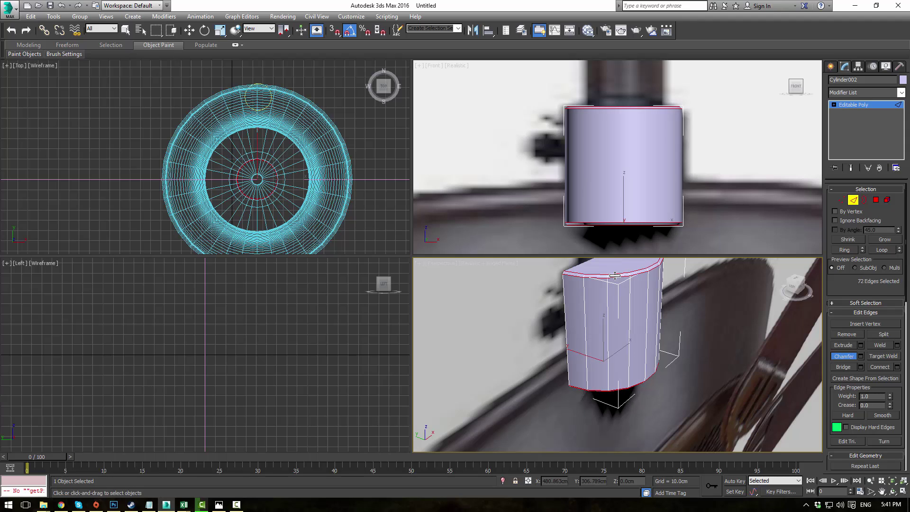
- Draw a box across the coupling in the Front view, about 10.7 cm long, 58.9 cm wide and 5.8 cm high
{"action": "left_click", "coordinate": [831, 67]}
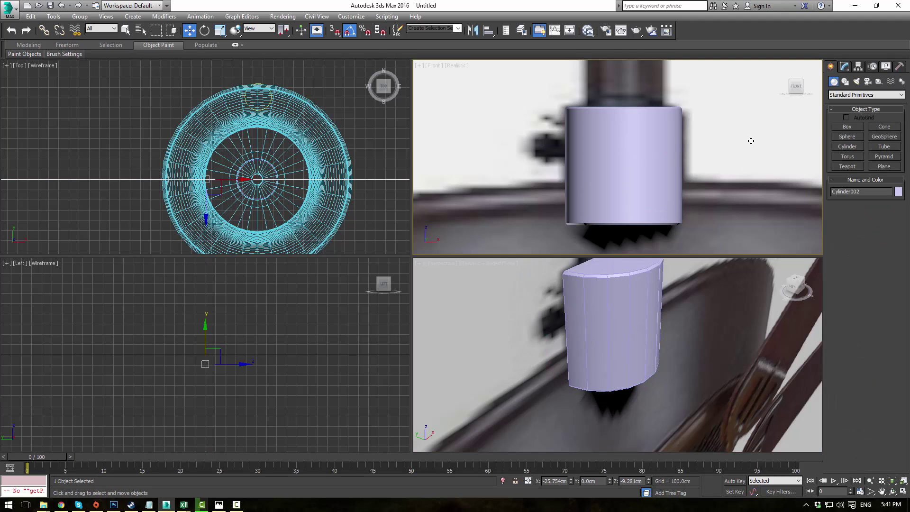
{"action": "middle_click_drag", "start_coordinate": [728, 173], "coordinate": [728, 176]}
{"action": "left_click", "coordinate": [839, 128]}
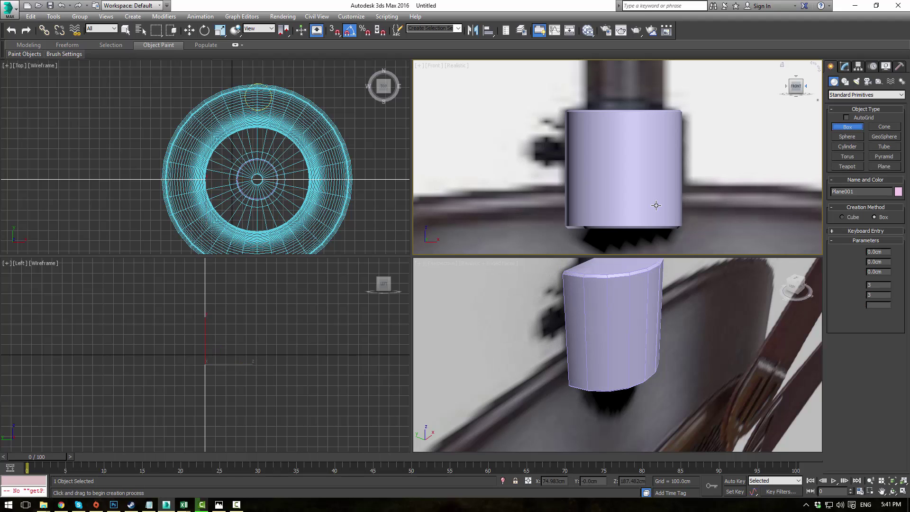
{"action": "middle_click_drag", "start_coordinate": [539, 147], "coordinate": [532, 126]}
{"action": "left_click_drag", "start_coordinate": [532, 129], "coordinate": [707, 155]}
{"action": "scroll", "coordinate": [716, 144], "scroll_direction": "down", "scroll_amount": 2}
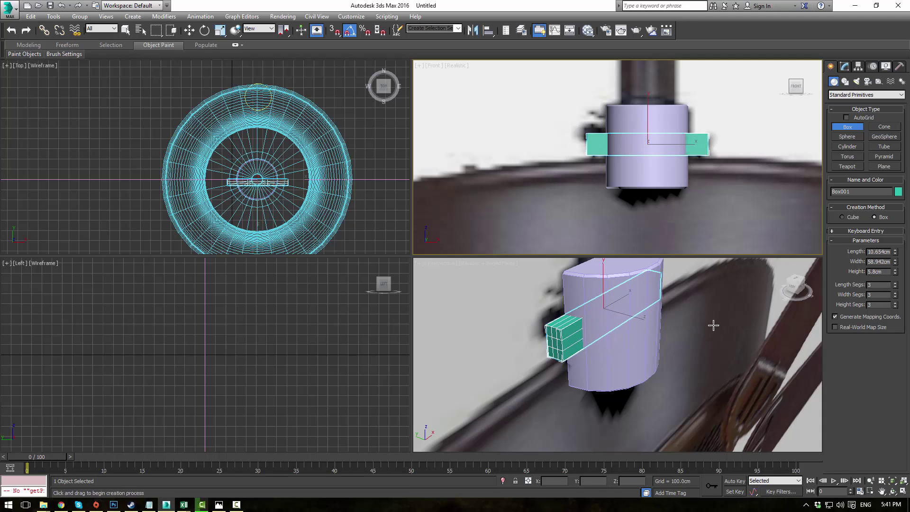
- Clone the coupling cylinder along the vertical axis, placing the copy about 3 cm lower
{"action": "middle_click_drag", "start_coordinate": [713, 325], "coordinate": [716, 313]}
{"action": "key", "text": "w"}
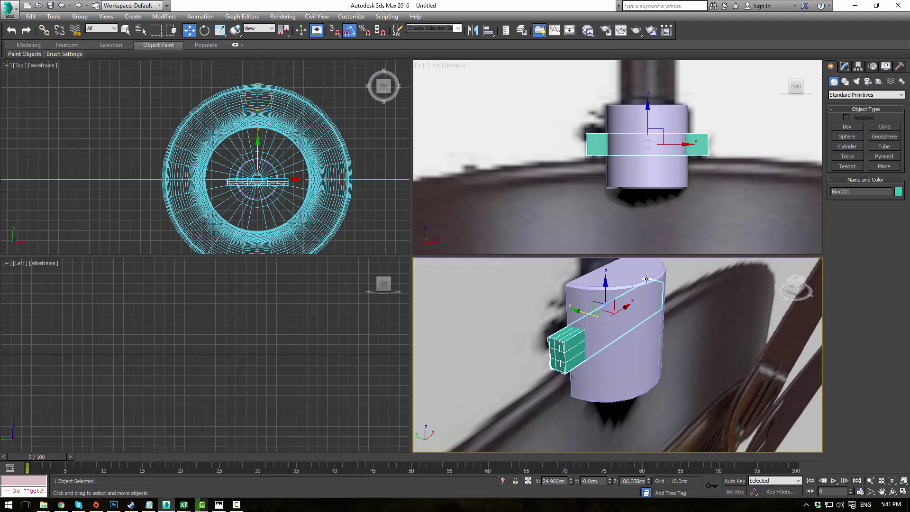
{"action": "left_click", "coordinate": [637, 294]}
{"action": "left_click_drag", "start_coordinate": [603, 290], "coordinate": [604, 298], "text": "shift"}
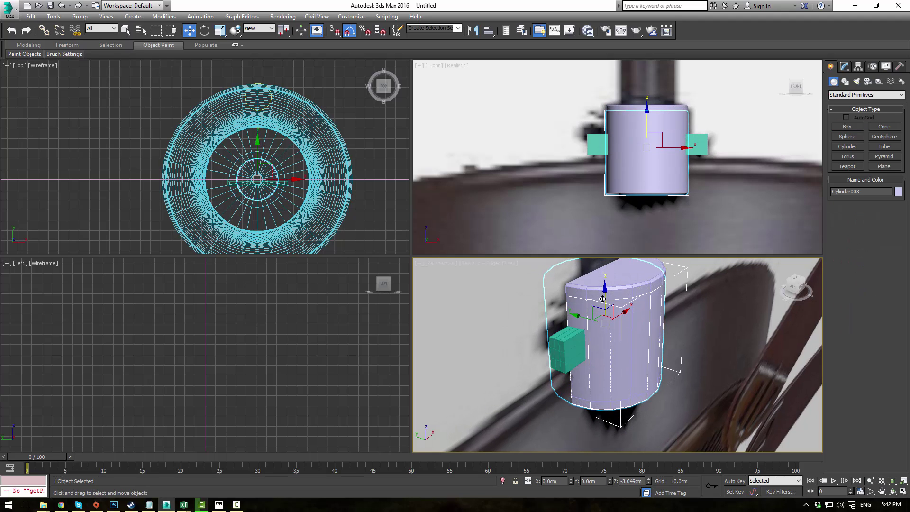
{"action": "left_click", "coordinate": [455, 293]}
- Scale the copy into a collar ring of about 120% width and 23% height, and align it vertically with the box
{"action": "key", "text": "r"}
{"action": "left_click_drag", "start_coordinate": [604, 337], "coordinate": [604, 363]}
{"action": "scroll", "coordinate": [681, 159], "scroll_direction": "up", "scroll_amount": 4}
{"action": "key", "text": "w"}
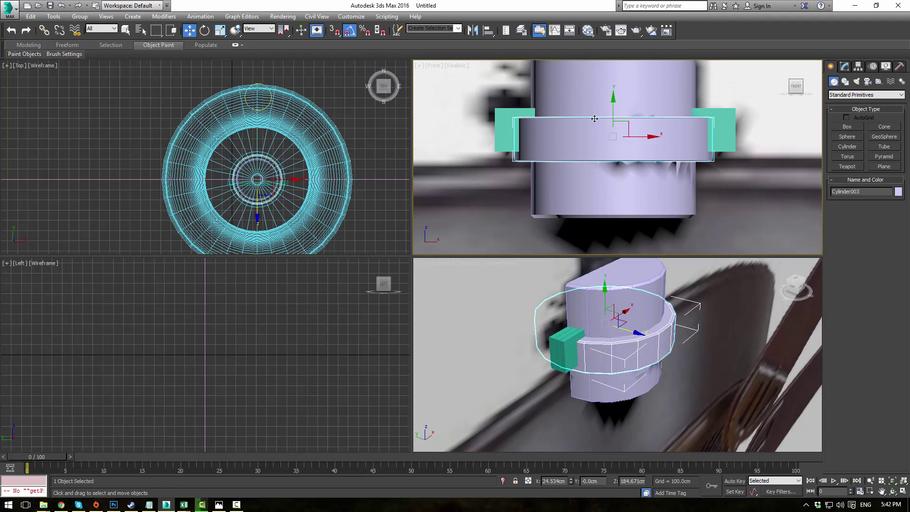
{"action": "left_click_drag", "start_coordinate": [609, 107], "coordinate": [617, 93]}
{"action": "key", "text": "r"}
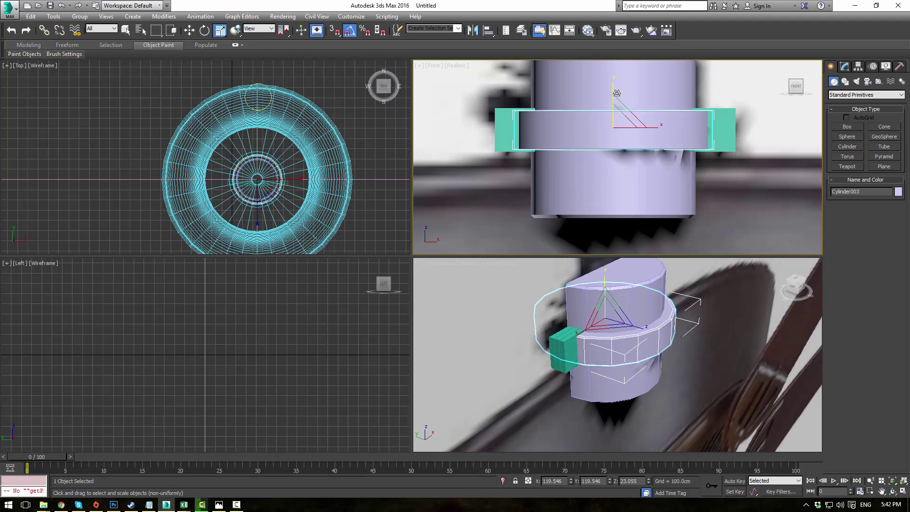
- Move the box to the left in the Front view so it sticks out from one side of the collar ring
{"action": "left_click", "coordinate": [562, 352]}
{"action": "middle_click_drag", "start_coordinate": [637, 158], "coordinate": [635, 180]}
{"action": "key", "text": "w"}
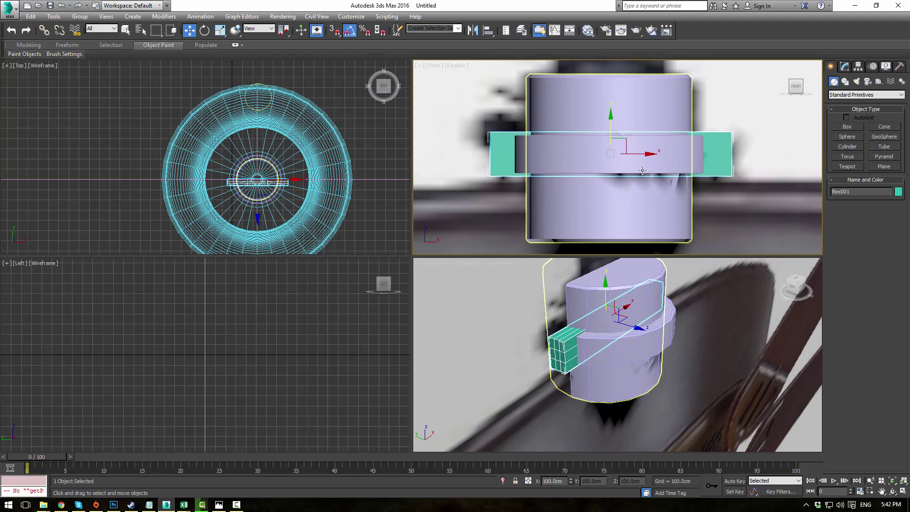
{"action": "left_click_drag", "start_coordinate": [642, 151], "coordinate": [613, 154]}
{"action": "middle_click_drag", "start_coordinate": [714, 342], "coordinate": [665, 340], "text": "alt"}
{"action": "middle_click_drag", "start_coordinate": [630, 204], "coordinate": [681, 222]}
- Convert the box to an Editable Poly and move its left-end vertices inward to shorten the protruding part
{"action": "key", "text": "1"}
{"action": "key", "text": "1"}
{"action": "left_click_drag", "start_coordinate": [480, 120], "coordinate": [531, 221]}
{"action": "left_click_drag", "start_coordinate": [551, 171], "coordinate": [588, 179]}
- Move the box and the collar ring together up the coupling cylinder in the Front view
{"action": "left_click", "coordinate": [861, 106]}
{"action": "left_click", "coordinate": [654, 158], "text": "ctrl"}
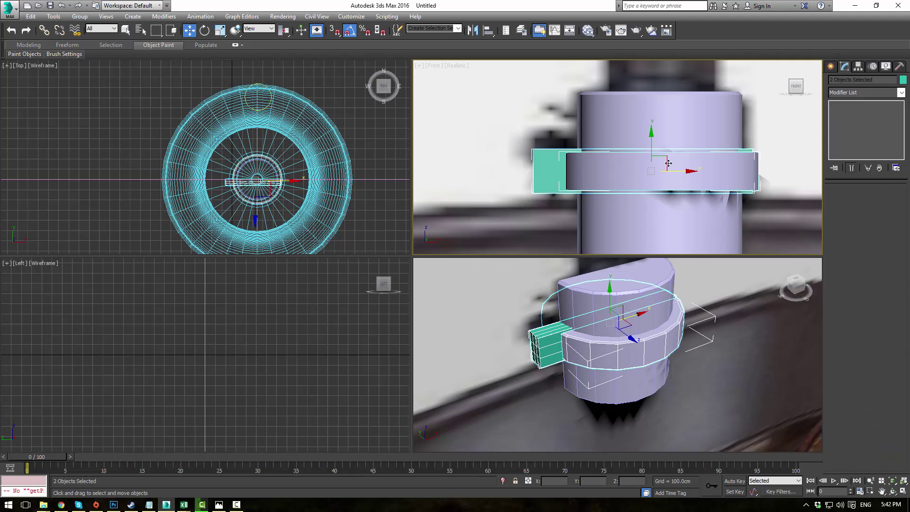
{"action": "left_click_drag", "start_coordinate": [654, 158], "coordinate": [661, 122]}
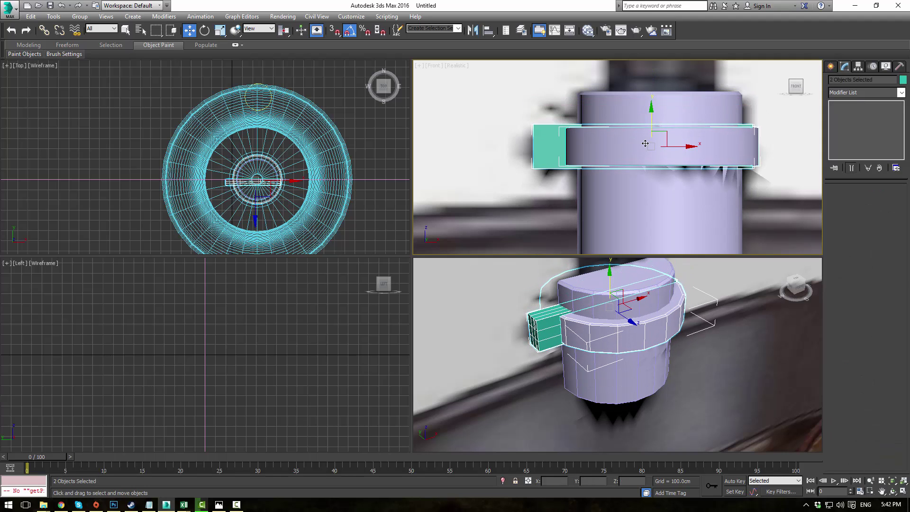
{"action": "left_click", "coordinate": [554, 203]}
- Select the box's edges in a wireframe Front view, excluding the two inner loops across its width
{"action": "middle_click_drag", "start_coordinate": [567, 337], "coordinate": [648, 357], "text": "alt"}
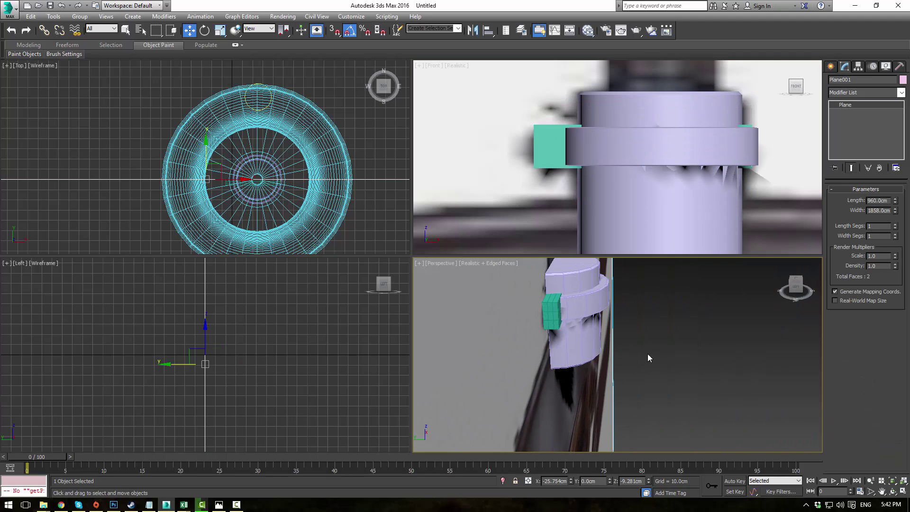
{"action": "left_click", "coordinate": [548, 303]}
{"action": "left_click", "coordinate": [548, 303]}
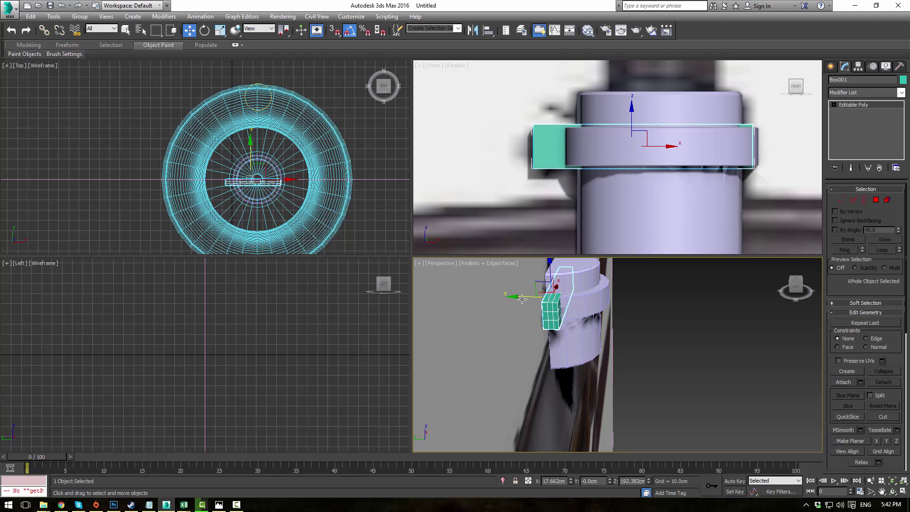
{"action": "left_click", "coordinate": [855, 203]}
{"action": "middle_click_drag", "start_coordinate": [578, 161], "coordinate": [514, 171]}
{"action": "key", "text": "F3"}
{"action": "left_click_drag", "start_coordinate": [692, 179], "coordinate": [691, 180]}
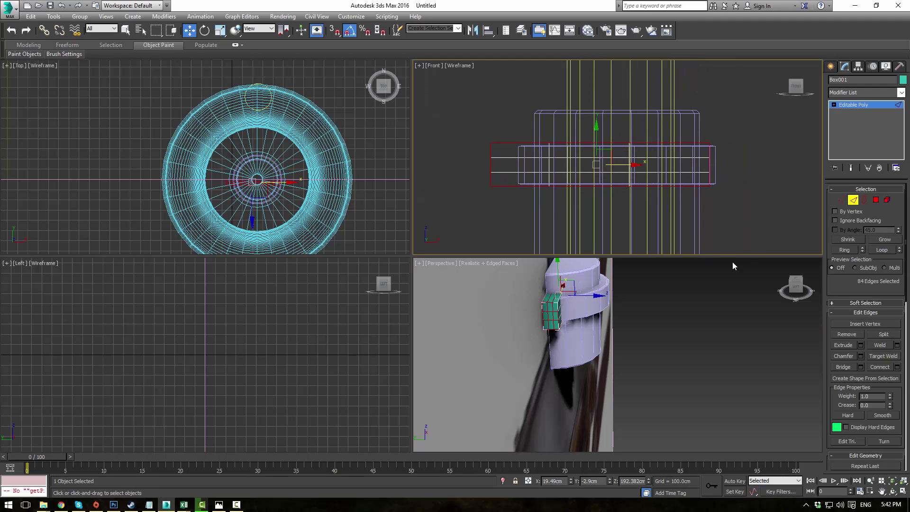
- Remove the box's inner edges from the edge selection in the Left view
{"action": "scroll", "coordinate": [678, 297], "scroll_direction": "up", "scroll_amount": 3}
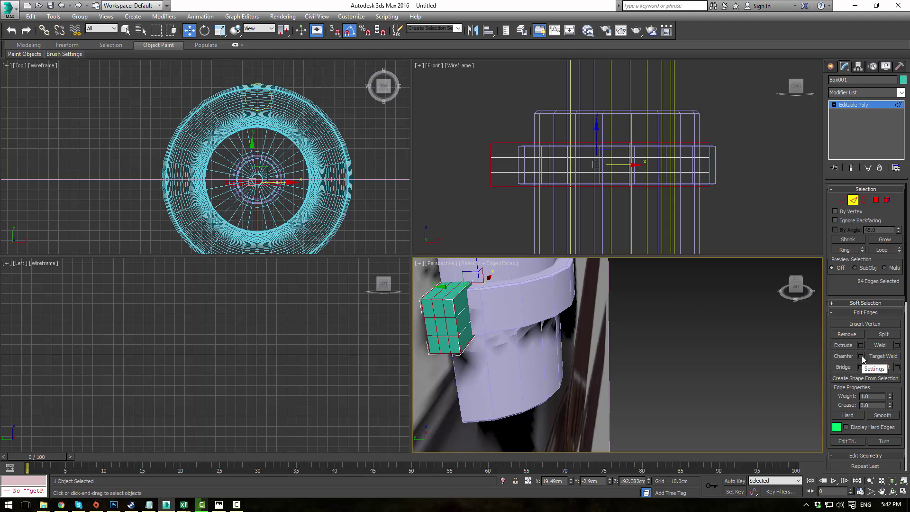
{"action": "scroll", "coordinate": [275, 150], "scroll_direction": "down", "scroll_amount": 3}
{"action": "scroll", "coordinate": [297, 341], "scroll_direction": "down", "scroll_amount": 5}
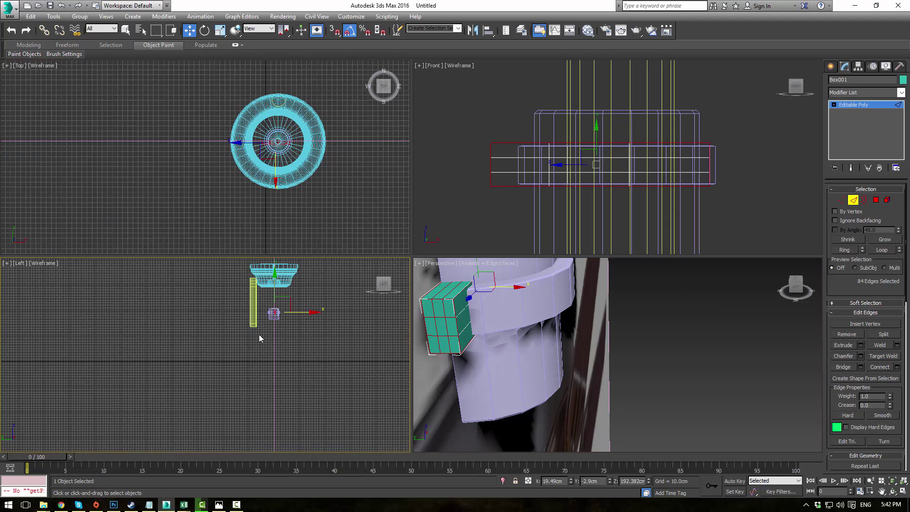
{"action": "scroll", "coordinate": [261, 333], "scroll_direction": "up", "scroll_amount": 4}
{"action": "scroll", "coordinate": [272, 331], "scroll_direction": "up", "scroll_amount": 1}
{"action": "middle_click_drag", "start_coordinate": [273, 319], "coordinate": [211, 403]}
{"action": "middle_click_drag", "start_coordinate": [219, 391], "coordinate": [178, 432]}
{"action": "scroll", "coordinate": [252, 356], "scroll_direction": "up", "scroll_amount": 4}
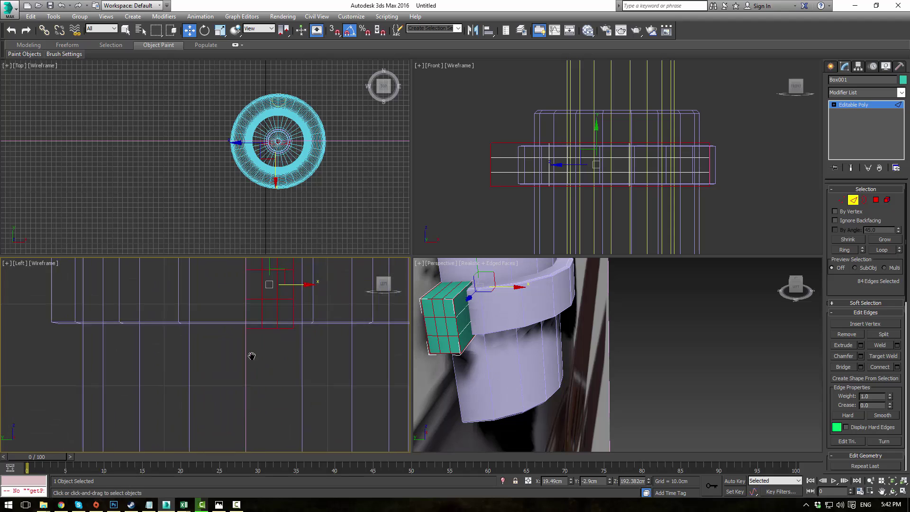
{"action": "middle_click_drag", "start_coordinate": [252, 355], "coordinate": [206, 398]}
{"action": "scroll", "coordinate": [230, 337], "scroll_direction": "up", "scroll_amount": 2}
{"action": "left_click_drag", "start_coordinate": [243, 360], "coordinate": [243, 361], "text": "alt"}
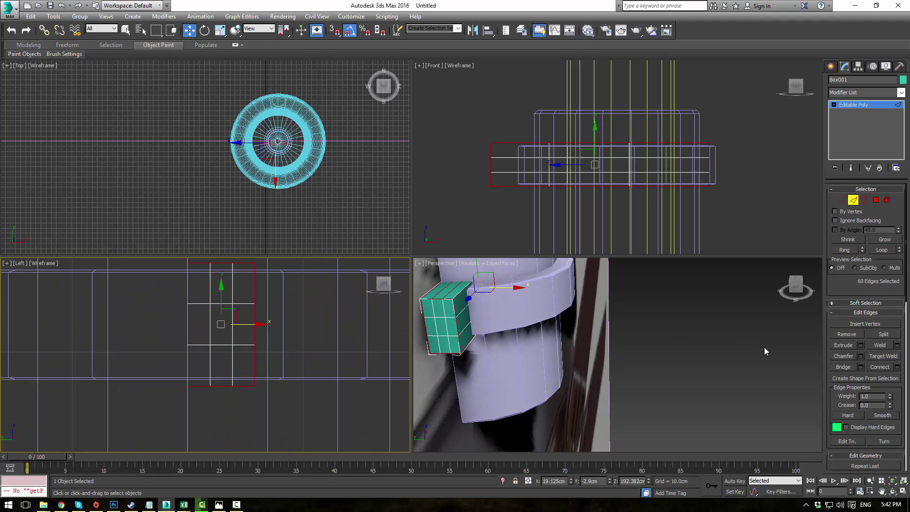
- Remove the box's inner edges from the edge selection in the Top view
{"action": "scroll", "coordinate": [268, 137], "scroll_direction": "up", "scroll_amount": 10}
{"action": "scroll", "coordinate": [276, 189], "scroll_direction": "up", "scroll_amount": 3}
{"action": "middle_click_drag", "start_coordinate": [276, 190], "coordinate": [108, 119]}
{"action": "scroll", "coordinate": [109, 119], "scroll_direction": "down", "scroll_amount": 3}
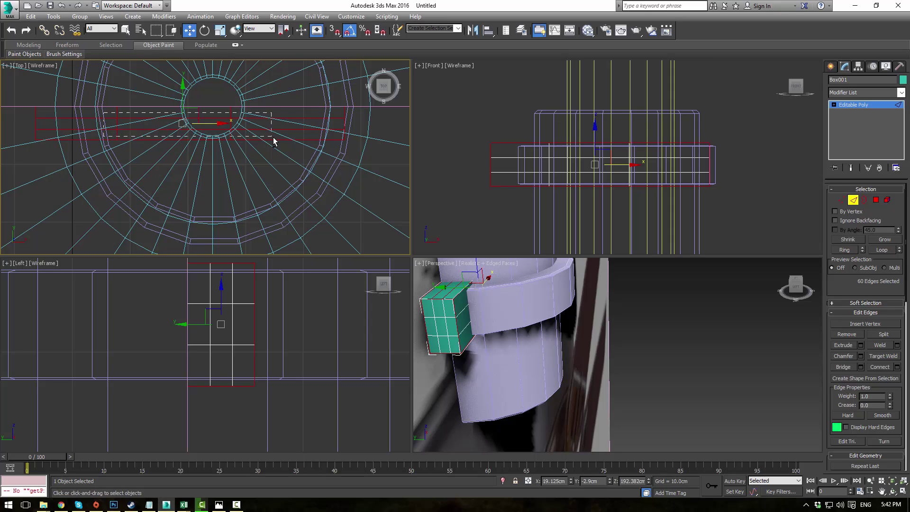
{"action": "left_click_drag", "start_coordinate": [273, 138], "coordinate": [274, 137], "text": "alt"}
- Chamfer the box's selected outer edges by 0.18 cm and return to object level
{"action": "left_click", "coordinate": [860, 357]}
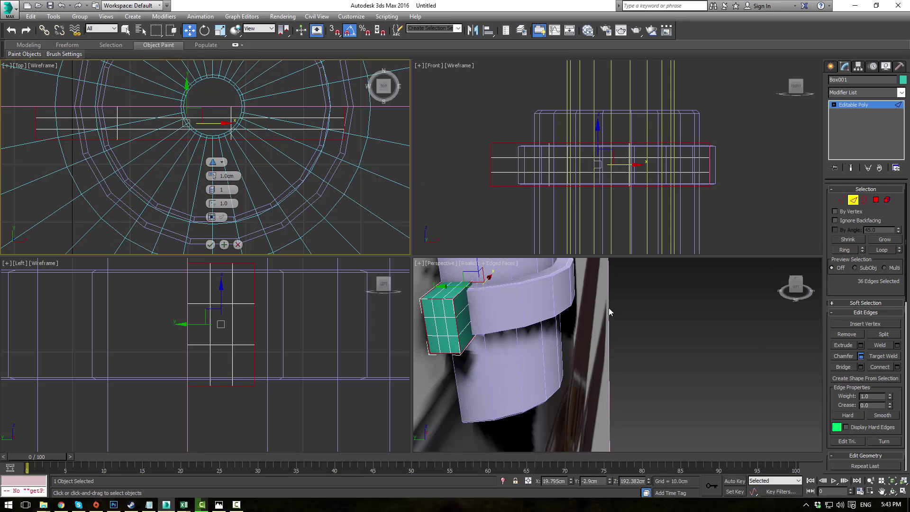
{"action": "left_click_drag", "start_coordinate": [214, 183], "coordinate": [217, 184]}
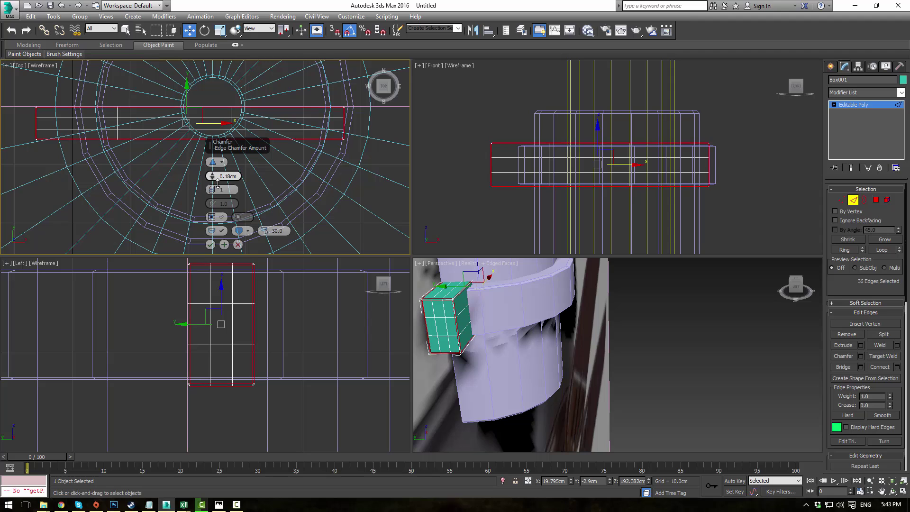
{"action": "left_click", "coordinate": [210, 244]}
{"action": "left_click", "coordinate": [850, 112]}
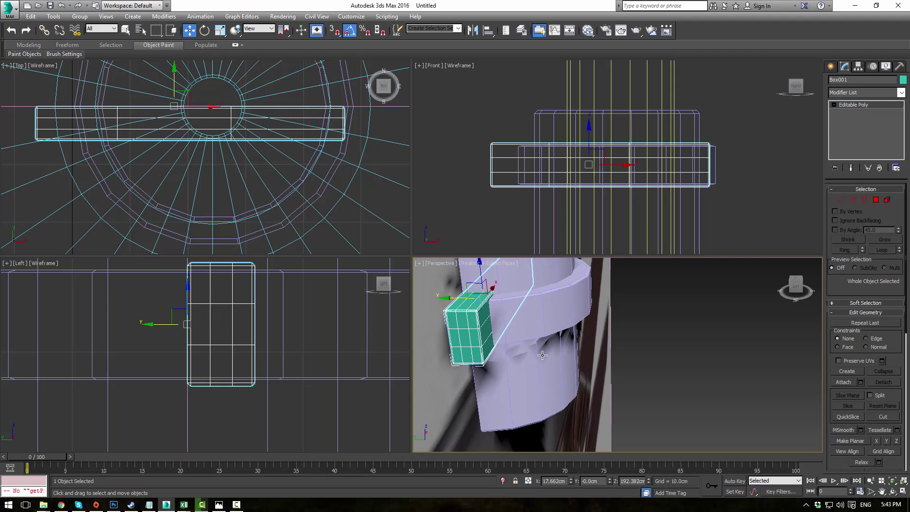
- Scale the box along Y to about half its thickness
{"action": "key", "text": "r"}
{"action": "left_click_drag", "start_coordinate": [526, 302], "coordinate": [518, 307]}
{"action": "key", "text": "w"}
- Clone the thinned box as a single copy about 3.8 cm along Y, leaving a narrow gap between the two plates
{"action": "middle_click_drag", "start_coordinate": [518, 308], "coordinate": [601, 314], "text": "alt"}
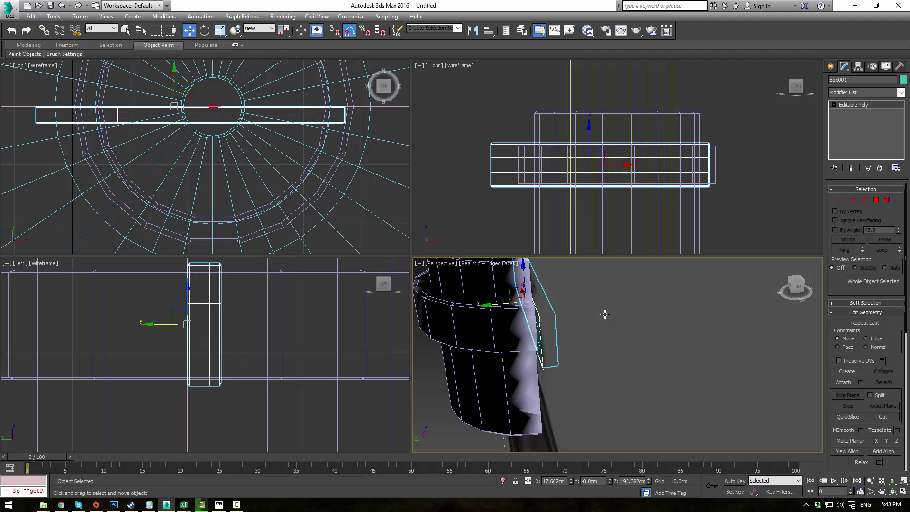
{"action": "left_click_drag", "start_coordinate": [496, 305], "coordinate": [480, 309], "text": "shift"}
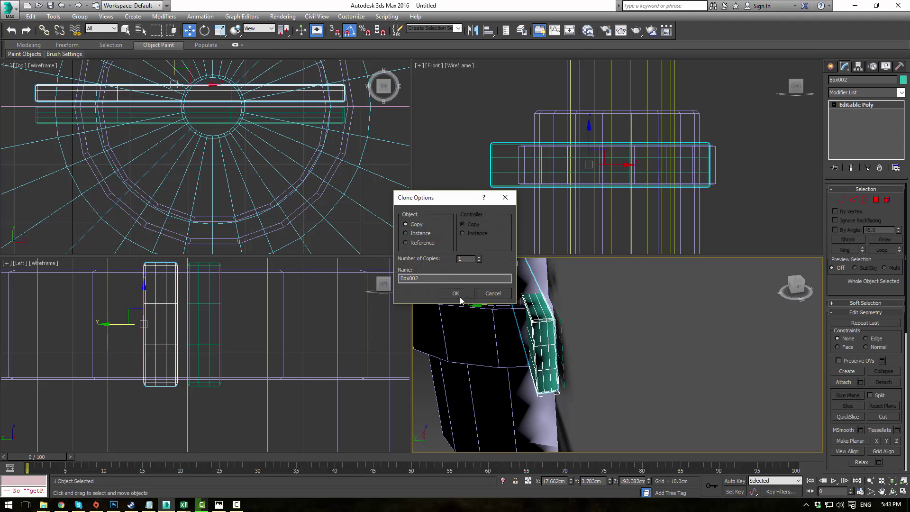
{"action": "left_click", "coordinate": [460, 297]}
{"action": "mouse_move", "coordinate": [609, 323]}
{"action": "middle_mouse_down", "text": "alt"}
{"action": "mouse_move", "coordinate": [555, 315]}
{"action": "mouse_move", "coordinate": [587, 292]}
{"action": "middle_mouse_up", "text": "alt"}
- Create an 18-sided cylinder with AutoGrid on the front plate's outer face, about 1.3 cm in radius and 4.3 cm high
{"action": "left_click", "coordinate": [832, 67]}
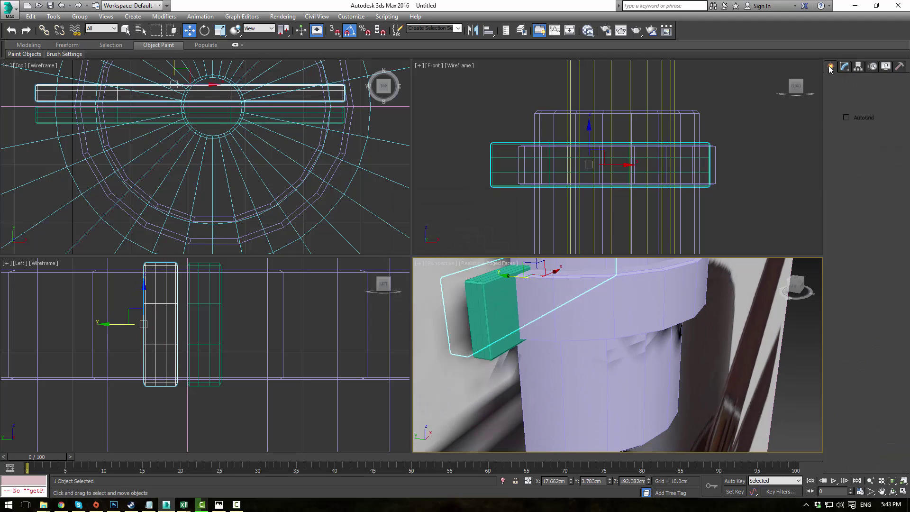
{"action": "left_click", "coordinate": [848, 145]}
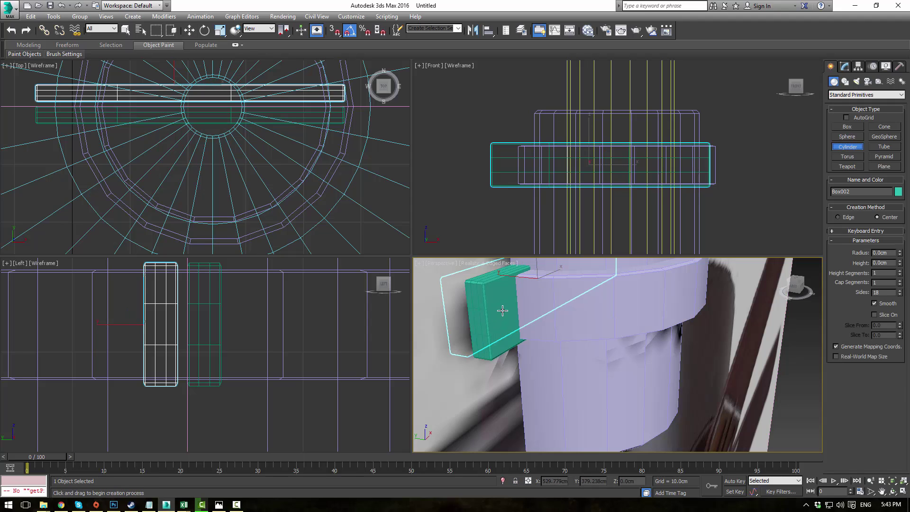
{"action": "left_click", "coordinate": [847, 118]}
{"action": "left_click_drag", "start_coordinate": [502, 306], "coordinate": [506, 312]}
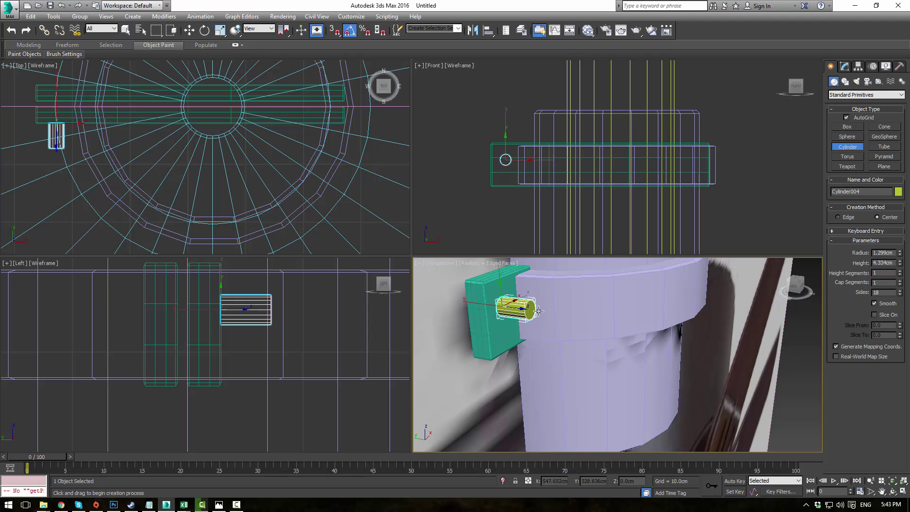
{"action": "left_click", "coordinate": [538, 315]}
- Convert the small cylinder to an Editable Poly and shape its outer end cap into a flared, rounded bolt head
{"action": "left_click", "coordinate": [844, 67]}
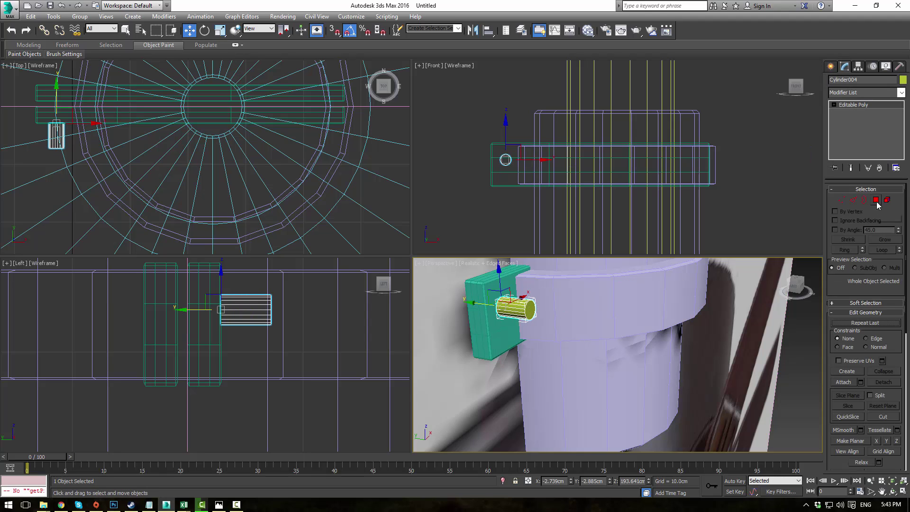
{"action": "left_click", "coordinate": [876, 201]}
{"action": "left_click", "coordinate": [527, 309]}
{"action": "scroll", "coordinate": [564, 326], "scroll_direction": "up", "scroll_amount": 3}
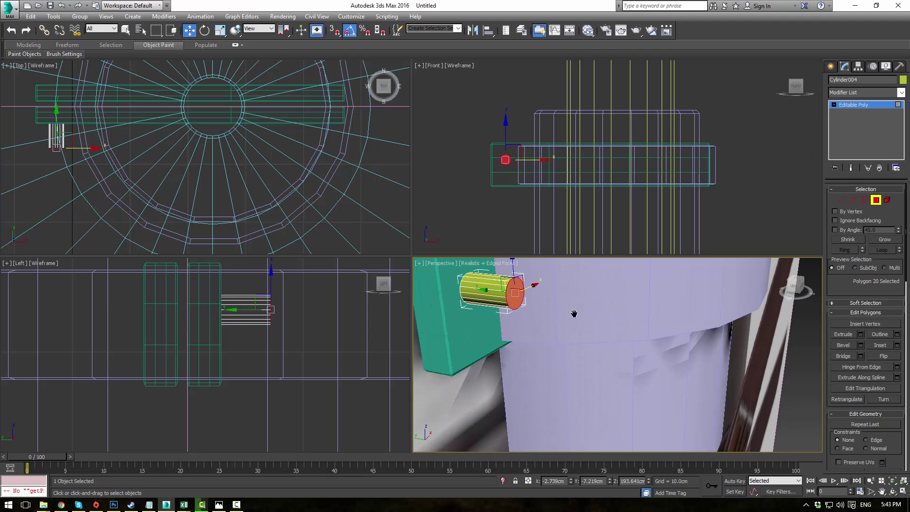
{"action": "middle_click_drag", "start_coordinate": [572, 313], "coordinate": [578, 342]}
{"action": "left_click_drag", "start_coordinate": [528, 323], "coordinate": [548, 318]}
{"action": "left_click", "coordinate": [854, 105]}
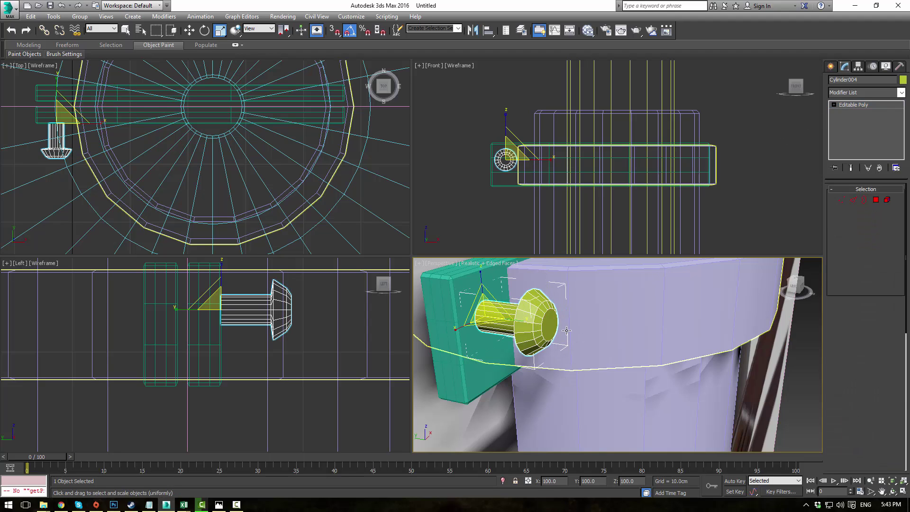
- Move the bolt along Y away from the plates to expose its inner end
{"action": "middle_click_drag", "start_coordinate": [574, 327], "coordinate": [603, 329], "text": "alt"}
{"action": "key", "text": "w"}
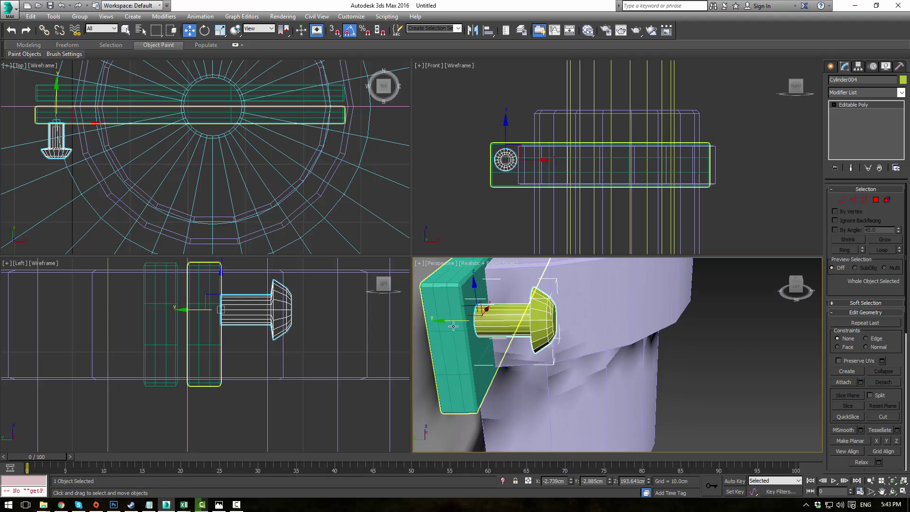
{"action": "left_click_drag", "start_coordinate": [453, 326], "coordinate": [661, 322]}
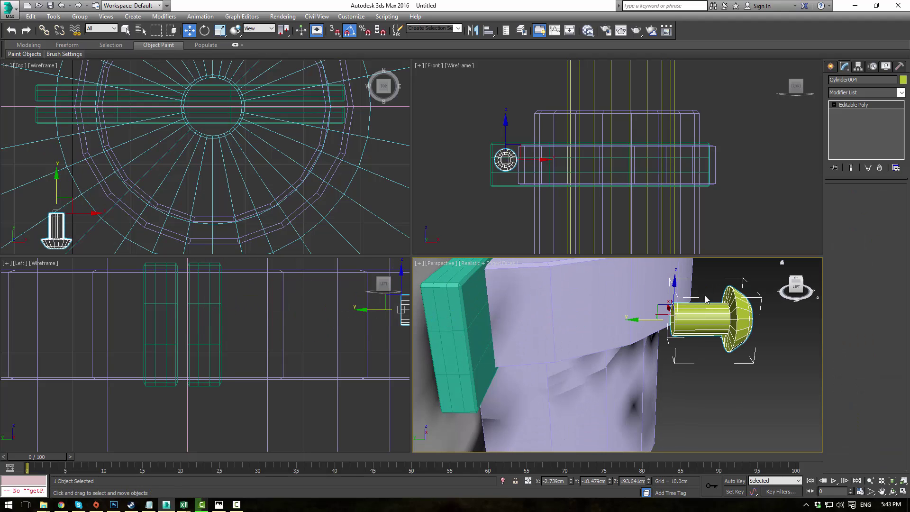
- Delete the flat cap polygon at the headless end of the bolt
{"action": "key", "text": "4"}
{"action": "middle_click_drag", "start_coordinate": [706, 299], "coordinate": [692, 306], "text": "alt"}
{"action": "left_click", "coordinate": [675, 321]}
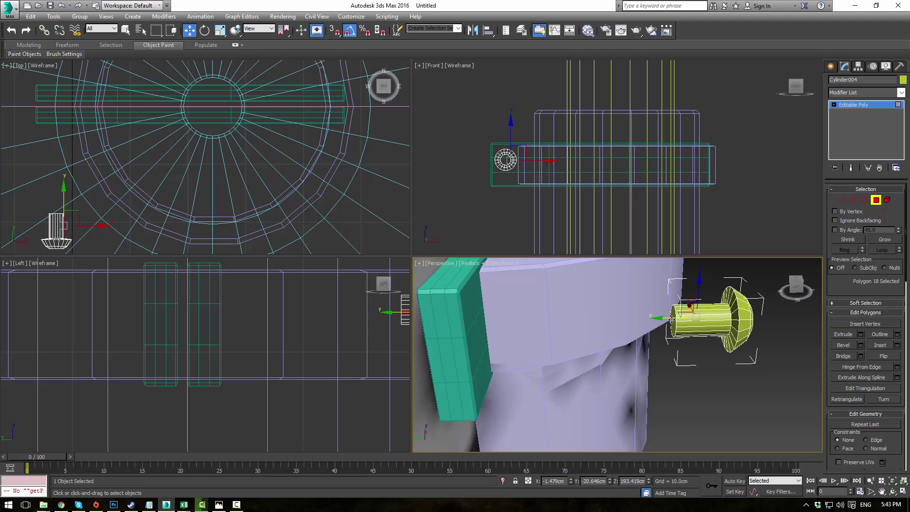
{"action": "scroll", "coordinate": [623, 349], "scroll_direction": "up", "scroll_amount": 3}
{"action": "middle_click_drag", "start_coordinate": [623, 349], "coordinate": [673, 340], "text": "alt"}
{"action": "left_click", "coordinate": [729, 307]}
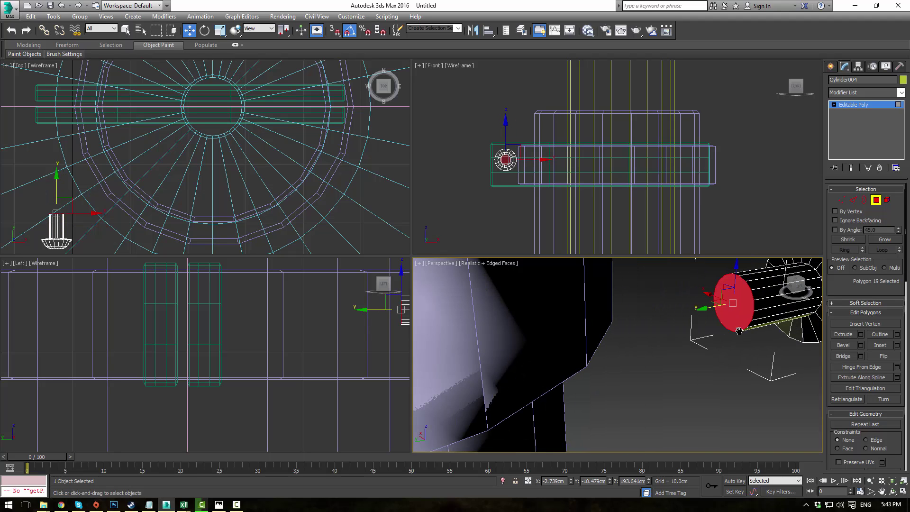
{"action": "middle_click_drag", "start_coordinate": [740, 330], "coordinate": [621, 366]}
{"action": "left_click", "coordinate": [634, 372]}
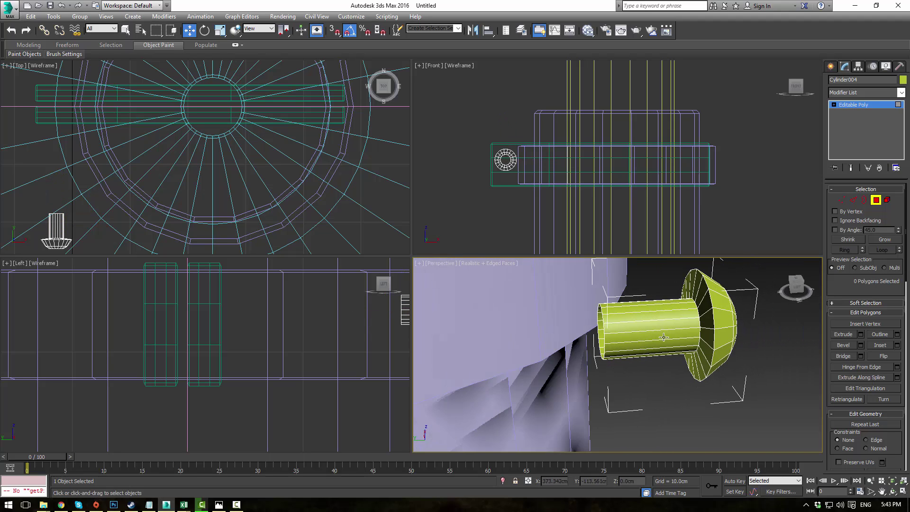
- Add a Symmetry modifier to the bolt and mirror it along the Z axis to give it a second head
{"action": "left_click", "coordinate": [868, 107]}
{"action": "left_click", "coordinate": [902, 93]}
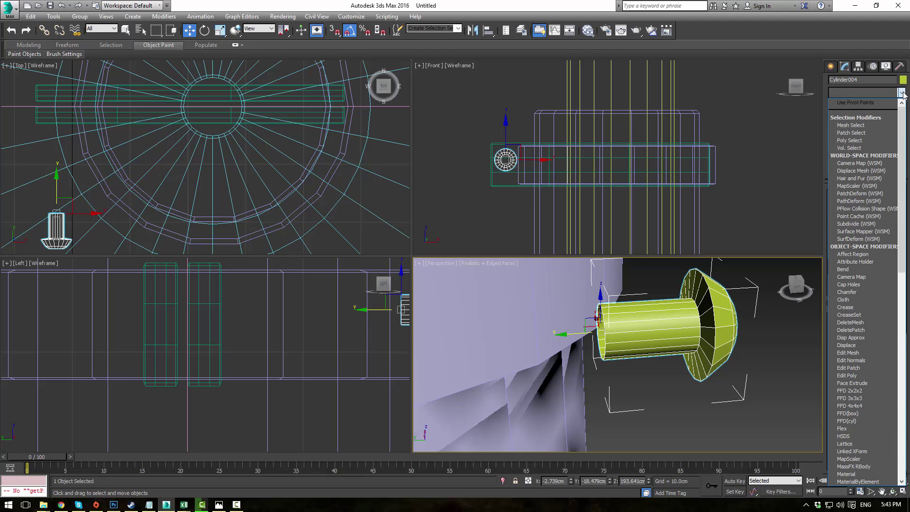
{"action": "type", "text": "sy"}
{"action": "key", "text": "Return"}
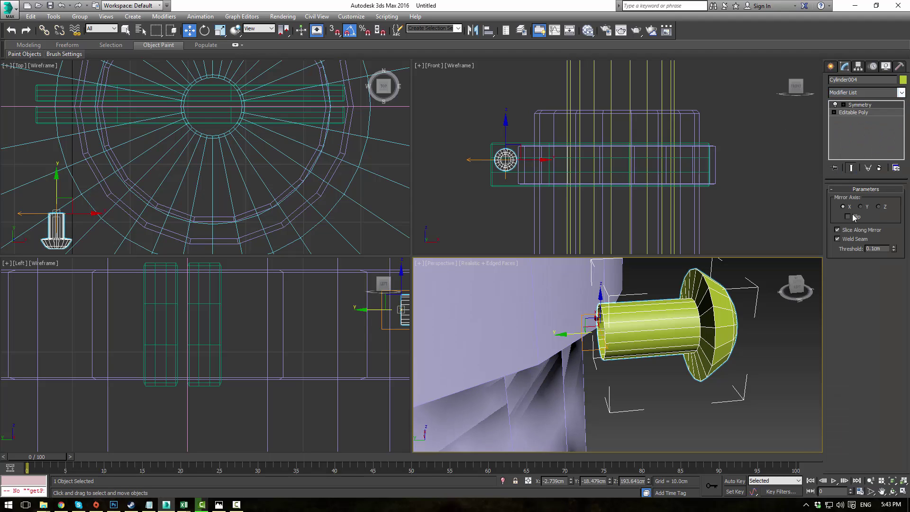
{"action": "left_click", "coordinate": [879, 207]}
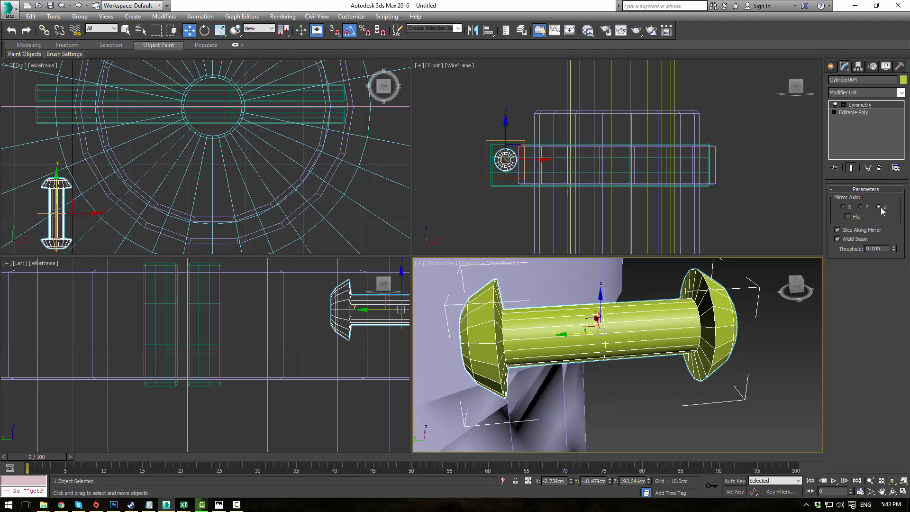
- Move the double-headed bolt back through both plates and center it between them, at about Y 0.4 cm
{"action": "scroll", "coordinate": [632, 352], "scroll_direction": "down", "scroll_amount": 6}
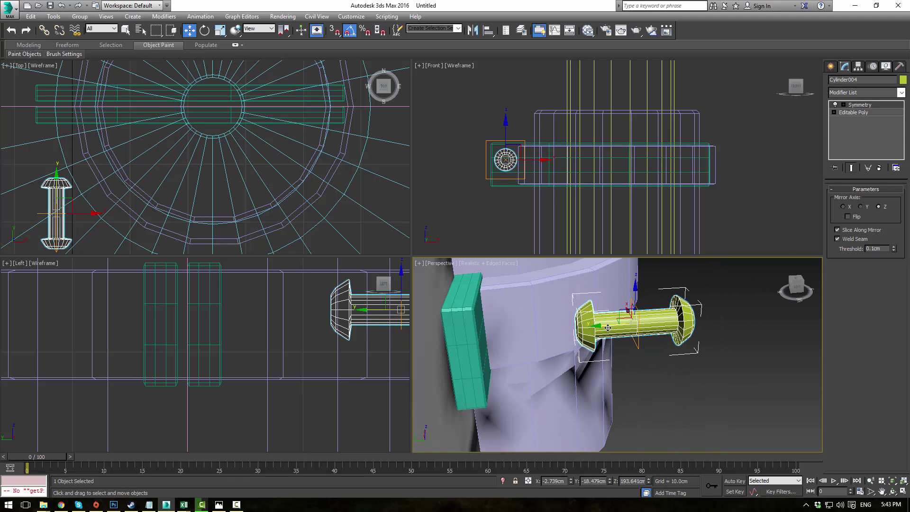
{"action": "left_click_drag", "start_coordinate": [607, 328], "coordinate": [423, 335]}
{"action": "middle_click_drag", "start_coordinate": [507, 348], "coordinate": [462, 332], "text": "alt"}
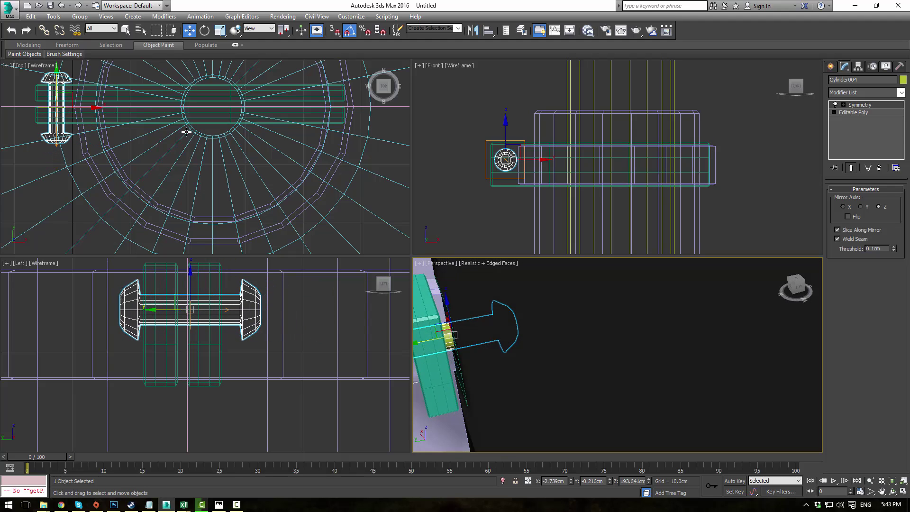
{"action": "middle_click_drag", "start_coordinate": [186, 132], "coordinate": [299, 186]}
{"action": "scroll", "coordinate": [155, 155], "scroll_direction": "up", "scroll_amount": 5}
{"action": "scroll", "coordinate": [176, 152], "scroll_direction": "down", "scroll_amount": 1}
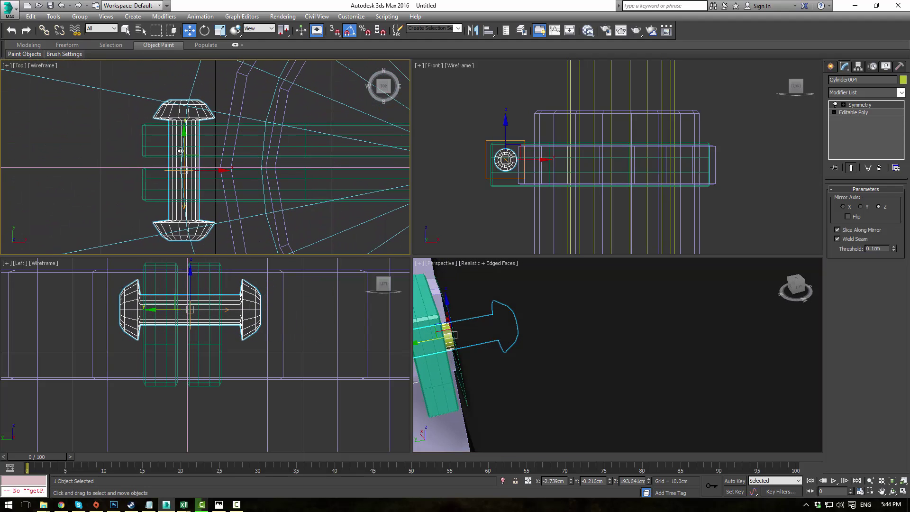
{"action": "left_click_drag", "start_coordinate": [182, 151], "coordinate": [182, 144]}
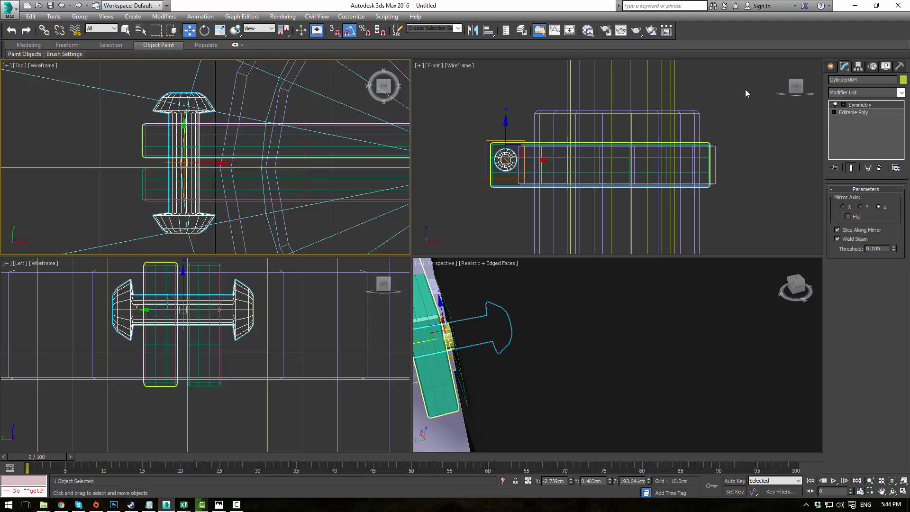
- Shorten the bolt under its Symmetry modifier by moving the head's vertices inward, close to the plate
{"action": "left_click", "coordinate": [851, 120]}
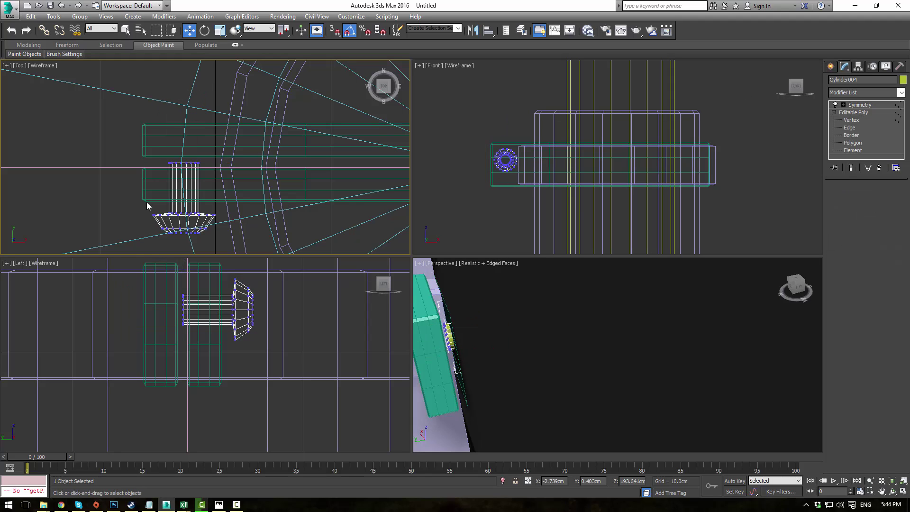
{"action": "left_click_drag", "start_coordinate": [135, 193], "coordinate": [222, 234]}
{"action": "left_click_drag", "start_coordinate": [183, 193], "coordinate": [183, 184]}
{"action": "left_click", "coordinate": [864, 114]}
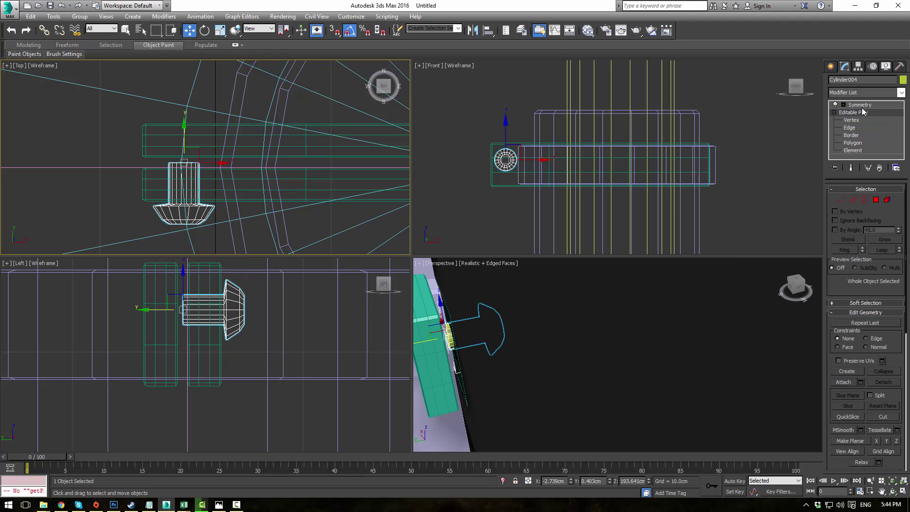
{"action": "left_click", "coordinate": [864, 105]}
{"action": "left_click", "coordinate": [71, 126]}
- Lower the bolt to about Z 192.25 cm in the Front view, at mid-height on the plates
{"action": "middle_click_drag", "start_coordinate": [540, 325], "coordinate": [471, 320]}
{"action": "scroll", "coordinate": [554, 339], "scroll_direction": "down", "scroll_amount": 5}
{"action": "scroll", "coordinate": [616, 360], "scroll_direction": "down", "scroll_amount": 1}
{"action": "middle_click_drag", "start_coordinate": [627, 363], "coordinate": [650, 367]}
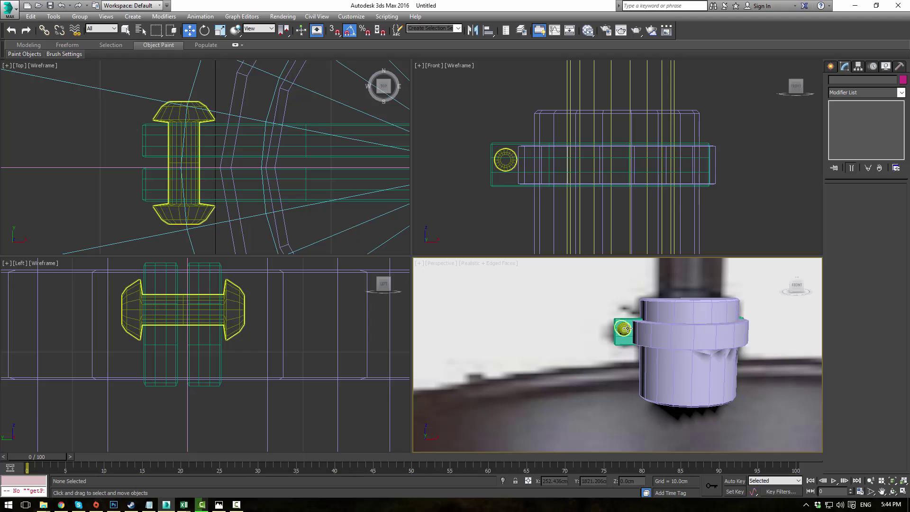
{"action": "left_click", "coordinate": [624, 329]}
{"action": "scroll", "coordinate": [453, 152], "scroll_direction": "up", "scroll_amount": 4}
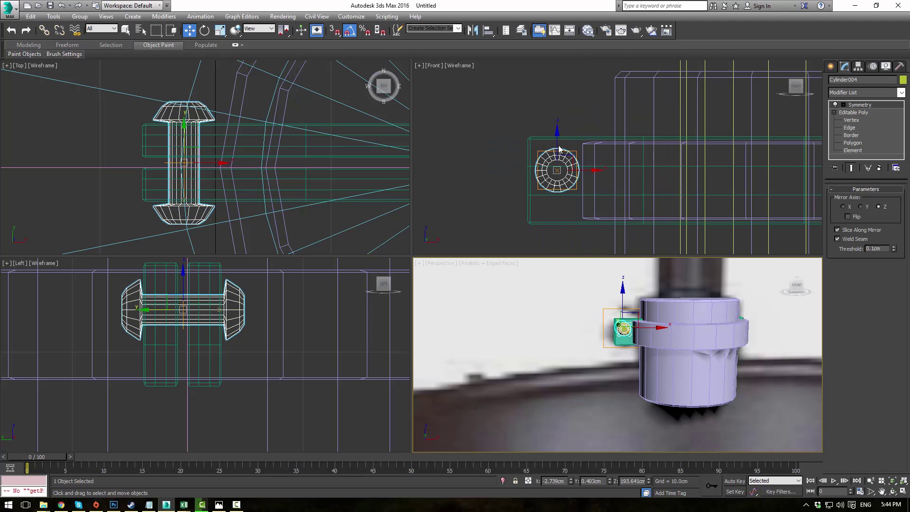
{"action": "left_click_drag", "start_coordinate": [559, 149], "coordinate": [555, 154]}
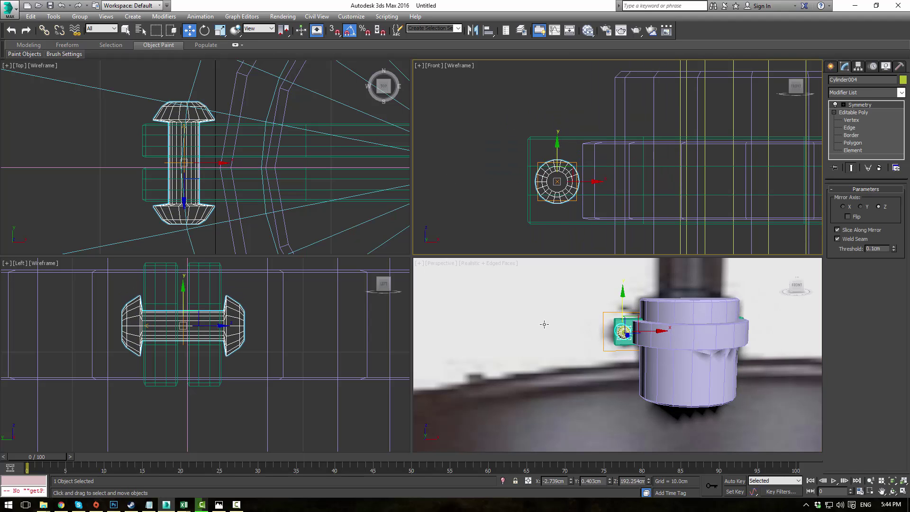
{"action": "left_click", "coordinate": [544, 325]}
- Move the fan's vertical rod about 81 cm along negative Y in the Top view so it passes through the coupling's center
{"action": "middle_click_drag", "start_coordinate": [565, 334], "coordinate": [567, 317]}
{"action": "scroll", "coordinate": [567, 317], "scroll_direction": "down", "scroll_amount": 5}
{"action": "middle_click_drag", "start_coordinate": [707, 386], "coordinate": [738, 389], "text": "alt"}
{"action": "scroll", "coordinate": [317, 334], "scroll_direction": "down", "scroll_amount": 7}
{"action": "left_click", "coordinate": [212, 300]}
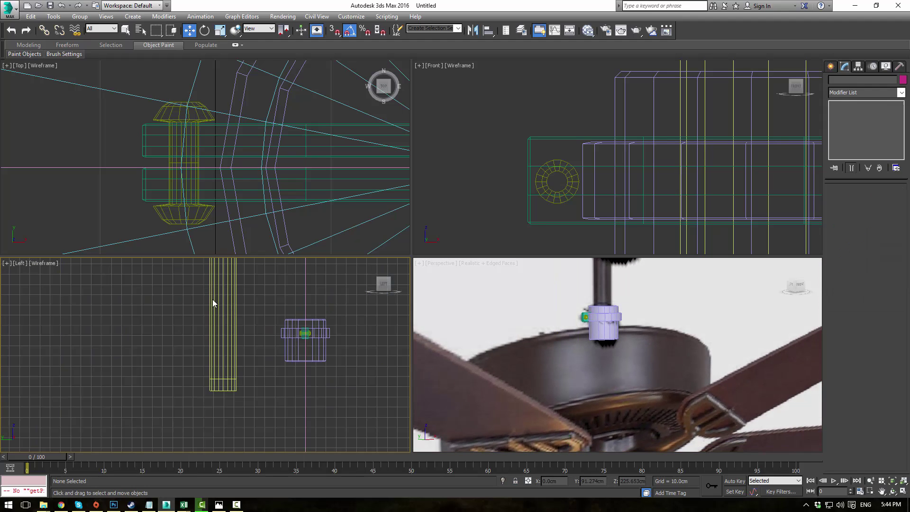
{"action": "left_click", "coordinate": [227, 295]}
{"action": "scroll", "coordinate": [256, 179], "scroll_direction": "down", "scroll_amount": 5}
{"action": "scroll", "coordinate": [295, 147], "scroll_direction": "down", "scroll_amount": 5}
{"action": "middle_click_drag", "start_coordinate": [300, 161], "coordinate": [262, 140]}
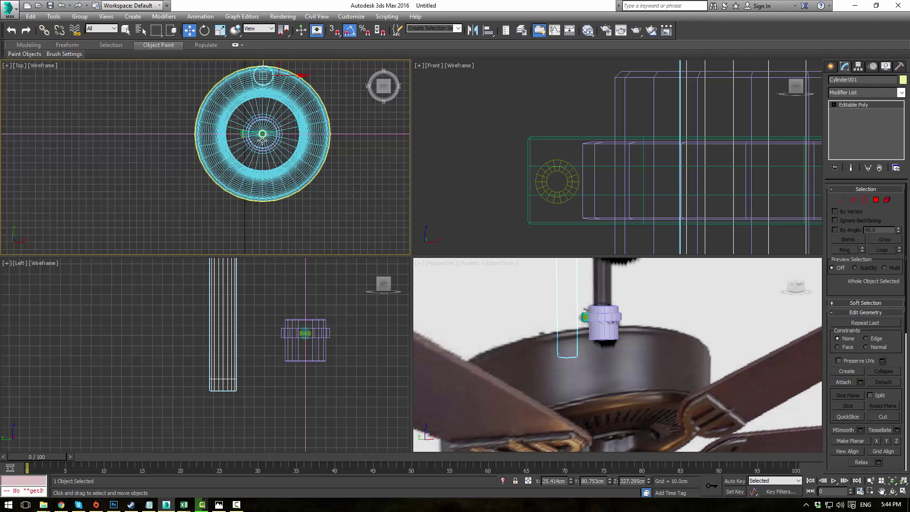
{"action": "scroll", "coordinate": [265, 104], "scroll_direction": "up", "scroll_amount": 2}
{"action": "middle_click_drag", "start_coordinate": [264, 104], "coordinate": [254, 178]}
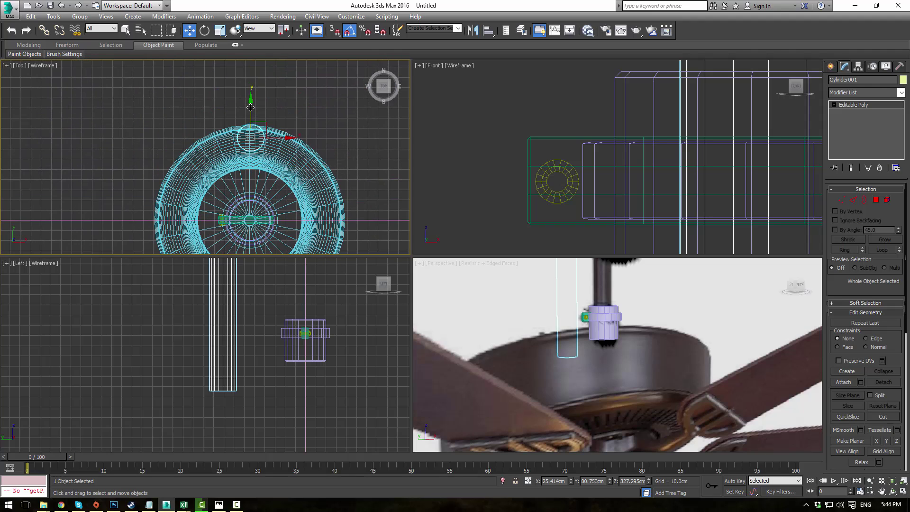
{"action": "left_click_drag", "start_coordinate": [251, 107], "coordinate": [246, 189]}
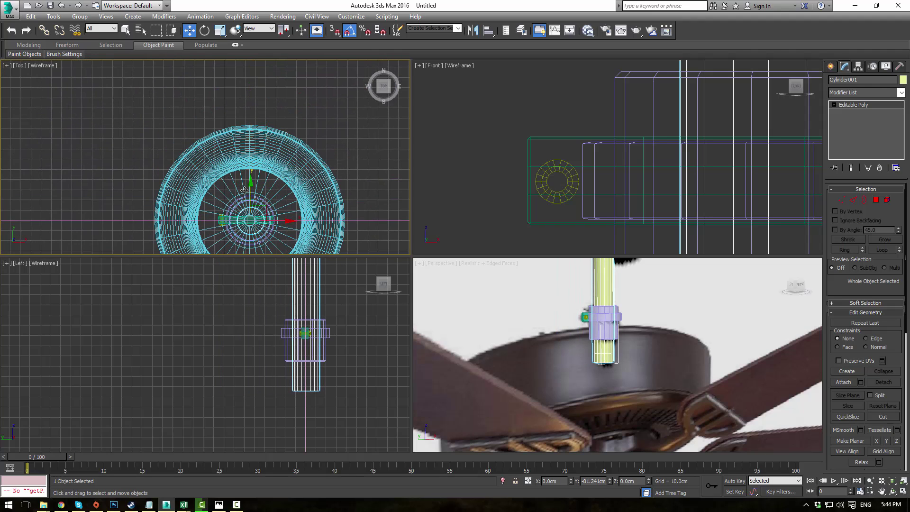
{"action": "left_click", "coordinate": [330, 131]}
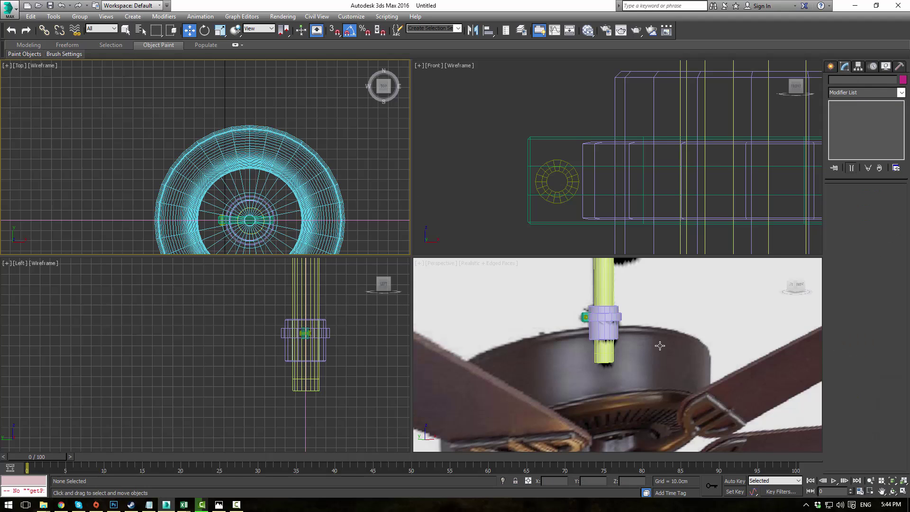
{"action": "scroll", "coordinate": [658, 347], "scroll_direction": "down", "scroll_amount": 3}
{"action": "middle_click_drag", "start_coordinate": [656, 343], "coordinate": [637, 360], "text": "alt"}
{"action": "scroll", "coordinate": [635, 147], "scroll_direction": "up", "scroll_amount": 4}
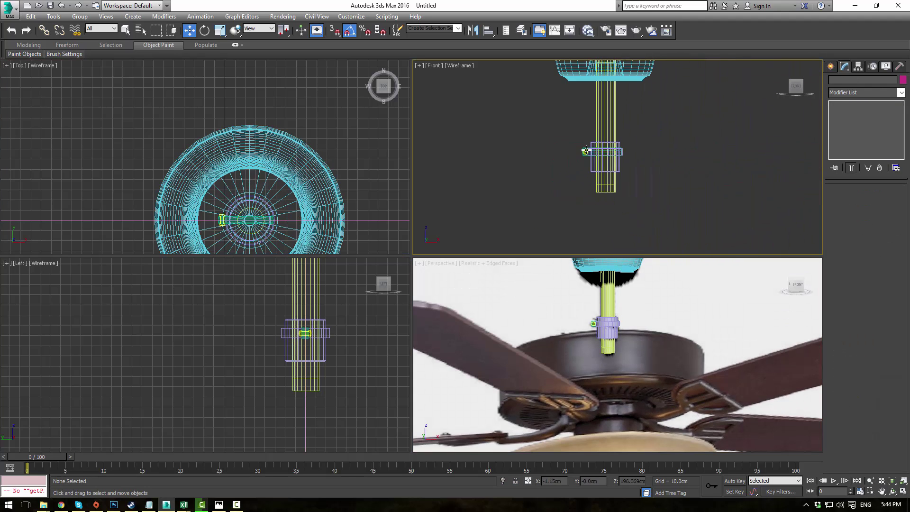
- Switch the Front view to shaded display so the reference image shows behind the model
{"action": "key", "text": "F3"}
{"action": "scroll", "coordinate": [617, 157], "scroll_direction": "up", "scroll_amount": 2}
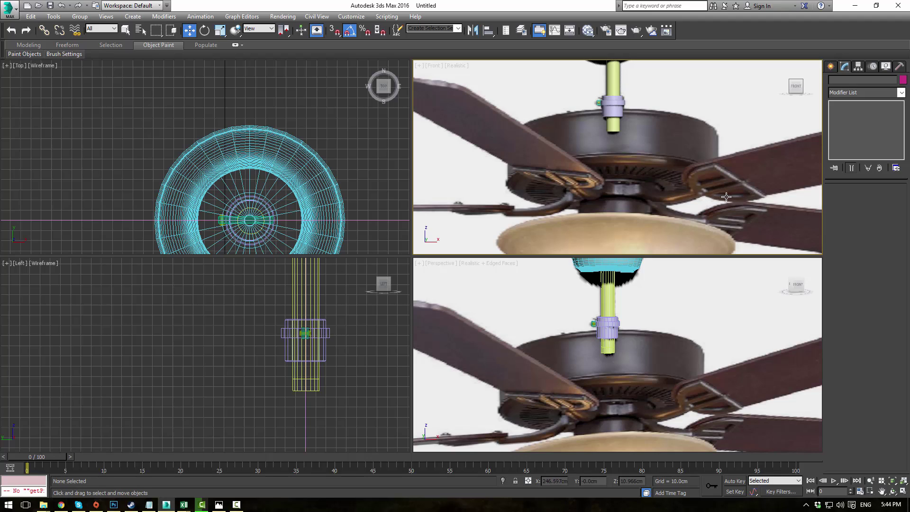
{"action": "left_click", "coordinate": [829, 67]}
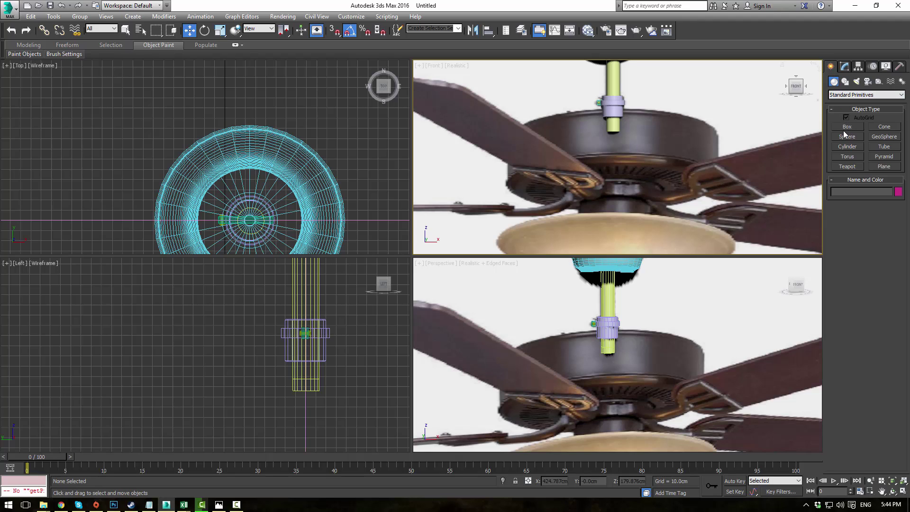
{"action": "left_click", "coordinate": [846, 147]}
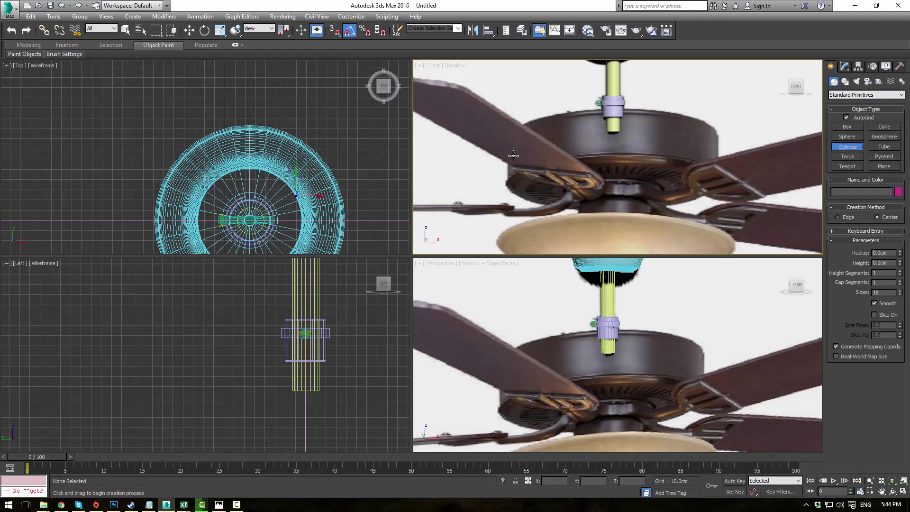
{"action": "key", "text": "w"}
{"action": "left_click", "coordinate": [612, 117]}
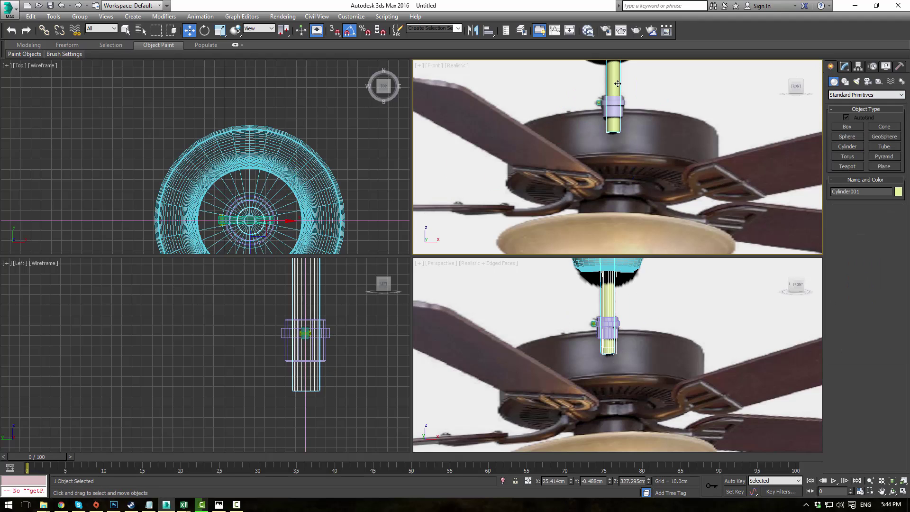
{"action": "middle_click_drag", "start_coordinate": [648, 108], "coordinate": [648, 114]}
{"action": "left_click", "coordinate": [619, 116]}
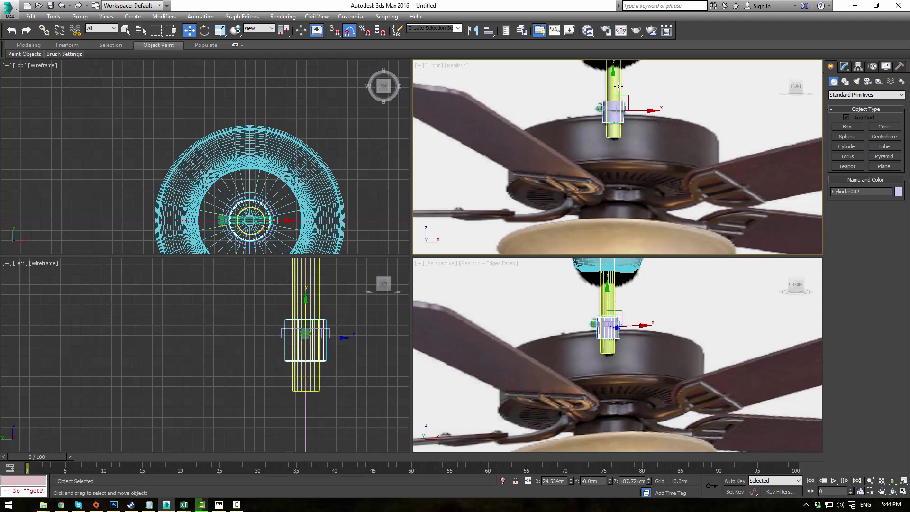
{"action": "left_click_drag", "start_coordinate": [614, 85], "coordinate": [613, 110], "text": "shift"}
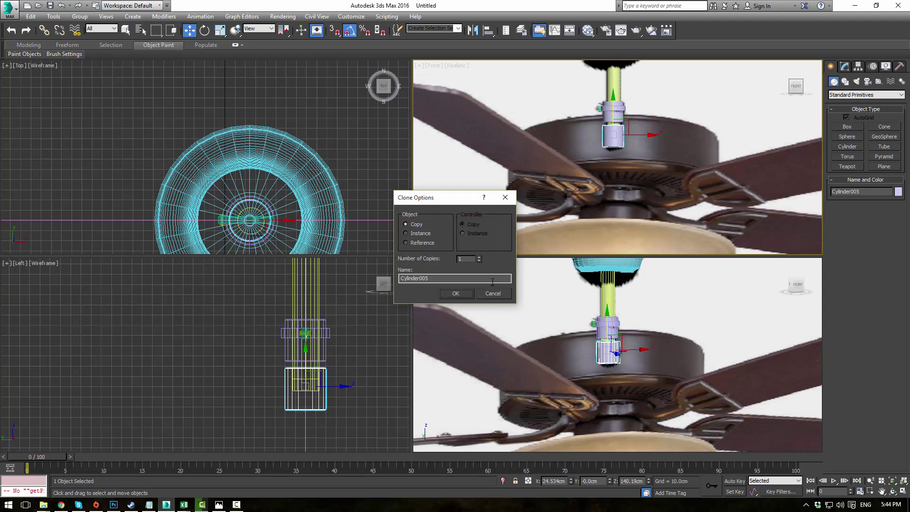
{"action": "left_click", "coordinate": [487, 293]}
- Create a cylinder centered on the rod in the Top view, about 231.6 cm in radius and 101.6 cm high
{"action": "middle_click_drag", "start_coordinate": [298, 171], "coordinate": [313, 101]}
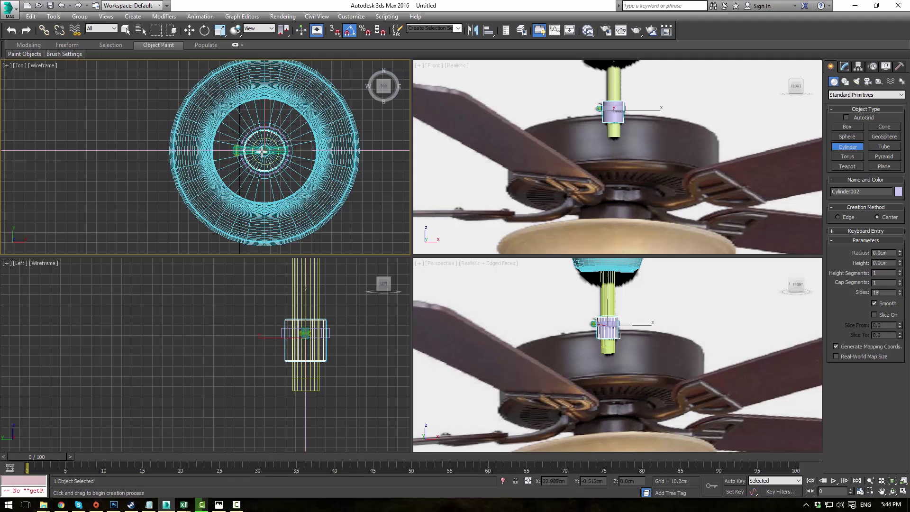
{"action": "left_click_drag", "start_coordinate": [263, 149], "coordinate": [307, 383]}
{"action": "left_click", "coordinate": [294, 279]}
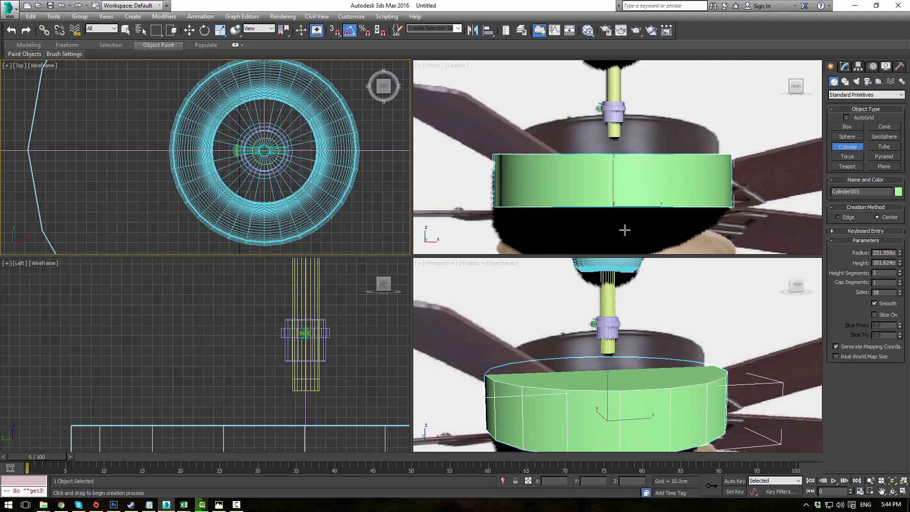
- Raise the cylinder over the reference motor housing and reduce its radius to about 203.8 cm to match the housing's width
{"action": "scroll", "coordinate": [636, 222], "scroll_direction": "up", "scroll_amount": 4}
{"action": "scroll", "coordinate": [638, 214], "scroll_direction": "down", "scroll_amount": 4}
{"action": "key", "text": "w"}
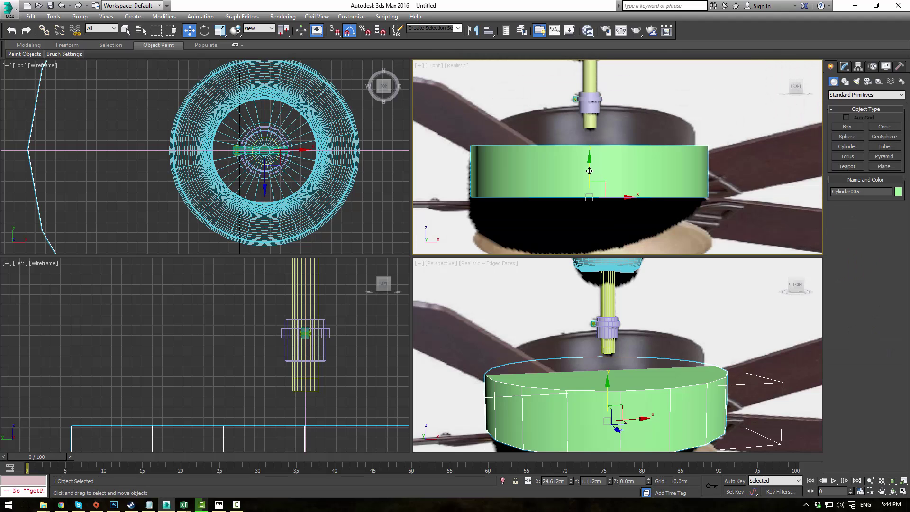
{"action": "left_click_drag", "start_coordinate": [589, 170], "coordinate": [597, 133]}
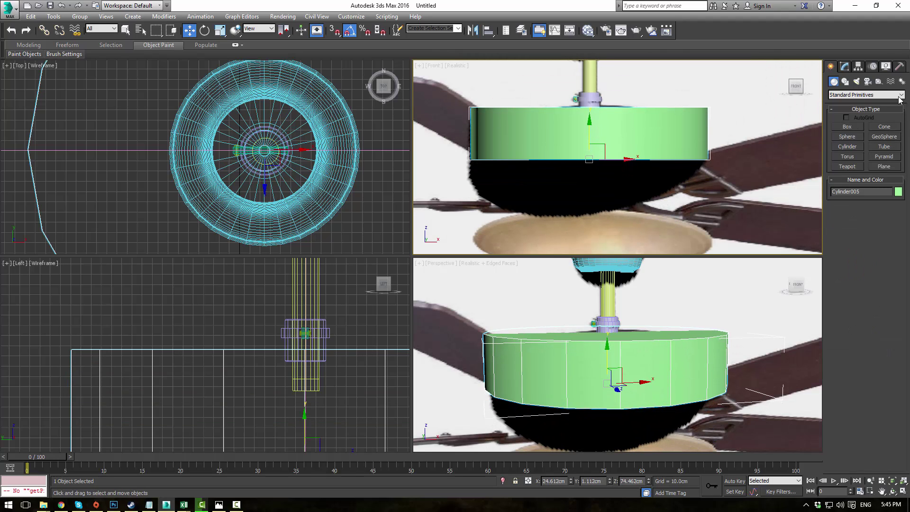
{"action": "left_click", "coordinate": [844, 66]}
{"action": "mouse_move", "coordinate": [900, 202]}
{"action": "left_mouse_down"}
{"action": "mouse_move", "coordinate": [897, 223]}
{"action": "mouse_move", "coordinate": [894, 205]}
{"action": "left_mouse_up"}
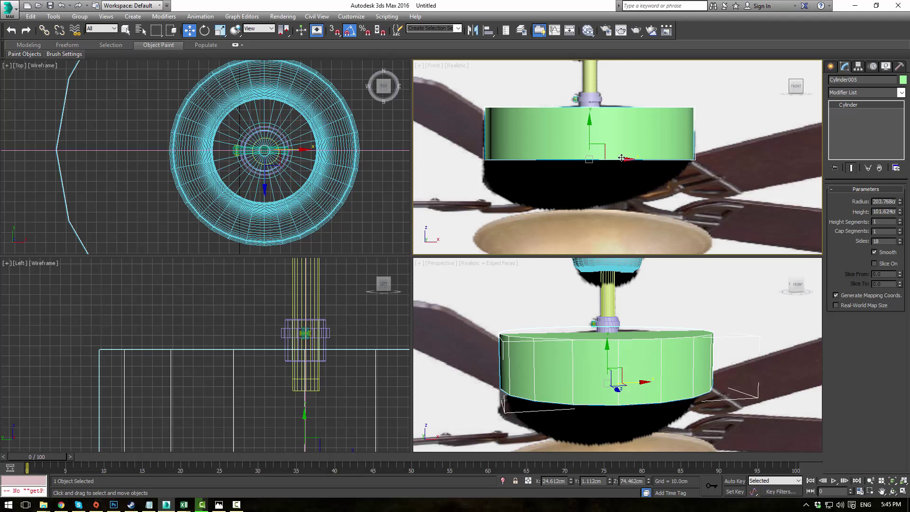
- Lower the cylinder in the Front view to about Z -126.8 cm, below the motor housing in the reference image
{"action": "scroll", "coordinate": [621, 158], "scroll_direction": "down", "scroll_amount": 3}
{"action": "scroll", "coordinate": [637, 161], "scroll_direction": "up", "scroll_amount": 3}
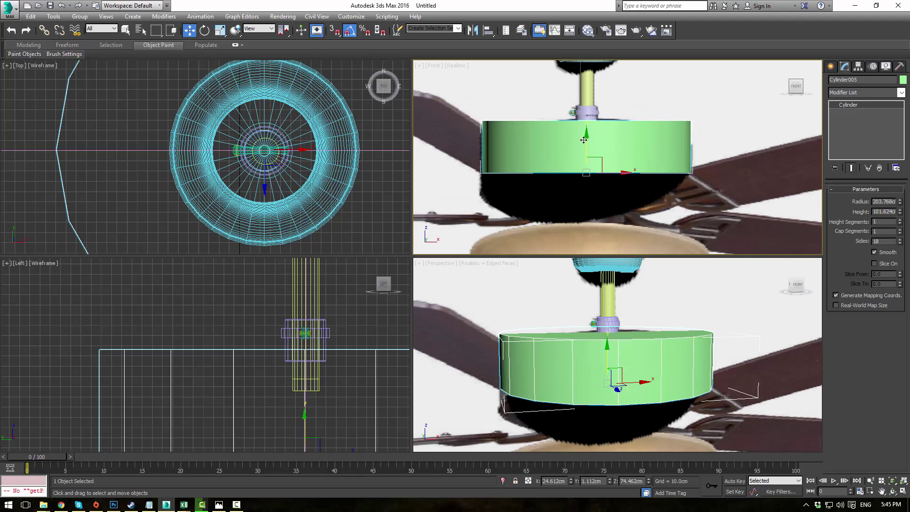
{"action": "left_click_drag", "start_coordinate": [583, 140], "coordinate": [584, 243]}
{"action": "middle_click_drag", "start_coordinate": [588, 135], "coordinate": [584, 106]}
{"action": "key", "text": "alt+w"}
{"action": "middle_click_drag", "start_coordinate": [525, 197], "coordinate": [639, 147]}
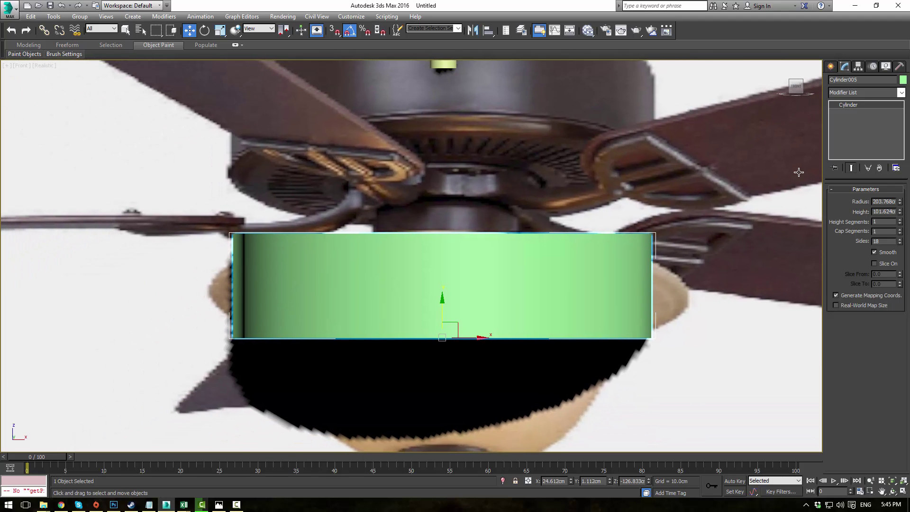
{"action": "middle_click_drag", "start_coordinate": [592, 169], "coordinate": [626, 210]}
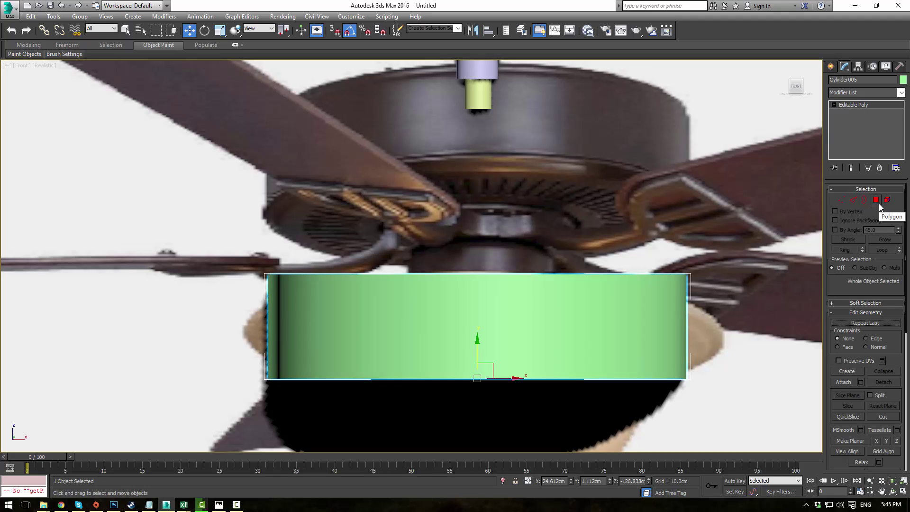
- Convert the cylinder to an Editable Poly and bevel its top polygon into a small rounded edge with a wider inner ring
{"action": "left_click", "coordinate": [878, 202]}
{"action": "key", "text": "alt+w"}
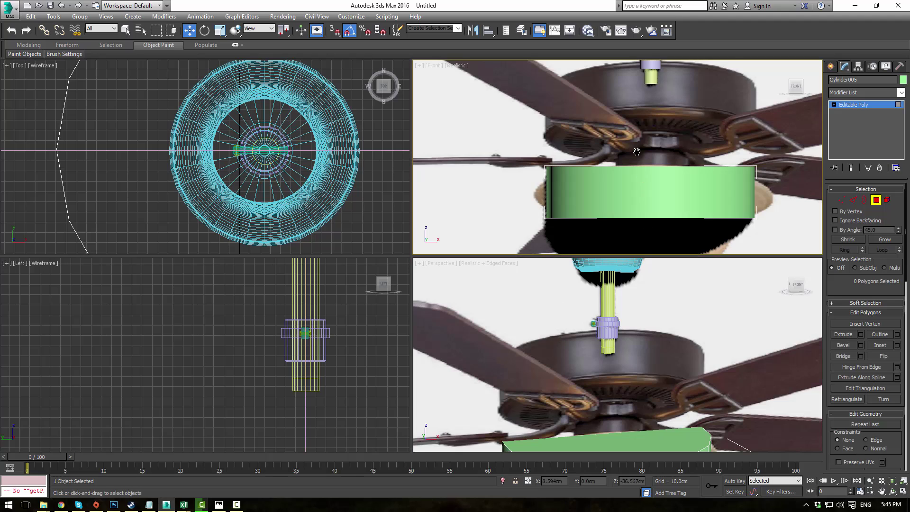
{"action": "middle_click_drag", "start_coordinate": [636, 152], "coordinate": [598, 156]}
{"action": "middle_click_drag", "start_coordinate": [581, 344], "coordinate": [575, 319]}
{"action": "middle_click_drag", "start_coordinate": [611, 403], "coordinate": [608, 303]}
{"action": "middle_click_drag", "start_coordinate": [609, 303], "coordinate": [674, 333], "text": "alt"}
{"action": "scroll", "coordinate": [670, 296], "scroll_direction": "up", "scroll_amount": 4}
{"action": "left_click", "coordinate": [671, 294]}
{"action": "left_click", "coordinate": [845, 346]}
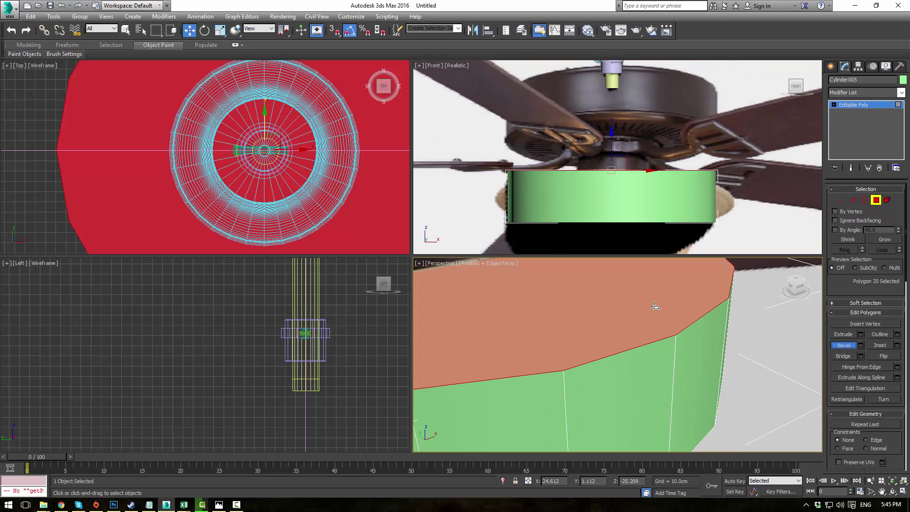
{"action": "left_click_drag", "start_coordinate": [624, 307], "coordinate": [591, 404]}
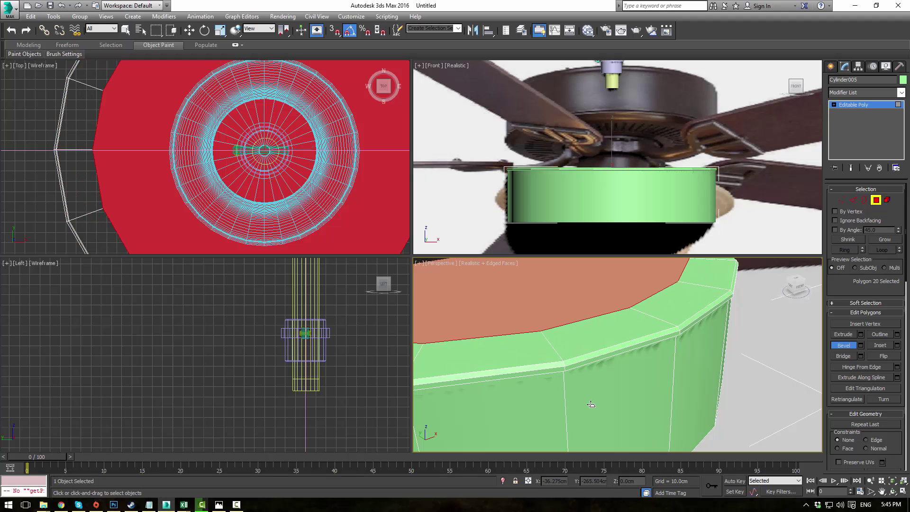
- Bevel the cylinder's bottom polygon repeatedly to form narrow stepped grooves around the lower edge
{"action": "middle_click_drag", "start_coordinate": [661, 364], "coordinate": [642, 341]}
{"action": "scroll", "coordinate": [664, 347], "scroll_direction": "down", "scroll_amount": 3}
{"action": "left_click", "coordinate": [620, 371]}
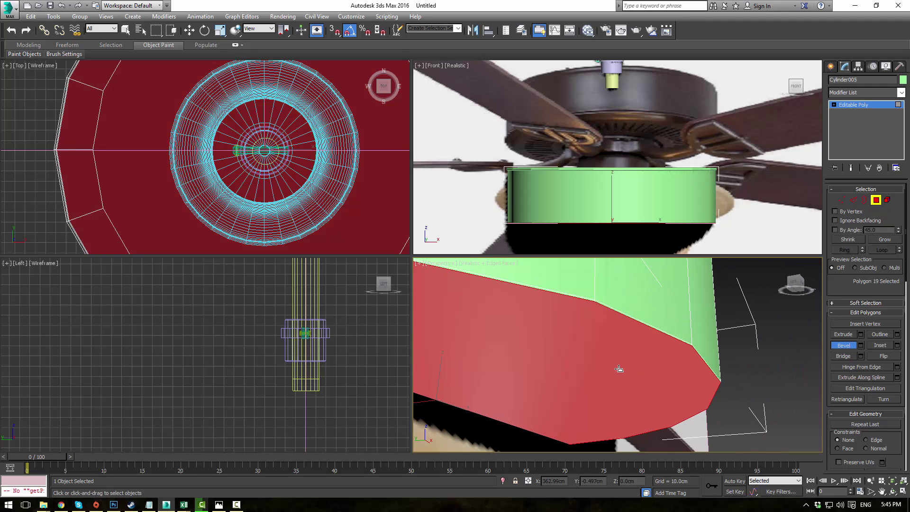
{"action": "left_click_drag", "start_coordinate": [616, 369], "coordinate": [609, 333]}
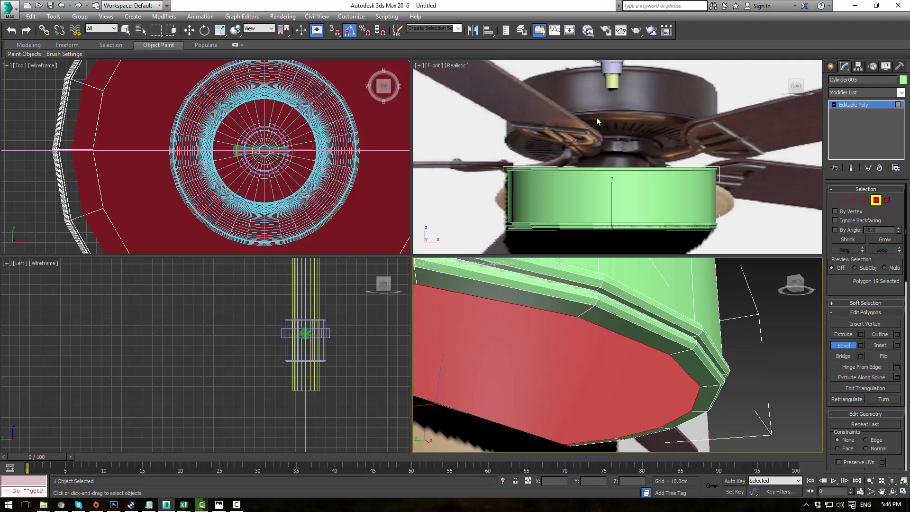
- Inset the bottom polygon to leave a flat ring inside the stepped lower edge
{"action": "middle_click_drag", "start_coordinate": [593, 353], "coordinate": [576, 316], "text": "alt"}
{"action": "left_click", "coordinate": [879, 345]}
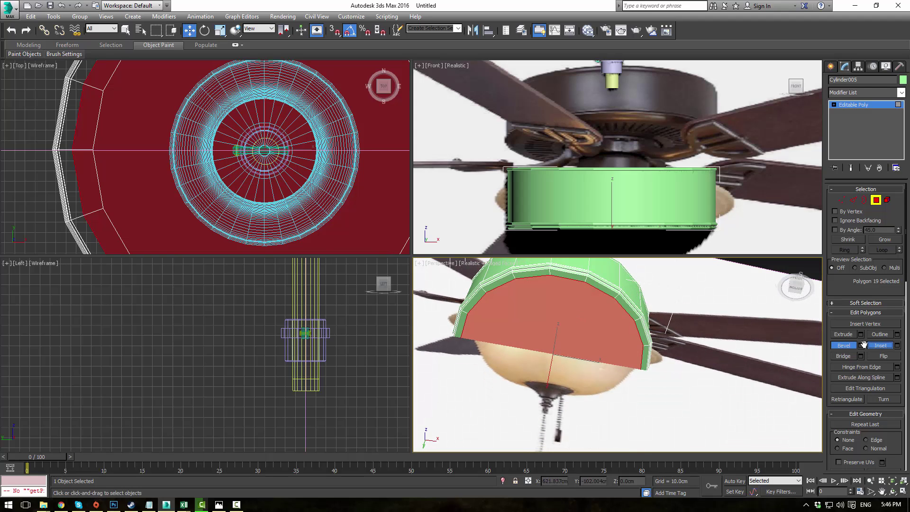
{"action": "left_click_drag", "start_coordinate": [543, 319], "coordinate": [559, 359]}
- Bevel the inset bottom polygon in small increments to add narrow stepped rings on the housing's underside
{"action": "left_click", "coordinate": [840, 348]}
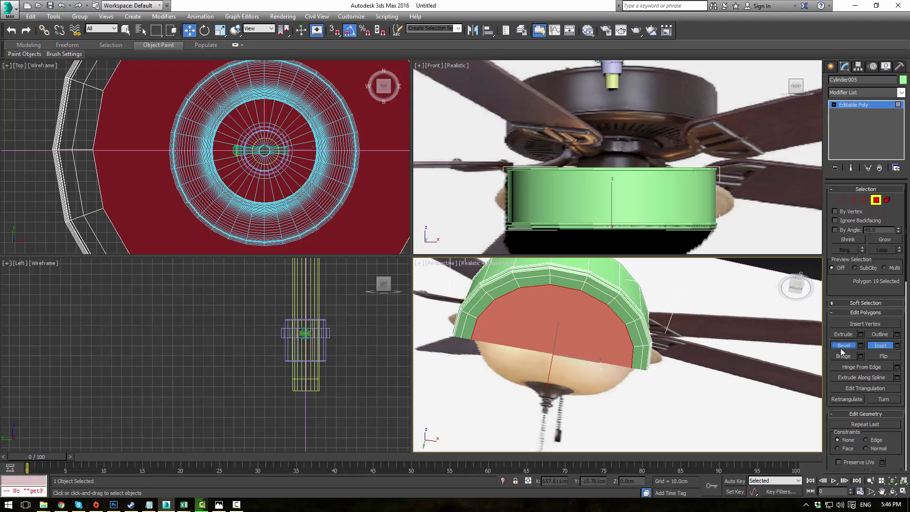
{"action": "mouse_move", "coordinate": [608, 331]}
{"action": "middle_mouse_down"}
{"action": "mouse_move", "coordinate": [613, 319]}
{"action": "mouse_move", "coordinate": [621, 335]}
{"action": "middle_mouse_up"}
{"action": "scroll", "coordinate": [581, 342], "scroll_direction": "up", "scroll_amount": 3}
{"action": "mouse_move", "coordinate": [589, 335]}
{"action": "left_mouse_down"}
{"action": "mouse_move", "coordinate": [589, 320]}
{"action": "mouse_move", "coordinate": [586, 328]}
{"action": "left_mouse_up"}
{"action": "middle_click_drag", "start_coordinate": [637, 320], "coordinate": [644, 339], "text": "alt"}
{"action": "scroll", "coordinate": [647, 336], "scroll_direction": "up", "scroll_amount": 3}
{"action": "left_click_drag", "start_coordinate": [648, 335], "coordinate": [631, 353]}
{"action": "middle_click_drag", "start_coordinate": [632, 353], "coordinate": [581, 386], "text": "alt"}
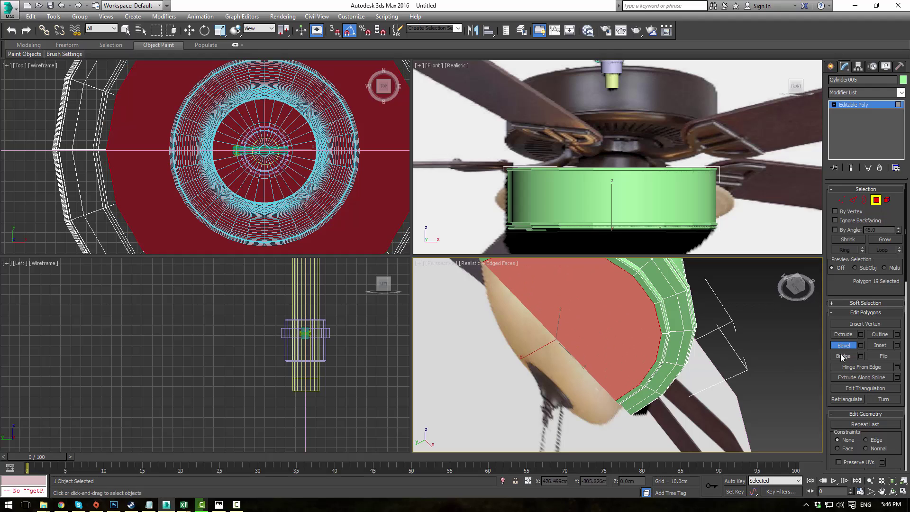
- Inset the bottom polygon widely toward the center, and add a second, very thin inset inside it
{"action": "left_click", "coordinate": [881, 347]}
{"action": "left_click_drag", "start_coordinate": [559, 327], "coordinate": [534, 415]}
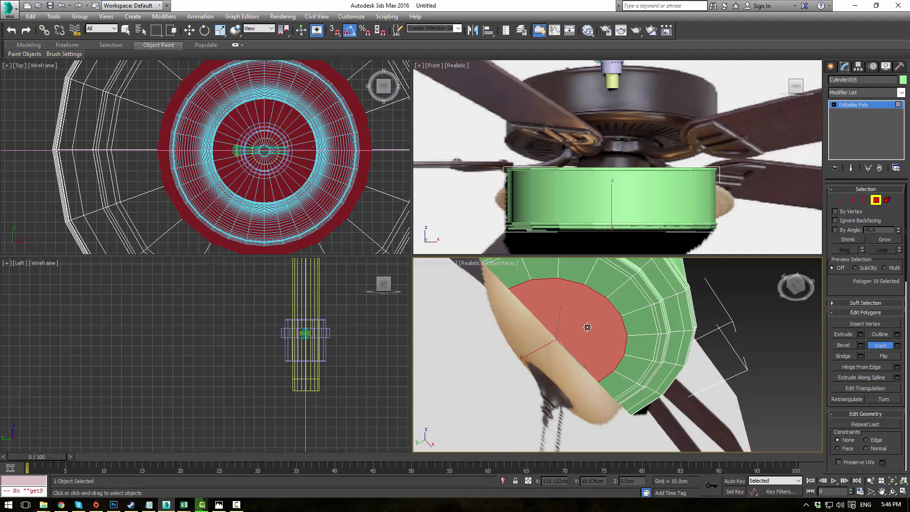
{"action": "left_click_drag", "start_coordinate": [587, 327], "coordinate": [582, 334]}
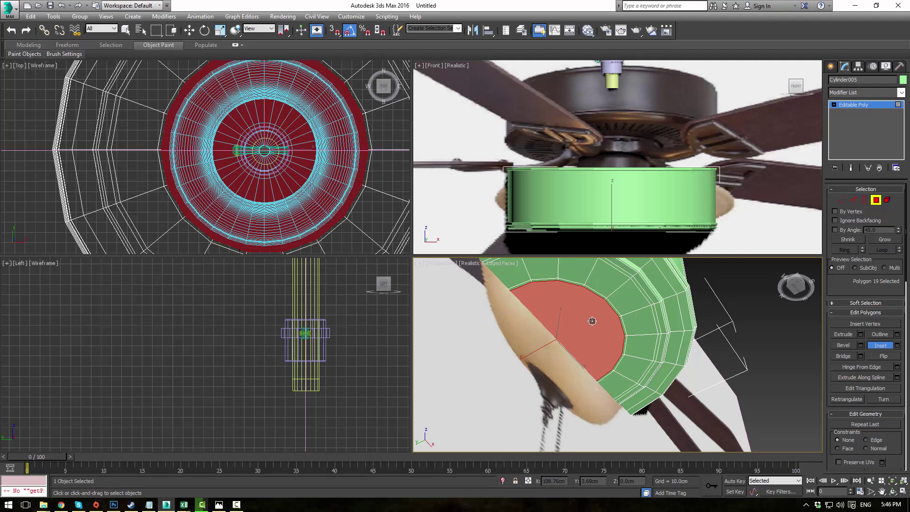
- Bevel the central bottom polygon slightly to form a narrow lip around its edge
{"action": "left_click", "coordinate": [842, 345]}
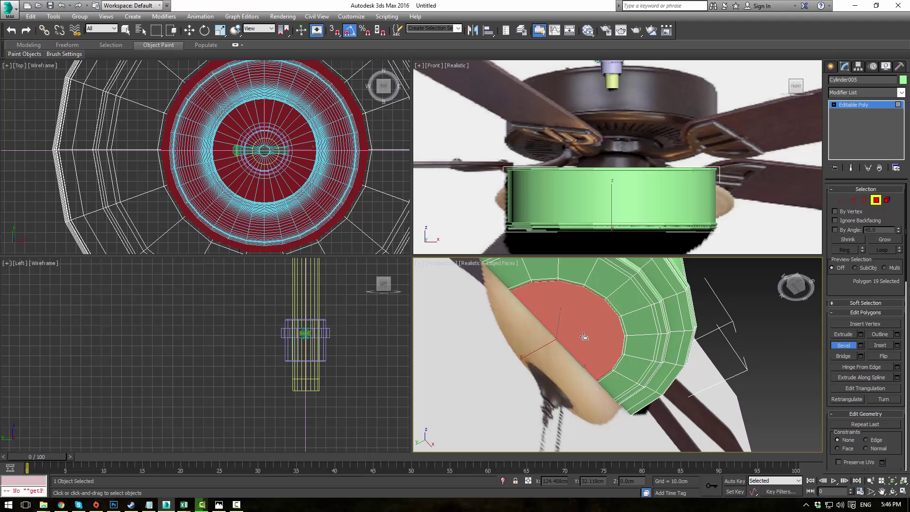
{"action": "left_click_drag", "start_coordinate": [584, 340], "coordinate": [585, 337]}
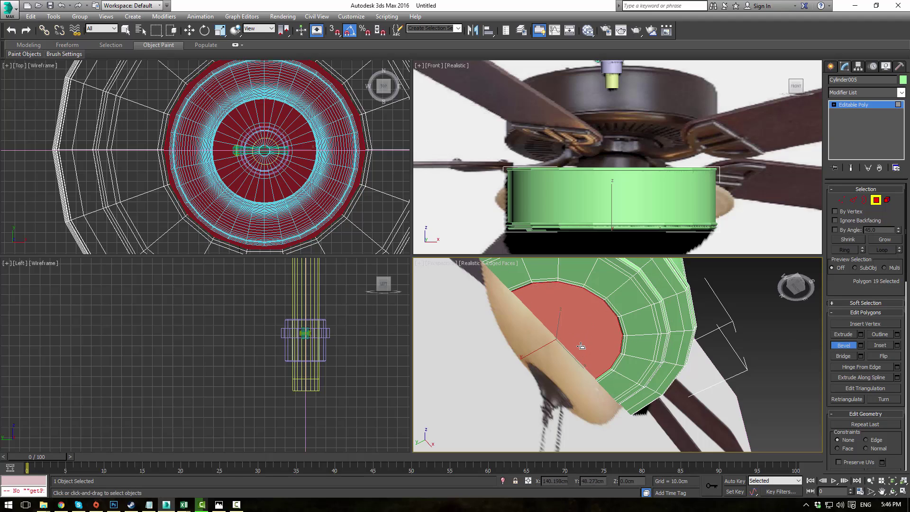
{"action": "scroll", "coordinate": [587, 349], "scroll_direction": "up", "scroll_amount": 4}
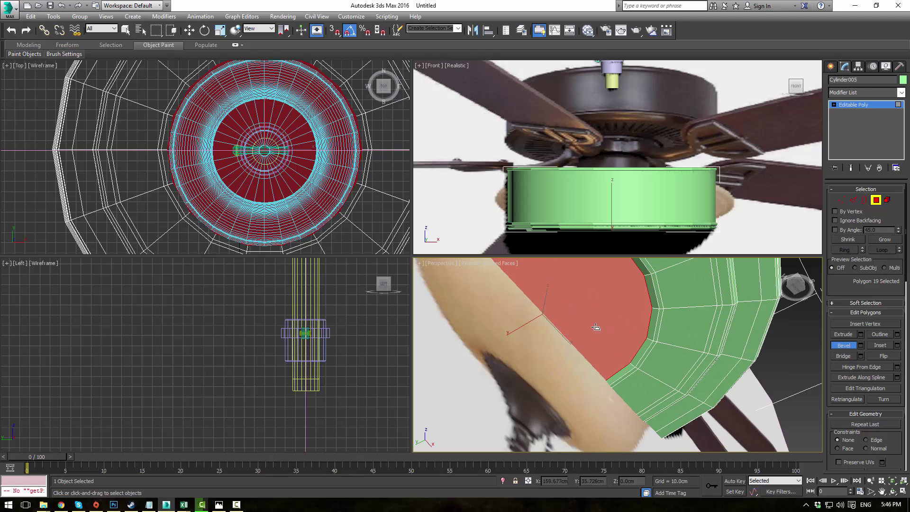
- Try moving the central bottom polygon up to about Z 3.1 cm in the Front view, and undo the move
{"action": "scroll", "coordinate": [654, 202], "scroll_direction": "up", "scroll_amount": 3}
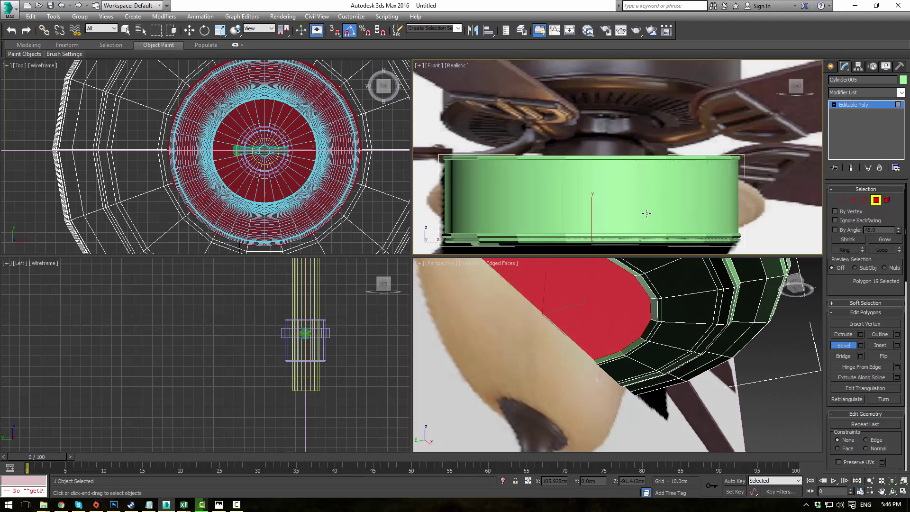
{"action": "key", "text": "w"}
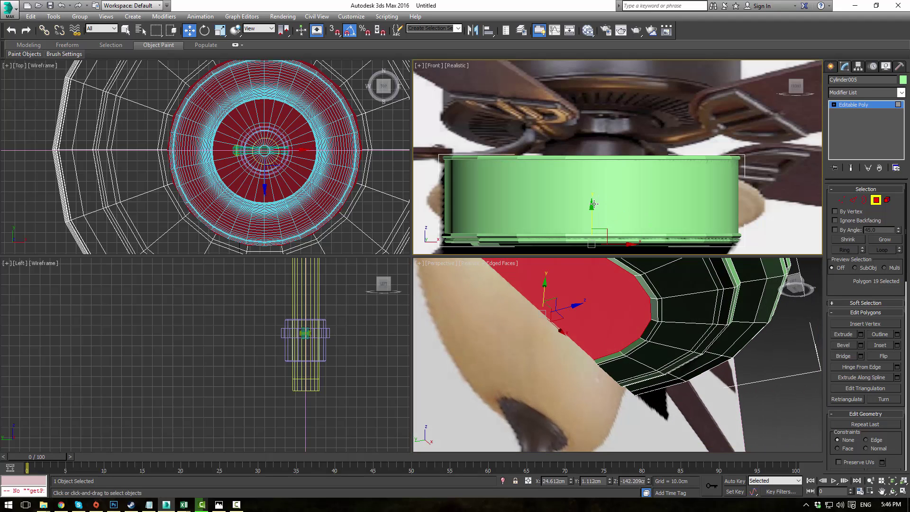
{"action": "left_click_drag", "start_coordinate": [592, 214], "coordinate": [612, 106]}
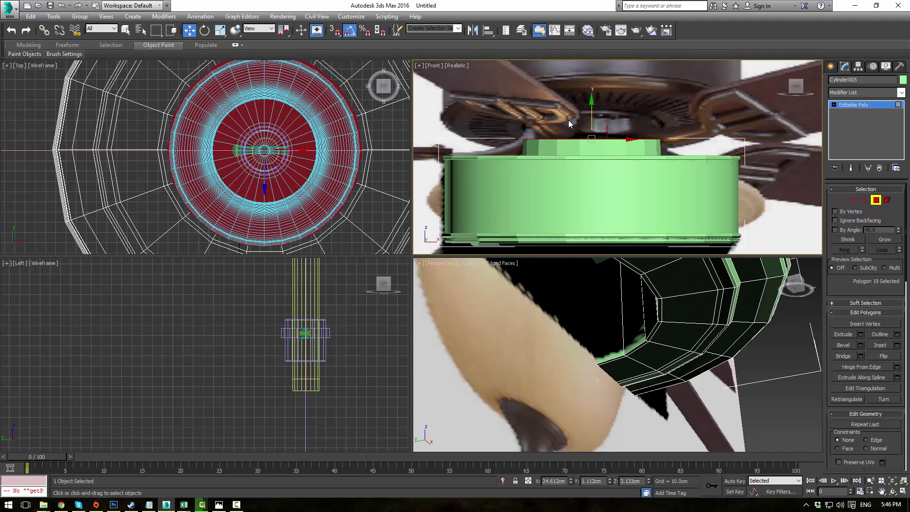
{"action": "key", "text": "ctrl+z"}
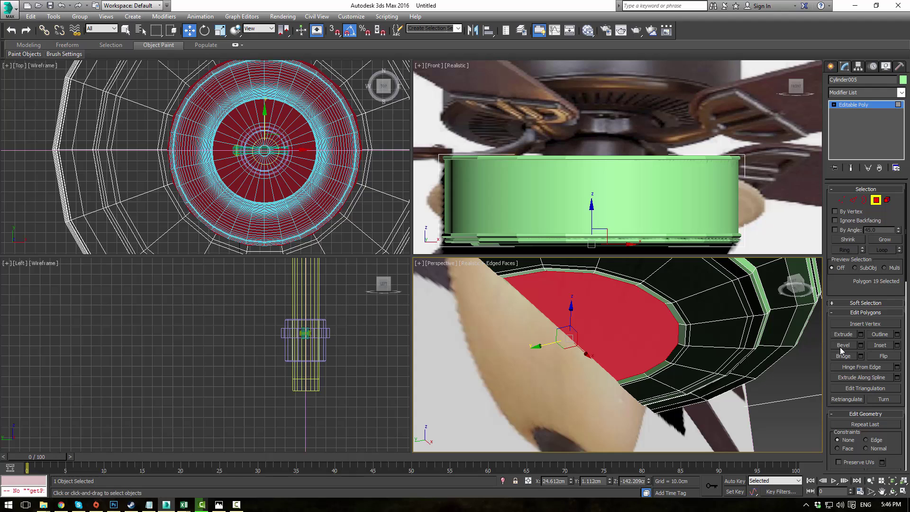
- Bevel the central bottom polygon upward into the housing to form a recess, finishing with small bevels at its inner edge
{"action": "left_click", "coordinate": [842, 345]}
{"action": "scroll", "coordinate": [616, 342], "scroll_direction": "up", "scroll_amount": 5}
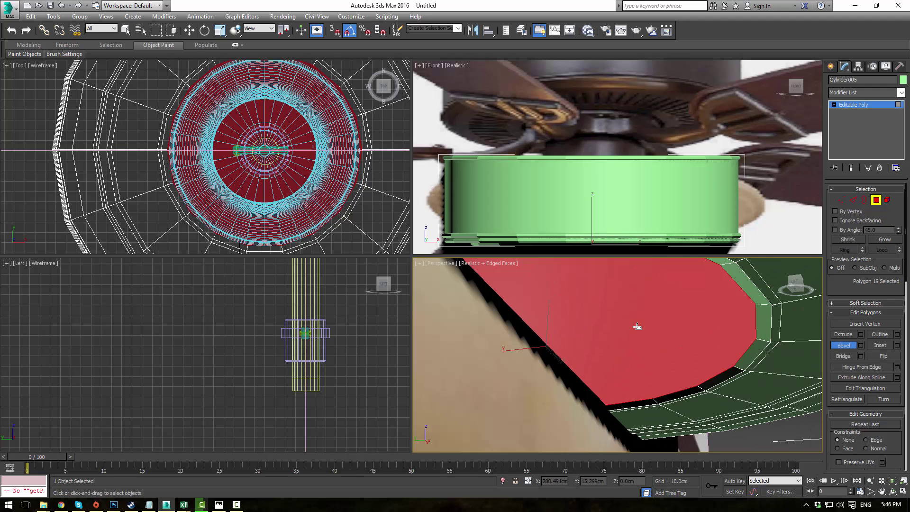
{"action": "left_click_drag", "start_coordinate": [638, 326], "coordinate": [636, 336]}
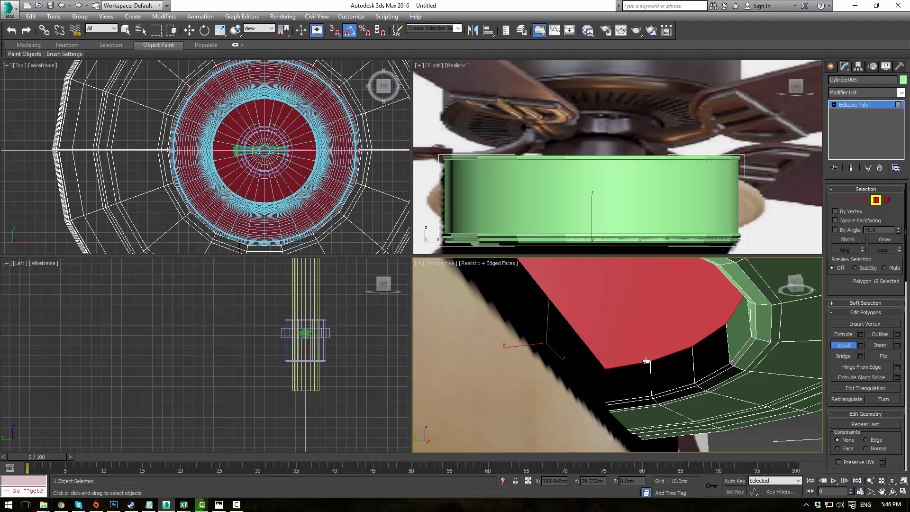
{"action": "left_click", "coordinate": [642, 367]}
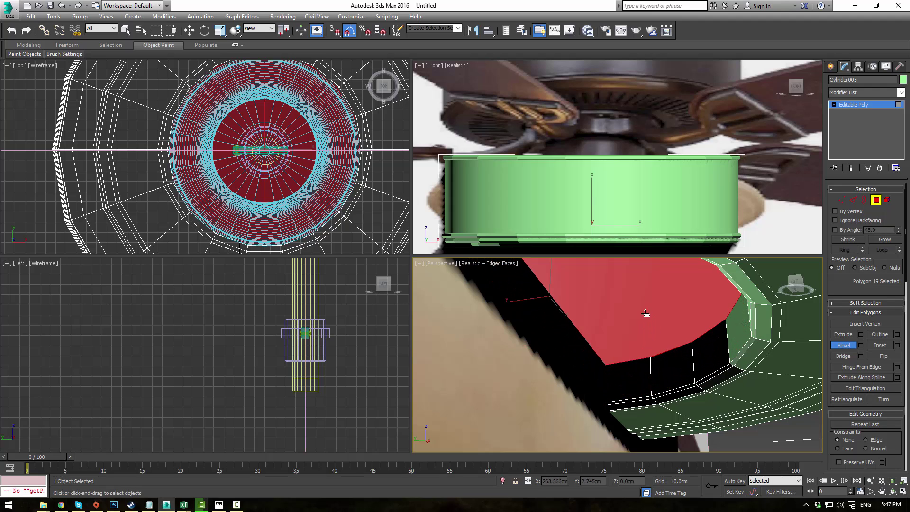
{"action": "left_click_drag", "start_coordinate": [646, 313], "coordinate": [646, 313]}
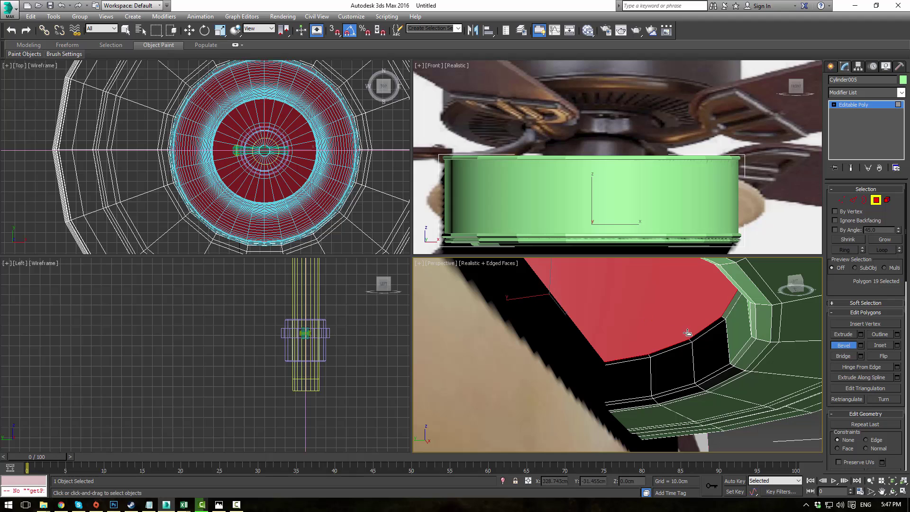
- Select the flat ring of 18 polygons around the recess on the housing's underside, using an edge ring converted to a polygon selection
{"action": "key", "text": "w"}
{"action": "middle_click_drag", "start_coordinate": [647, 319], "coordinate": [660, 354], "text": "alt"}
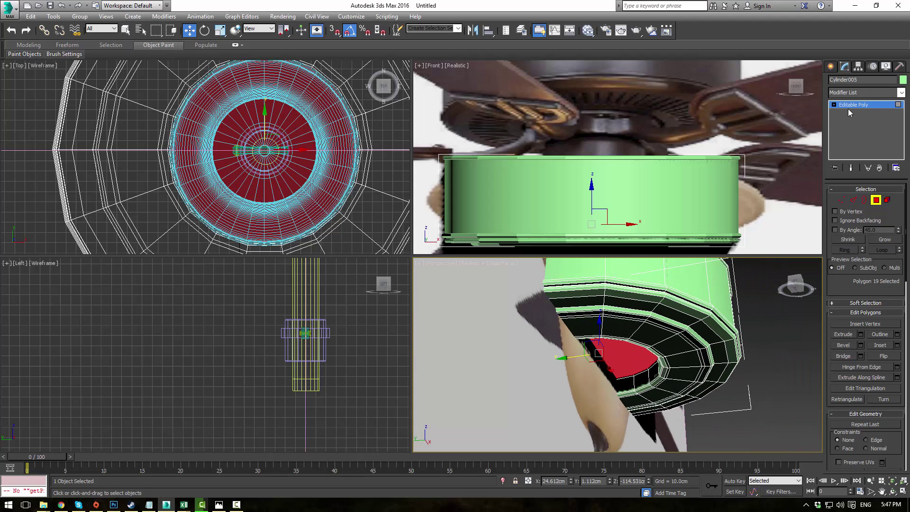
{"action": "left_click", "coordinate": [851, 107]}
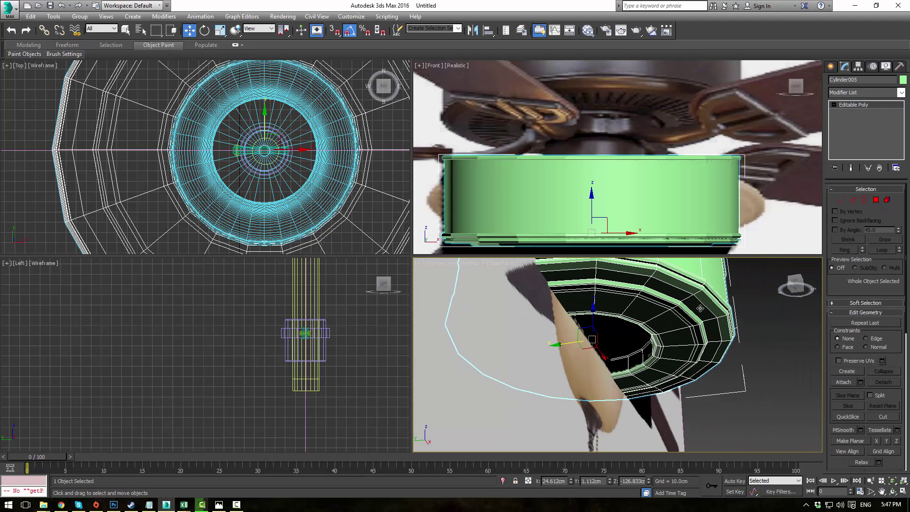
{"action": "left_click", "coordinate": [876, 200]}
{"action": "left_click", "coordinate": [656, 317]}
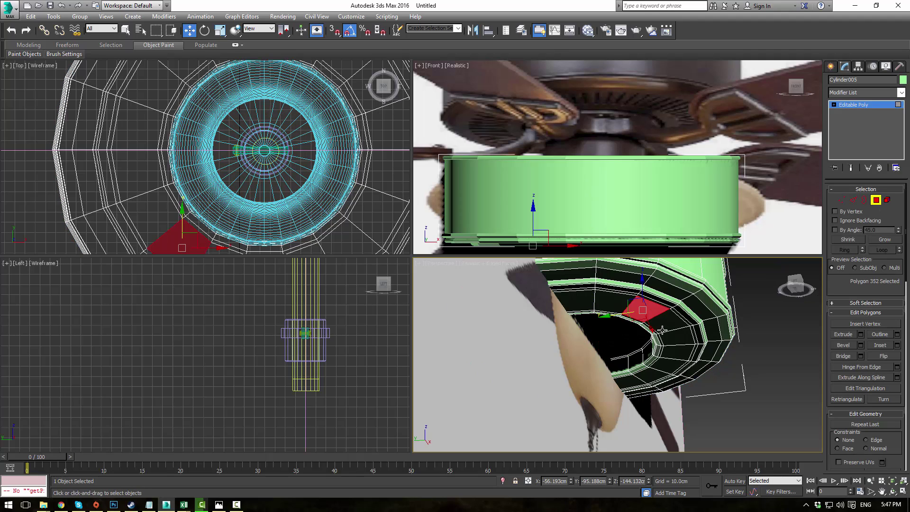
{"action": "left_click", "coordinate": [853, 199]}
{"action": "left_click", "coordinate": [656, 314]}
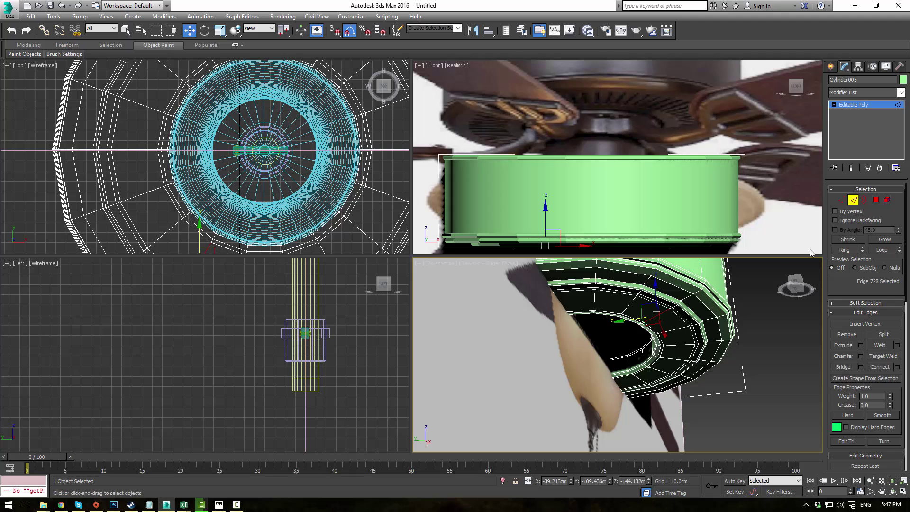
{"action": "left_click", "coordinate": [846, 251]}
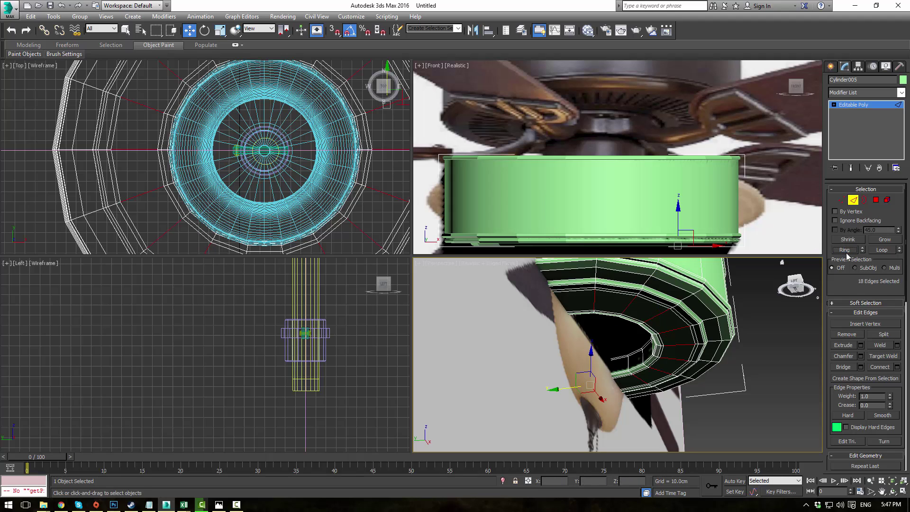
{"action": "left_click", "coordinate": [878, 201], "text": "ctrl"}
{"action": "middle_click_drag", "start_coordinate": [754, 319], "coordinate": [689, 297], "text": "alt"}
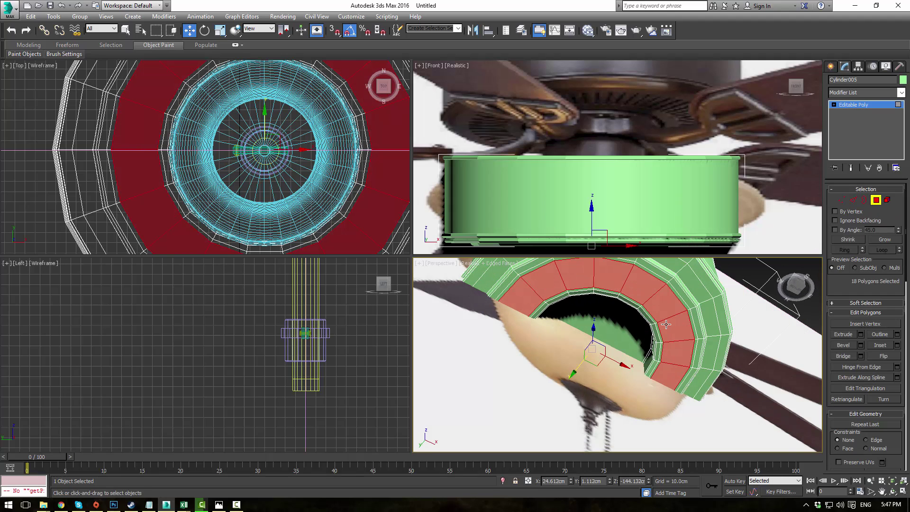
- Inset the 18 ring polygons individually with the By Polygon option, by about 16.453 cm
{"action": "left_click", "coordinate": [896, 345]}
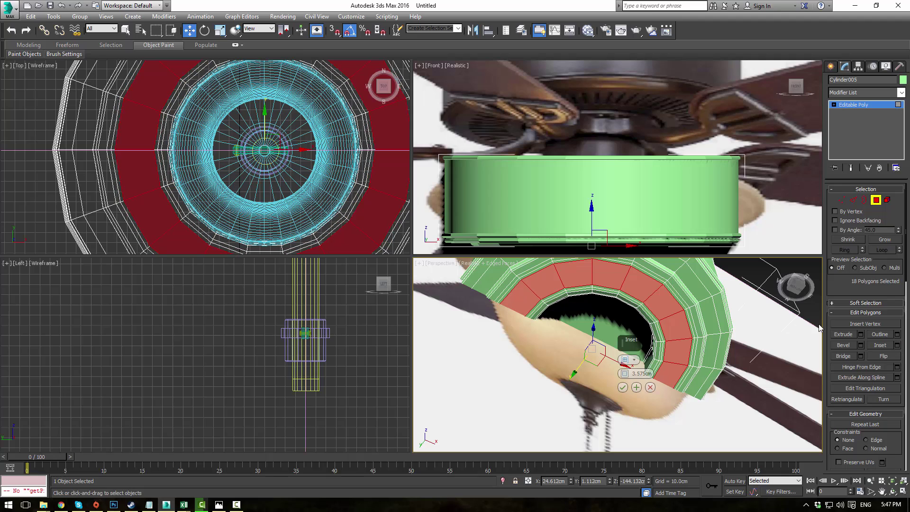
{"action": "left_click", "coordinate": [633, 359]}
{"action": "left_click", "coordinate": [648, 377]}
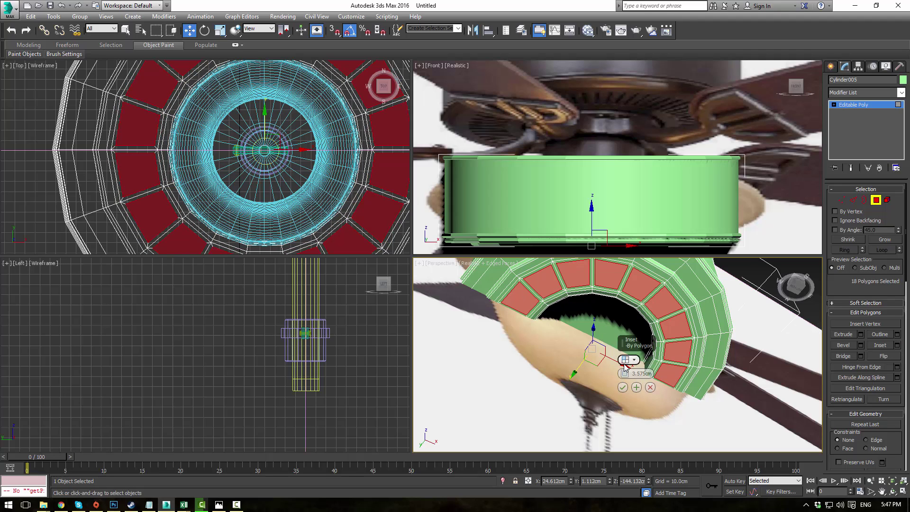
{"action": "left_click_drag", "start_coordinate": [624, 374], "coordinate": [645, 361]}
{"action": "middle_click_drag", "start_coordinate": [644, 362], "coordinate": [705, 332], "text": "alt"}
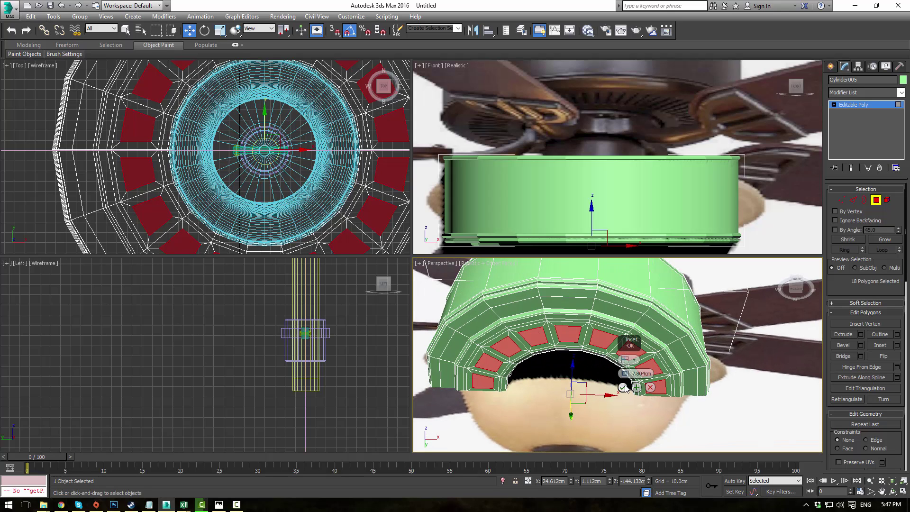
{"action": "left_click_drag", "start_coordinate": [624, 374], "coordinate": [635, 356]}
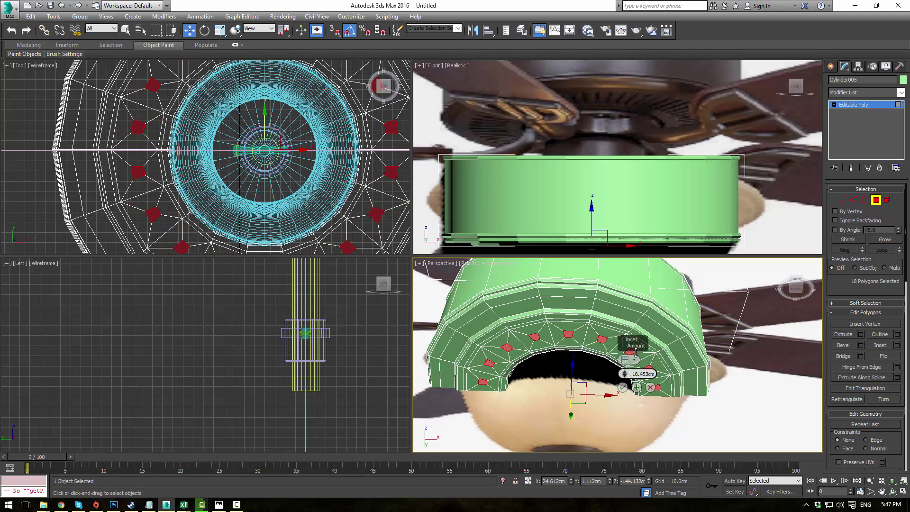
{"action": "left_click", "coordinate": [622, 387]}
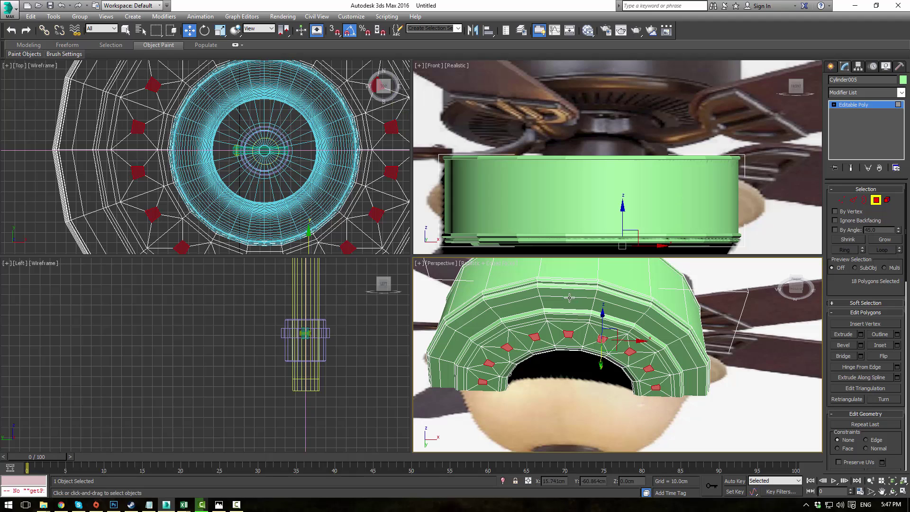
- Activate the Scale tool and set its reference coordinate system to Local
{"action": "key", "text": "r"}
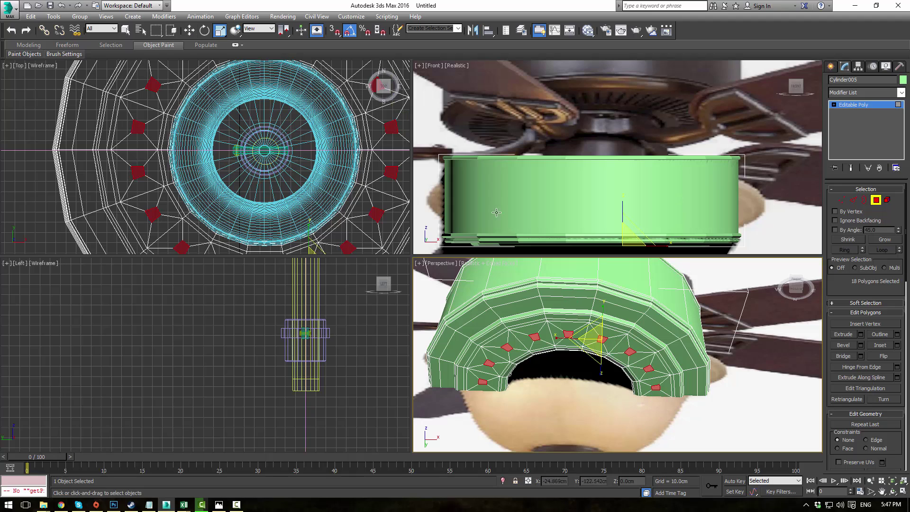
{"action": "left_click", "coordinate": [268, 28]}
{"action": "left_click", "coordinate": [258, 64]}
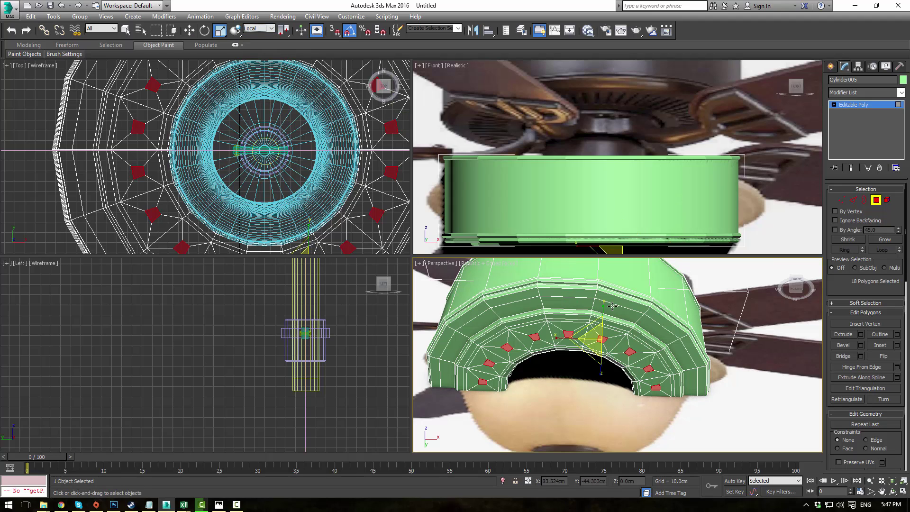
- Try scaling the 18 small inset polygons in the Perspective and Top views, undoing each attempt
{"action": "left_click_drag", "start_coordinate": [603, 305], "coordinate": [619, 275]}
{"action": "key", "text": "ctrl+z"}
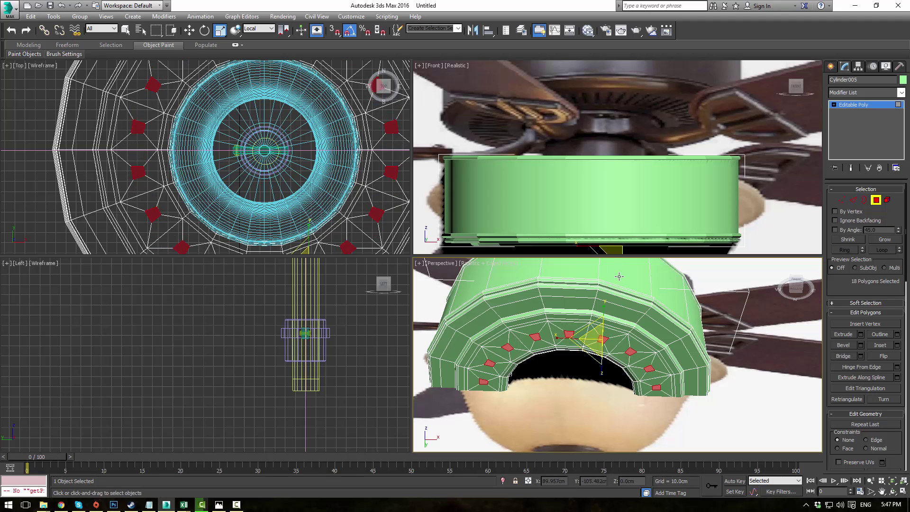
{"action": "middle_click_drag", "start_coordinate": [261, 71], "coordinate": [267, 164]}
{"action": "middle_click_drag", "start_coordinate": [267, 119], "coordinate": [269, 55]}
{"action": "middle_click_drag", "start_coordinate": [277, 158], "coordinate": [269, 52]}
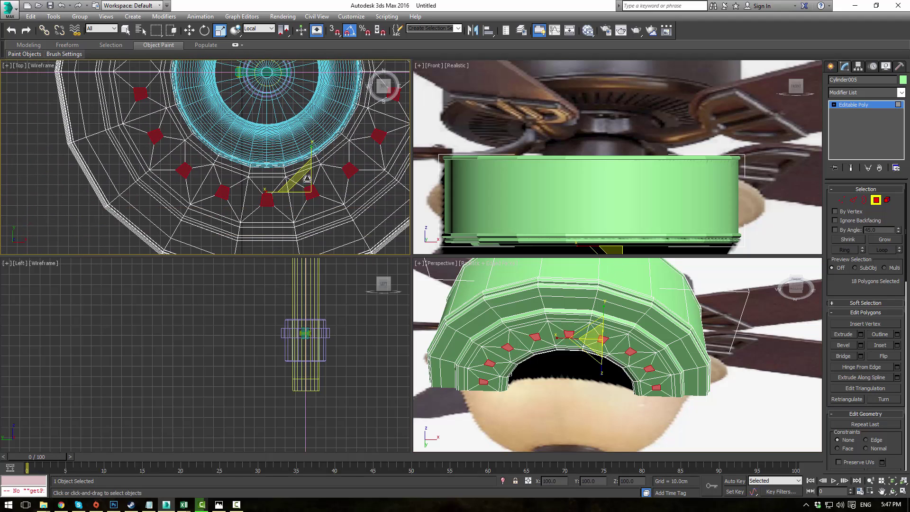
{"action": "left_click_drag", "start_coordinate": [269, 170], "coordinate": [275, 89]}
{"action": "key", "text": "ctrl+z"}
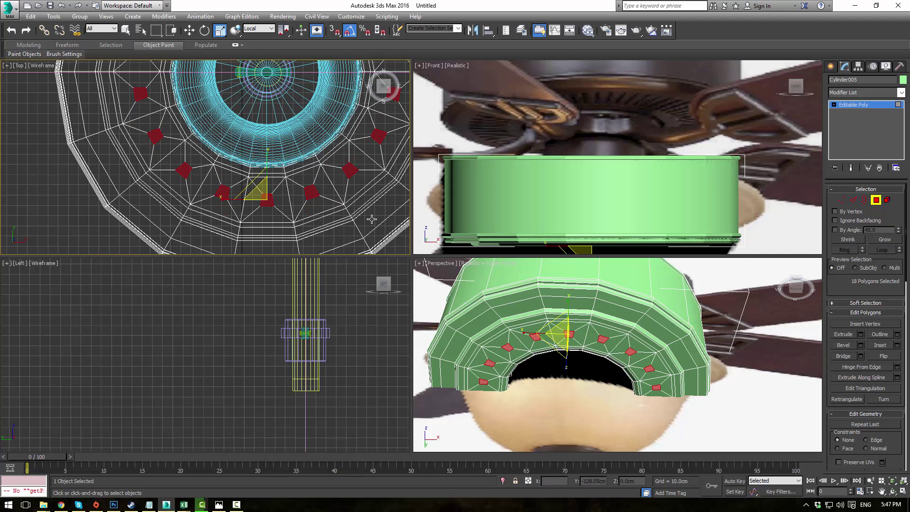
{"action": "left_click", "coordinate": [344, 171]}
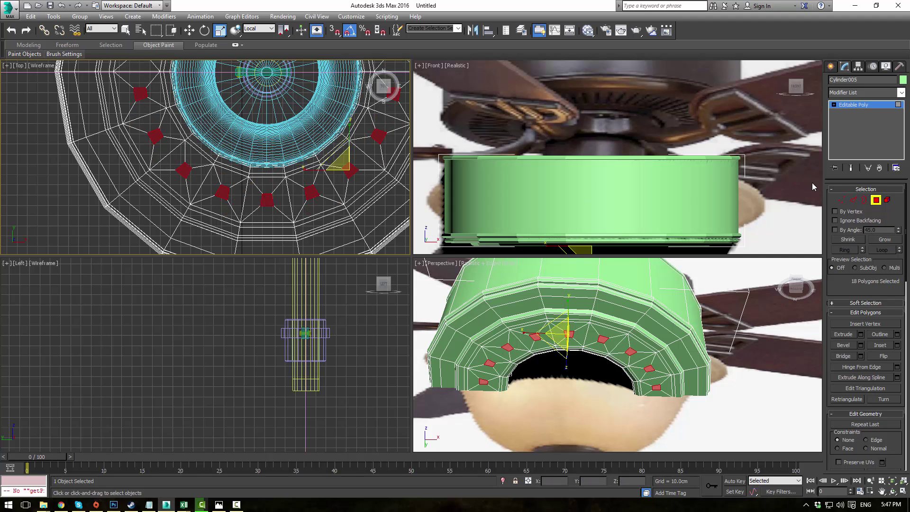
- Convert the inset polygons to a vertex selection and deselect their outer vertices all the way around in the Top view, keeping the inner ones
{"action": "left_click", "coordinate": [841, 200], "text": "ctrl"}
{"action": "middle_click_drag", "start_coordinate": [279, 134], "coordinate": [260, 181]}
{"action": "scroll", "coordinate": [262, 130], "scroll_direction": "down", "scroll_amount": 2}
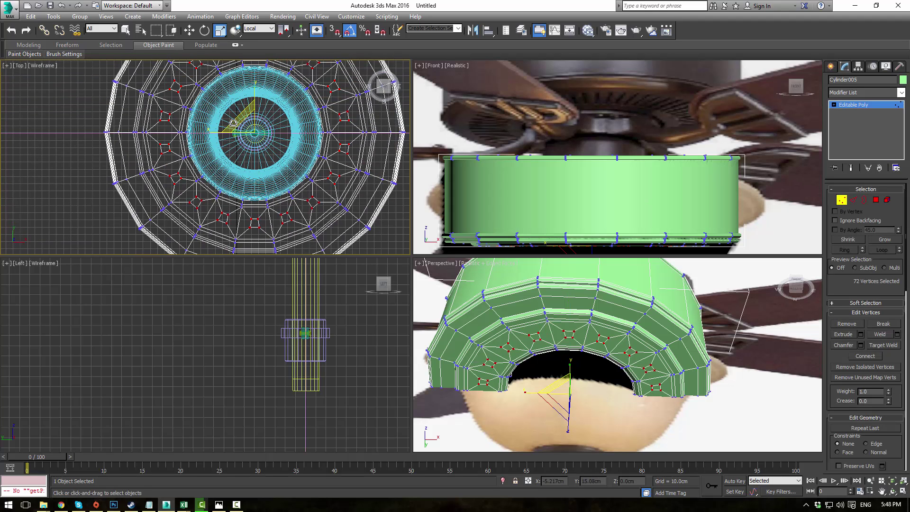
{"action": "left_click_drag", "start_coordinate": [164, 159], "coordinate": [164, 161], "text": "alt"}
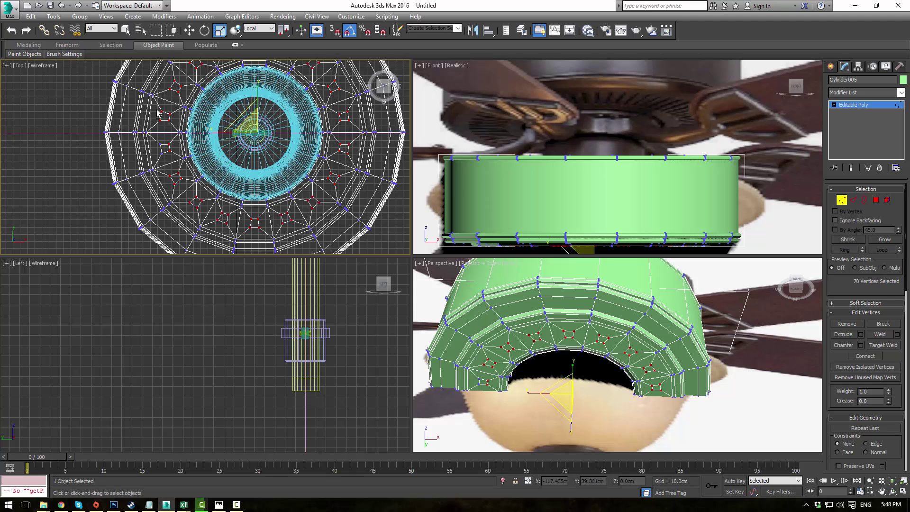
{"action": "left_click_drag", "start_coordinate": [165, 125], "coordinate": [165, 126], "text": "alt"}
{"action": "middle_click_drag", "start_coordinate": [165, 127], "coordinate": [160, 174]}
{"action": "left_click_drag", "start_coordinate": [154, 124], "coordinate": [198, 116], "text": "alt"}
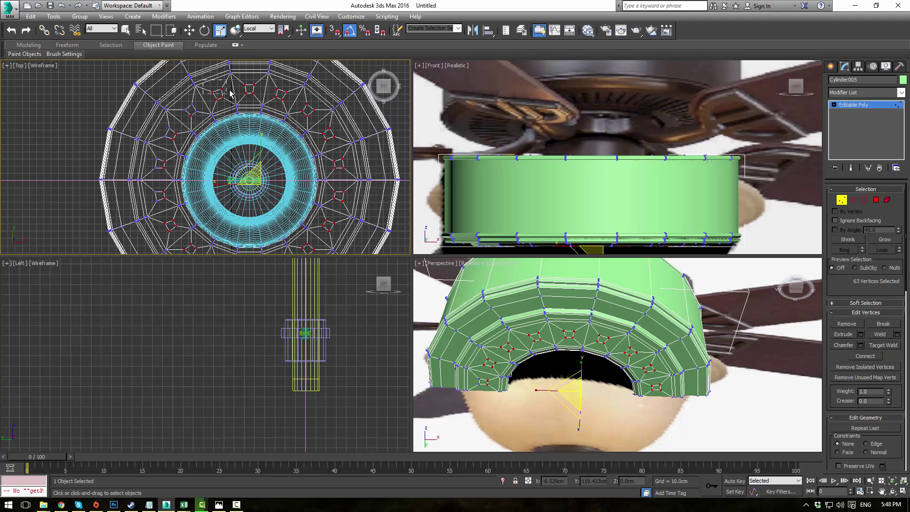
{"action": "left_click_drag", "start_coordinate": [229, 90], "coordinate": [230, 90], "text": "alt"}
{"action": "left_click_drag", "start_coordinate": [238, 78], "coordinate": [339, 209], "text": "alt"}
{"action": "middle_click_drag", "start_coordinate": [346, 212], "coordinate": [348, 163]}
{"action": "left_click_drag", "start_coordinate": [346, 167], "coordinate": [171, 183], "text": "alt"}
{"action": "middle_click_drag", "start_coordinate": [238, 137], "coordinate": [239, 141]}
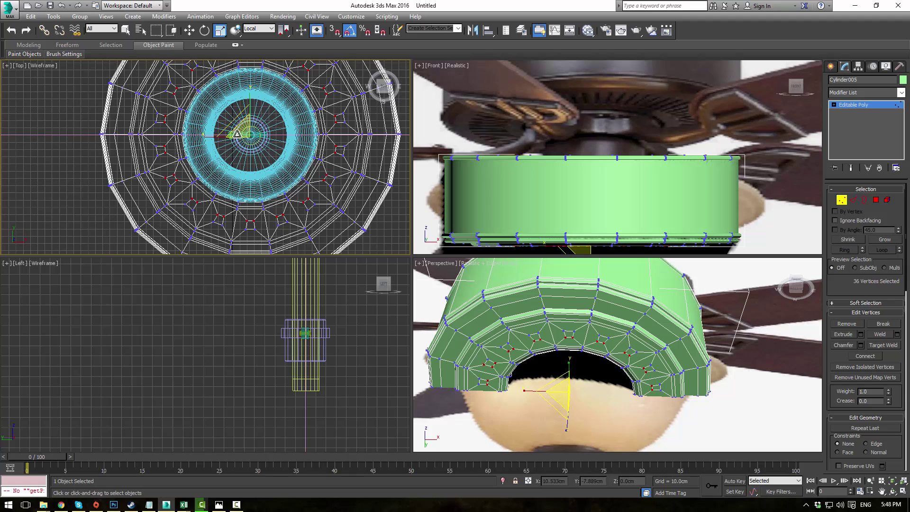
- Undo a first scale to 91%, and scale the inset polygons' inner vertices inward again, close to the recess rim
{"action": "left_click_drag", "start_coordinate": [243, 131], "coordinate": [245, 138]}
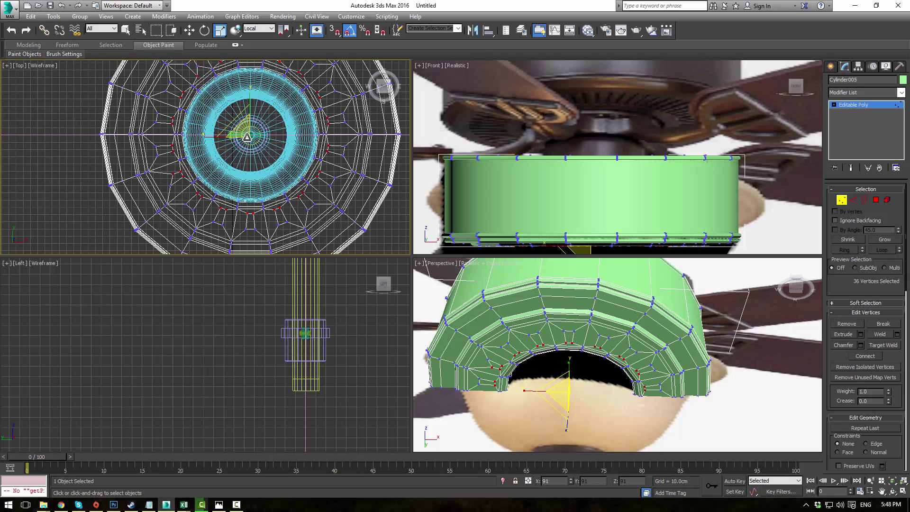
{"action": "key", "text": "ctrl+z"}
{"action": "left_click_drag", "start_coordinate": [166, 189], "coordinate": [171, 185], "text": "alt"}
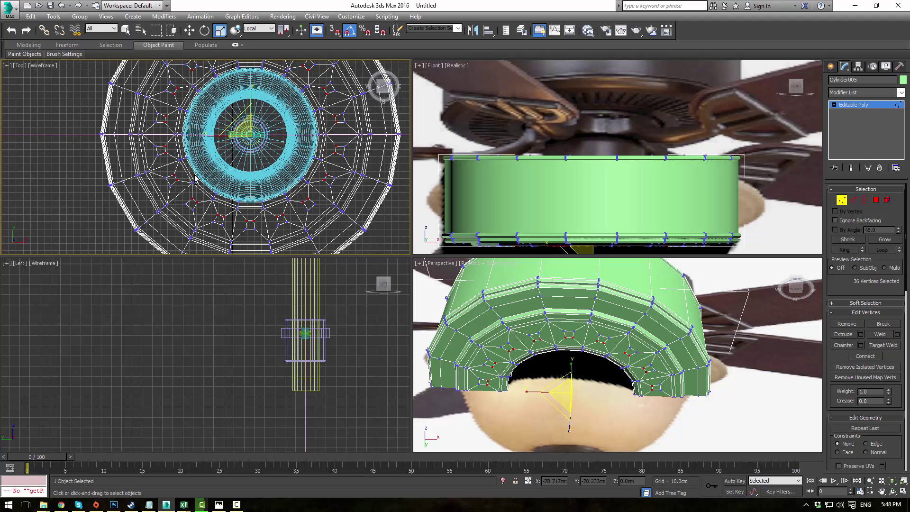
{"action": "left_click_drag", "start_coordinate": [239, 131], "coordinate": [243, 138]}
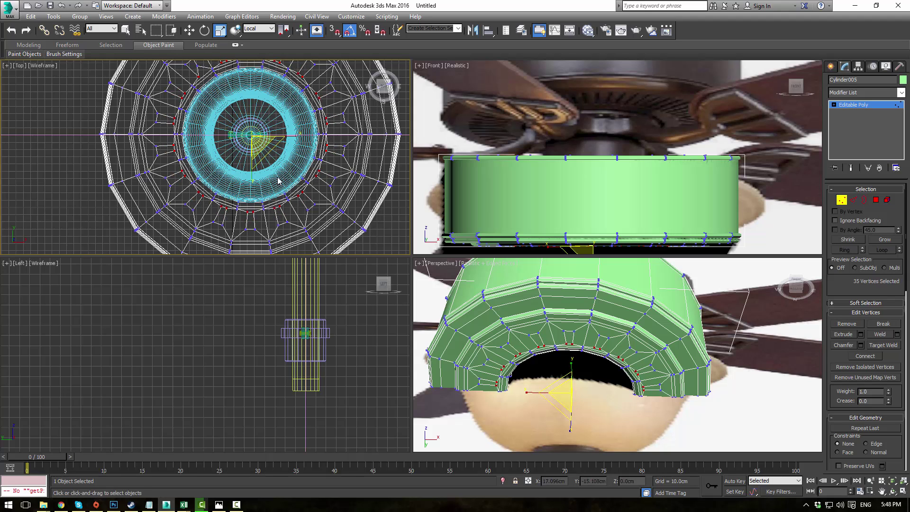
- Grow the vertex selection, deselect the inner vertices with a circular region, and scale the outer vertices outward toward the ring's outer edge
{"action": "middle_click_drag", "start_coordinate": [606, 374], "coordinate": [643, 341], "text": "alt"}
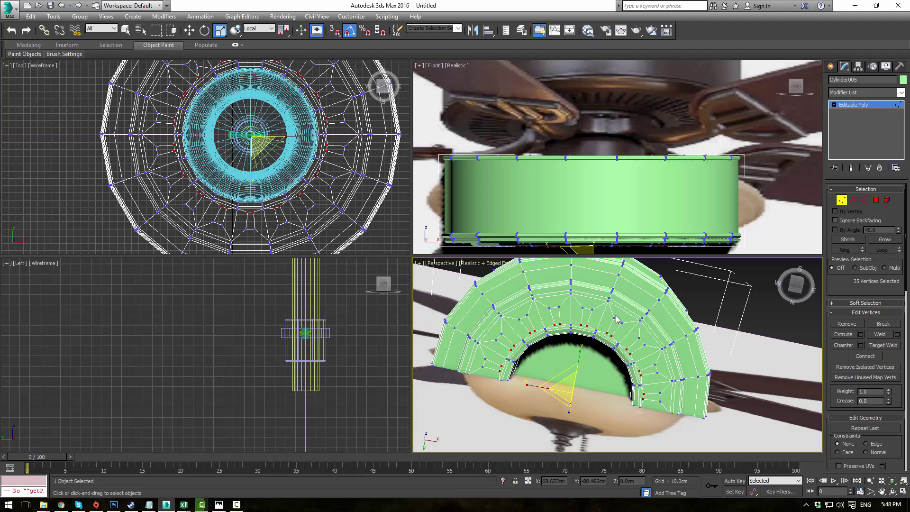
{"action": "left_click", "coordinate": [885, 240]}
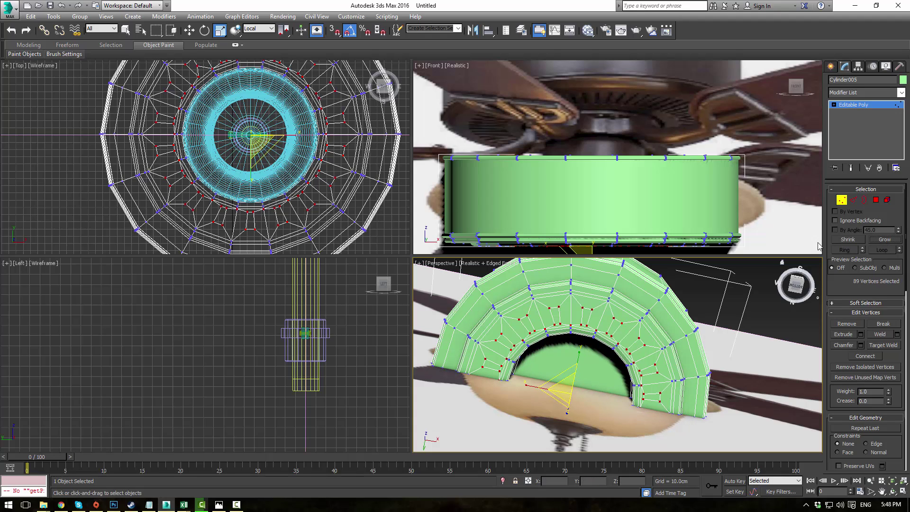
{"action": "middle_click_drag", "start_coordinate": [307, 150], "coordinate": [305, 174]}
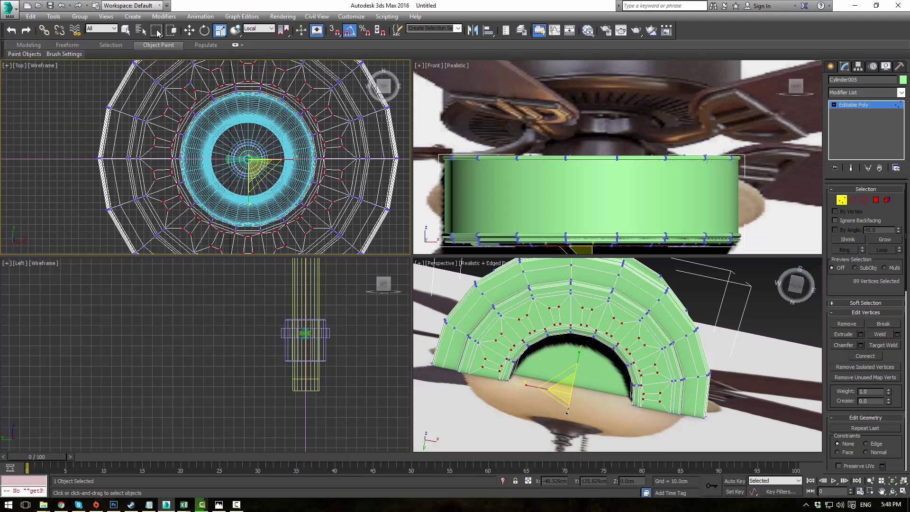
{"action": "left_click_drag", "start_coordinate": [158, 32], "coordinate": [157, 48]}
{"action": "left_click_drag", "start_coordinate": [249, 160], "coordinate": [334, 241], "text": "alt"}
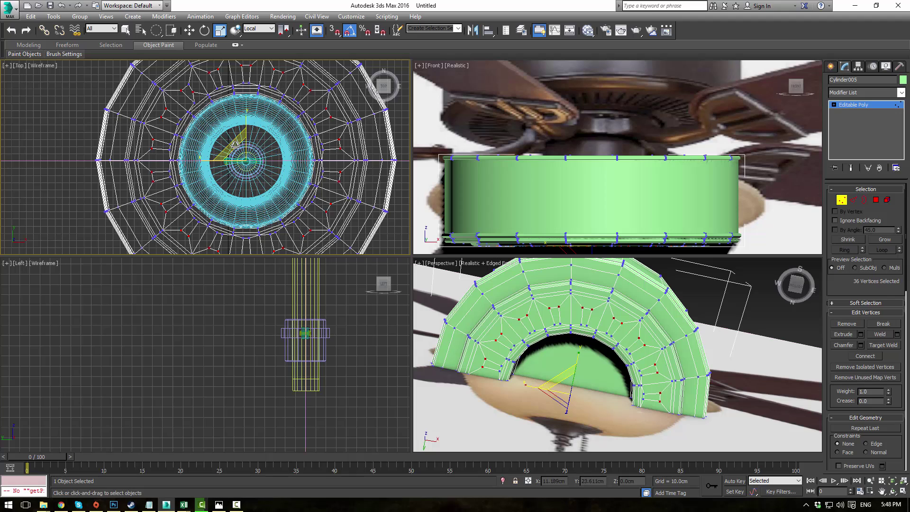
{"action": "left_click_drag", "start_coordinate": [236, 147], "coordinate": [234, 144]}
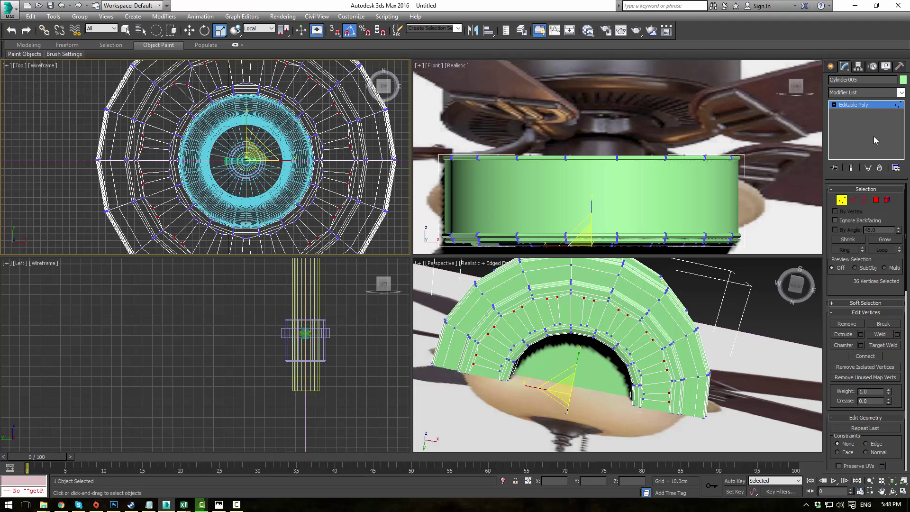
- Switch to polygon selection and select five of the narrow inset slot polygons along one side of the underside ring
{"action": "left_click", "coordinate": [875, 200], "text": "ctrl"}
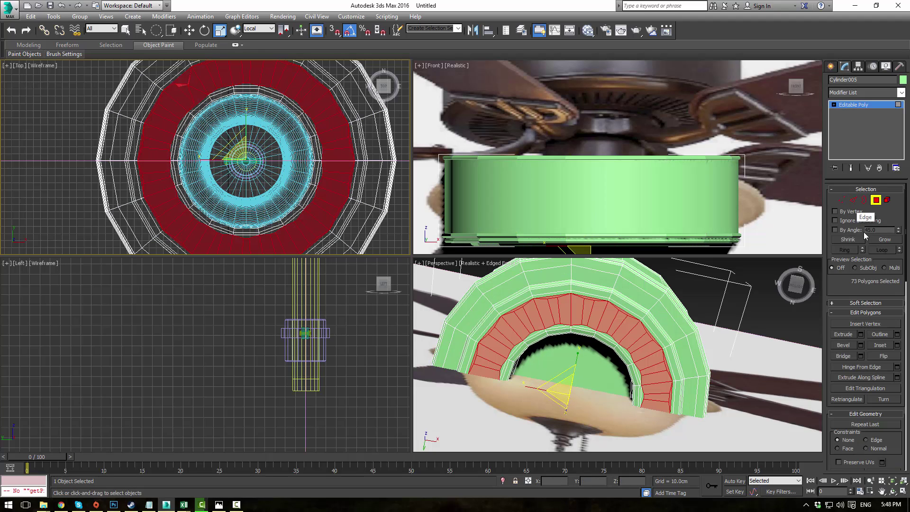
{"action": "left_click", "coordinate": [848, 240]}
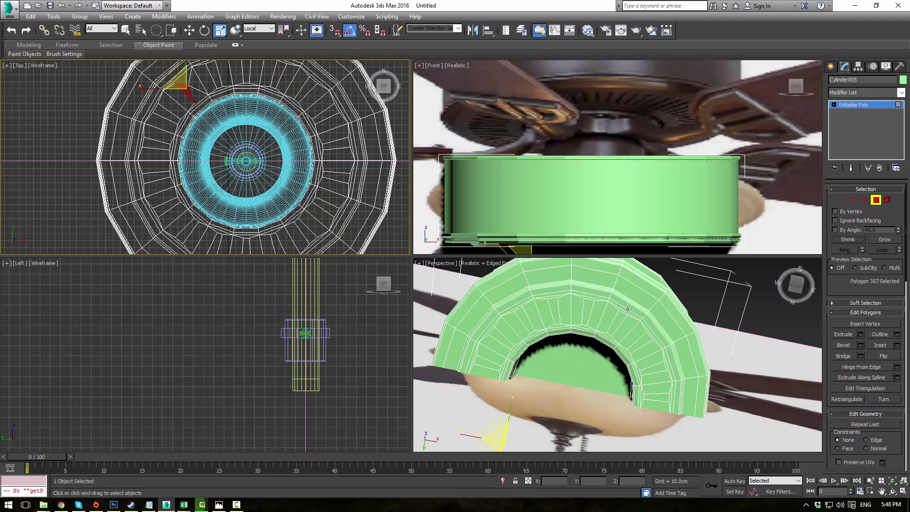
{"action": "key", "text": "q"}
{"action": "left_click", "coordinate": [589, 308]}
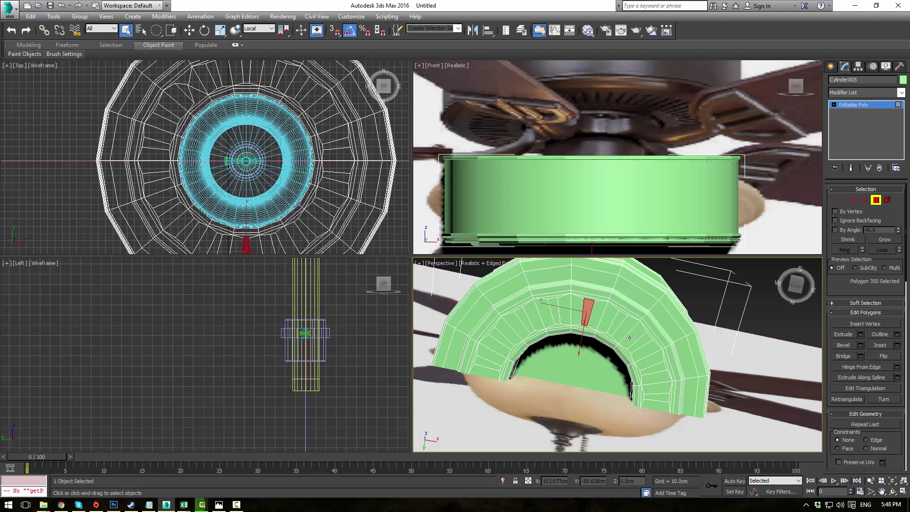
{"action": "middle_click_drag", "start_coordinate": [589, 309], "coordinate": [569, 282]}
{"action": "left_click", "coordinate": [600, 297], "text": "ctrl"}
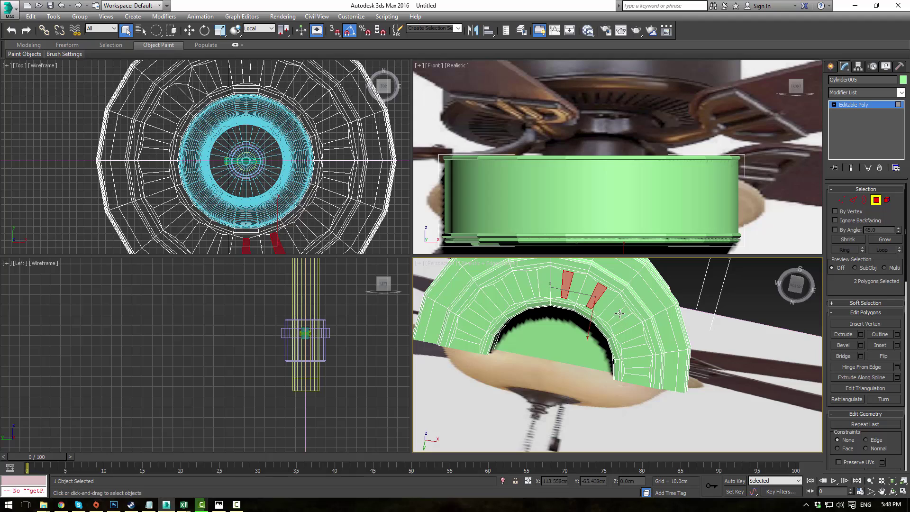
{"action": "left_click", "coordinate": [619, 313], "text": "ctrl"}
{"action": "left_click", "coordinate": [634, 342], "text": "ctrl"}
{"action": "left_click", "coordinate": [635, 371], "text": "ctrl"}
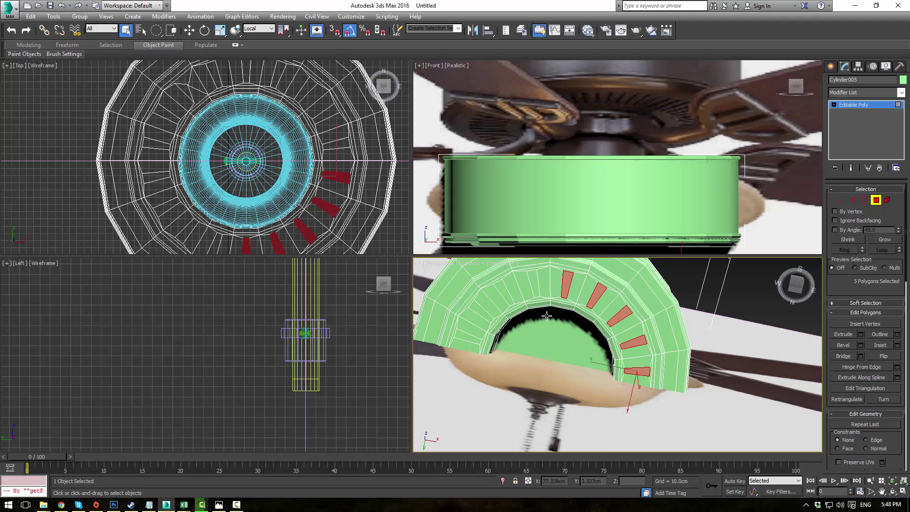
- Add the remaining twelve narrow inset slot polygons all the way around the underside ring to the polygon selection
{"action": "key", "text": "F3"}
{"action": "middle_click_drag", "start_coordinate": [546, 308], "coordinate": [556, 308]}
{"action": "middle_click_drag", "start_coordinate": [557, 308], "coordinate": [590, 301], "text": "alt"}
{"action": "left_click", "coordinate": [589, 290], "text": "ctrl"}
{"action": "left_click", "coordinate": [553, 284], "text": "ctrl"}
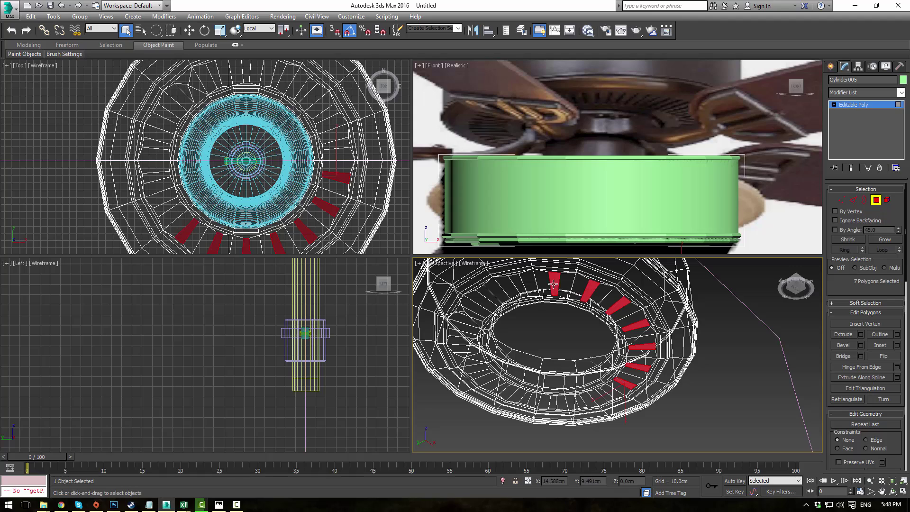
{"action": "left_click", "coordinate": [519, 287], "text": "ctrl"}
{"action": "left_click", "coordinate": [491, 295], "text": "ctrl"}
{"action": "left_click", "coordinate": [470, 310], "text": "ctrl"}
{"action": "middle_click_drag", "start_coordinate": [469, 310], "coordinate": [545, 268], "text": "alt"}
{"action": "left_click", "coordinate": [546, 308], "text": "ctrl"}
{"action": "left_click", "coordinate": [546, 272], "text": "ctrl"}
{"action": "left_click", "coordinate": [519, 285], "text": "ctrl"}
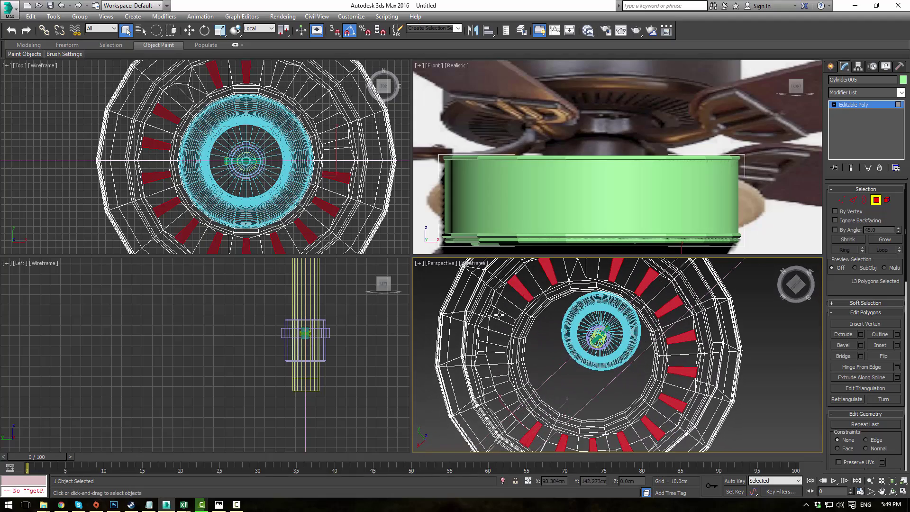
{"action": "left_click", "coordinate": [501, 315], "text": "ctrl"}
{"action": "left_click", "coordinate": [490, 348], "text": "ctrl"}
{"action": "left_click", "coordinate": [493, 378], "text": "ctrl"}
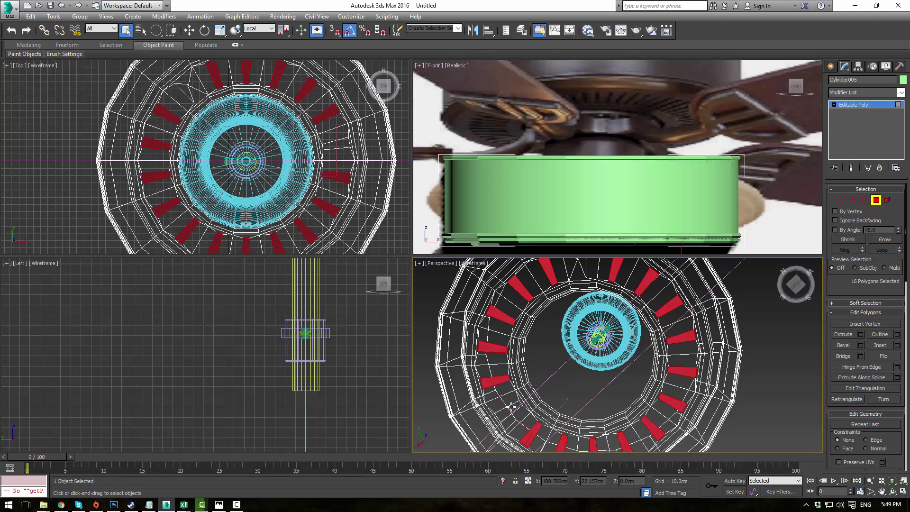
{"action": "left_click", "coordinate": [512, 407], "text": "ctrl"}
- Extrude the selected slot polygons inward into the housing to form recessed vent slots, undoing the stray edit made after it
{"action": "key", "text": "F3"}
{"action": "mouse_move", "coordinate": [574, 337]}
{"action": "middle_mouse_down", "text": "alt"}
{"action": "mouse_move", "coordinate": [593, 365]}
{"action": "mouse_move", "coordinate": [593, 319]}
{"action": "mouse_move", "coordinate": [604, 327]}
{"action": "mouse_move", "coordinate": [605, 314]}
{"action": "mouse_move", "coordinate": [603, 324]}
{"action": "middle_mouse_up", "text": "alt"}
{"action": "scroll", "coordinate": [578, 357], "scroll_direction": "up", "scroll_amount": 4}
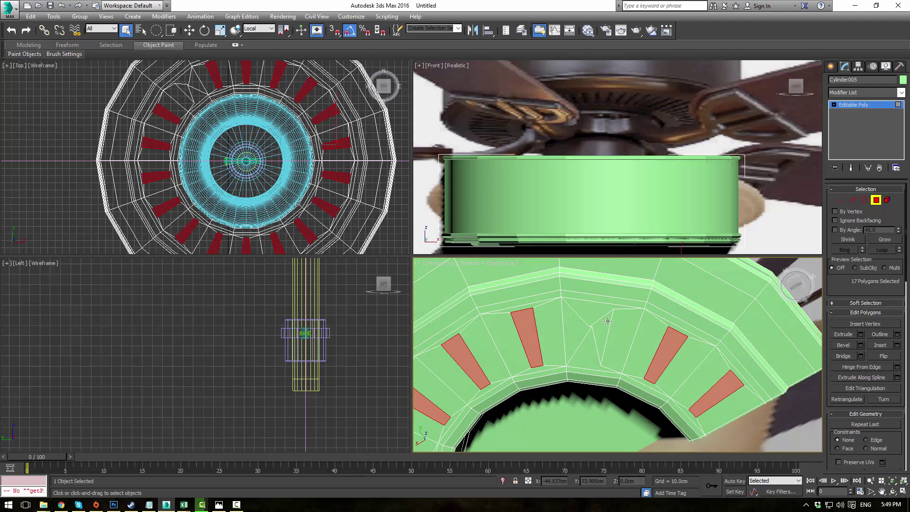
{"action": "left_click", "coordinate": [843, 334]}
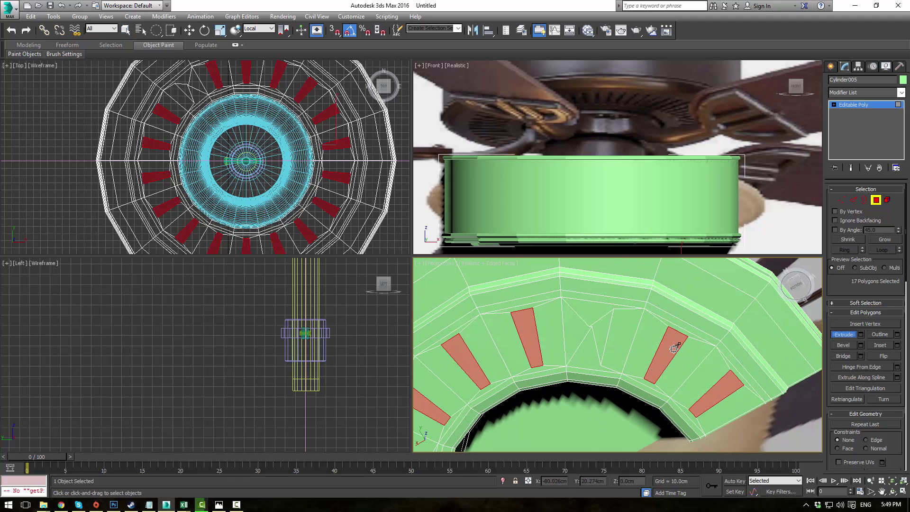
{"action": "left_click_drag", "start_coordinate": [674, 348], "coordinate": [666, 401]}
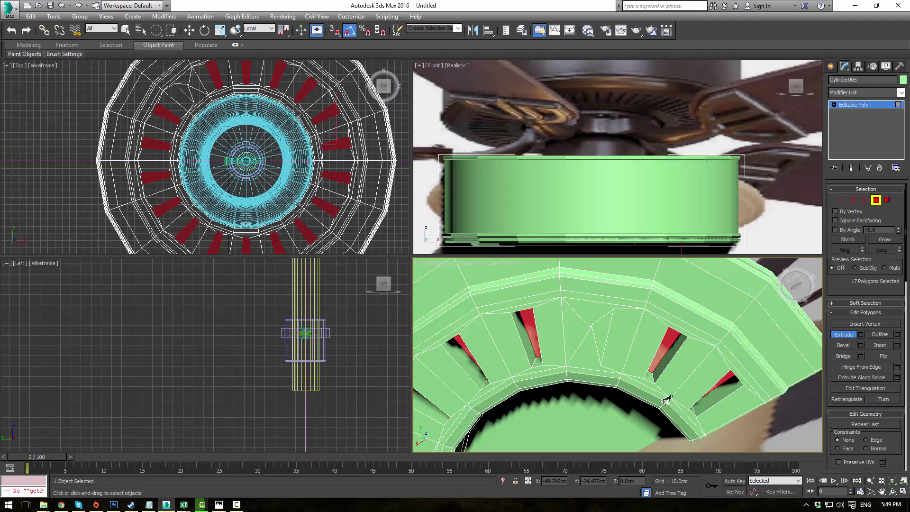
{"action": "left_click", "coordinate": [666, 400]}
{"action": "key", "text": "ctrl+z"}
- Inset the recessed end faces of the vent slots very slightly
{"action": "left_click", "coordinate": [880, 345]}
{"action": "left_click_drag", "start_coordinate": [664, 342], "coordinate": [664, 345]}
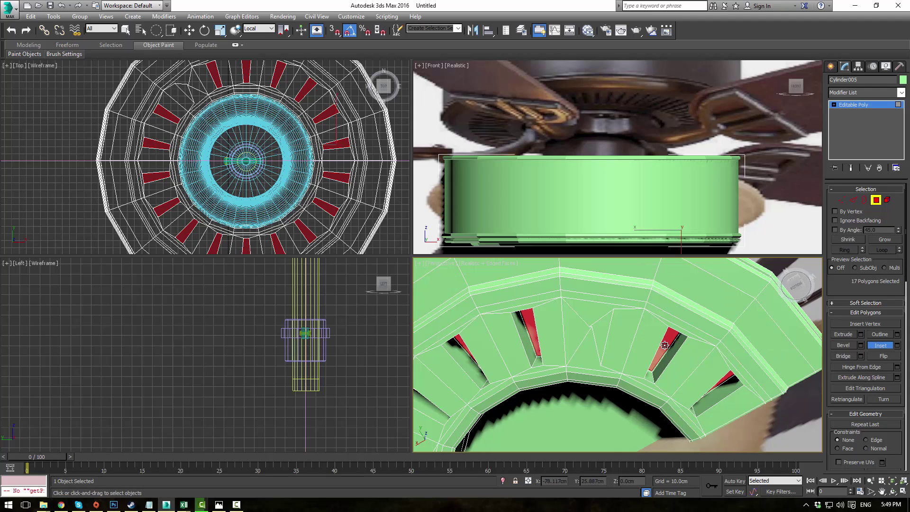
{"action": "right_click", "coordinate": [737, 263]}
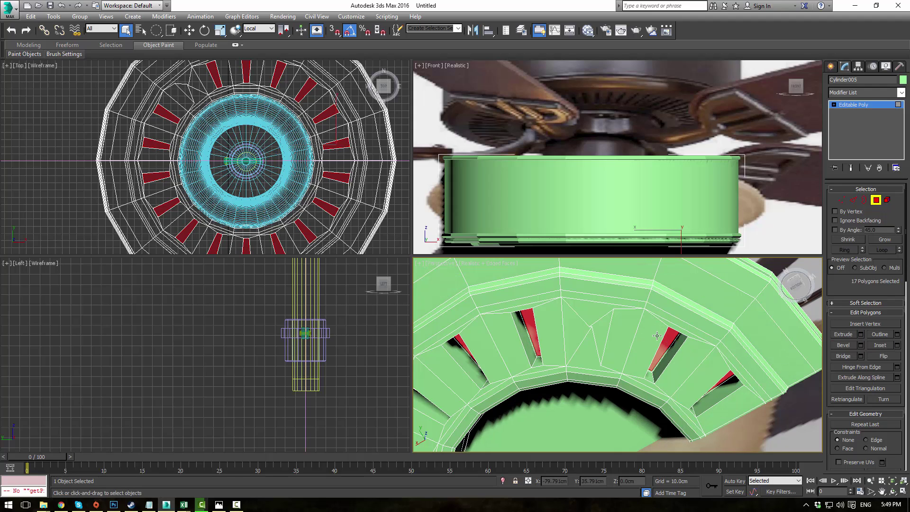
- Delete irregular polygons in the section of the ring that lacks a slot, and undo the last deletions to recover the neighbouring face
{"action": "key", "text": "r"}
{"action": "left_click", "coordinate": [618, 339]}
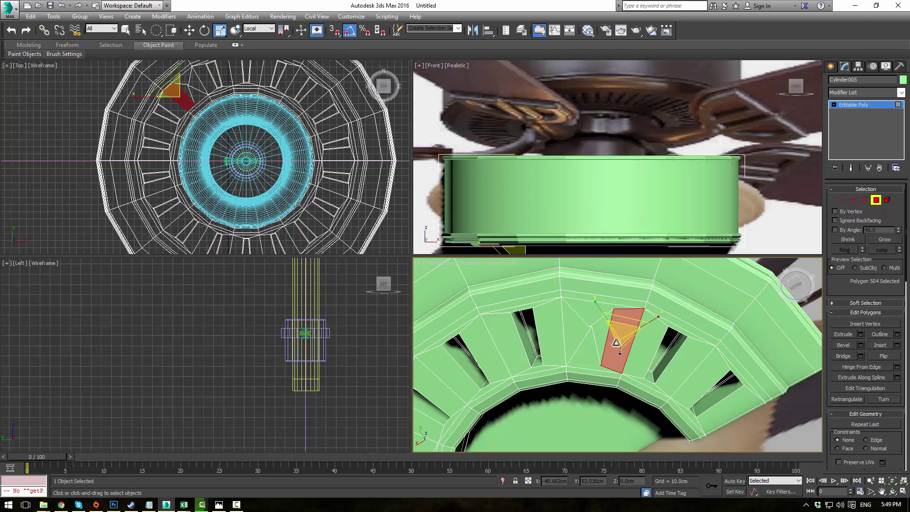
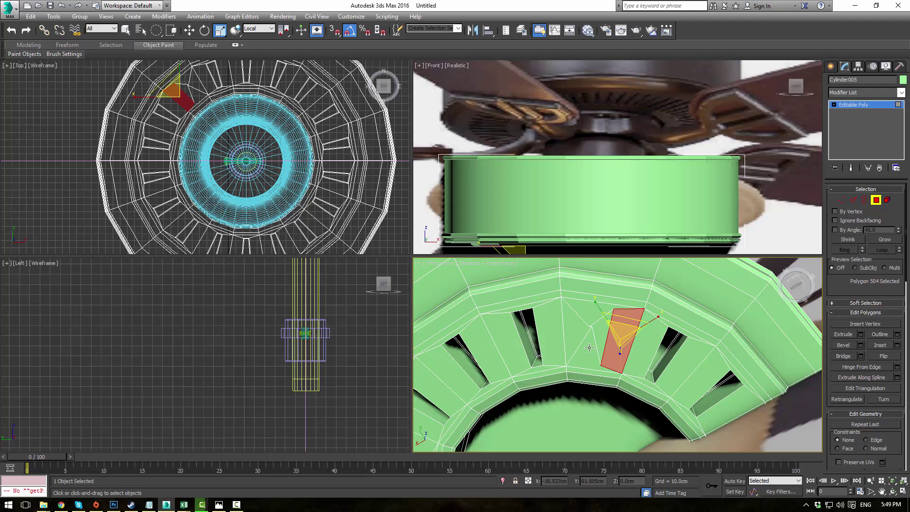
{"action": "key", "text": "Delete"}
{"action": "left_click", "coordinate": [579, 331]}
{"action": "key", "text": "Delete"}
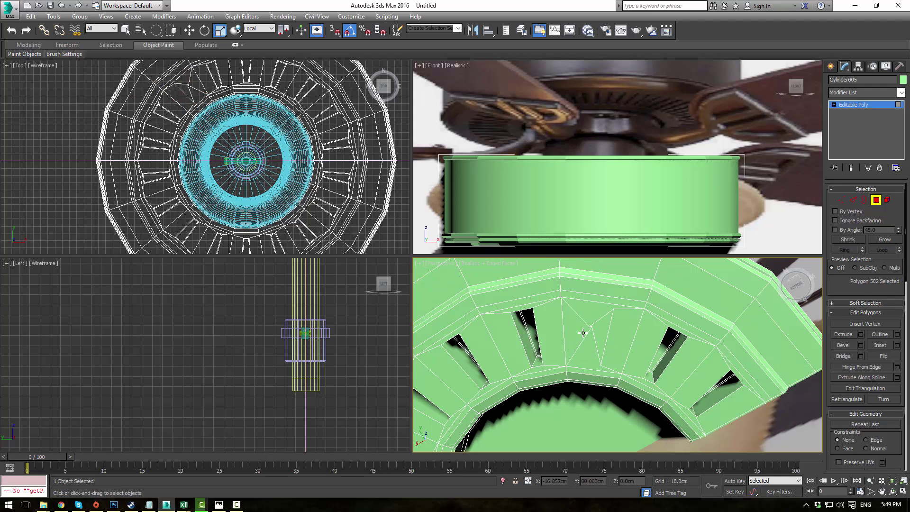
{"action": "left_click", "coordinate": [619, 331]}
{"action": "key", "text": "Delete"}
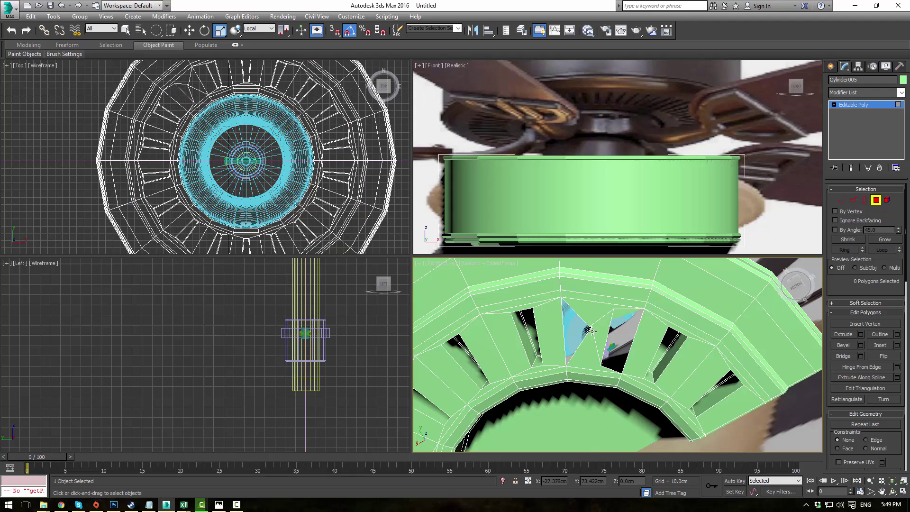
{"action": "left_click", "coordinate": [589, 357]}
{"action": "middle_click_drag", "start_coordinate": [589, 357], "coordinate": [553, 238], "text": "alt"}
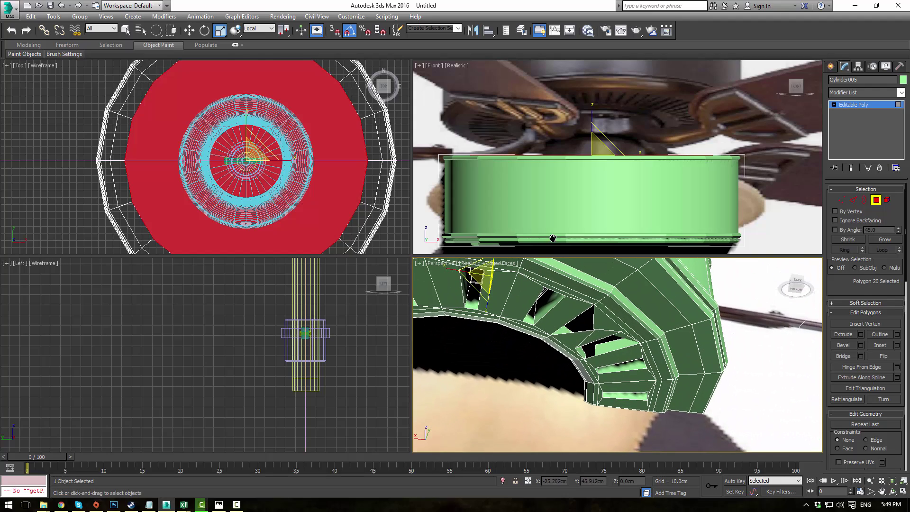
{"action": "key", "text": "ctrl+z"}
{"action": "key", "text": "ctrl+z"}
- Switch to vertex editing and move two corner vertices of the opening in the ring toward a regular slot shape
{"action": "middle_click_drag", "start_coordinate": [638, 350], "coordinate": [640, 323], "text": "alt"}
{"action": "left_click", "coordinate": [606, 327]}
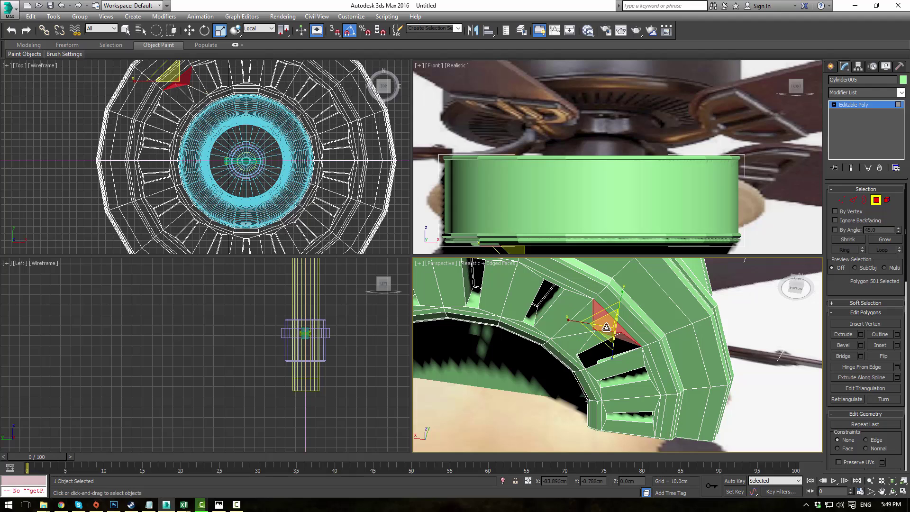
{"action": "key", "text": "1"}
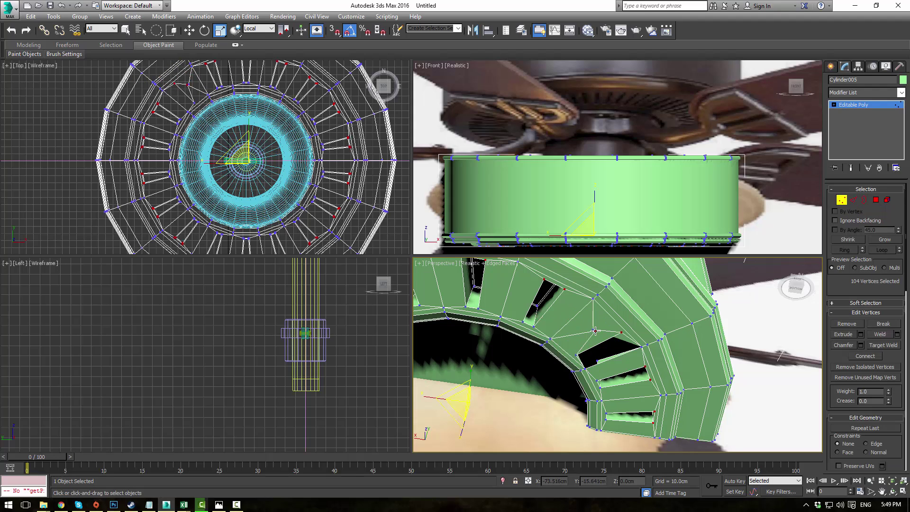
{"action": "left_click", "coordinate": [593, 331]}
{"action": "key", "text": "w"}
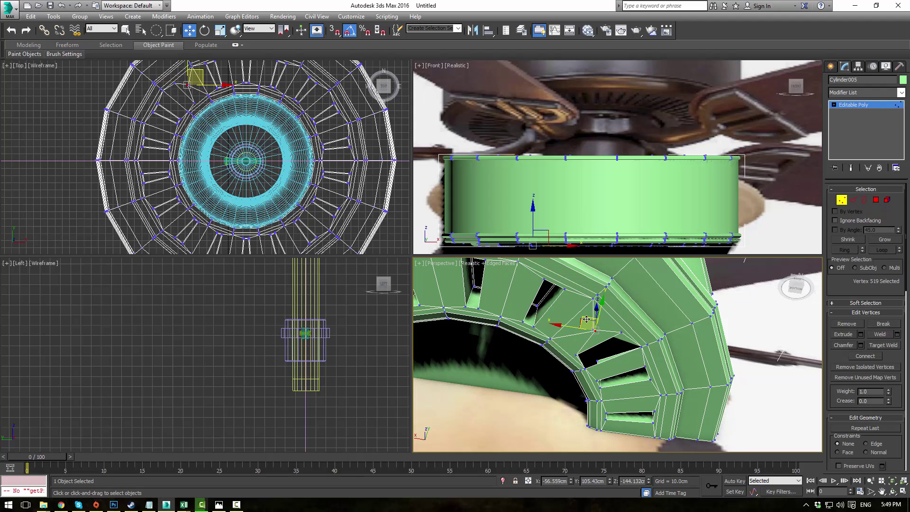
{"action": "middle_click_drag", "start_coordinate": [637, 349], "coordinate": [598, 304], "text": "alt"}
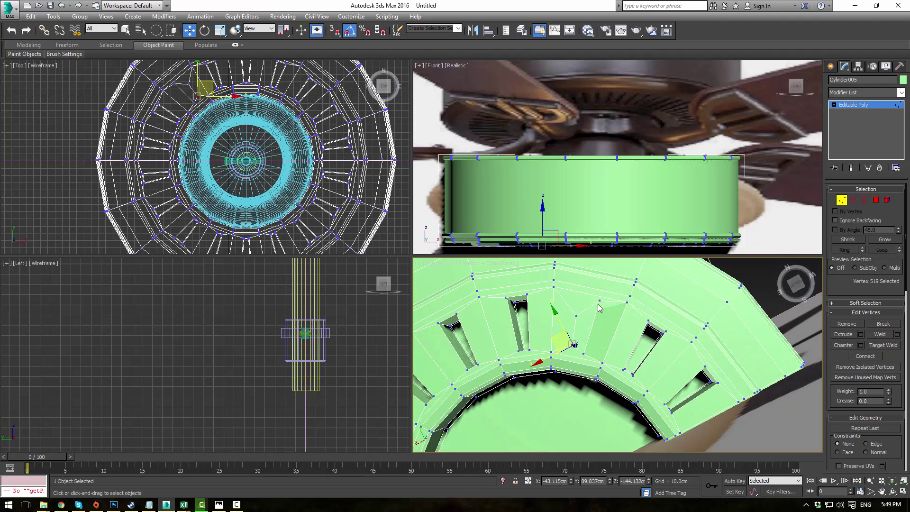
{"action": "left_click", "coordinate": [600, 302]}
{"action": "left_click_drag", "start_coordinate": [582, 293], "coordinate": [568, 317]}
- Select the border of the reshaped opening and cap it with a polygon
{"action": "middle_click_drag", "start_coordinate": [568, 317], "coordinate": [735, 284], "text": "alt"}
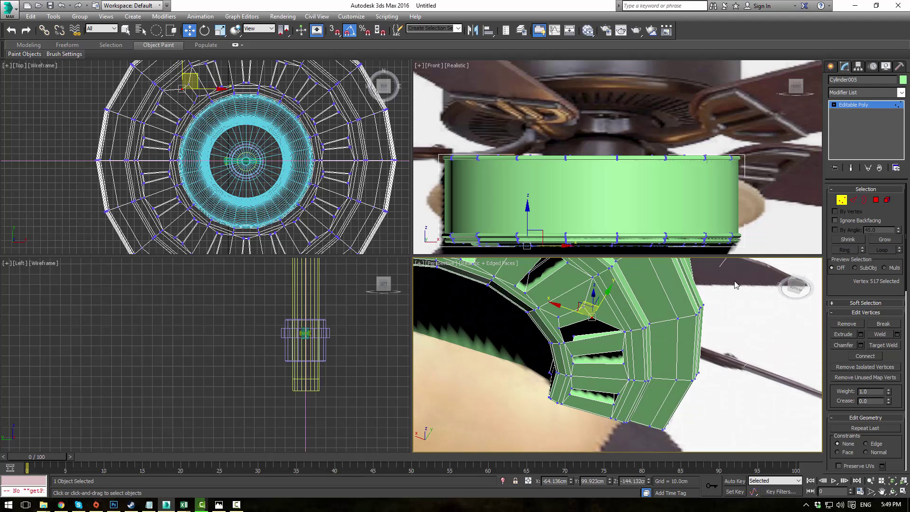
{"action": "left_click", "coordinate": [864, 201]}
{"action": "left_click", "coordinate": [626, 328]}
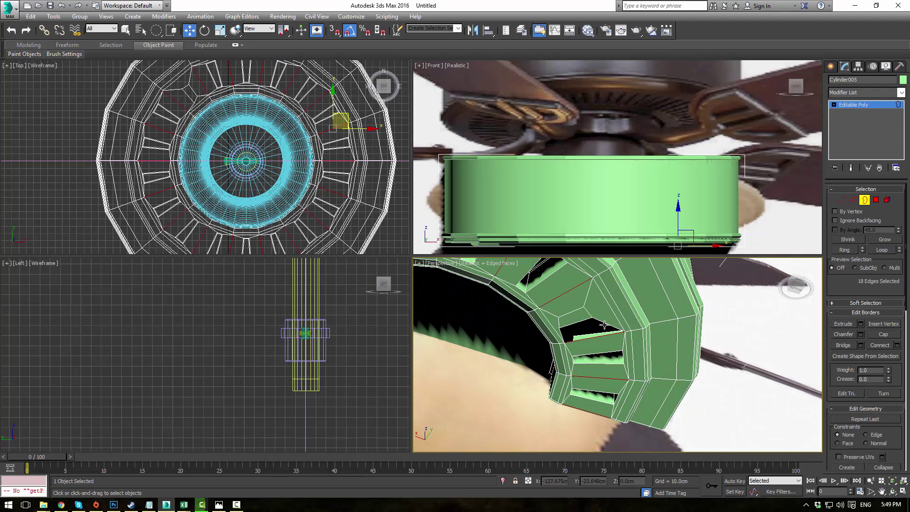
{"action": "left_click", "coordinate": [604, 325]}
{"action": "left_click", "coordinate": [878, 336]}
- Move the capped polygon's two inner vertices in the Top view to form the slot's narrow end near the recess rim
{"action": "middle_click_drag", "start_coordinate": [685, 328], "coordinate": [618, 290], "text": "alt"}
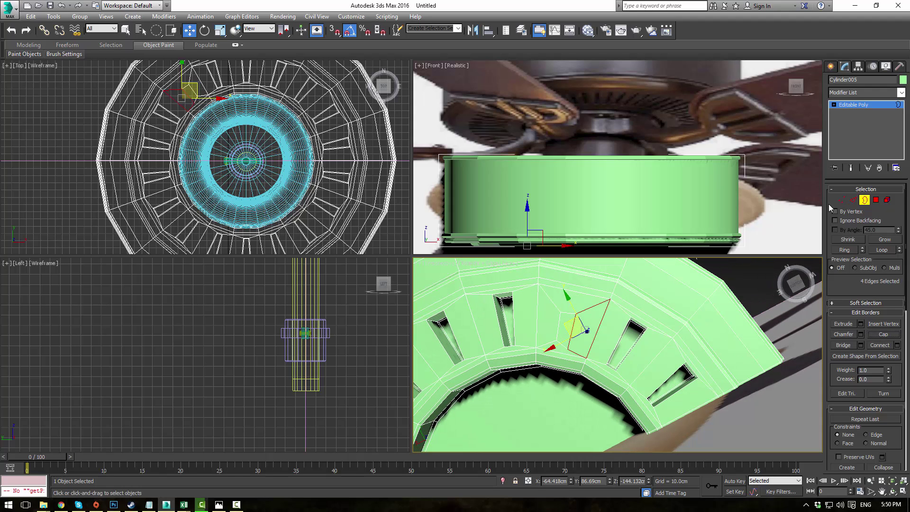
{"action": "left_click", "coordinate": [841, 199]}
{"action": "left_click", "coordinate": [567, 351]}
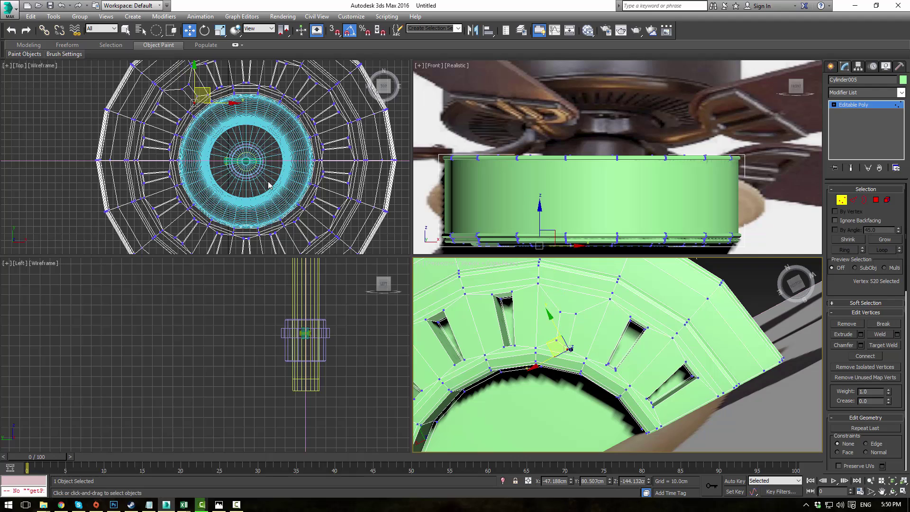
{"action": "scroll", "coordinate": [246, 156], "scroll_direction": "up", "scroll_amount": 8}
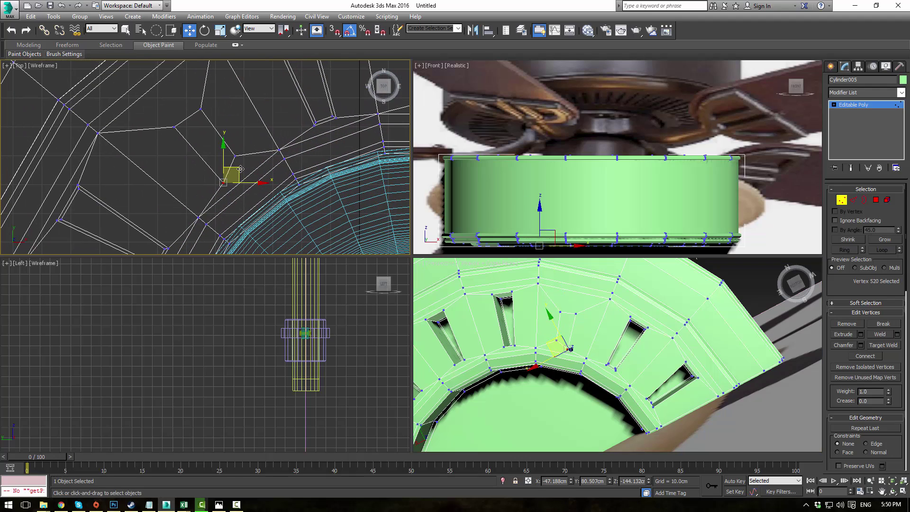
{"action": "left_click_drag", "start_coordinate": [238, 171], "coordinate": [230, 172]}
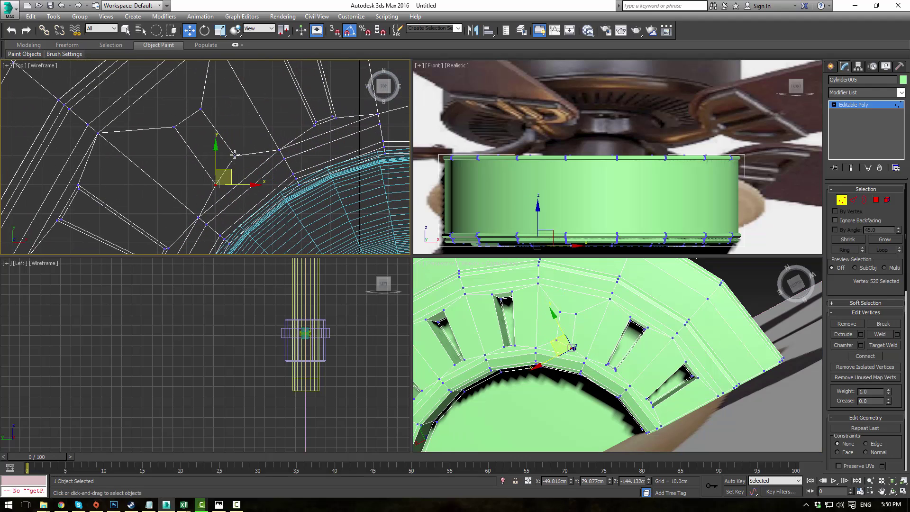
{"action": "left_click", "coordinate": [234, 155]}
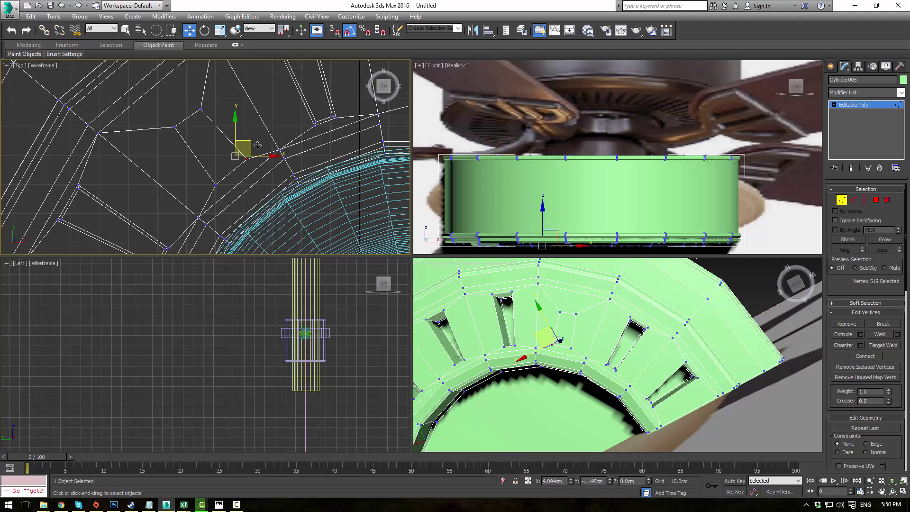
{"action": "left_click_drag", "start_coordinate": [255, 149], "coordinate": [235, 171]}
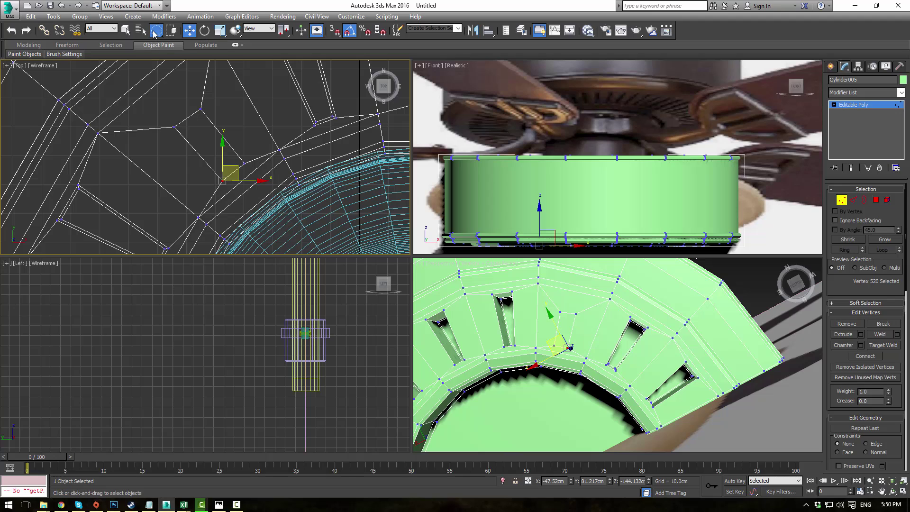
{"action": "left_click_drag", "start_coordinate": [154, 33], "coordinate": [156, 30]}
{"action": "left_click", "coordinate": [244, 163]}
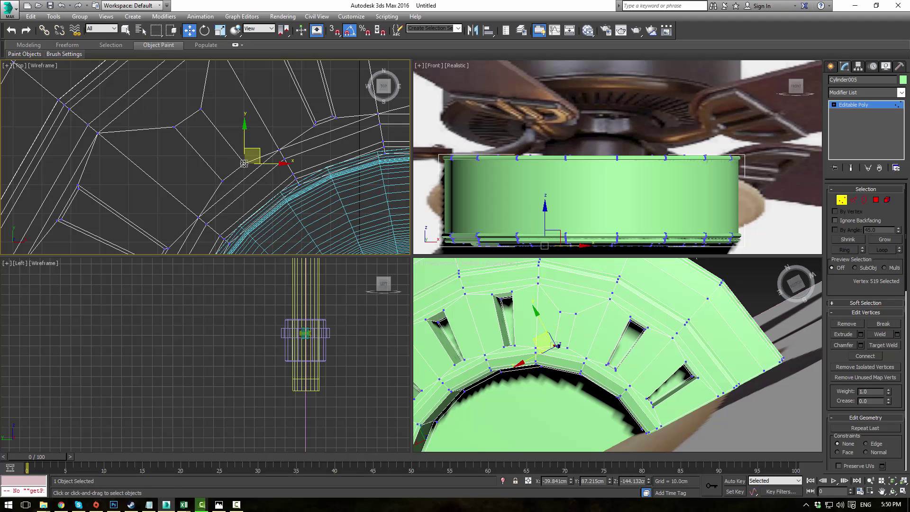
{"action": "left_click_drag", "start_coordinate": [255, 152], "coordinate": [236, 168]}
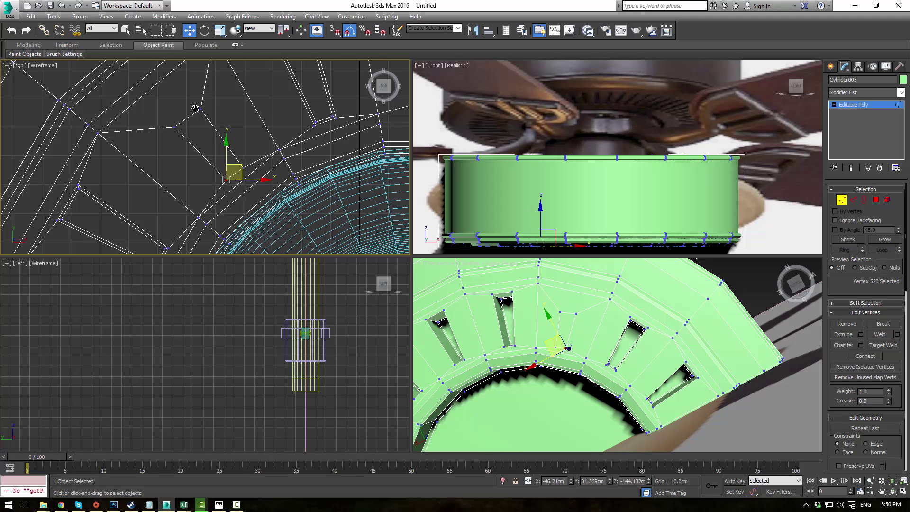
- Move the capped polygon's two outer vertices outward in the Top view, and adjust one to square off the slot's wide end
{"action": "middle_click_drag", "start_coordinate": [195, 109], "coordinate": [206, 147]}
{"action": "left_click_drag", "start_coordinate": [182, 136], "coordinate": [245, 190]}
{"action": "left_click_drag", "start_coordinate": [209, 142], "coordinate": [184, 116]}
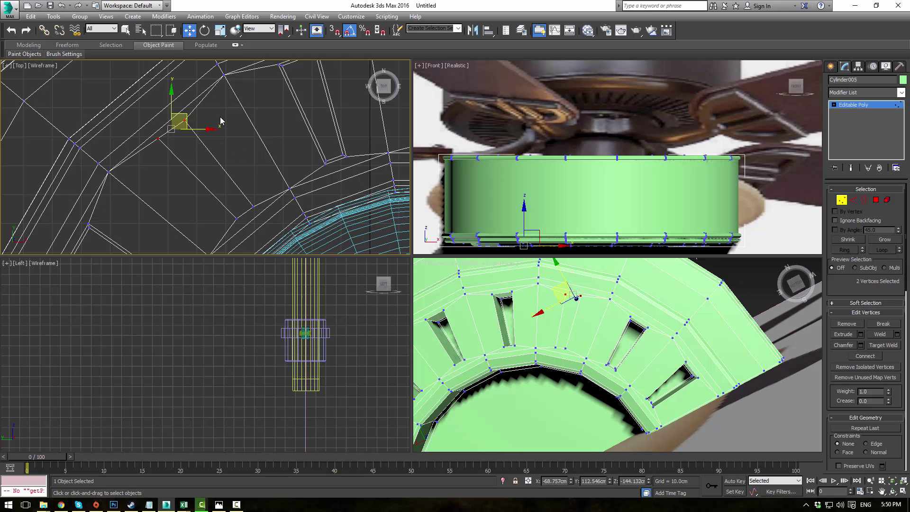
{"action": "left_click", "coordinate": [221, 121]}
{"action": "middle_click_drag", "start_coordinate": [225, 128], "coordinate": [242, 158]}
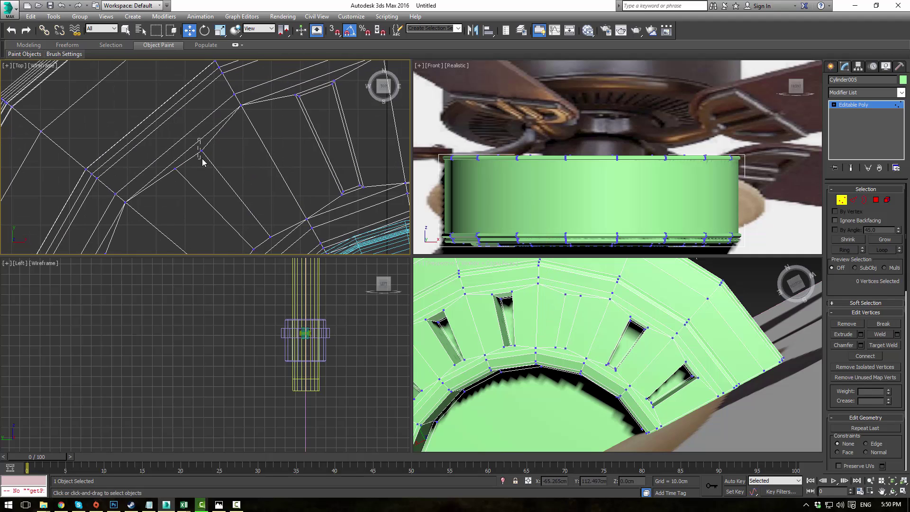
{"action": "left_click", "coordinate": [200, 151]}
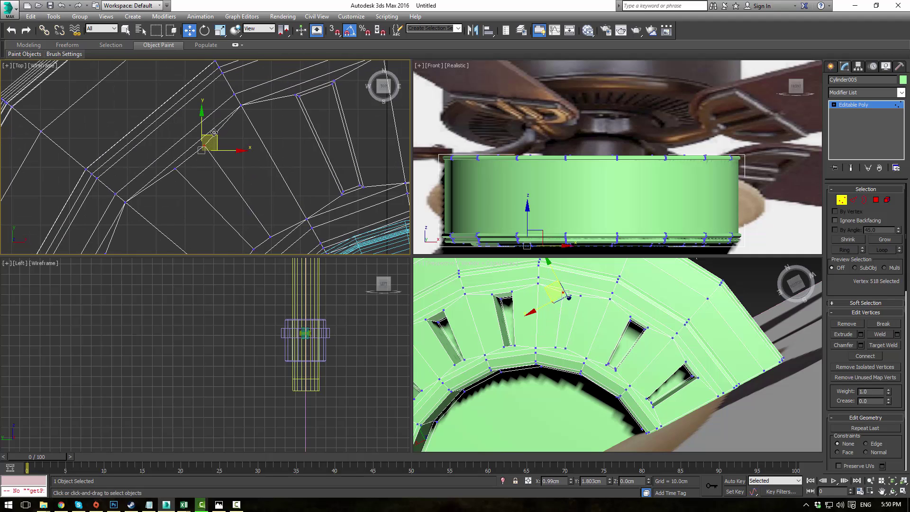
{"action": "left_click_drag", "start_coordinate": [214, 132], "coordinate": [209, 130]}
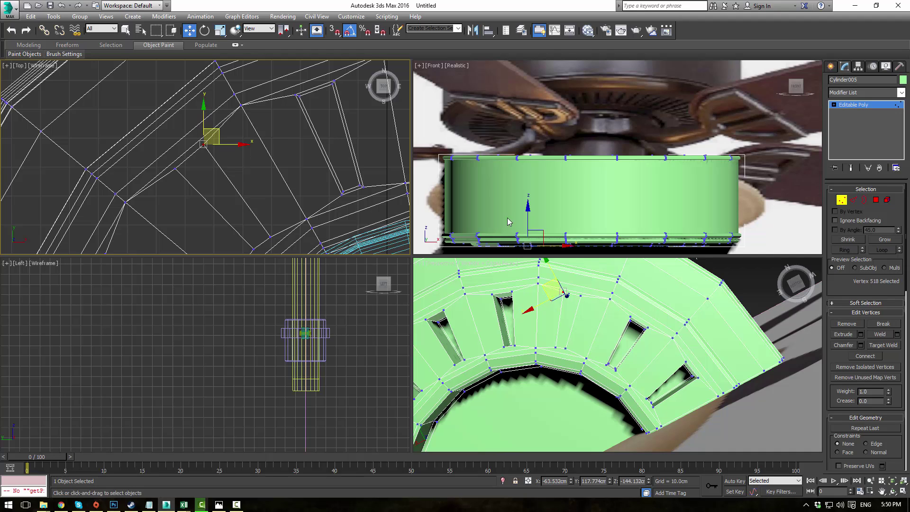
- Select the rebuilt slot polygon and extrude it inward to the same depth as the neighbouring vent slots
{"action": "left_click", "coordinate": [875, 202]}
{"action": "left_click", "coordinate": [589, 310]}
{"action": "left_click", "coordinate": [572, 314]}
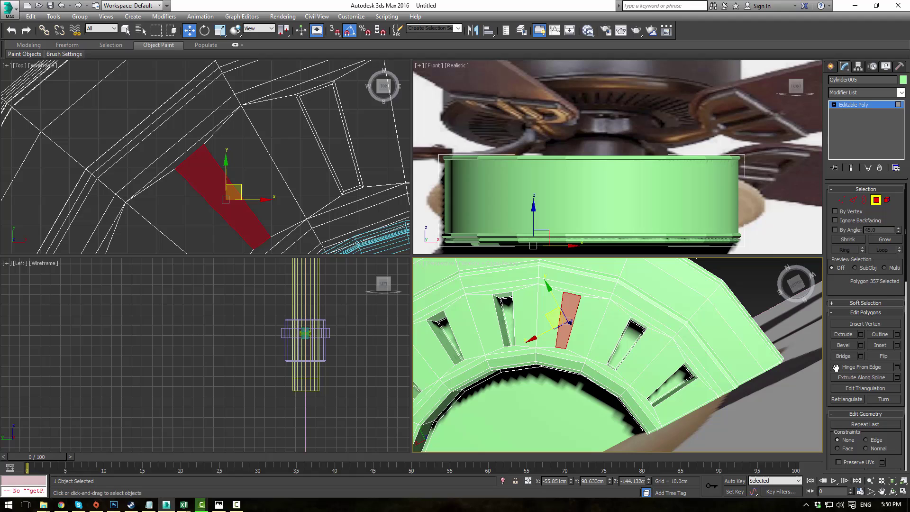
{"action": "left_click", "coordinate": [843, 334]}
{"action": "middle_click_drag", "start_coordinate": [529, 180], "coordinate": [548, 141]}
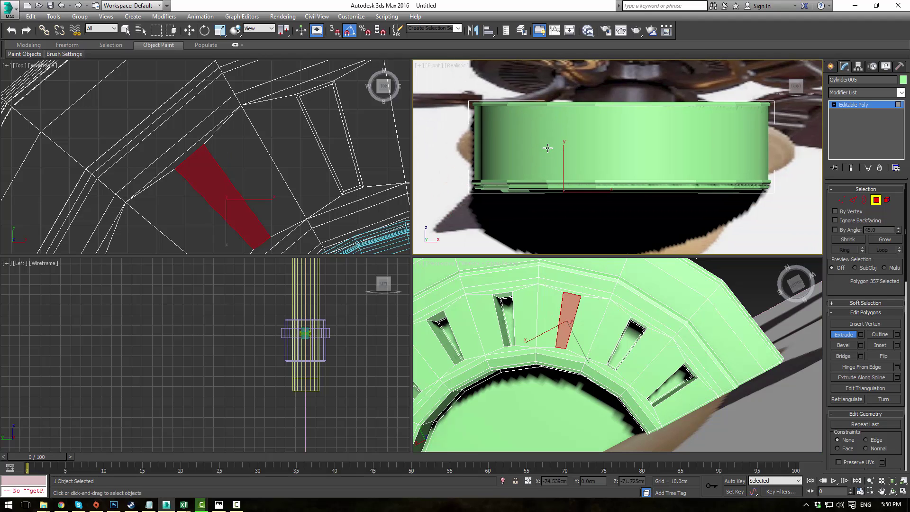
{"action": "key", "text": "F3"}
{"action": "scroll", "coordinate": [568, 265], "scroll_direction": "up", "scroll_amount": 3}
{"action": "scroll", "coordinate": [539, 169], "scroll_direction": "up", "scroll_amount": 2}
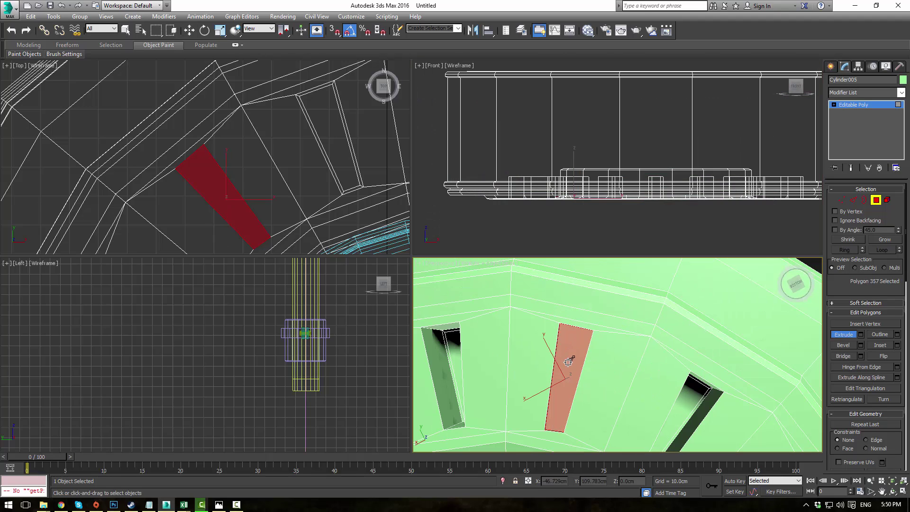
{"action": "left_click_drag", "start_coordinate": [552, 361], "coordinate": [567, 404]}
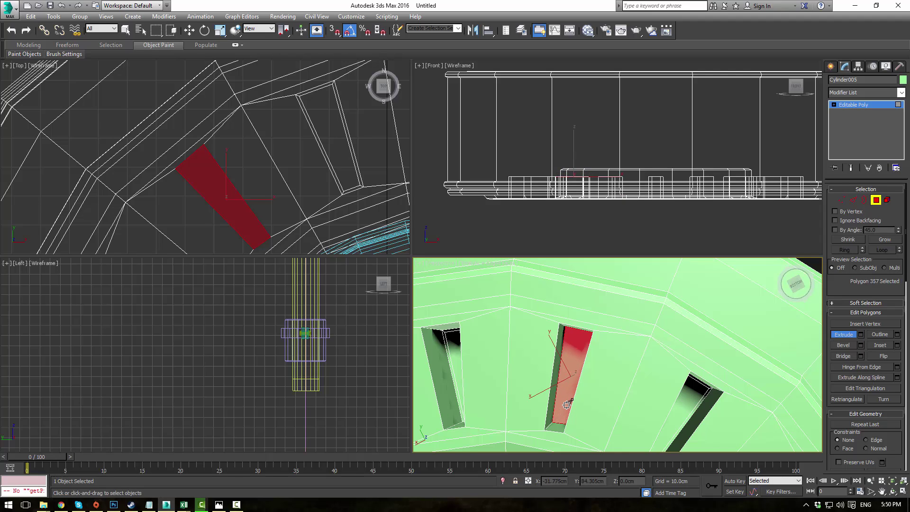
- Inset the recessed floor polygon of the rebuilt vent slot slightly, and leave polygon editing
{"action": "left_click", "coordinate": [879, 345]}
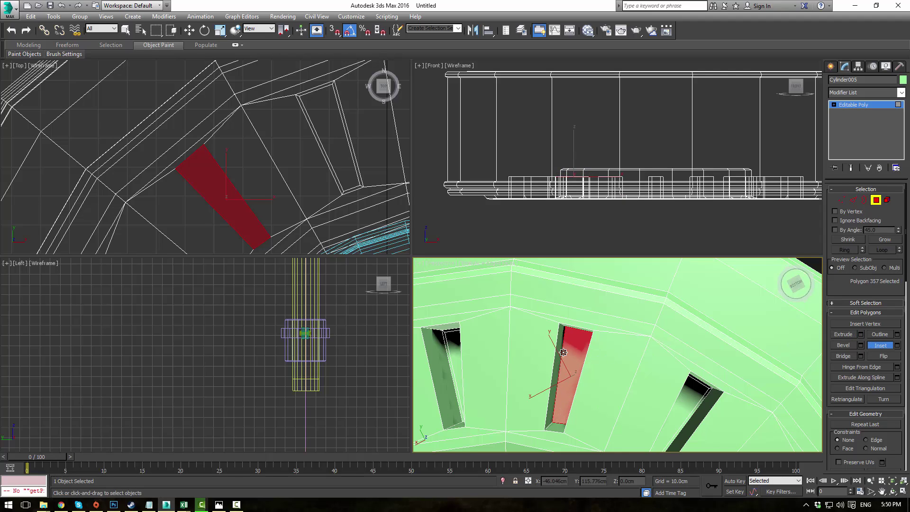
{"action": "left_click_drag", "start_coordinate": [563, 352], "coordinate": [563, 354]}
{"action": "left_click", "coordinate": [853, 105]}
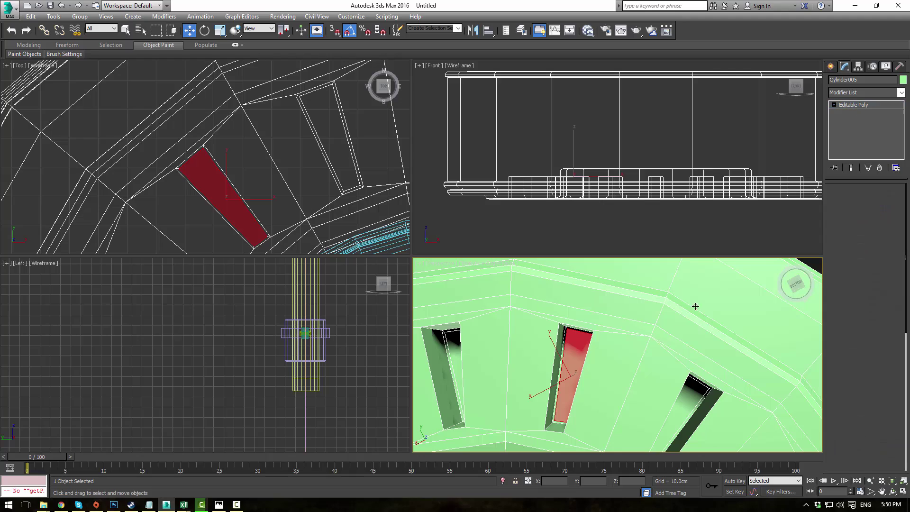
- Try selecting the edge loop around a single vent slot's opening on the housing's underside
{"action": "scroll", "coordinate": [665, 306], "scroll_direction": "down", "scroll_amount": 6}
{"action": "middle_click_drag", "start_coordinate": [665, 308], "coordinate": [654, 332], "text": "alt"}
{"action": "scroll", "coordinate": [654, 331], "scroll_direction": "up", "scroll_amount": 10}
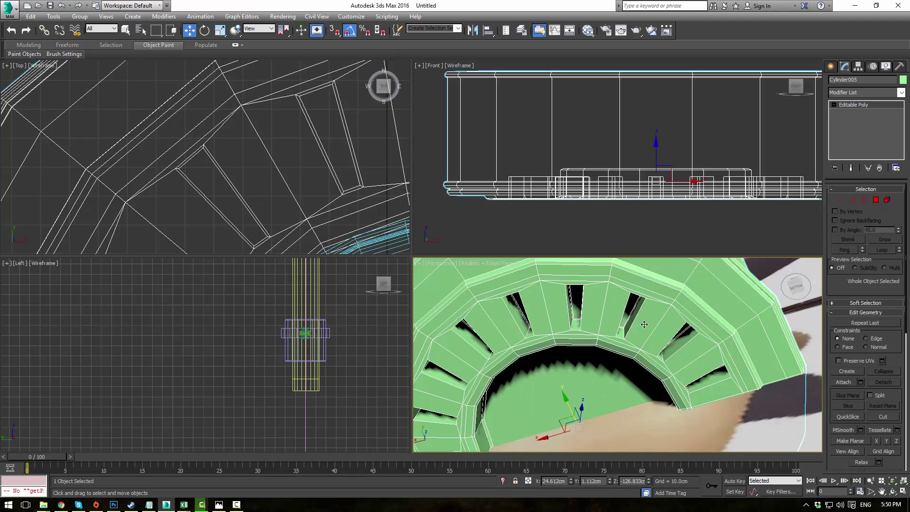
{"action": "left_click", "coordinate": [852, 201]}
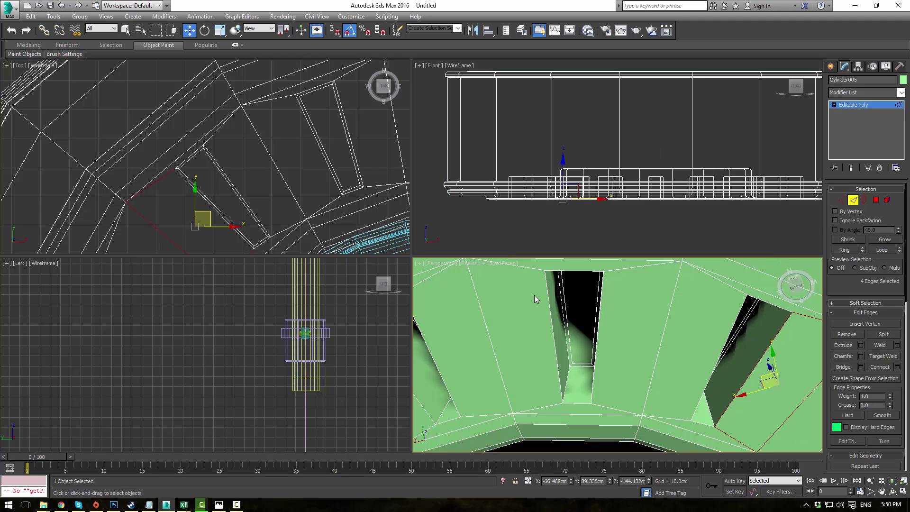
{"action": "left_click", "coordinate": [546, 295]}
{"action": "left_click", "coordinate": [883, 251]}
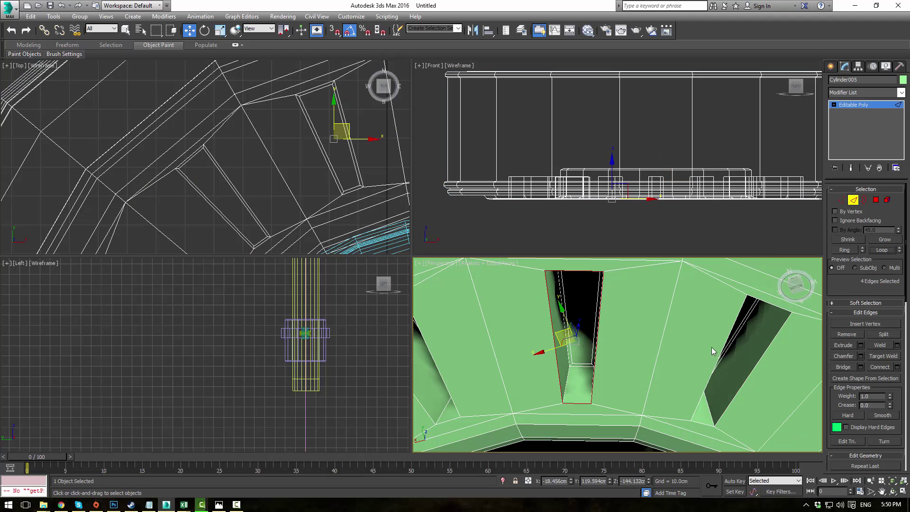
{"action": "middle_click_drag", "start_coordinate": [712, 350], "coordinate": [684, 341]}
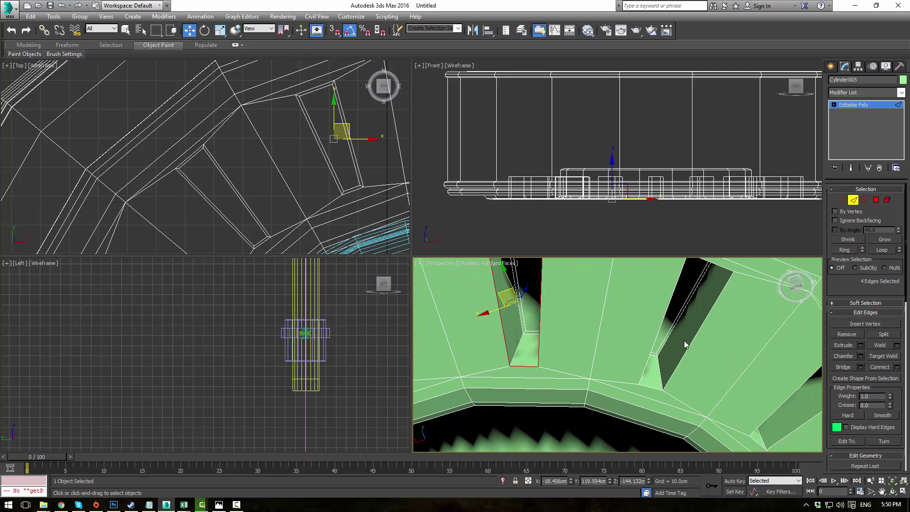
{"action": "key", "text": "alt+w"}
{"action": "middle_click_drag", "start_coordinate": [520, 243], "coordinate": [489, 257]}
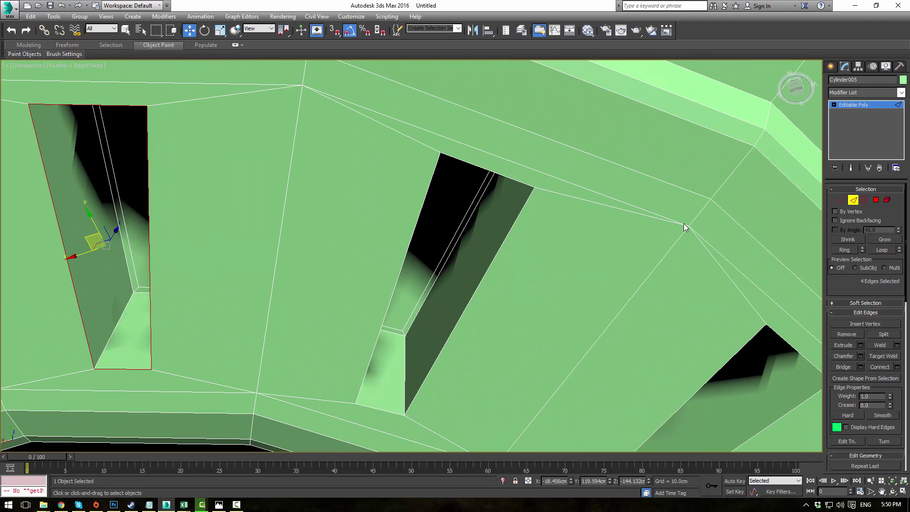
{"action": "left_click", "coordinate": [876, 199]}
{"action": "middle_click_drag", "start_coordinate": [555, 266], "coordinate": [692, 215], "text": "alt"}
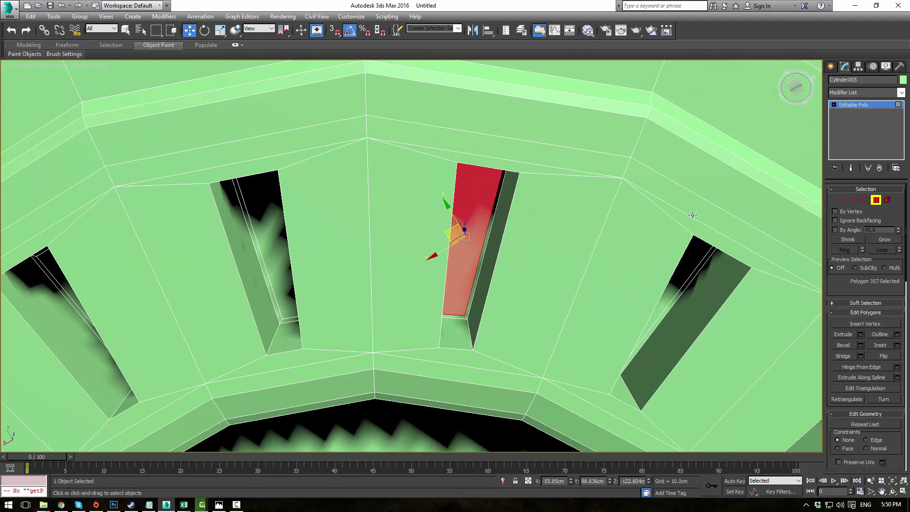
- Select the outer edge at the wide end of every vent slot around the housing's underside
{"action": "left_click", "coordinate": [850, 201]}
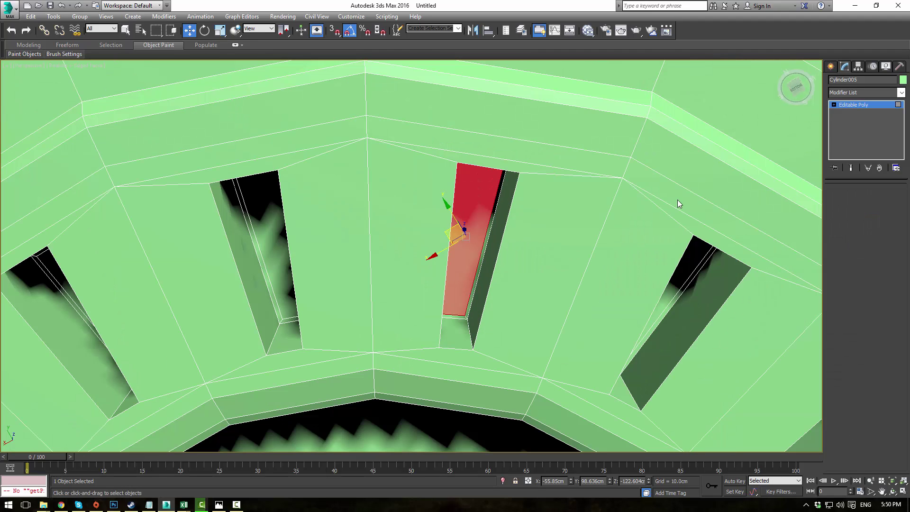
{"action": "left_click", "coordinate": [499, 168]}
{"action": "middle_click_drag", "start_coordinate": [250, 150], "coordinate": [408, 134], "text": "alt"}
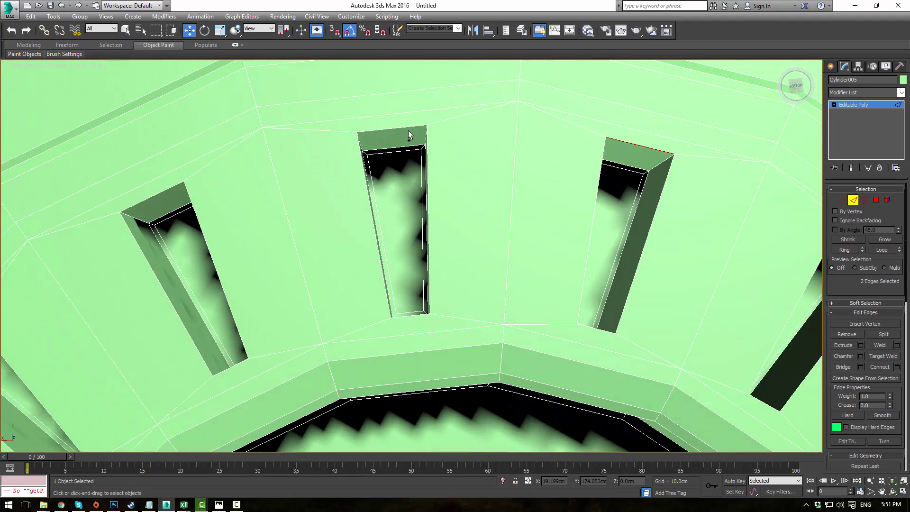
{"action": "middle_click_drag", "start_coordinate": [153, 179], "coordinate": [337, 240], "text": "alt"}
{"action": "middle_click_drag", "start_coordinate": [342, 352], "coordinate": [434, 102]}
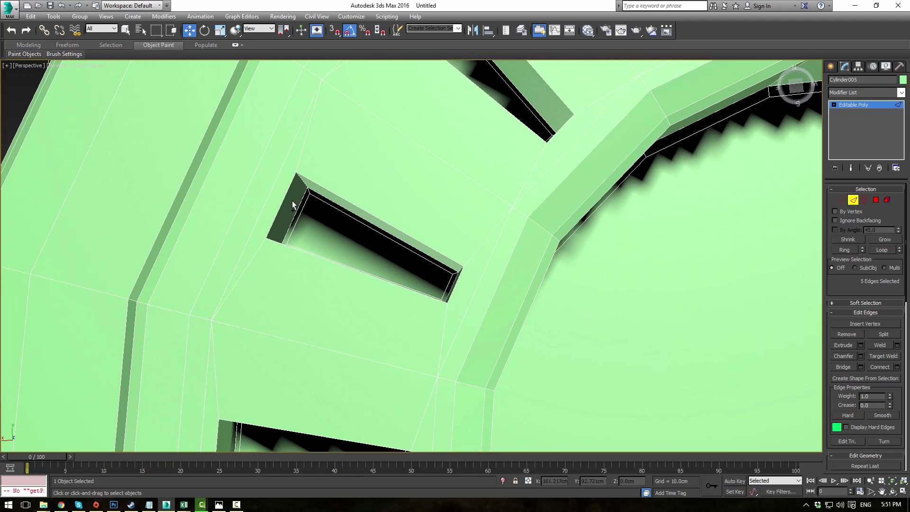
{"action": "left_click", "coordinate": [287, 201], "text": "ctrl"}
{"action": "middle_click_drag", "start_coordinate": [328, 332], "coordinate": [389, 85]}
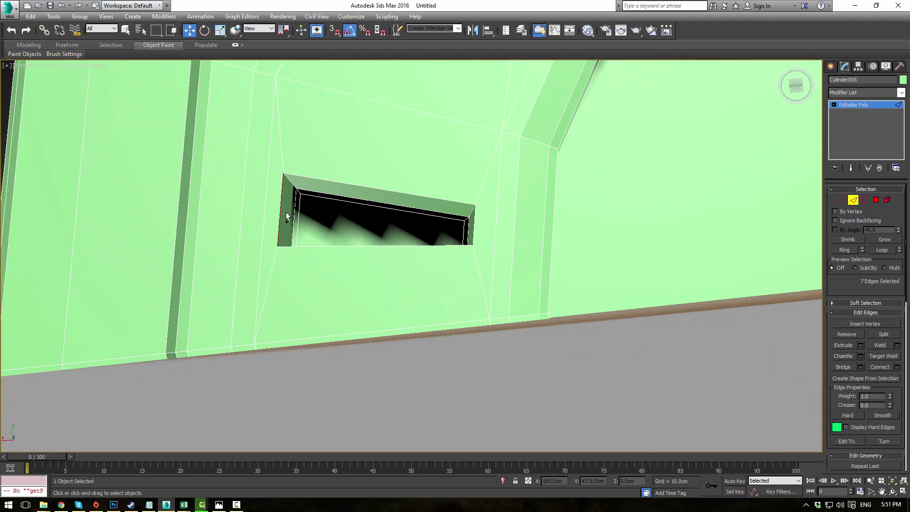
{"action": "middle_click_drag", "start_coordinate": [388, 279], "coordinate": [493, 310], "text": "alt"}
{"action": "left_click", "coordinate": [337, 248], "text": "ctrl"}
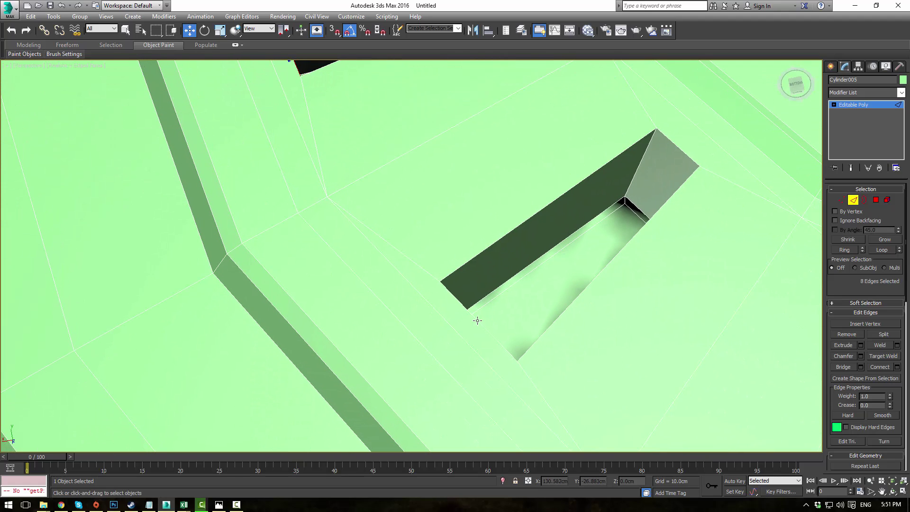
{"action": "middle_click_drag", "start_coordinate": [612, 332], "coordinate": [508, 253]}
{"action": "left_click", "coordinate": [515, 285], "text": "ctrl"}
{"action": "middle_click_drag", "start_coordinate": [640, 264], "coordinate": [503, 230]}
{"action": "left_click", "coordinate": [492, 271], "text": "ctrl"}
{"action": "middle_click_drag", "start_coordinate": [492, 271], "coordinate": [473, 246], "text": "alt"}
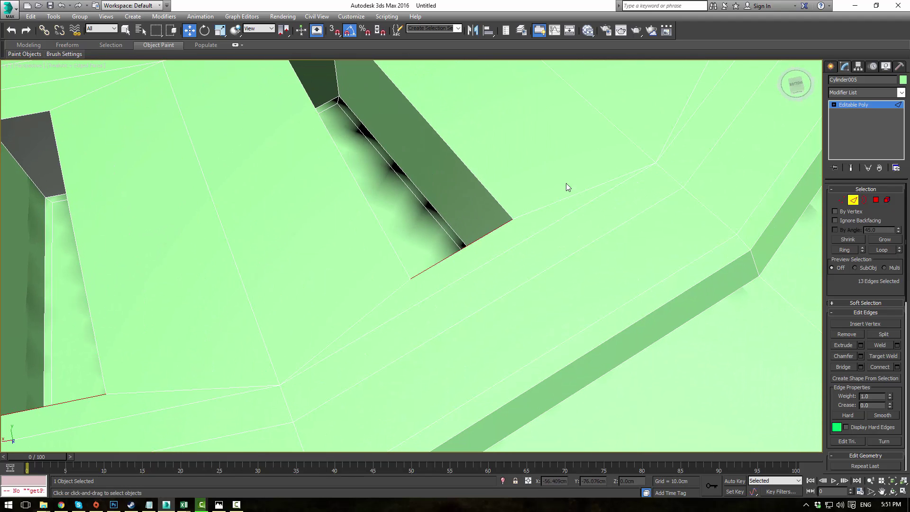
{"action": "middle_click_drag", "start_coordinate": [566, 183], "coordinate": [573, 270], "text": "alt"}
{"action": "left_click", "coordinate": [579, 287], "text": "ctrl"}
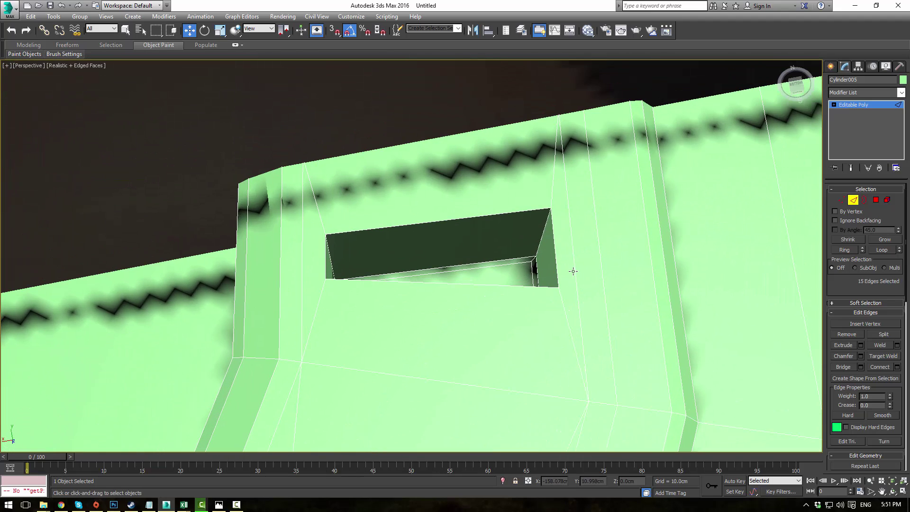
{"action": "left_click", "coordinate": [557, 245], "text": "ctrl"}
{"action": "middle_click_drag", "start_coordinate": [539, 185], "coordinate": [509, 222], "text": "alt"}
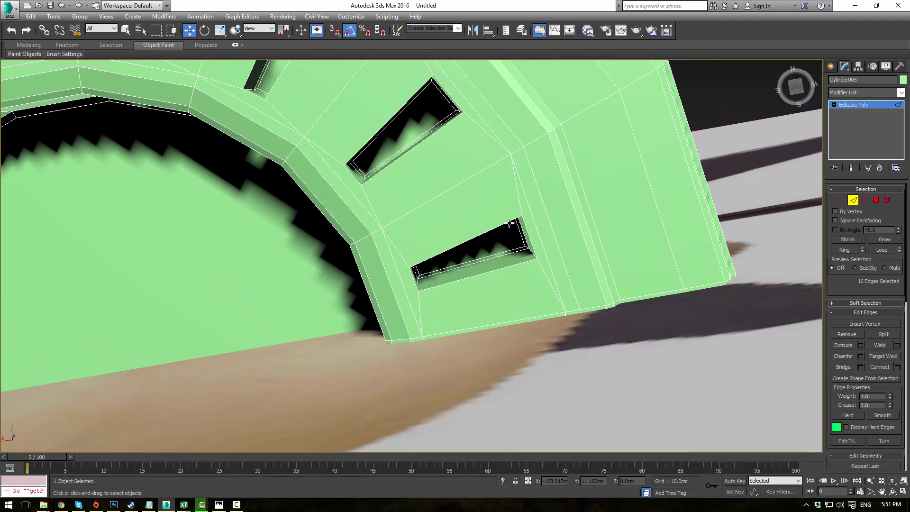
{"action": "left_click", "coordinate": [450, 96], "text": "ctrl"}
{"action": "middle_click_drag", "start_coordinate": [449, 96], "coordinate": [464, 182], "text": "alt"}
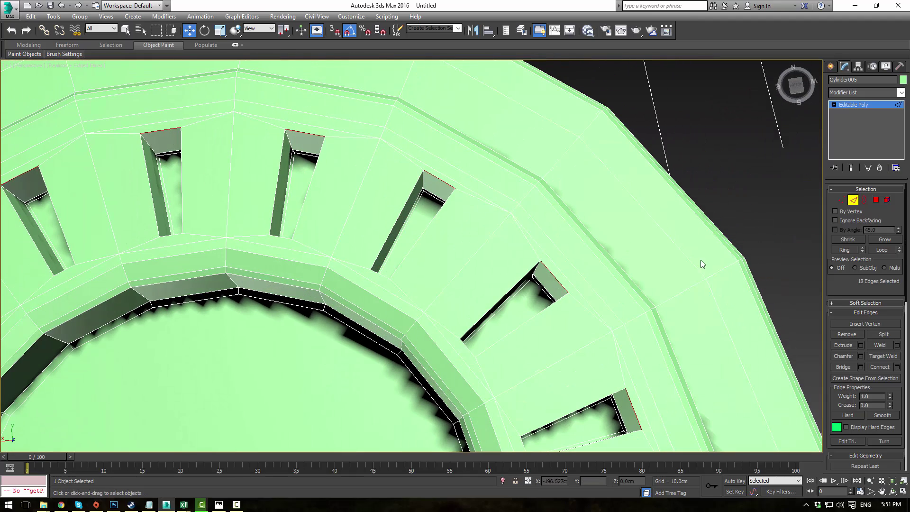
- Extend the selected edges to full edge loops around all the vent slot openings
{"action": "left_click", "coordinate": [844, 249]}
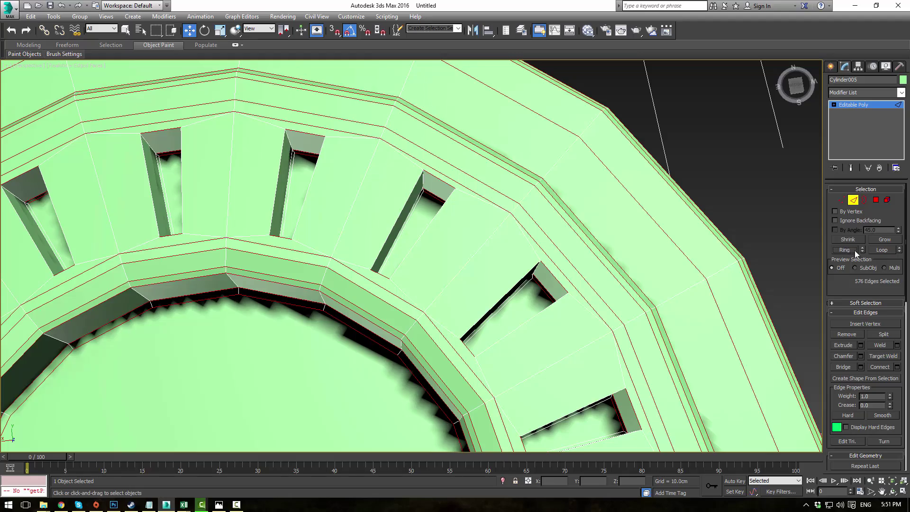
{"action": "key", "text": "ctrl+z"}
{"action": "left_click", "coordinate": [878, 251]}
{"action": "scroll", "coordinate": [569, 243], "scroll_direction": "down", "scroll_amount": 5}
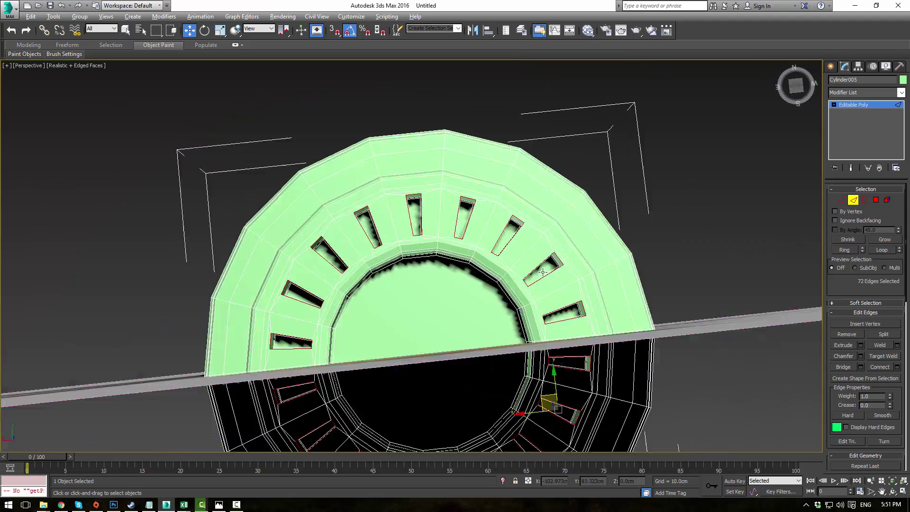
- Try moving the selected slot opening edges vertically in wireframe display, and undo the move
{"action": "middle_click_drag", "start_coordinate": [521, 227], "coordinate": [559, 155], "text": "alt"}
{"action": "middle_click_drag", "start_coordinate": [567, 260], "coordinate": [472, 269], "text": "alt"}
{"action": "key", "text": "F3"}
{"action": "middle_click_drag", "start_coordinate": [485, 189], "coordinate": [475, 209], "text": "alt"}
{"action": "left_click_drag", "start_coordinate": [421, 100], "coordinate": [423, 128]}
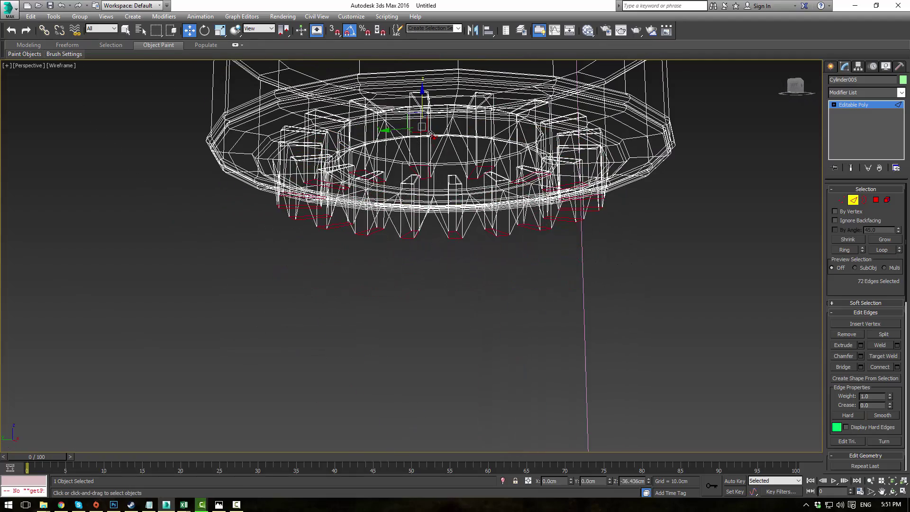
{"action": "key", "text": "ctrl+z"}
{"action": "middle_click_drag", "start_coordinate": [510, 242], "coordinate": [721, 263], "text": "alt"}
{"action": "middle_click_drag", "start_coordinate": [572, 222], "coordinate": [695, 278], "text": "alt"}
{"action": "key", "text": "F3"}
- Chamfer the selected slot opening edges by 0.522 cm with one segment
{"action": "scroll", "coordinate": [543, 162], "scroll_direction": "up", "scroll_amount": 5}
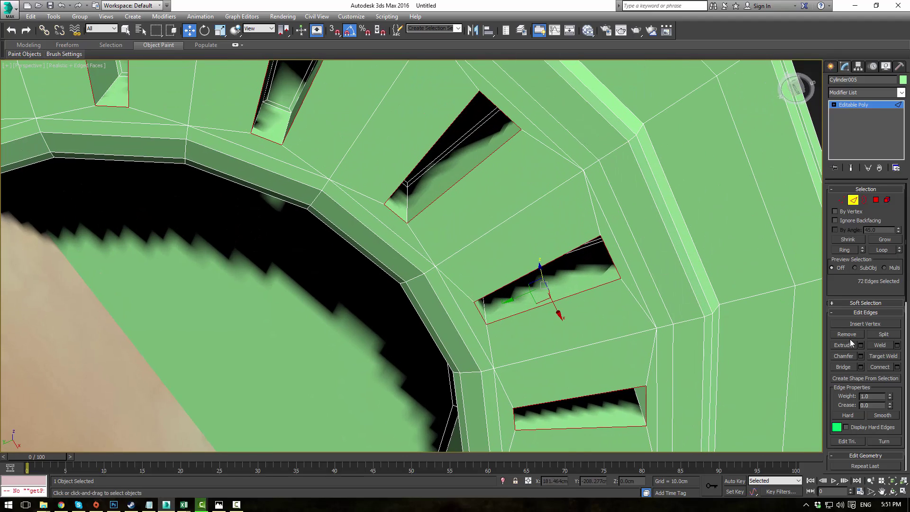
{"action": "left_click", "coordinate": [861, 356]}
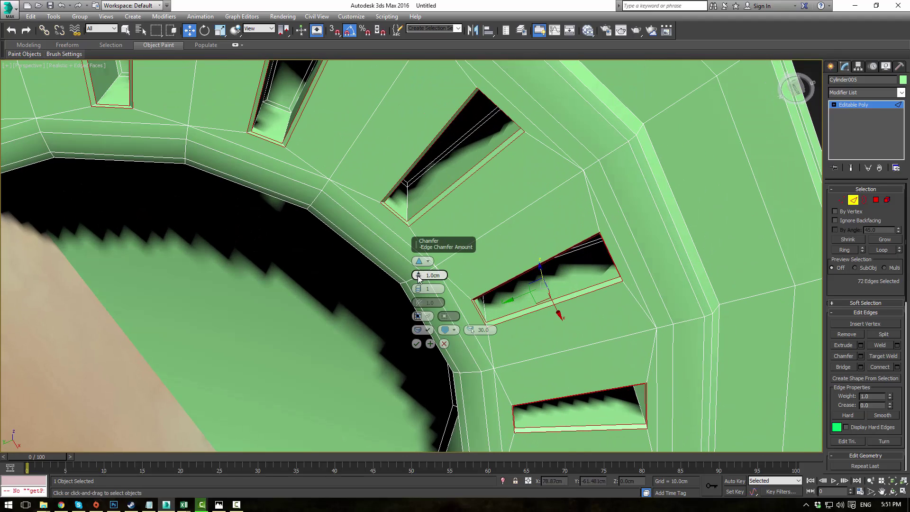
{"action": "left_click_drag", "start_coordinate": [418, 264], "coordinate": [423, 280]}
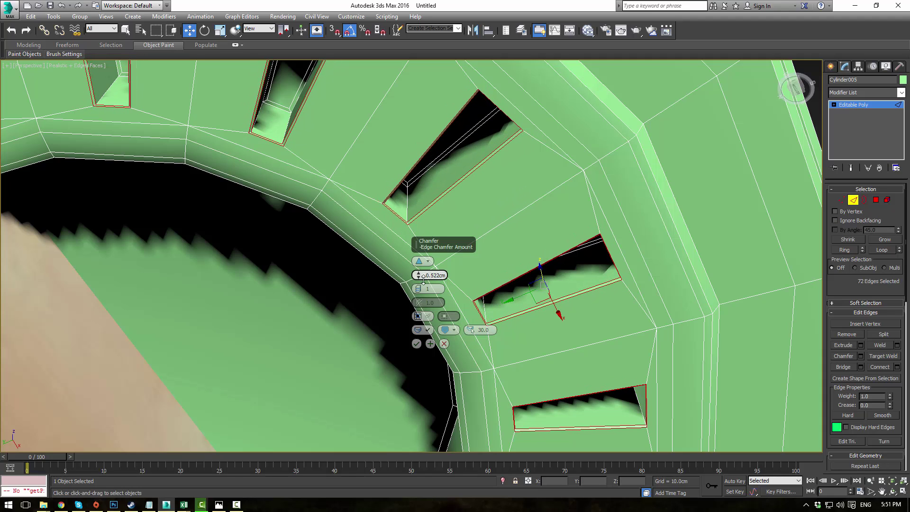
{"action": "left_click", "coordinate": [416, 344]}
- Leave edge editing and add a TurboSmooth modifier with 2 iterations to the motor housing
{"action": "scroll", "coordinate": [429, 342], "scroll_direction": "down", "scroll_amount": 8}
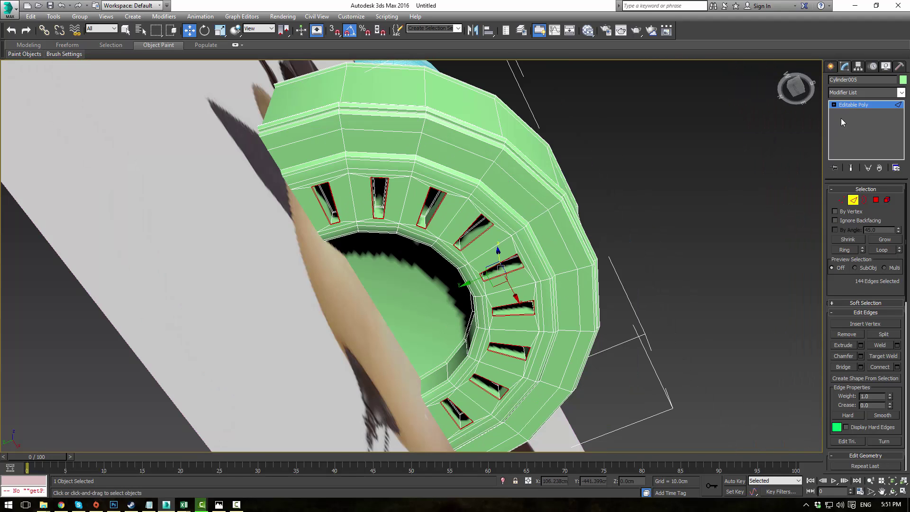
{"action": "left_click", "coordinate": [871, 105]}
{"action": "left_click", "coordinate": [901, 93]}
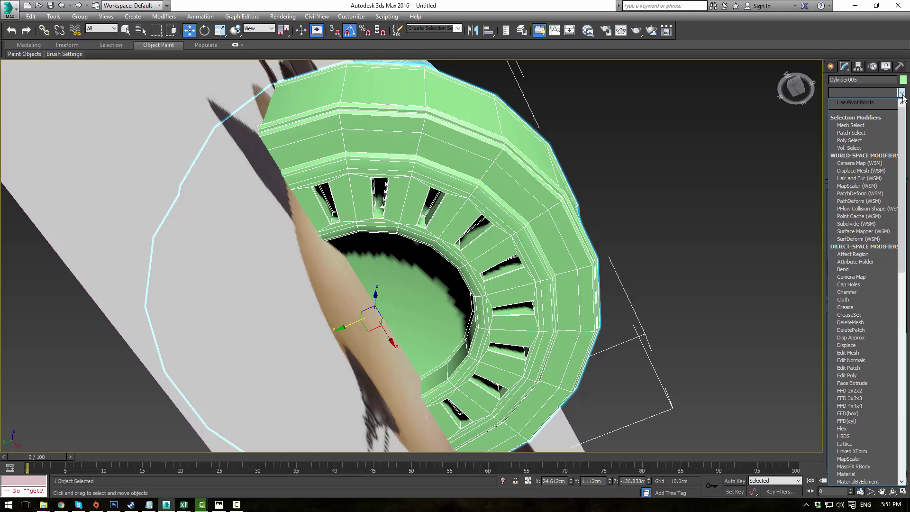
{"action": "type", "text": "tu"}
{"action": "key", "text": "Return"}
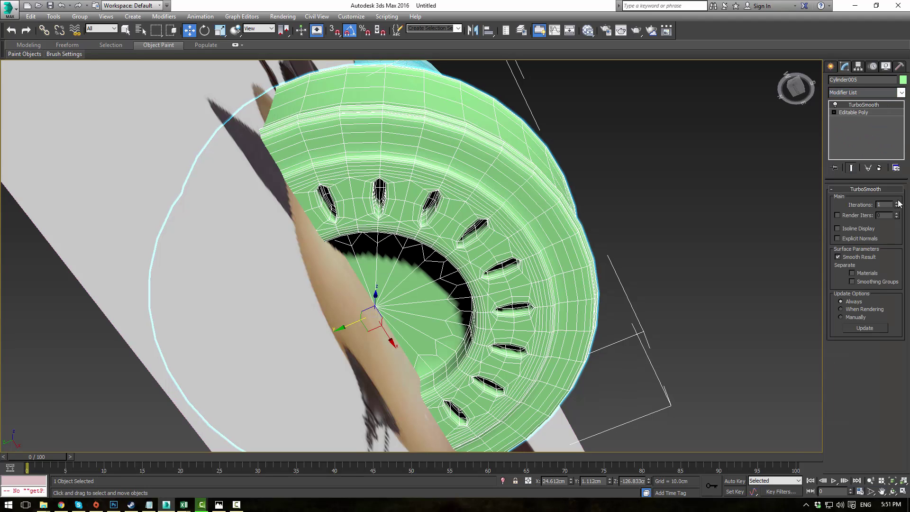
{"action": "left_click", "coordinate": [897, 202]}
- Deselect the housing, turn off the edge display and examine the smoothed slots against the reference fan image
{"action": "left_click", "coordinate": [726, 191]}
{"action": "scroll", "coordinate": [715, 192], "scroll_direction": "down", "scroll_amount": 3}
{"action": "key", "text": "F3"}
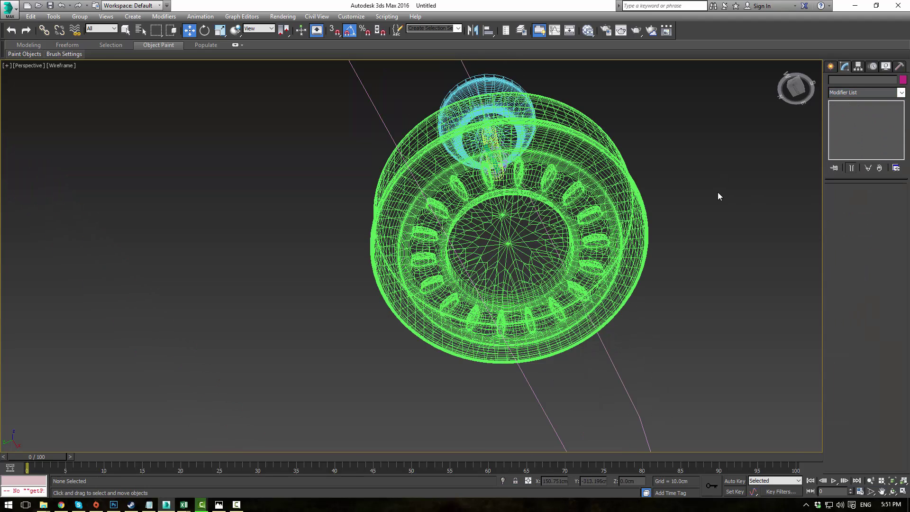
{"action": "key", "text": "F3"}
{"action": "key", "text": "F4"}
{"action": "scroll", "coordinate": [717, 192], "scroll_direction": "down", "scroll_amount": 3}
{"action": "middle_click_drag", "start_coordinate": [717, 192], "coordinate": [647, 189]}
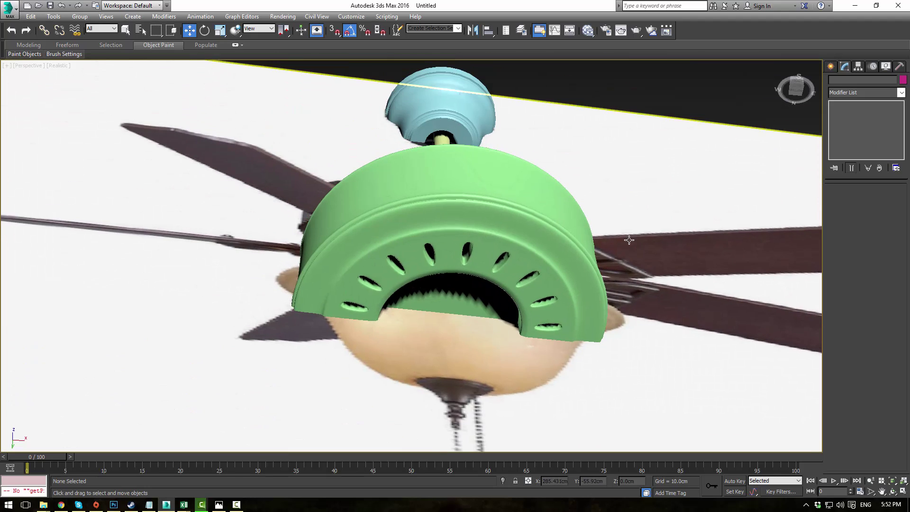
{"action": "middle_click_drag", "start_coordinate": [628, 240], "coordinate": [582, 218], "text": "alt"}
{"action": "middle_click_drag", "start_coordinate": [569, 160], "coordinate": [566, 114], "text": "alt"}
- Select the housing's vertices from the centre out to the slots' narrow ends with a circular region in the Top view
{"action": "left_click", "coordinate": [518, 213]}
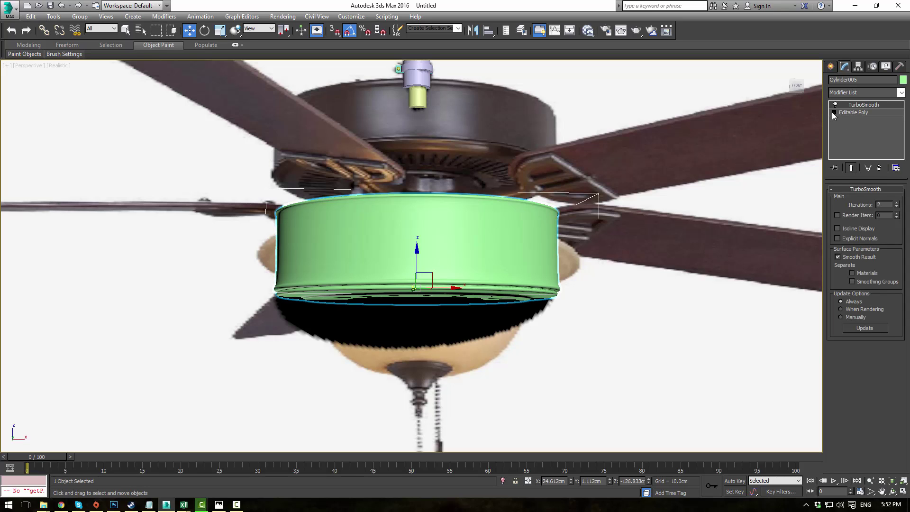
{"action": "left_click", "coordinate": [850, 121]}
{"action": "key", "text": "alt+w"}
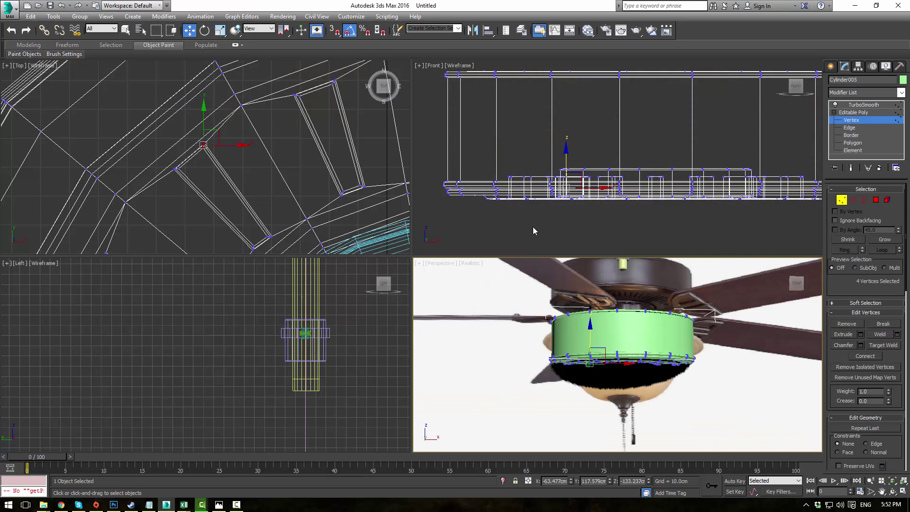
{"action": "middle_click_drag", "start_coordinate": [682, 395], "coordinate": [656, 320], "text": "alt"}
{"action": "scroll", "coordinate": [179, 73], "scroll_direction": "down", "scroll_amount": 6}
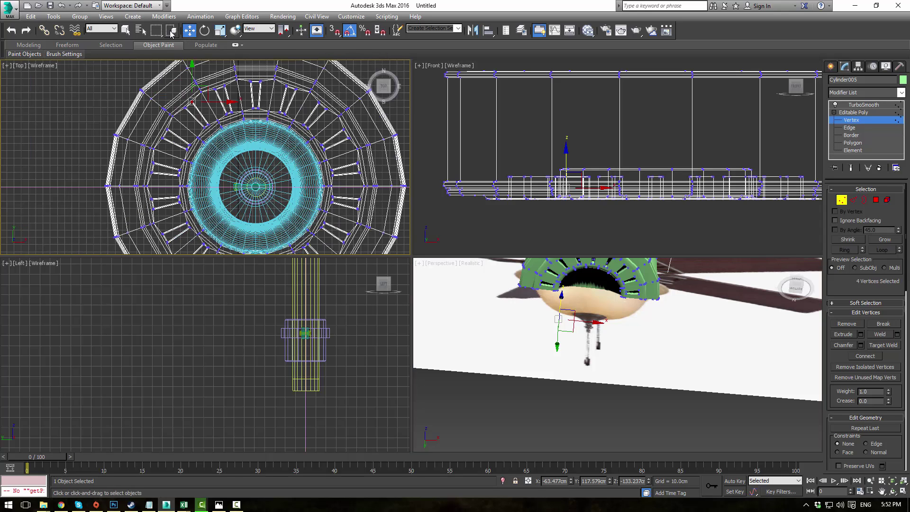
{"action": "left_click_drag", "start_coordinate": [161, 34], "coordinate": [158, 51]}
{"action": "left_click_drag", "start_coordinate": [261, 194], "coordinate": [345, 254]}
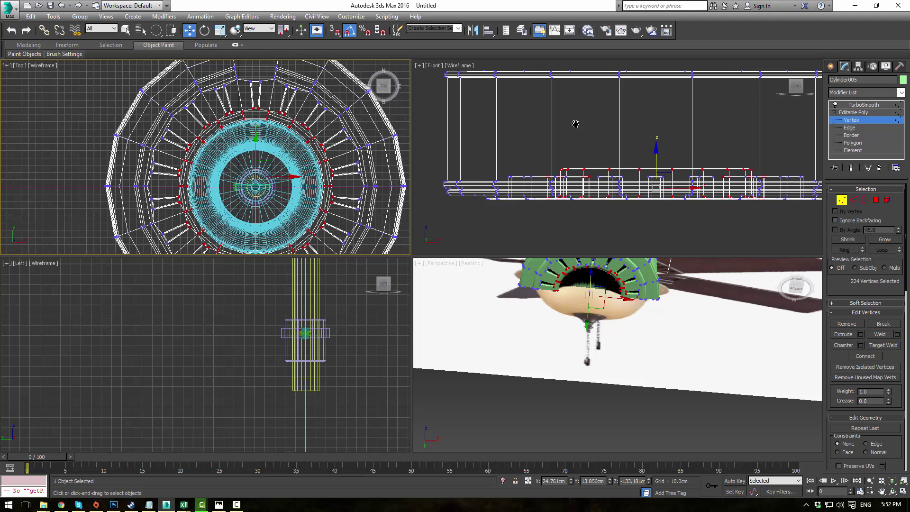
- Deselect the upper recess vertices in the Front view with a rectangular region, keeping only the bottom rim vertices
{"action": "scroll", "coordinate": [561, 143], "scroll_direction": "down", "scroll_amount": 3}
{"action": "scroll", "coordinate": [561, 143], "scroll_direction": "up", "scroll_amount": 2}
{"action": "left_click_drag", "start_coordinate": [483, 107], "coordinate": [489, 126]}
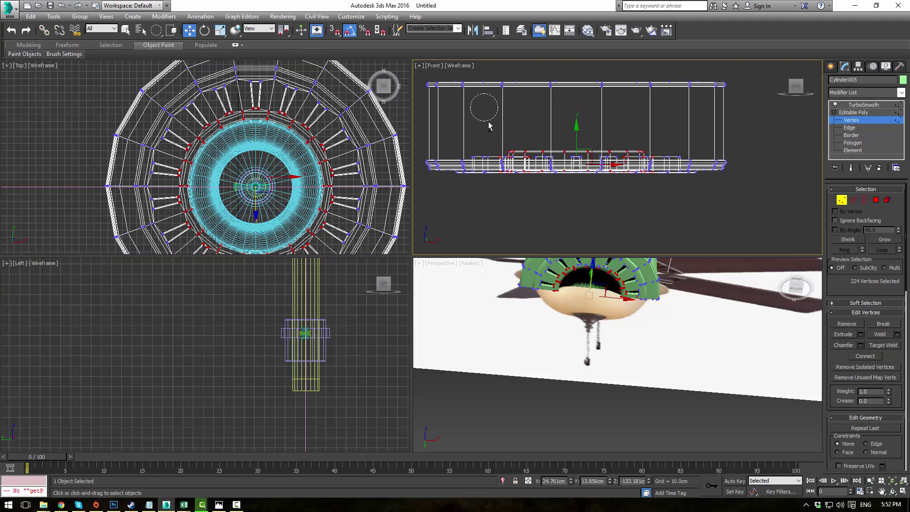
{"action": "left_click_drag", "start_coordinate": [160, 35], "coordinate": [173, 49]}
{"action": "left_click_drag", "start_coordinate": [479, 116], "coordinate": [695, 172]}
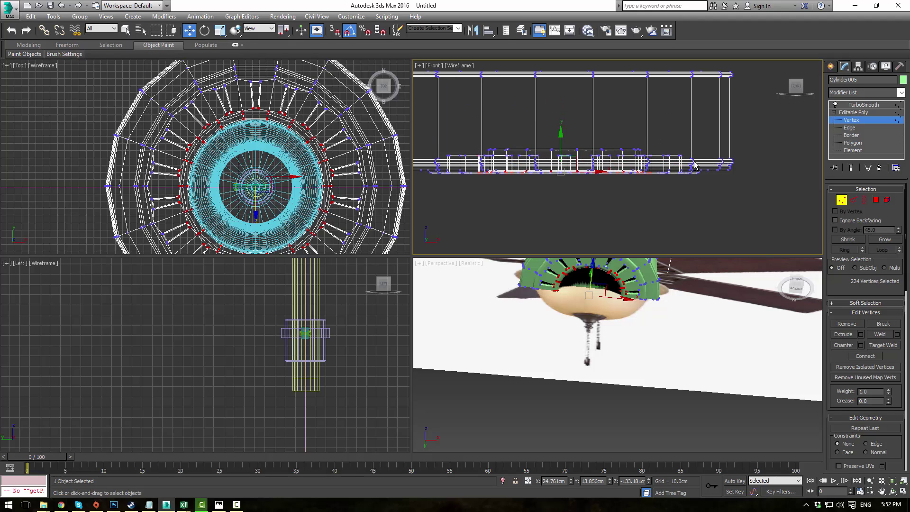
- Move the selected bottom rim vertices straight down in the Front view so the slotted underside slopes toward the centre
{"action": "middle_click_drag", "start_coordinate": [556, 138], "coordinate": [554, 135]}
{"action": "left_click_drag", "start_coordinate": [557, 137], "coordinate": [557, 147]}
{"action": "scroll", "coordinate": [601, 319], "scroll_direction": "up", "scroll_amount": 1}
{"action": "middle_click_drag", "start_coordinate": [601, 319], "coordinate": [599, 330], "text": "alt"}
{"action": "scroll", "coordinate": [593, 288], "scroll_direction": "up", "scroll_amount": 3}
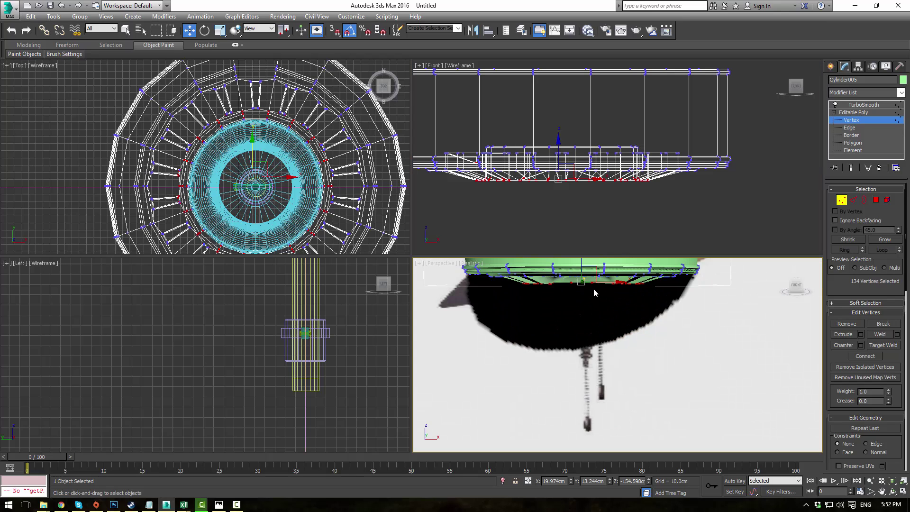
- Undo the last rim vertex move and add the vertices at the slots' narrow inner ends to the selection in the Perspective view
{"action": "middle_click_drag", "start_coordinate": [593, 288], "coordinate": [631, 311], "text": "alt"}
{"action": "scroll", "coordinate": [599, 322], "scroll_direction": "up", "scroll_amount": 5}
{"action": "key", "text": "ctrl+z"}
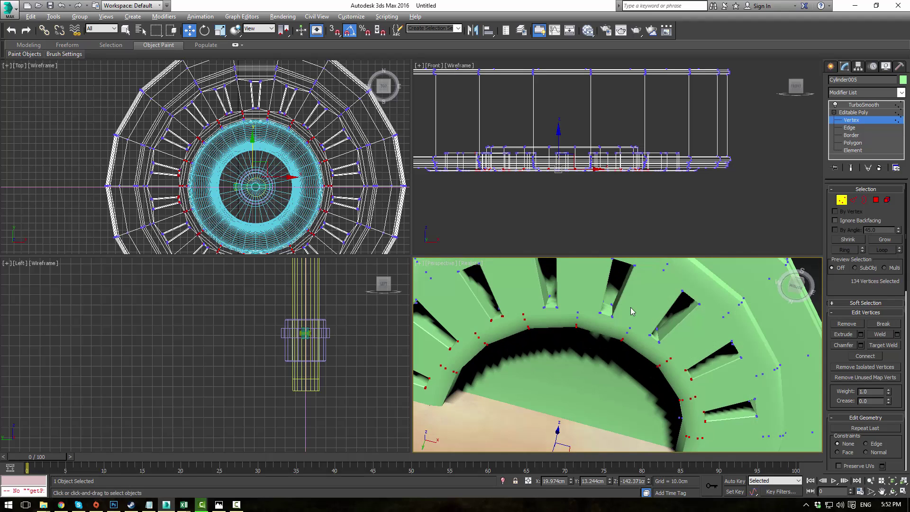
{"action": "left_click_drag", "start_coordinate": [527, 289], "coordinate": [603, 334], "text": "ctrl"}
{"action": "left_click_drag", "start_coordinate": [670, 363], "coordinate": [676, 365], "text": "ctrl"}
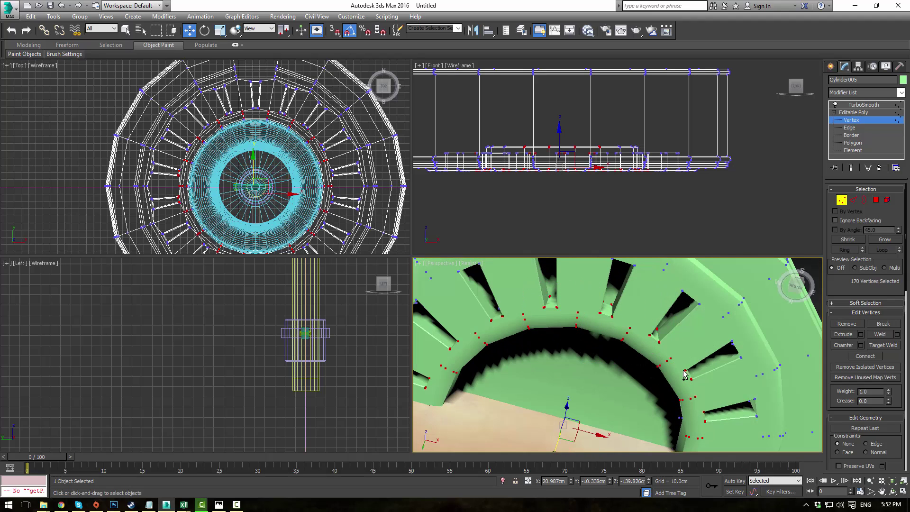
- Deselect the upper recess vertices in the Front view with a rectangular region, keeping the rim and slot-end vertices on the underside
{"action": "scroll", "coordinate": [611, 322], "scroll_direction": "down", "scroll_amount": 3}
{"action": "middle_click_drag", "start_coordinate": [588, 302], "coordinate": [567, 203]}
{"action": "middle_click", "coordinate": [472, 114]}
{"action": "left_click_drag", "start_coordinate": [661, 162], "coordinate": [661, 163], "text": "alt"}
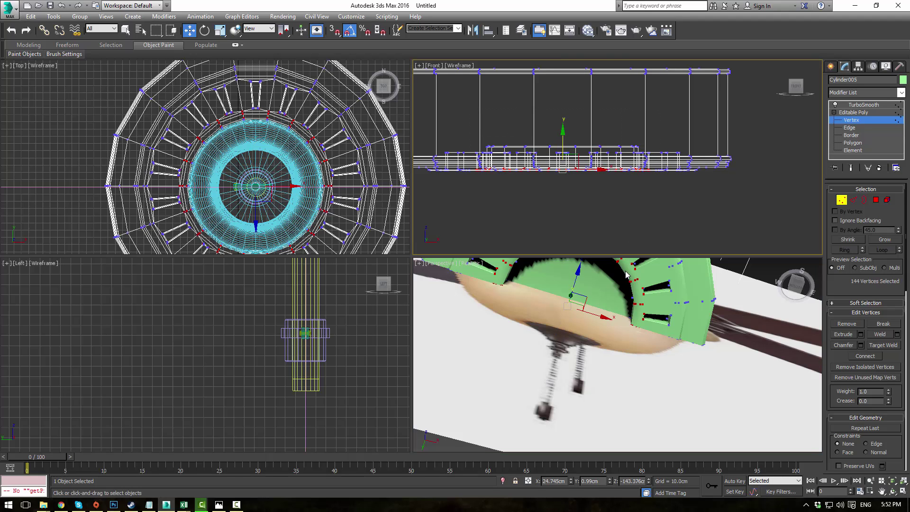
- Lower the selected rim and slot-end vertices straight down in the Front view to a height of about Z -157.4 cm
{"action": "middle_click", "coordinate": [587, 307]}
{"action": "mouse_move", "coordinate": [585, 308]}
{"action": "middle_mouse_down", "text": "alt"}
{"action": "mouse_move", "coordinate": [579, 328]}
{"action": "mouse_move", "coordinate": [590, 299]}
{"action": "middle_mouse_up", "text": "alt"}
{"action": "key", "text": "F3"}
{"action": "middle_click_drag", "start_coordinate": [589, 299], "coordinate": [582, 329], "text": "alt"}
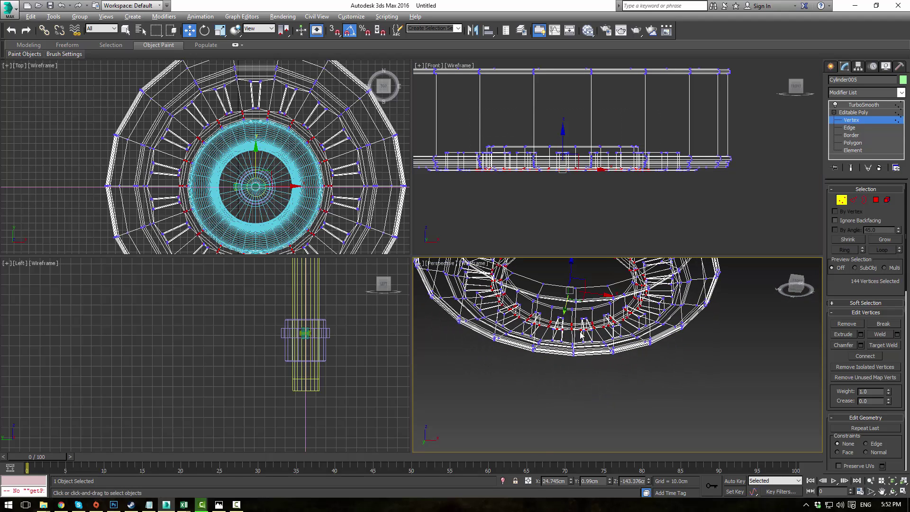
{"action": "scroll", "coordinate": [566, 286], "scroll_direction": "down", "scroll_amount": 3}
{"action": "mouse_move", "coordinate": [571, 295]}
{"action": "left_mouse_down"}
{"action": "mouse_move", "coordinate": [573, 319]}
{"action": "mouse_move", "coordinate": [576, 294]}
{"action": "left_mouse_up"}
{"action": "key", "text": "ctrl+z"}
{"action": "middle_click", "coordinate": [560, 151]}
{"action": "left_click_drag", "start_coordinate": [562, 139], "coordinate": [564, 151]}
- Leave vertex editing, deselect the housing and restore the shaded Perspective display to check the sloped underside against the reference
{"action": "left_click", "coordinate": [850, 114]}
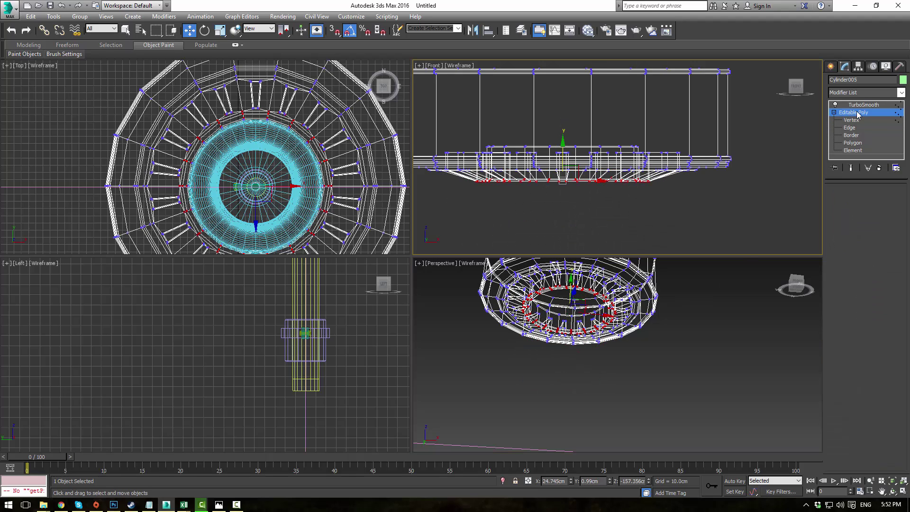
{"action": "left_click", "coordinate": [671, 313]}
{"action": "key", "text": "F3"}
{"action": "middle_click_drag", "start_coordinate": [648, 311], "coordinate": [643, 393], "text": "alt"}
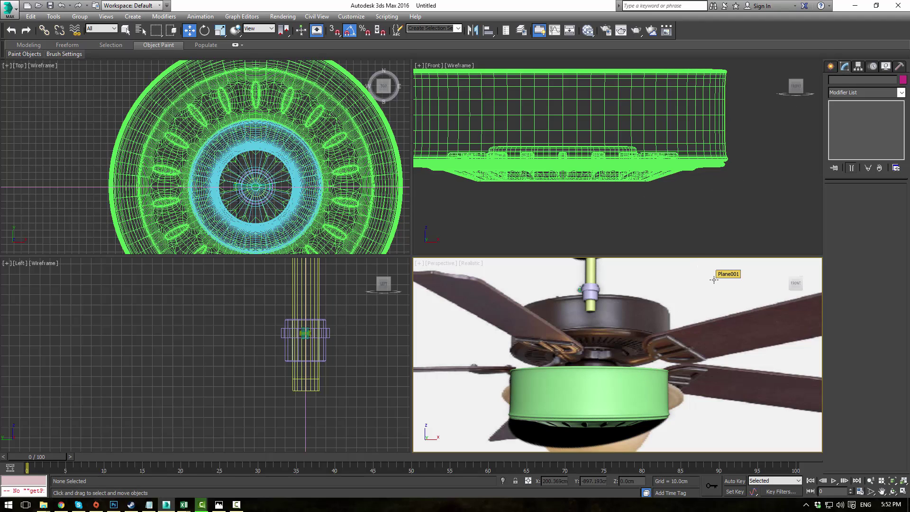
{"action": "left_click", "coordinate": [833, 67]}
{"action": "left_click", "coordinate": [846, 147]}
{"action": "scroll", "coordinate": [330, 131], "scroll_direction": "down", "scroll_amount": 2}
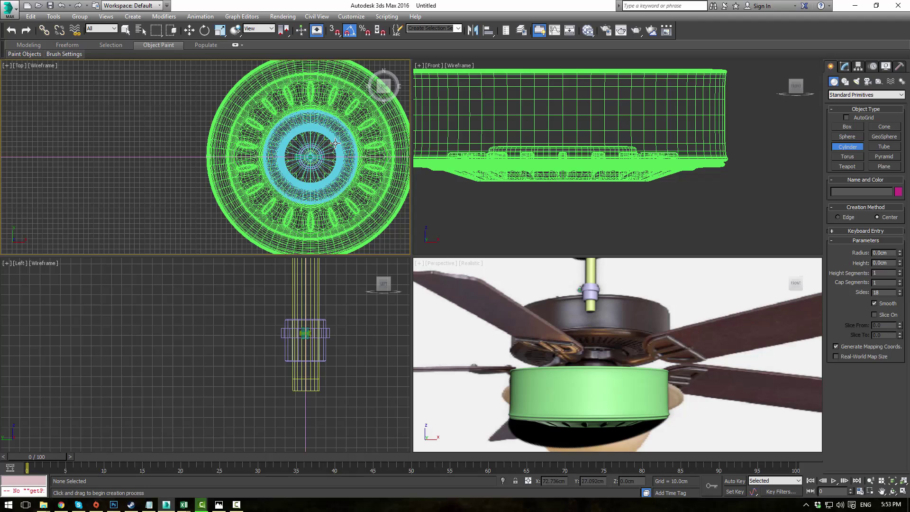
{"action": "scroll", "coordinate": [256, 156], "scroll_direction": "up", "scroll_amount": 2}
{"action": "middle_click_drag", "start_coordinate": [317, 151], "coordinate": [270, 147]}
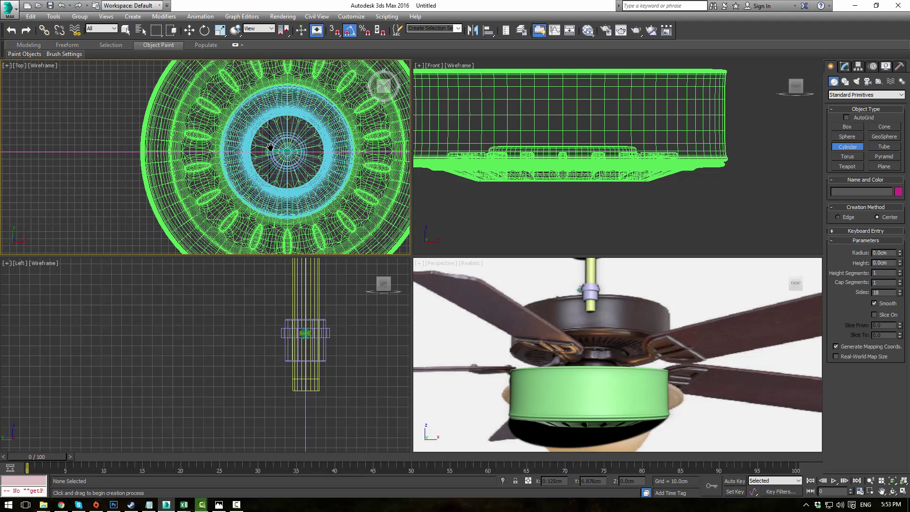
{"action": "left_click_drag", "start_coordinate": [286, 152], "coordinate": [287, 217]}
{"action": "right_click", "coordinate": [287, 217]}
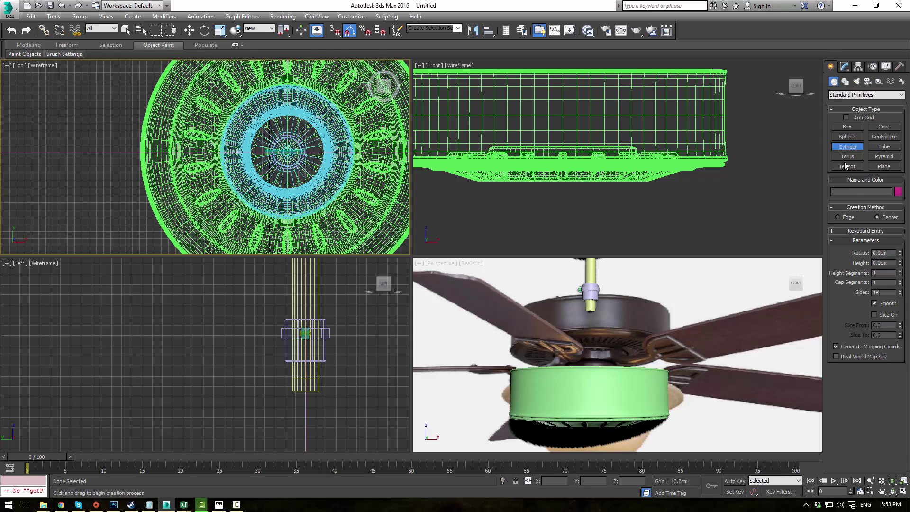
- Draw a tube centred on the fan axis in the Top view, with radii about 92.3 and 83.2 cm and height about -11.8 cm
{"action": "left_click", "coordinate": [881, 148]}
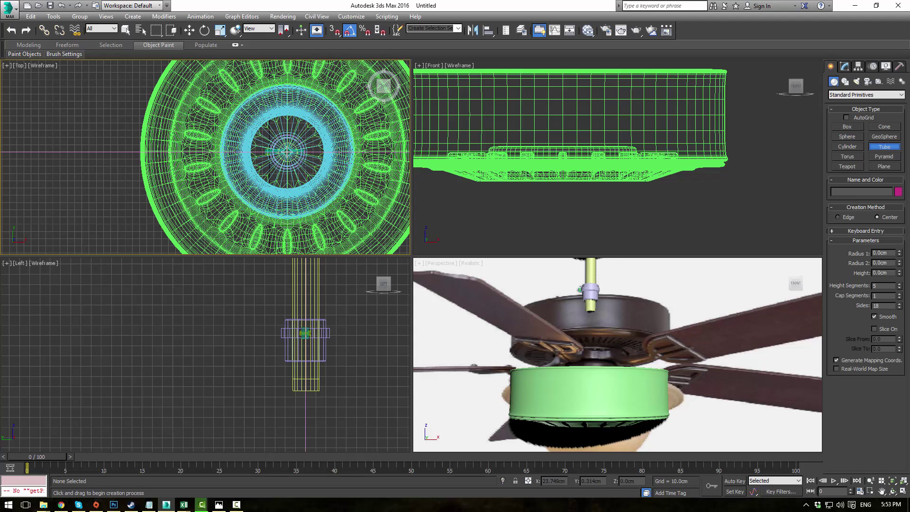
{"action": "left_click_drag", "start_coordinate": [287, 151], "coordinate": [282, 218]}
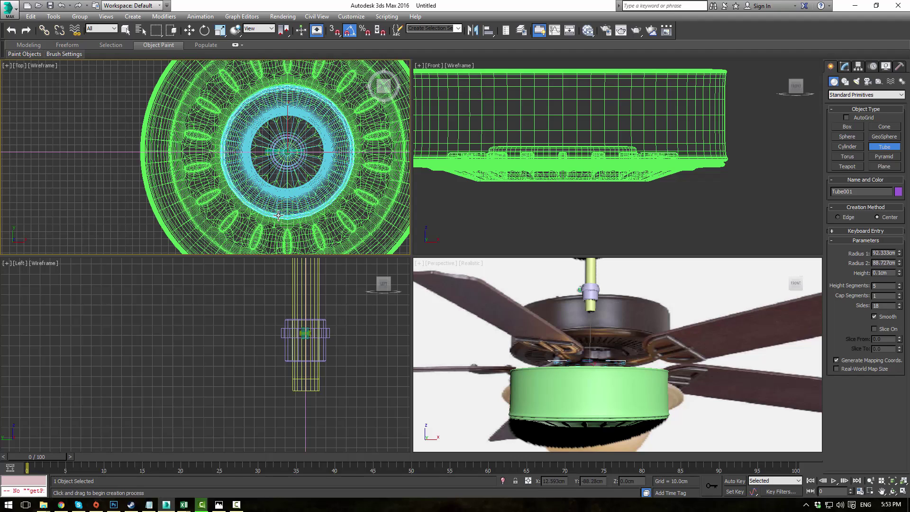
{"action": "left_click", "coordinate": [276, 217]}
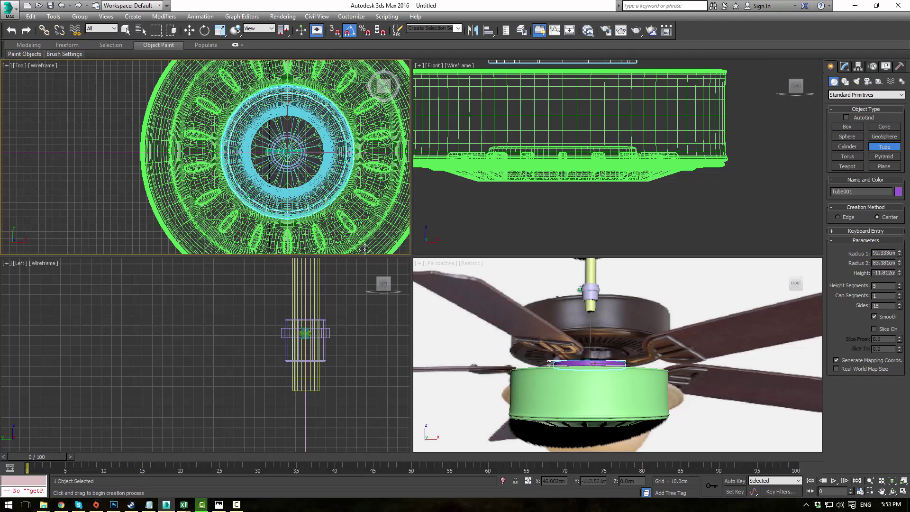
- Move the tube straight down to just below the housing's slotted underside, at about Z -165.4 cm
{"action": "scroll", "coordinate": [623, 359], "scroll_direction": "up", "scroll_amount": 3}
{"action": "key", "text": "w"}
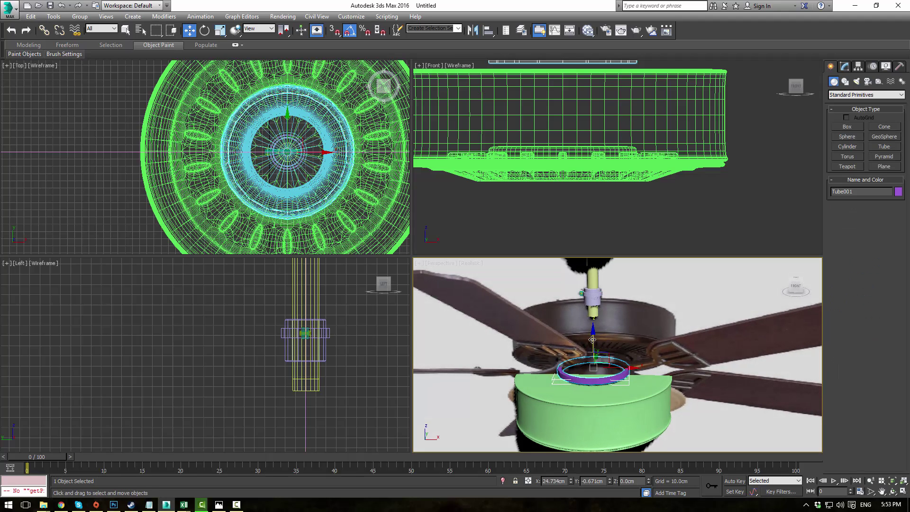
{"action": "left_click_drag", "start_coordinate": [593, 351], "coordinate": [595, 448]}
{"action": "middle_click_drag", "start_coordinate": [618, 429], "coordinate": [589, 354], "text": "alt"}
{"action": "scroll", "coordinate": [627, 395], "scroll_direction": "up", "scroll_amount": 4}
{"action": "left_click_drag", "start_coordinate": [588, 353], "coordinate": [588, 277]}
- Turn on slicing for the tube and set its Slice From angle to -268
{"action": "left_click", "coordinate": [844, 66]}
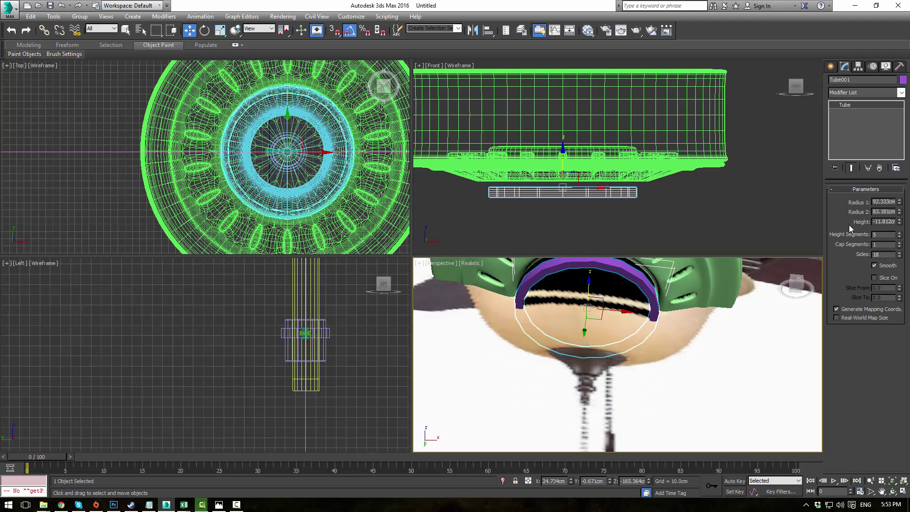
{"action": "left_click", "coordinate": [874, 278]}
{"action": "left_click_drag", "start_coordinate": [900, 292], "coordinate": [848, 50]}
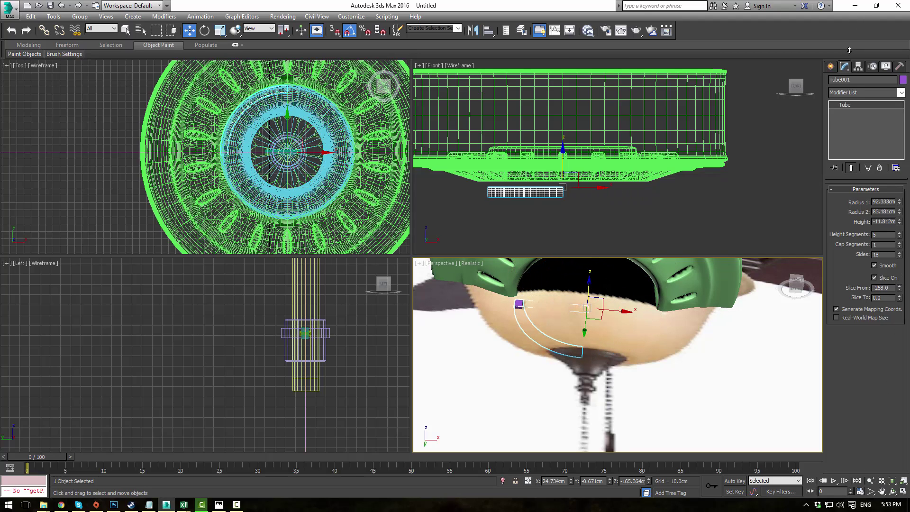
- Switch to the Calculator, compute 360 divided by 5 and close it
{"action": "key", "text": "super"}
{"action": "type", "text": "calc"}
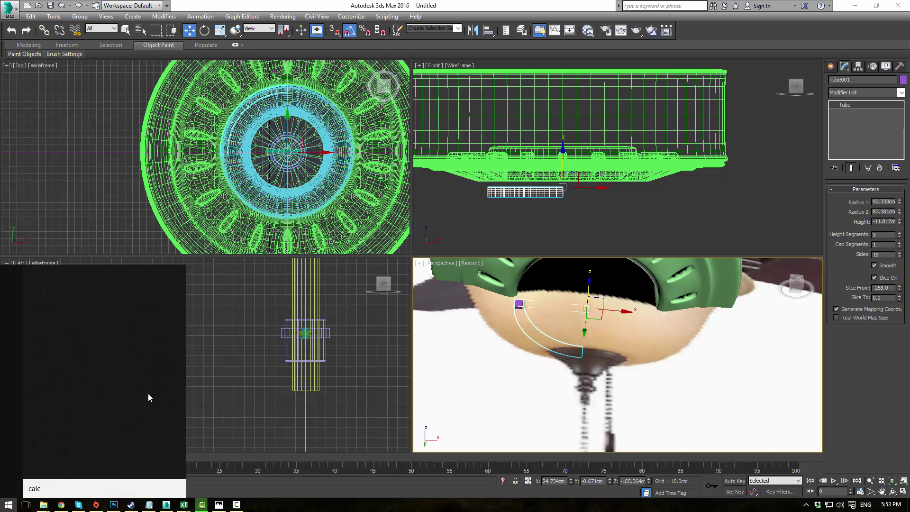
{"action": "key", "text": "Return"}
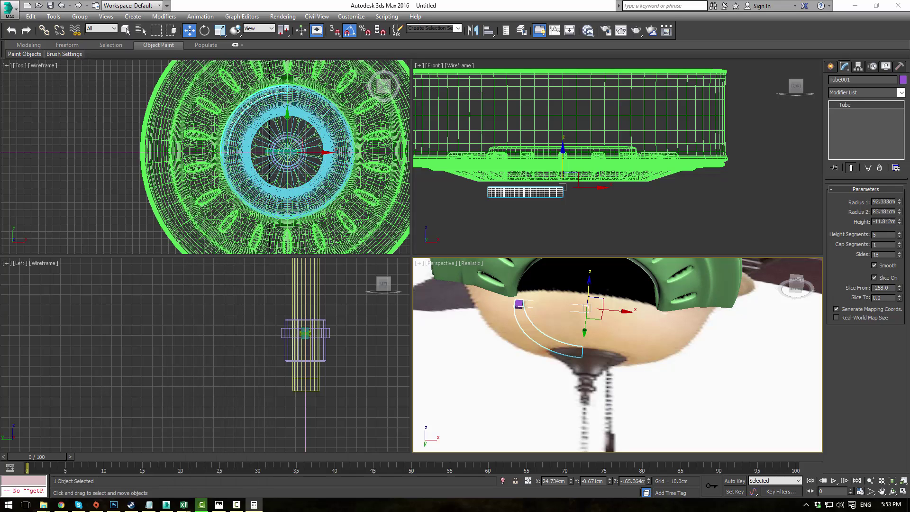
{"action": "type", "text": "360"}
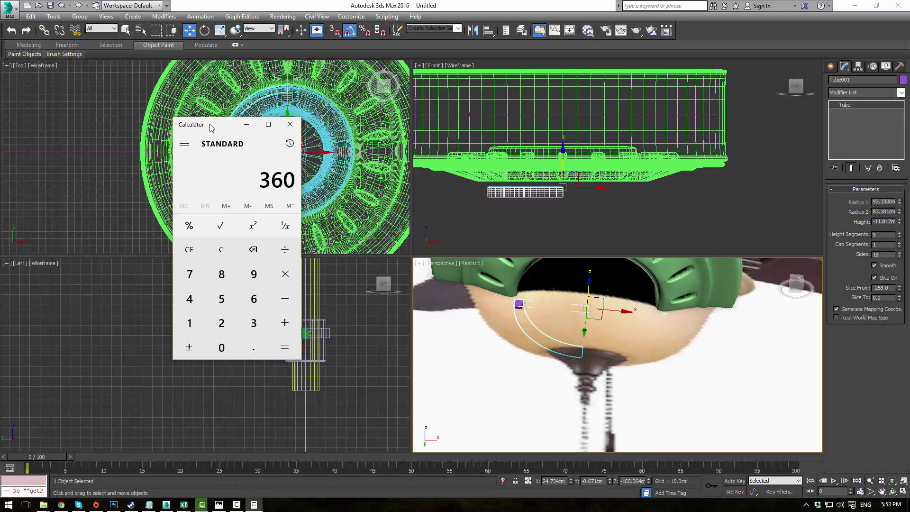
{"action": "type", "text": "/5"}
{"action": "key", "text": "Return"}
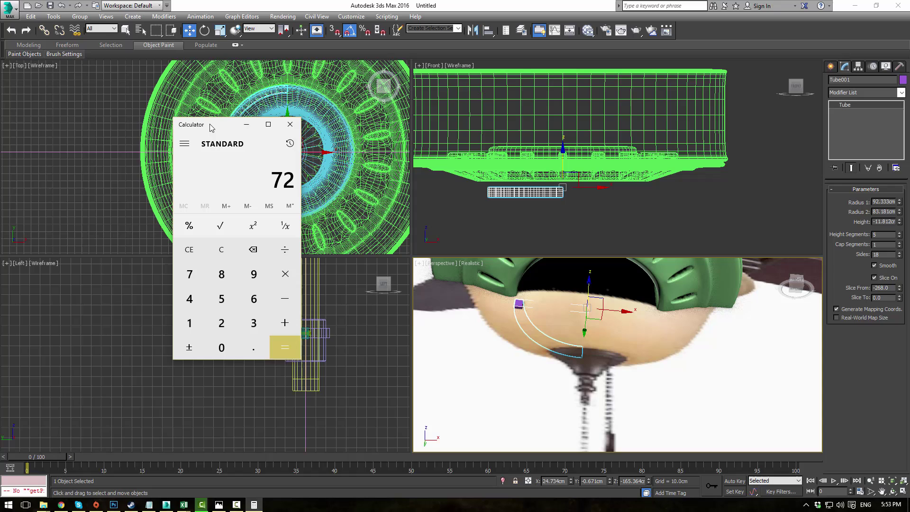
{"action": "left_click", "coordinate": [290, 125]}
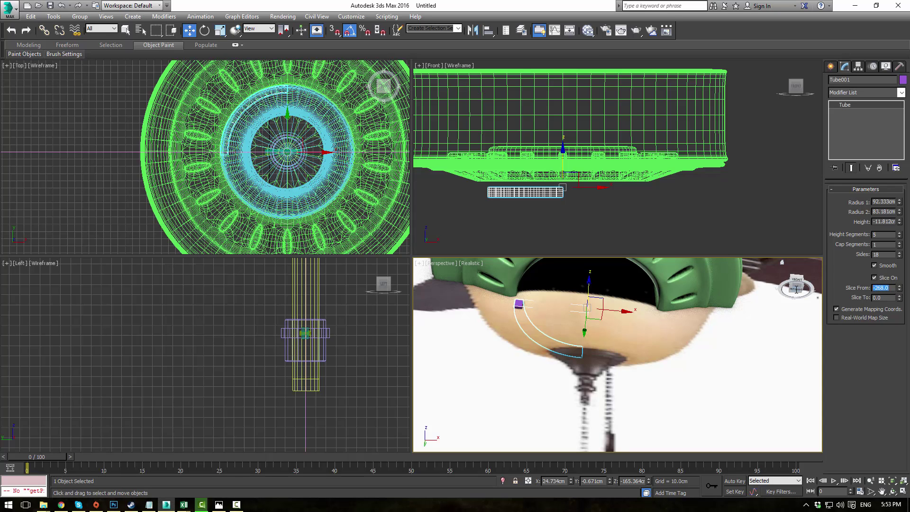
- Set the tube's Slice From angle to 72 and examine the arc segment from below
{"action": "type", "text": "72"}
{"action": "key", "text": "Return"}
{"action": "middle_click_drag", "start_coordinate": [631, 357], "coordinate": [682, 326], "text": "alt"}
{"action": "scroll", "coordinate": [682, 326], "scroll_direction": "up", "scroll_amount": 3}
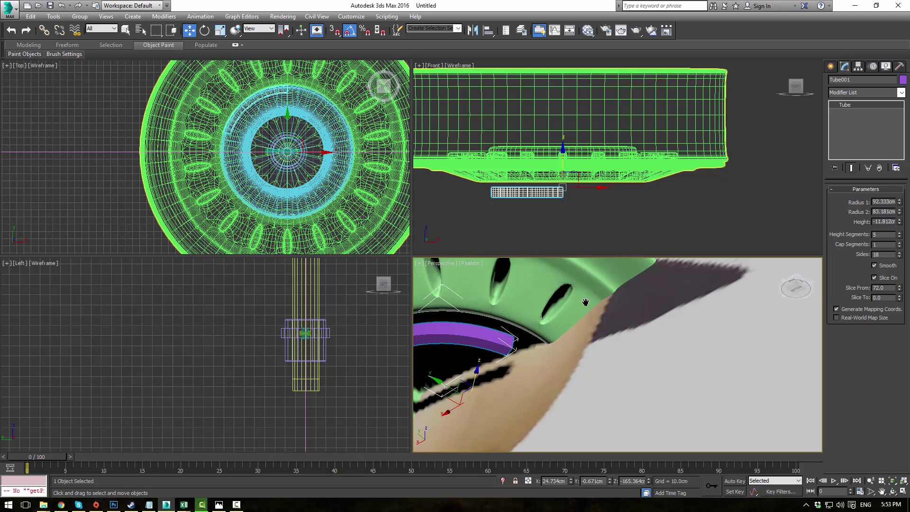
{"action": "middle_click_drag", "start_coordinate": [586, 302], "coordinate": [647, 301], "text": "alt"}
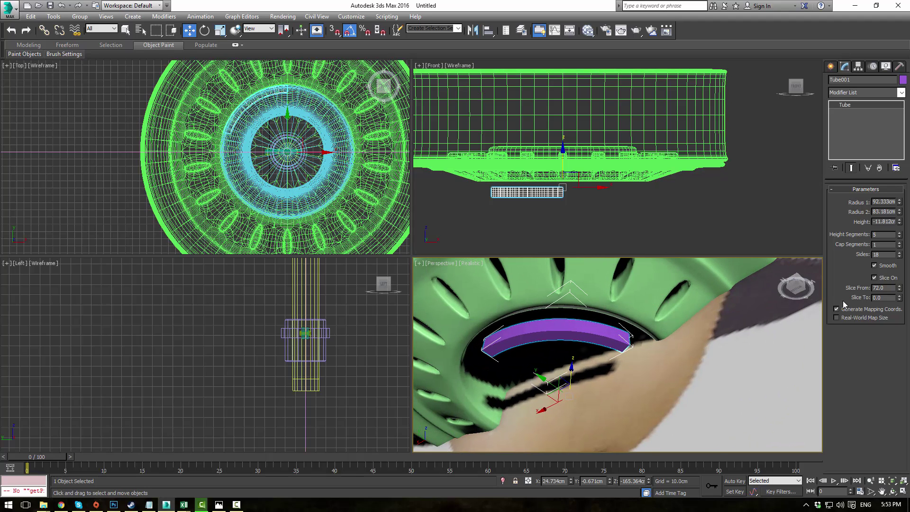
- Set the tube's Slice From angle to 70 and, with the edges displayed, reduce its sides to 5
{"action": "double_click", "coordinate": [893, 288]}
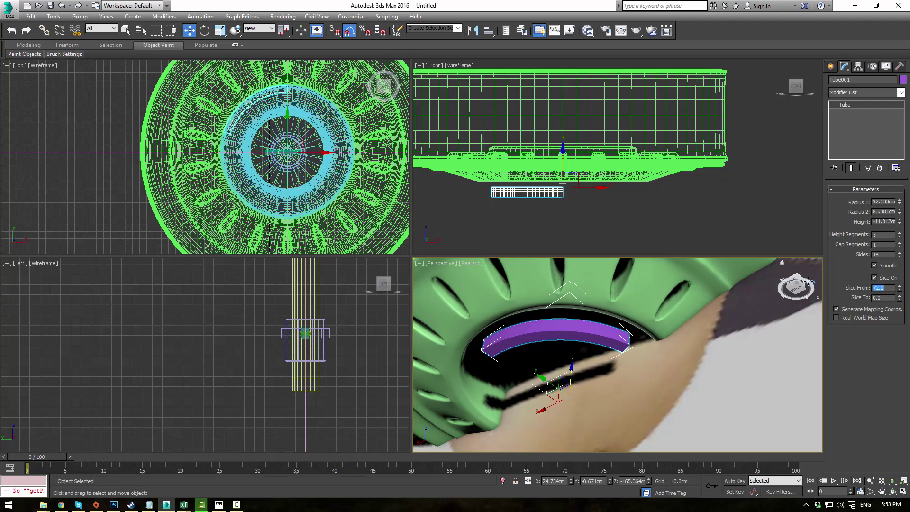
{"action": "type", "text": "70"}
{"action": "key", "text": "Return"}
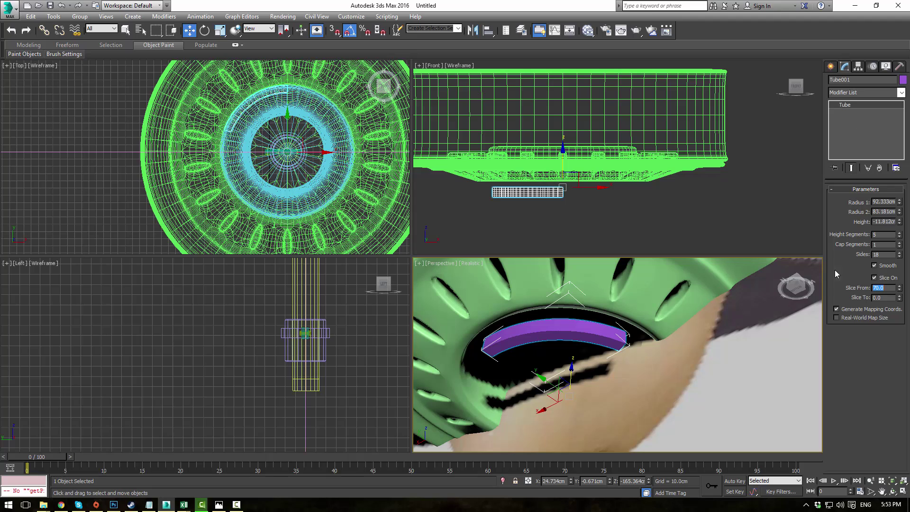
{"action": "key", "text": "F4"}
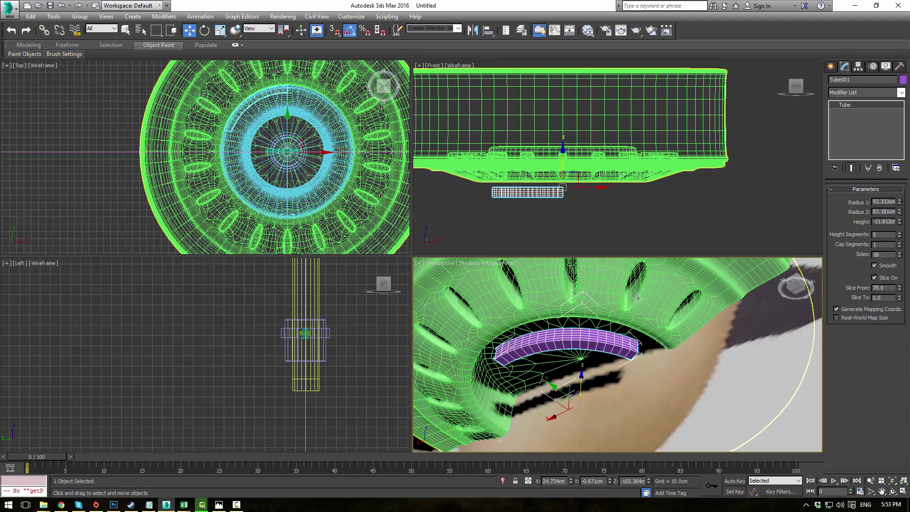
{"action": "mouse_move", "coordinate": [898, 256]}
{"action": "left_mouse_down"}
{"action": "mouse_move", "coordinate": [896, 265]}
{"action": "mouse_move", "coordinate": [900, 254]}
{"action": "left_mouse_up"}
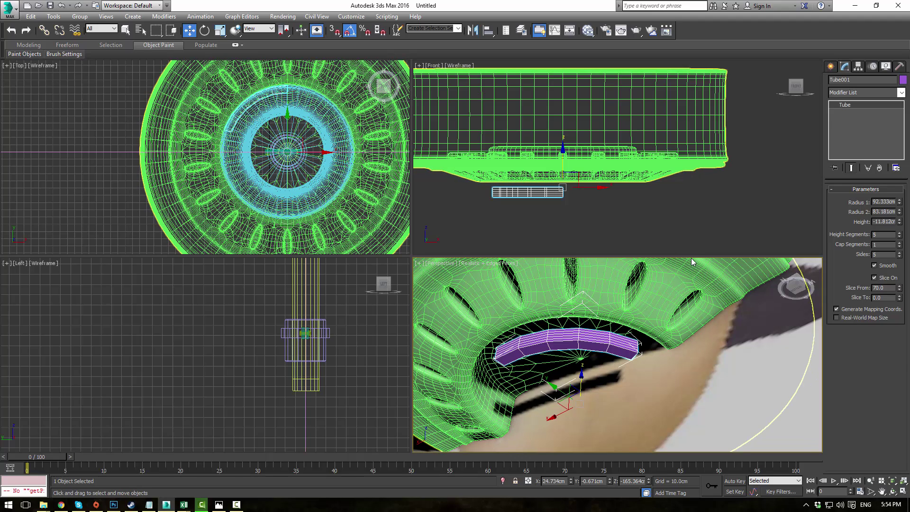
- Try converting the tube segment to an editable poly and undo the conversion
{"action": "left_click", "coordinate": [673, 254]}
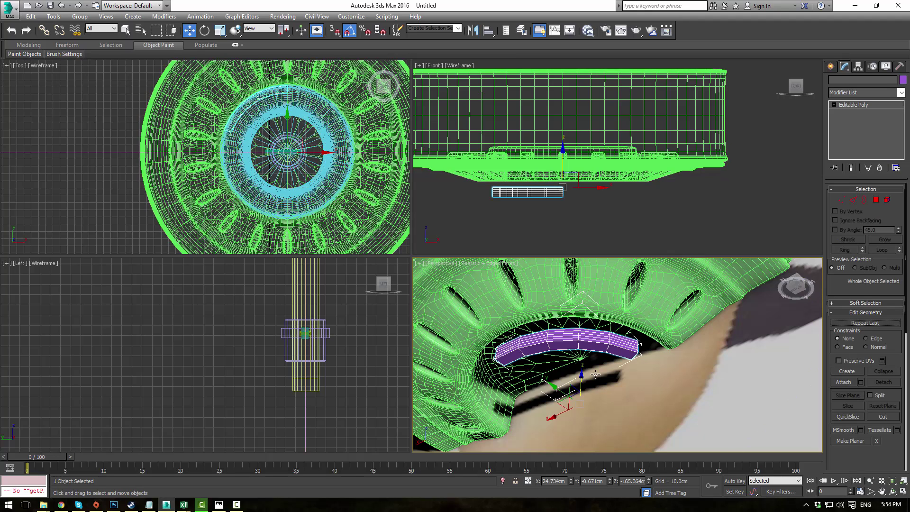
{"action": "middle_click_drag", "start_coordinate": [599, 372], "coordinate": [602, 371], "text": "alt"}
{"action": "key", "text": "ctrl+z"}
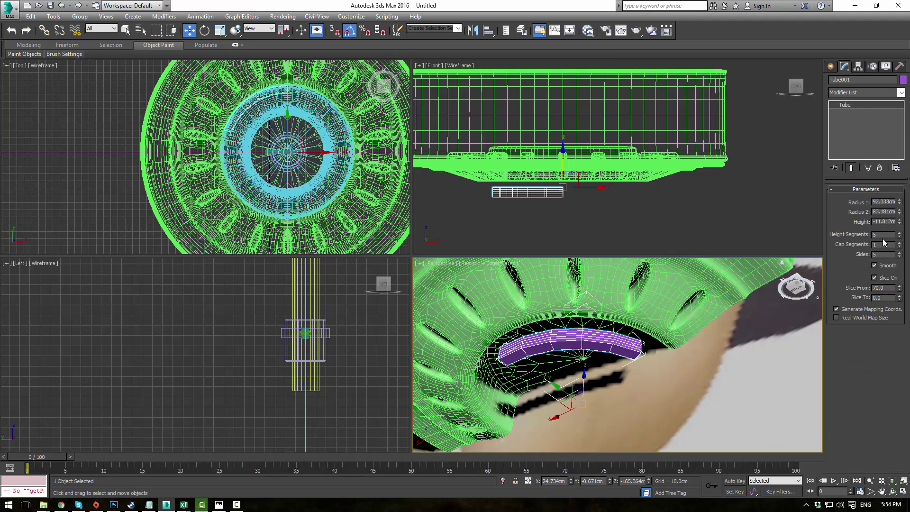
- Reduce the tube segment's height segments to 1 and convert it to an editable poly
{"action": "right_click", "coordinate": [899, 236]}
{"action": "key", "text": "ctrl+e"}
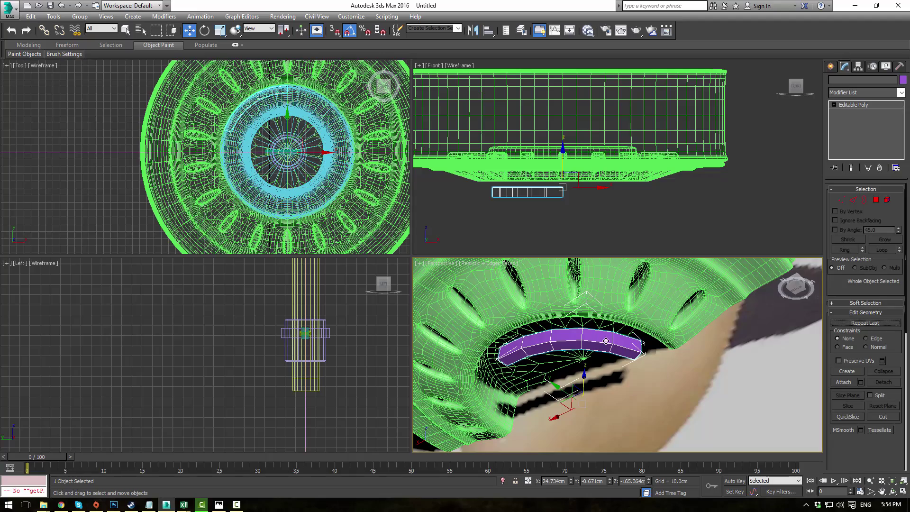
- Select the arc's middle outer-side polygon together with the three middle polygons on its underside
{"action": "middle_click_drag", "start_coordinate": [609, 334], "coordinate": [731, 316], "text": "alt"}
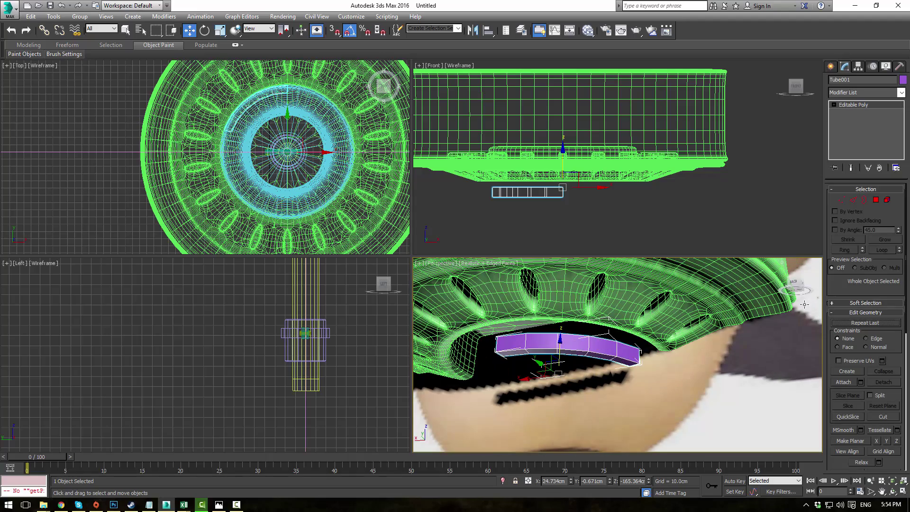
{"action": "left_click", "coordinate": [876, 200]}
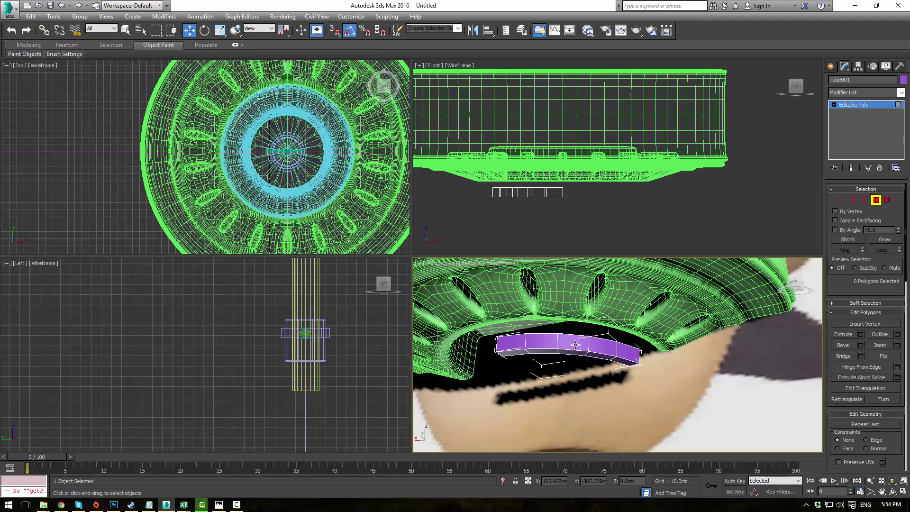
{"action": "left_click", "coordinate": [576, 344]}
{"action": "mouse_move", "coordinate": [575, 345]}
{"action": "middle_mouse_down", "text": "alt"}
{"action": "mouse_move", "coordinate": [608, 337]}
{"action": "mouse_move", "coordinate": [575, 346]}
{"action": "middle_mouse_up", "text": "alt"}
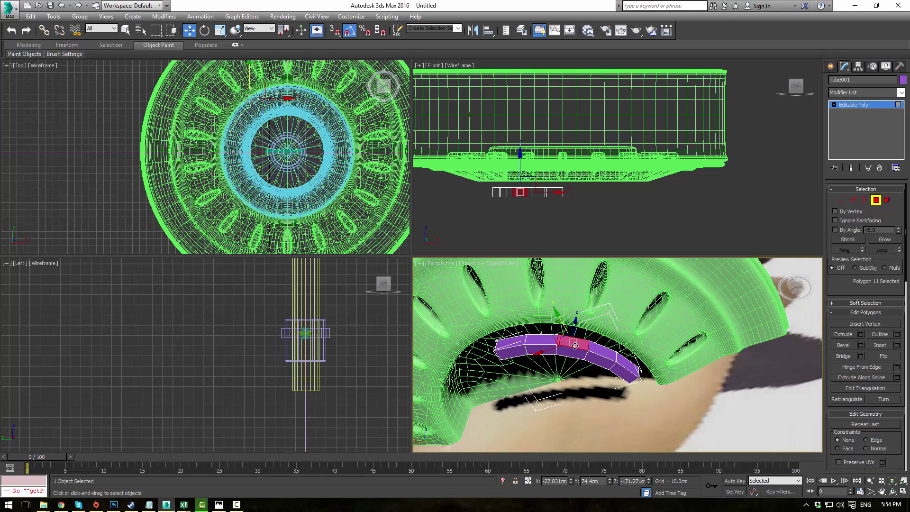
{"action": "left_click", "coordinate": [540, 347], "text": "ctrl"}
{"action": "left_click", "coordinate": [572, 352], "text": "ctrl"}
{"action": "left_click", "coordinate": [600, 361], "text": "ctrl"}
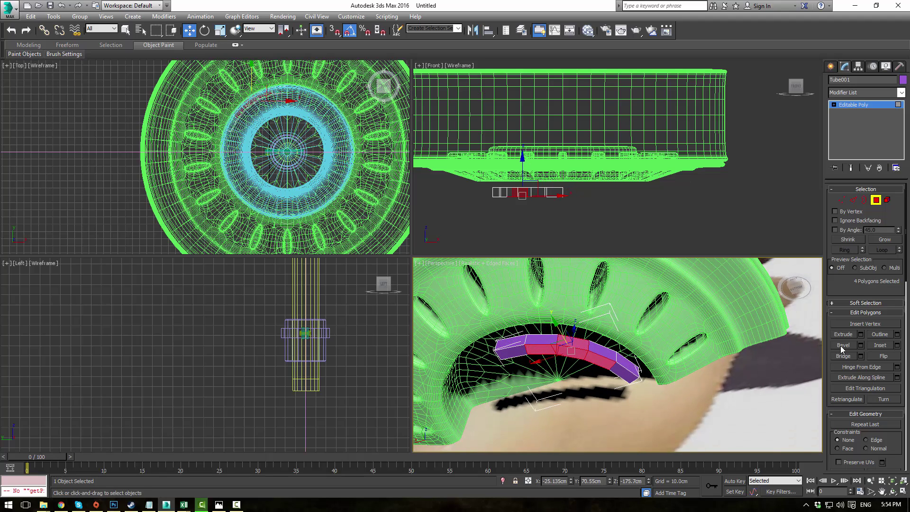
- Try to extrude the four selected arc polygons and undo the extrusion
{"action": "left_click", "coordinate": [843, 334]}
{"action": "left_click_drag", "start_coordinate": [570, 356], "coordinate": [574, 328]}
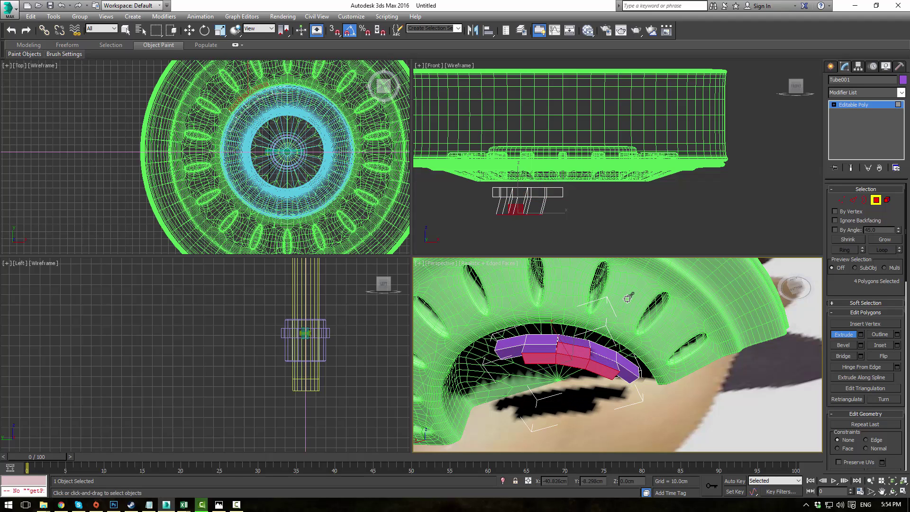
{"action": "key", "text": "ctrl+z"}
{"action": "middle_click_drag", "start_coordinate": [626, 326], "coordinate": [574, 340], "text": "alt"}
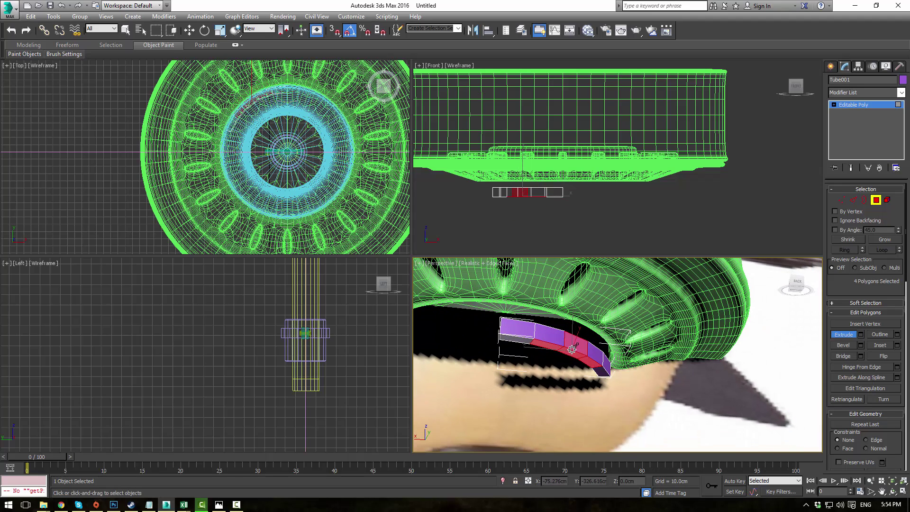
{"action": "left_click_drag", "start_coordinate": [571, 349], "coordinate": [591, 315]}
{"action": "key", "text": "ctrl+z"}
{"action": "key", "text": "w"}
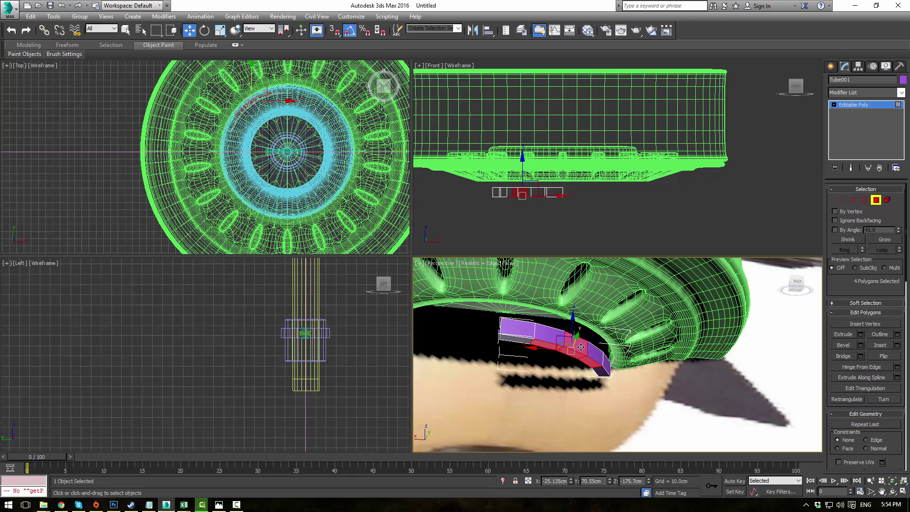
- Extrude the four selected arc polygons along their local normals with a height of 11.917 cm
{"action": "left_click", "coordinate": [859, 334]}
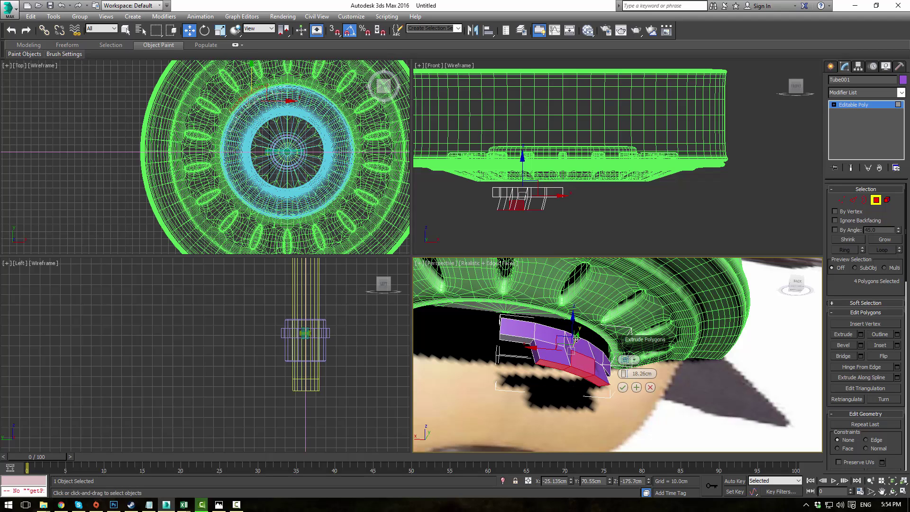
{"action": "left_click", "coordinate": [625, 359]}
{"action": "left_click", "coordinate": [668, 376]}
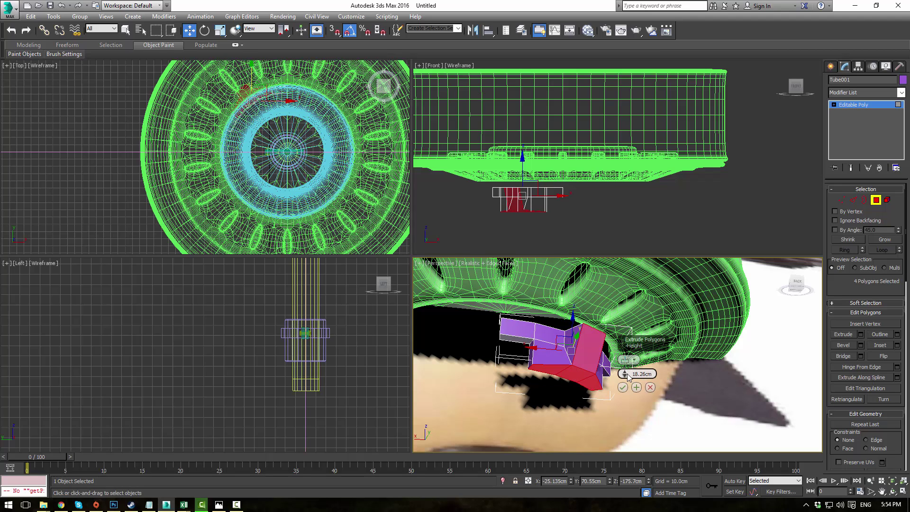
{"action": "left_click_drag", "start_coordinate": [624, 374], "coordinate": [634, 390]}
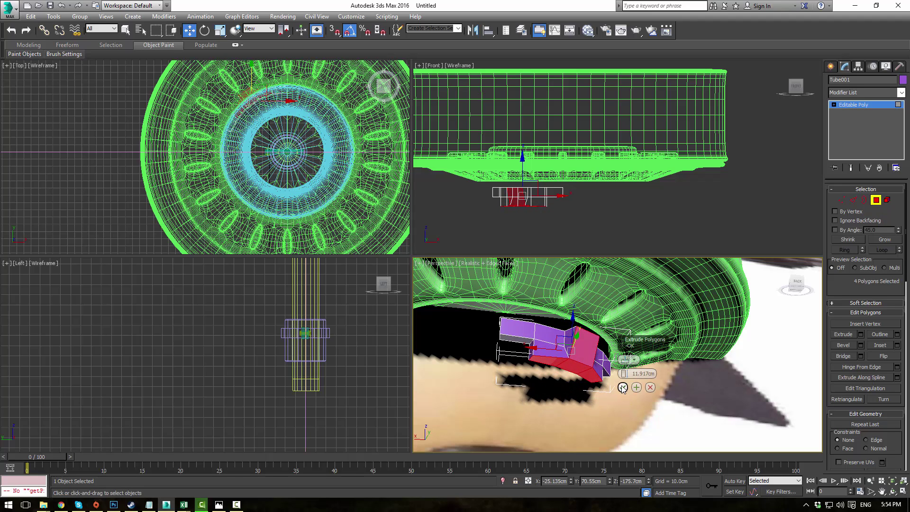
{"action": "left_click", "coordinate": [622, 387]}
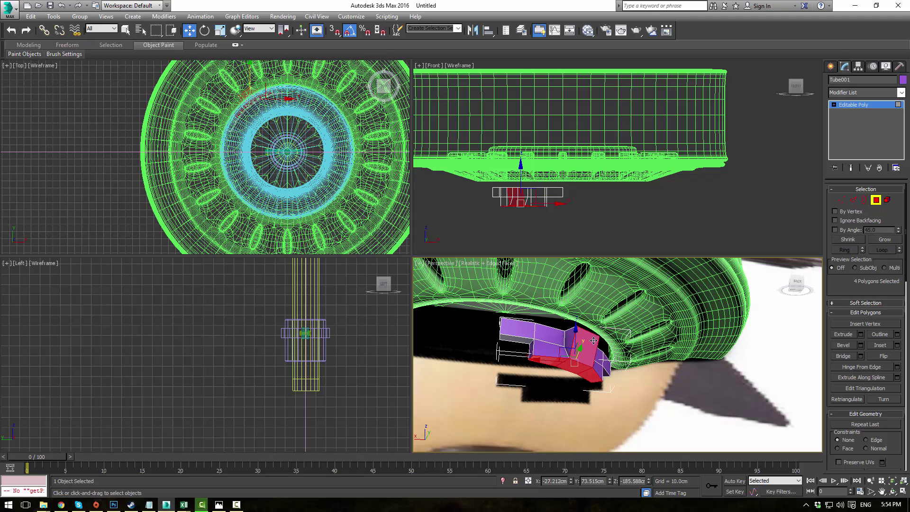
- Lower the two upper vertices of the extruded outer face so the middle protrusion slopes outward and down
{"action": "middle_click_drag", "start_coordinate": [622, 388], "coordinate": [626, 362], "text": "alt"}
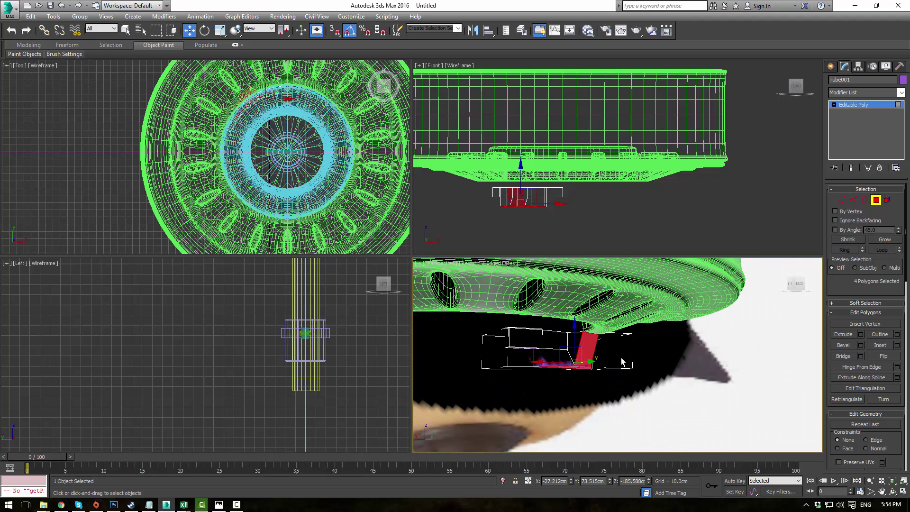
{"action": "left_click", "coordinate": [841, 200]}
{"action": "middle_click_drag", "start_coordinate": [692, 324], "coordinate": [655, 324], "text": "alt"}
{"action": "left_click_drag", "start_coordinate": [596, 357], "coordinate": [596, 354]}
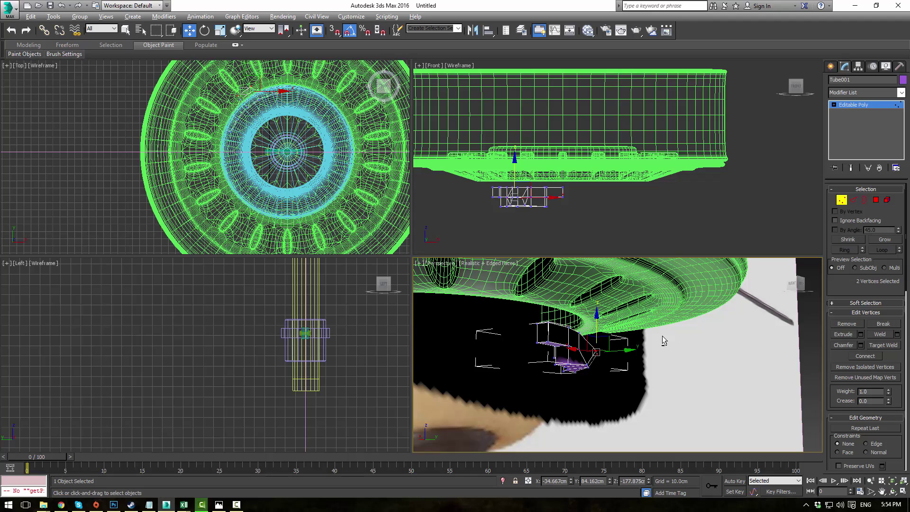
{"action": "middle_click_drag", "start_coordinate": [661, 336], "coordinate": [600, 312], "text": "alt"}
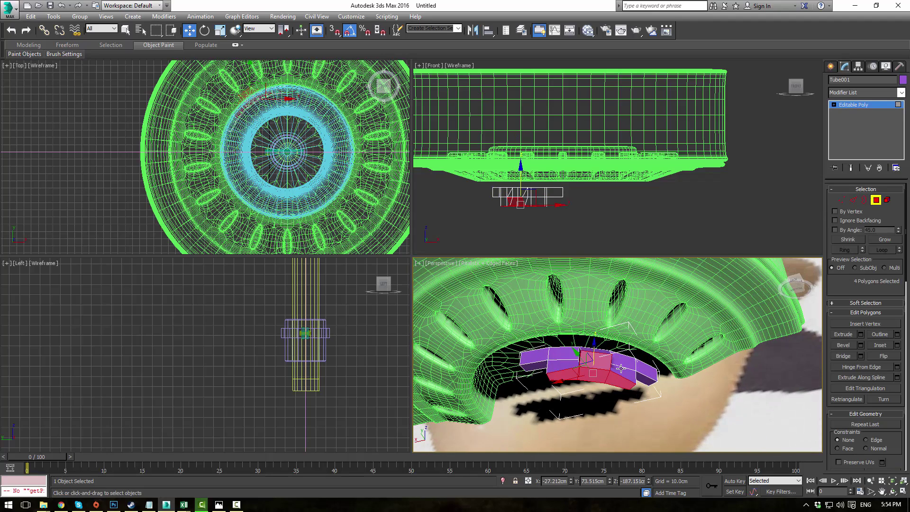
- Isolate the tube segment and show it from above in a maximized perspective view
{"action": "right_click", "coordinate": [619, 352]}
{"action": "left_click", "coordinate": [637, 272]}
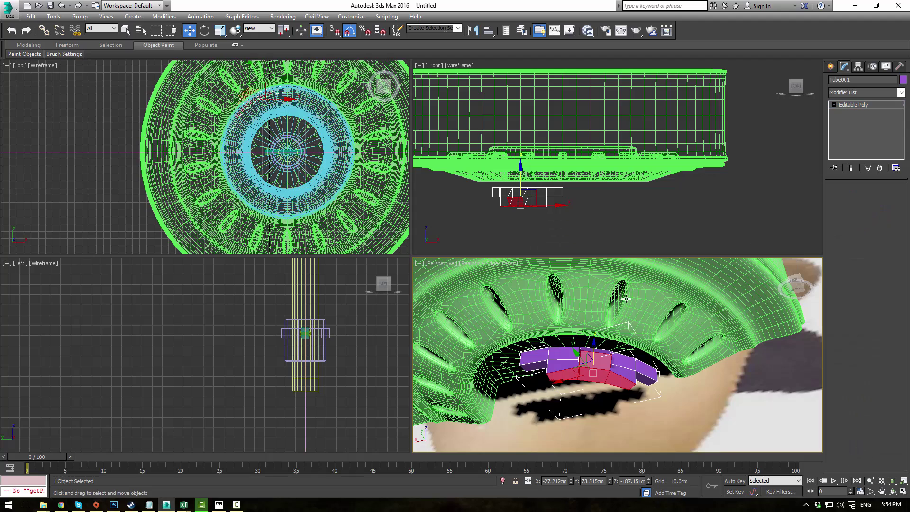
{"action": "key", "text": "alt+w"}
{"action": "scroll", "coordinate": [488, 206], "scroll_direction": "down", "scroll_amount": 5}
{"action": "middle_click_drag", "start_coordinate": [488, 205], "coordinate": [611, 313], "text": "alt"}
- Extrude the five polygons along the arc's top surface slightly upward, leaving out the sloped middle face, and deselect the part
{"action": "left_click", "coordinate": [410, 314]}
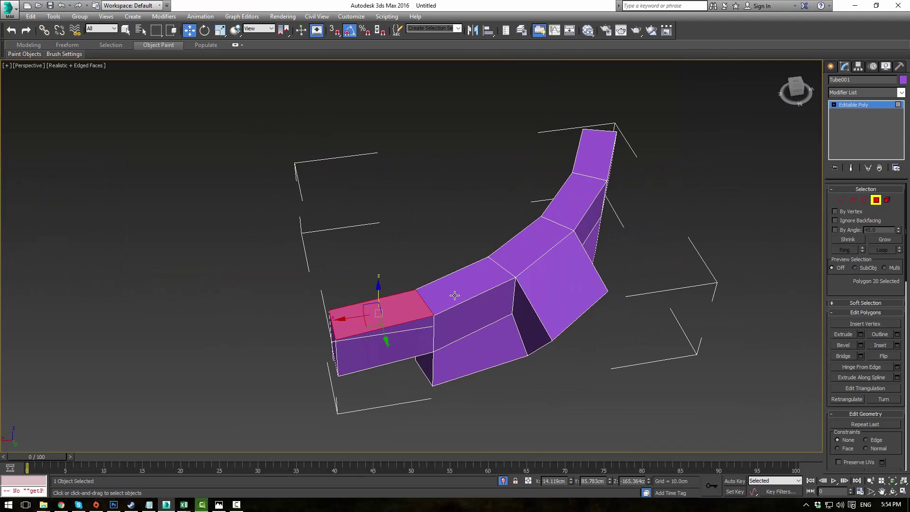
{"action": "left_click", "coordinate": [456, 295], "text": "ctrl"}
{"action": "left_click", "coordinate": [525, 251], "text": "ctrl"}
{"action": "left_click", "coordinate": [581, 204], "text": "ctrl"}
{"action": "left_click", "coordinate": [594, 159], "text": "ctrl"}
{"action": "left_click", "coordinate": [567, 286], "text": "ctrl"}
{"action": "middle_click_drag", "start_coordinate": [626, 294], "coordinate": [825, 315], "text": "alt"}
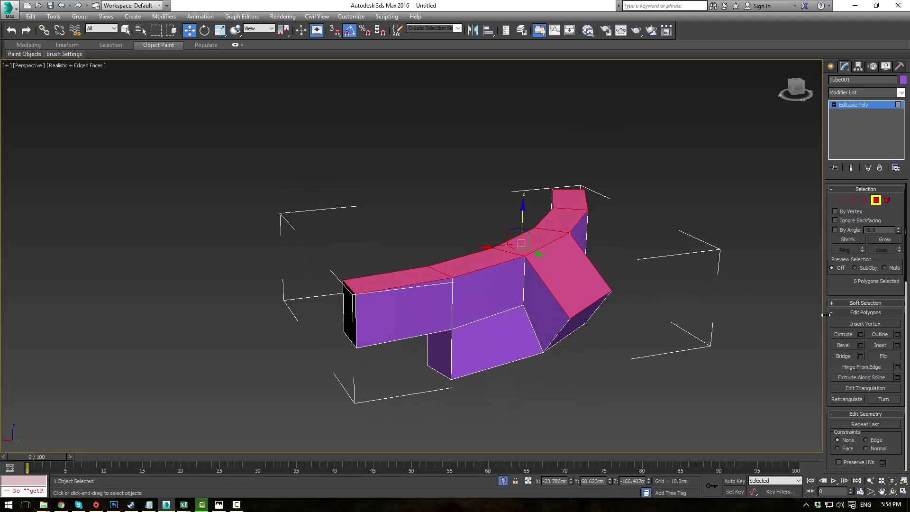
{"action": "left_click", "coordinate": [576, 275], "text": "alt"}
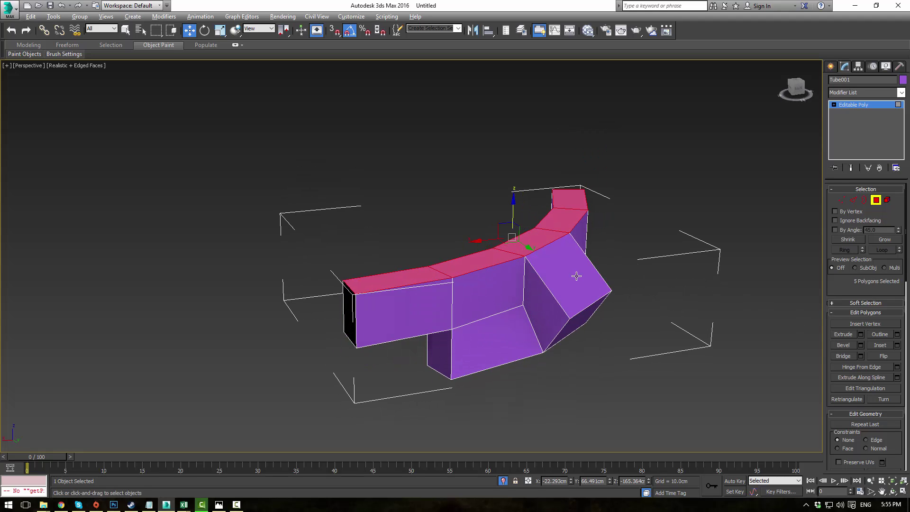
{"action": "left_click", "coordinate": [842, 334]}
{"action": "left_click_drag", "start_coordinate": [547, 242], "coordinate": [544, 240]}
{"action": "left_click", "coordinate": [854, 105]}
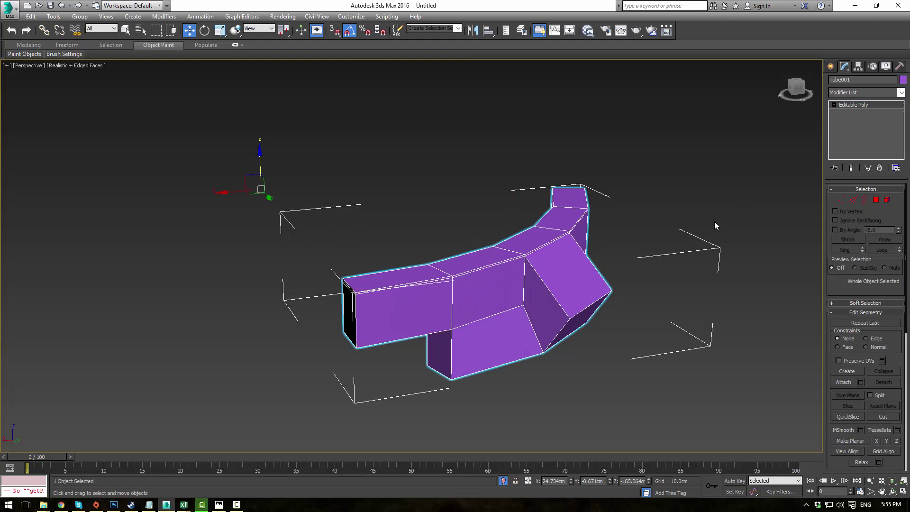
{"action": "left_click", "coordinate": [715, 221]}
- Connect the six lengthwise edges of one end section of the arc with a single slid segment
{"action": "middle_click_drag", "start_coordinate": [714, 223], "coordinate": [588, 276], "text": "alt"}
{"action": "left_click", "coordinate": [589, 276]}
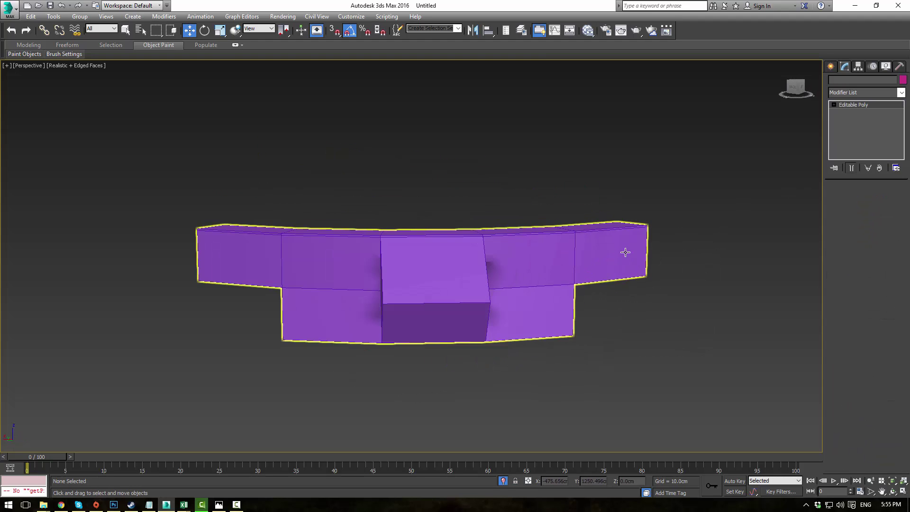
{"action": "left_click", "coordinate": [853, 199]}
{"action": "middle_click_drag", "start_coordinate": [706, 260], "coordinate": [664, 265], "text": "alt"}
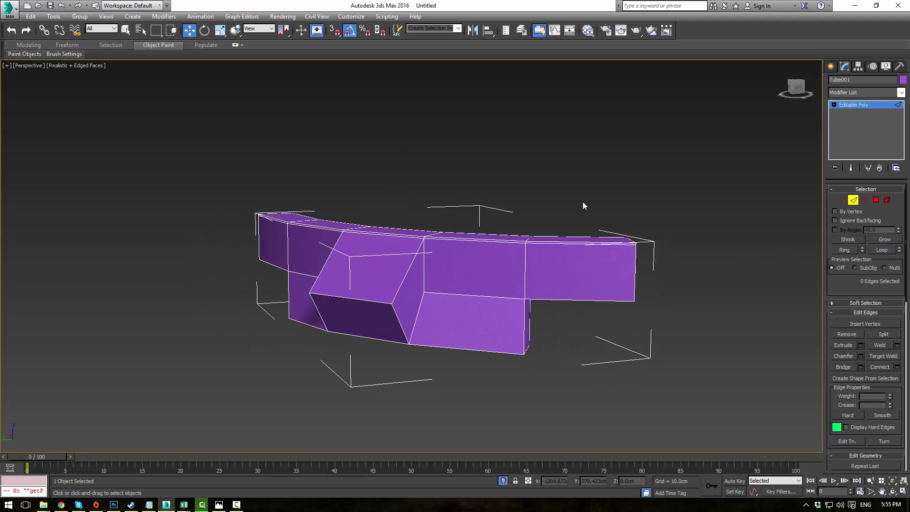
{"action": "left_click_drag", "start_coordinate": [581, 201], "coordinate": [600, 334]}
{"action": "left_click", "coordinate": [897, 367]}
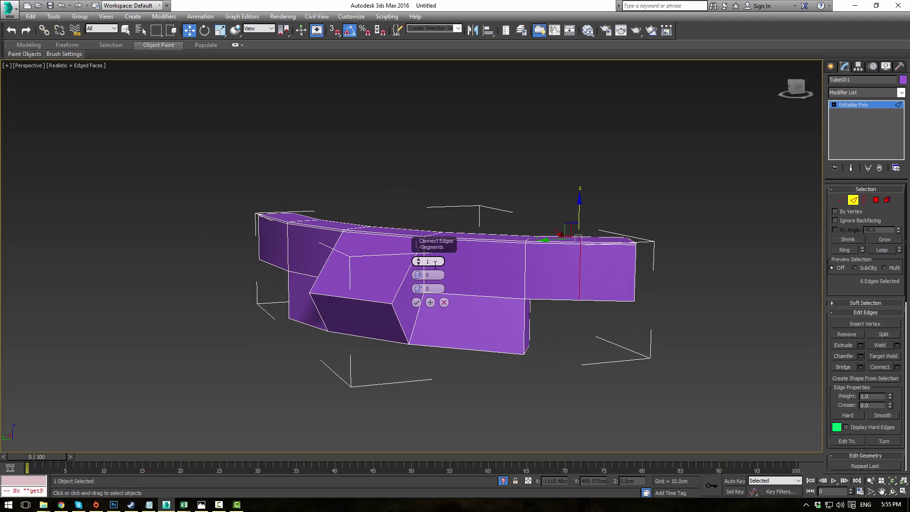
{"action": "left_click_drag", "start_coordinate": [417, 289], "coordinate": [416, 308]}
{"action": "left_click", "coordinate": [416, 307]}
- Connect the six lengthwise edges of the arc's opposite end section with one segment at slide 92
{"action": "middle_click_drag", "start_coordinate": [332, 261], "coordinate": [556, 173], "text": "alt"}
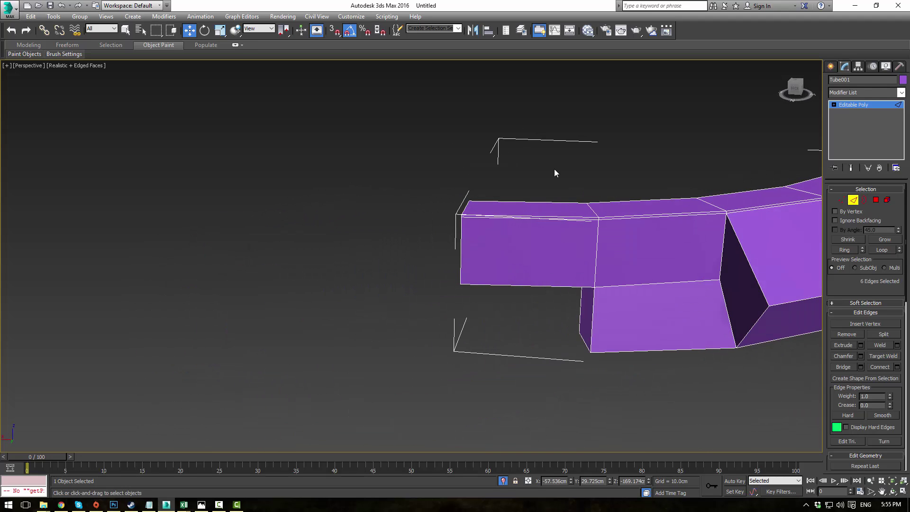
{"action": "left_click", "coordinate": [897, 367]}
{"action": "left_click_drag", "start_coordinate": [418, 289], "coordinate": [425, 404]}
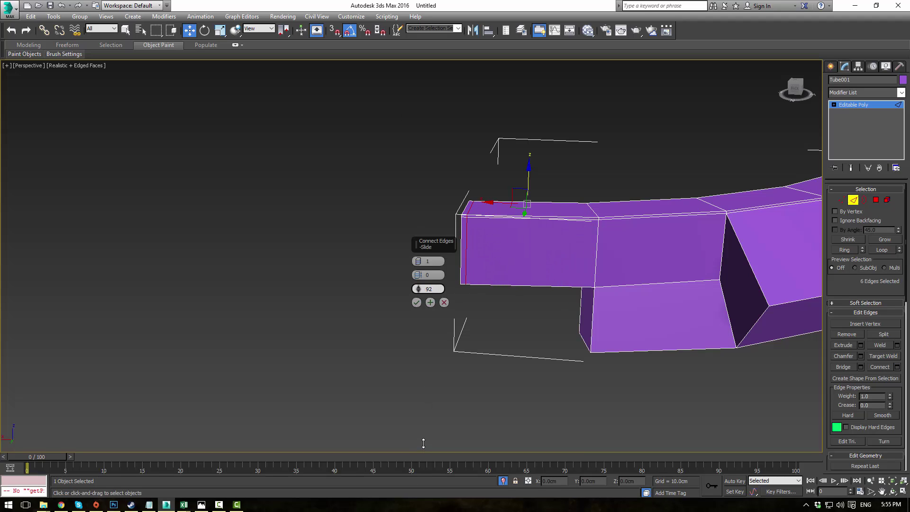
- Connect the six selected edges at the end of the model with one segment, using a slide of 96
{"action": "left_click_drag", "start_coordinate": [422, 437], "coordinate": [424, 442]}
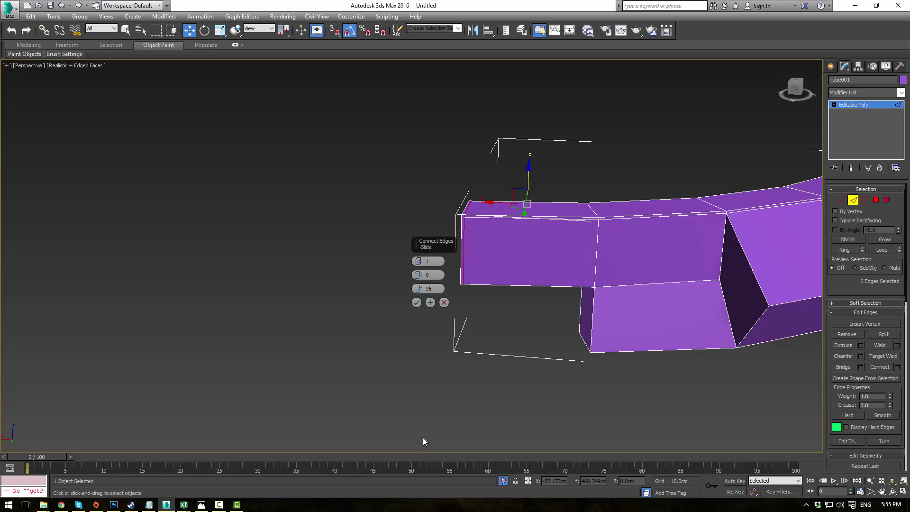
{"action": "left_click", "coordinate": [416, 302]}
{"action": "middle_click_drag", "start_coordinate": [670, 402], "coordinate": [648, 351], "text": "alt"}
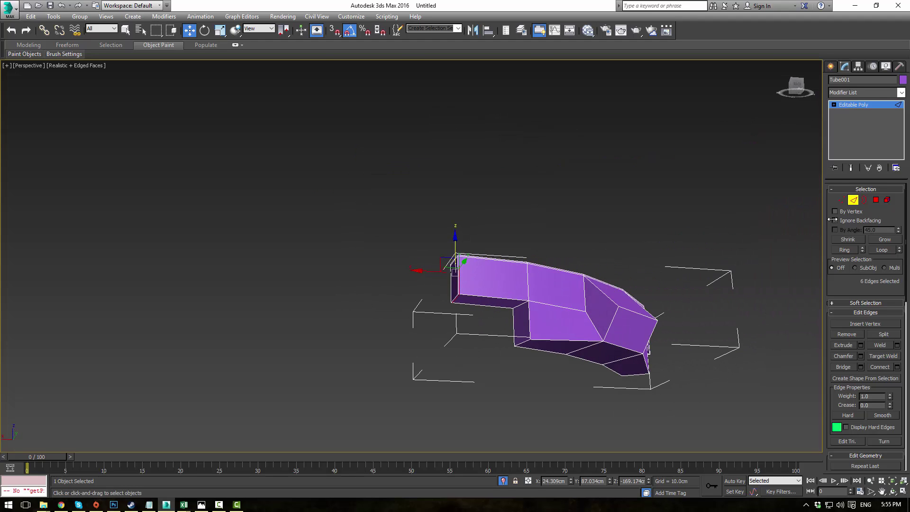
- Leave edge editing and apply a TurboSmooth modifier with 2 iterations to the model
{"action": "left_click", "coordinate": [852, 105]}
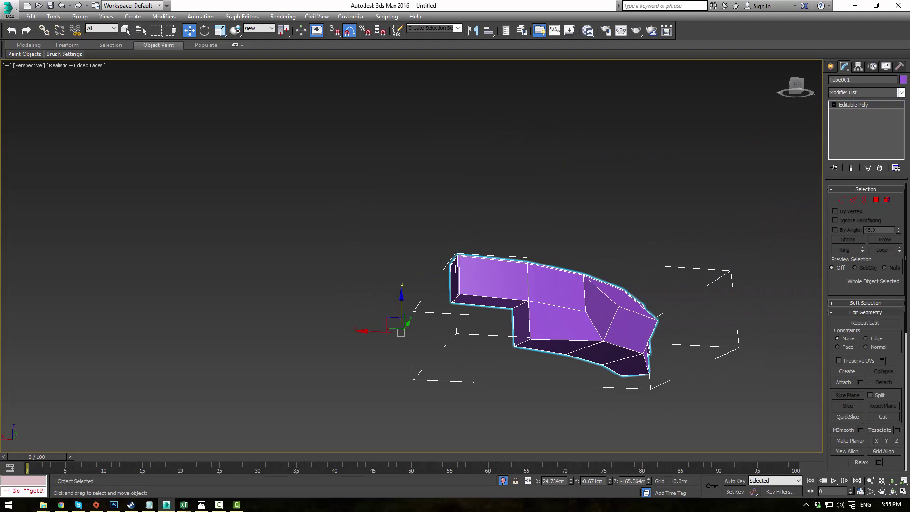
{"action": "left_click", "coordinate": [900, 94]}
{"action": "type", "text": "tu"}
{"action": "key", "text": "Return"}
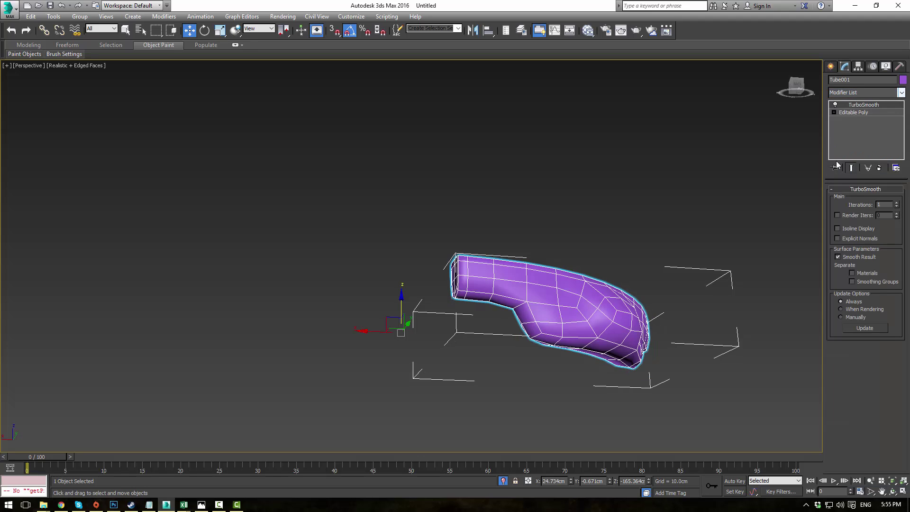
{"action": "left_click", "coordinate": [896, 203]}
{"action": "left_click", "coordinate": [657, 220]}
{"action": "middle_click_drag", "start_coordinate": [633, 209], "coordinate": [621, 193], "text": "alt"}
{"action": "left_click", "coordinate": [601, 284]}
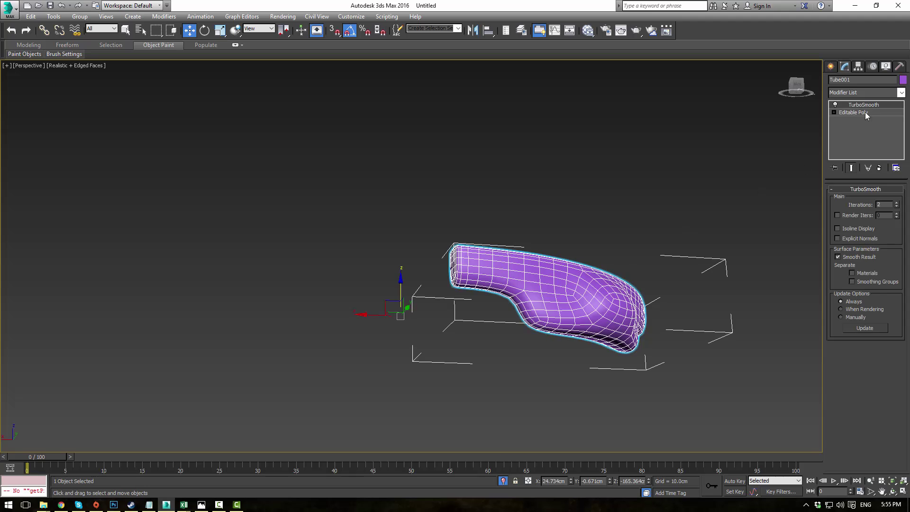
- At the Editable Poly's polygon level, add the polygons along the model's underside to the current selection
{"action": "left_click", "coordinate": [865, 111]}
{"action": "left_click", "coordinate": [876, 199]}
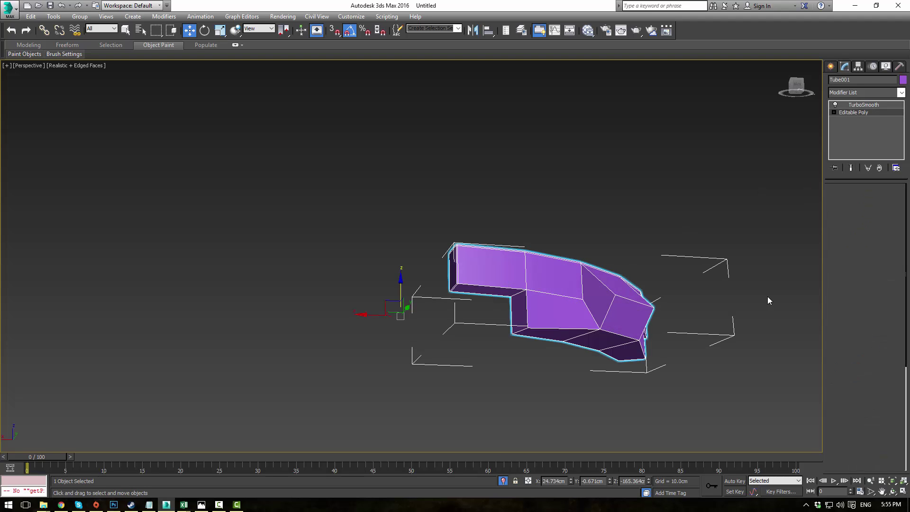
{"action": "middle_click_drag", "start_coordinate": [767, 297], "coordinate": [589, 305], "text": "alt"}
{"action": "left_click", "coordinate": [478, 244], "text": "ctrl"}
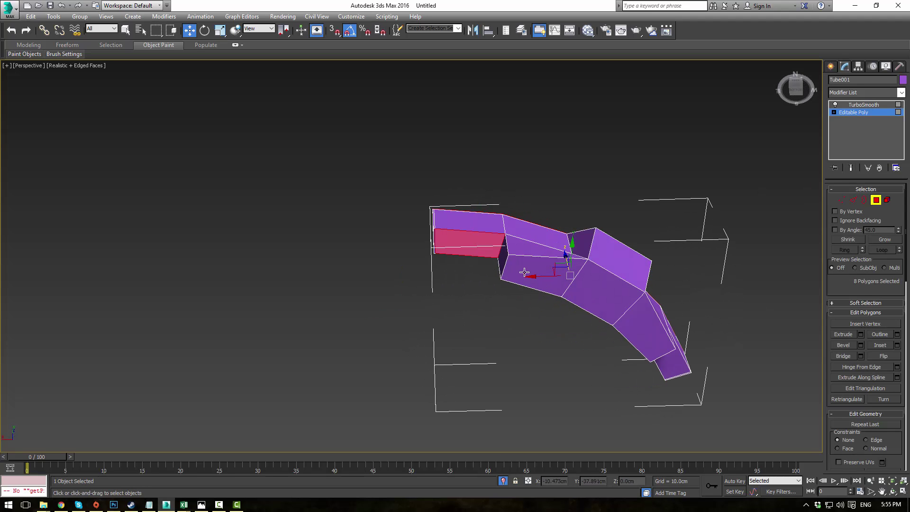
{"action": "left_click", "coordinate": [536, 274], "text": "ctrl"}
{"action": "left_click", "coordinate": [505, 253], "text": "ctrl"}
{"action": "left_click", "coordinate": [603, 289], "text": "ctrl"}
{"action": "left_click", "coordinate": [650, 319], "text": "ctrl"}
{"action": "middle_click_drag", "start_coordinate": [650, 319], "coordinate": [615, 311], "text": "alt"}
{"action": "left_click", "coordinate": [629, 210], "text": "ctrl"}
{"action": "left_click", "coordinate": [663, 182], "text": "ctrl"}
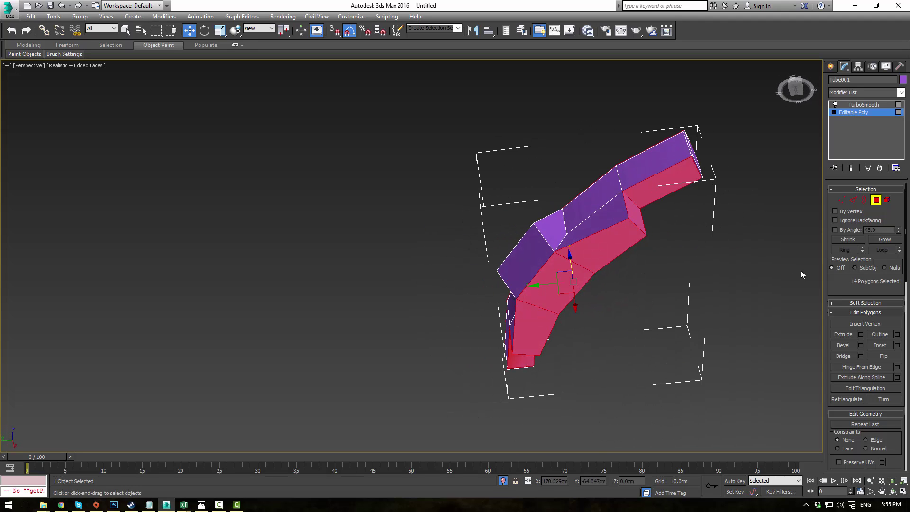
- Try a slight extrusion of the selection and deselect all polygons along the top, including the thin strips at both ends
{"action": "left_click", "coordinate": [838, 333]}
{"action": "left_click_drag", "start_coordinate": [653, 190], "coordinate": [655, 185]}
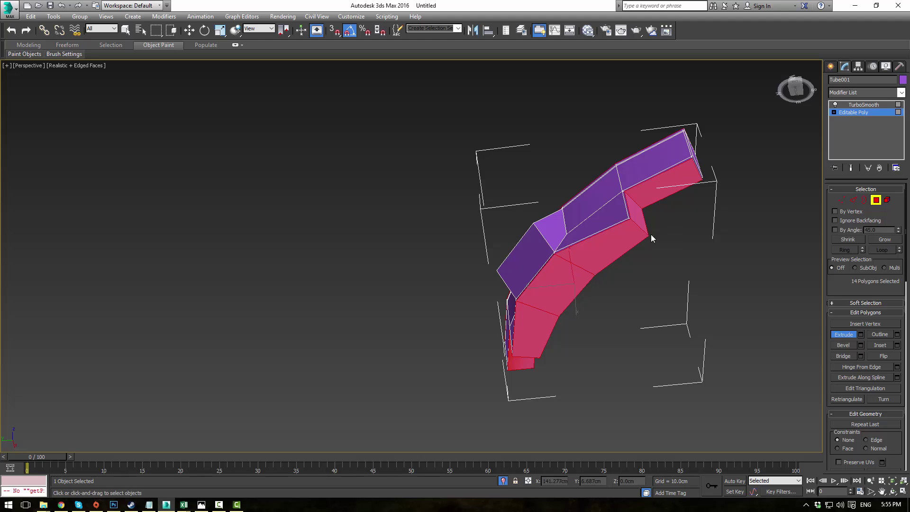
{"action": "middle_click_drag", "start_coordinate": [650, 234], "coordinate": [508, 238], "text": "alt"}
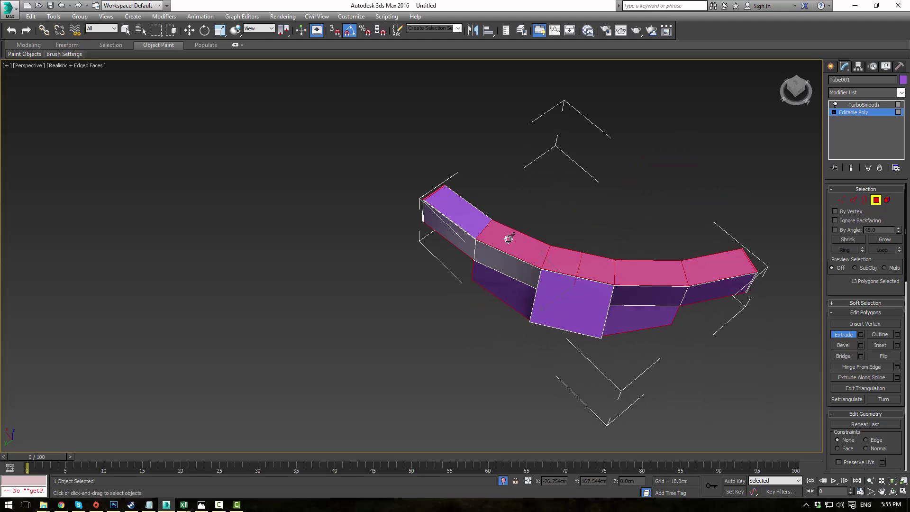
{"action": "left_click", "coordinate": [508, 239], "text": "alt"}
{"action": "left_click", "coordinate": [567, 254], "text": "alt"}
{"action": "left_click", "coordinate": [646, 273], "text": "alt"}
{"action": "left_click", "coordinate": [717, 271], "text": "alt"}
{"action": "middle_click_drag", "start_coordinate": [773, 274], "coordinate": [693, 277]}
{"action": "scroll", "coordinate": [692, 277], "scroll_direction": "up", "scroll_amount": 6}
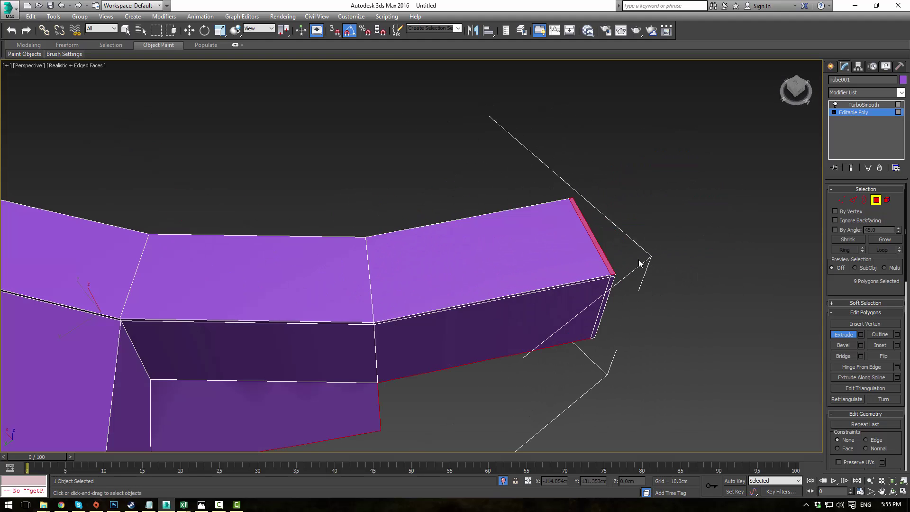
{"action": "left_click", "coordinate": [594, 242], "text": "alt"}
{"action": "scroll", "coordinate": [446, 221], "scroll_direction": "up", "scroll_amount": 5}
{"action": "scroll", "coordinate": [445, 222], "scroll_direction": "down", "scroll_amount": 5}
{"action": "middle_click_drag", "start_coordinate": [71, 157], "coordinate": [412, 227]}
{"action": "middle_click_drag", "start_coordinate": [54, 132], "coordinate": [300, 261]}
{"action": "scroll", "coordinate": [300, 261], "scroll_direction": "up", "scroll_amount": 5}
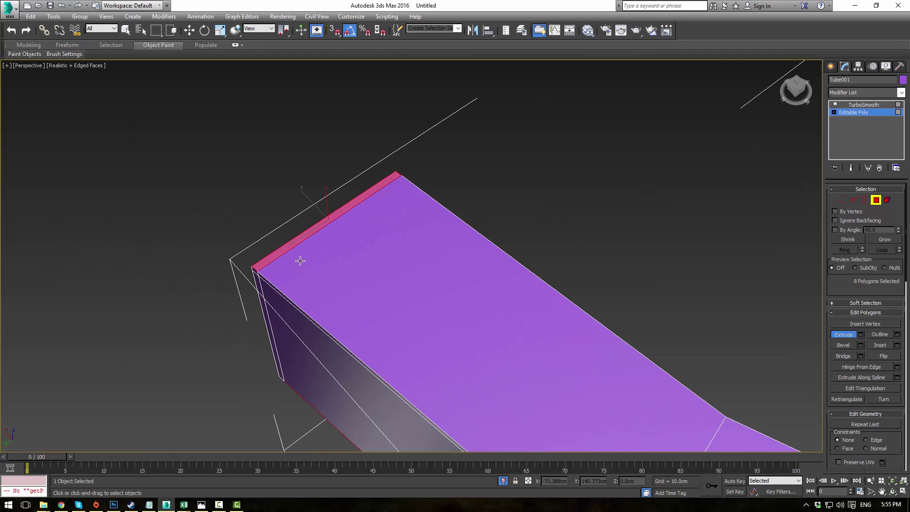
{"action": "left_click", "coordinate": [308, 235], "text": "alt"}
- Add the thin strips at both ends of the underside to the selection and extrude the underside polygons slightly
{"action": "middle_click_drag", "start_coordinate": [503, 332], "coordinate": [569, 258], "text": "alt"}
{"action": "scroll", "coordinate": [525, 294], "scroll_direction": "down", "scroll_amount": 5}
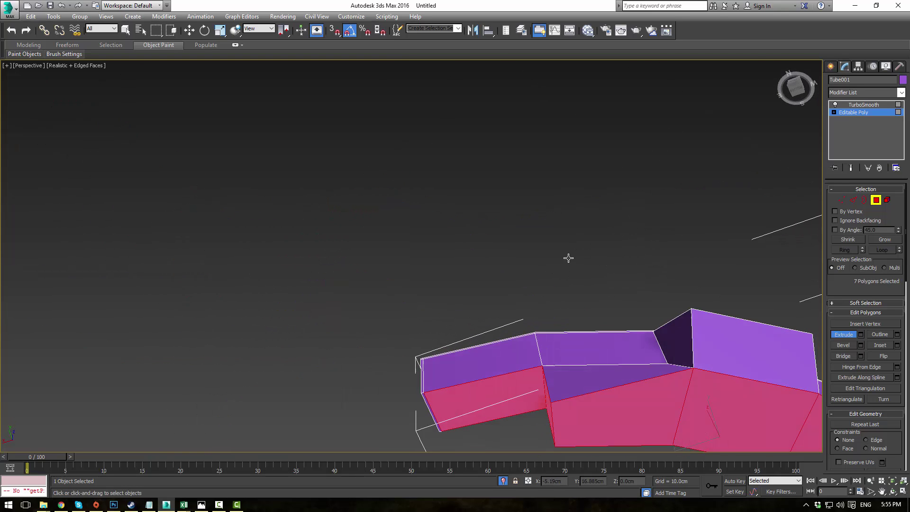
{"action": "middle_click_drag", "start_coordinate": [599, 313], "coordinate": [604, 268]}
{"action": "scroll", "coordinate": [605, 268], "scroll_direction": "up", "scroll_amount": 5}
{"action": "middle_click_drag", "start_coordinate": [406, 329], "coordinate": [568, 272]}
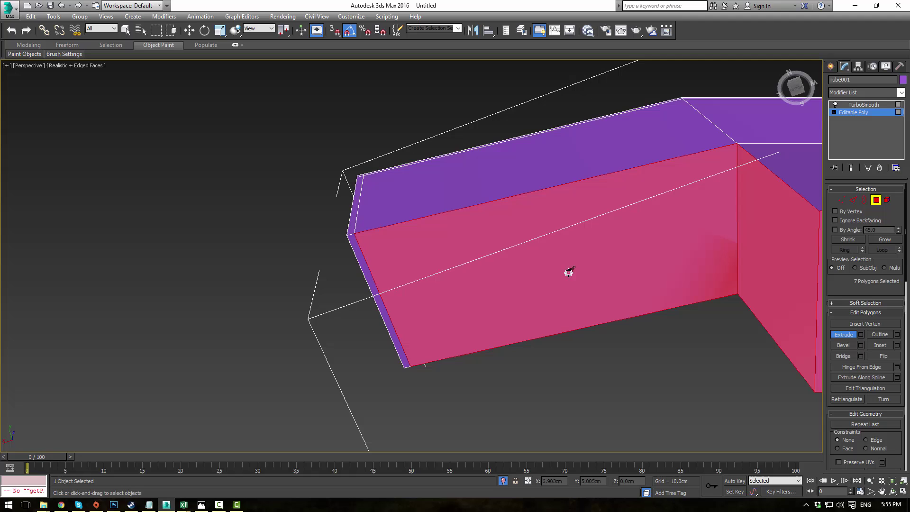
{"action": "left_click", "coordinate": [366, 268], "text": "ctrl"}
{"action": "scroll", "coordinate": [507, 264], "scroll_direction": "down", "scroll_amount": 5}
{"action": "middle_click_drag", "start_coordinate": [662, 263], "coordinate": [322, 350], "text": "alt"}
{"action": "scroll", "coordinate": [610, 229], "scroll_direction": "up", "scroll_amount": 3}
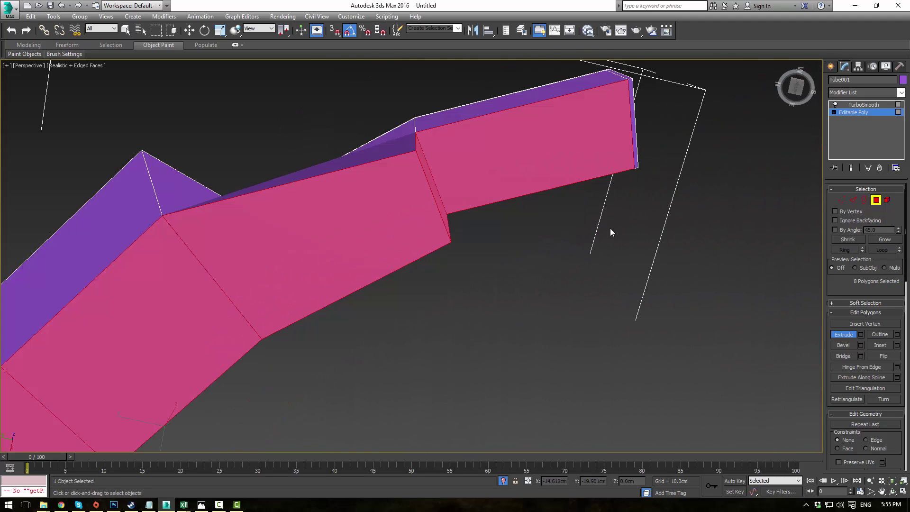
{"action": "middle_click_drag", "start_coordinate": [610, 228], "coordinate": [457, 311]}
{"action": "scroll", "coordinate": [482, 226], "scroll_direction": "up", "scroll_amount": 3}
{"action": "left_click", "coordinate": [469, 209], "text": "ctrl"}
{"action": "scroll", "coordinate": [537, 199], "scroll_direction": "down", "scroll_amount": 3}
{"action": "middle_click_drag", "start_coordinate": [538, 199], "coordinate": [570, 321], "text": "alt"}
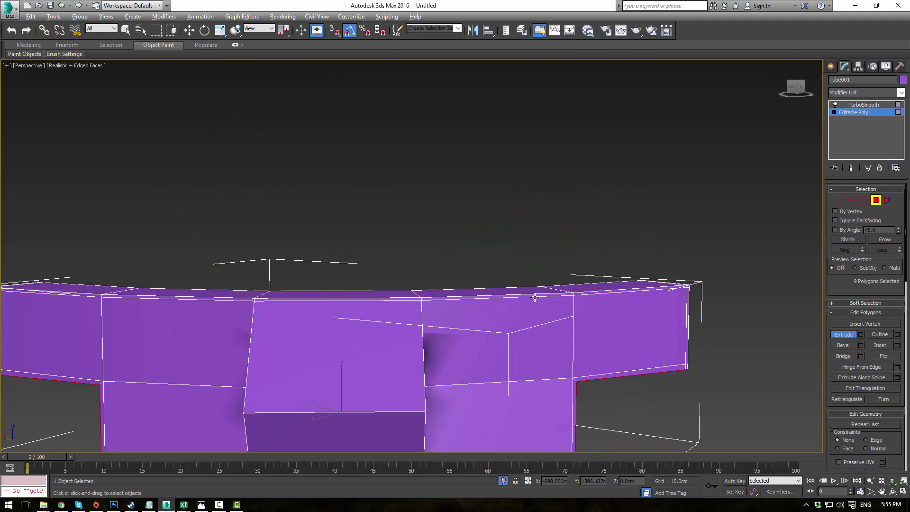
- Return to the TurboSmooth level and examine the smoothed shape and its lower edges from several angles
{"action": "middle_click_drag", "start_coordinate": [534, 297], "coordinate": [786, 142], "text": "alt"}
{"action": "left_click", "coordinate": [841, 113]}
{"action": "left_click", "coordinate": [855, 105]}
{"action": "left_click", "coordinate": [499, 235]}
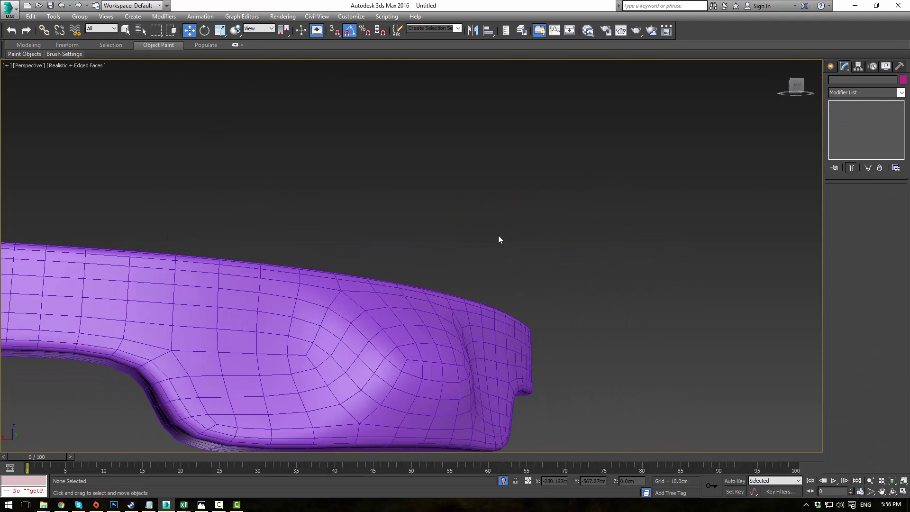
{"action": "scroll", "coordinate": [498, 235], "scroll_direction": "down", "scroll_amount": 5}
{"action": "middle_click_drag", "start_coordinate": [502, 233], "coordinate": [470, 275], "text": "alt"}
{"action": "left_click", "coordinate": [470, 278]}
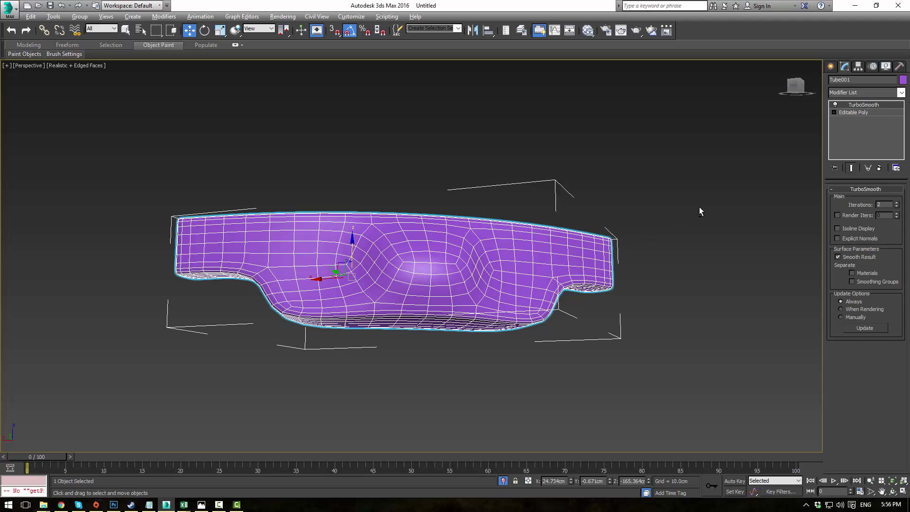
{"action": "middle_click_drag", "start_coordinate": [698, 207], "coordinate": [718, 226], "text": "alt"}
- Select the slanted polygon at the lower middle of the outer side and the thin strip below it, and extrude both outward
{"action": "left_click", "coordinate": [853, 112]}
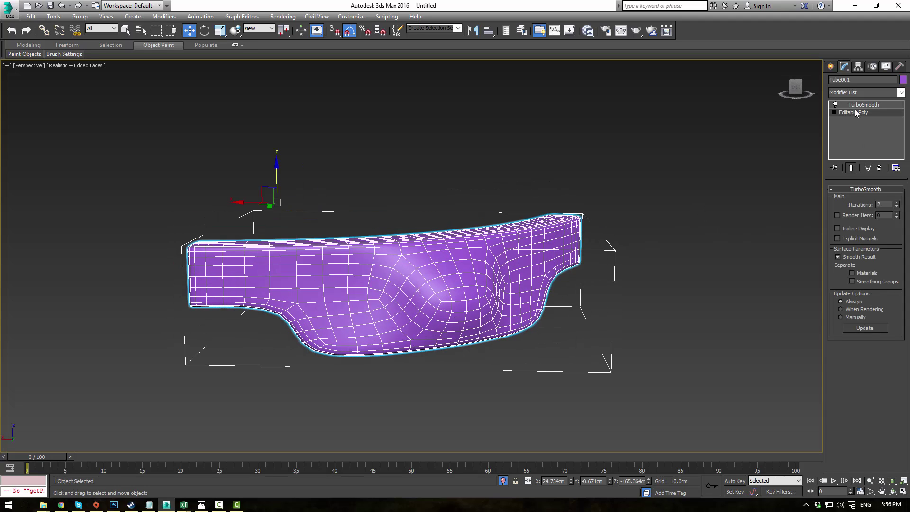
{"action": "left_click", "coordinate": [875, 199]}
{"action": "middle_click_drag", "start_coordinate": [743, 236], "coordinate": [520, 245], "text": "alt"}
{"action": "left_click", "coordinate": [513, 277], "text": "ctrl"}
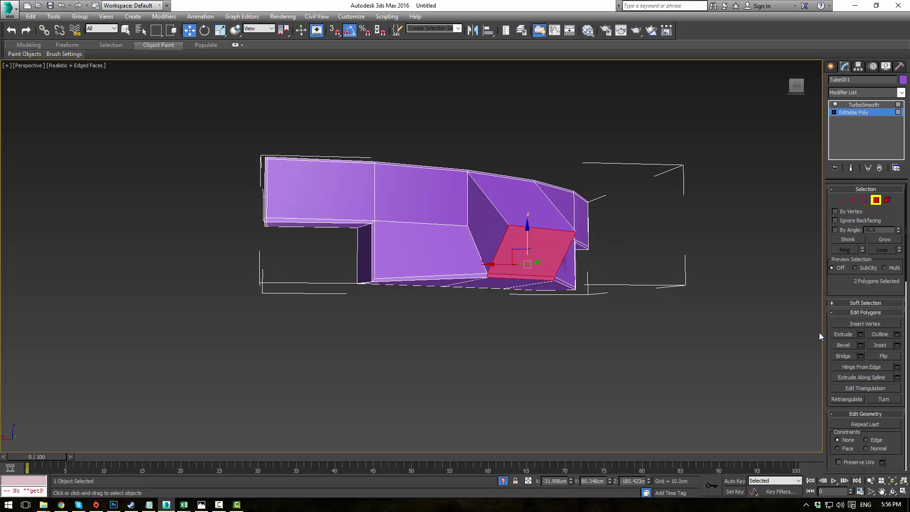
{"action": "left_click", "coordinate": [851, 336]}
{"action": "left_click_drag", "start_coordinate": [555, 230], "coordinate": [603, 147]}
{"action": "middle_click_drag", "start_coordinate": [576, 245], "coordinate": [598, 249], "text": "alt"}
{"action": "middle_click_drag", "start_coordinate": [625, 284], "coordinate": [568, 244], "text": "alt"}
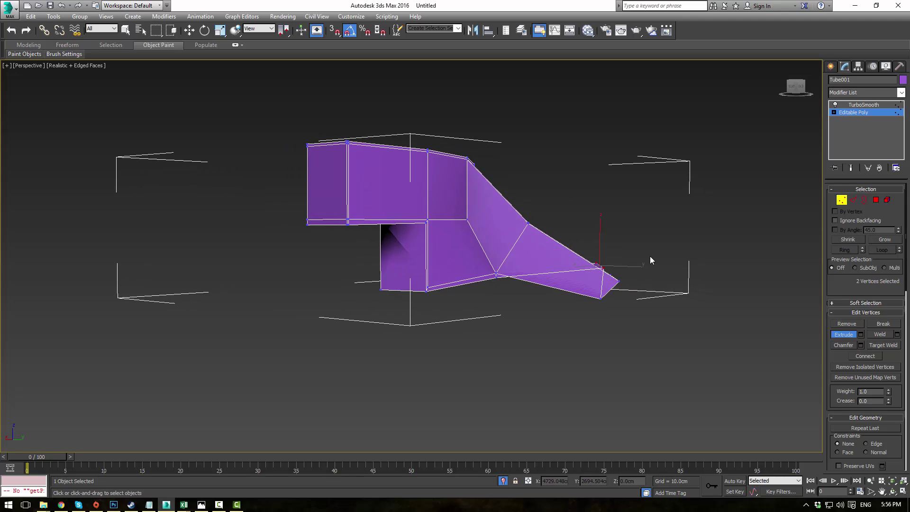
- Move the two upper vertices at the outer end of the new extrusion upward
{"action": "middle_click_drag", "start_coordinate": [650, 258], "coordinate": [656, 274], "text": "alt"}
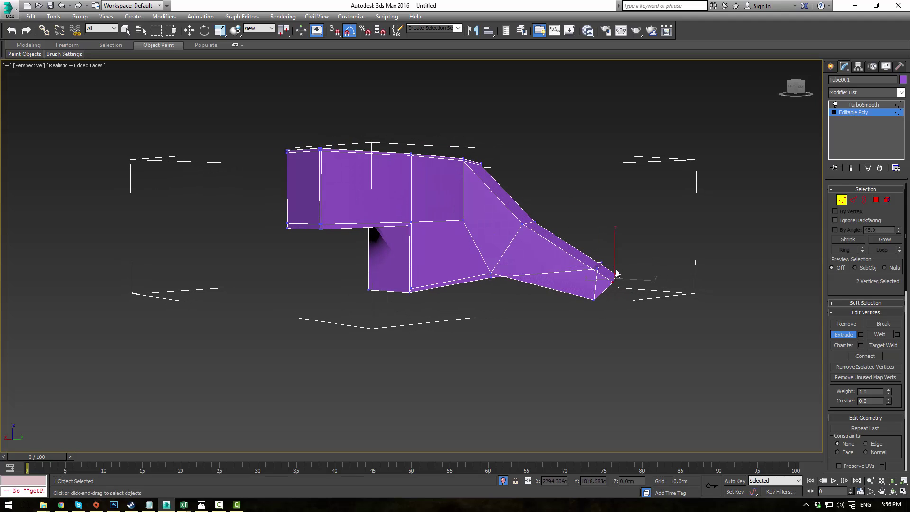
{"action": "key", "text": "w"}
{"action": "left_click_drag", "start_coordinate": [624, 255], "coordinate": [624, 193]}
{"action": "middle_click_drag", "start_coordinate": [677, 221], "coordinate": [695, 253], "text": "alt"}
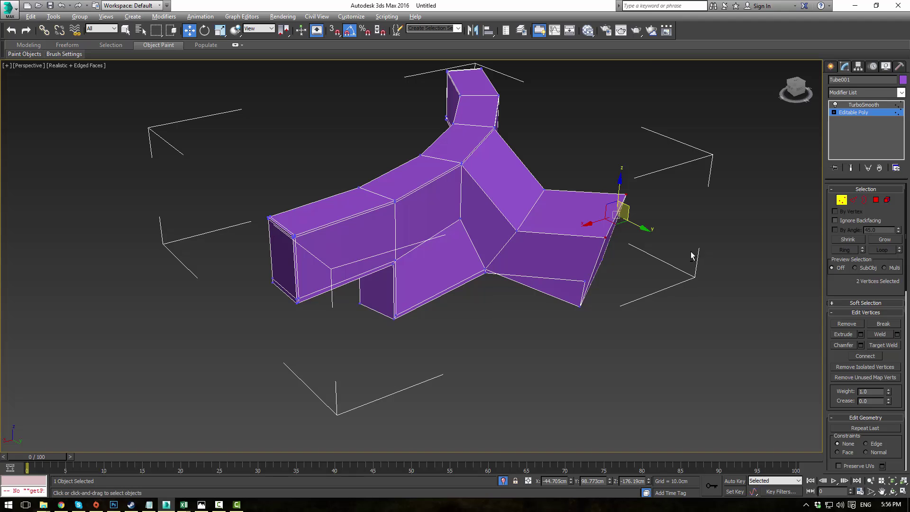
- Leave vertex editing and rotate the whole model -35 degrees about Z in the Top view so it sits symmetrically
{"action": "key", "text": "alt+w"}
{"action": "right_click", "coordinate": [268, 130]}
{"action": "left_click", "coordinate": [853, 113]}
{"action": "scroll", "coordinate": [246, 158], "scroll_direction": "up", "scroll_amount": 3}
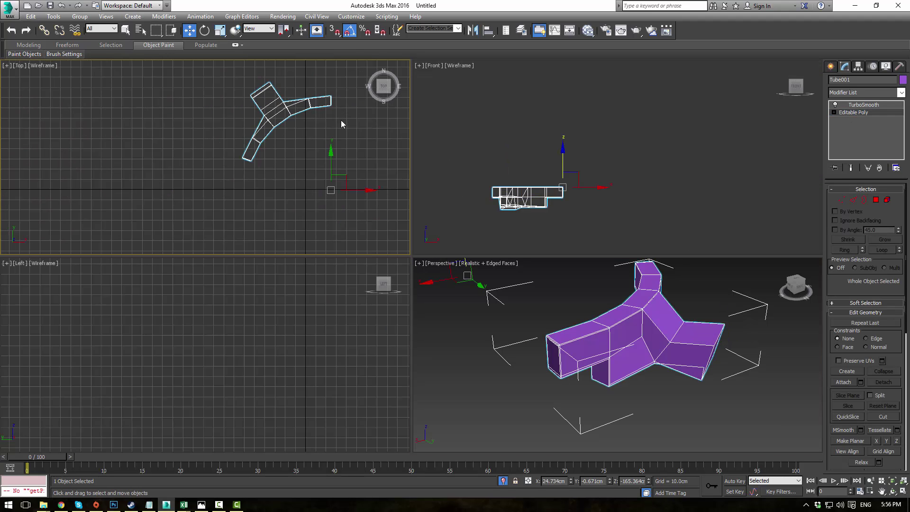
{"action": "middle_click_drag", "start_coordinate": [317, 158], "coordinate": [298, 171]}
{"action": "key", "text": "e"}
{"action": "left_click_drag", "start_coordinate": [334, 176], "coordinate": [347, 186]}
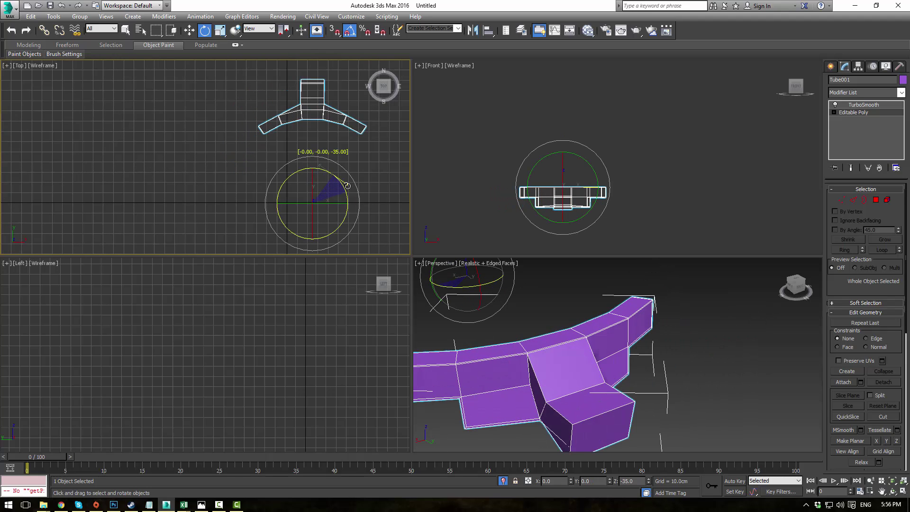
- Frame the whole model in the Top, Left and Front views
{"action": "scroll", "coordinate": [332, 145], "scroll_direction": "up", "scroll_amount": 3}
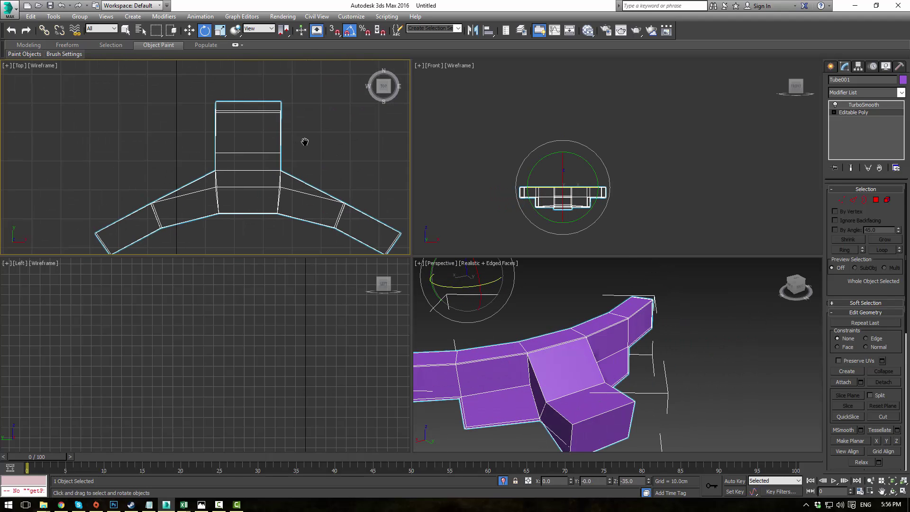
{"action": "middle_click_drag", "start_coordinate": [305, 142], "coordinate": [399, 152]}
{"action": "middle_click_drag", "start_coordinate": [653, 200], "coordinate": [675, 160]}
{"action": "middle_click", "coordinate": [302, 303]}
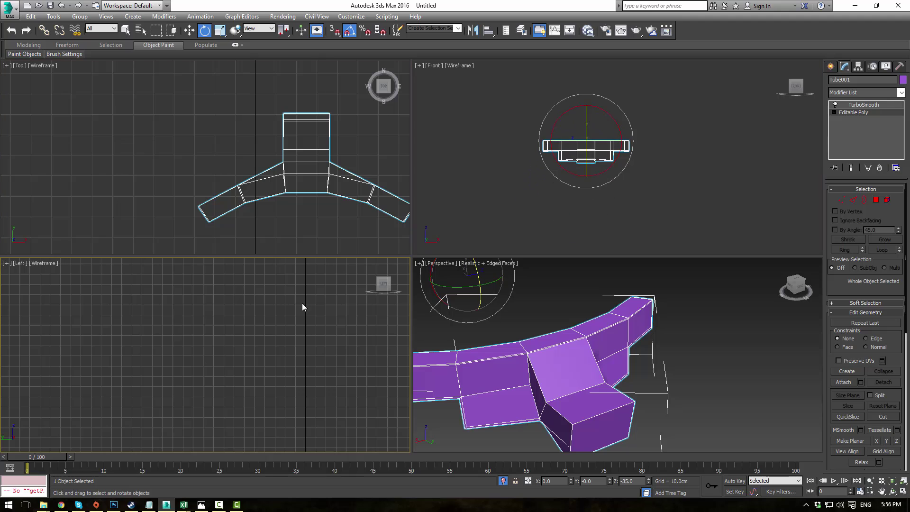
{"action": "scroll", "coordinate": [311, 305], "scroll_direction": "down", "scroll_amount": 5}
{"action": "key", "text": "z"}
{"action": "middle_click", "coordinate": [322, 213]}
{"action": "key", "text": "z"}
{"action": "middle_click", "coordinate": [474, 204]}
{"action": "key", "text": "z"}
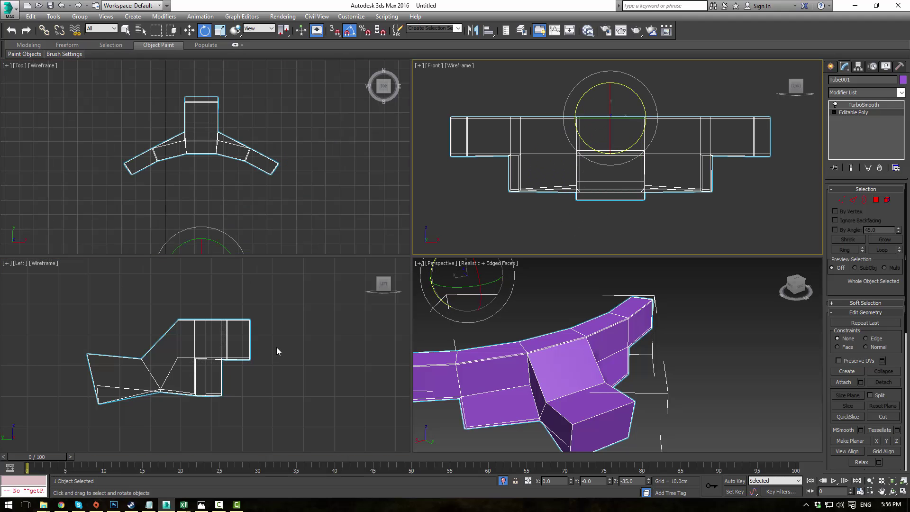
- Reposition the end vertices of the extruded arm in the Left view to straighten its end face and level its underside
{"action": "left_click", "coordinate": [845, 202]}
{"action": "middle_click_drag", "start_coordinate": [663, 412], "coordinate": [726, 293]}
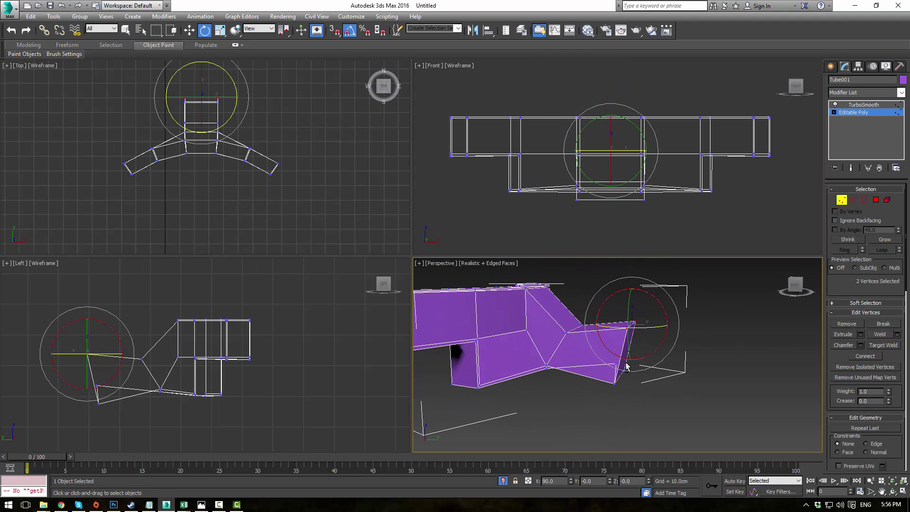
{"action": "middle_click_drag", "start_coordinate": [626, 365], "coordinate": [349, 346], "text": "alt"}
{"action": "middle_click_drag", "start_coordinate": [108, 377], "coordinate": [136, 346]}
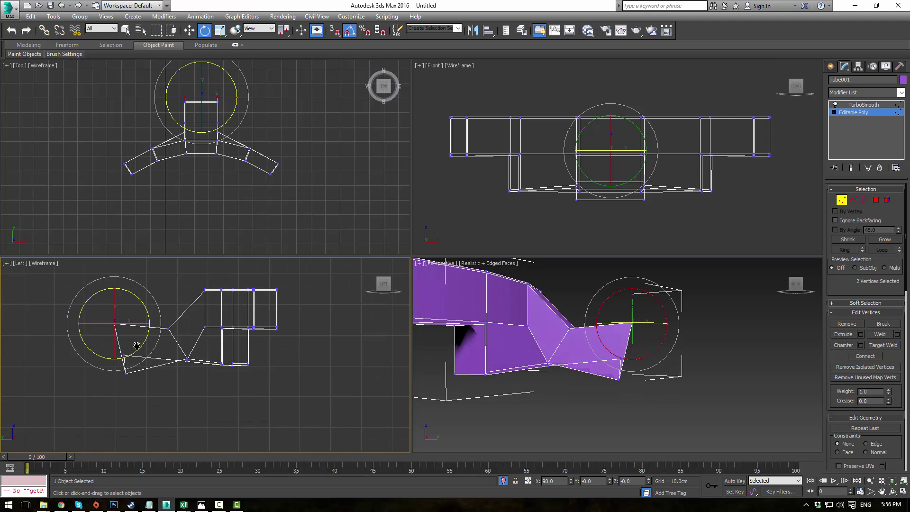
{"action": "scroll", "coordinate": [135, 350], "scroll_direction": "up", "scroll_amount": 3}
{"action": "left_click_drag", "start_coordinate": [97, 363], "coordinate": [149, 372]}
{"action": "key", "text": "w"}
{"action": "mouse_move", "coordinate": [133, 320]}
{"action": "left_mouse_down"}
{"action": "mouse_move", "coordinate": [127, 337]}
{"action": "mouse_move", "coordinate": [125, 329]}
{"action": "left_mouse_up"}
{"action": "left_click_drag", "start_coordinate": [66, 320], "coordinate": [126, 332]}
{"action": "left_click_drag", "start_coordinate": [84, 336], "coordinate": [127, 350]}
- Switch back to the TurboSmooth level and examine the smoothed arm in the Perspective view
{"action": "middle_click_drag", "start_coordinate": [594, 419], "coordinate": [552, 401], "text": "alt"}
{"action": "scroll", "coordinate": [444, 326], "scroll_direction": "up", "scroll_amount": 3}
{"action": "middle_click_drag", "start_coordinate": [443, 325], "coordinate": [493, 369]}
{"action": "middle_click_drag", "start_coordinate": [678, 396], "coordinate": [644, 396]}
{"action": "scroll", "coordinate": [644, 396], "scroll_direction": "down", "scroll_amount": 4}
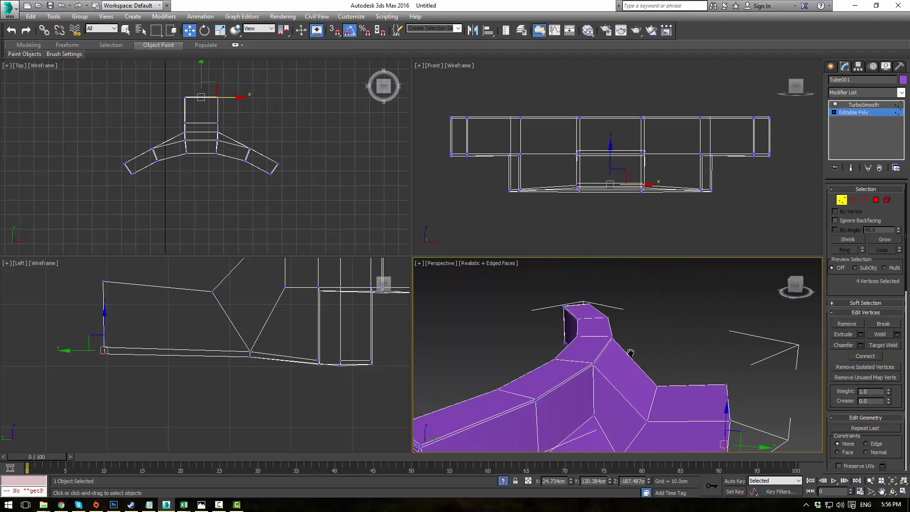
{"action": "left_click", "coordinate": [869, 114]}
{"action": "left_click", "coordinate": [863, 105]}
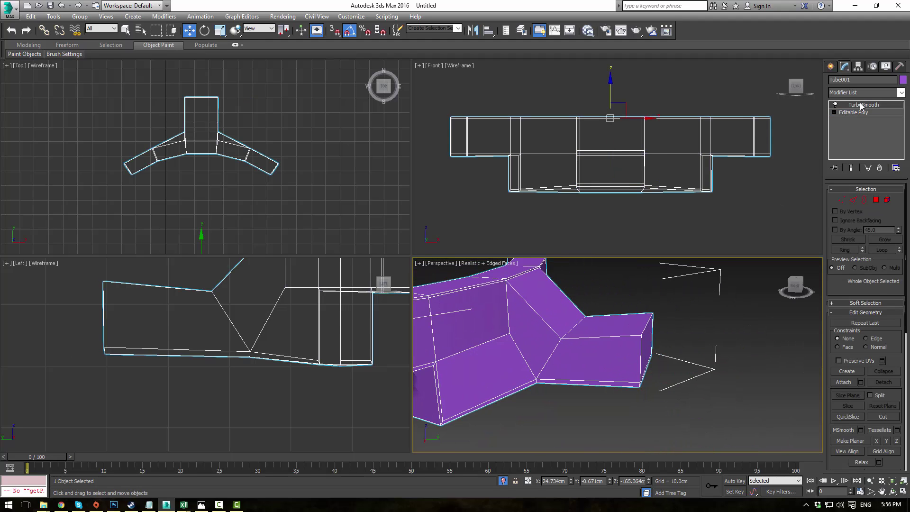
{"action": "left_click", "coordinate": [697, 376]}
{"action": "middle_click_drag", "start_coordinate": [703, 349], "coordinate": [702, 326], "text": "alt"}
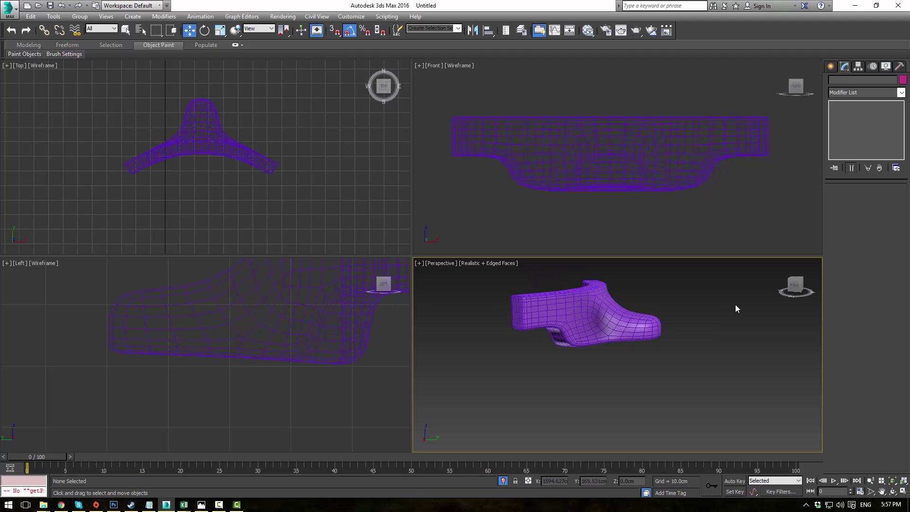
- Return to polygon editing on the Editable Poly level and extrude the middle arm's end face twice to lengthen it
{"action": "left_click", "coordinate": [618, 316]}
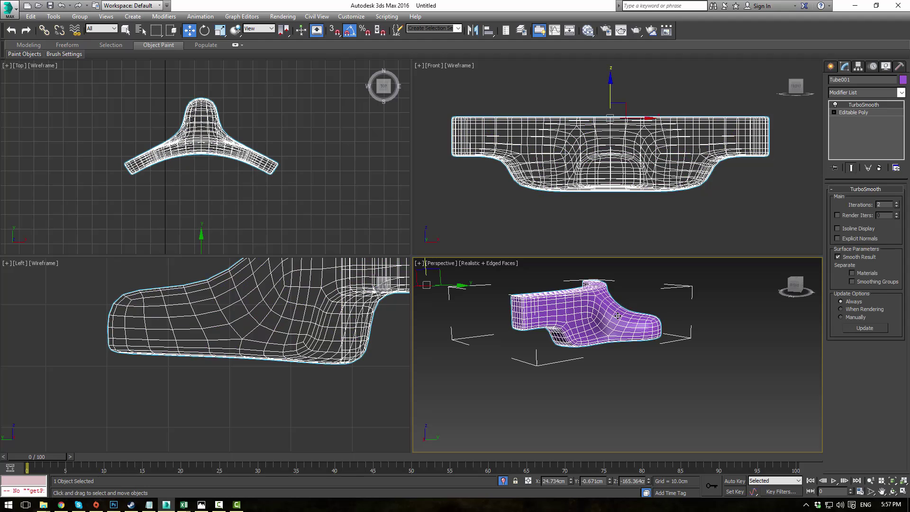
{"action": "left_click", "coordinate": [853, 113]}
{"action": "left_click", "coordinate": [851, 168]}
{"action": "left_click", "coordinate": [875, 199]}
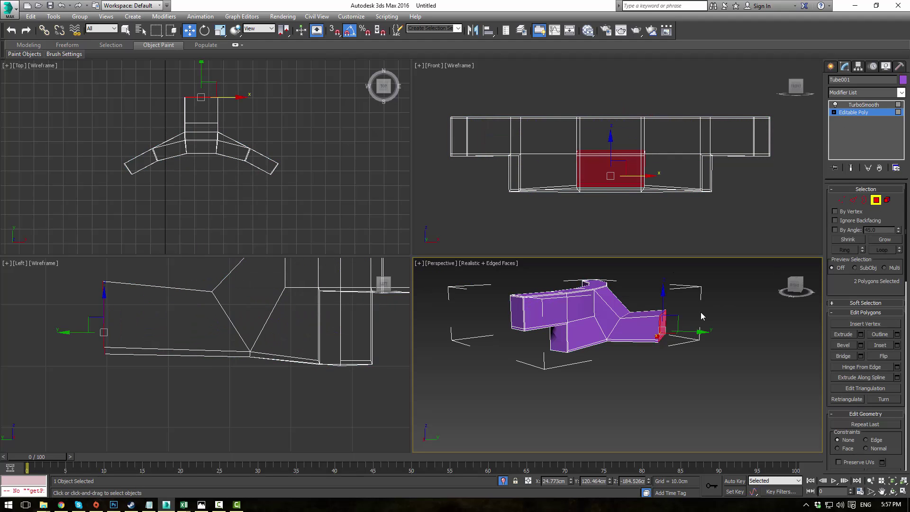
{"action": "middle_click_drag", "start_coordinate": [706, 333], "coordinate": [649, 335]}
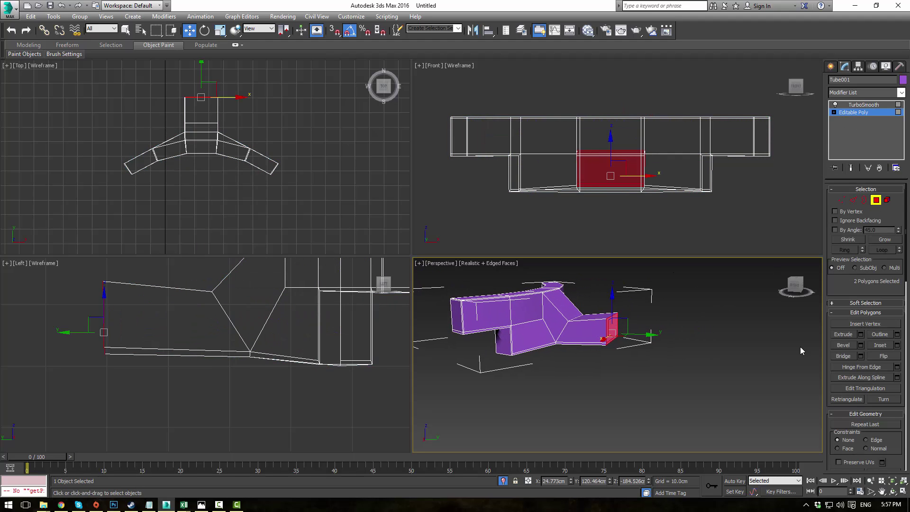
{"action": "left_click", "coordinate": [845, 334]}
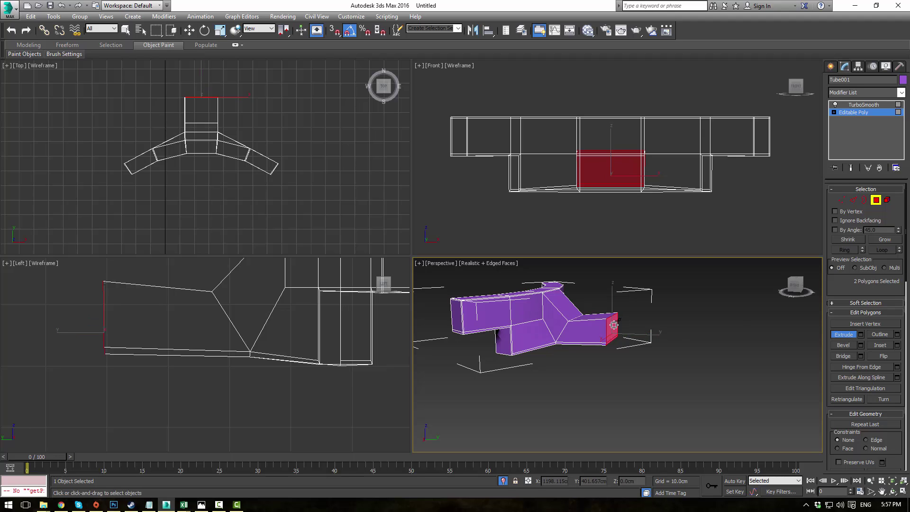
{"action": "left_click_drag", "start_coordinate": [614, 325], "coordinate": [682, 271]}
{"action": "left_click_drag", "start_coordinate": [657, 318], "coordinate": [743, 260]}
- Select the lengthened arm's upper vertices in the Left view and scale them vertically into a level line using the View coordinate system
{"action": "left_click", "coordinate": [842, 200]}
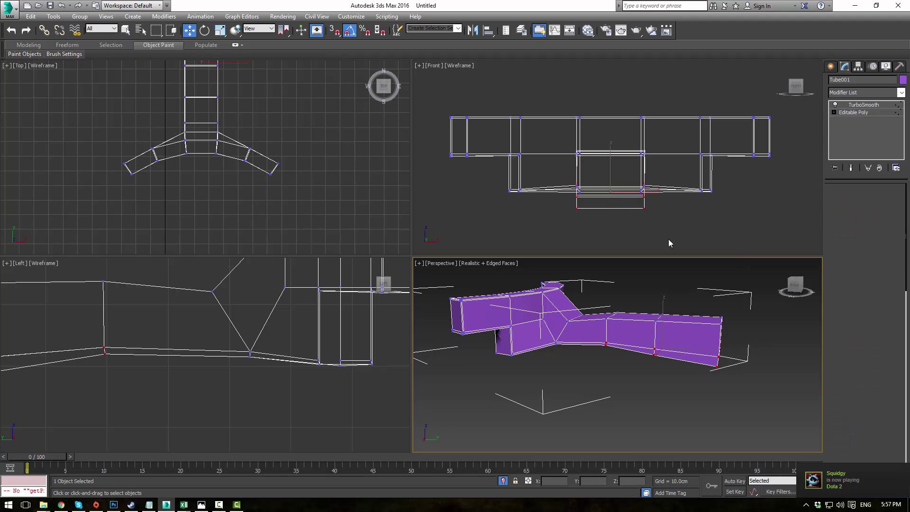
{"action": "scroll", "coordinate": [272, 392], "scroll_direction": "down", "scroll_amount": 4}
{"action": "middle_click_drag", "start_coordinate": [216, 377], "coordinate": [297, 345]}
{"action": "scroll", "coordinate": [297, 345], "scroll_direction": "up", "scroll_amount": 2}
{"action": "middle_click_drag", "start_coordinate": [139, 311], "coordinate": [216, 326]}
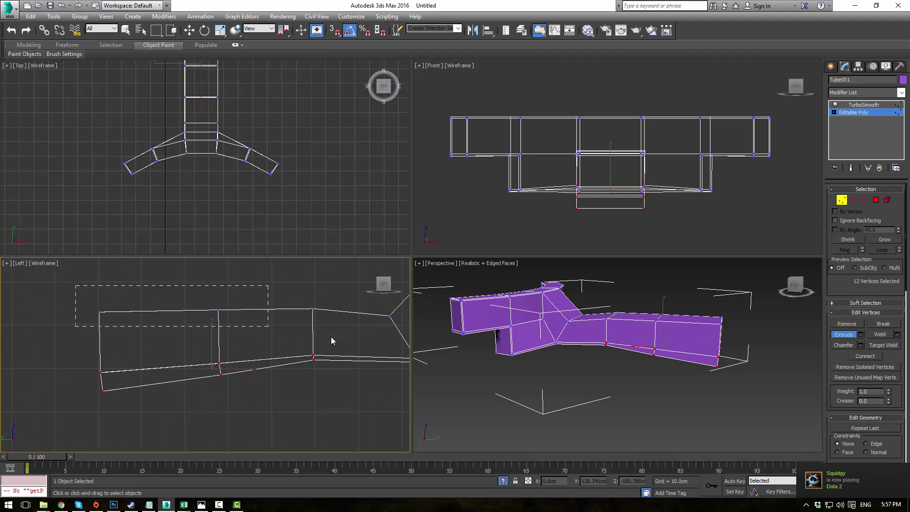
{"action": "left_click_drag", "start_coordinate": [330, 337], "coordinate": [396, 337]}
{"action": "middle_click_drag", "start_coordinate": [383, 335], "coordinate": [351, 343]}
{"action": "key", "text": "r"}
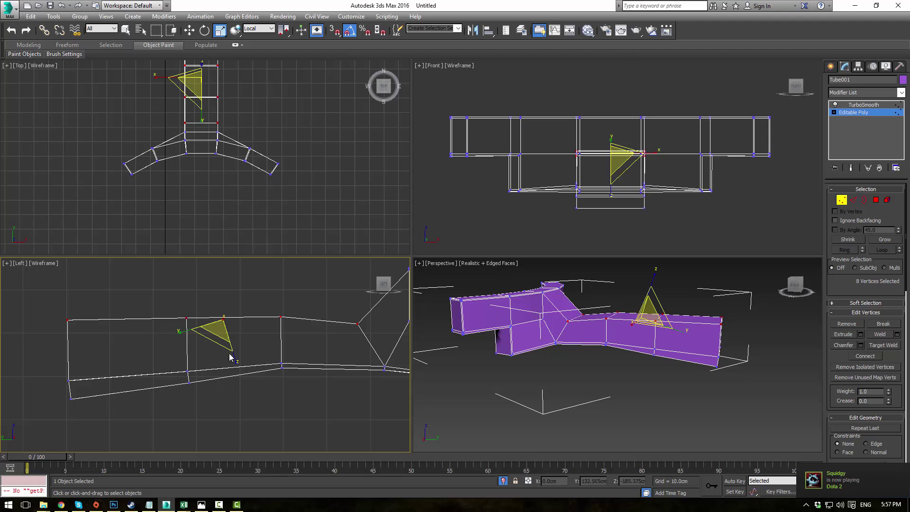
{"action": "left_click", "coordinate": [259, 29]}
{"action": "left_click", "coordinate": [251, 34]}
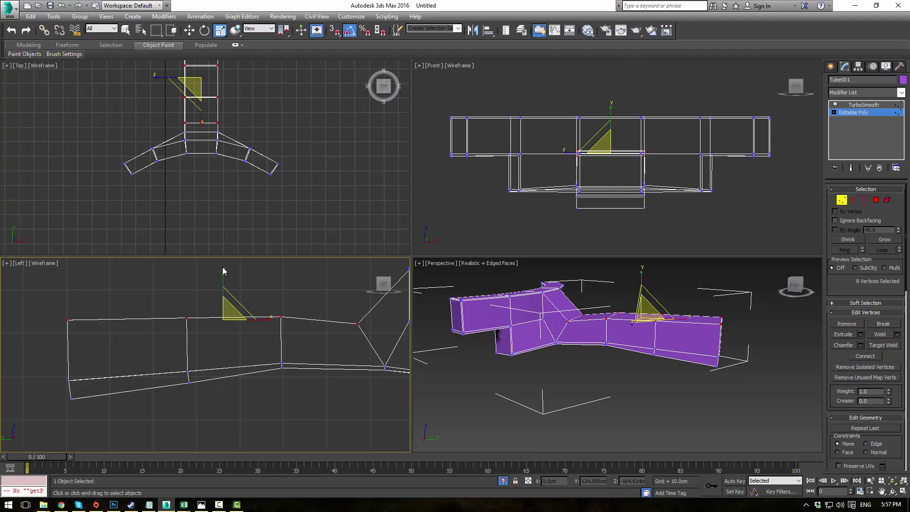
{"action": "left_click_drag", "start_coordinate": [222, 271], "coordinate": [270, 400]}
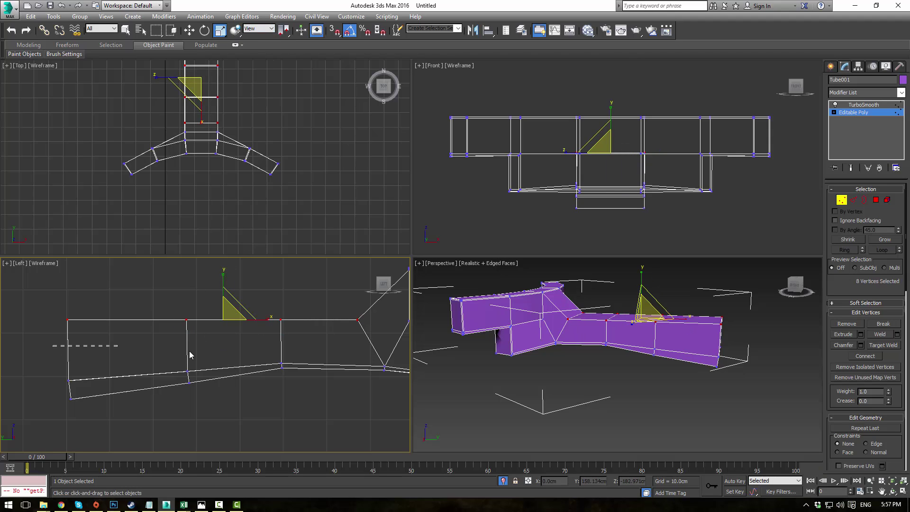
- Select the inner row of vertices just above the lengthened arm's underside in the Left view
{"action": "left_click_drag", "start_coordinate": [400, 369], "coordinate": [399, 368]}
{"action": "left_click_drag", "start_coordinate": [163, 348], "coordinate": [209, 378], "text": "ctrl"}
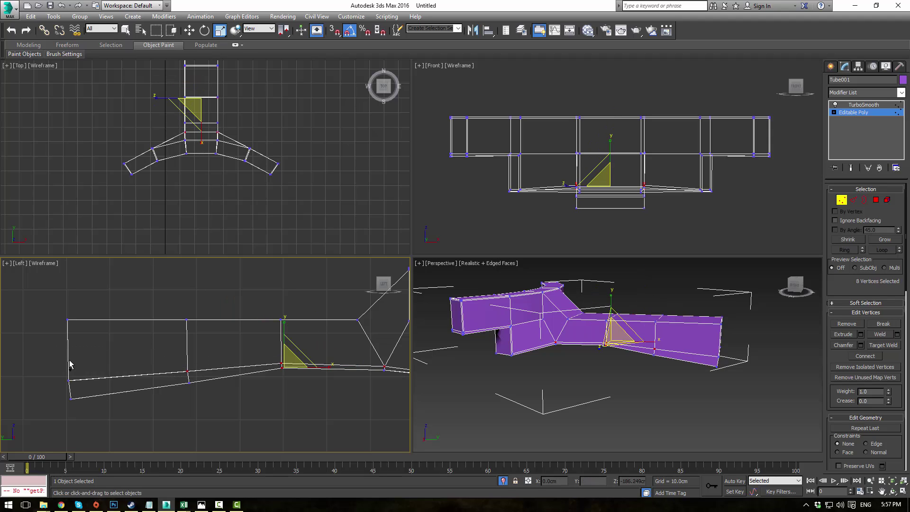
{"action": "left_click_drag", "start_coordinate": [59, 359], "coordinate": [74, 387], "text": "ctrl"}
- Try to flatten the selected row of vertices vertically and raise it, and undo both changes
{"action": "left_click_drag", "start_coordinate": [234, 329], "coordinate": [167, 174]}
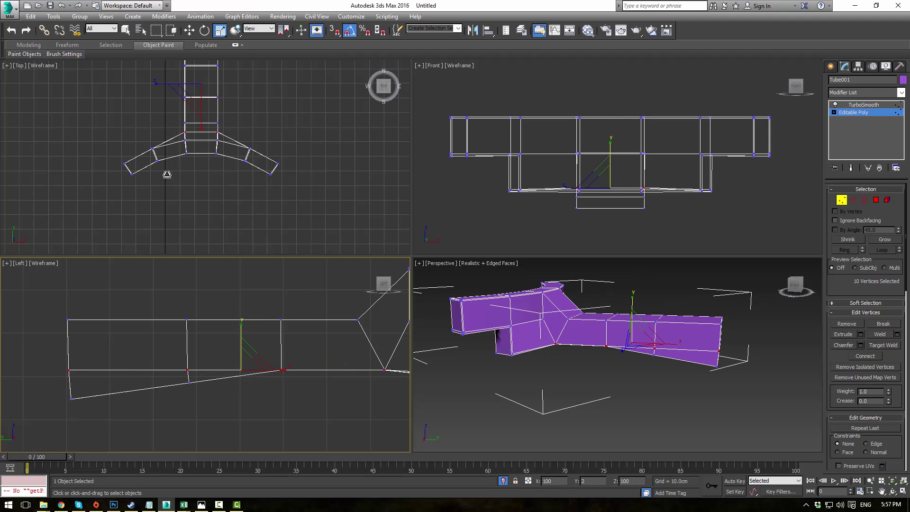
{"action": "middle_click_drag", "start_coordinate": [216, 324], "coordinate": [218, 322]}
{"action": "key", "text": "w"}
{"action": "left_click_drag", "start_coordinate": [249, 340], "coordinate": [248, 331]}
{"action": "left_click", "coordinate": [282, 361]}
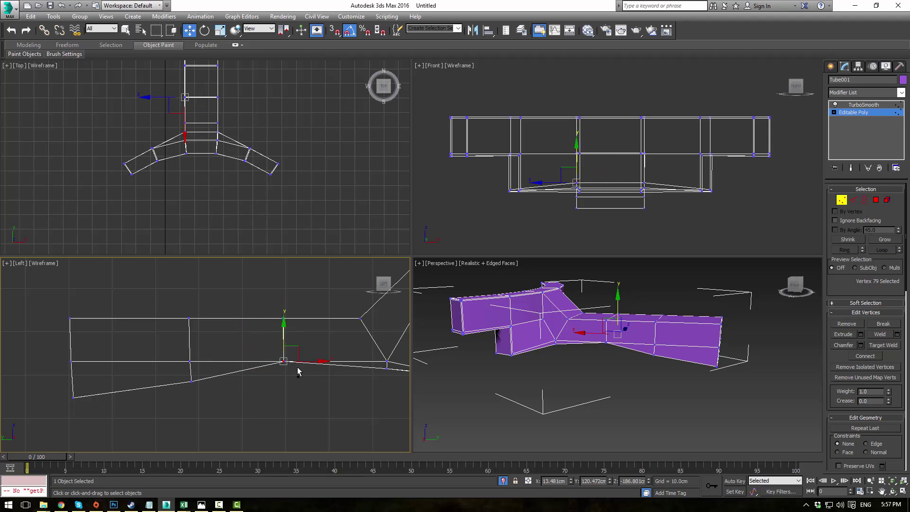
{"action": "key", "text": "ctrl+z"}
{"action": "key", "text": "ctrl+z"}
- Remove two vertices from the selection, then scale the remaining eight vertically into a level row and raise them about 1 cm
{"action": "scroll", "coordinate": [265, 383], "scroll_direction": "up", "scroll_amount": 4}
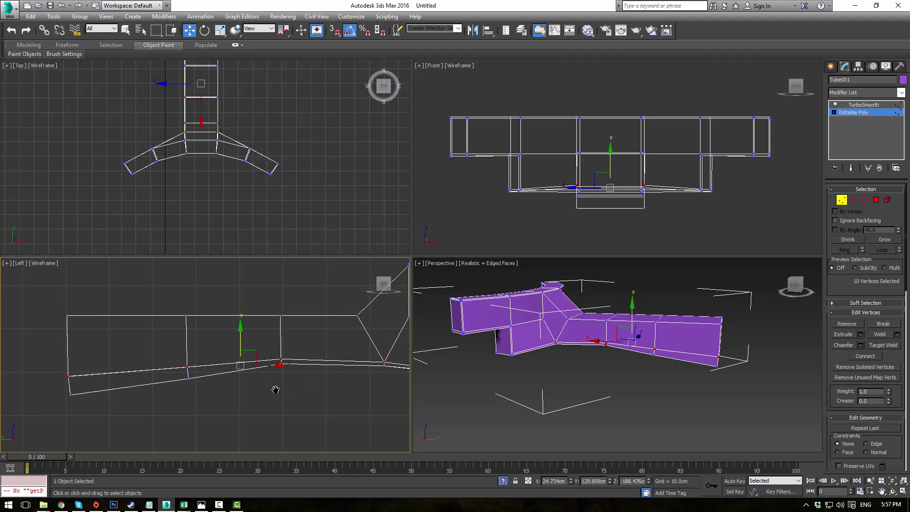
{"action": "left_click_drag", "start_coordinate": [273, 324], "coordinate": [273, 324], "text": "alt"}
{"action": "scroll", "coordinate": [254, 324], "scroll_direction": "down", "scroll_amount": 4}
{"action": "middle_click_drag", "start_coordinate": [234, 322], "coordinate": [230, 341]}
{"action": "key", "text": "r"}
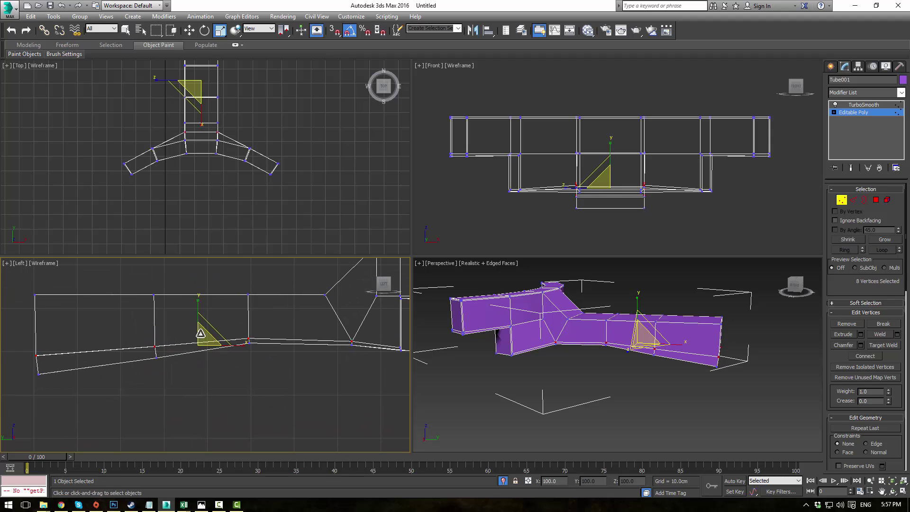
{"action": "left_click_drag", "start_coordinate": [196, 304], "coordinate": [173, 293]}
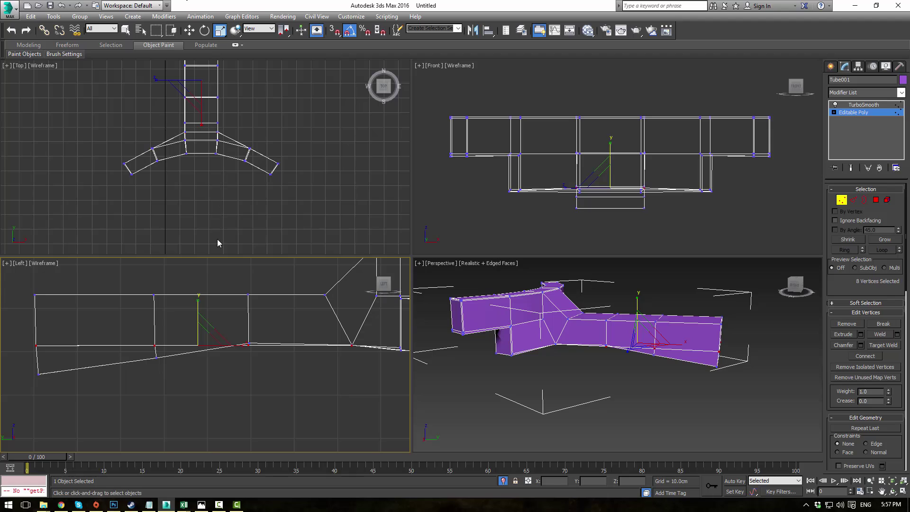
{"action": "middle_click_drag", "start_coordinate": [204, 312], "coordinate": [207, 309]}
{"action": "key", "text": "w"}
{"action": "left_click_drag", "start_coordinate": [201, 313], "coordinate": [202, 308]}
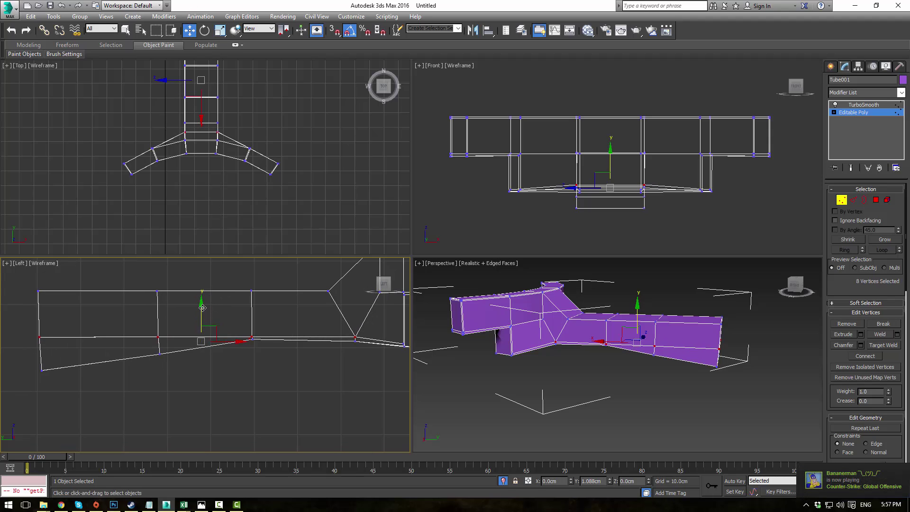
- Raise the bottom vertices at the arm's middle section and end in the Left view to level its underside
{"action": "left_click_drag", "start_coordinate": [27, 356], "coordinate": [68, 391]}
{"action": "left_click", "coordinate": [153, 409]}
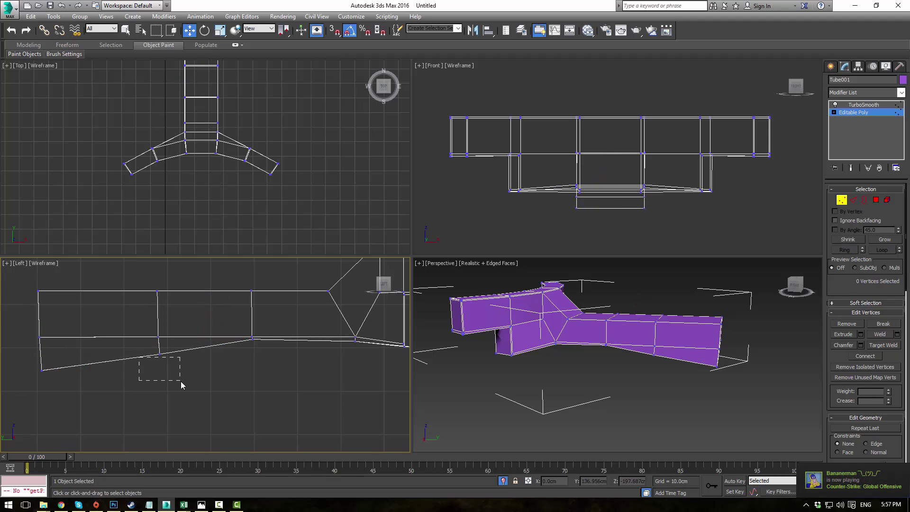
{"action": "left_click_drag", "start_coordinate": [180, 375], "coordinate": [181, 374]}
{"action": "left_click_drag", "start_coordinate": [174, 343], "coordinate": [171, 333]}
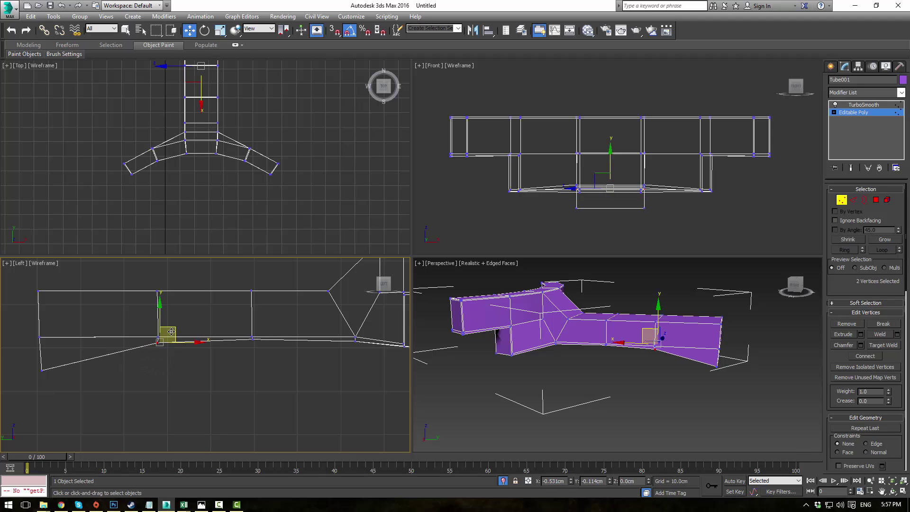
{"action": "left_click_drag", "start_coordinate": [25, 361], "coordinate": [71, 393]}
{"action": "left_click_drag", "start_coordinate": [57, 359], "coordinate": [54, 331]}
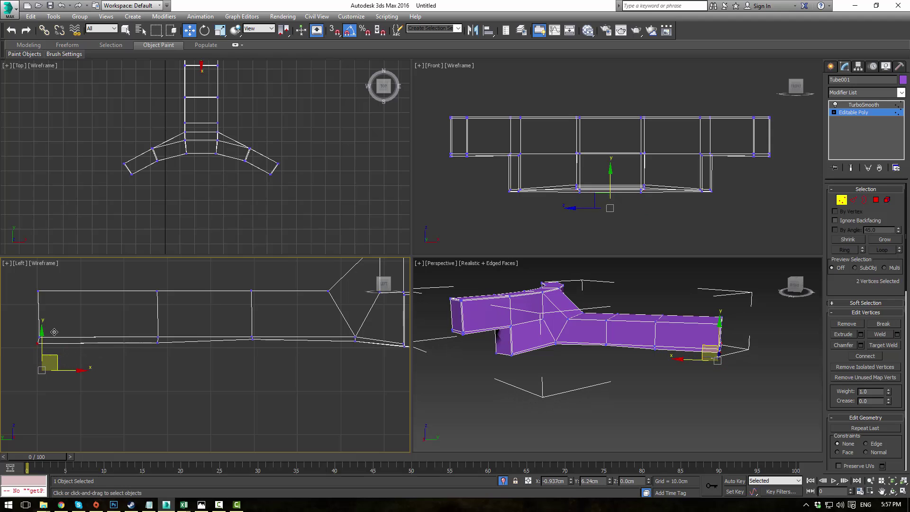
{"action": "left_click", "coordinate": [532, 406]}
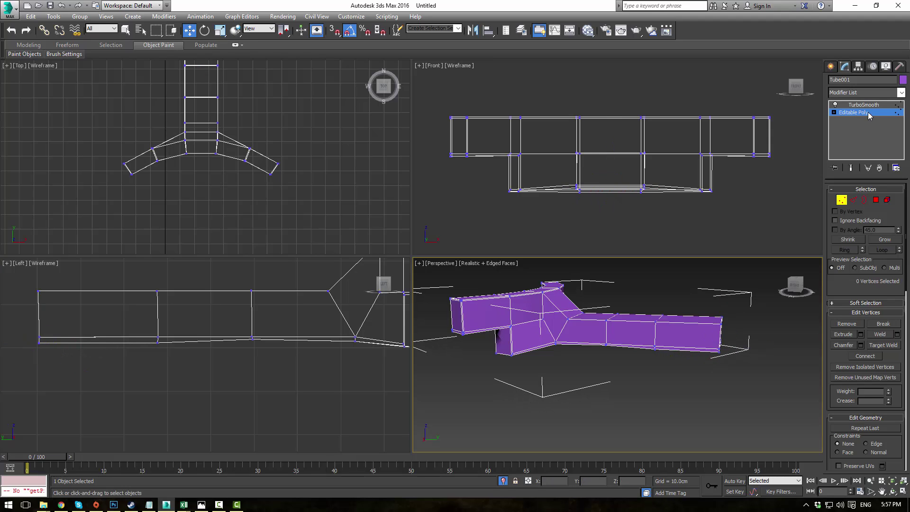
- Switch to the TurboSmooth level and examine the smoothed model without edged faces in the Perspective view
{"action": "left_click", "coordinate": [869, 114]}
{"action": "left_click", "coordinate": [865, 105]}
{"action": "left_click", "coordinate": [681, 368]}
{"action": "scroll", "coordinate": [592, 331], "scroll_direction": "down", "scroll_amount": 4}
{"action": "middle_click_drag", "start_coordinate": [592, 332], "coordinate": [572, 353], "text": "alt"}
{"action": "key", "text": "F4"}
{"action": "left_click", "coordinate": [519, 307]}
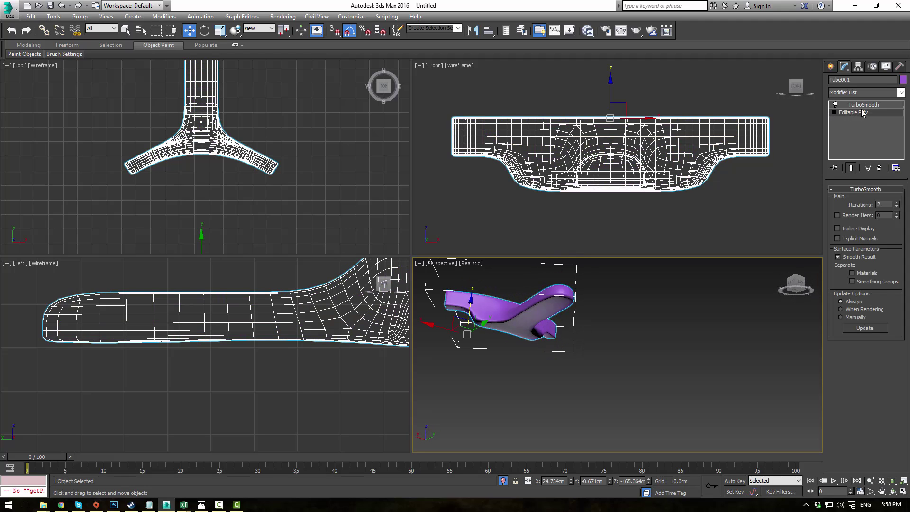
- Return to polygon editing on the Editable Poly level and show edged faces in the Perspective view
{"action": "left_click", "coordinate": [862, 113]}
{"action": "middle_click_drag", "start_coordinate": [546, 316], "coordinate": [635, 354]}
{"action": "left_click", "coordinate": [875, 201]}
{"action": "middle_click_drag", "start_coordinate": [561, 351], "coordinate": [570, 360], "text": "alt"}
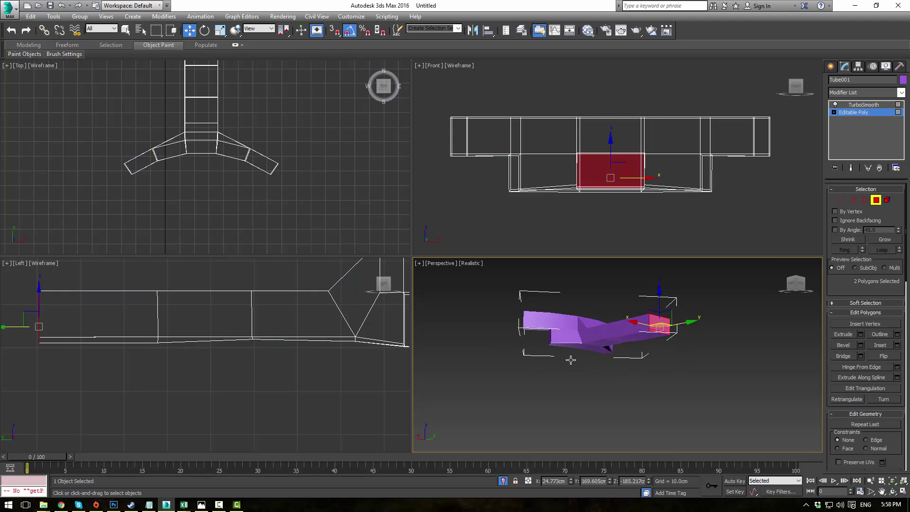
{"action": "key", "text": "F4"}
{"action": "key", "text": "F3"}
{"action": "key", "text": "F3"}
{"action": "scroll", "coordinate": [564, 344], "scroll_direction": "up", "scroll_amount": 10}
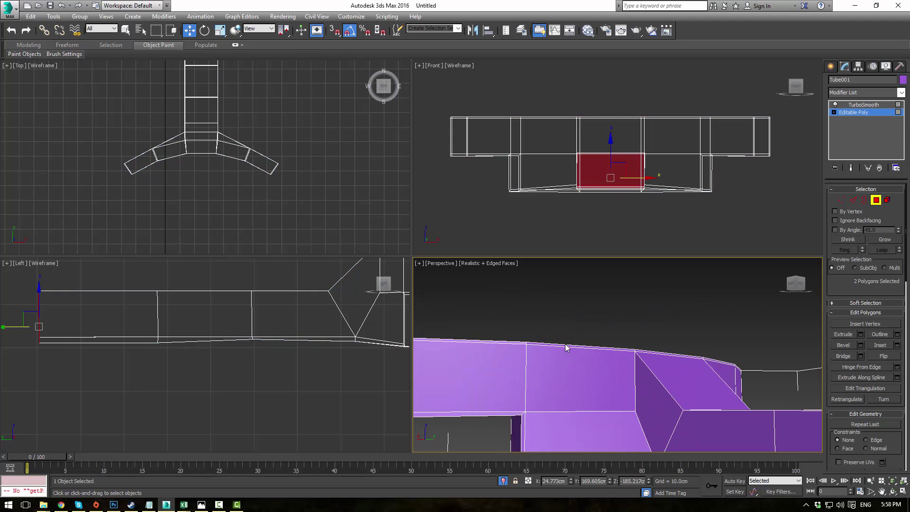
- Extrude the thin upper strip polygons on the inner faces of both side arms by 13.647 cm to form flat flaps
{"action": "left_click", "coordinate": [510, 342]}
{"action": "scroll", "coordinate": [583, 351], "scroll_direction": "down", "scroll_amount": 5}
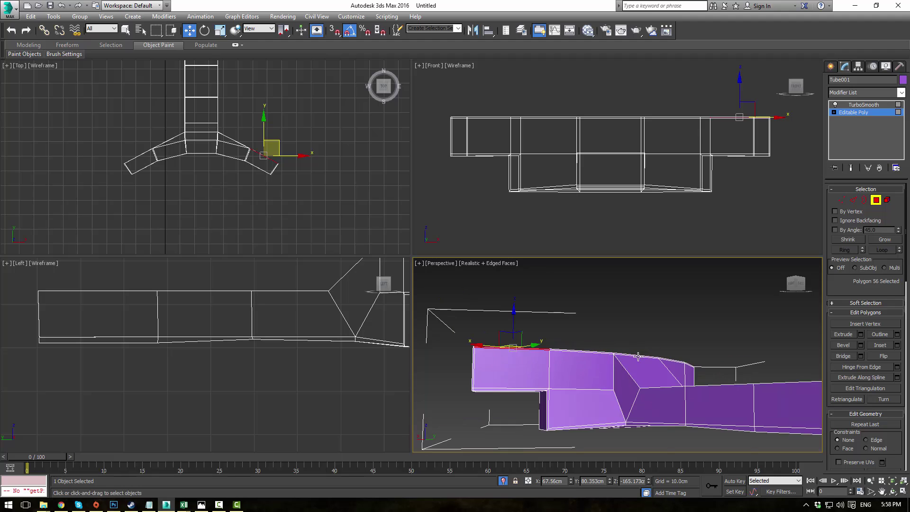
{"action": "middle_click_drag", "start_coordinate": [636, 356], "coordinate": [559, 361], "text": "alt"}
{"action": "middle_click_drag", "start_coordinate": [687, 362], "coordinate": [572, 344]}
{"action": "left_click", "coordinate": [570, 329], "text": "ctrl"}
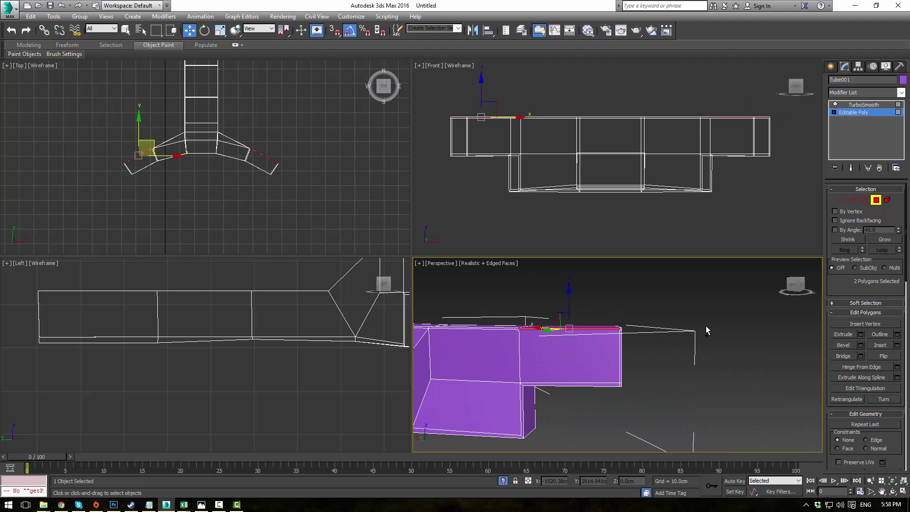
{"action": "left_click", "coordinate": [859, 335]}
{"action": "middle_click_drag", "start_coordinate": [642, 331], "coordinate": [578, 370], "text": "alt"}
{"action": "left_click_drag", "start_coordinate": [625, 373], "coordinate": [622, 403]}
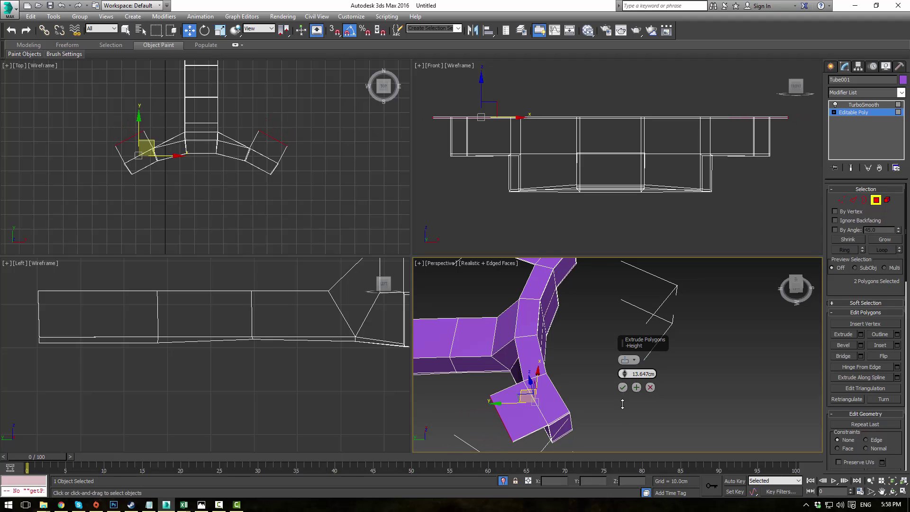
{"action": "left_click", "coordinate": [623, 388]}
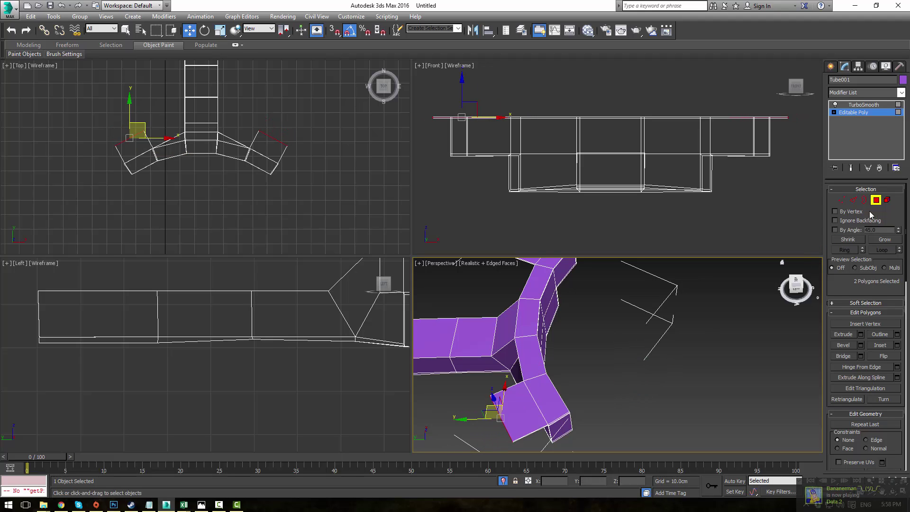
- Select the top polygons along the curved side arms, including both new flaps
{"action": "left_click", "coordinate": [547, 397]}
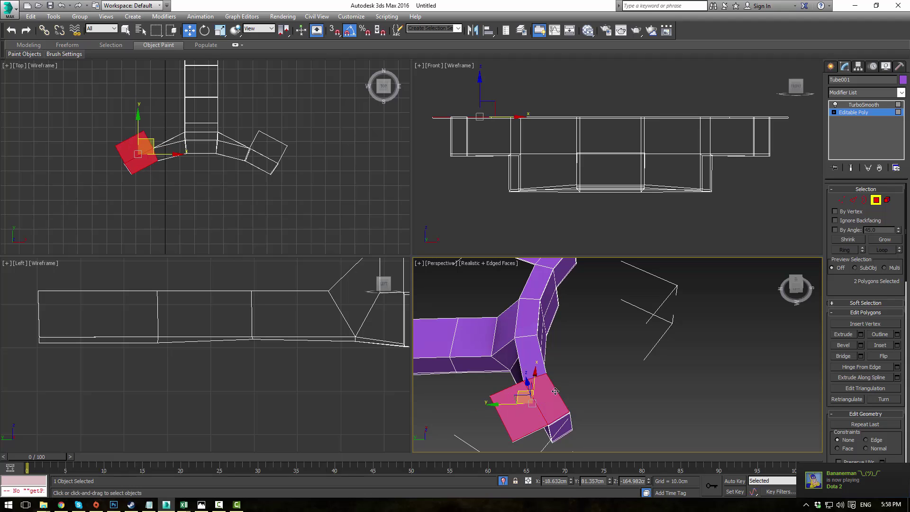
{"action": "left_click", "coordinate": [531, 348], "text": "ctrl"}
{"action": "left_click", "coordinate": [527, 318], "text": "ctrl"}
{"action": "left_click", "coordinate": [536, 286], "text": "ctrl"}
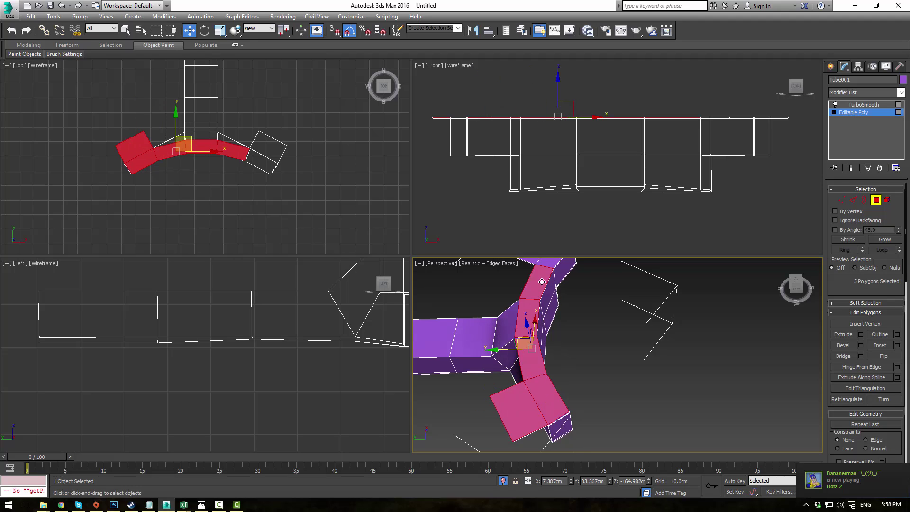
{"action": "middle_click_drag", "start_coordinate": [538, 281], "coordinate": [552, 325]}
{"action": "left_click", "coordinate": [565, 298], "text": "ctrl"}
{"action": "left_click", "coordinate": [550, 293], "text": "ctrl"}
{"action": "middle_click_drag", "start_coordinate": [550, 293], "coordinate": [768, 276], "text": "alt"}
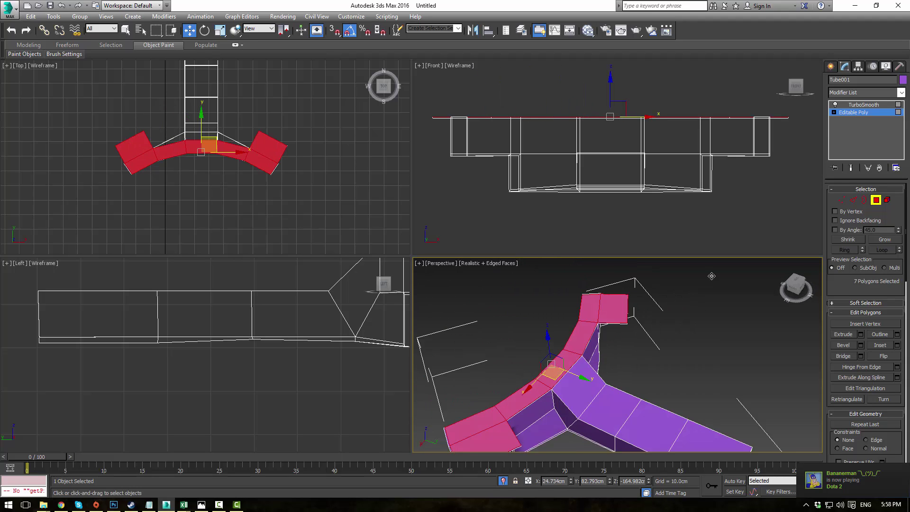
- Add the narrow top polygons at the outer ends of both side arms to the selection
{"action": "middle_click_drag", "start_coordinate": [567, 331], "coordinate": [637, 290]}
{"action": "scroll", "coordinate": [573, 363], "scroll_direction": "up", "scroll_amount": 5}
{"action": "middle_click_drag", "start_coordinate": [573, 362], "coordinate": [591, 302]}
{"action": "left_click", "coordinate": [560, 326], "text": "ctrl"}
{"action": "scroll", "coordinate": [617, 306], "scroll_direction": "down", "scroll_amount": 5}
{"action": "middle_click_drag", "start_coordinate": [655, 273], "coordinate": [635, 379]}
{"action": "scroll", "coordinate": [640, 341], "scroll_direction": "up", "scroll_amount": 3}
{"action": "middle_click_drag", "start_coordinate": [663, 289], "coordinate": [638, 351]}
{"action": "scroll", "coordinate": [637, 352], "scroll_direction": "up", "scroll_amount": 5}
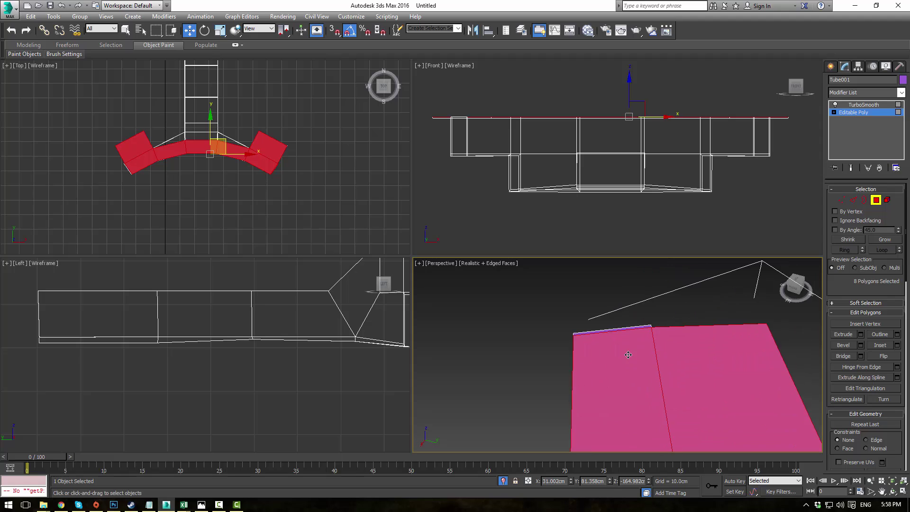
{"action": "left_click", "coordinate": [632, 321], "text": "ctrl"}
{"action": "scroll", "coordinate": [640, 341], "scroll_direction": "down", "scroll_amount": 5}
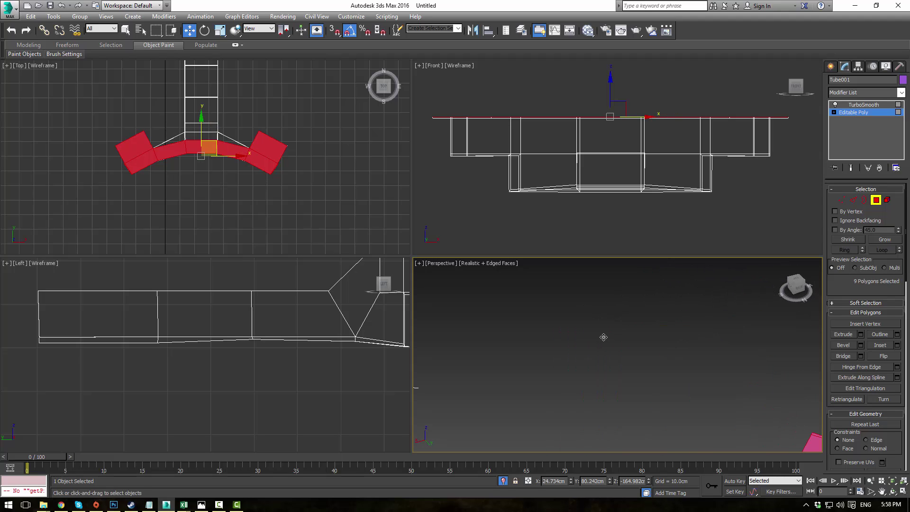
- Extrude the nine selected top polygons slightly upward to thicken the flaps and upper surface, undoing unwanted changes
{"action": "left_click", "coordinate": [843, 334]}
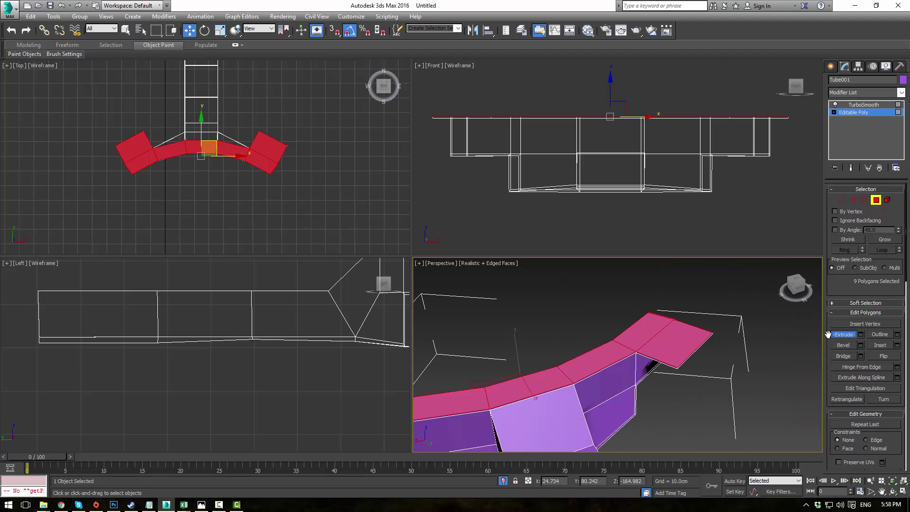
{"action": "mouse_move", "coordinate": [647, 331]}
{"action": "left_mouse_down"}
{"action": "mouse_move", "coordinate": [646, 321]}
{"action": "mouse_move", "coordinate": [644, 337]}
{"action": "mouse_move", "coordinate": [664, 338]}
{"action": "left_mouse_up"}
{"action": "left_click", "coordinate": [646, 338]}
{"action": "key", "text": "ctrl+z"}
{"action": "key", "text": "ctrl+z"}
{"action": "key", "text": "ctrl+z"}
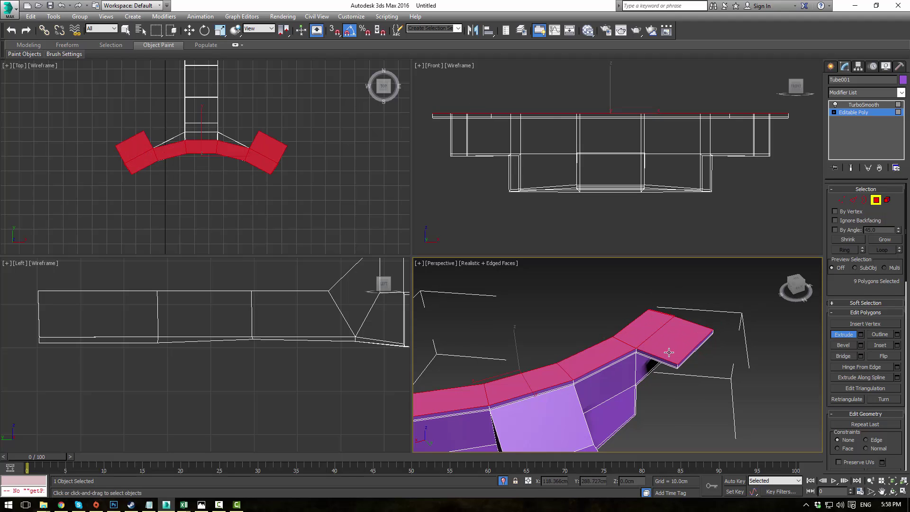
{"action": "left_click", "coordinate": [668, 351]}
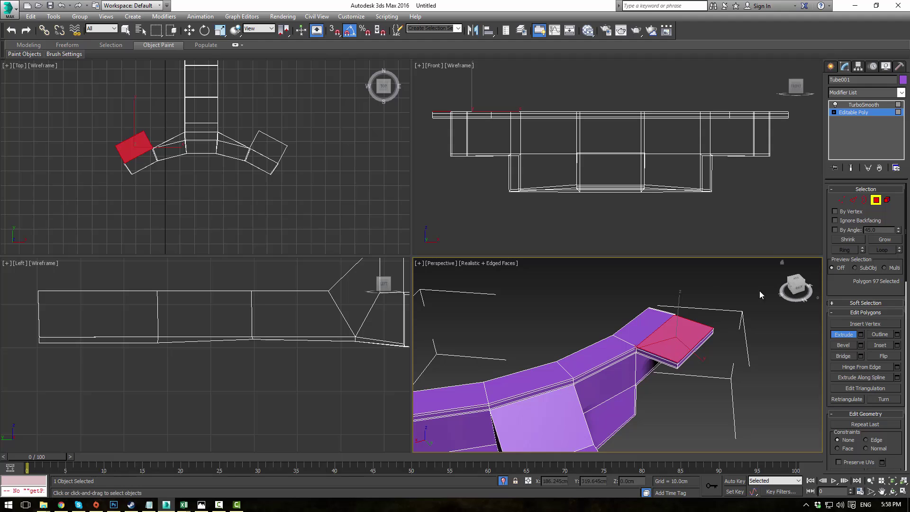
- Leave polygon editing and examine the TurboSmooth result on the side arms, flaps and long arm from several angles
{"action": "key", "text": "w"}
{"action": "left_click", "coordinate": [855, 113]}
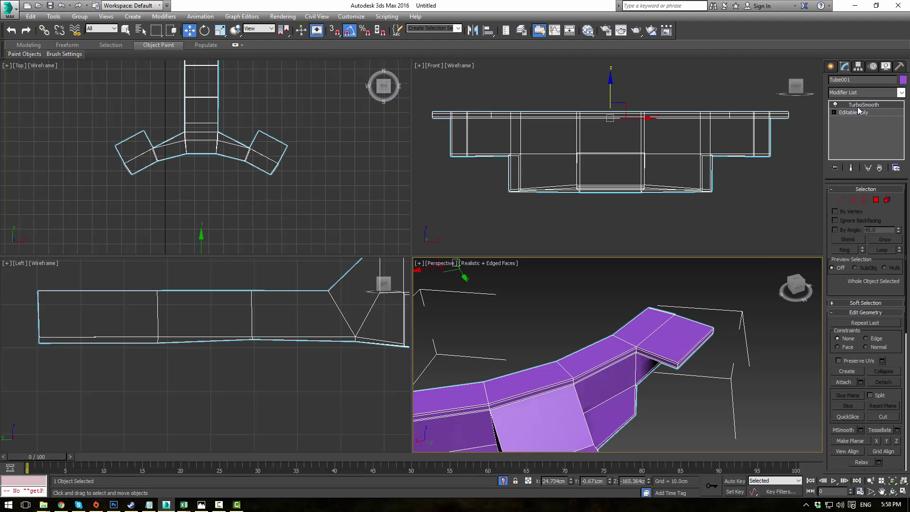
{"action": "left_click", "coordinate": [858, 106]}
{"action": "left_click", "coordinate": [741, 335]}
{"action": "scroll", "coordinate": [691, 350], "scroll_direction": "down", "scroll_amount": 4}
{"action": "mouse_move", "coordinate": [690, 351]}
{"action": "middle_mouse_down", "text": "alt"}
{"action": "mouse_move", "coordinate": [687, 316]}
{"action": "mouse_move", "coordinate": [689, 373]}
{"action": "mouse_move", "coordinate": [687, 361]}
{"action": "middle_mouse_up", "text": "alt"}
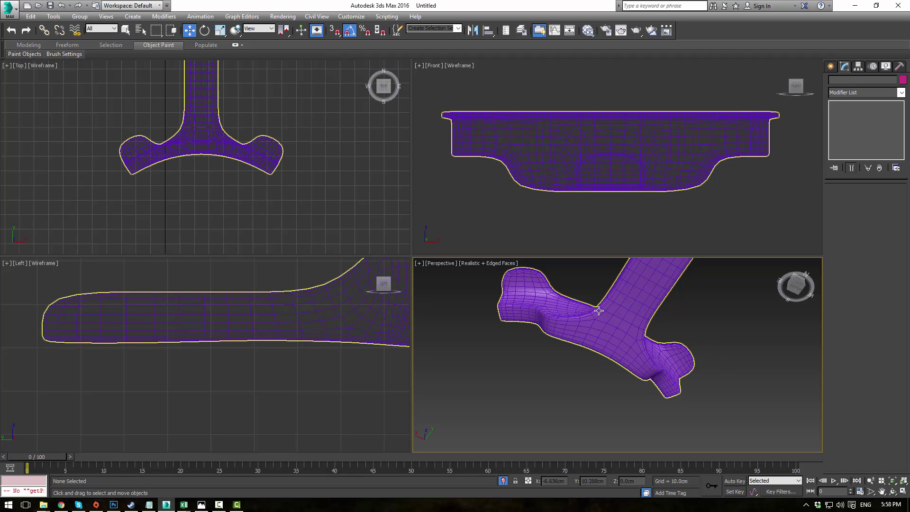
{"action": "scroll", "coordinate": [572, 355], "scroll_direction": "down", "scroll_amount": 3}
{"action": "middle_click_drag", "start_coordinate": [570, 361], "coordinate": [619, 312], "text": "alt"}
{"action": "left_click", "coordinate": [619, 312]}
{"action": "middle_click_drag", "start_coordinate": [693, 283], "coordinate": [643, 292]}
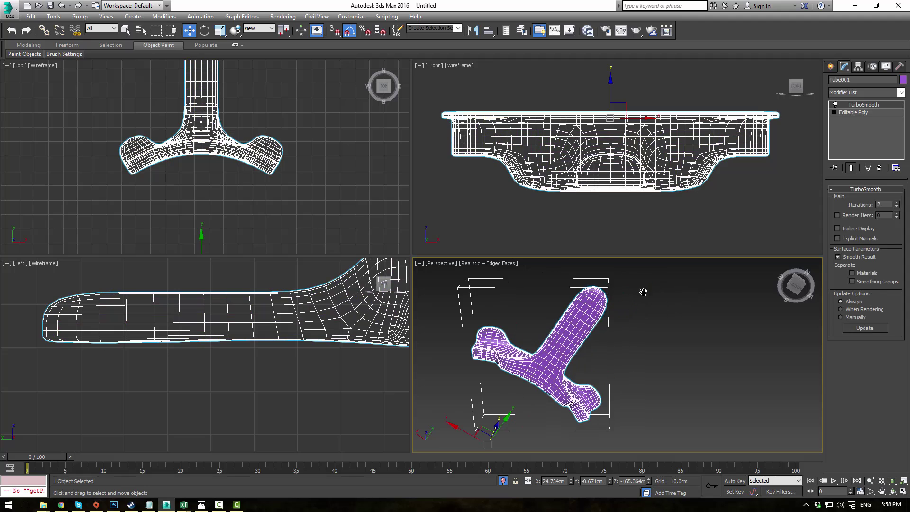
- Connect the crosswise edges of the long arm to divide it lengthwise into three strips
{"action": "left_click", "coordinate": [855, 113]}
{"action": "middle_click_drag", "start_coordinate": [616, 341], "coordinate": [590, 413], "text": "alt"}
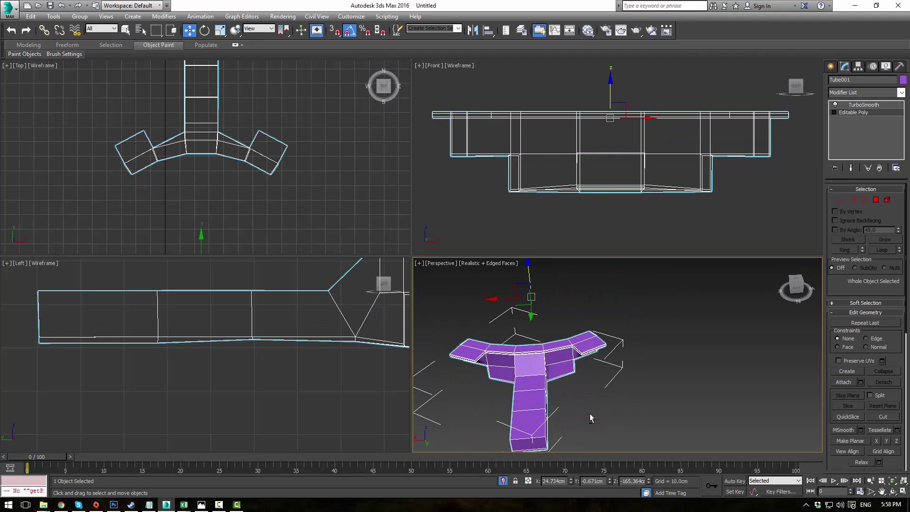
{"action": "left_click", "coordinate": [854, 200]}
{"action": "middle_click_drag", "start_coordinate": [223, 196], "coordinate": [253, 273]}
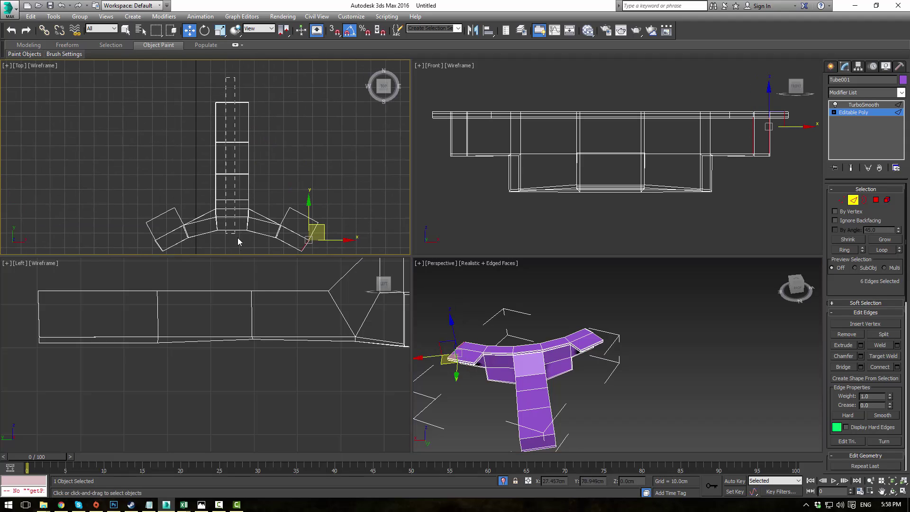
{"action": "left_click_drag", "start_coordinate": [238, 238], "coordinate": [242, 251]}
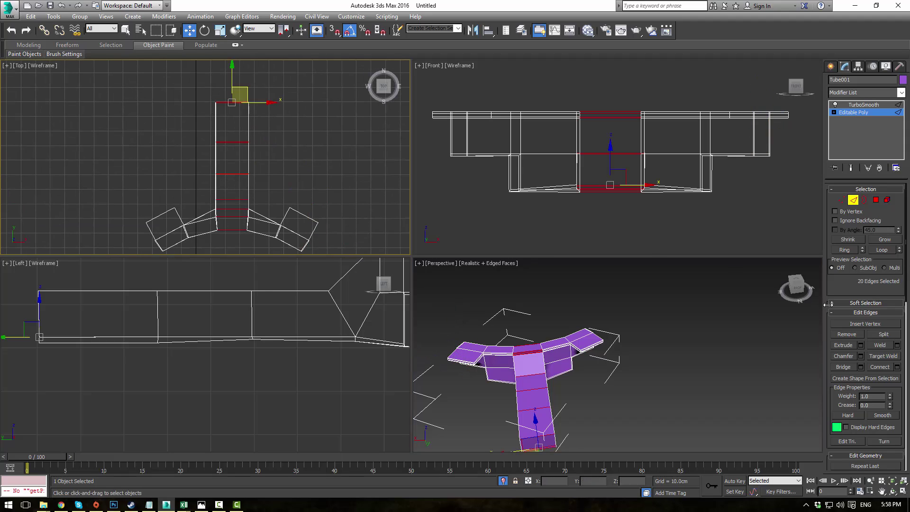
{"action": "left_click", "coordinate": [897, 368]}
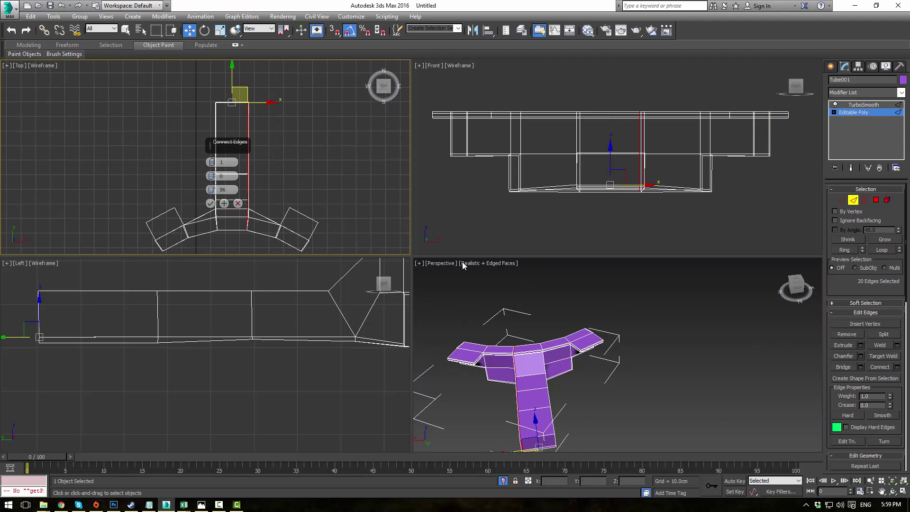
{"action": "left_click", "coordinate": [210, 203]}
- Select the four outer polygons on the long arm's end face and extrude them into two parallel prongs
{"action": "left_click", "coordinate": [875, 200]}
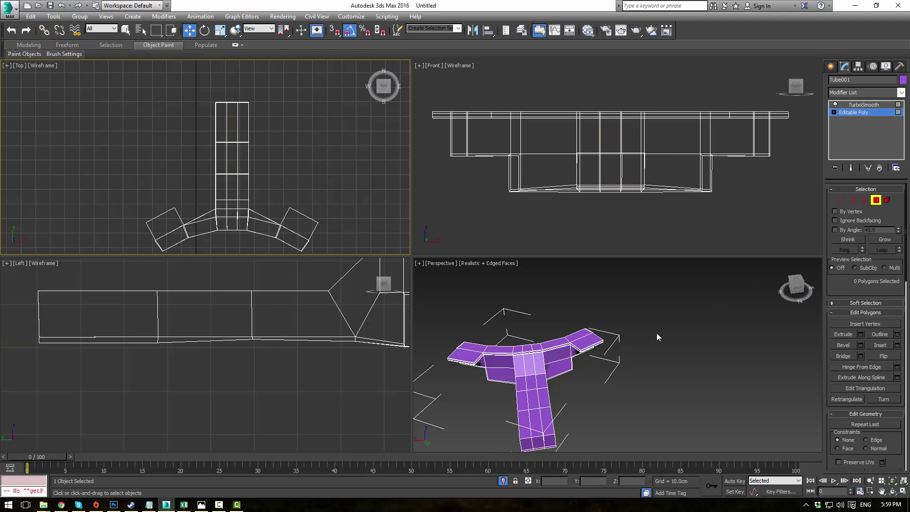
{"action": "middle_click_drag", "start_coordinate": [565, 370], "coordinate": [641, 371], "text": "alt"}
{"action": "left_click", "coordinate": [567, 339]}
{"action": "left_click", "coordinate": [527, 348], "text": "ctrl"}
{"action": "left_click", "coordinate": [527, 365], "text": "ctrl"}
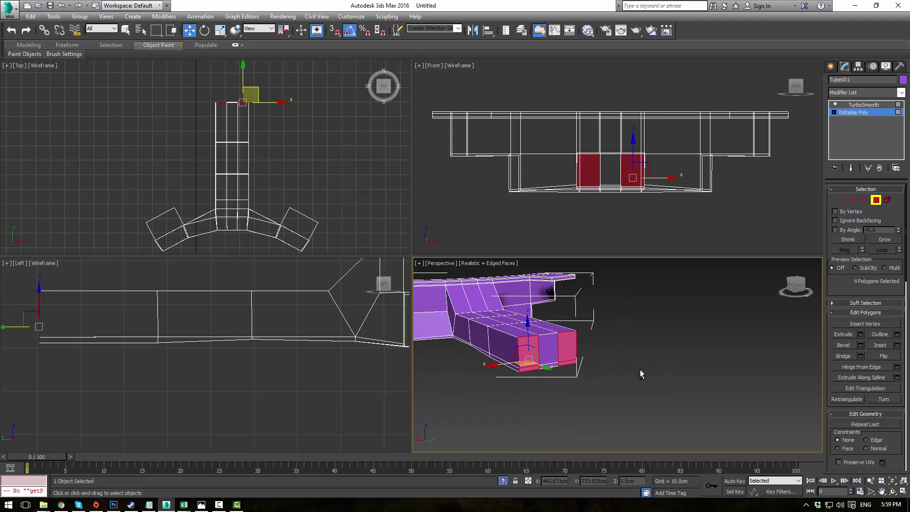
{"action": "left_click", "coordinate": [841, 334]}
{"action": "left_click_drag", "start_coordinate": [564, 349], "coordinate": [596, 305]}
{"action": "scroll", "coordinate": [266, 166], "scroll_direction": "up", "scroll_amount": 8}
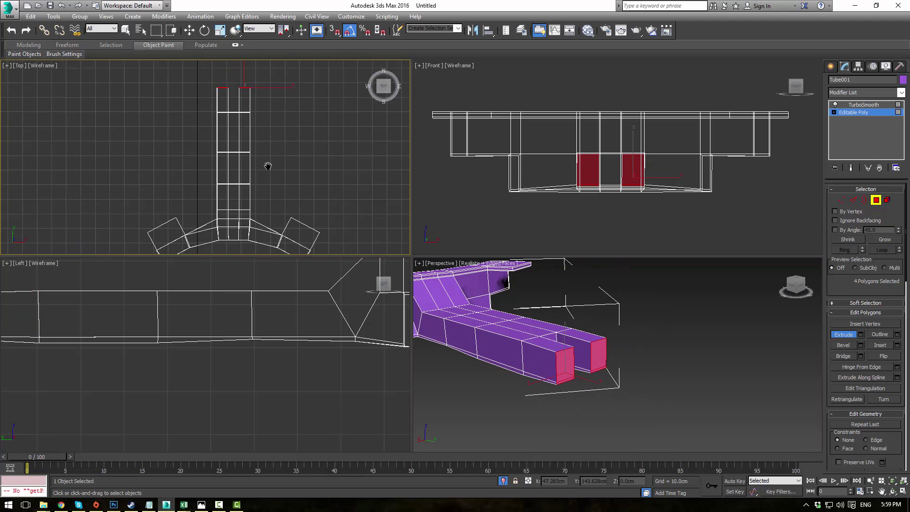
{"action": "key", "text": "1"}
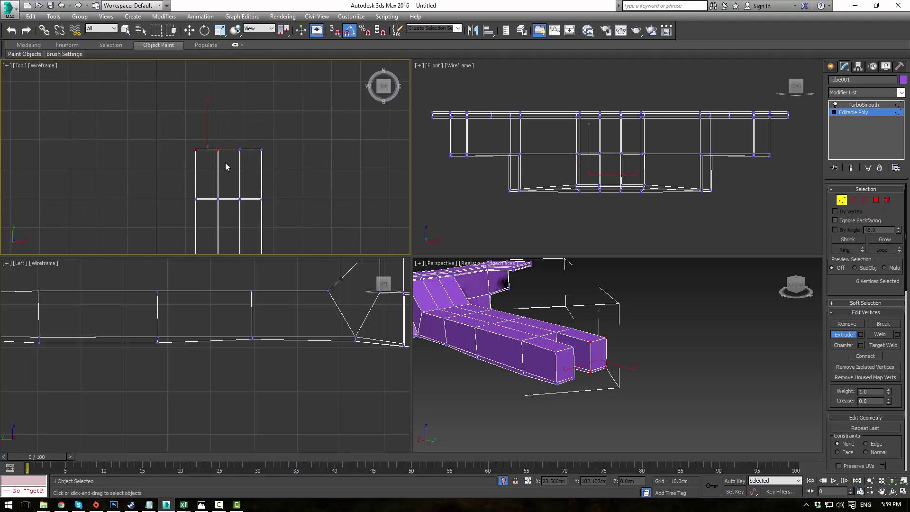
{"action": "key", "text": "r"}
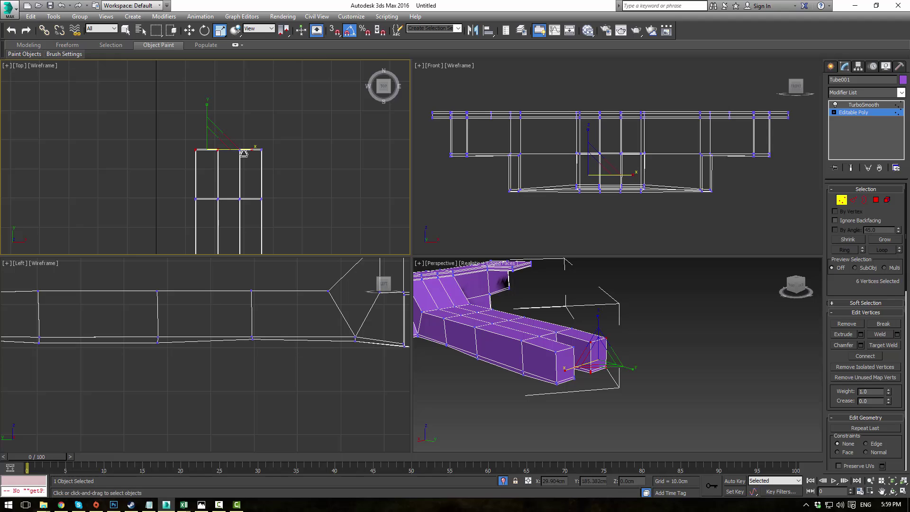
{"action": "key", "text": "w"}
{"action": "left_click_drag", "start_coordinate": [242, 151], "coordinate": [221, 156]}
{"action": "key", "text": "ctrl+z"}
- Scale the prong tip vertices apart along X, and scale the outer tip corners back inward to narrow both prongs
{"action": "left_click_drag", "start_coordinate": [147, 116], "coordinate": [335, 146]}
{"action": "key", "text": "r"}
{"action": "left_click_drag", "start_coordinate": [123, 134], "coordinate": [159, 166]}
{"action": "left_click_drag", "start_coordinate": [332, 140], "coordinate": [290, 158], "text": "ctrl"}
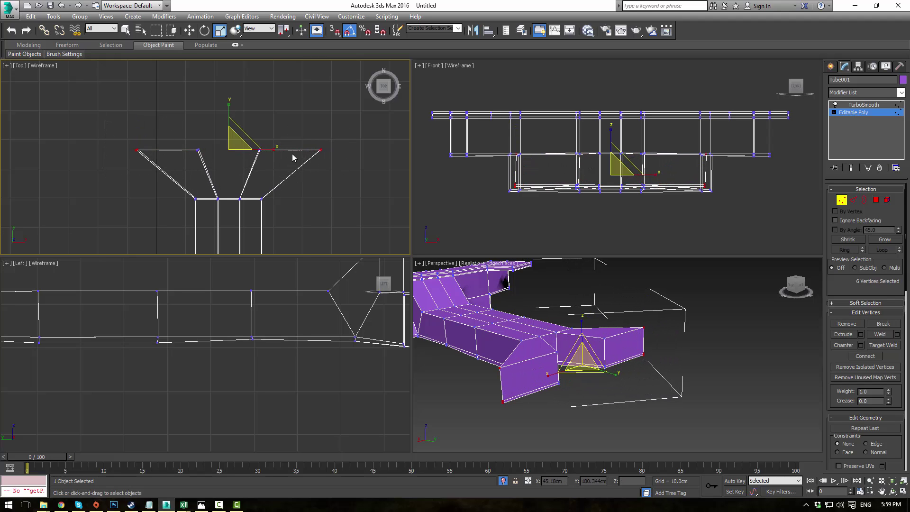
{"action": "left_click_drag", "start_coordinate": [260, 152], "coordinate": [266, 150]}
- Extrude the four end polygons of both prongs straight outward to add another segment to each
{"action": "middle_click_drag", "start_coordinate": [536, 331], "coordinate": [578, 305], "text": "alt"}
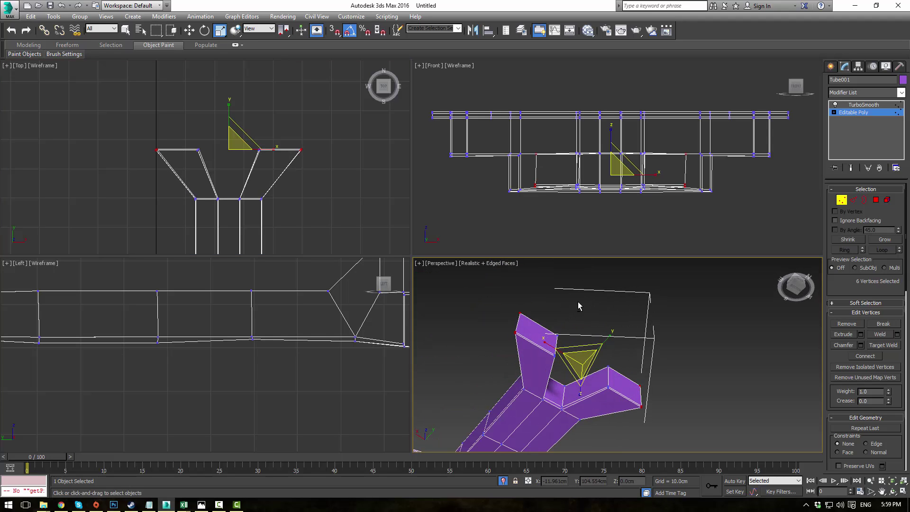
{"action": "left_click", "coordinate": [876, 200]}
{"action": "middle_click_drag", "start_coordinate": [544, 351], "coordinate": [588, 336], "text": "alt"}
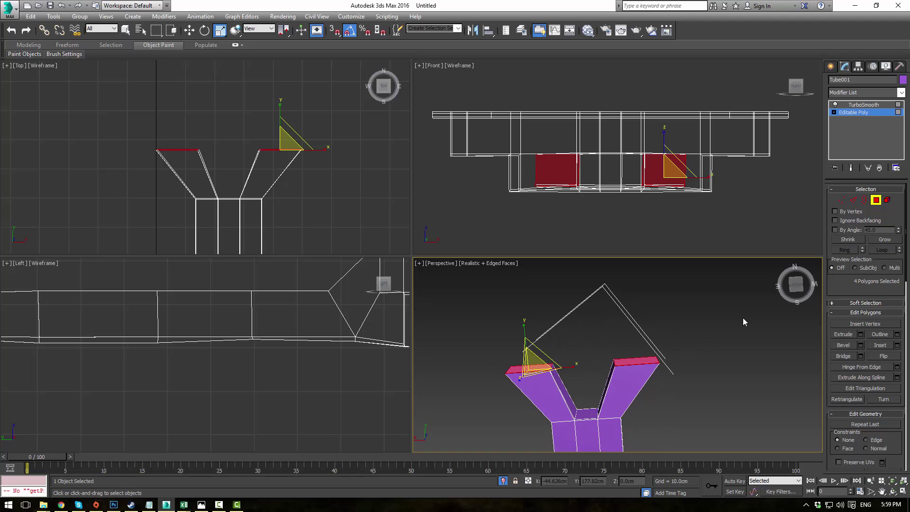
{"action": "left_click", "coordinate": [861, 334]}
{"action": "left_click_drag", "start_coordinate": [626, 374], "coordinate": [626, 361]}
{"action": "left_click", "coordinate": [624, 388]}
{"action": "middle_click_drag", "start_coordinate": [257, 154], "coordinate": [278, 206]}
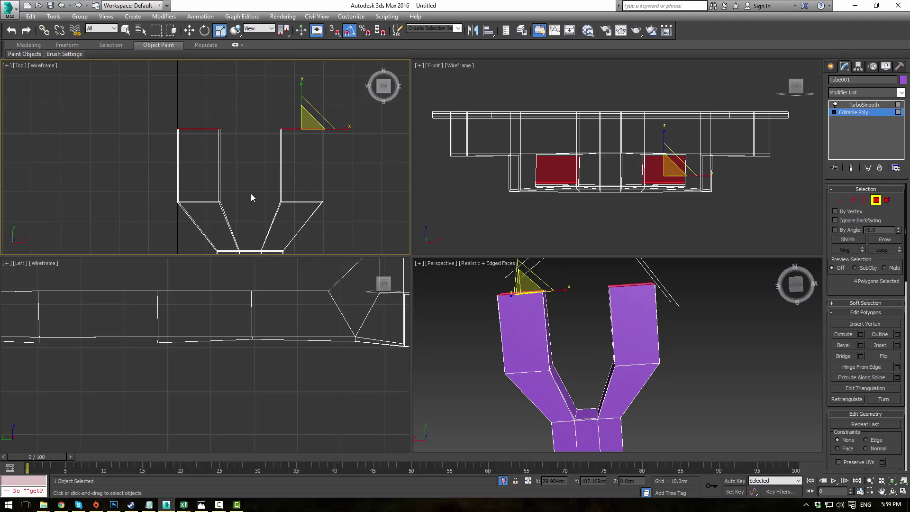
- Scale the outer side vertices of both prongs inward, spread the tips apart, and narrow the tips at their outer corners
{"action": "key", "text": "1"}
{"action": "left_click_drag", "start_coordinate": [128, 106], "coordinate": [189, 222]}
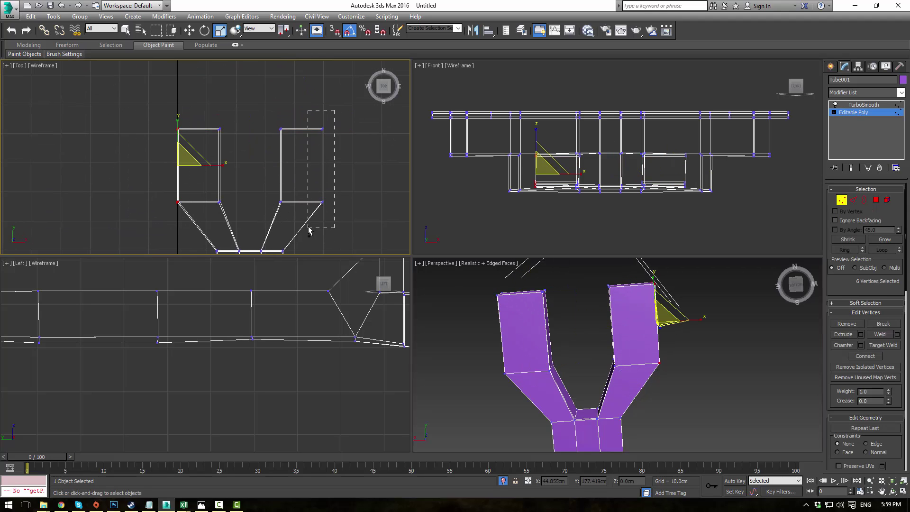
{"action": "left_click_drag", "start_coordinate": [308, 231], "coordinate": [308, 229], "text": "ctrl"}
{"action": "left_click_drag", "start_coordinate": [291, 165], "coordinate": [194, 97]}
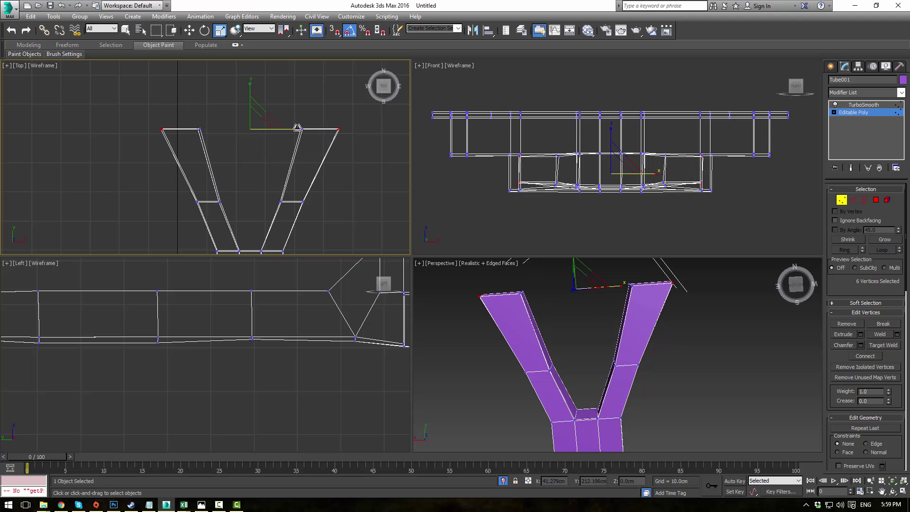
{"action": "left_click_drag", "start_coordinate": [297, 128], "coordinate": [289, 128]}
- Move the middle vertices of each prong outward along X to bend the fork into a wider U shape
{"action": "middle_click_drag", "start_coordinate": [554, 309], "coordinate": [563, 311]}
{"action": "middle_click_drag", "start_coordinate": [619, 305], "coordinate": [621, 327], "text": "alt"}
{"action": "left_click_drag", "start_coordinate": [567, 379], "coordinate": [568, 379]}
{"action": "right_click", "coordinate": [274, 198]}
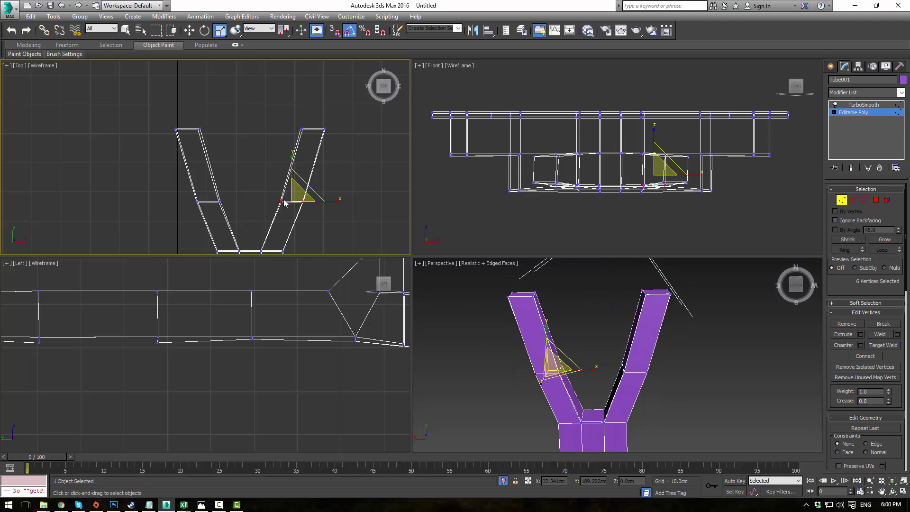
{"action": "key", "text": "w"}
{"action": "left_click_drag", "start_coordinate": [337, 201], "coordinate": [348, 201]}
{"action": "left_click_drag", "start_coordinate": [162, 158], "coordinate": [222, 202]}
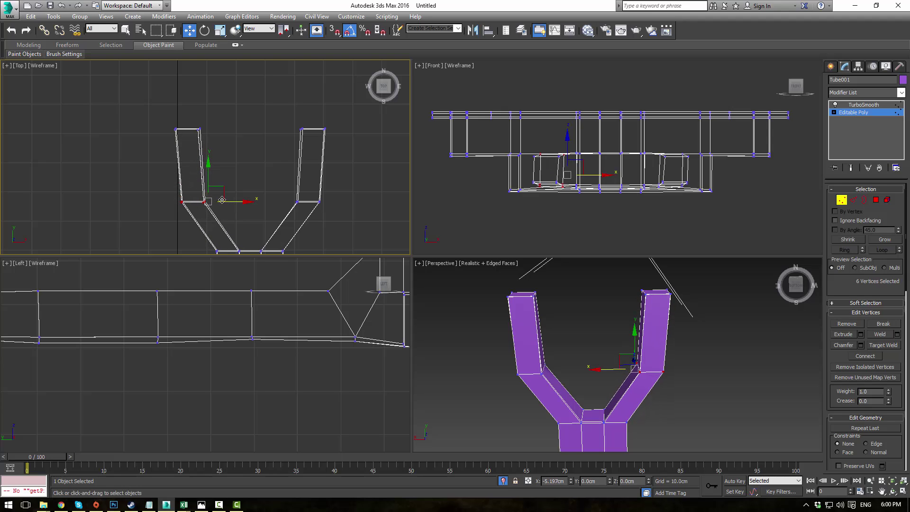
{"action": "left_click", "coordinate": [249, 166]}
- Select all polygons on the left half of the model and delete them
{"action": "middle_click_drag", "start_coordinate": [250, 166], "coordinate": [238, 89]}
{"action": "scroll", "coordinate": [238, 89], "scroll_direction": "down", "scroll_amount": 8}
{"action": "scroll", "coordinate": [254, 132], "scroll_direction": "up", "scroll_amount": 2}
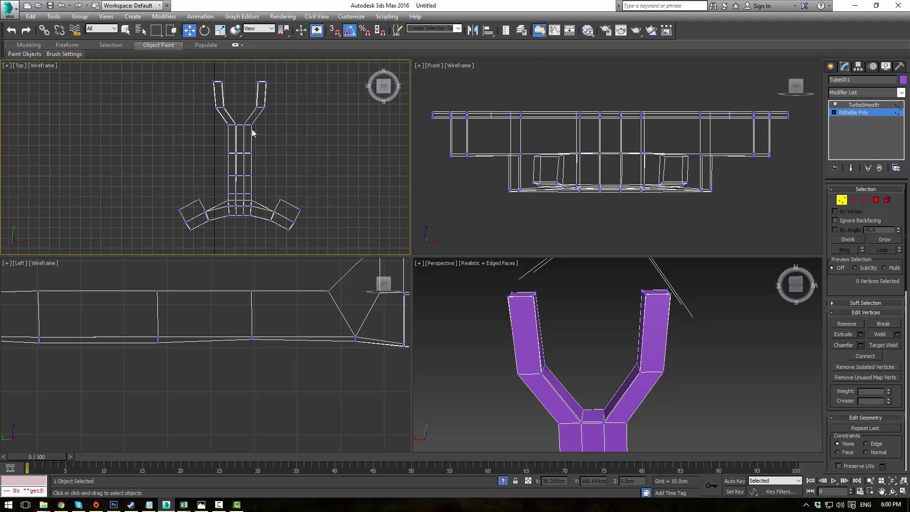
{"action": "left_click_drag", "start_coordinate": [165, 74], "coordinate": [260, 261]}
{"action": "left_click", "coordinate": [876, 199]}
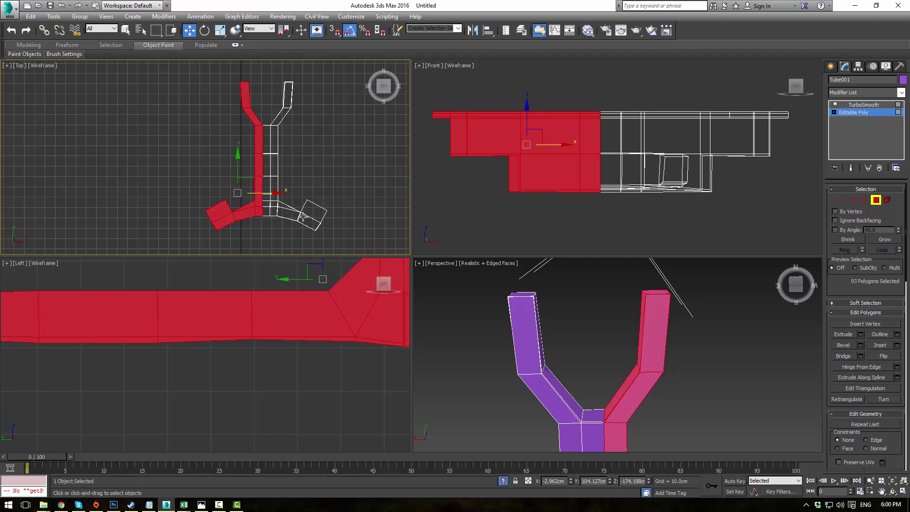
{"action": "key", "text": "Delete"}
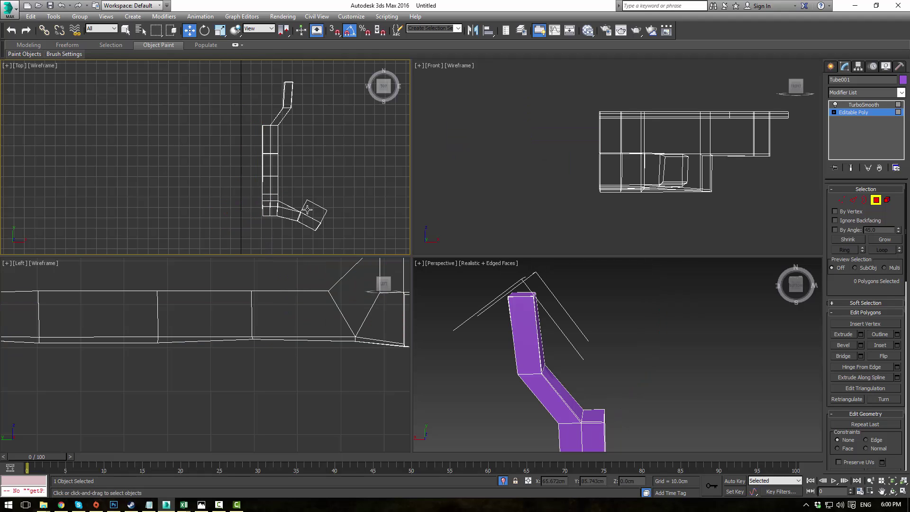
- Select the vertices along the open centre edge and shift them slightly along X toward the remaining half
{"action": "scroll", "coordinate": [271, 150], "scroll_direction": "up", "scroll_amount": 2}
{"action": "key", "text": "1"}
{"action": "left_click_drag", "start_coordinate": [234, 102], "coordinate": [268, 255]}
{"action": "left_click_drag", "start_coordinate": [285, 205], "coordinate": [288, 205]}
{"action": "key", "text": "r"}
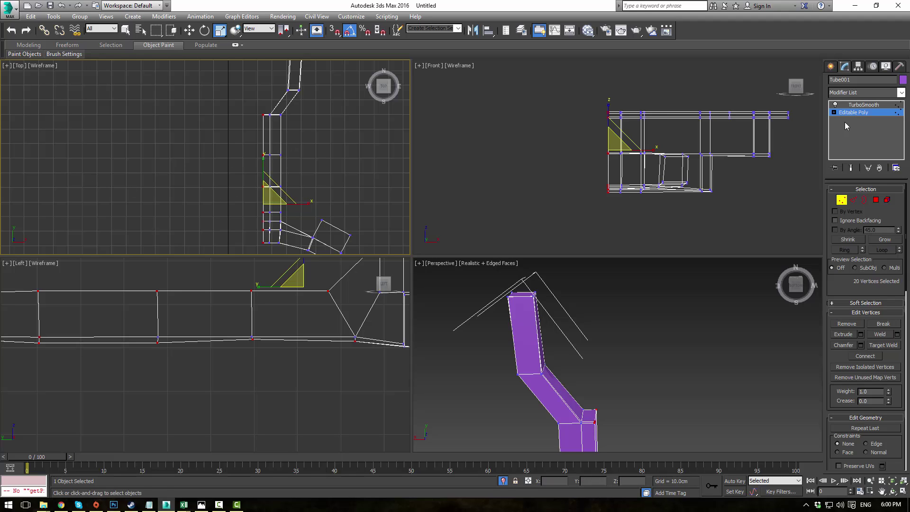
- Add a Symmetry modifier below TurboSmooth, try the Z mirror axis, and set the axis to Y
{"action": "left_click", "coordinate": [873, 109]}
{"action": "left_click", "coordinate": [901, 94]}
{"action": "type", "text": "sy"}
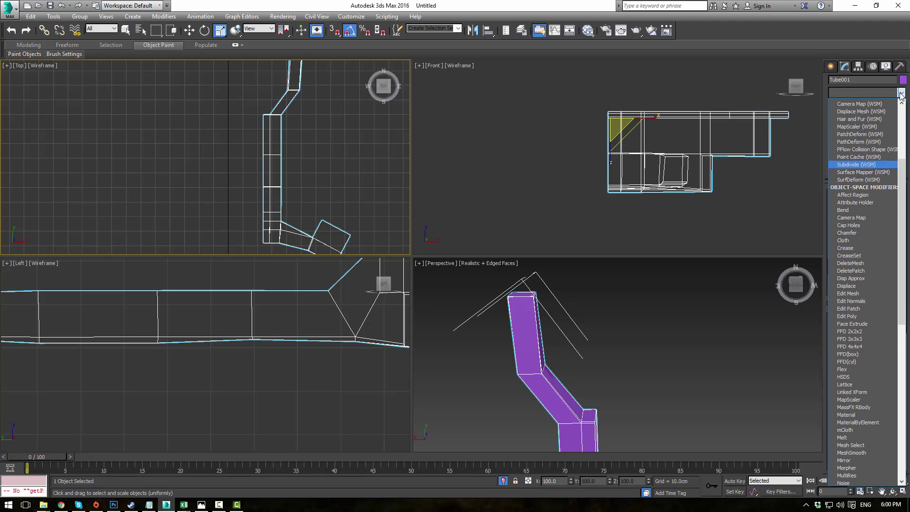
{"action": "key", "text": "Return"}
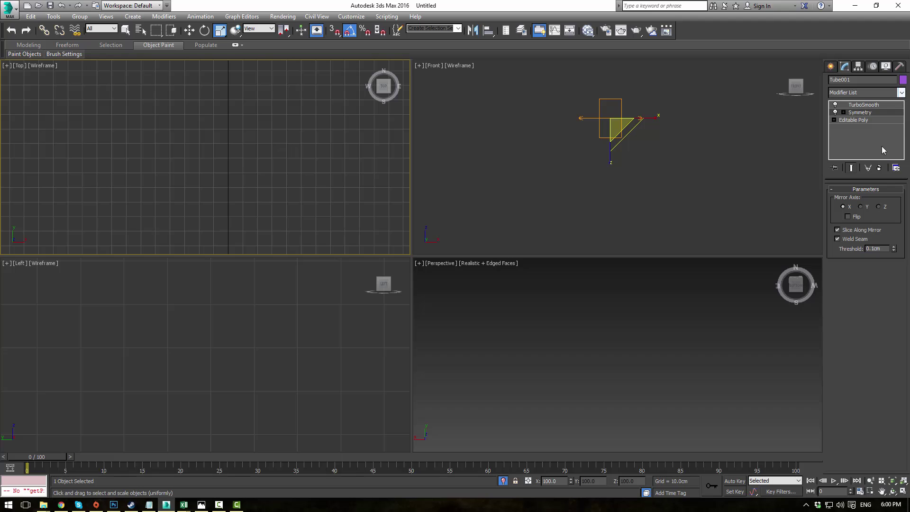
{"action": "left_click", "coordinate": [861, 207]}
{"action": "left_click", "coordinate": [879, 207]}
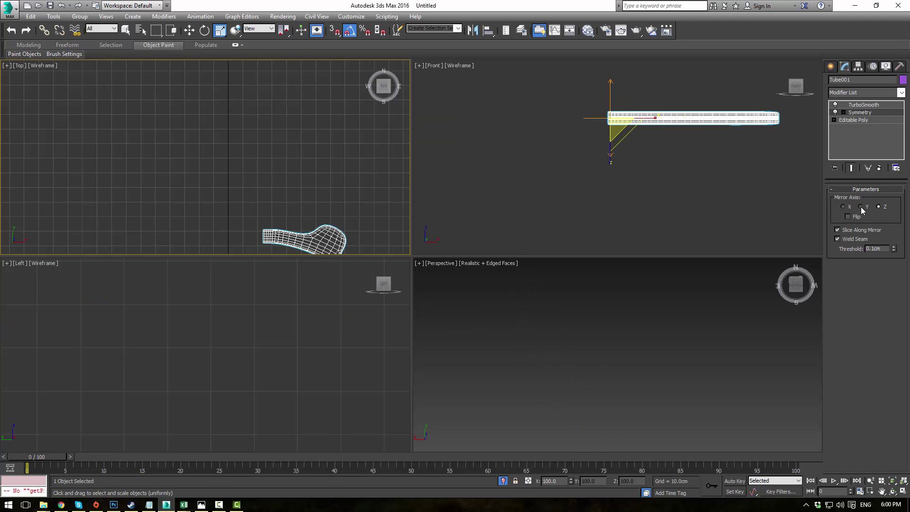
{"action": "left_click", "coordinate": [860, 207]}
- Try to align the Symmetry mirror with the half model by moving it along X and testing the X and Z axes
{"action": "left_click", "coordinate": [856, 119]}
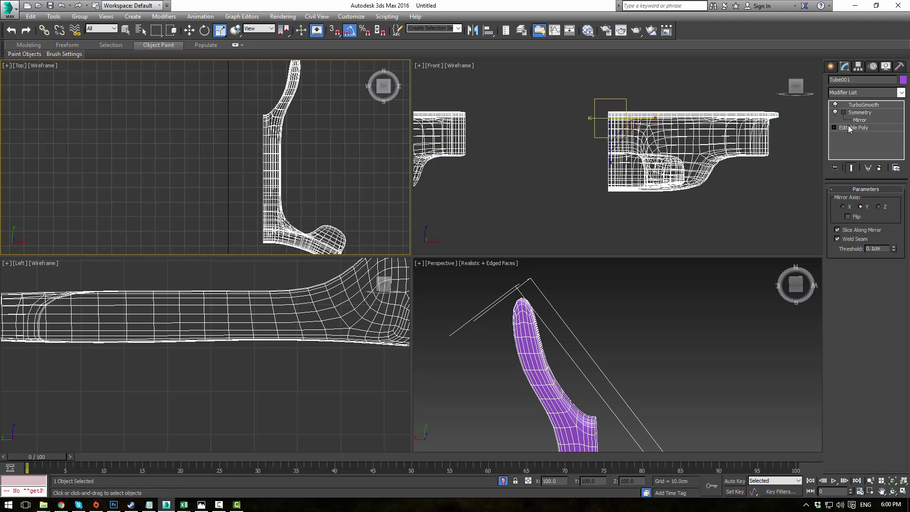
{"action": "scroll", "coordinate": [337, 132], "scroll_direction": "down", "scroll_amount": 4}
{"action": "middle_click_drag", "start_coordinate": [337, 132], "coordinate": [336, 105]}
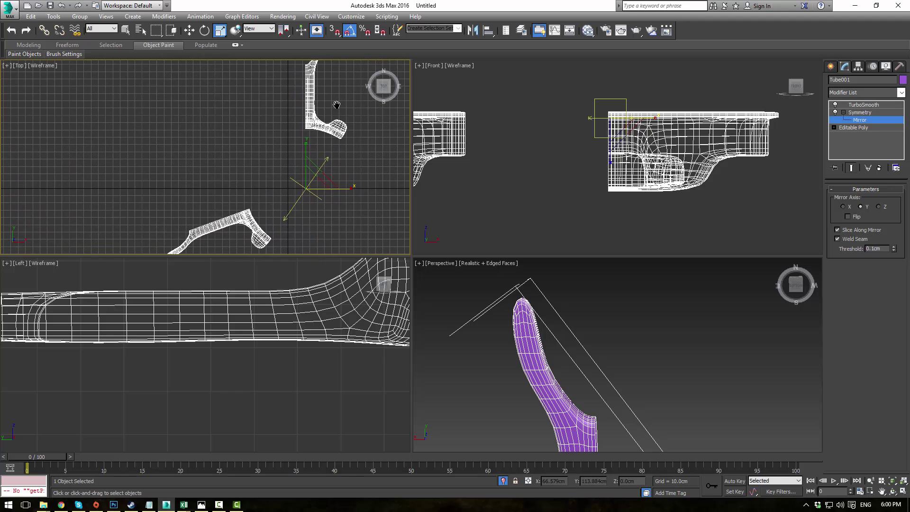
{"action": "key", "text": "w"}
{"action": "left_click_drag", "start_coordinate": [335, 190], "coordinate": [592, 190]}
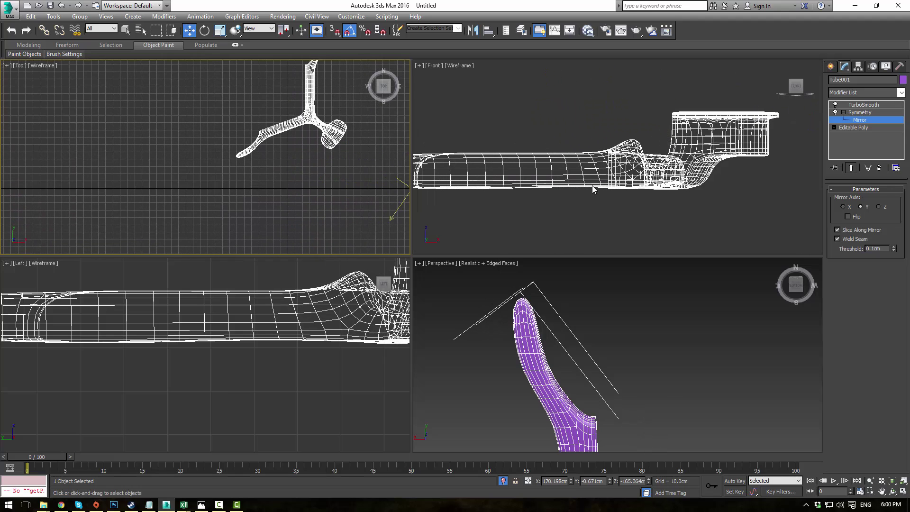
{"action": "left_click", "coordinate": [844, 207]}
{"action": "left_click", "coordinate": [881, 207]}
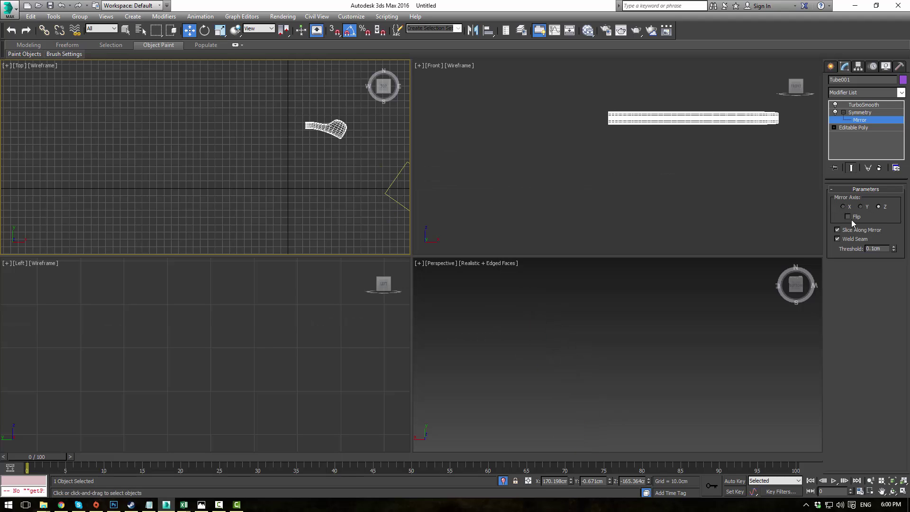
{"action": "scroll", "coordinate": [322, 165], "scroll_direction": "down", "scroll_amount": 3}
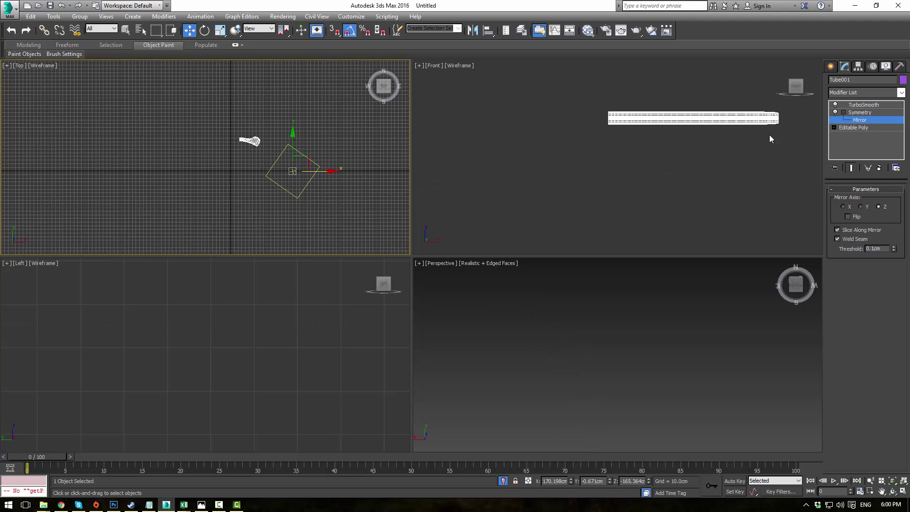
{"action": "left_click_drag", "start_coordinate": [323, 172], "coordinate": [236, 173]}
- Undo the Symmetry modifier, the vertex shift and the half deletion, and return to the Editable Poly level
{"action": "key", "text": "ctrl+z"}
{"action": "key", "text": "ctrl+z"}
{"action": "key", "text": "ctrl+z"}
{"action": "key", "text": "ctrl+z"}
{"action": "key", "text": "ctrl+z"}
{"action": "key", "text": "ctrl+z"}
{"action": "key", "text": "ctrl+z"}
{"action": "key", "text": "ctrl+z"}
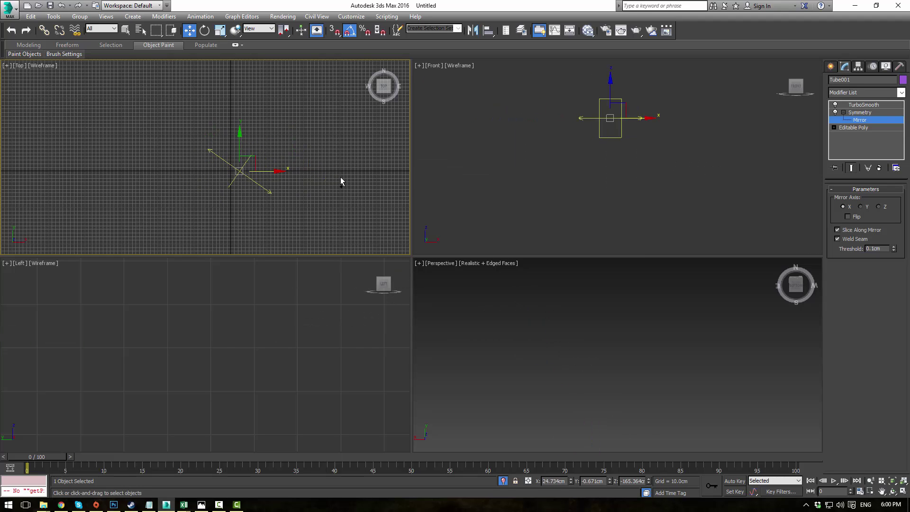
{"action": "key", "text": "ctrl+z"}
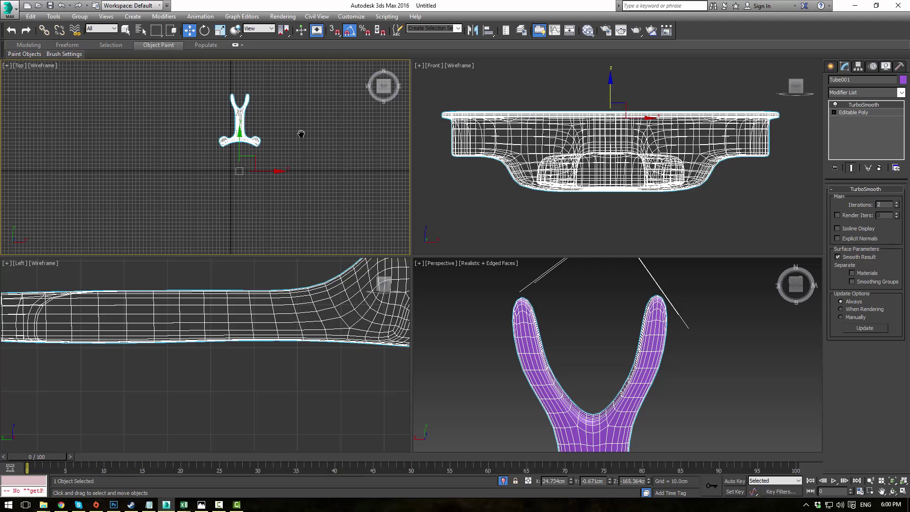
{"action": "scroll", "coordinate": [300, 141], "scroll_direction": "up", "scroll_amount": 5}
{"action": "left_click", "coordinate": [853, 113]}
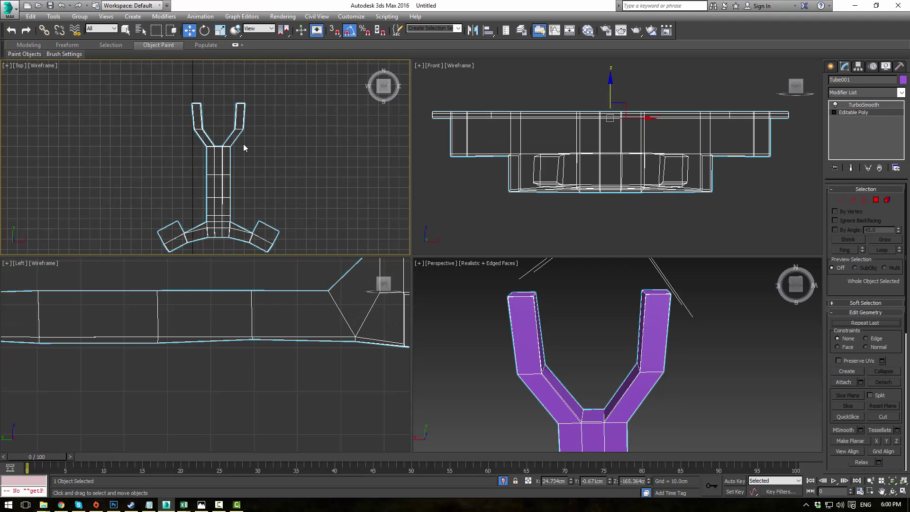
- Lower the bottom edge of one fork prong's end face slightly along Z
{"action": "middle_click_drag", "start_coordinate": [243, 144], "coordinate": [306, 209]}
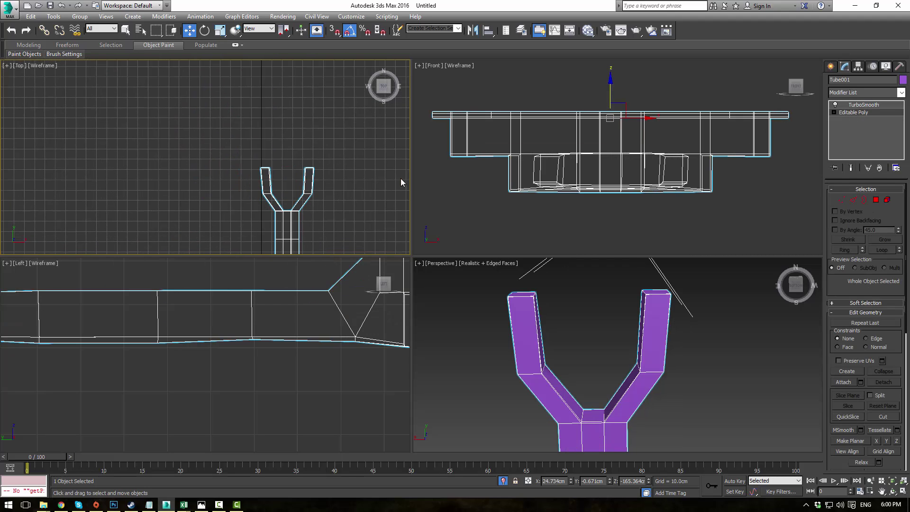
{"action": "left_click", "coordinate": [876, 200]}
{"action": "middle_click_drag", "start_coordinate": [657, 322], "coordinate": [670, 286]}
{"action": "scroll", "coordinate": [641, 369], "scroll_direction": "up", "scroll_amount": 4}
{"action": "left_click", "coordinate": [600, 338]}
{"action": "key", "text": "z"}
{"action": "middle_click_drag", "start_coordinate": [639, 337], "coordinate": [604, 387], "text": "alt"}
{"action": "scroll", "coordinate": [645, 349], "scroll_direction": "down", "scroll_amount": 3}
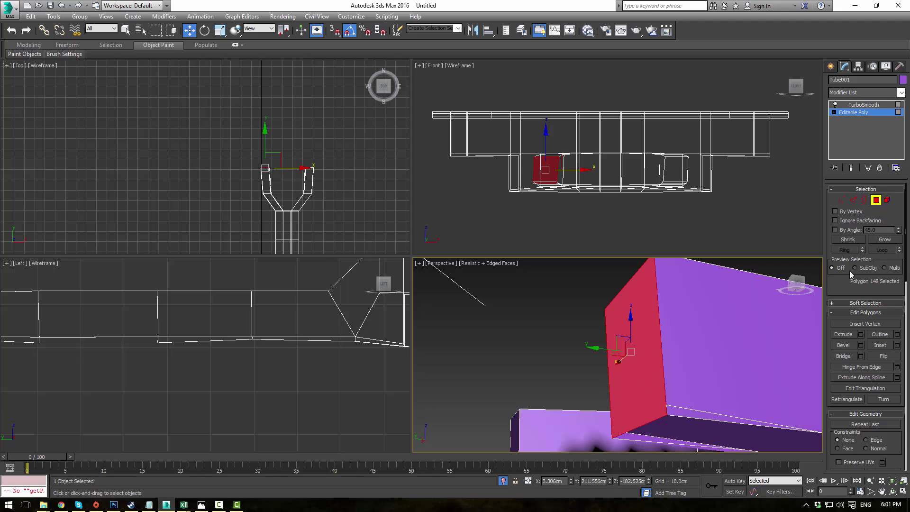
{"action": "left_click", "coordinate": [853, 200]}
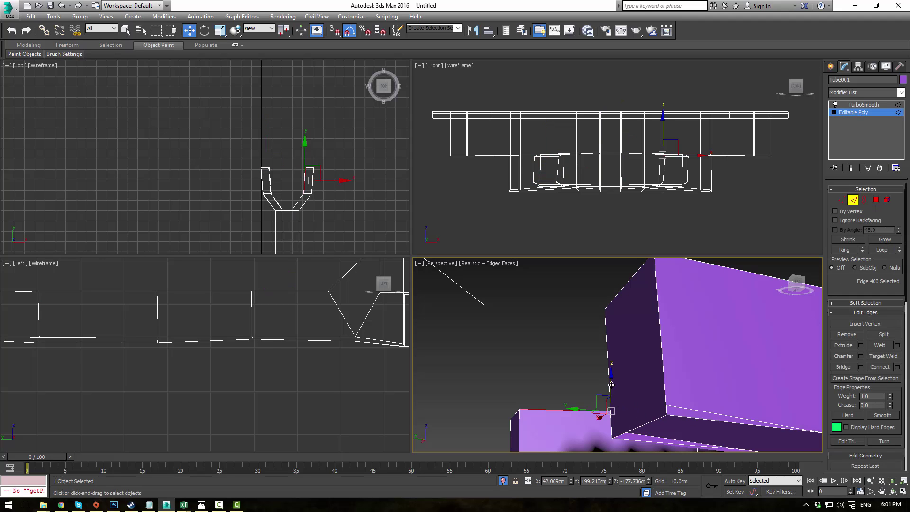
{"action": "left_click", "coordinate": [669, 407]}
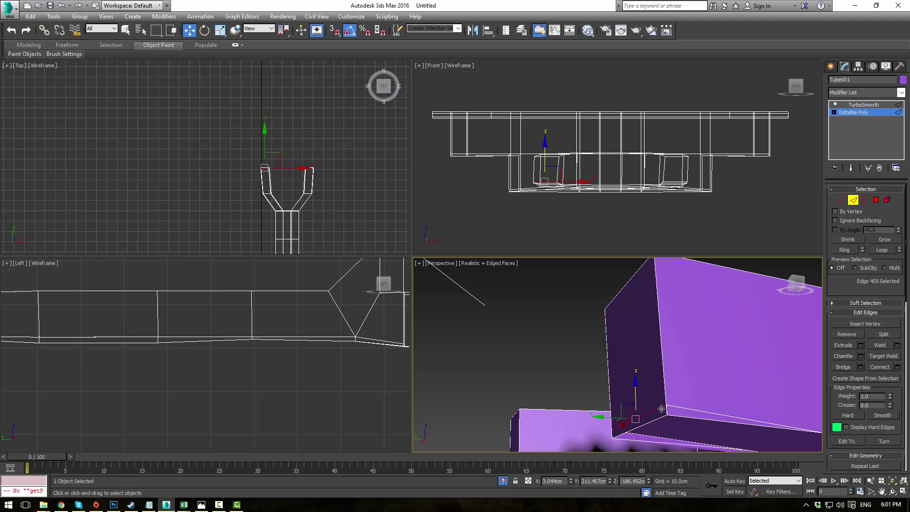
{"action": "left_click_drag", "start_coordinate": [633, 406], "coordinate": [633, 411]}
- Lower the bottom edge of the other fork prong's end face slightly along Z to match the first prong
{"action": "middle_click_drag", "start_coordinate": [632, 411], "coordinate": [633, 337], "text": "alt"}
{"action": "scroll", "coordinate": [633, 337], "scroll_direction": "up", "scroll_amount": 3}
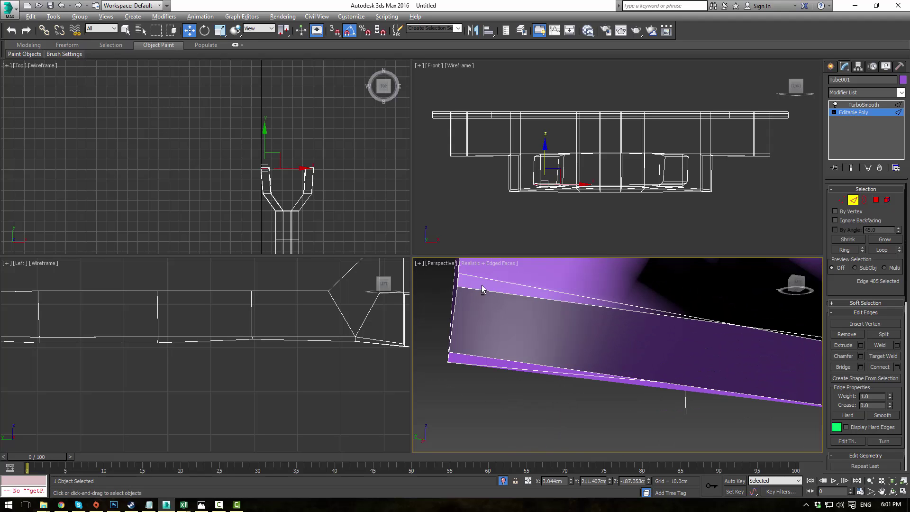
{"action": "middle_click_drag", "start_coordinate": [481, 288], "coordinate": [577, 315], "text": "alt"}
{"action": "left_click_drag", "start_coordinate": [673, 373], "coordinate": [647, 384]}
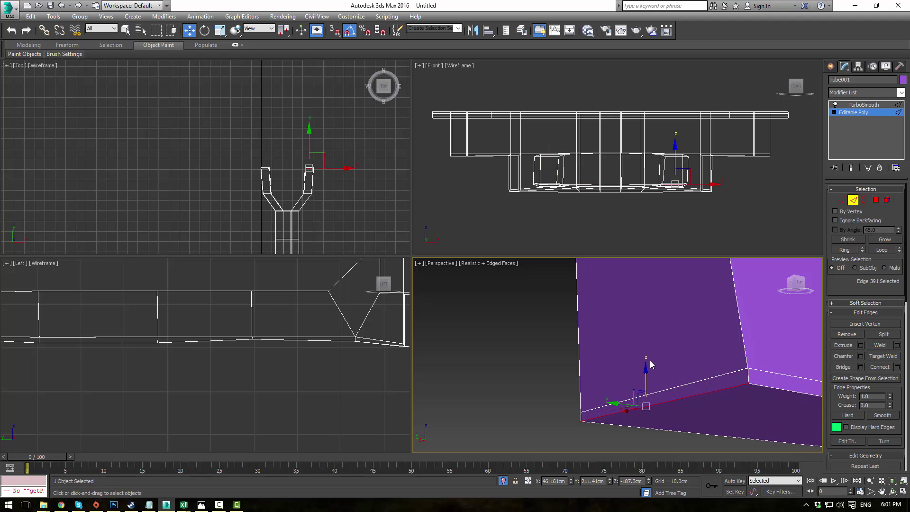
{"action": "scroll", "coordinate": [650, 364], "scroll_direction": "down", "scroll_amount": 5}
- Select both end polygons of one fork prong and hinge them 90 degrees about its inner edge with 4 segments
{"action": "left_click", "coordinate": [875, 199]}
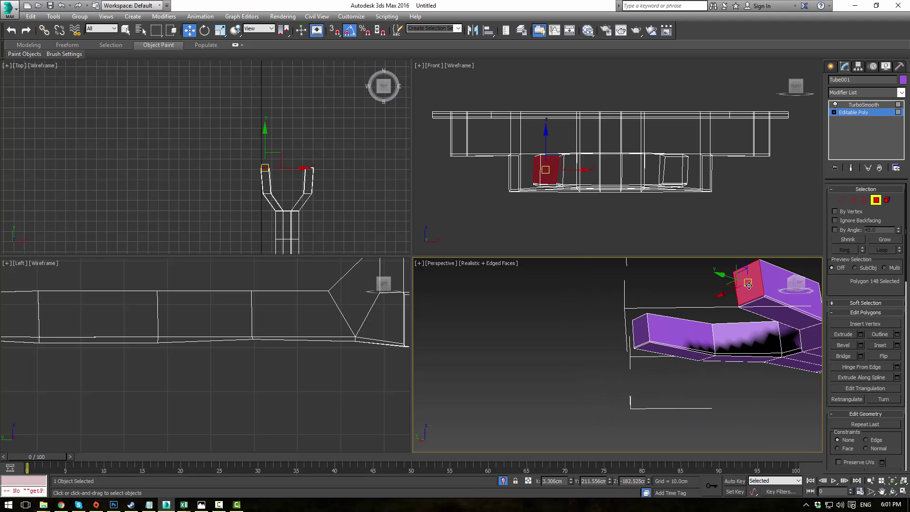
{"action": "key", "text": "z"}
{"action": "left_click", "coordinate": [471, 363], "text": "ctrl"}
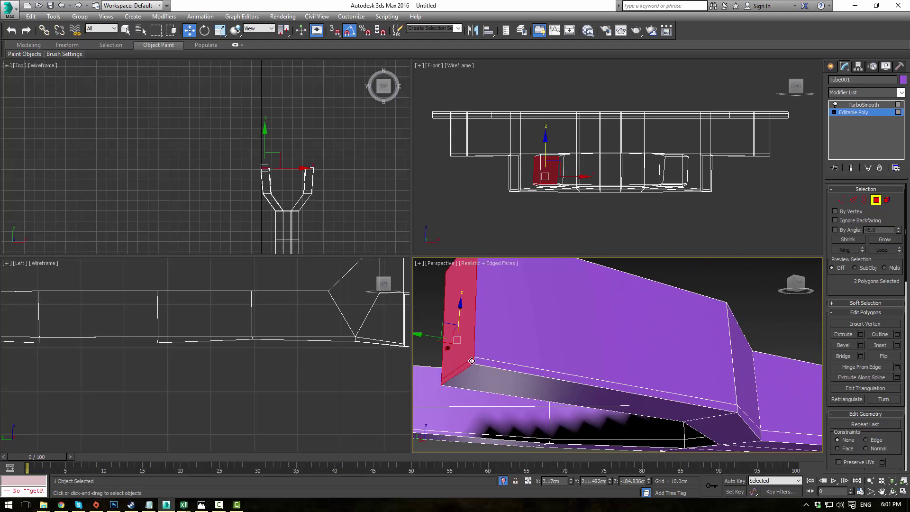
{"action": "scroll", "coordinate": [540, 348], "scroll_direction": "down", "scroll_amount": 4}
{"action": "middle_click_drag", "start_coordinate": [586, 379], "coordinate": [647, 348], "text": "alt"}
{"action": "scroll", "coordinate": [645, 303], "scroll_direction": "up", "scroll_amount": 3}
{"action": "middle_click_drag", "start_coordinate": [647, 348], "coordinate": [674, 404]}
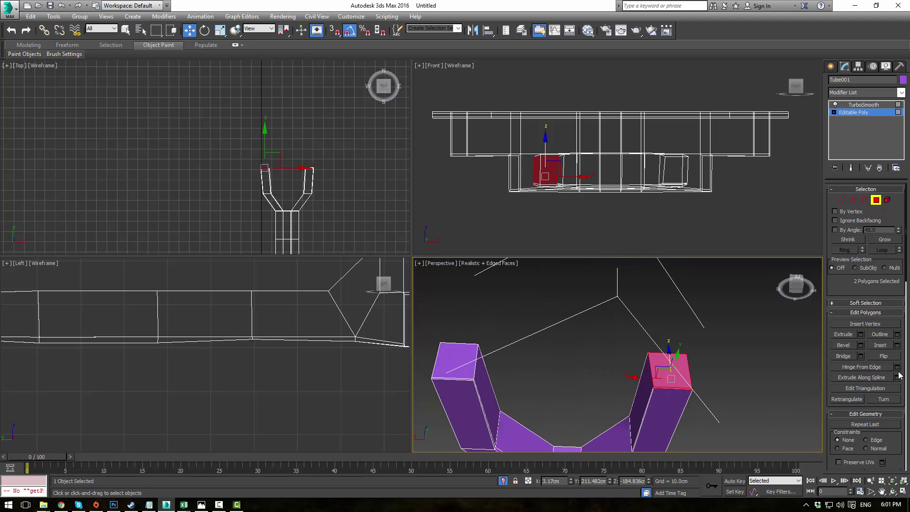
{"action": "left_click", "coordinate": [896, 367]}
{"action": "left_click", "coordinate": [624, 387]}
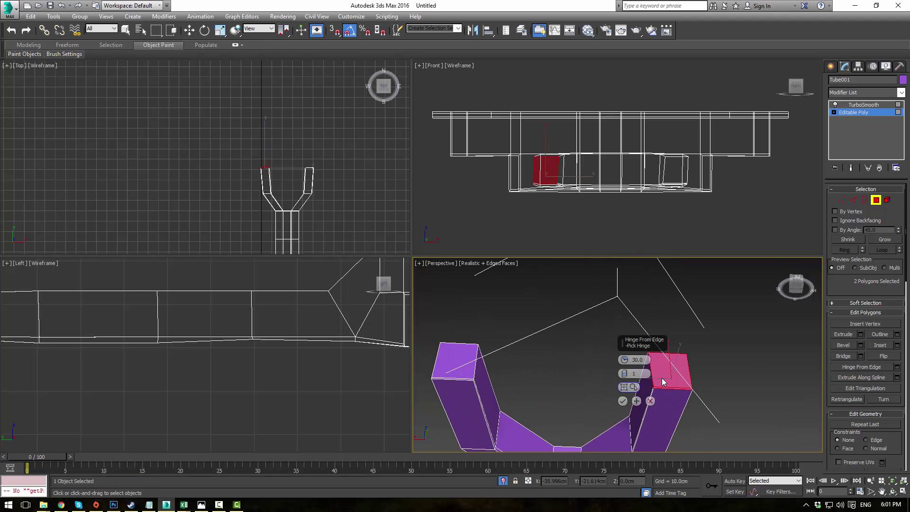
{"action": "left_click", "coordinate": [659, 375]}
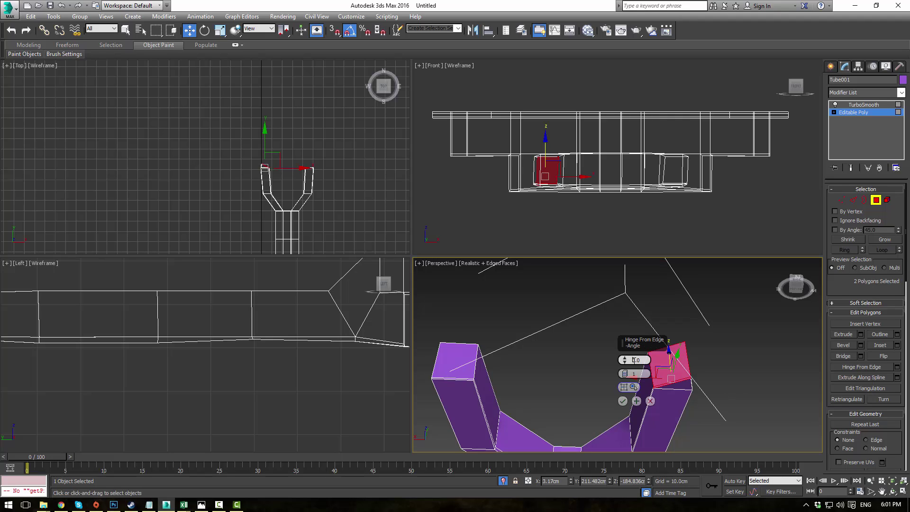
{"action": "key", "text": "Return"}
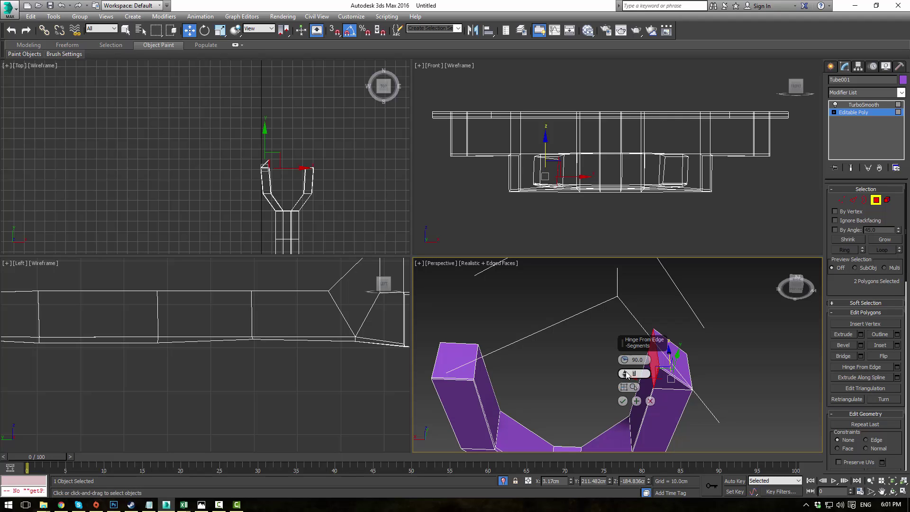
{"action": "left_click_drag", "start_coordinate": [626, 373], "coordinate": [625, 372]}
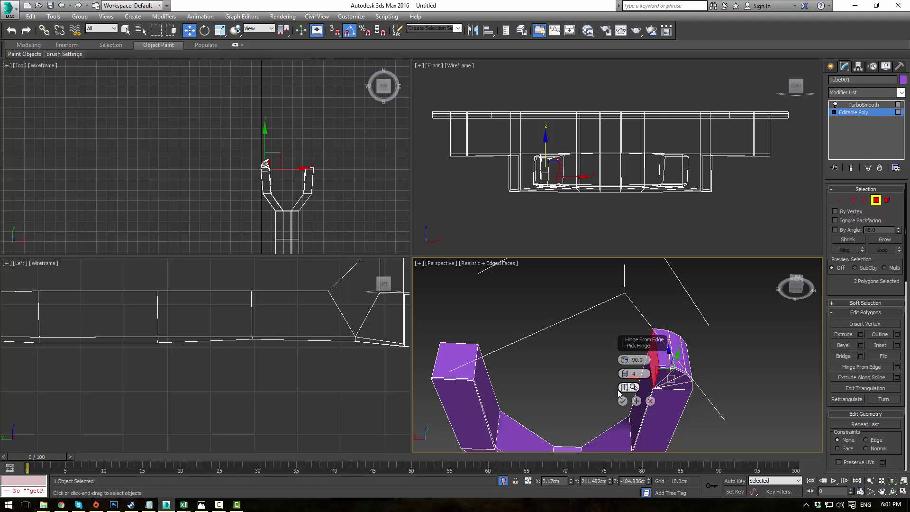
{"action": "left_click", "coordinate": [622, 401]}
- Hinge the other prong's two end polygons about its inner edge at 90 degrees with 4 segments
{"action": "middle_click_drag", "start_coordinate": [587, 386], "coordinate": [550, 348], "text": "alt"}
{"action": "scroll", "coordinate": [518, 344], "scroll_direction": "up", "scroll_amount": 3}
{"action": "left_click", "coordinate": [550, 335]}
{"action": "scroll", "coordinate": [555, 349], "scroll_direction": "up", "scroll_amount": 5}
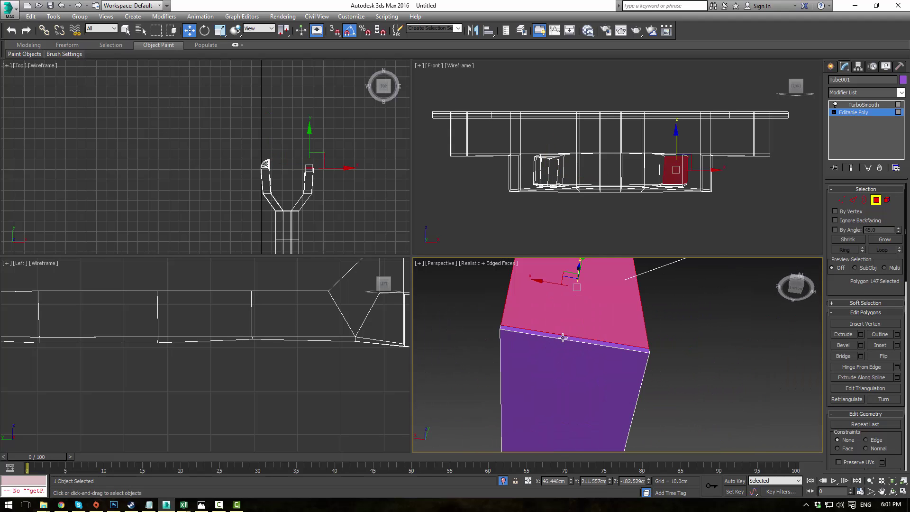
{"action": "left_click", "coordinate": [573, 338], "text": "ctrl"}
{"action": "left_click", "coordinate": [897, 367]}
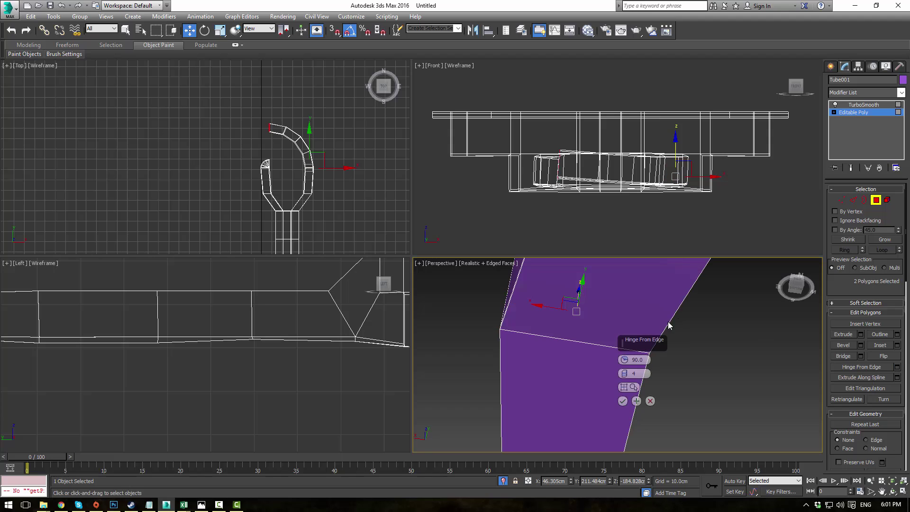
{"action": "middle_click_drag", "start_coordinate": [716, 335], "coordinate": [648, 351], "text": "alt"}
{"action": "left_click", "coordinate": [633, 387]}
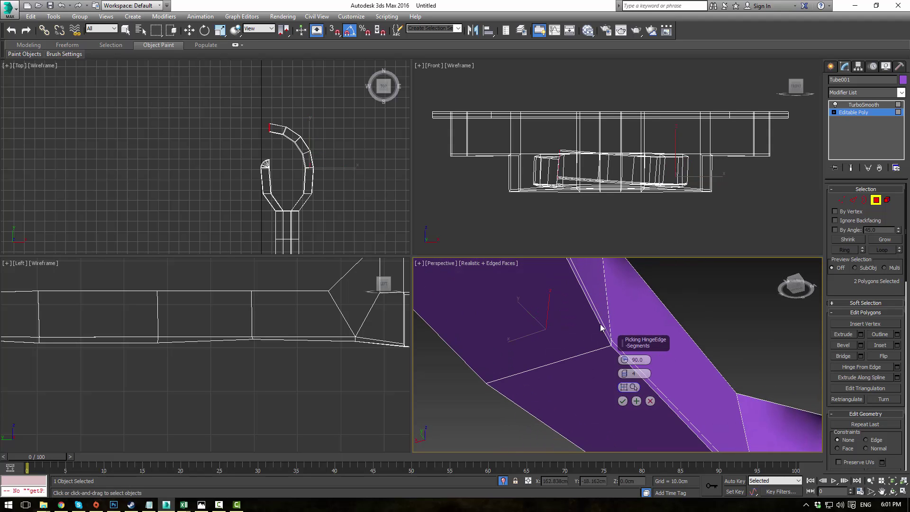
{"action": "left_click", "coordinate": [609, 305]}
{"action": "scroll", "coordinate": [635, 355], "scroll_direction": "down", "scroll_amount": 5}
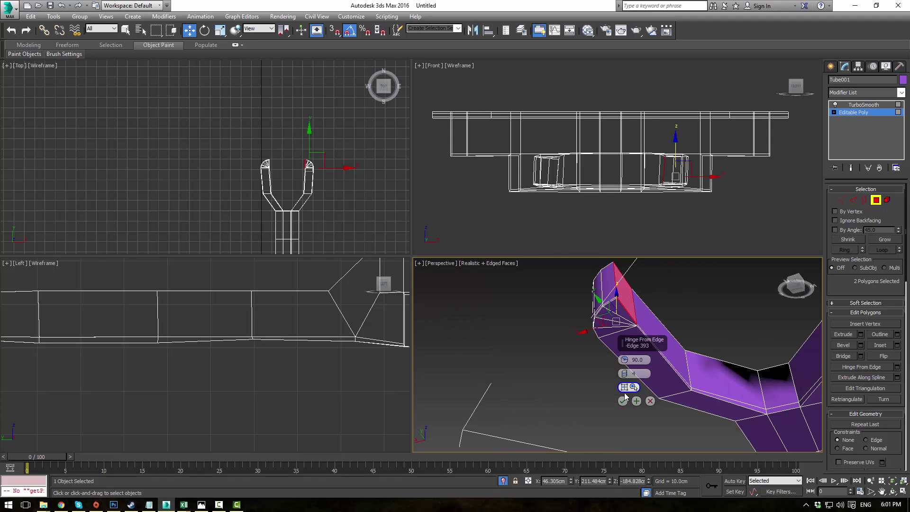
{"action": "left_click", "coordinate": [623, 401]}
- Select the inward-facing end polygons of both prongs and bridge them into a crossbar closing the fork
{"action": "middle_click_drag", "start_coordinate": [666, 374], "coordinate": [588, 411], "text": "alt"}
{"action": "scroll", "coordinate": [652, 361], "scroll_direction": "up", "scroll_amount": 4}
{"action": "left_click", "coordinate": [628, 387], "text": "ctrl"}
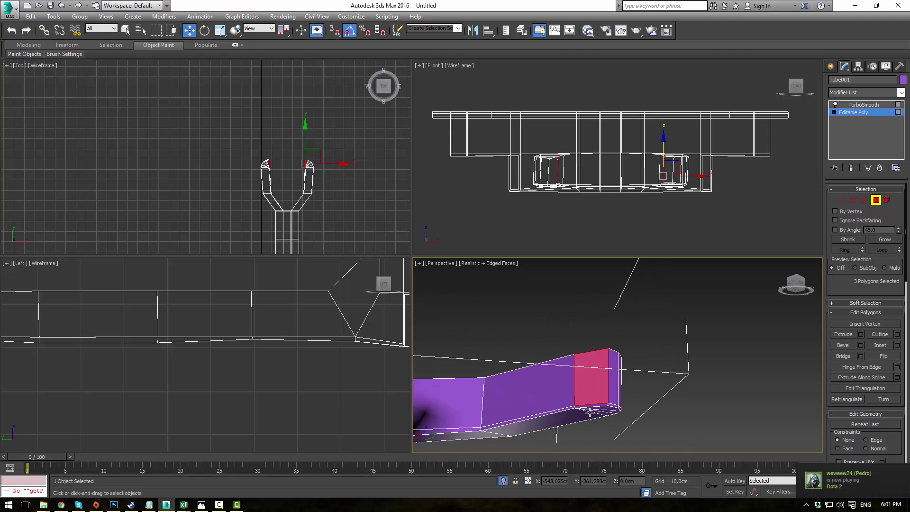
{"action": "left_click", "coordinate": [841, 356]}
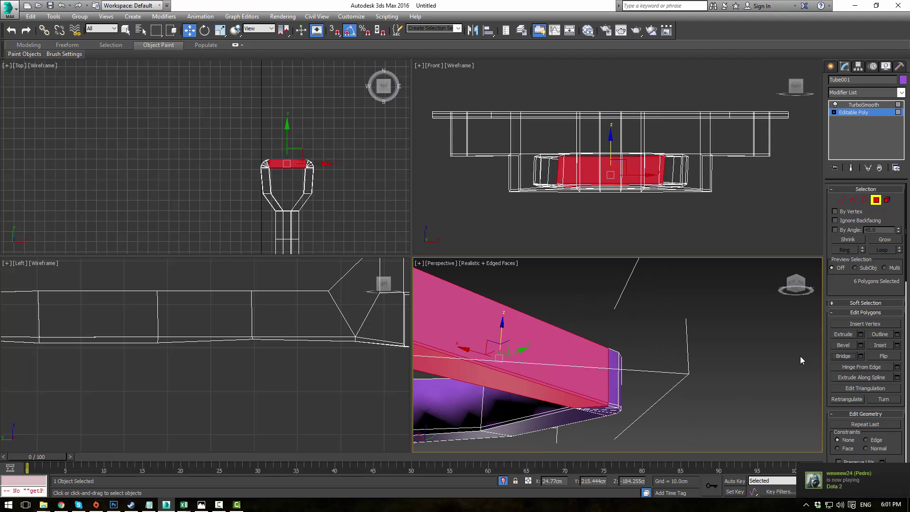
- Connect the crossbar's lengthwise edges with 2 segments and a pinch of -28
{"action": "middle_click_drag", "start_coordinate": [635, 362], "coordinate": [663, 346], "text": "alt"}
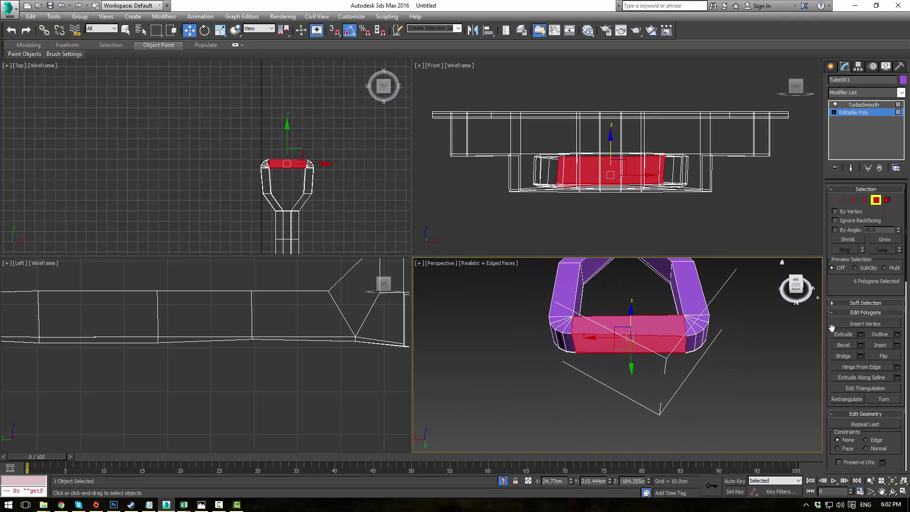
{"action": "left_click", "coordinate": [853, 202]}
{"action": "left_click", "coordinate": [619, 316]}
{"action": "key", "text": "alt+r"}
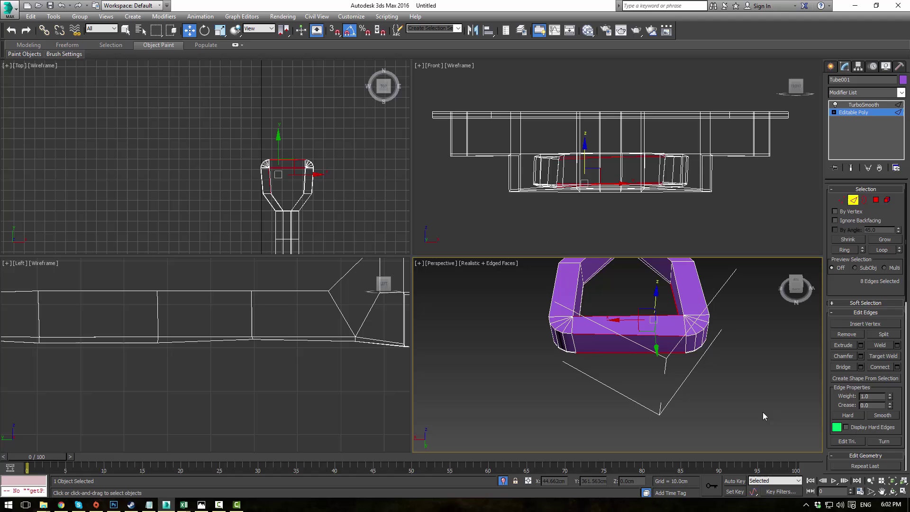
{"action": "left_click", "coordinate": [895, 368]}
{"action": "middle_click_drag", "start_coordinate": [690, 321], "coordinate": [670, 367]}
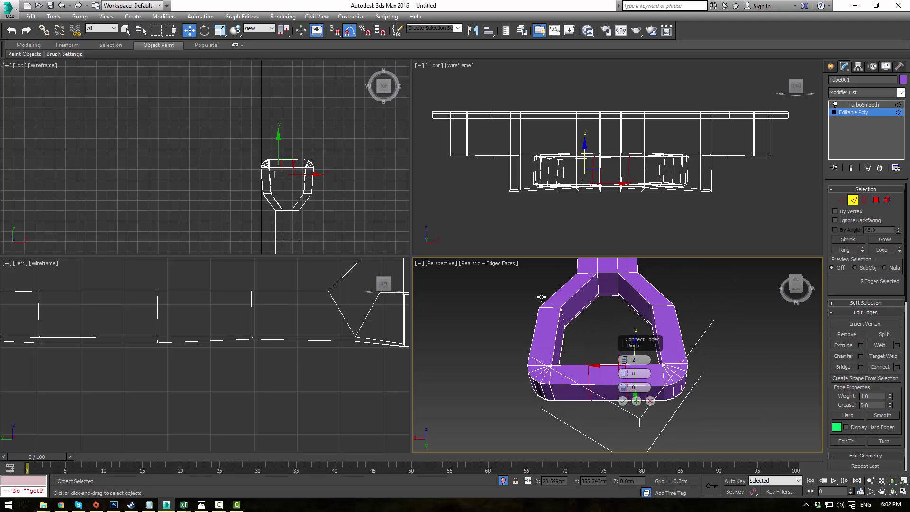
{"action": "scroll", "coordinate": [322, 189], "scroll_direction": "up", "scroll_amount": 2}
{"action": "scroll", "coordinate": [283, 216], "scroll_direction": "up", "scroll_amount": 3}
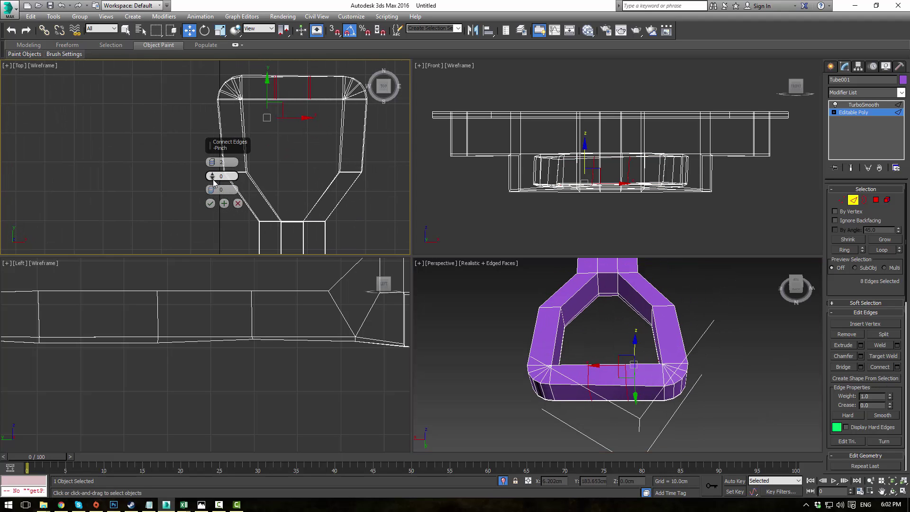
{"action": "left_click_drag", "start_coordinate": [214, 183], "coordinate": [199, 234]}
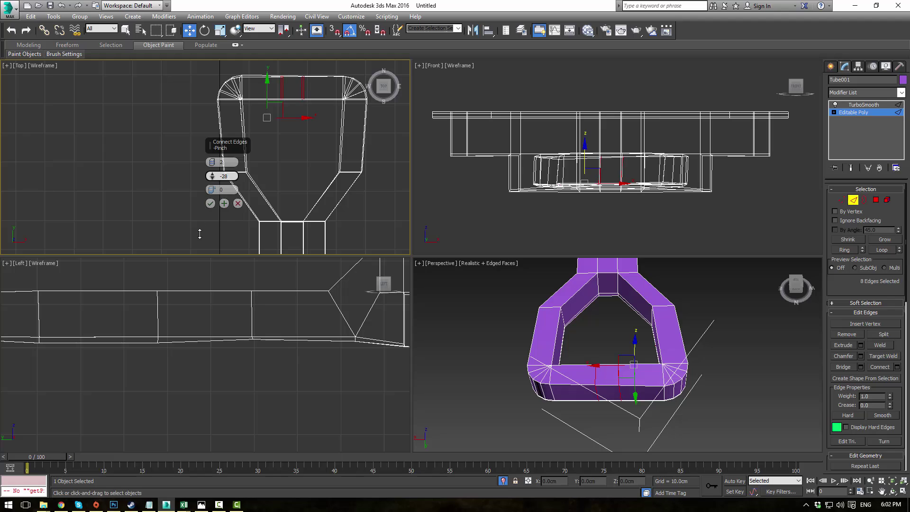
{"action": "left_click", "coordinate": [210, 203]}
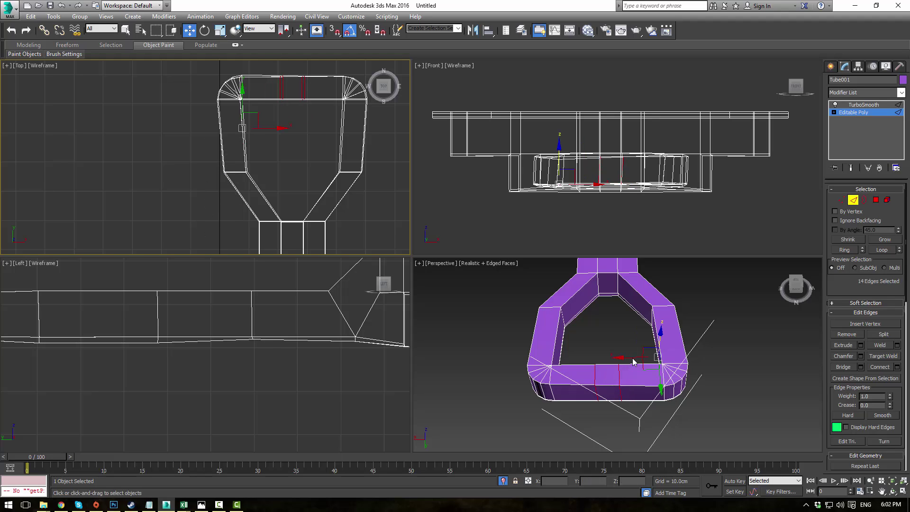
- Bridge the inner polygons at the fork's base to the crossbar's middle inner polygons to form a central strut
{"action": "left_click", "coordinate": [876, 201]}
{"action": "left_click", "coordinate": [598, 286]}
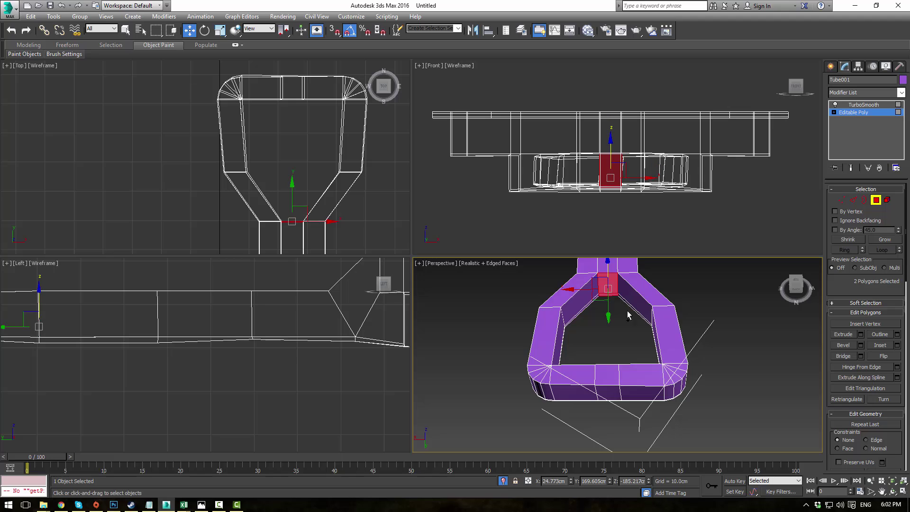
{"action": "middle_click_drag", "start_coordinate": [627, 311], "coordinate": [599, 372], "text": "alt"}
{"action": "left_click", "coordinate": [599, 373], "text": "ctrl"}
{"action": "scroll", "coordinate": [600, 372], "scroll_direction": "up", "scroll_amount": 5}
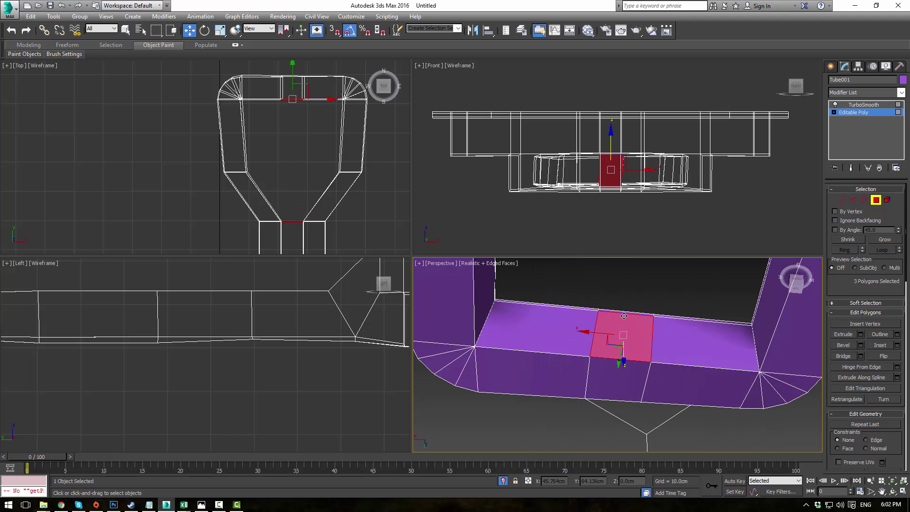
{"action": "left_click", "coordinate": [622, 312], "text": "ctrl"}
{"action": "left_click", "coordinate": [846, 358]}
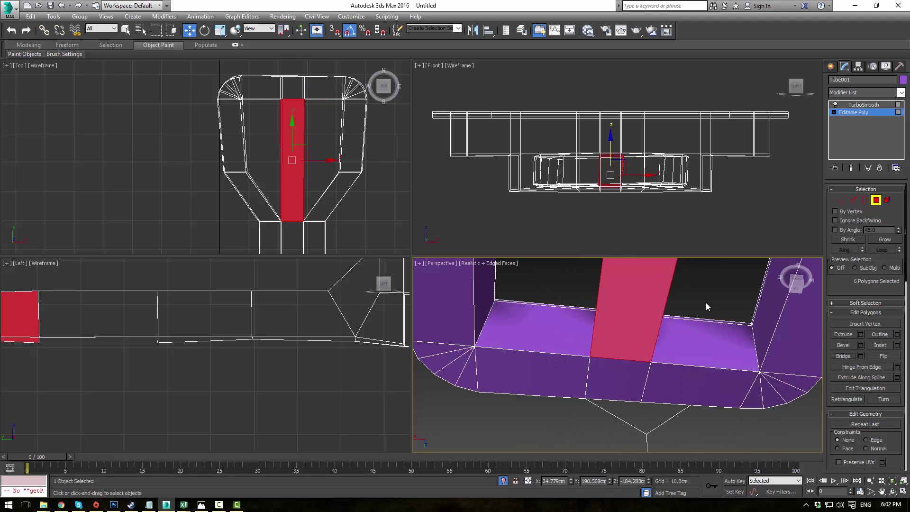
- Examine the whole part with TurboSmooth applied and edged faces hidden
{"action": "left_click", "coordinate": [706, 302]}
{"action": "middle_click_drag", "start_coordinate": [702, 299], "coordinate": [674, 272], "text": "alt"}
{"action": "scroll", "coordinate": [674, 273], "scroll_direction": "down", "scroll_amount": 8}
{"action": "middle_click_drag", "start_coordinate": [668, 310], "coordinate": [673, 403], "text": "alt"}
{"action": "middle_click_drag", "start_coordinate": [673, 403], "coordinate": [676, 325], "text": "alt"}
{"action": "scroll", "coordinate": [660, 331], "scroll_direction": "down", "scroll_amount": 3}
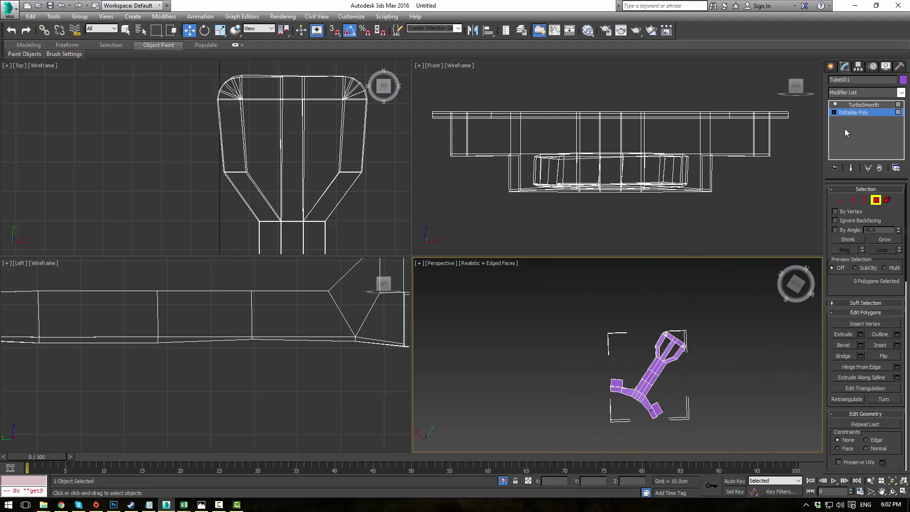
{"action": "left_click", "coordinate": [860, 105]}
{"action": "left_click", "coordinate": [723, 355]}
{"action": "mouse_move", "coordinate": [723, 354]}
{"action": "middle_mouse_down", "text": "alt"}
{"action": "mouse_move", "coordinate": [710, 369]}
{"action": "mouse_move", "coordinate": [707, 336]}
{"action": "mouse_move", "coordinate": [662, 321]}
{"action": "mouse_move", "coordinate": [606, 343]}
{"action": "mouse_move", "coordinate": [695, 387]}
{"action": "mouse_move", "coordinate": [703, 377]}
{"action": "middle_mouse_up", "text": "alt"}
{"action": "key", "text": "F4"}
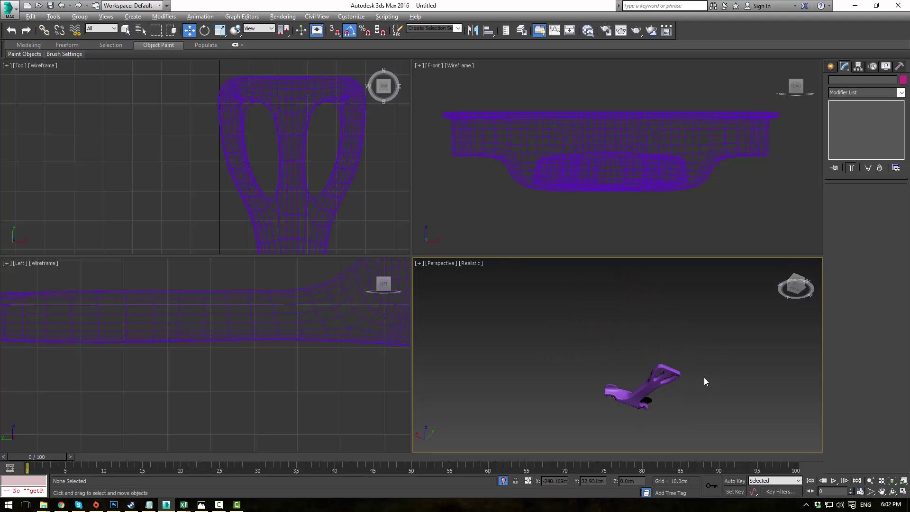
{"action": "scroll", "coordinate": [703, 377], "scroll_direction": "up", "scroll_amount": 3}
- Select all vertices of the long arm's closed fork and move them along Y toward the side arms
{"action": "left_click", "coordinate": [635, 381]}
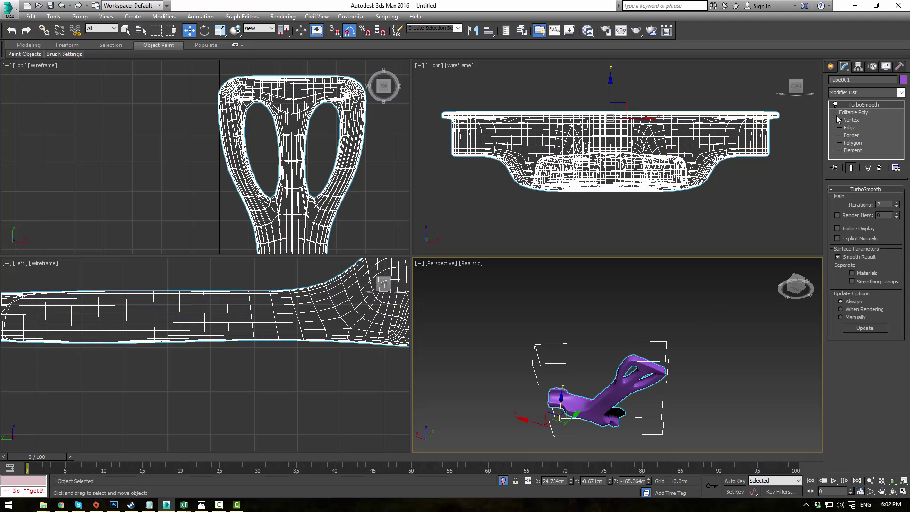
{"action": "left_click", "coordinate": [851, 120]}
{"action": "left_click_drag", "start_coordinate": [355, 185], "coordinate": [355, 185]}
{"action": "scroll", "coordinate": [325, 181], "scroll_direction": "down", "scroll_amount": 2}
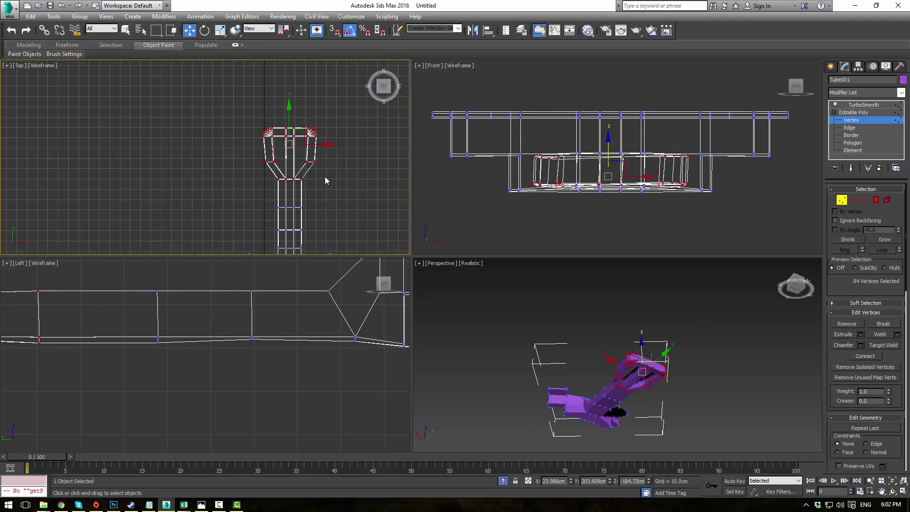
{"action": "left_click_drag", "start_coordinate": [288, 122], "coordinate": [288, 144]}
- Shorten the long arm further by adding successive rows of its vertices to the selection and moving them along Y toward the side arms
{"action": "left_click_drag", "start_coordinate": [217, 112], "coordinate": [342, 212]}
{"action": "left_click", "coordinate": [284, 143]}
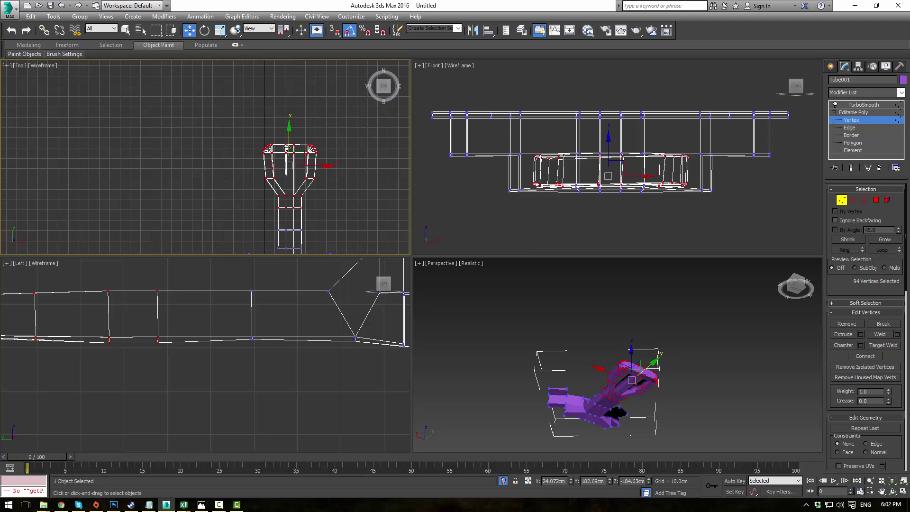
{"action": "middle_click_drag", "start_coordinate": [345, 207], "coordinate": [337, 146]}
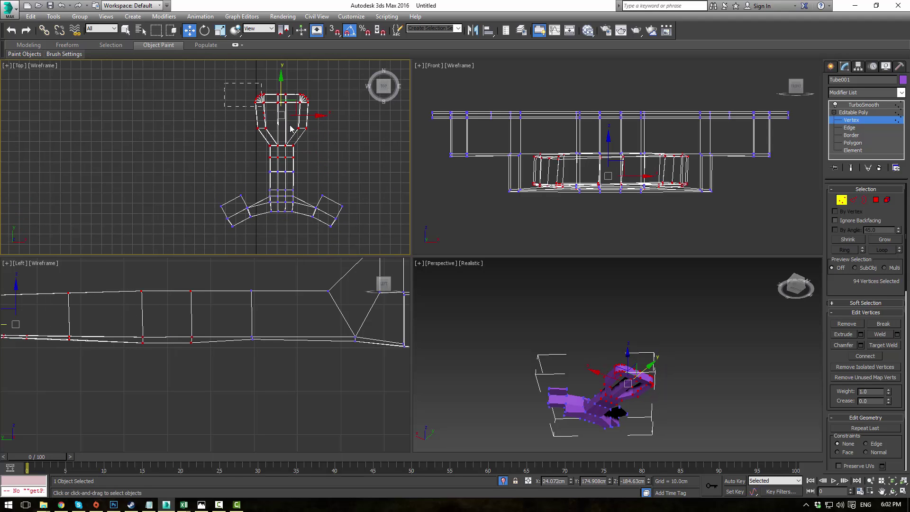
{"action": "left_click_drag", "start_coordinate": [291, 128], "coordinate": [345, 184]}
{"action": "left_click_drag", "start_coordinate": [280, 104], "coordinate": [280, 113]}
{"action": "left_click", "coordinate": [345, 156]}
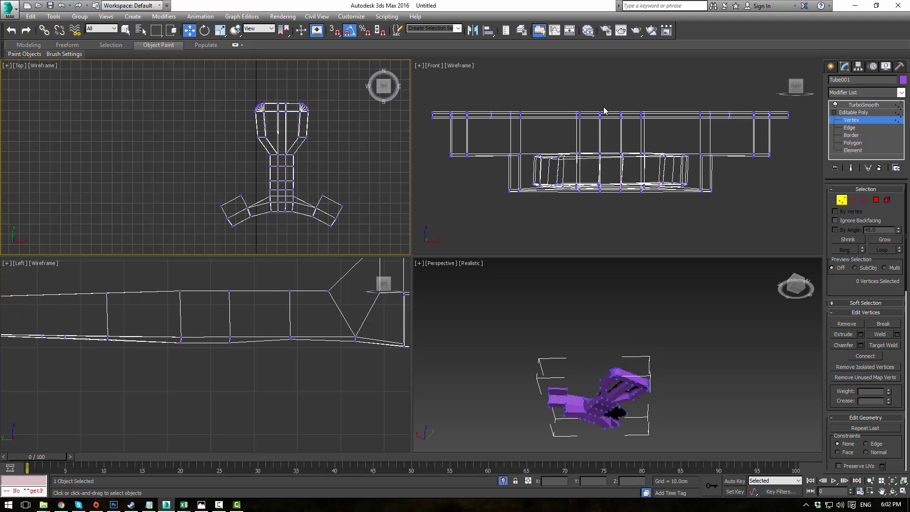
- Finish editing the three-armed part's vertices, deselect it, and start a Box primitive near the fork in the top view
{"action": "left_click", "coordinate": [862, 114]}
{"action": "left_click", "coordinate": [715, 343]}
{"action": "middle_click_drag", "start_coordinate": [715, 343], "coordinate": [655, 332], "text": "alt"}
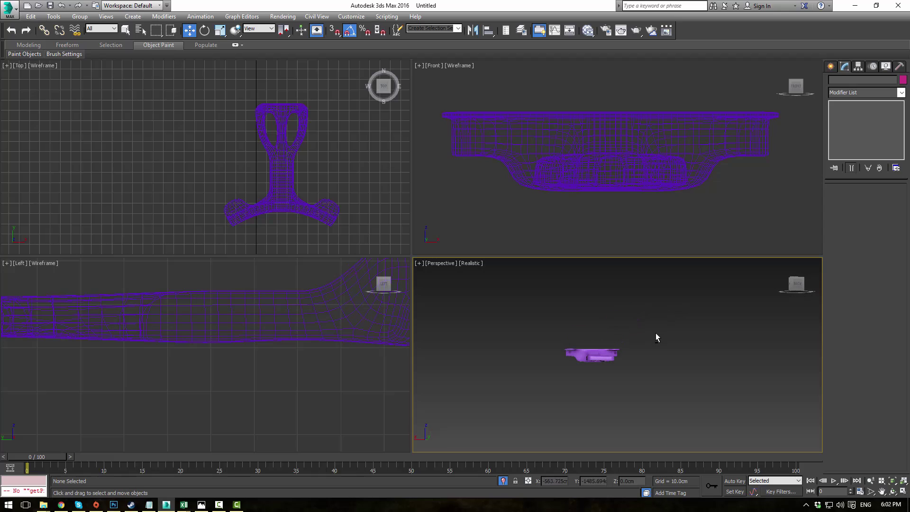
{"action": "left_click", "coordinate": [828, 67]}
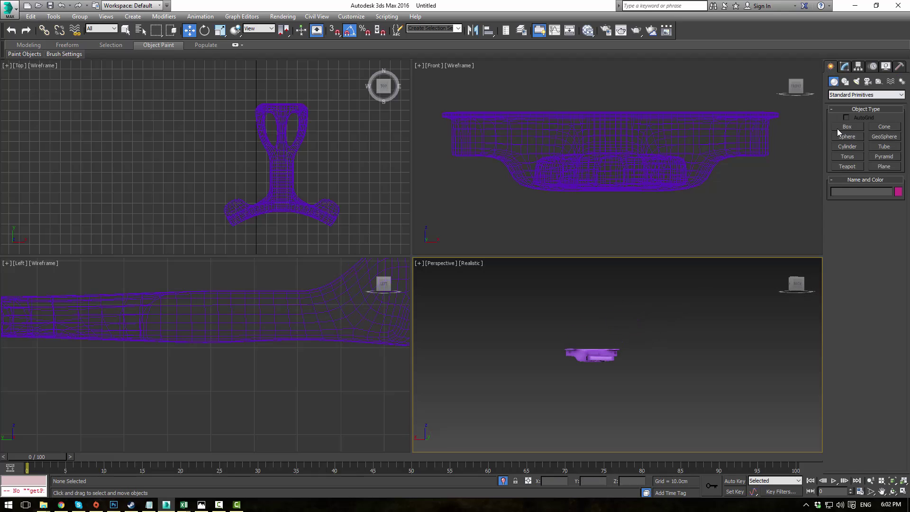
{"action": "left_click", "coordinate": [838, 127]}
{"action": "scroll", "coordinate": [294, 169], "scroll_direction": "down", "scroll_amount": 2}
{"action": "middle_click_drag", "start_coordinate": [240, 119], "coordinate": [226, 165]}
{"action": "scroll", "coordinate": [226, 166], "scroll_direction": "up", "scroll_amount": 2}
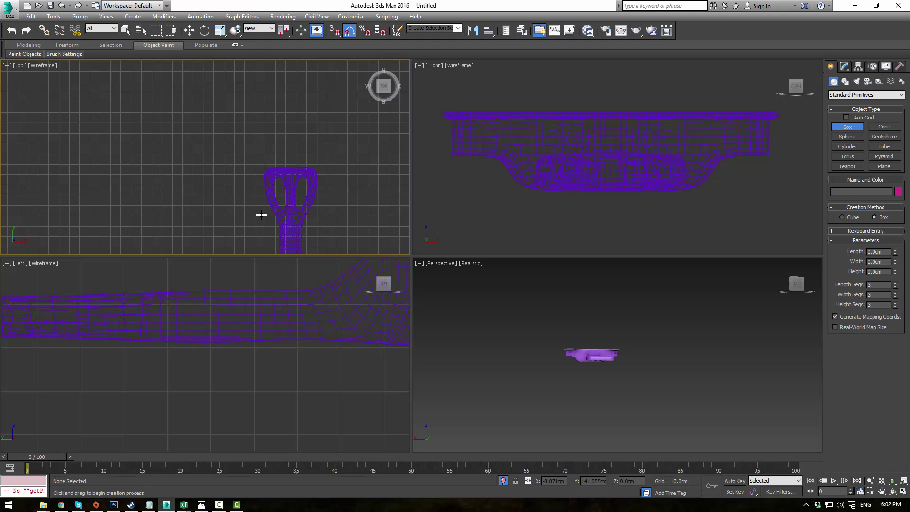
{"action": "left_click_drag", "start_coordinate": [262, 214], "coordinate": [326, 85]}
{"action": "scroll", "coordinate": [327, 81], "scroll_direction": "down", "scroll_amount": 5}
{"action": "middle_click_drag", "start_coordinate": [325, 86], "coordinate": [301, 171]}
{"action": "left_click_drag", "start_coordinate": [302, 171], "coordinate": [301, 128]}
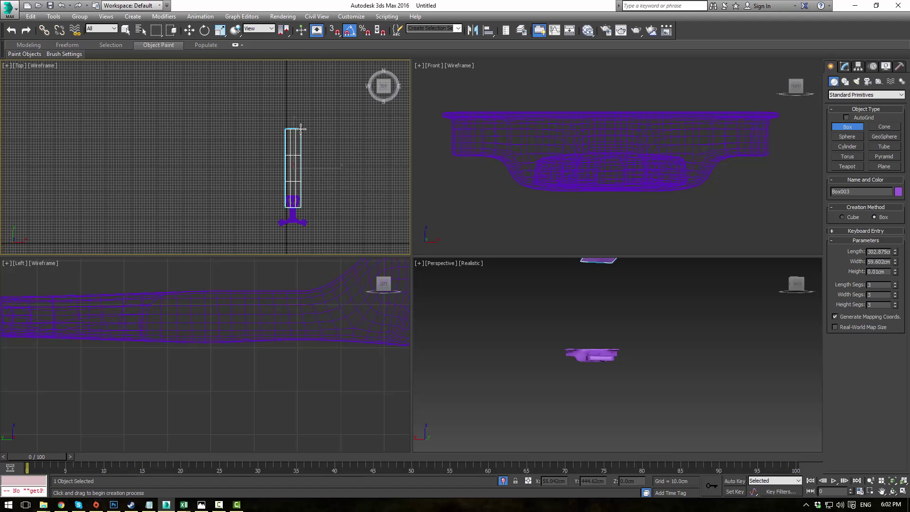
{"action": "scroll", "coordinate": [290, 190], "scroll_direction": "up", "scroll_amount": 2}
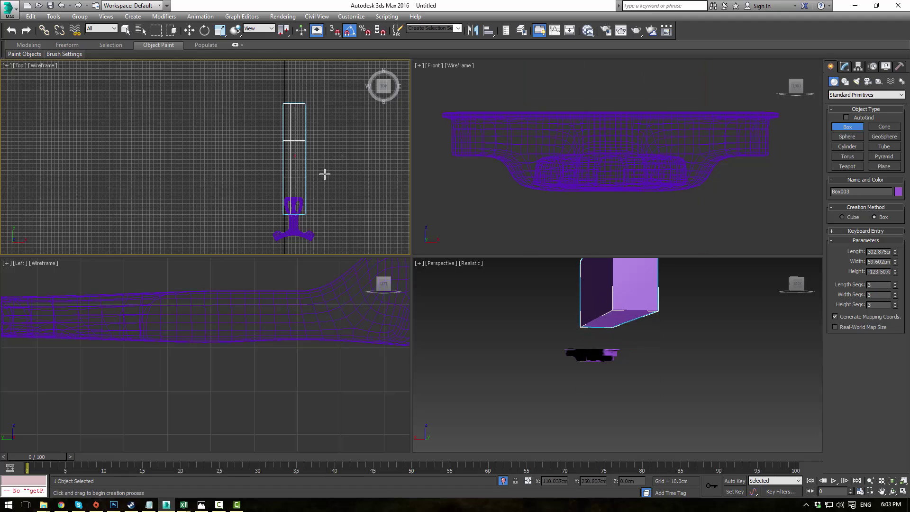
{"action": "right_click", "coordinate": [316, 188]}
- Create a box about 247 cm long, 74 cm wide and 13 cm high over and beyond the fork, with one segment per direction
{"action": "left_click_drag", "start_coordinate": [280, 213], "coordinate": [308, 123]}
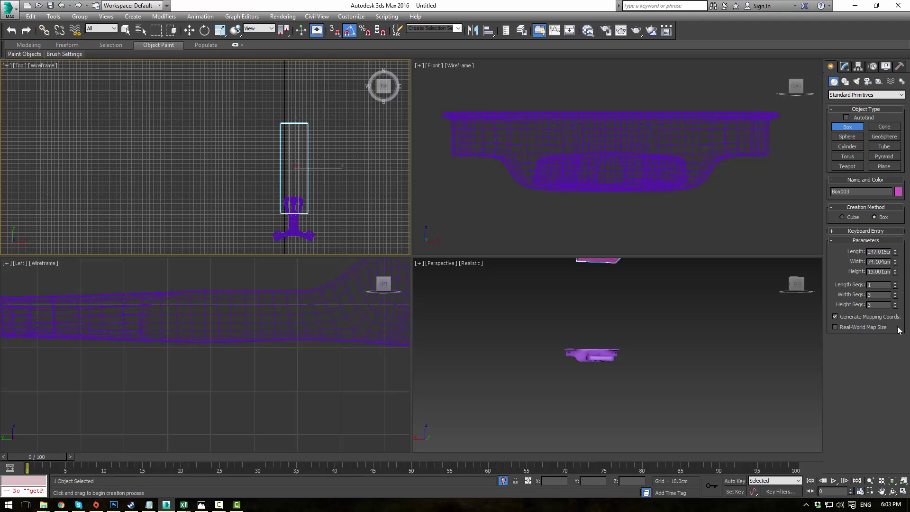
{"action": "right_click", "coordinate": [895, 296]}
{"action": "scroll", "coordinate": [368, 199], "scroll_direction": "up", "scroll_amount": 4}
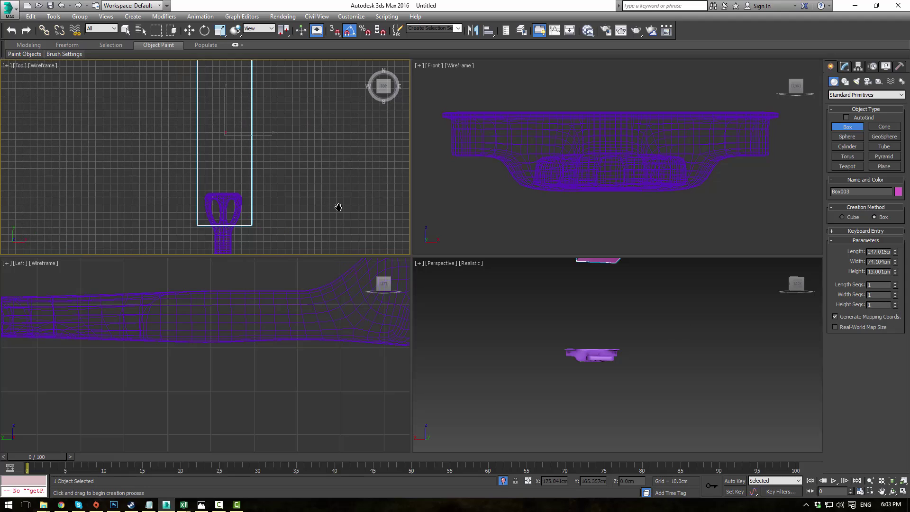
{"action": "middle_click_drag", "start_coordinate": [337, 207], "coordinate": [361, 208]}
- Convert the new box to an Editable Poly and maximize the top view
{"action": "key", "text": "alt+e"}
{"action": "middle_click_drag", "start_coordinate": [325, 181], "coordinate": [342, 187]}
{"action": "key", "text": "alt+w"}
{"action": "scroll", "coordinate": [403, 188], "scroll_direction": "down", "scroll_amount": 3}
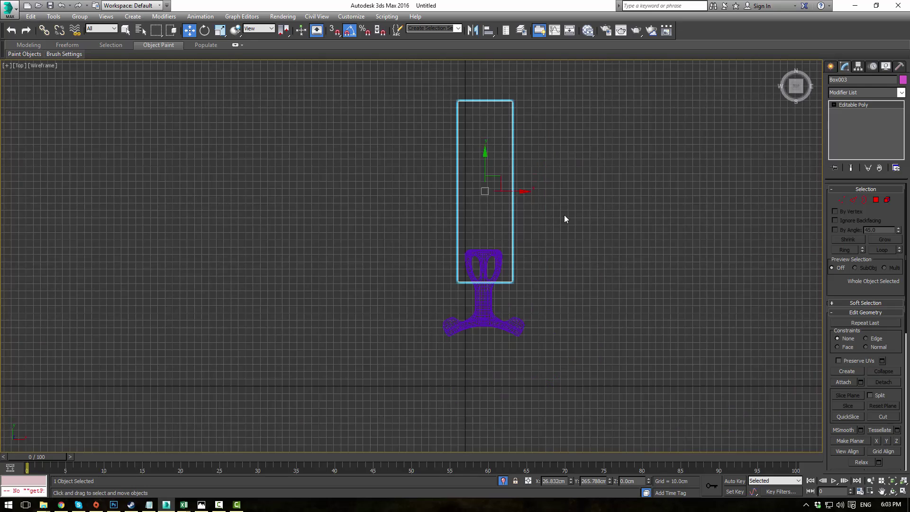
- Narrow the box by moving the vertices of both long sides inward along X to just outside the fork's width
{"action": "scroll", "coordinate": [564, 214], "scroll_direction": "up", "scroll_amount": 3}
{"action": "middle_click_drag", "start_coordinate": [527, 273], "coordinate": [538, 281]}
{"action": "key", "text": "1"}
{"action": "scroll", "coordinate": [374, 227], "scroll_direction": "down", "scroll_amount": 2}
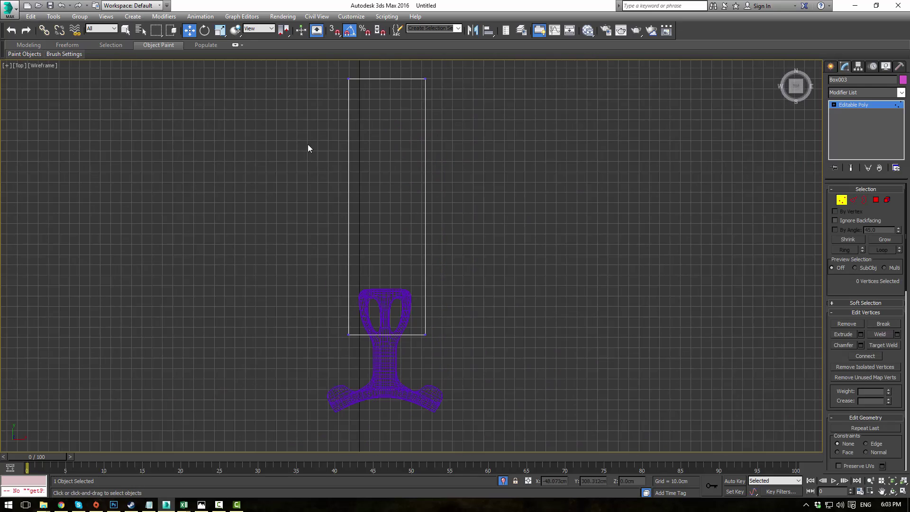
{"action": "left_click_drag", "start_coordinate": [369, 216], "coordinate": [381, 336]}
{"action": "scroll", "coordinate": [381, 334], "scroll_direction": "up", "scroll_amount": 2}
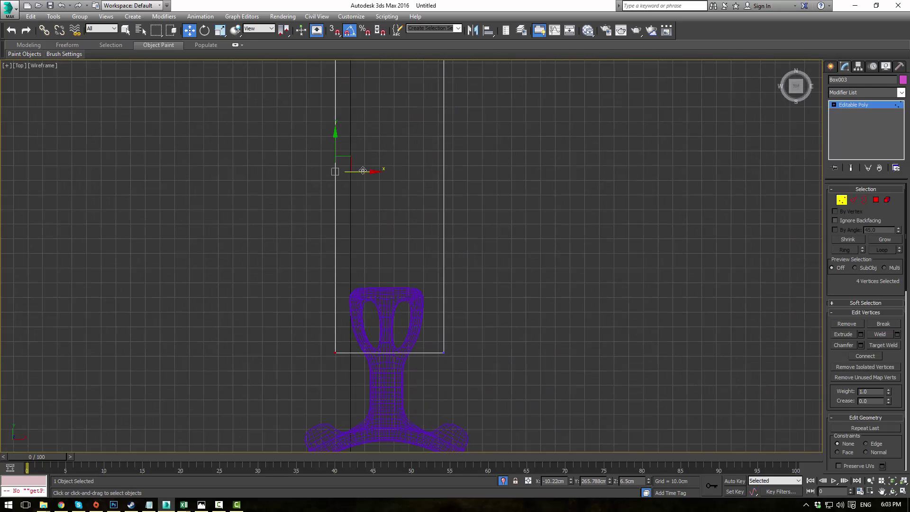
{"action": "left_click_drag", "start_coordinate": [363, 170], "coordinate": [385, 286]}
{"action": "scroll", "coordinate": [373, 173], "scroll_direction": "down", "scroll_amount": 2}
{"action": "scroll", "coordinate": [437, 229], "scroll_direction": "up", "scroll_amount": 2}
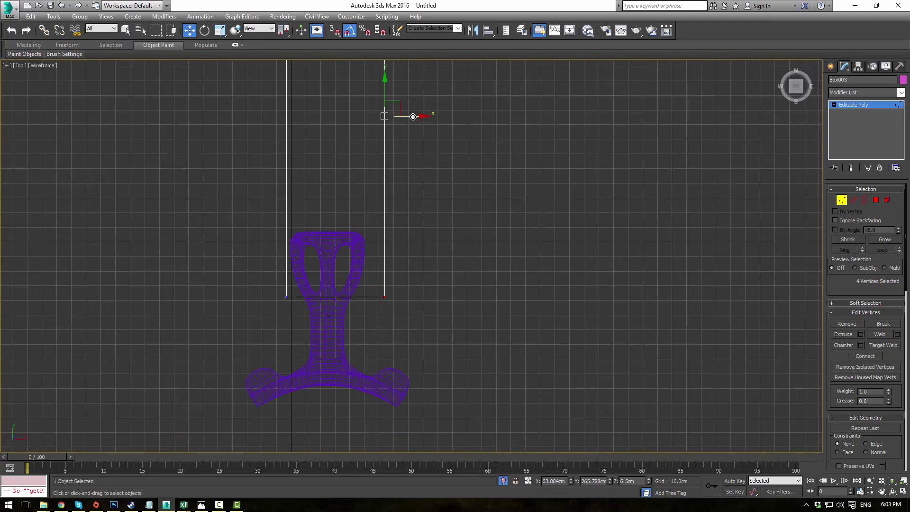
{"action": "left_click_drag", "start_coordinate": [413, 117], "coordinate": [398, 117]}
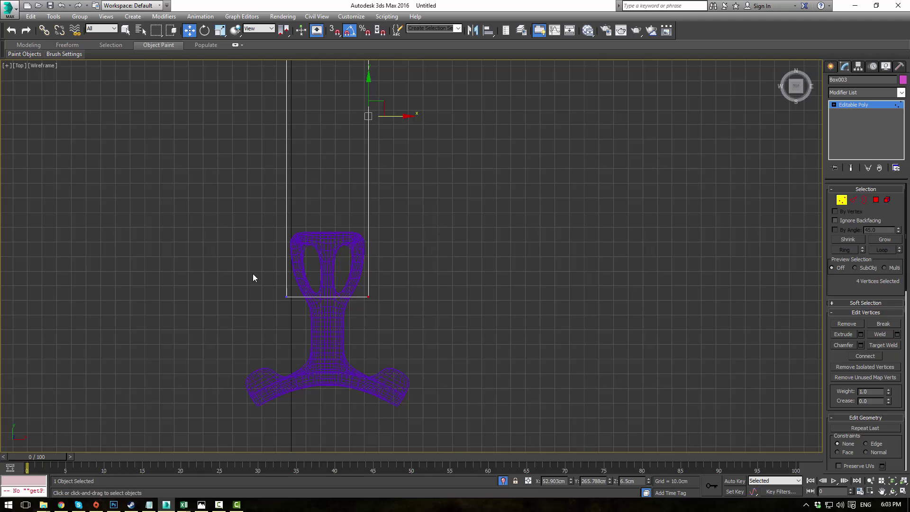
{"action": "middle_click_drag", "start_coordinate": [366, 210], "coordinate": [403, 301]}
{"action": "scroll", "coordinate": [409, 300], "scroll_direction": "down", "scroll_amount": 1}
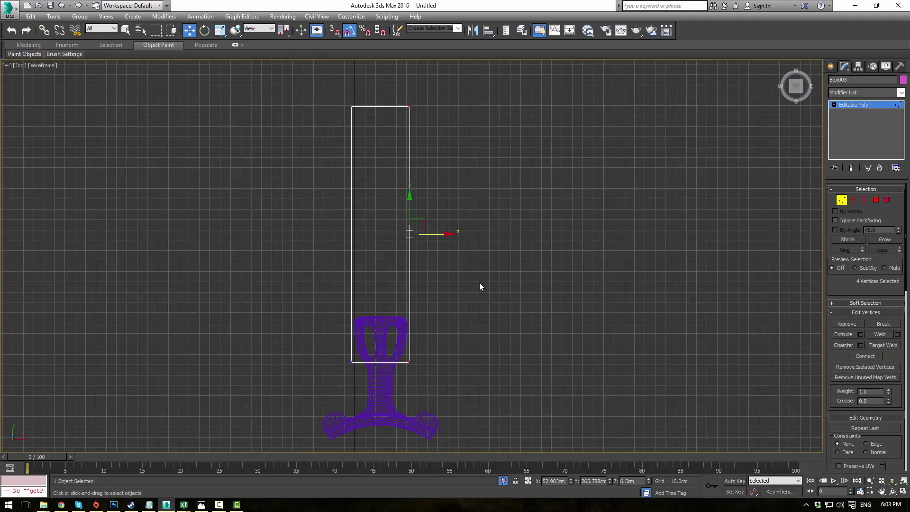
- Connect the box's lengthwise edges with 8 segments
{"action": "left_click", "coordinate": [853, 200]}
{"action": "left_click_drag", "start_coordinate": [315, 204], "coordinate": [520, 274]}
{"action": "left_click", "coordinate": [896, 372]}
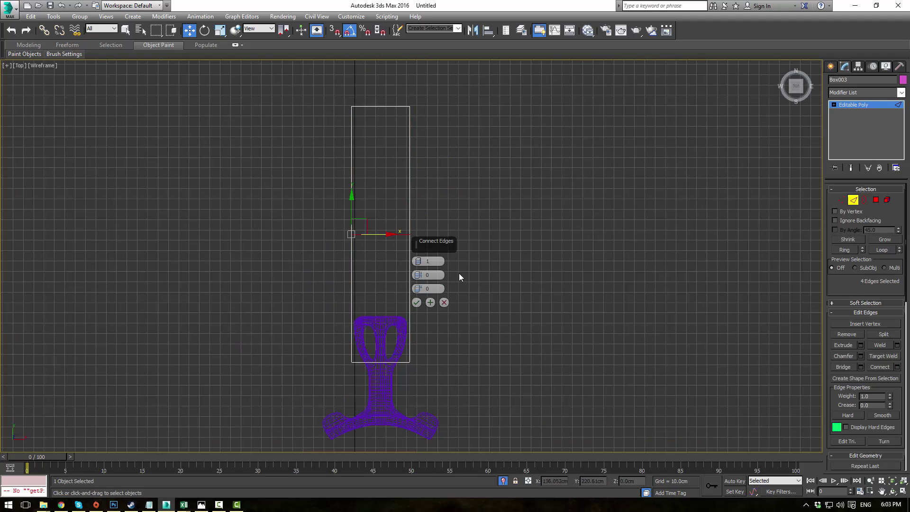
{"action": "mouse_move", "coordinate": [418, 262]}
{"action": "left_mouse_down"}
{"action": "mouse_move", "coordinate": [423, 243]}
{"action": "mouse_move", "coordinate": [422, 252]}
{"action": "left_mouse_up"}
{"action": "left_click", "coordinate": [416, 302]}
{"action": "middle_click_drag", "start_coordinate": [469, 289], "coordinate": [479, 254]}
- Select the row of box vertices just beyond the fork's closed end and scale it wider along X
{"action": "key", "text": "1"}
{"action": "scroll", "coordinate": [397, 324], "scroll_direction": "up", "scroll_amount": 3}
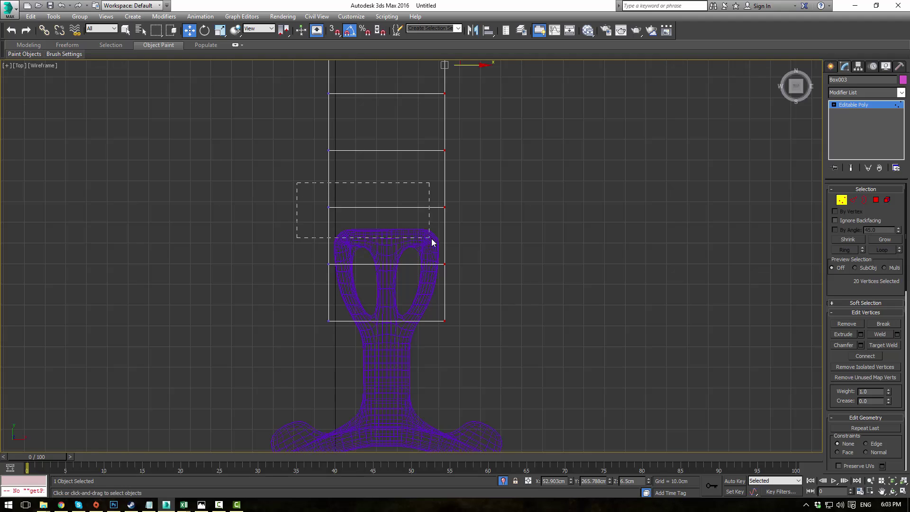
{"action": "middle_click_drag", "start_coordinate": [539, 195], "coordinate": [532, 339]}
{"action": "scroll", "coordinate": [532, 339], "scroll_direction": "down", "scroll_amount": 2}
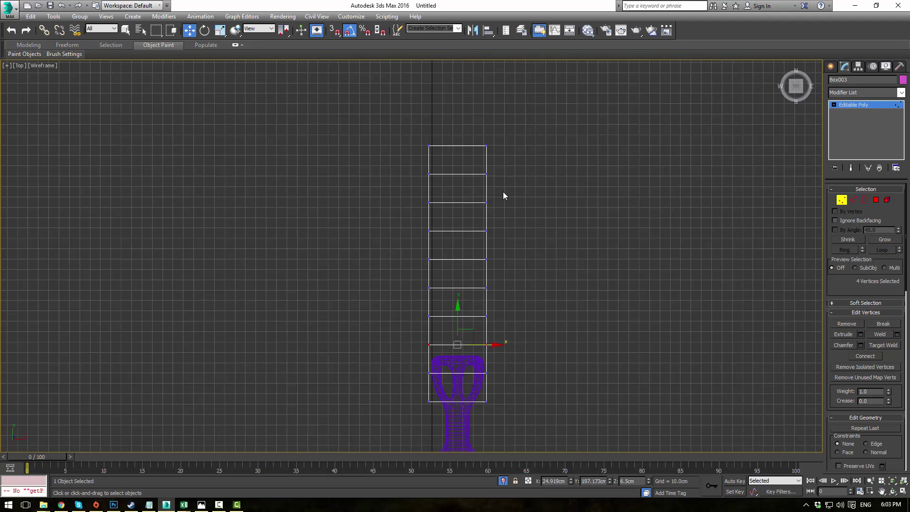
{"action": "middle_click_drag", "start_coordinate": [485, 190], "coordinate": [460, 235]}
{"action": "scroll", "coordinate": [460, 235], "scroll_direction": "up", "scroll_amount": 1}
{"action": "scroll", "coordinate": [315, 195], "scroll_direction": "down", "scroll_amount": 1}
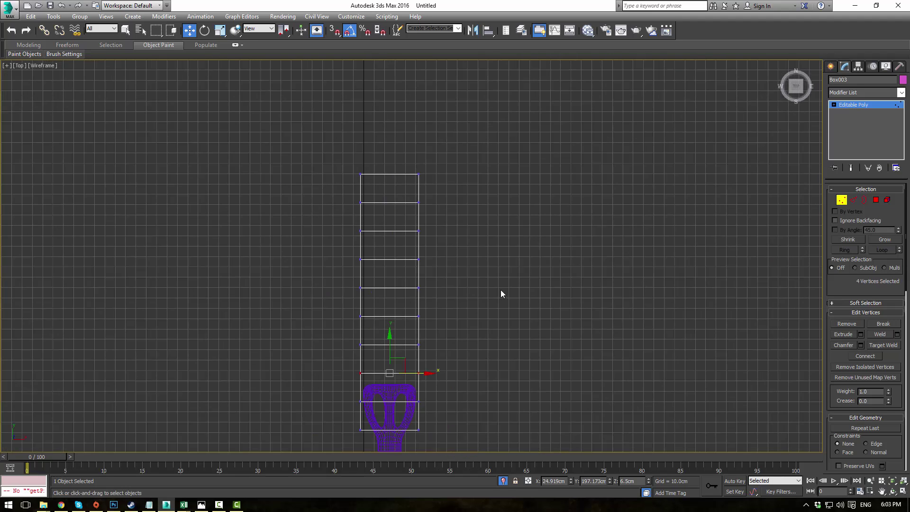
{"action": "middle_click_drag", "start_coordinate": [502, 294], "coordinate": [511, 240]}
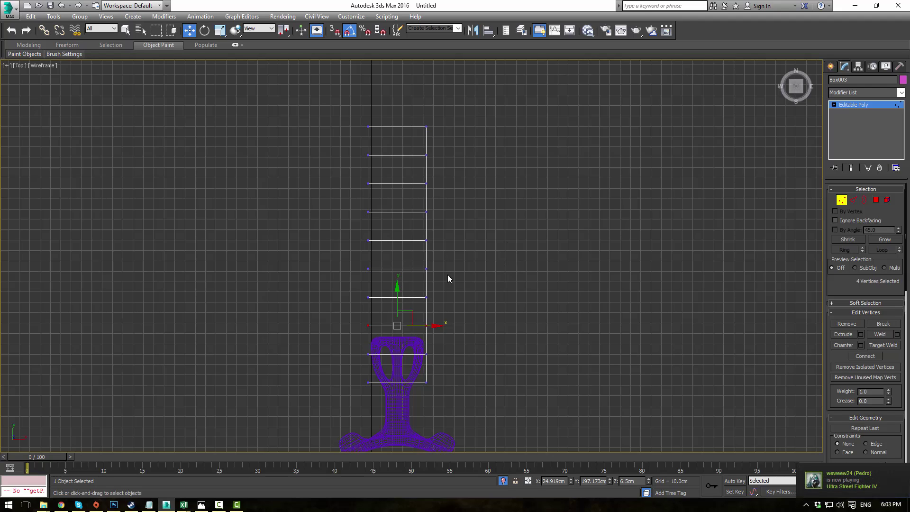
{"action": "scroll", "coordinate": [457, 294], "scroll_direction": "up", "scroll_amount": 1}
{"action": "key", "text": "r"}
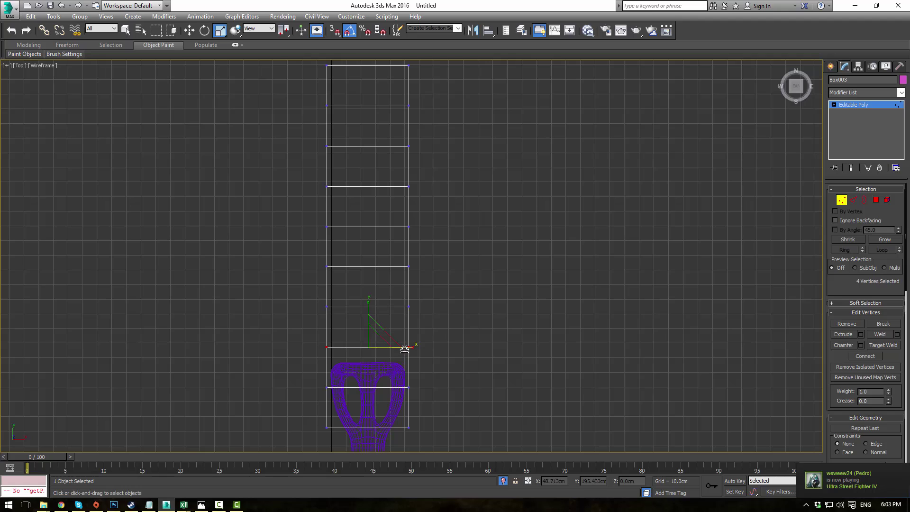
{"action": "left_click_drag", "start_coordinate": [404, 349], "coordinate": [447, 334]}
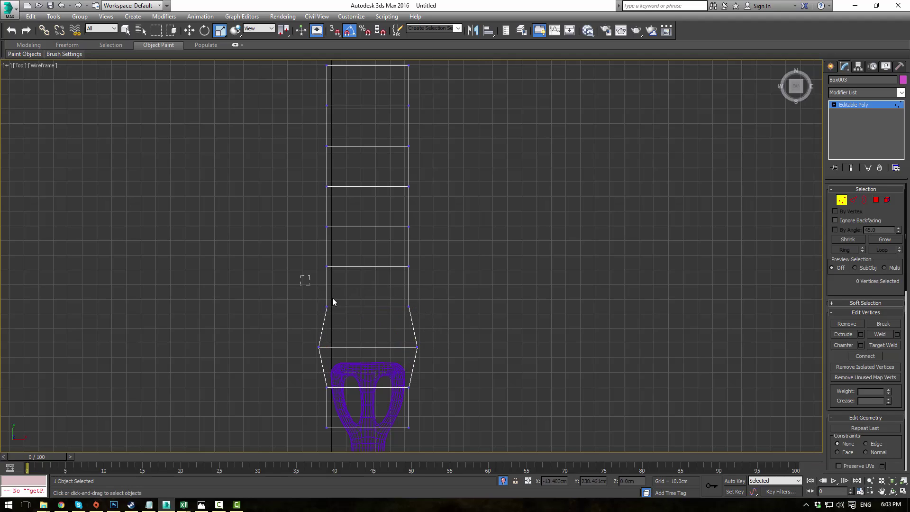
- Scale the following vertex rows along X so the box is widest just past the fork and tapers gradually toward its far end
{"action": "left_click_drag", "start_coordinate": [408, 307], "coordinate": [413, 227]}
{"action": "left_click", "coordinate": [413, 271]}
{"action": "left_click_drag", "start_coordinate": [311, 163], "coordinate": [429, 204]}
{"action": "middle_click_drag", "start_coordinate": [463, 195], "coordinate": [465, 254]}
{"action": "left_click_drag", "start_coordinate": [311, 190], "coordinate": [420, 209]}
{"action": "left_click_drag", "start_coordinate": [422, 273], "coordinate": [417, 243]}
{"action": "left_click_drag", "start_coordinate": [305, 185], "coordinate": [416, 201]}
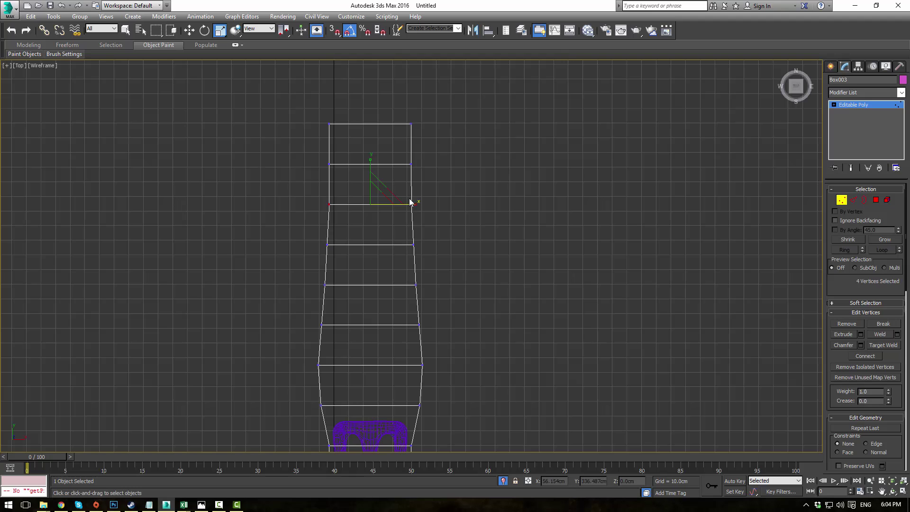
- Narrow the box's far end by scaling its last row of vertices along X
{"action": "left_click_drag", "start_coordinate": [298, 138], "coordinate": [426, 188]}
{"action": "left_click_drag", "start_coordinate": [302, 110], "coordinate": [430, 128]}
{"action": "scroll", "coordinate": [430, 150], "scroll_direction": "down", "scroll_amount": 5}
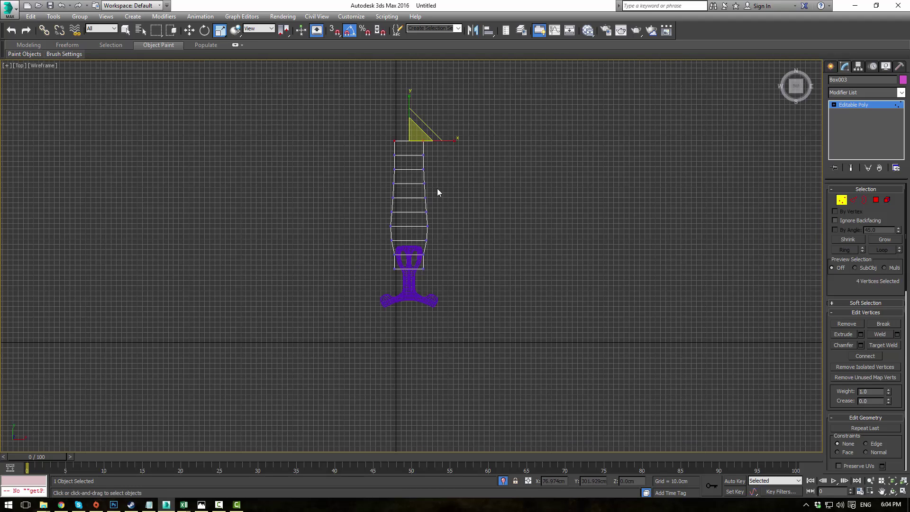
{"action": "scroll", "coordinate": [437, 191], "scroll_direction": "up", "scroll_amount": 5}
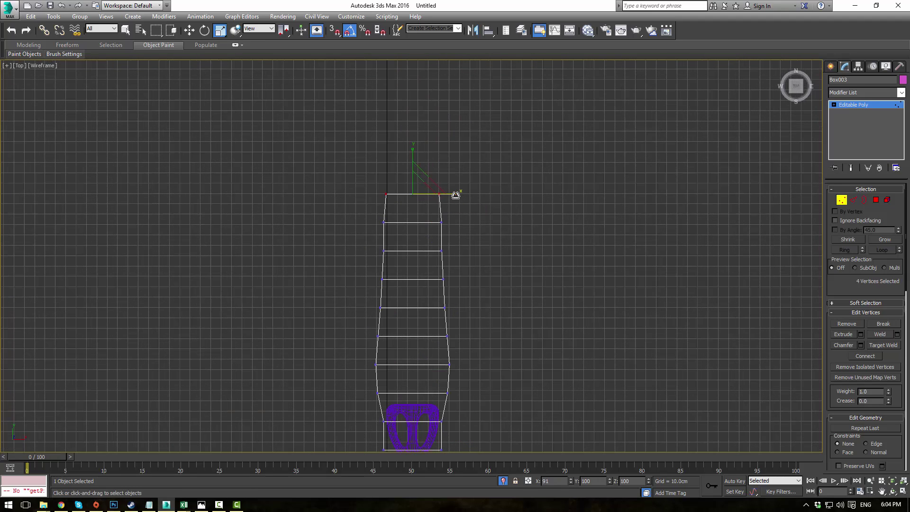
{"action": "middle_click_drag", "start_coordinate": [461, 201], "coordinate": [478, 209]}
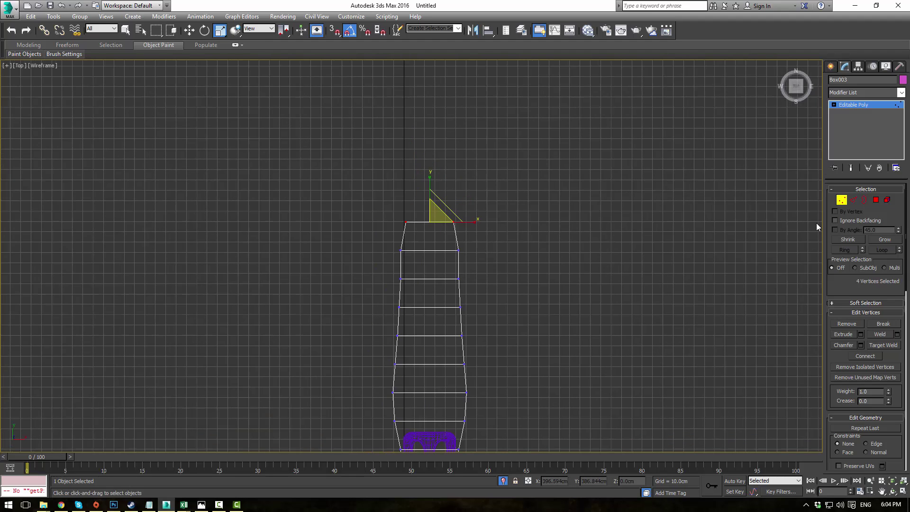
- Connect all crosswise edges of the box with 5 segments to add lengthwise edge loops
{"action": "left_click", "coordinate": [852, 201]}
{"action": "scroll", "coordinate": [538, 203], "scroll_direction": "down", "scroll_amount": 3}
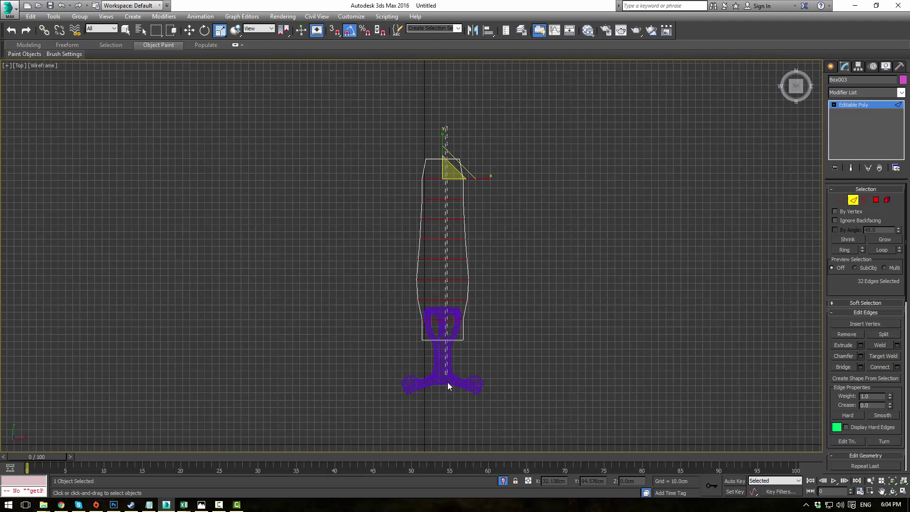
{"action": "left_click_drag", "start_coordinate": [447, 382], "coordinate": [435, 392]}
{"action": "left_click", "coordinate": [897, 367]}
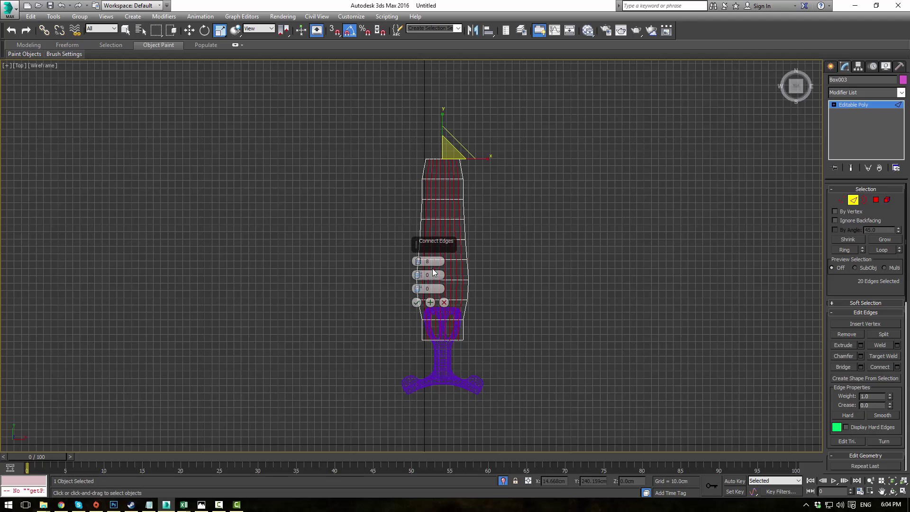
{"action": "left_click_drag", "start_coordinate": [417, 266], "coordinate": [421, 274]}
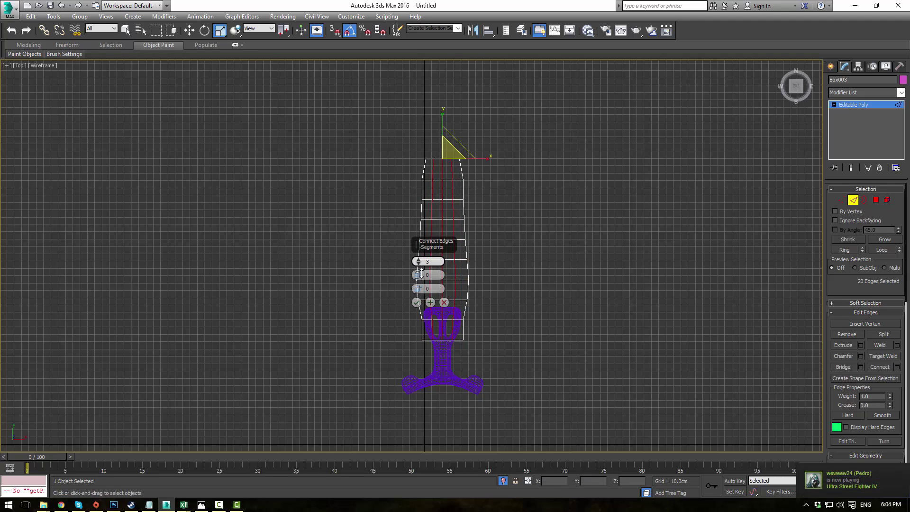
{"action": "left_click", "coordinate": [417, 302]}
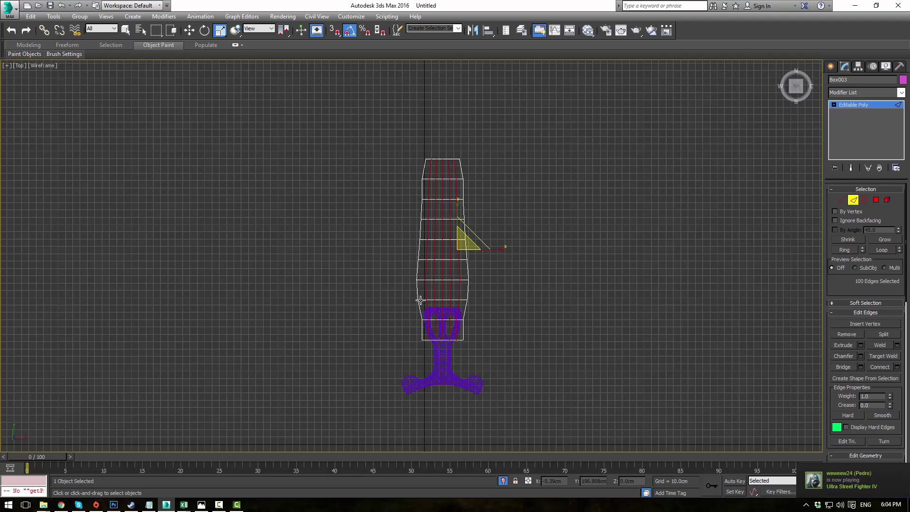
- Round the box's far end by moving its inner end vertices outward along Y in stages, farthest at the middle
{"action": "scroll", "coordinate": [446, 182], "scroll_direction": "up", "scroll_amount": 2}
{"action": "middle_click_drag", "start_coordinate": [445, 182], "coordinate": [445, 233]}
{"action": "scroll", "coordinate": [419, 206], "scroll_direction": "up", "scroll_amount": 3}
{"action": "middle_click_drag", "start_coordinate": [419, 206], "coordinate": [418, 221]}
{"action": "scroll", "coordinate": [418, 222], "scroll_direction": "up", "scroll_amount": 2}
{"action": "key", "text": "1"}
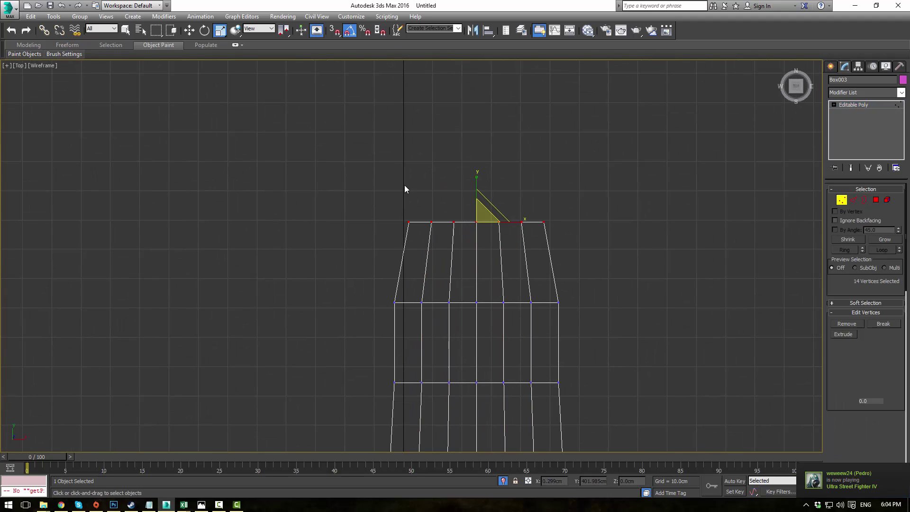
{"action": "left_click_drag", "start_coordinate": [422, 186], "coordinate": [532, 249]}
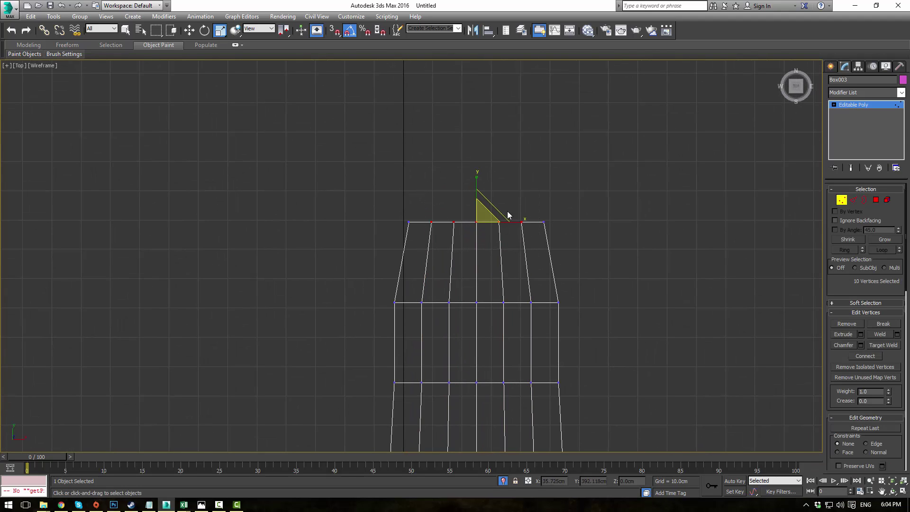
{"action": "key", "text": "w"}
{"action": "left_click_drag", "start_coordinate": [477, 191], "coordinate": [476, 173]}
{"action": "left_click", "coordinate": [576, 206]}
{"action": "scroll", "coordinate": [588, 220], "scroll_direction": "down", "scroll_amount": 5}
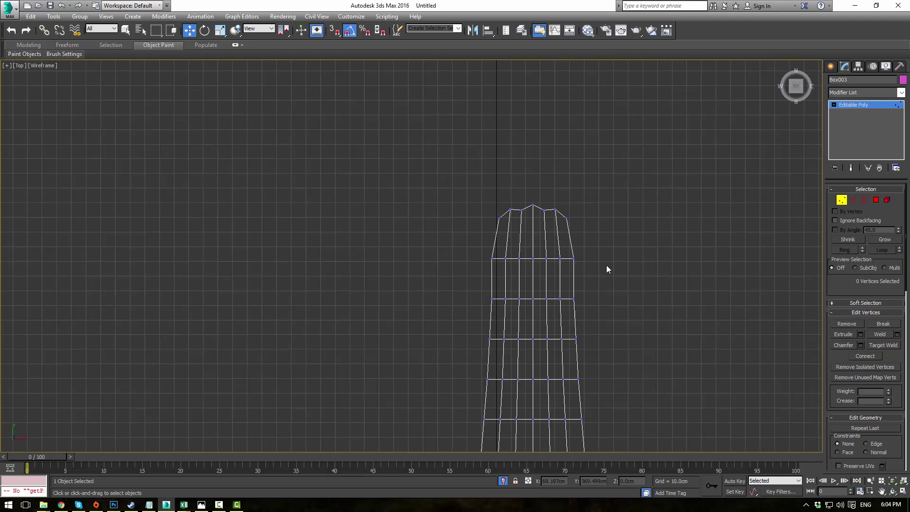
{"action": "middle_click_drag", "start_coordinate": [629, 284], "coordinate": [581, 221]}
{"action": "scroll", "coordinate": [507, 201], "scroll_direction": "up", "scroll_amount": 2}
{"action": "left_click_drag", "start_coordinate": [576, 214], "coordinate": [559, 200]}
{"action": "key", "text": "r"}
- Select the row of vertices at the box's near end over the fork's base and scale it to 68% along X
{"action": "mouse_move", "coordinate": [623, 247]}
{"action": "middle_mouse_down"}
{"action": "mouse_move", "coordinate": [638, 189]}
{"action": "mouse_move", "coordinate": [634, 144]}
{"action": "middle_mouse_up"}
{"action": "middle_click_drag", "start_coordinate": [643, 277], "coordinate": [624, 196]}
{"action": "middle_click_drag", "start_coordinate": [585, 304], "coordinate": [545, 259]}
{"action": "scroll", "coordinate": [457, 287], "scroll_direction": "up", "scroll_amount": 2}
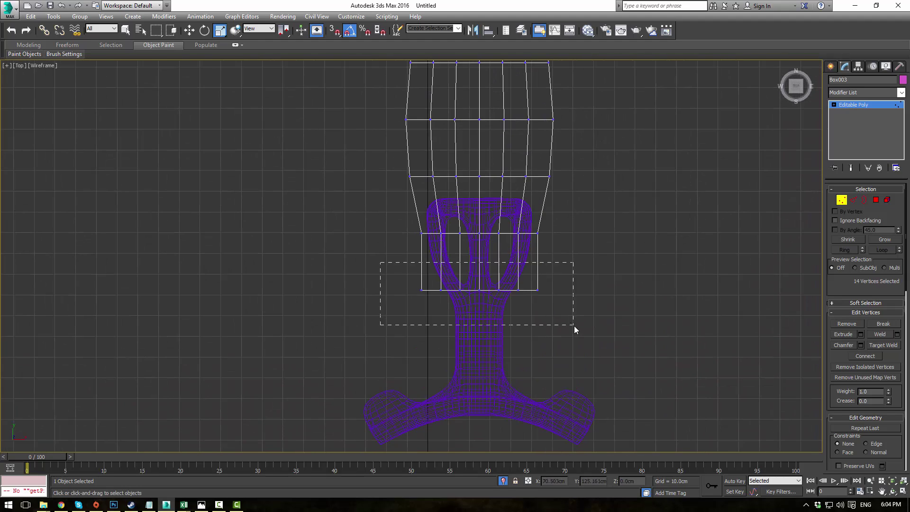
{"action": "left_click_drag", "start_coordinate": [574, 325], "coordinate": [573, 326]}
{"action": "left_click_drag", "start_coordinate": [522, 290], "coordinate": [505, 287]}
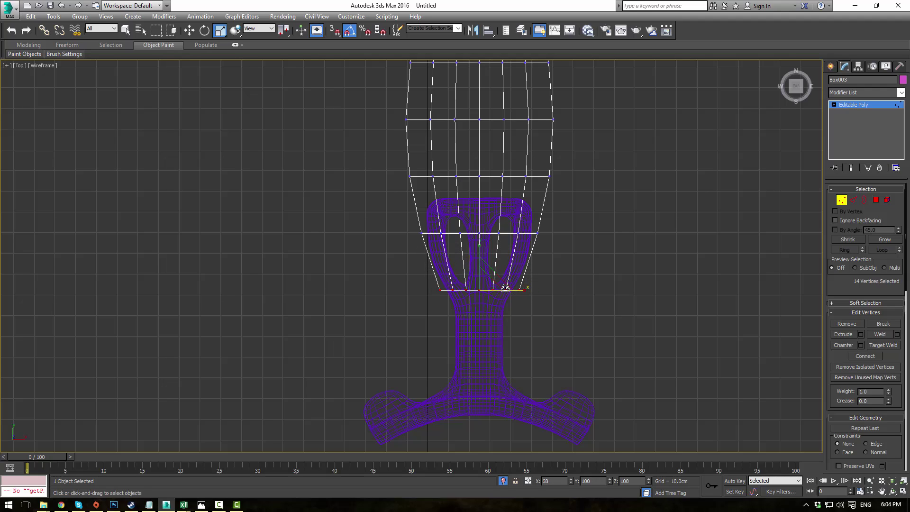
{"action": "left_click", "coordinate": [875, 199]}
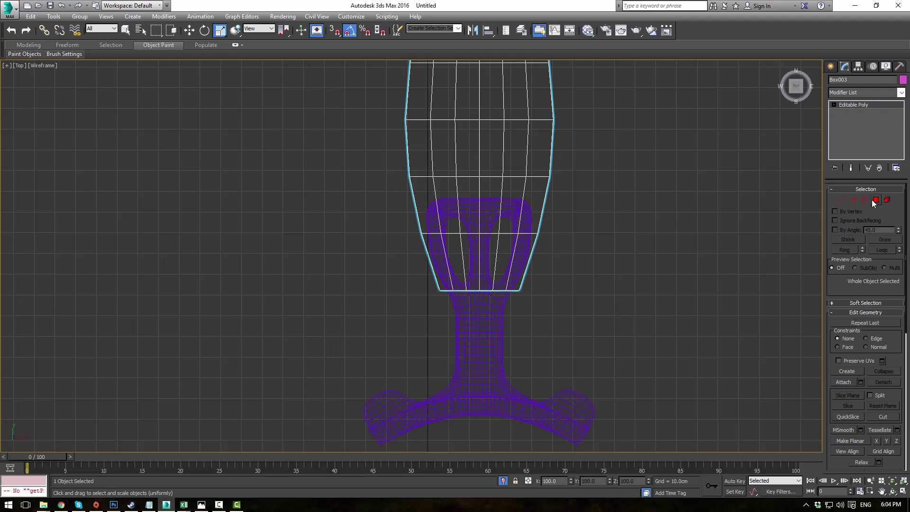
{"action": "middle_click_drag", "start_coordinate": [626, 212], "coordinate": [630, 228]}
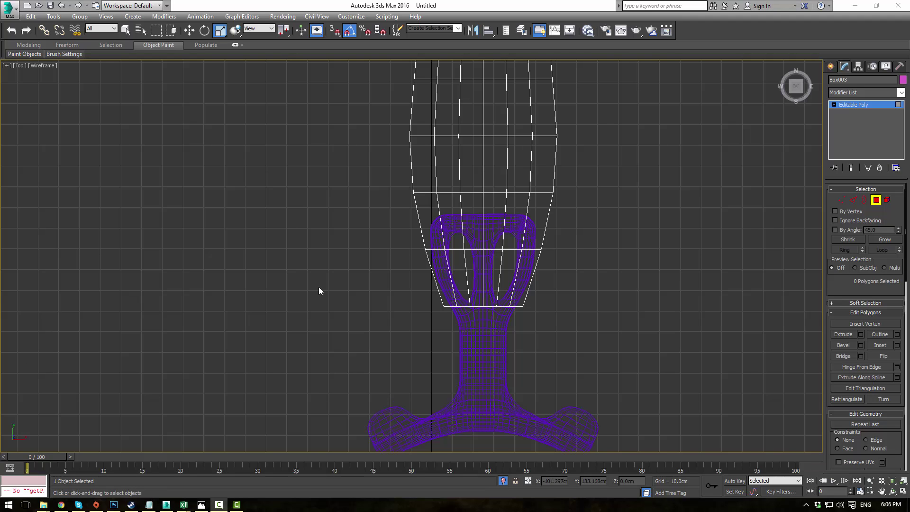
{"action": "scroll", "coordinate": [433, 325], "scroll_direction": "down", "scroll_amount": 6}
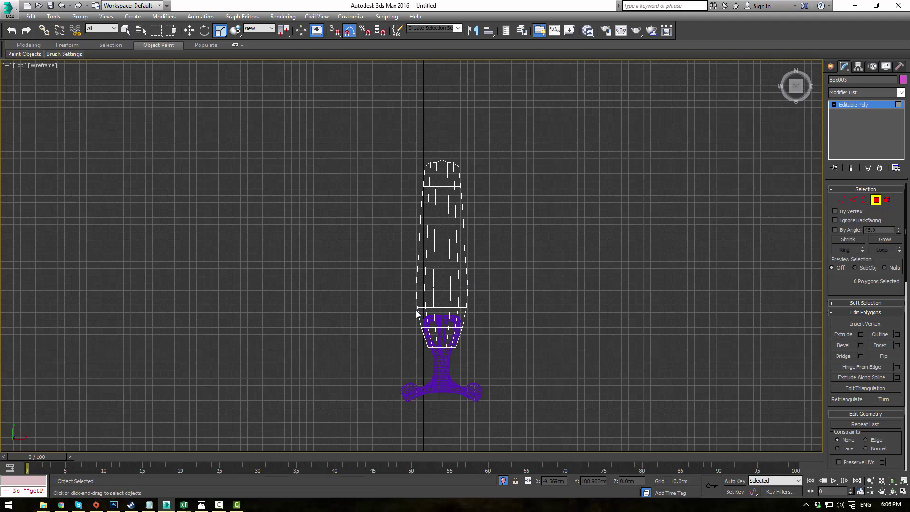
{"action": "scroll", "coordinate": [460, 269], "scroll_direction": "up", "scroll_amount": 2}
{"action": "left_click", "coordinate": [860, 104]}
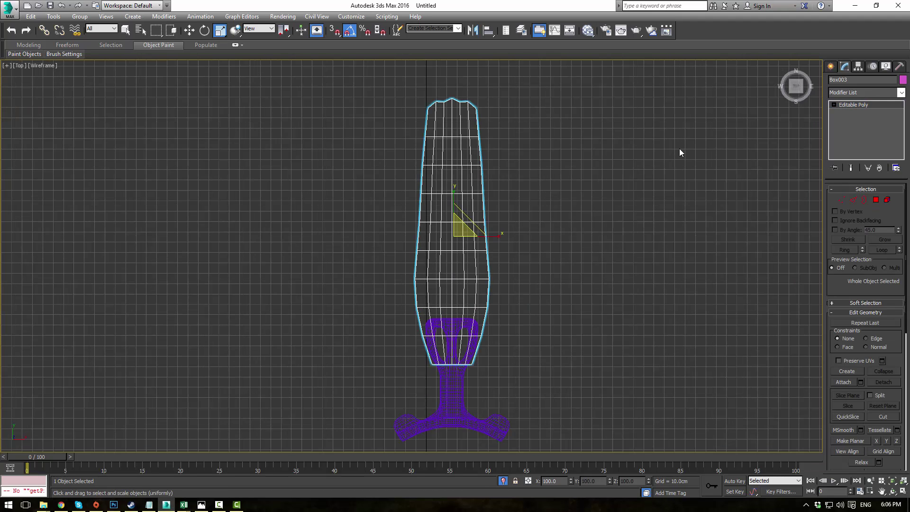
{"action": "middle_click_drag", "start_coordinate": [534, 146], "coordinate": [512, 181]}
{"action": "left_click_drag", "start_coordinate": [433, 226], "coordinate": [440, 210]}
{"action": "key", "text": "w"}
{"action": "key", "text": "4"}
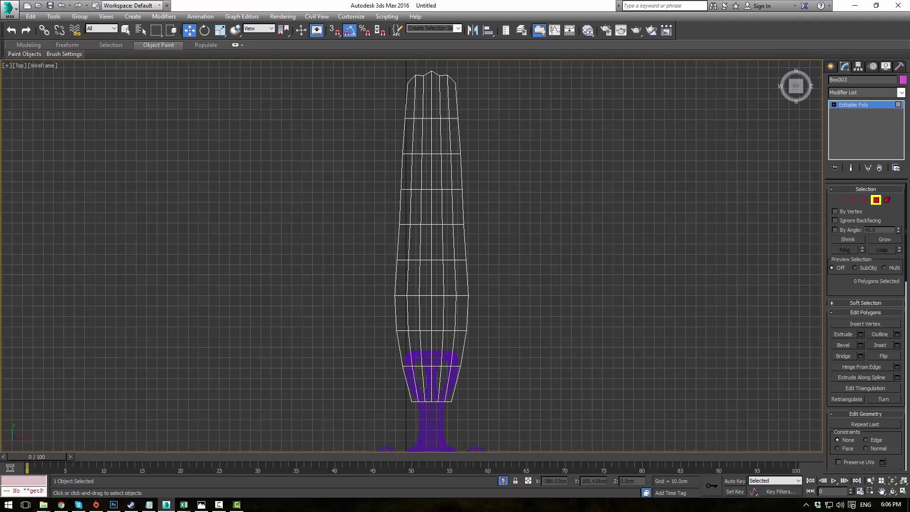
{"action": "left_click", "coordinate": [606, 235]}
- End isolation mode to bring back the full scene, deselect the box and show the scene in a shaded perspective view
{"action": "scroll", "coordinate": [605, 235], "scroll_direction": "down", "scroll_amount": 4}
{"action": "right_click", "coordinate": [672, 166]}
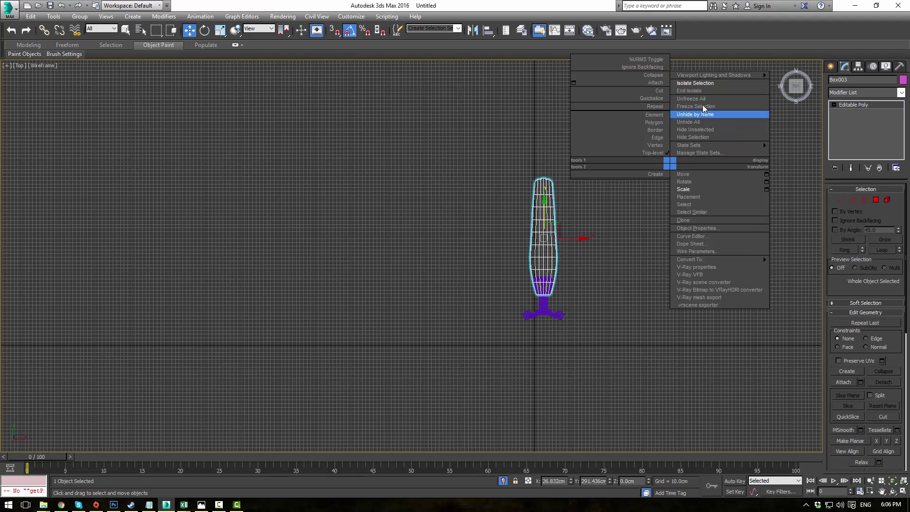
{"action": "left_click", "coordinate": [703, 91]}
{"action": "left_click", "coordinate": [684, 187]}
{"action": "key", "text": "p"}
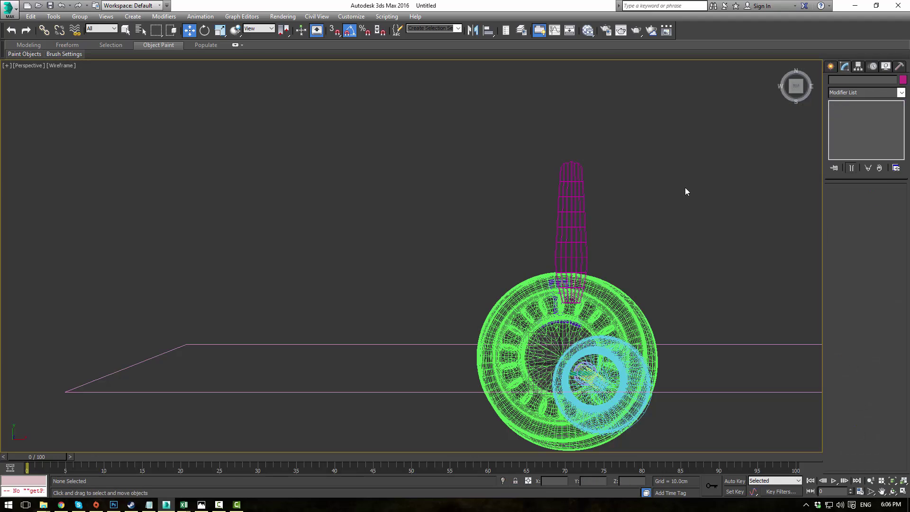
{"action": "middle_click_drag", "start_coordinate": [647, 222], "coordinate": [556, 140], "text": "alt"}
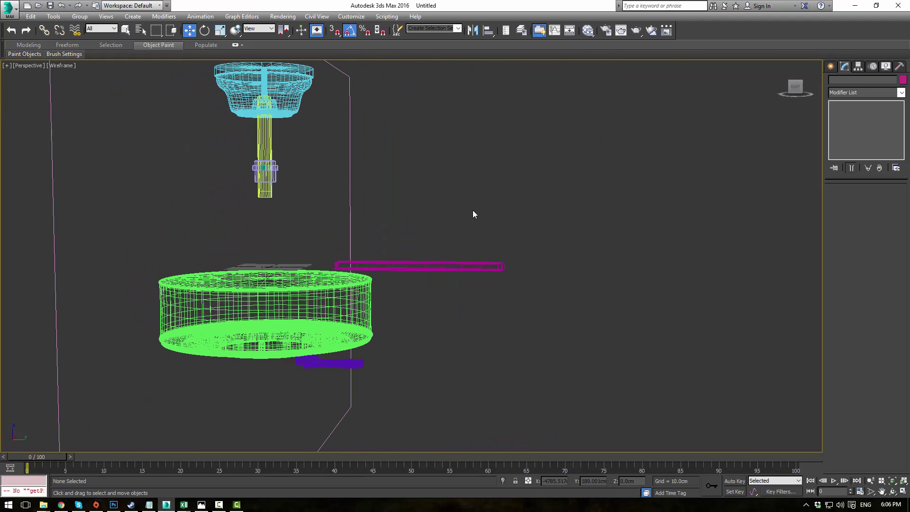
{"action": "key", "text": "F3"}
{"action": "mouse_move", "coordinate": [441, 264]}
{"action": "middle_mouse_down", "text": "alt"}
{"action": "mouse_move", "coordinate": [455, 148]}
{"action": "mouse_move", "coordinate": [454, 178]}
{"action": "mouse_move", "coordinate": [453, 148]}
{"action": "mouse_move", "coordinate": [434, 222]}
{"action": "middle_mouse_up", "text": "alt"}
{"action": "scroll", "coordinate": [457, 155], "scroll_direction": "up", "scroll_amount": 3}
- Select the vertices of the strutted fork on the purple arm and move them outward about 96 cm along Y
{"action": "left_click", "coordinate": [394, 184]}
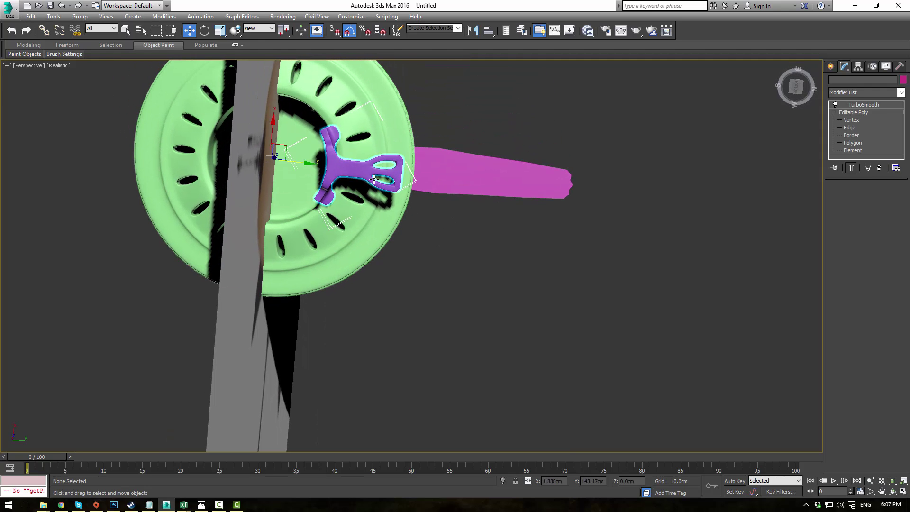
{"action": "left_click", "coordinate": [851, 120]}
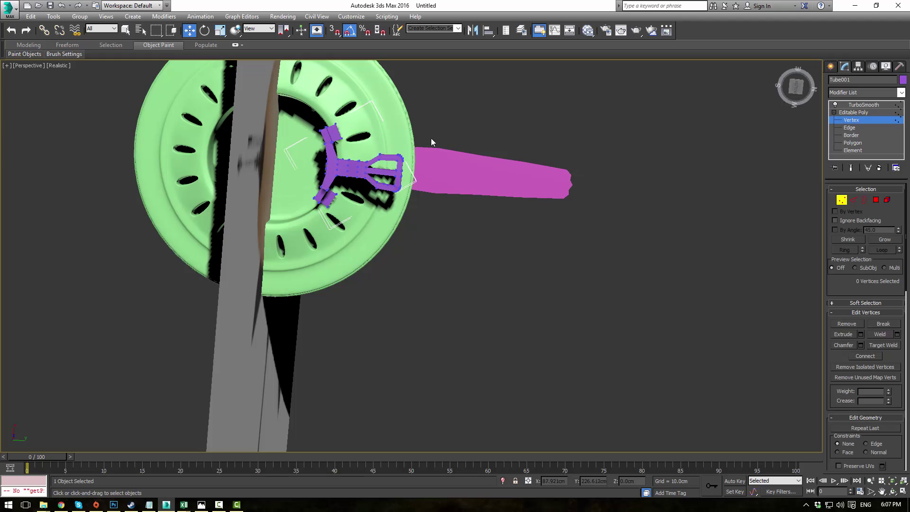
{"action": "left_click_drag", "start_coordinate": [363, 226], "coordinate": [363, 226]}
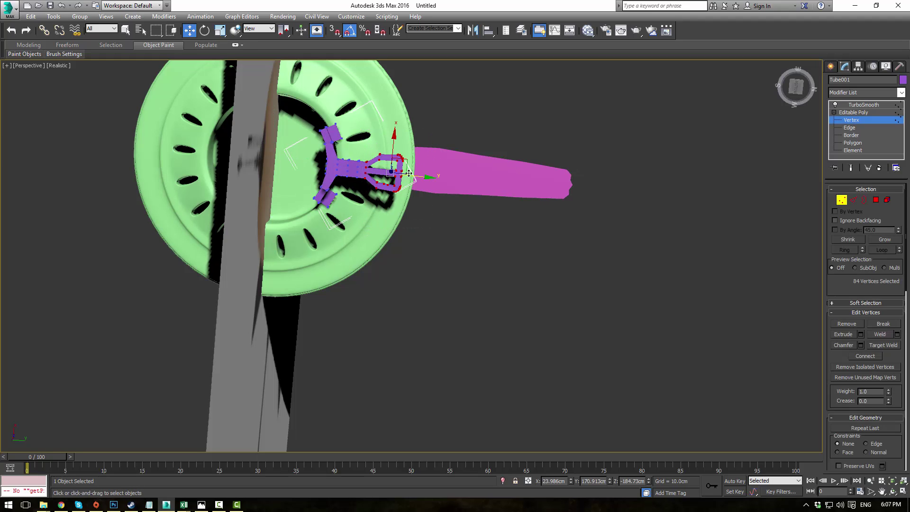
{"action": "left_click_drag", "start_coordinate": [414, 174], "coordinate": [480, 185]}
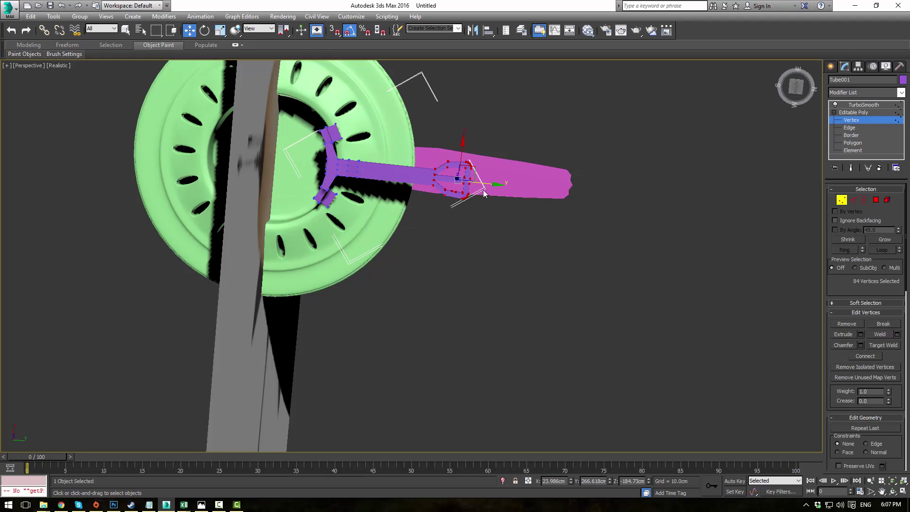
{"action": "middle_click_drag", "start_coordinate": [483, 190], "coordinate": [490, 173], "text": "alt"}
- Widen the fork by scaling its selected vertices along X
{"action": "key", "text": "e"}
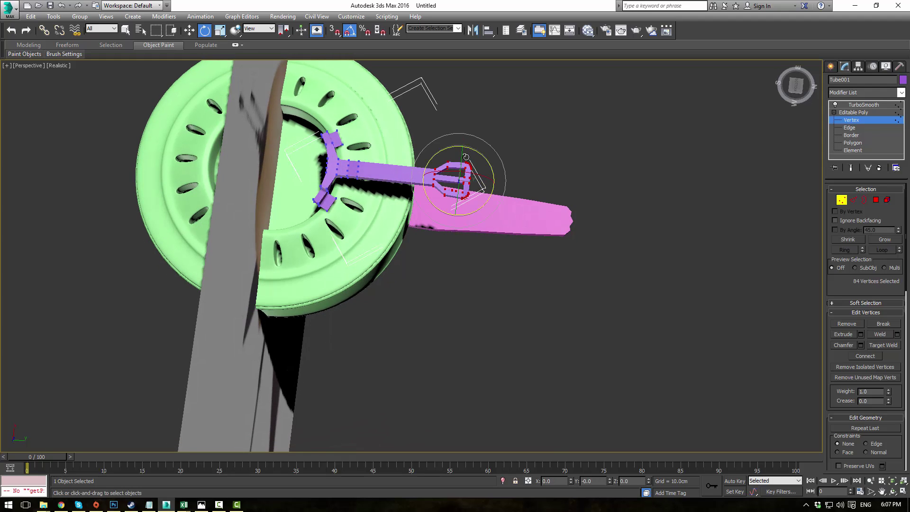
{"action": "key", "text": "r"}
{"action": "left_click_drag", "start_coordinate": [454, 219], "coordinate": [450, 276]}
{"action": "scroll", "coordinate": [393, 174], "scroll_direction": "up", "scroll_amount": 3}
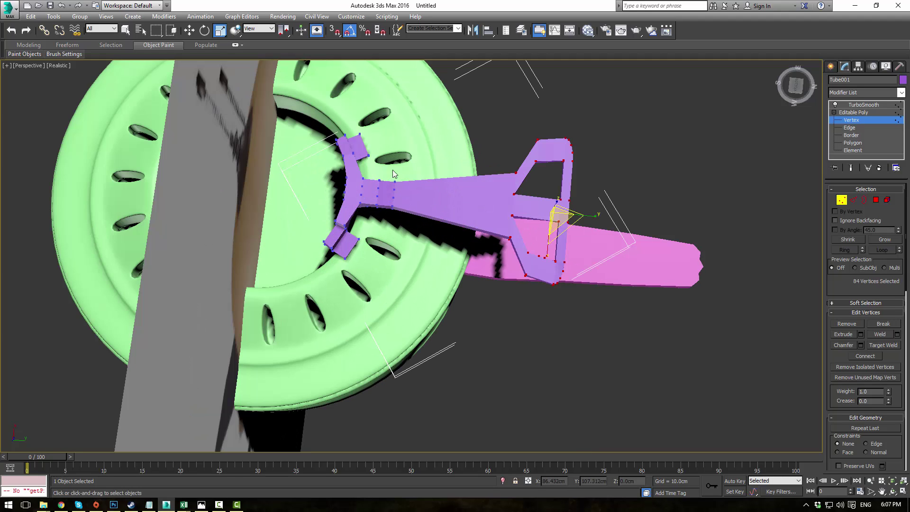
- Select the stem's vertex row nearest the fork, move it outward along Y toward the fork and scale it wider along X
{"action": "left_click_drag", "start_coordinate": [391, 233], "coordinate": [392, 232]}
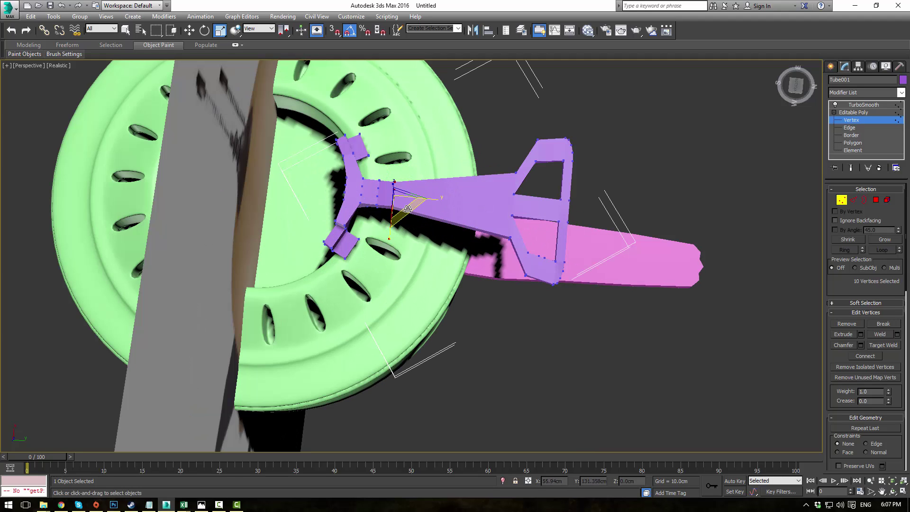
{"action": "key", "text": "w"}
{"action": "left_click_drag", "start_coordinate": [426, 199], "coordinate": [477, 208]}
{"action": "scroll", "coordinate": [477, 208], "scroll_direction": "up", "scroll_amount": 2}
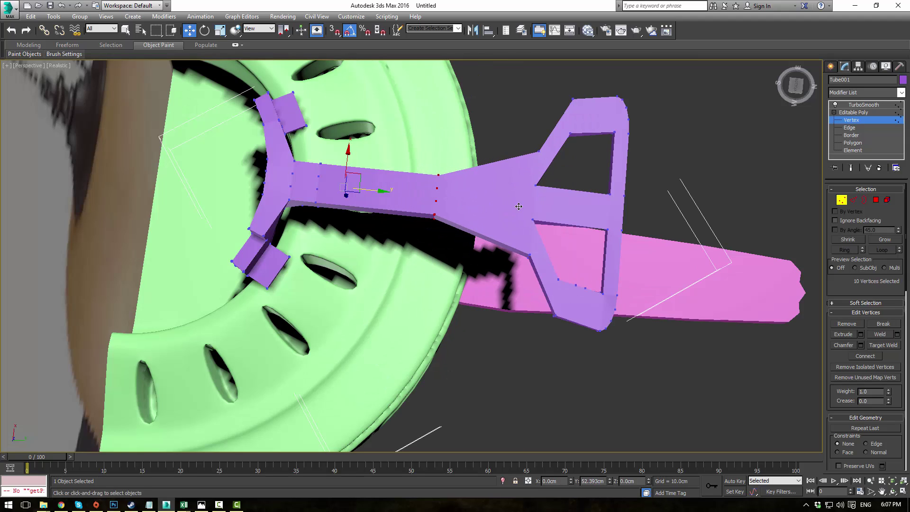
{"action": "key", "text": "r"}
{"action": "left_click_drag", "start_coordinate": [424, 229], "coordinate": [426, 258]}
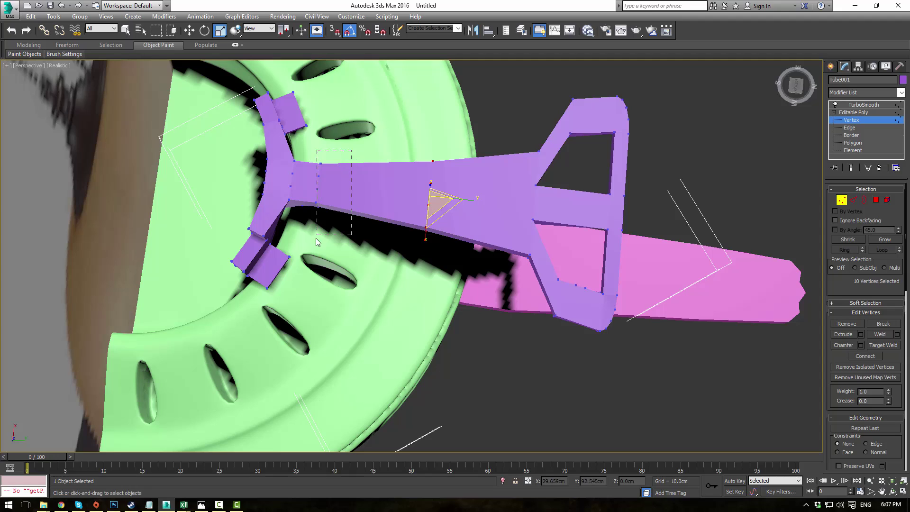
- Move the stem's next vertex row outward along Y and scale it slightly wider along X for an even taper
{"action": "left_click_drag", "start_coordinate": [316, 238], "coordinate": [316, 236]}
{"action": "key", "text": "w"}
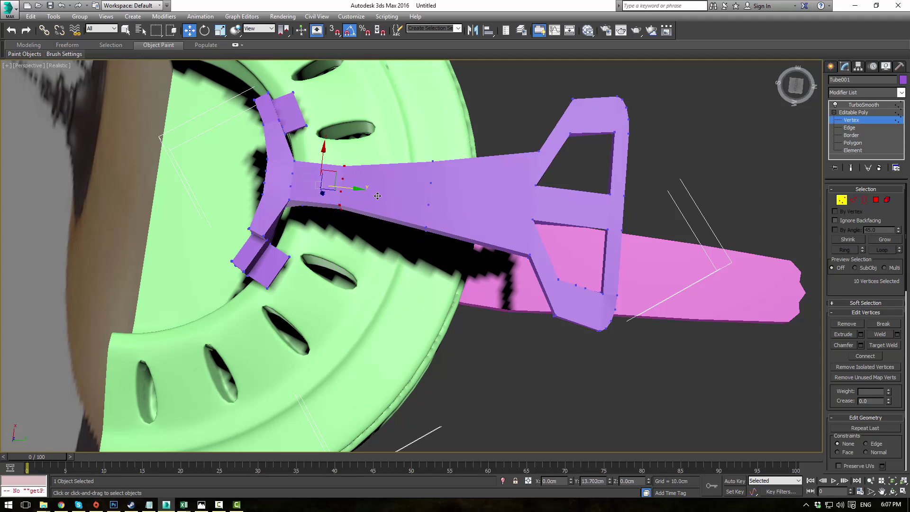
{"action": "left_click_drag", "start_coordinate": [377, 196], "coordinate": [386, 196]}
{"action": "key", "text": "r"}
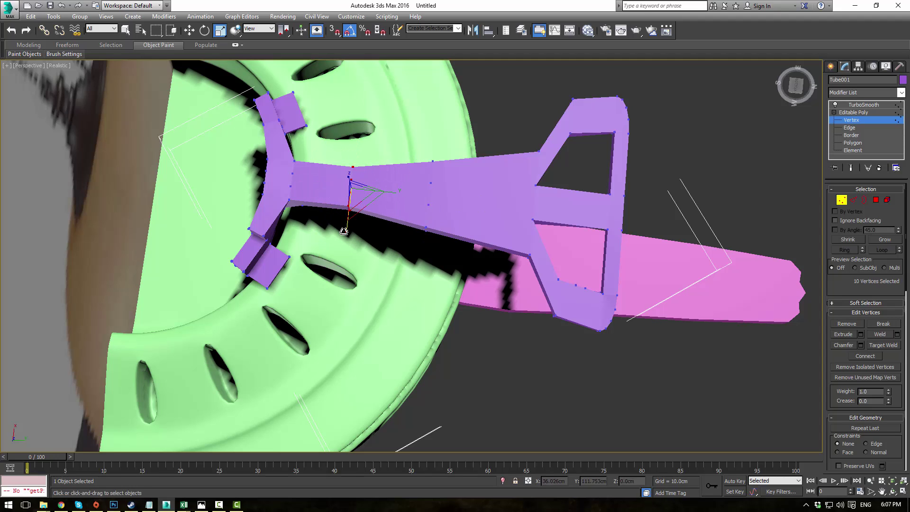
{"action": "mouse_move", "coordinate": [345, 233]}
{"action": "left_mouse_down"}
{"action": "mouse_move", "coordinate": [345, 245]}
{"action": "mouse_move", "coordinate": [347, 235]}
{"action": "left_mouse_up"}
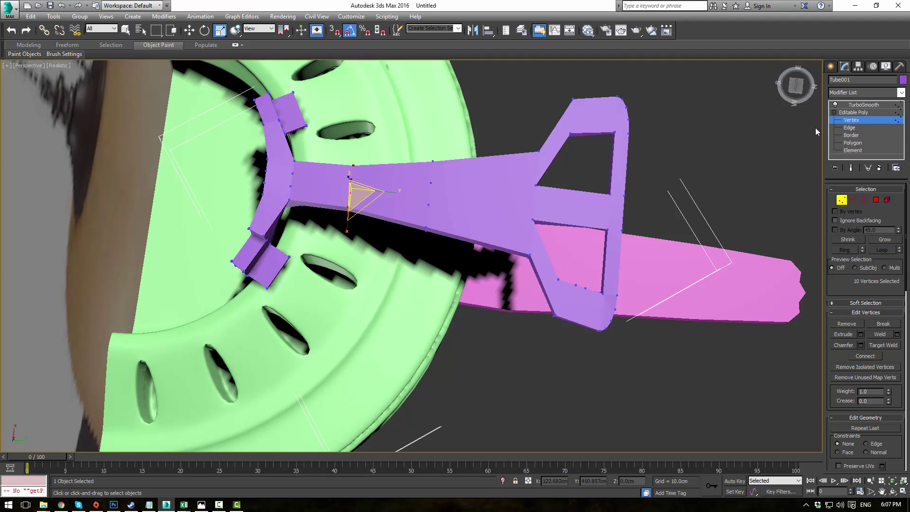
- Leave vertex editing, return the arm to its TurboSmooth level and deselect it to inspect the smoothed shape from the side
{"action": "left_click", "coordinate": [852, 113]}
{"action": "left_click", "coordinate": [858, 105]}
{"action": "left_click", "coordinate": [669, 172]}
{"action": "scroll", "coordinate": [659, 171], "scroll_direction": "down", "scroll_amount": 5}
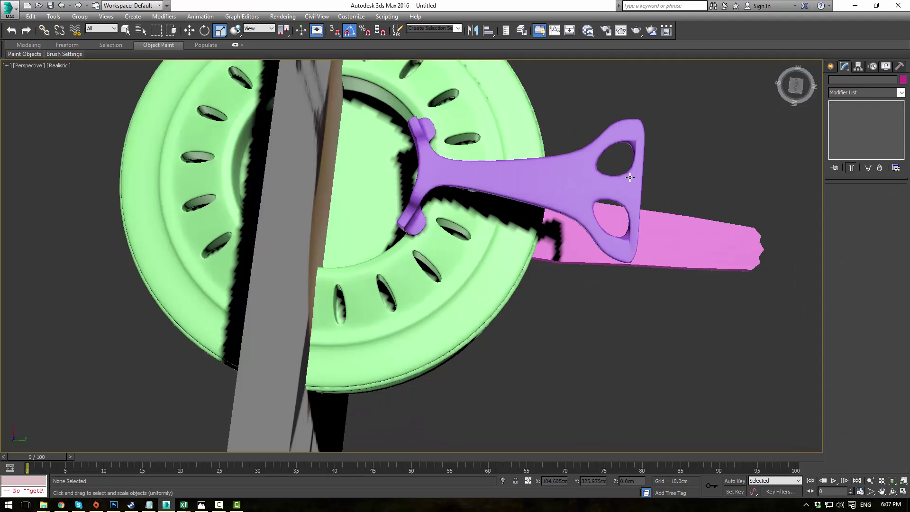
{"action": "middle_click_drag", "start_coordinate": [649, 175], "coordinate": [595, 269], "text": "alt"}
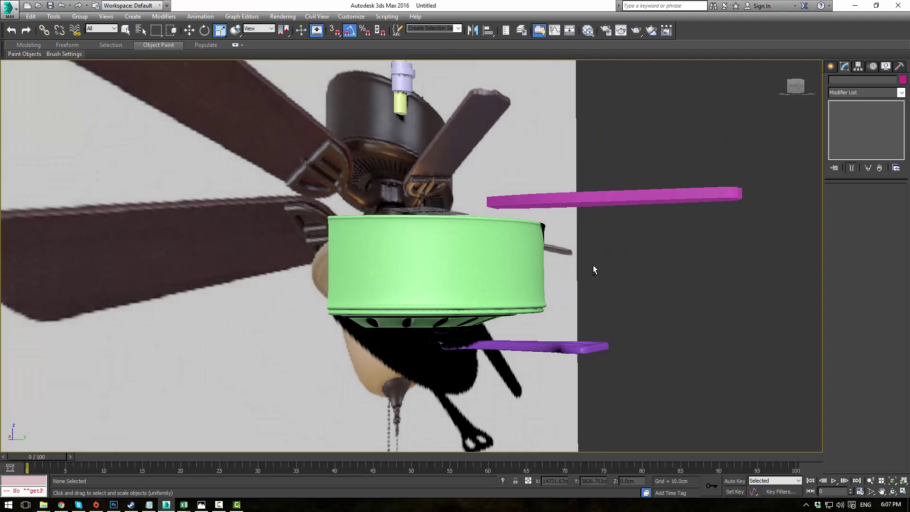
- Select the magenta box and move it down along Z to about -173.4 cm, near the fork's level
{"action": "left_click", "coordinate": [582, 193]}
{"action": "middle_click_drag", "start_coordinate": [581, 194], "coordinate": [588, 219], "text": "alt"}
{"action": "key", "text": "w"}
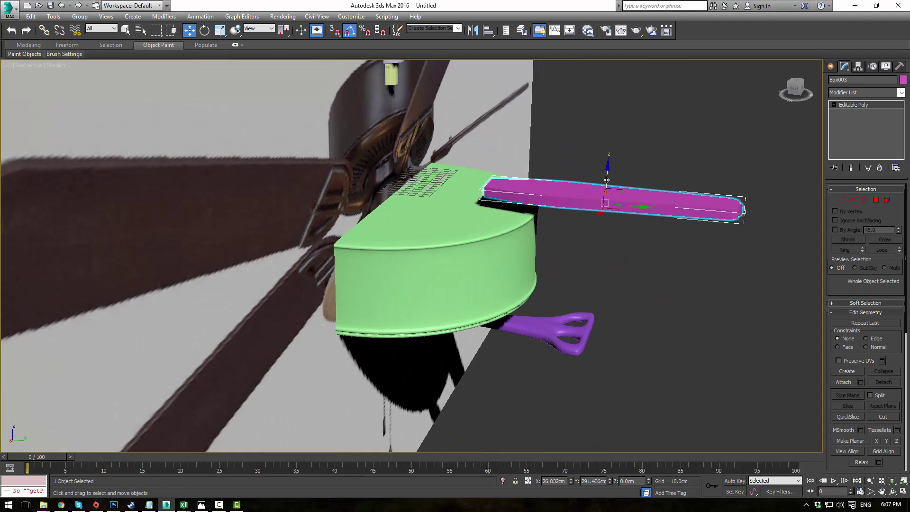
{"action": "left_click_drag", "start_coordinate": [600, 212], "coordinate": [590, 285]}
{"action": "middle_click_drag", "start_coordinate": [590, 284], "coordinate": [594, 331], "text": "alt"}
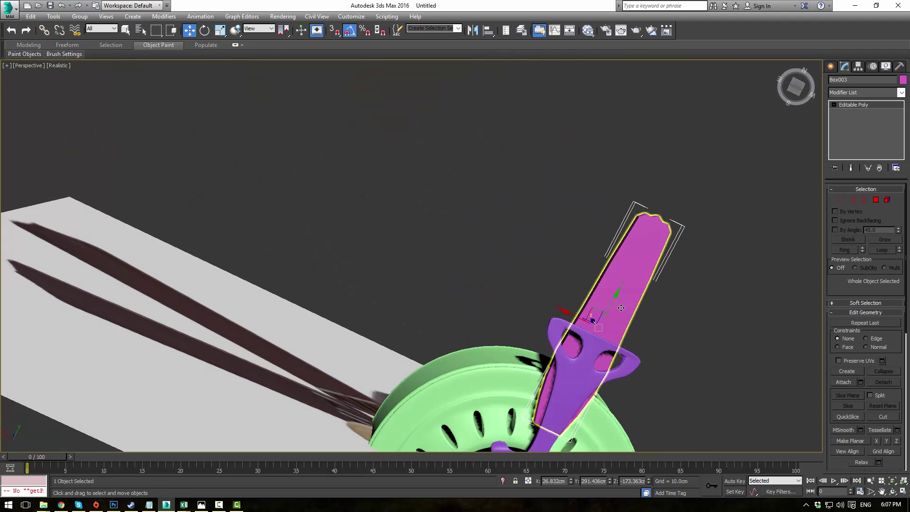
- Scale the magenta box up to about 292% along X and Z and 363% along Y
{"action": "key", "text": "r"}
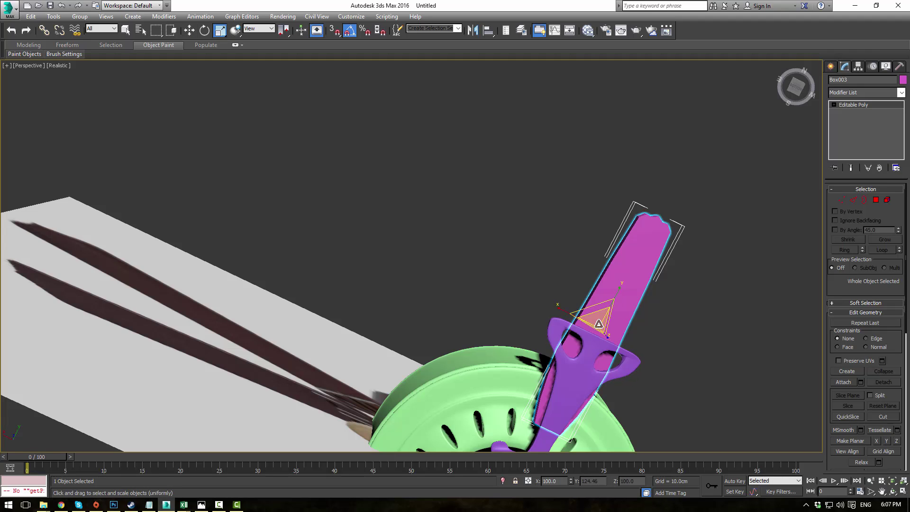
{"action": "left_click_drag", "start_coordinate": [594, 331], "coordinate": [638, 232]}
{"action": "scroll", "coordinate": [617, 270], "scroll_direction": "down", "scroll_amount": 5}
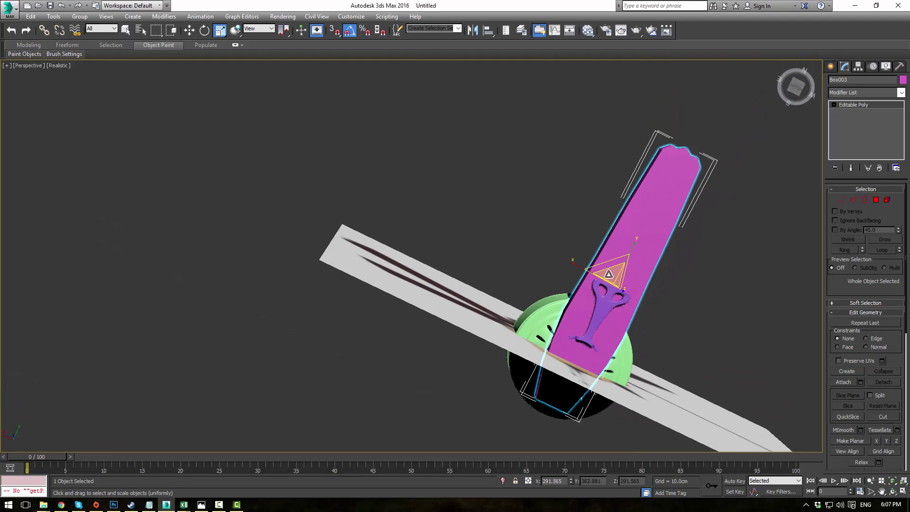
- Check the enlarged box against the ceiling fan reference image in a shaded Front view of the four-viewport layout
{"action": "key", "text": "alt+w"}
{"action": "middle_click", "coordinate": [569, 172]}
{"action": "scroll", "coordinate": [542, 197], "scroll_direction": "down", "scroll_amount": 6}
{"action": "key", "text": "F3"}
{"action": "scroll", "coordinate": [542, 197], "scroll_direction": "down", "scroll_amount": 6}
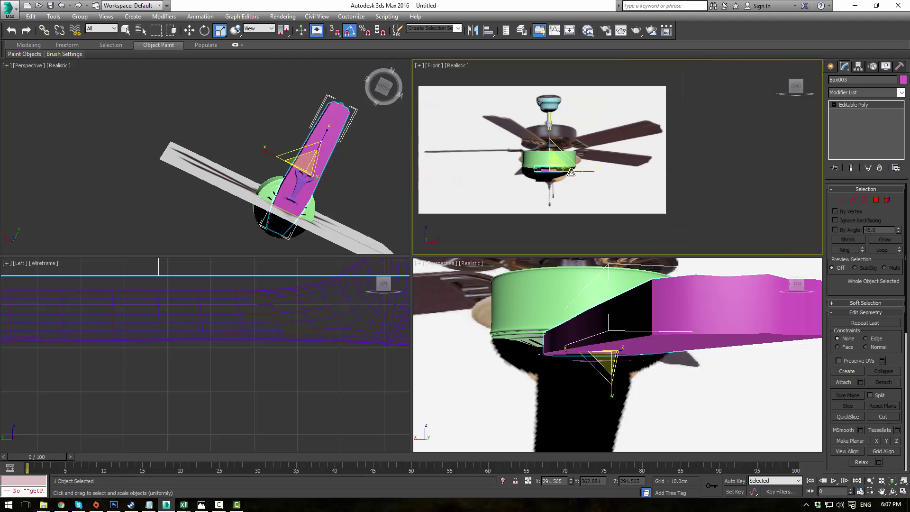
{"action": "scroll", "coordinate": [610, 167], "scroll_direction": "up", "scroll_amount": 2}
{"action": "middle_click_drag", "start_coordinate": [610, 168], "coordinate": [610, 159]}
{"action": "scroll", "coordinate": [609, 159], "scroll_direction": "up", "scroll_amount": 2}
{"action": "middle_click_drag", "start_coordinate": [546, 144], "coordinate": [659, 166]}
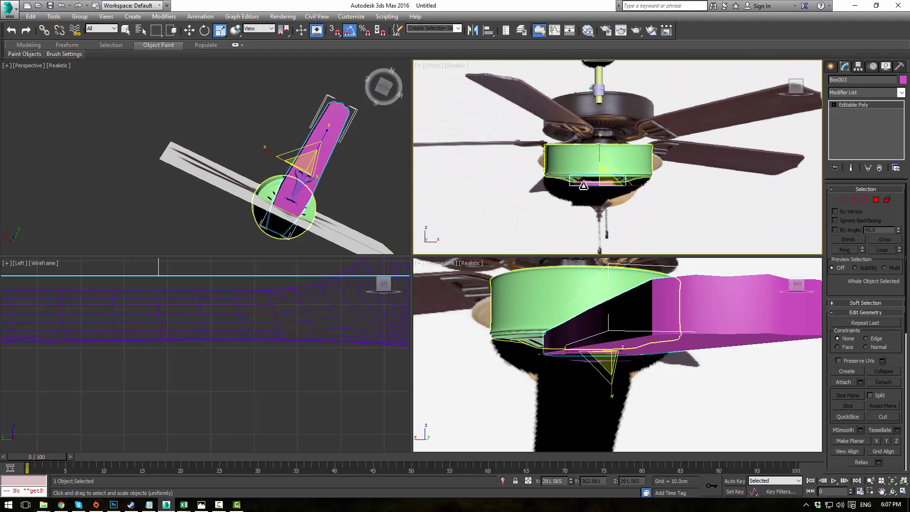
- Clone the fan reference image plane with a 90° rotation so that it stands perpendicular to the original
{"action": "left_click", "coordinate": [667, 117]}
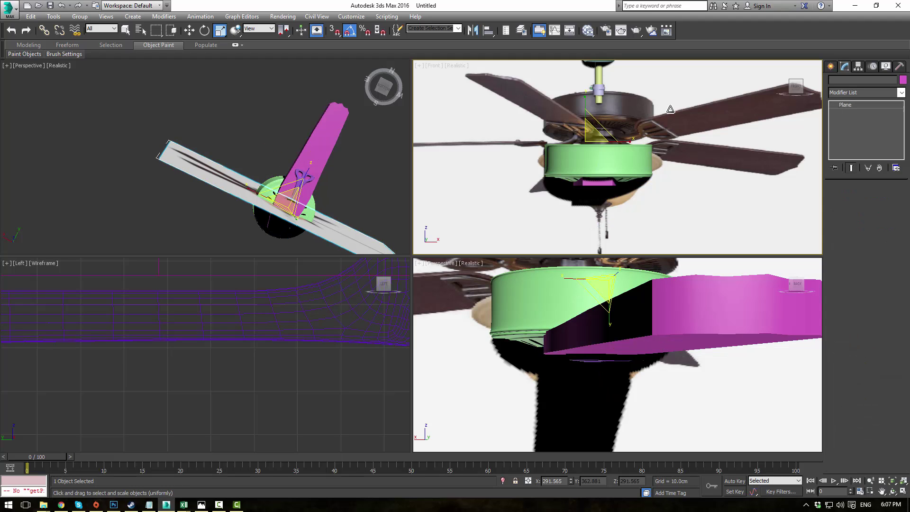
{"action": "middle_click_drag", "start_coordinate": [655, 148], "coordinate": [658, 166]}
{"action": "key", "text": "w"}
{"action": "key", "text": "e"}
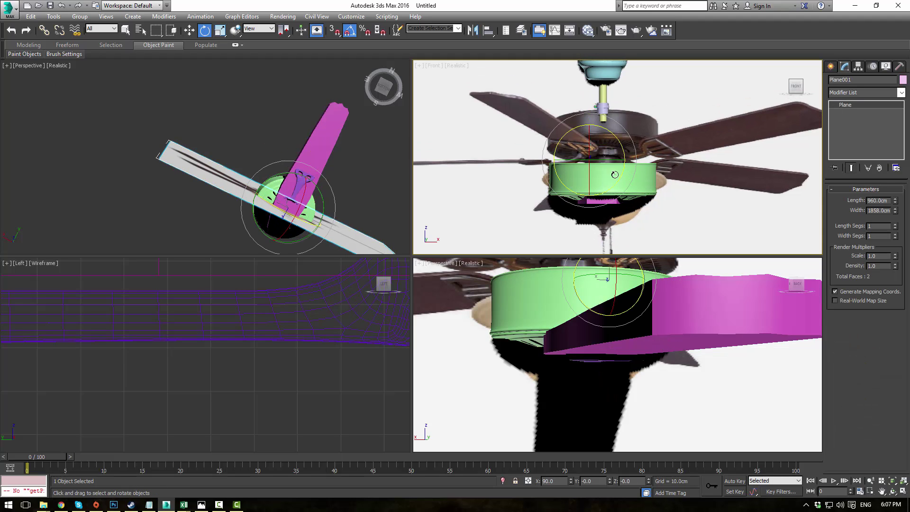
{"action": "mouse_move", "coordinate": [611, 163]}
{"action": "left_mouse_down", "text": "shift"}
{"action": "mouse_move", "coordinate": [567, 176]}
{"action": "mouse_move", "coordinate": [506, 110]}
{"action": "left_mouse_up", "text": "shift"}
{"action": "left_click", "coordinate": [459, 293]}
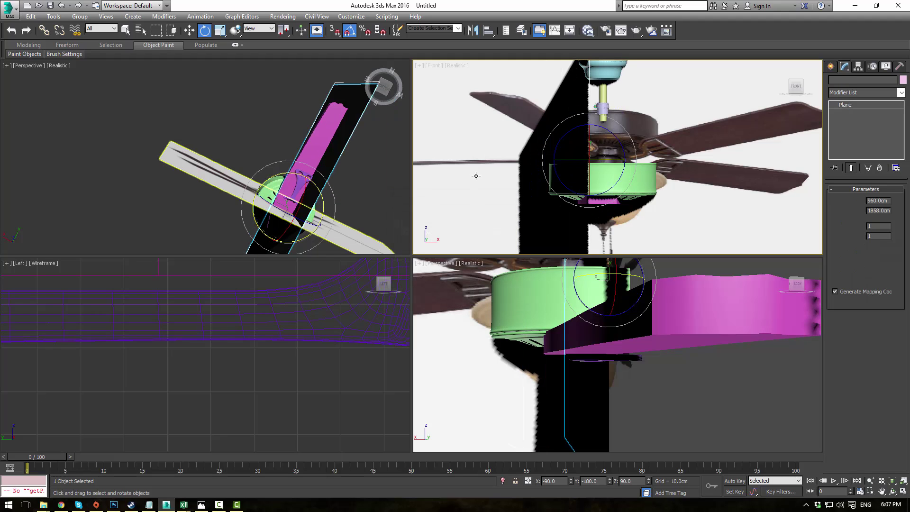
- Move the magenta box outward along Y to about 593 cm in a wireframe Left view, placing its near end over the fork
{"action": "key", "text": "l"}
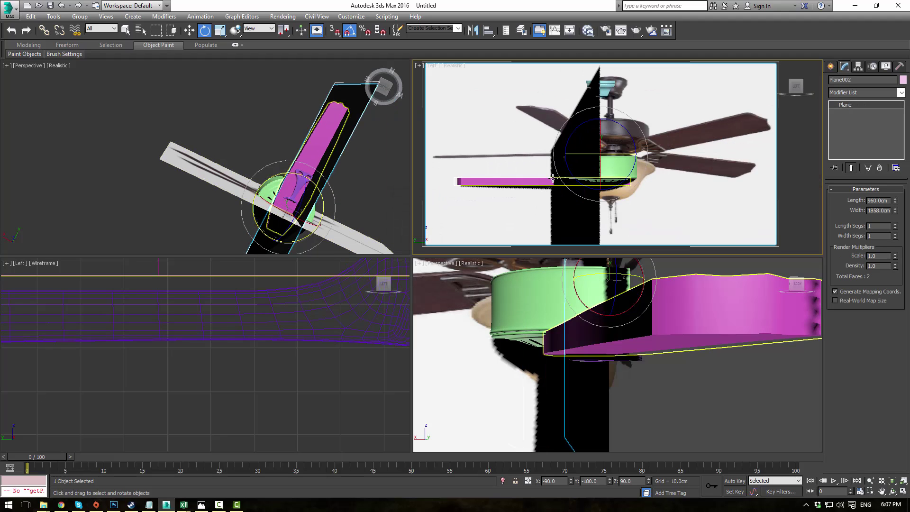
{"action": "left_click", "coordinate": [547, 184]}
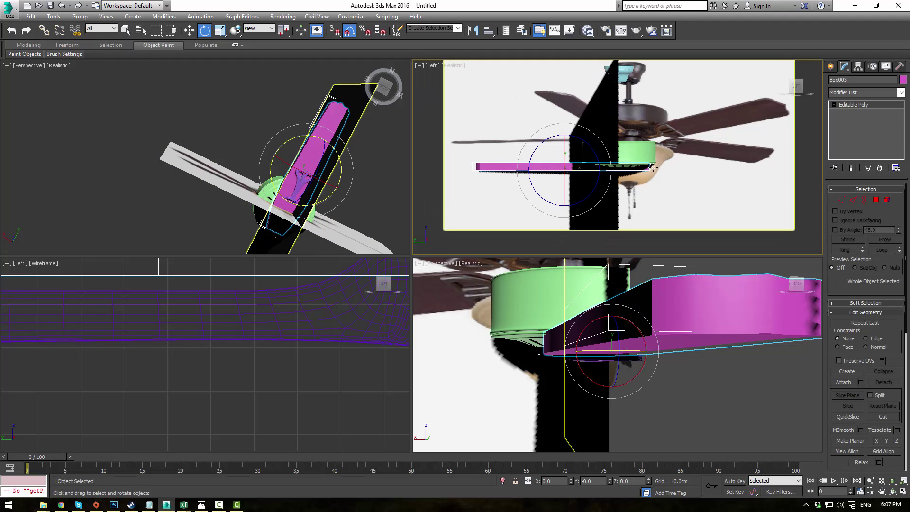
{"action": "key", "text": "F3"}
{"action": "scroll", "coordinate": [612, 171], "scroll_direction": "up", "scroll_amount": 5}
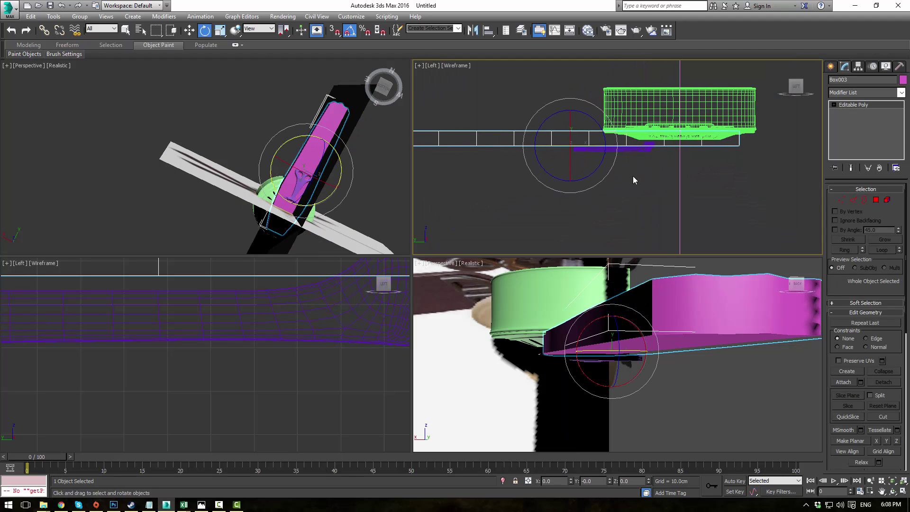
{"action": "key", "text": "w"}
{"action": "left_click_drag", "start_coordinate": [579, 147], "coordinate": [466, 146]}
{"action": "middle_click_drag", "start_coordinate": [625, 389], "coordinate": [635, 322], "text": "alt"}
{"action": "scroll", "coordinate": [635, 325], "scroll_direction": "down", "scroll_amount": 4}
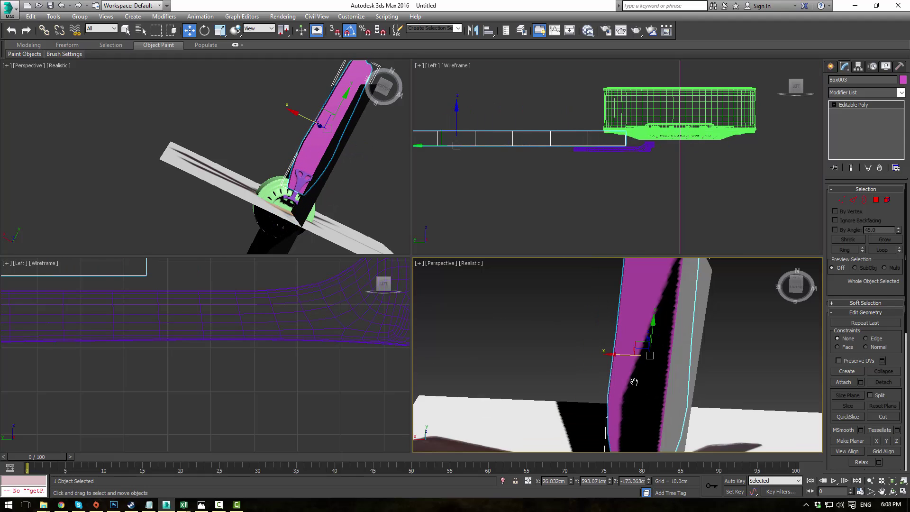
- Scale the magenta blade's thickness down to about 31% in a shaded Left view against the rotated fan reference
{"action": "middle_click_drag", "start_coordinate": [634, 381], "coordinate": [713, 337], "text": "alt"}
{"action": "middle_click_drag", "start_coordinate": [542, 158], "coordinate": [547, 216]}
{"action": "scroll", "coordinate": [556, 185], "scroll_direction": "down", "scroll_amount": 3}
{"action": "key", "text": "F3"}
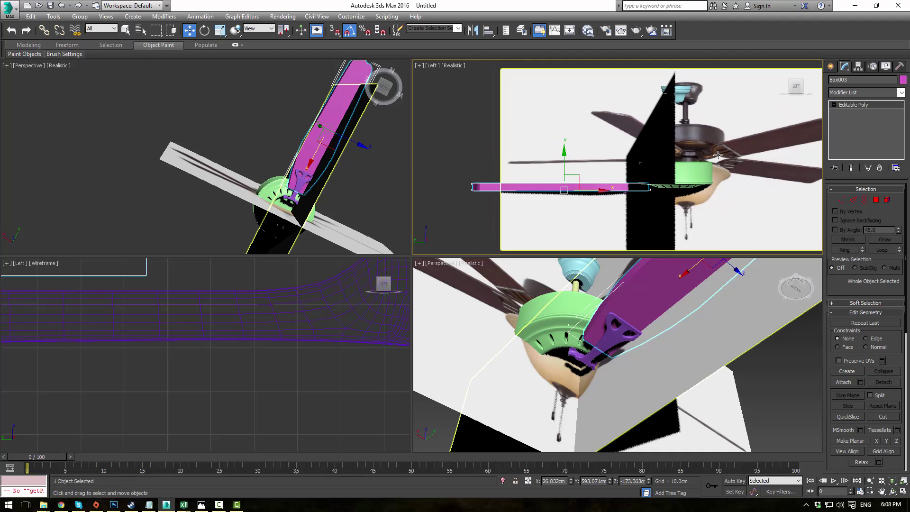
{"action": "key", "text": "r"}
{"action": "left_click_drag", "start_coordinate": [571, 185], "coordinate": [565, 207]}
{"action": "key", "text": "w"}
{"action": "key", "text": "r"}
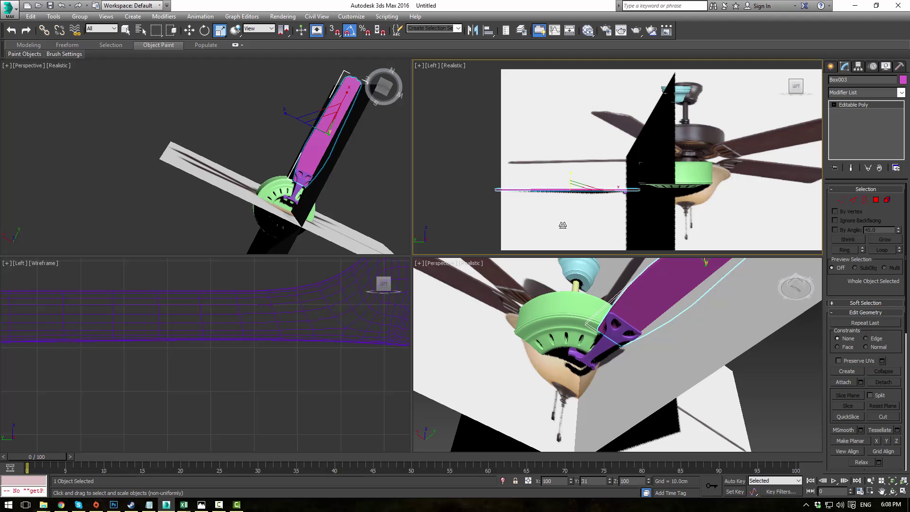
- Delete the rotated copy of the fan reference plane that stands perpendicular to the original
{"action": "left_click", "coordinate": [463, 303]}
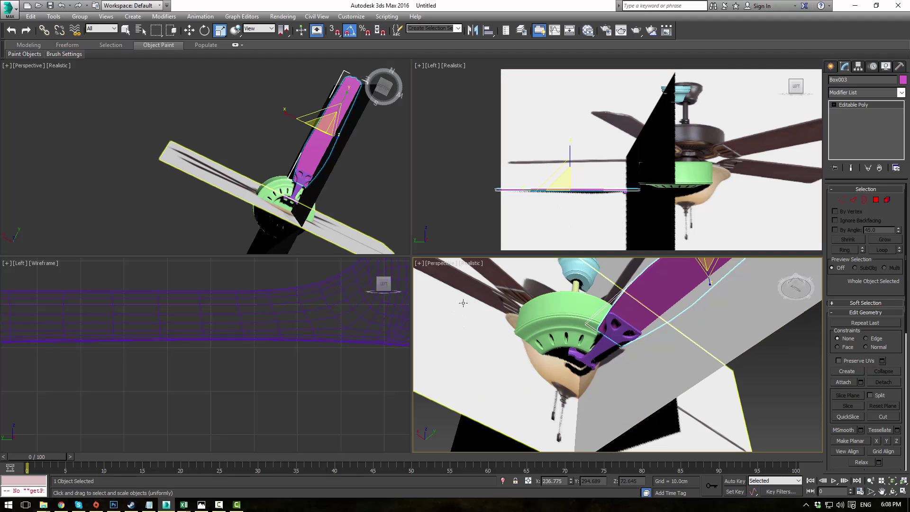
{"action": "left_click", "coordinate": [529, 120]}
{"action": "key", "text": "Delete"}
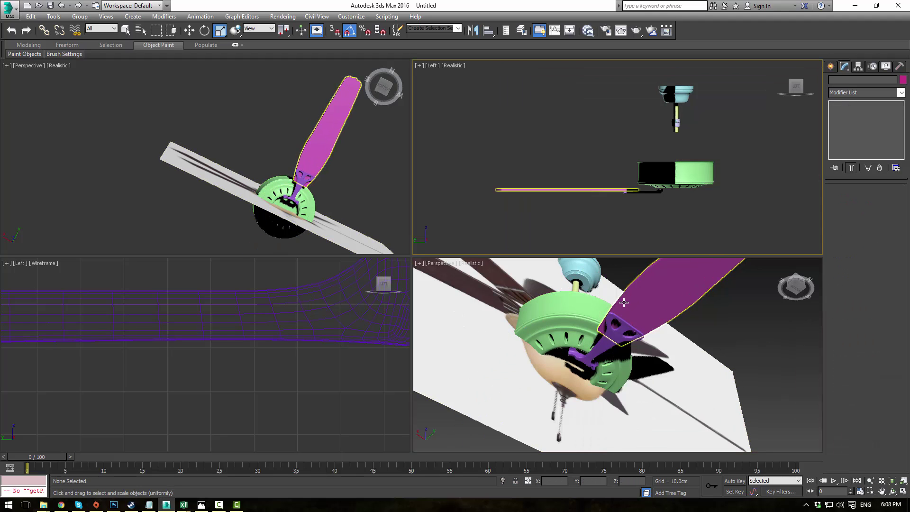
- Select all polygons of the magenta blade in a maximized Perspective view
{"action": "key", "text": "alt+w"}
{"action": "middle_click_drag", "start_coordinate": [568, 253], "coordinate": [498, 395], "text": "alt"}
{"action": "left_click", "coordinate": [437, 268]}
{"action": "middle_click_drag", "start_coordinate": [499, 232], "coordinate": [564, 319]}
{"action": "left_click", "coordinate": [876, 200]}
{"action": "key", "text": "ctrl+a"}
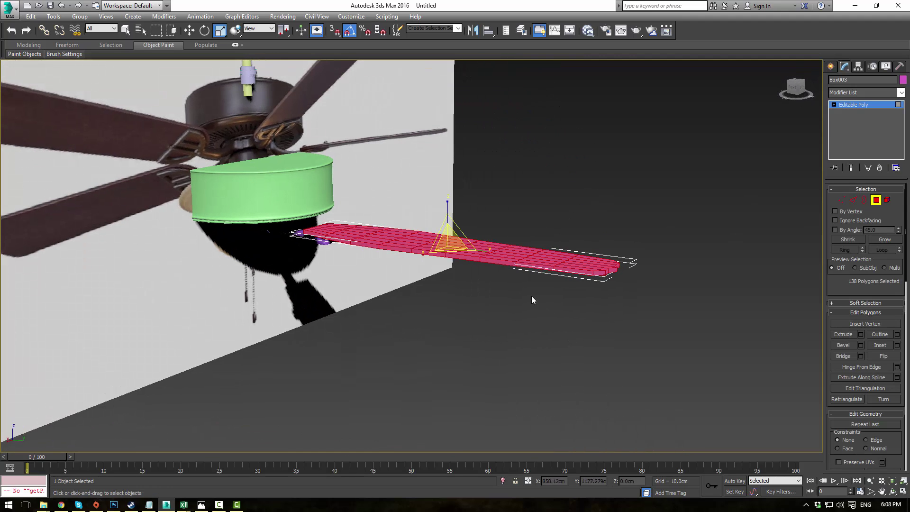
- Exclude the blade's side polygons from the selection in a wireframe Front view and extrude its upper and lower faces slightly
{"action": "key", "text": "f"}
{"action": "middle_click_drag", "start_coordinate": [505, 254], "coordinate": [451, 154]}
{"action": "scroll", "coordinate": [451, 156], "scroll_direction": "down", "scroll_amount": 6}
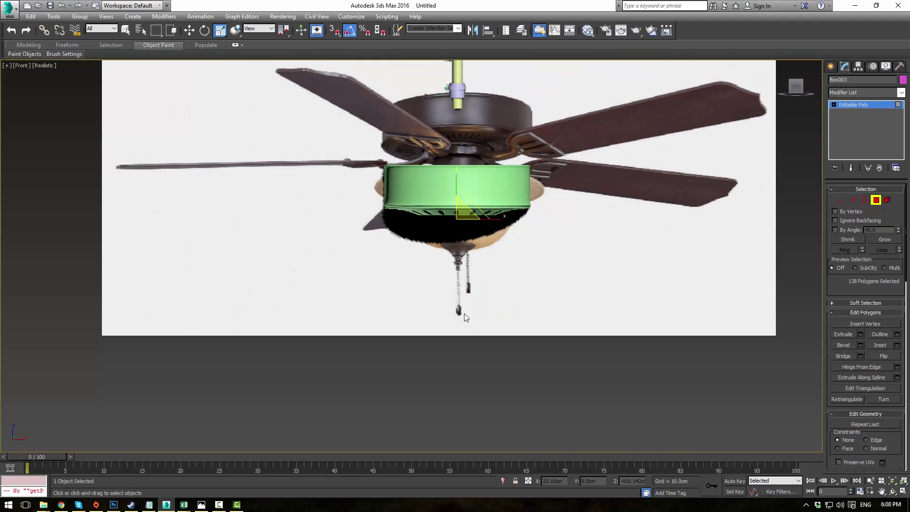
{"action": "scroll", "coordinate": [464, 310], "scroll_direction": "up", "scroll_amount": 2}
{"action": "middle_click_drag", "start_coordinate": [448, 223], "coordinate": [444, 262]}
{"action": "key", "text": "F3"}
{"action": "scroll", "coordinate": [413, 203], "scroll_direction": "up", "scroll_amount": 3}
{"action": "middle_click_drag", "start_coordinate": [399, 209], "coordinate": [323, 305]}
{"action": "scroll", "coordinate": [310, 287], "scroll_direction": "up", "scroll_amount": 2}
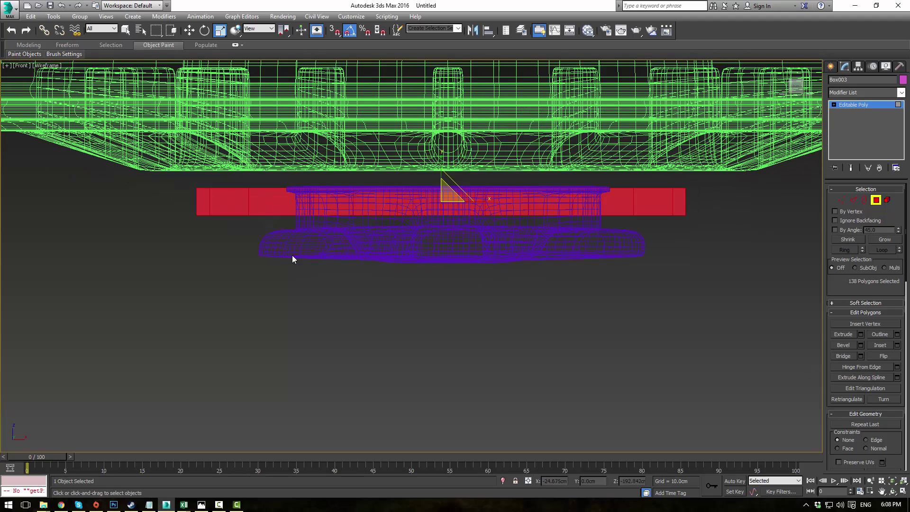
{"action": "left_click_drag", "start_coordinate": [730, 203], "coordinate": [732, 205], "text": "alt"}
{"action": "left_click", "coordinate": [861, 334]}
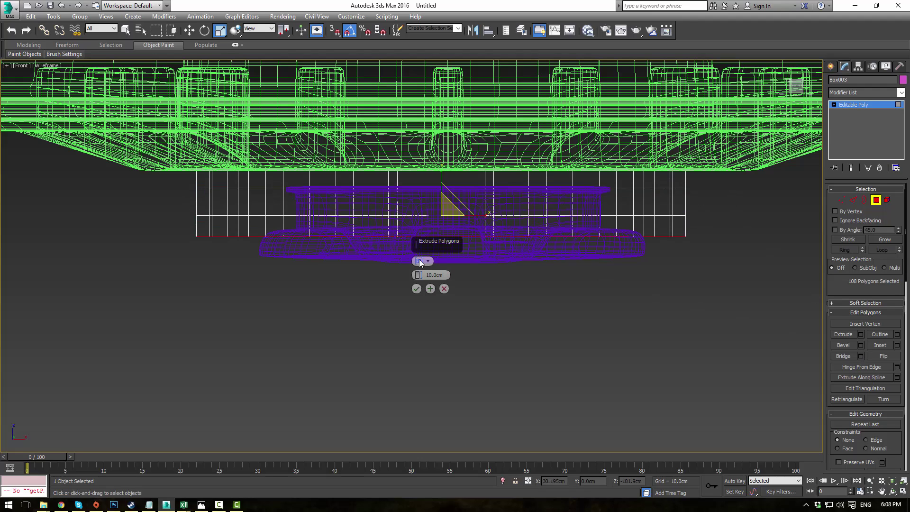
{"action": "left_click", "coordinate": [416, 290]}
{"action": "left_click", "coordinate": [851, 105]}
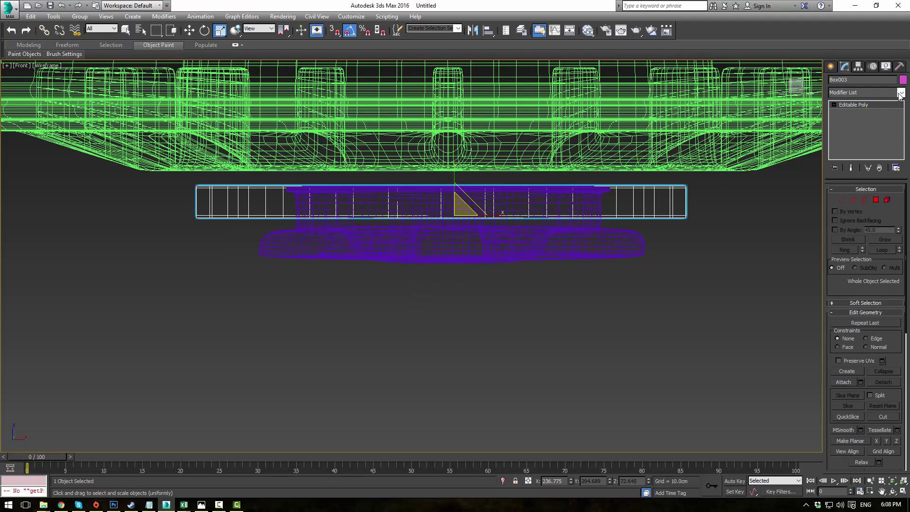
- Apply a TurboSmooth modifier with 2 iterations to the magenta blade and view it shaded in Perspective
{"action": "left_click", "coordinate": [901, 93]}
{"action": "type", "text": "tu"}
{"action": "key", "text": "Return"}
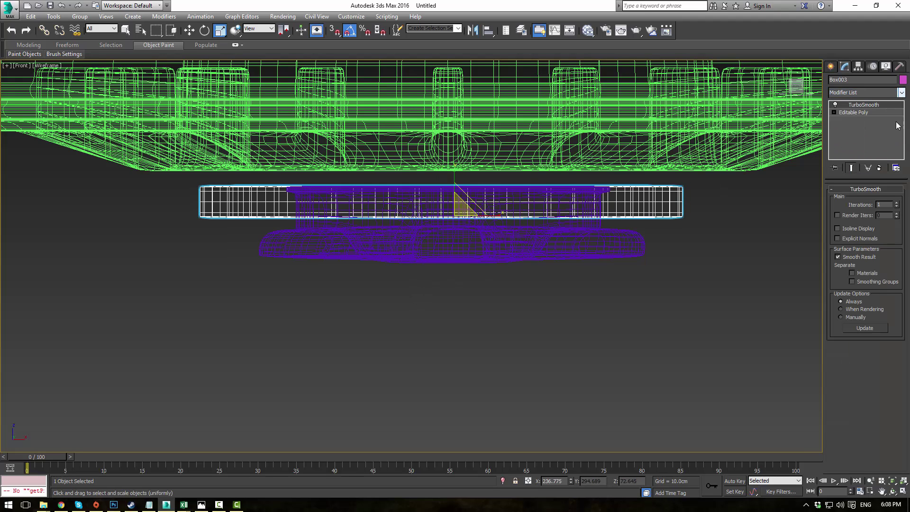
{"action": "left_click", "coordinate": [678, 322]}
{"action": "key", "text": "p"}
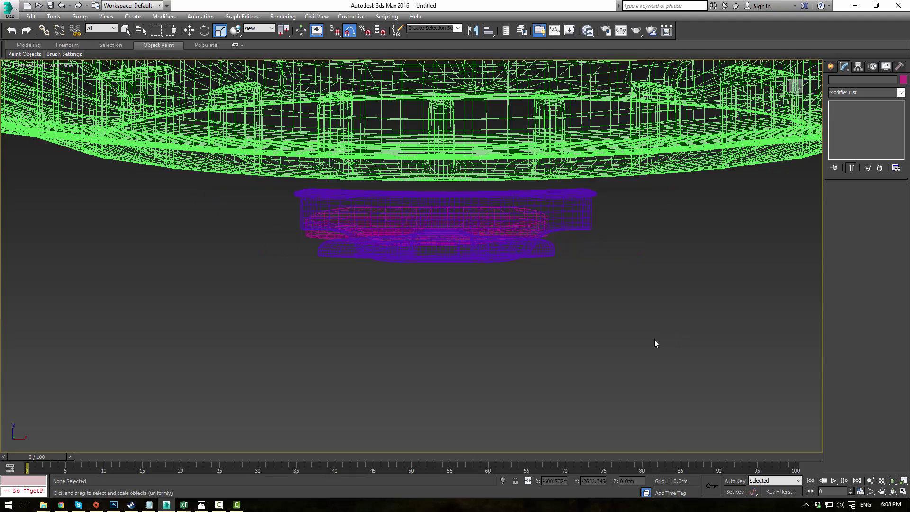
{"action": "key", "text": "F3"}
{"action": "mouse_move", "coordinate": [655, 340]}
{"action": "middle_mouse_down", "text": "alt"}
{"action": "mouse_move", "coordinate": [616, 331]}
{"action": "mouse_move", "coordinate": [583, 296]}
{"action": "mouse_move", "coordinate": [666, 296]}
{"action": "mouse_move", "coordinate": [570, 272]}
{"action": "mouse_move", "coordinate": [551, 424]}
{"action": "mouse_move", "coordinate": [556, 404]}
{"action": "mouse_move", "coordinate": [488, 290]}
{"action": "middle_mouse_up", "text": "alt"}
{"action": "scroll", "coordinate": [582, 297], "scroll_direction": "down", "scroll_amount": 7}
{"action": "left_click", "coordinate": [458, 213]}
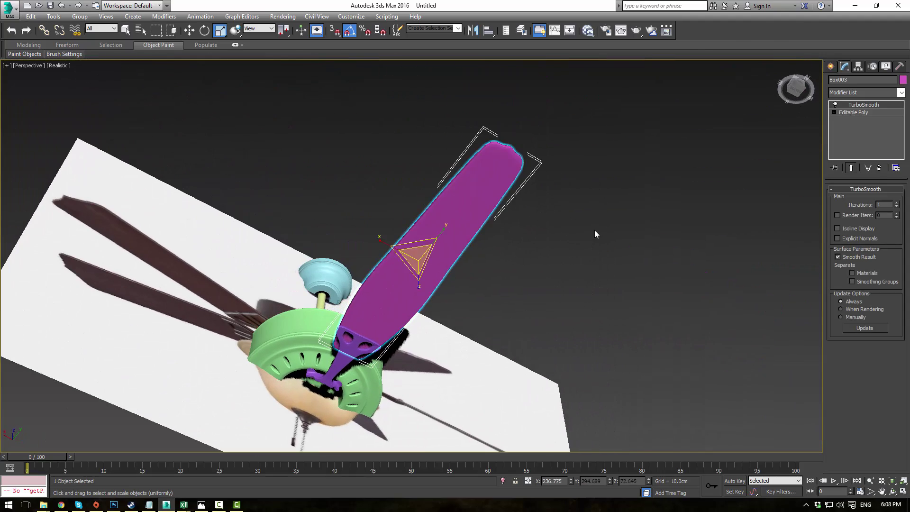
{"action": "left_click", "coordinate": [679, 240]}
- Widen the blade's vertex row at the bracket's outer edge in vertex mode, with the smoothed end result shown
{"action": "middle_click_drag", "start_coordinate": [579, 280], "coordinate": [533, 268], "text": "alt"}
{"action": "scroll", "coordinate": [554, 238], "scroll_direction": "up", "scroll_amount": 3}
{"action": "scroll", "coordinate": [488, 272], "scroll_direction": "up", "scroll_amount": 3}
{"action": "middle_click_drag", "start_coordinate": [479, 278], "coordinate": [559, 222]}
{"action": "left_click", "coordinate": [524, 175]}
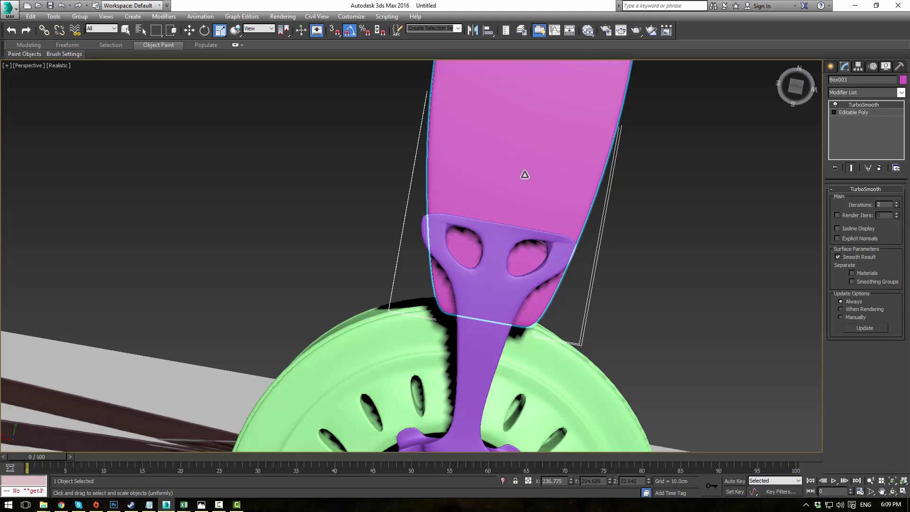
{"action": "left_click", "coordinate": [834, 112]}
{"action": "left_click", "coordinate": [851, 120]}
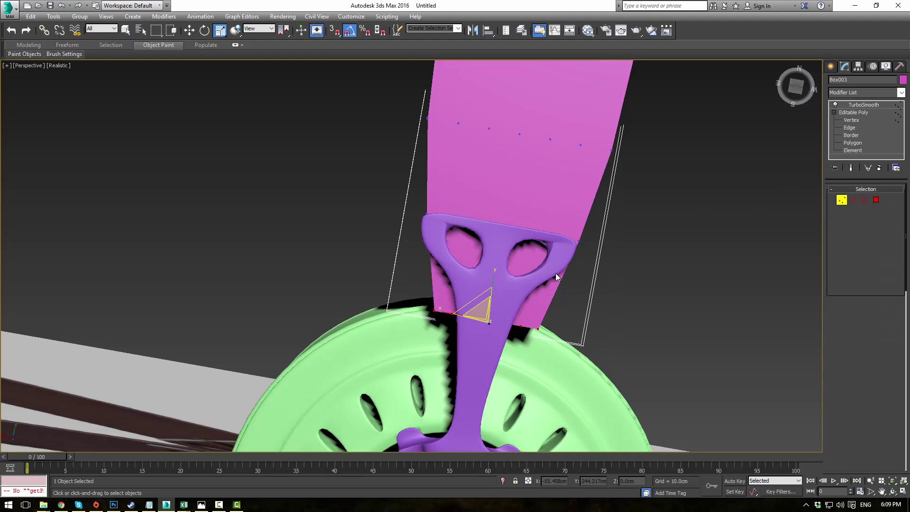
{"action": "middle_click_drag", "start_coordinate": [555, 273], "coordinate": [539, 263], "text": "alt"}
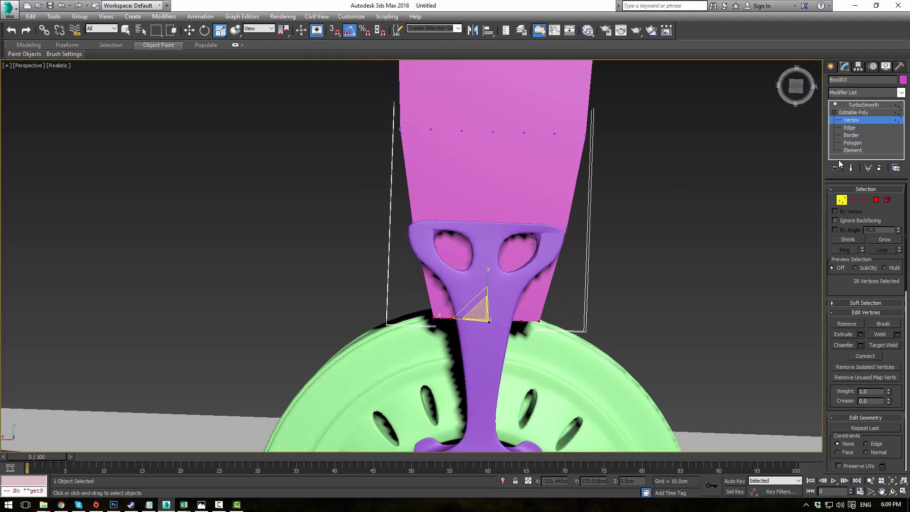
{"action": "left_click", "coordinate": [852, 168]}
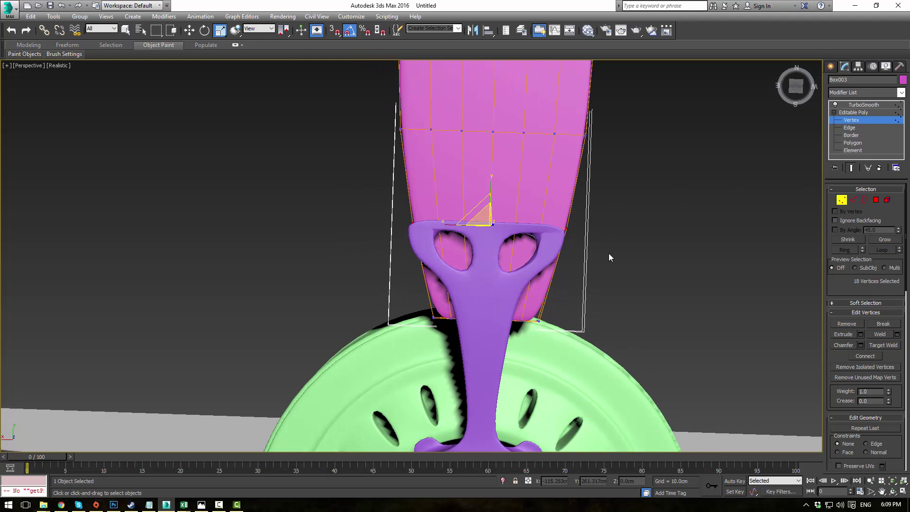
{"action": "left_click_drag", "start_coordinate": [444, 226], "coordinate": [436, 227]}
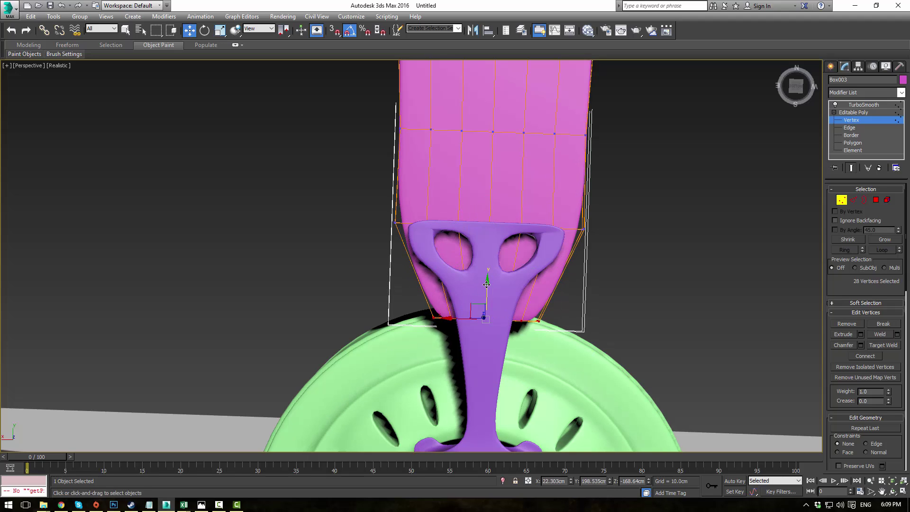
- Move the blade's inner-end vertices outward along Y toward the bracket's fork and scale them to 121% along X
{"action": "left_click_drag", "start_coordinate": [486, 284], "coordinate": [485, 262]}
{"action": "middle_click_drag", "start_coordinate": [485, 262], "coordinate": [611, 299], "text": "alt"}
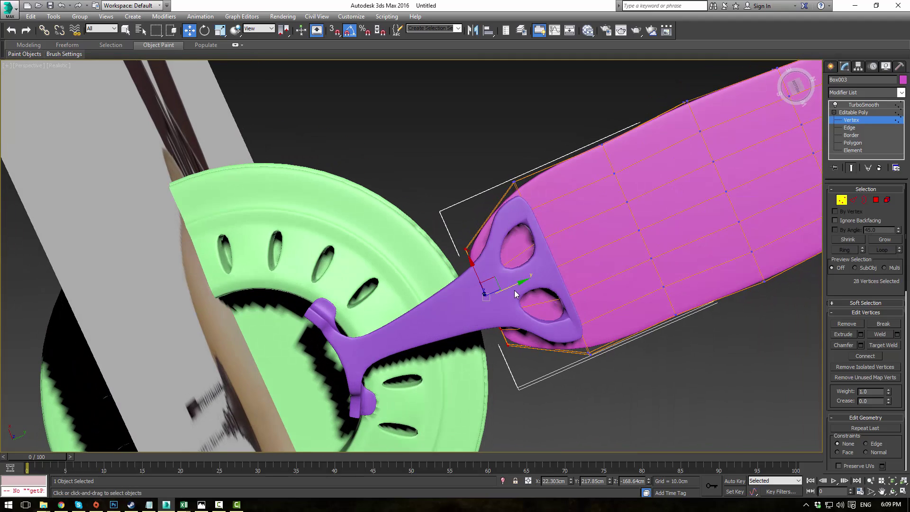
{"action": "left_click_drag", "start_coordinate": [440, 233], "coordinate": [536, 366]}
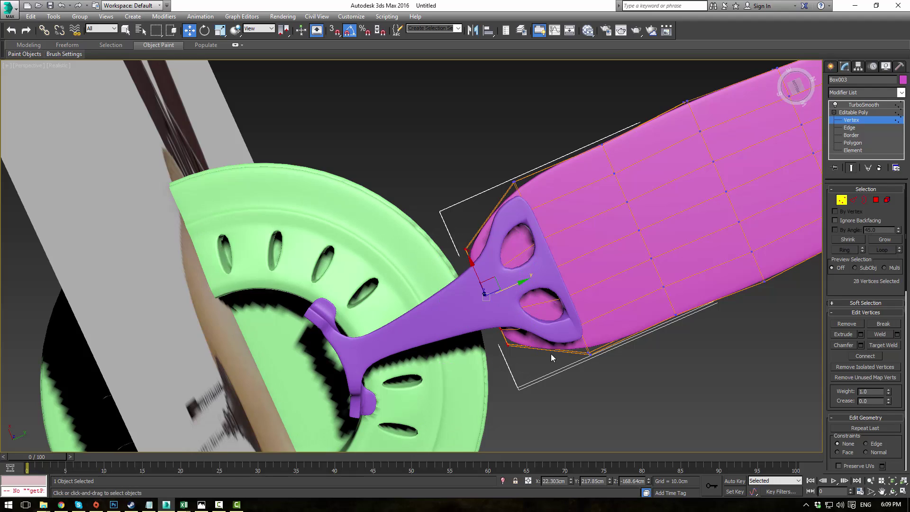
{"action": "middle_click_drag", "start_coordinate": [550, 353], "coordinate": [580, 348], "text": "alt"}
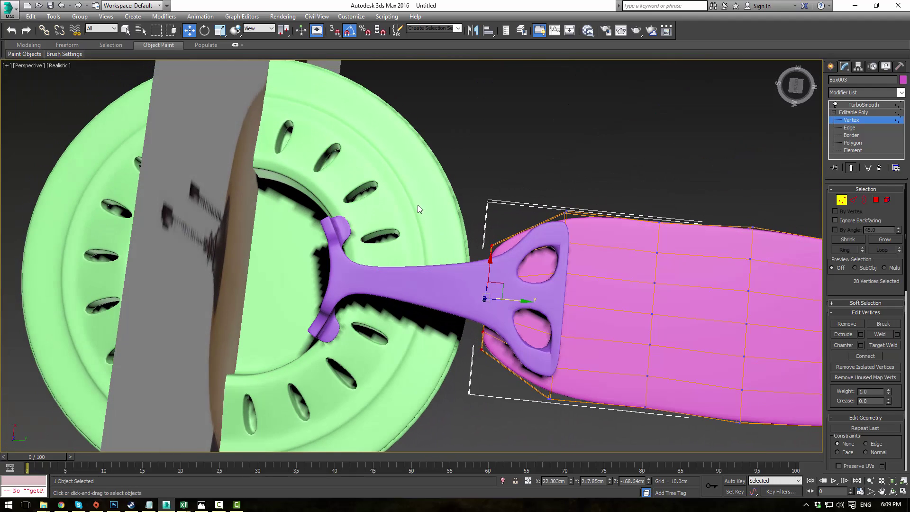
{"action": "left_click_drag", "start_coordinate": [513, 300], "coordinate": [524, 301]}
{"action": "key", "text": "r"}
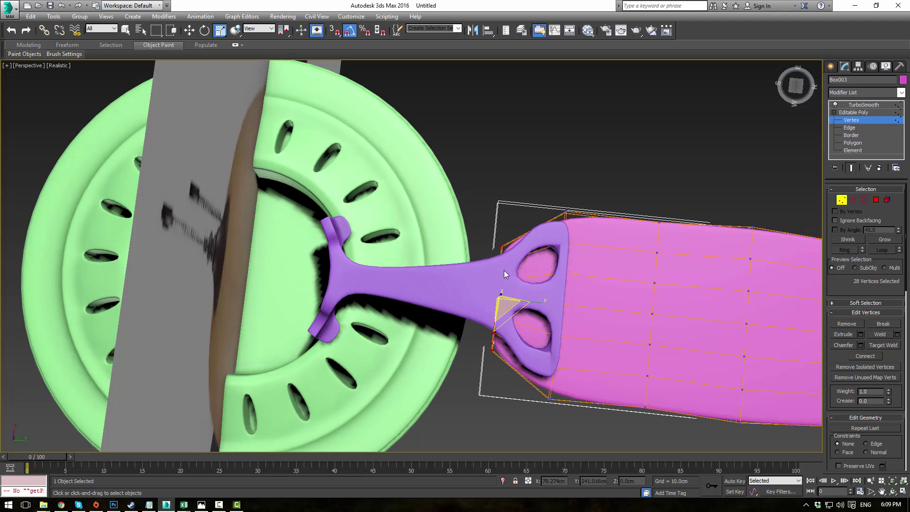
{"action": "left_click_drag", "start_coordinate": [493, 345], "coordinate": [492, 353]}
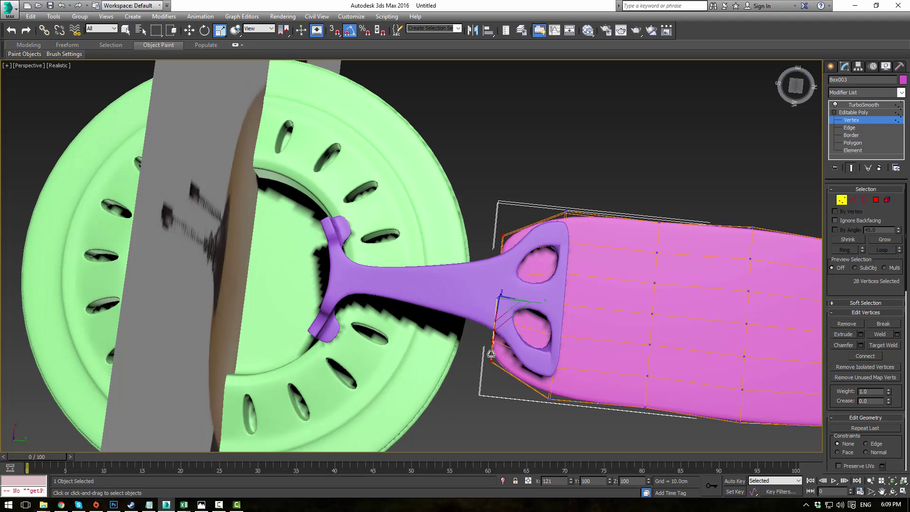
{"action": "left_click", "coordinate": [856, 114]}
{"action": "left_click", "coordinate": [632, 130]}
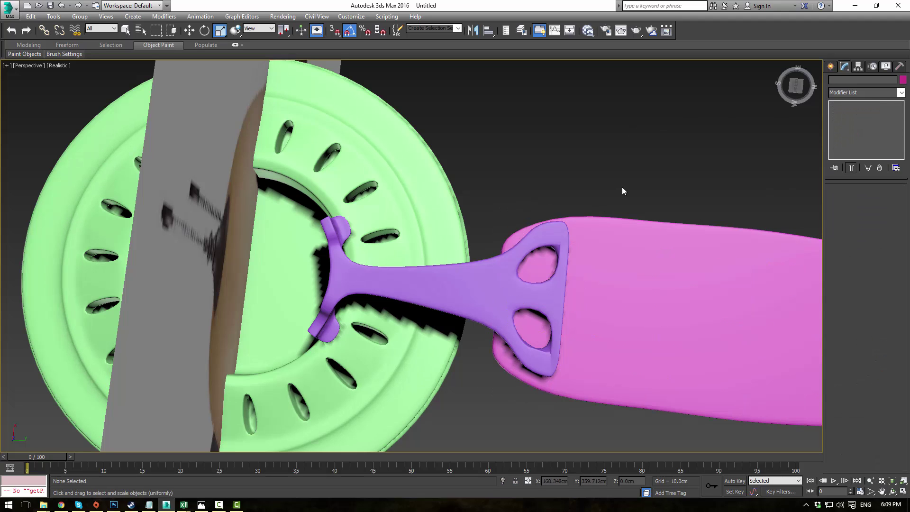
- Lower the magenta blade along Z to about -174.7 cm in a wireframe Left view so it rests on the bracket
{"action": "scroll", "coordinate": [619, 212], "scroll_direction": "down", "scroll_amount": 5}
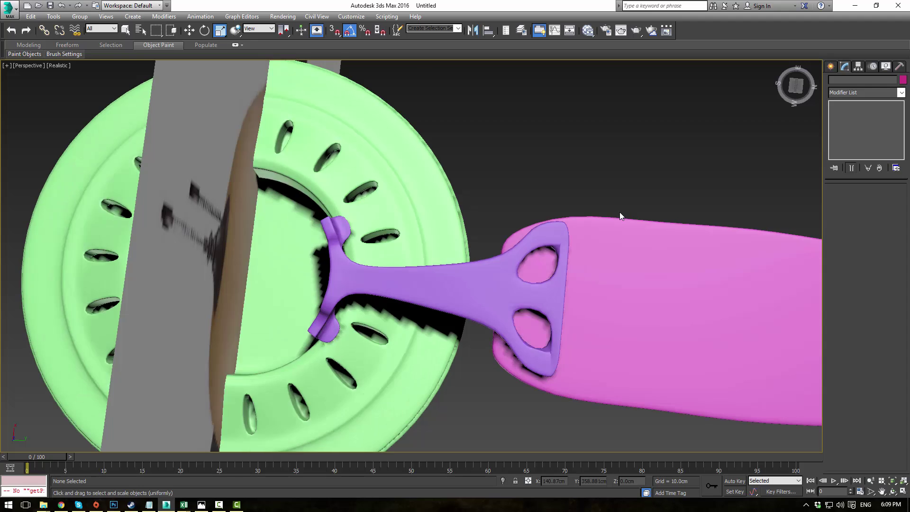
{"action": "middle_click_drag", "start_coordinate": [593, 162], "coordinate": [581, 197], "text": "alt"}
{"action": "key", "text": "f"}
{"action": "scroll", "coordinate": [539, 246], "scroll_direction": "down", "scroll_amount": 10}
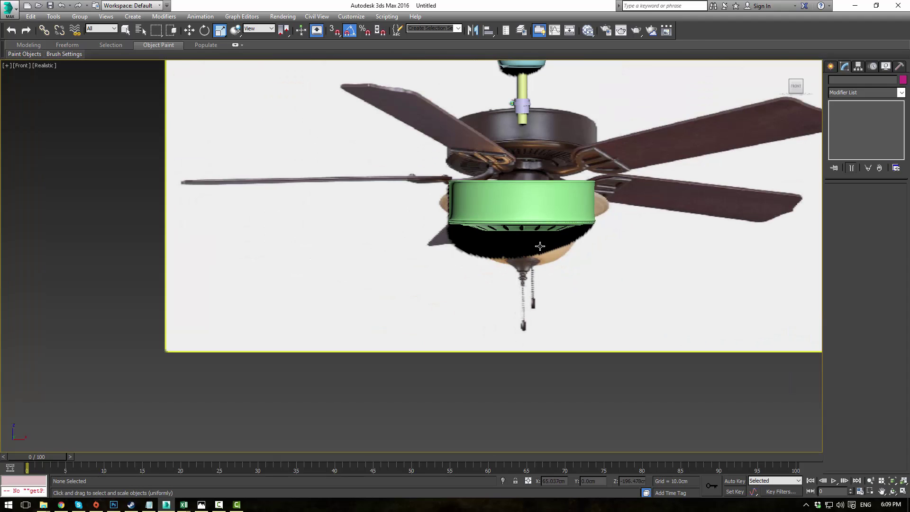
{"action": "key", "text": "F3"}
{"action": "scroll", "coordinate": [536, 246], "scroll_direction": "up", "scroll_amount": 7}
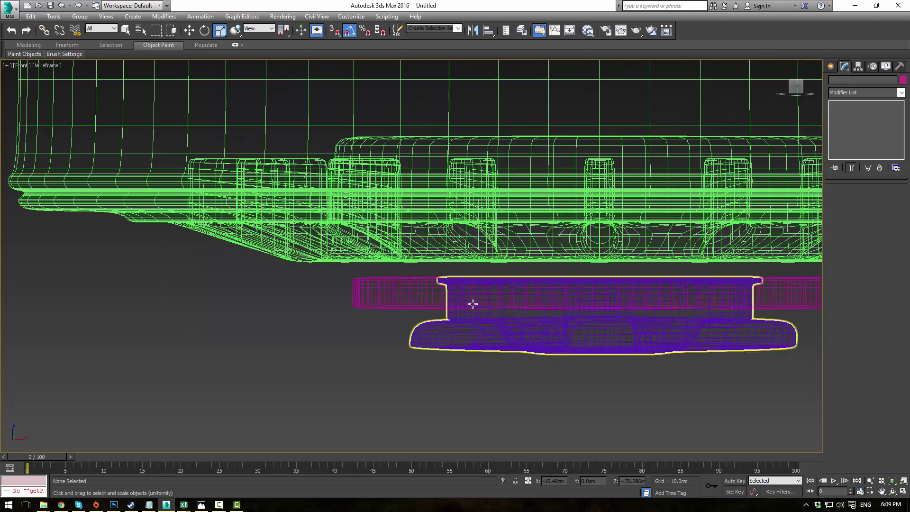
{"action": "left_click", "coordinate": [442, 295]}
{"action": "key", "text": "l"}
{"action": "scroll", "coordinate": [440, 287], "scroll_direction": "down", "scroll_amount": 8}
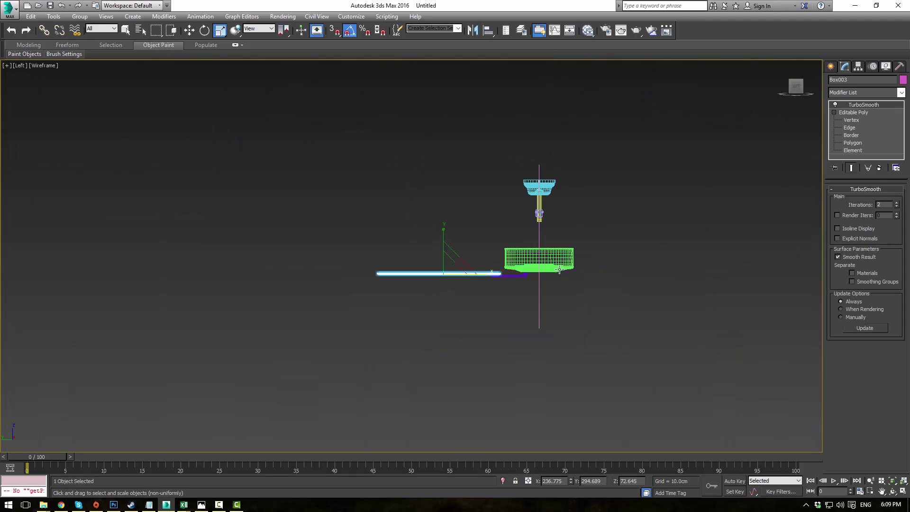
{"action": "scroll", "coordinate": [333, 249], "scroll_direction": "up", "scroll_amount": 8}
{"action": "middle_click_drag", "start_coordinate": [333, 249], "coordinate": [616, 203]}
{"action": "scroll", "coordinate": [616, 203], "scroll_direction": "down", "scroll_amount": 2}
{"action": "key", "text": "w"}
{"action": "middle_click_drag", "start_coordinate": [276, 212], "coordinate": [450, 202]}
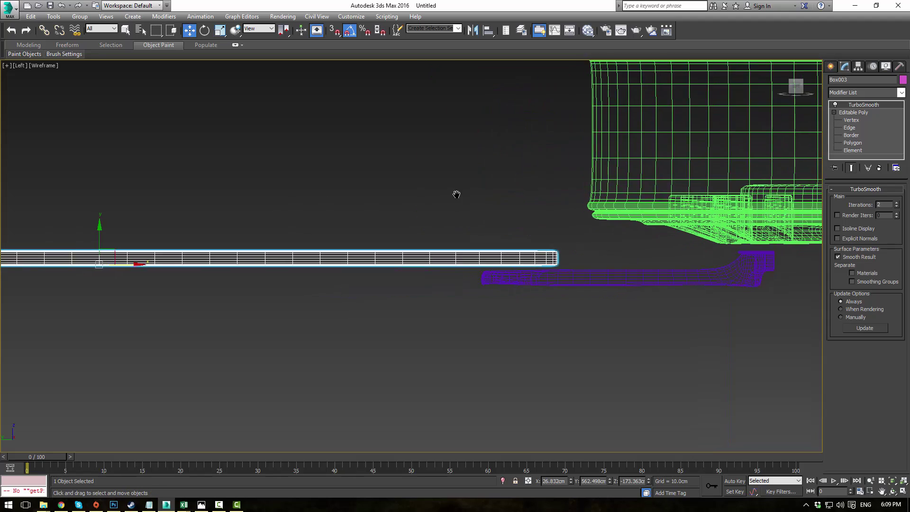
{"action": "scroll", "coordinate": [459, 196], "scroll_direction": "down", "scroll_amount": 2}
{"action": "scroll", "coordinate": [204, 222], "scroll_direction": "up", "scroll_amount": 2}
{"action": "left_click_drag", "start_coordinate": [204, 222], "coordinate": [208, 223]}
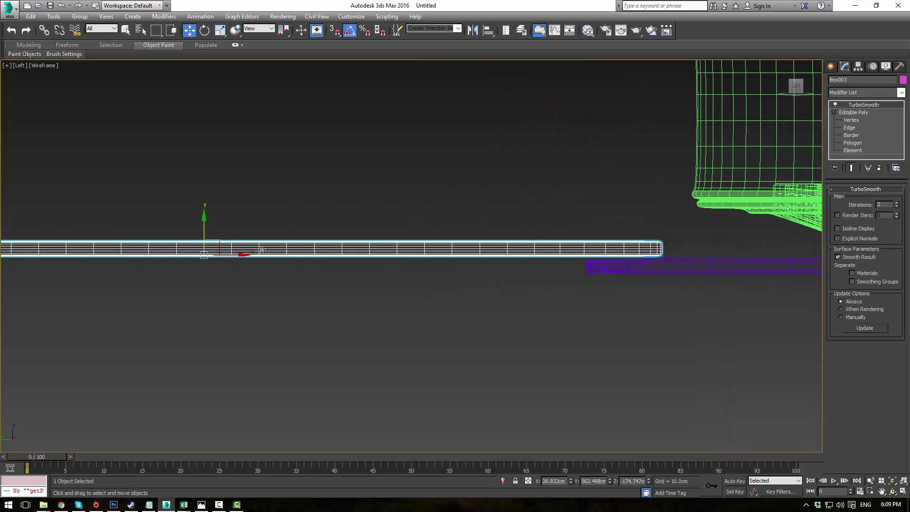
{"action": "left_click", "coordinate": [464, 332]}
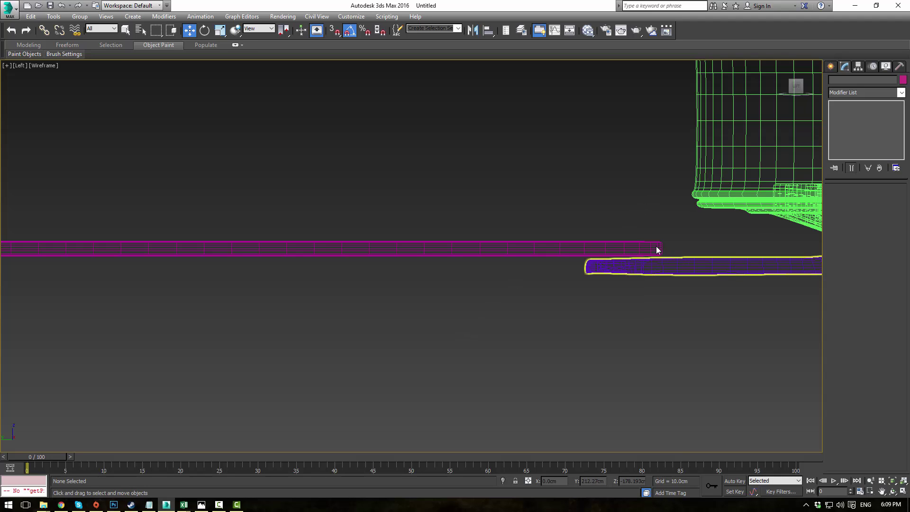
- Examine how the magenta blade and purple bracket sit beneath the green motor housing in a shaded Perspective view
{"action": "key", "text": "p"}
{"action": "key", "text": "F3"}
{"action": "scroll", "coordinate": [556, 222], "scroll_direction": "down", "scroll_amount": 5}
{"action": "middle_click_drag", "start_coordinate": [557, 223], "coordinate": [497, 197], "text": "alt"}
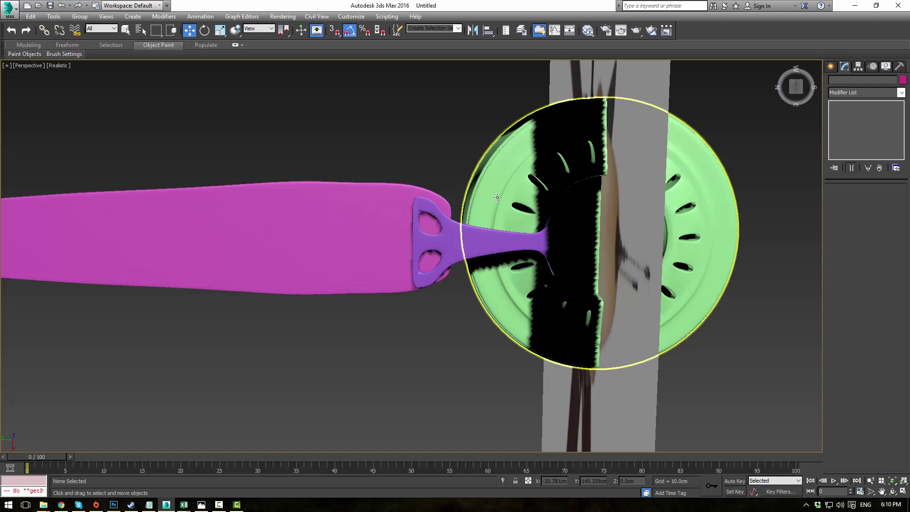
{"action": "left_click", "coordinate": [497, 198]}
{"action": "middle_click_drag", "start_coordinate": [434, 151], "coordinate": [454, 153], "text": "alt"}
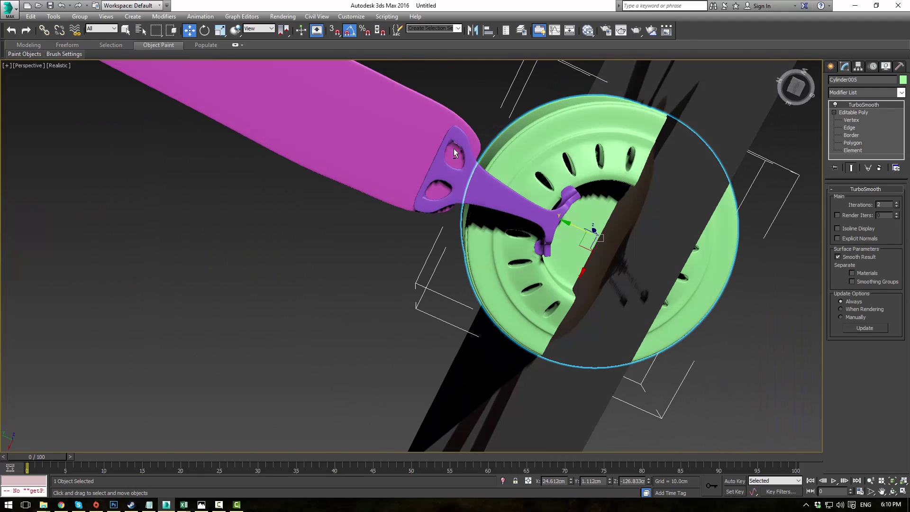
{"action": "left_click", "coordinate": [488, 192]}
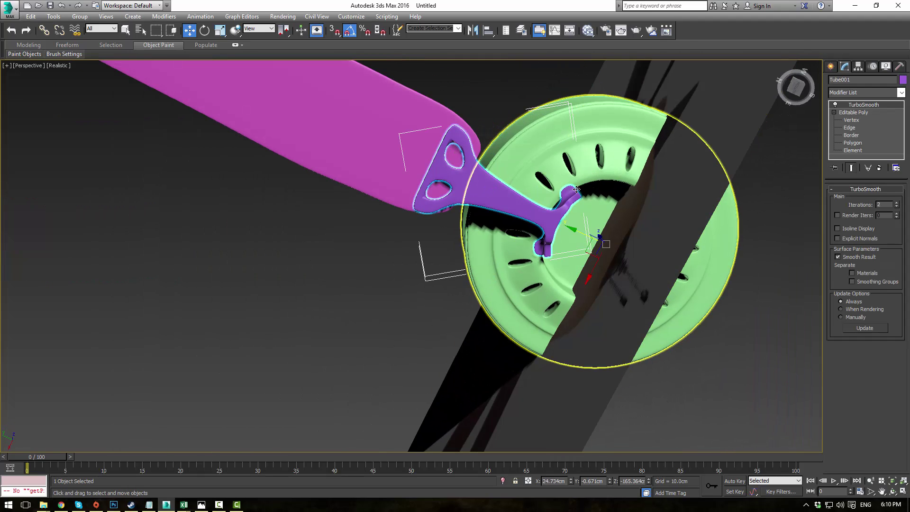
{"action": "middle_click_drag", "start_coordinate": [578, 191], "coordinate": [587, 233], "text": "alt"}
- Check in a wireframe Top view how the bracket and its pivot line up with the center of the motor housing
{"action": "key", "text": "alt+w"}
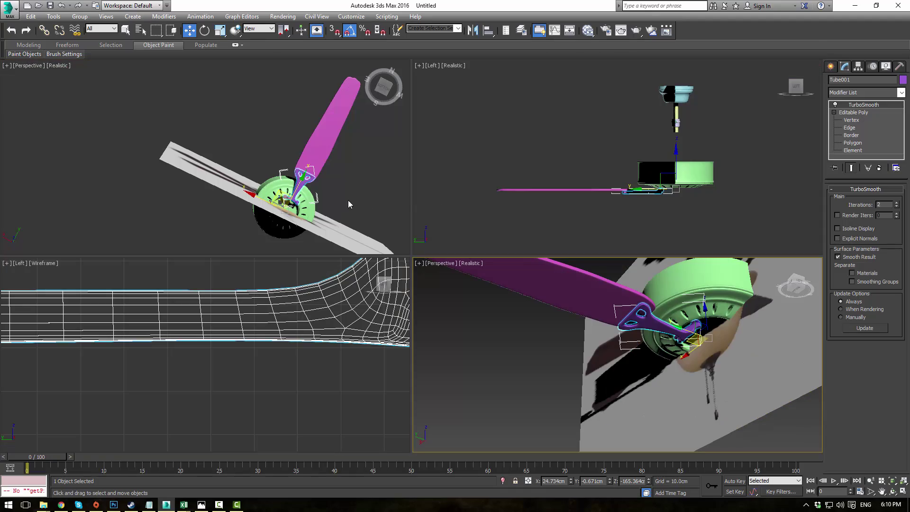
{"action": "key", "text": "t"}
{"action": "scroll", "coordinate": [291, 215], "scroll_direction": "up", "scroll_amount": 5}
{"action": "key", "text": "F3"}
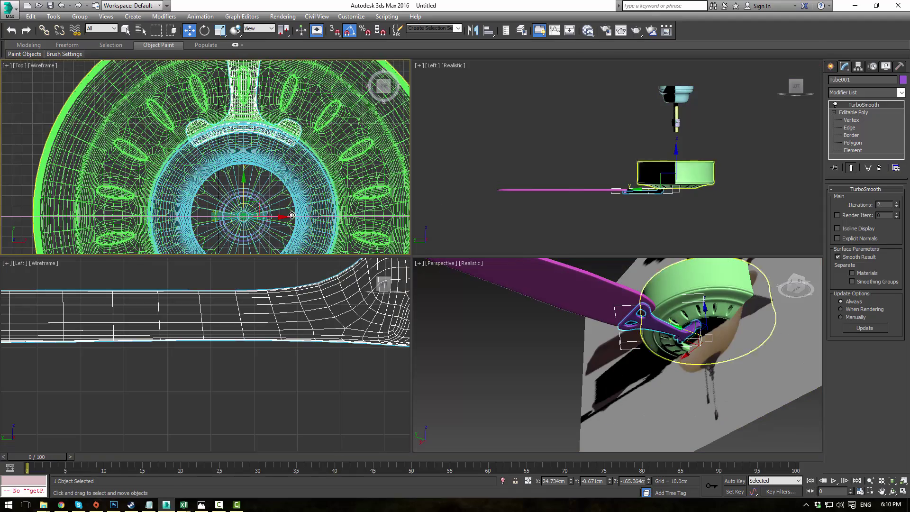
{"action": "scroll", "coordinate": [293, 223], "scroll_direction": "up", "scroll_amount": 6}
{"action": "middle_click_drag", "start_coordinate": [298, 240], "coordinate": [306, 156]}
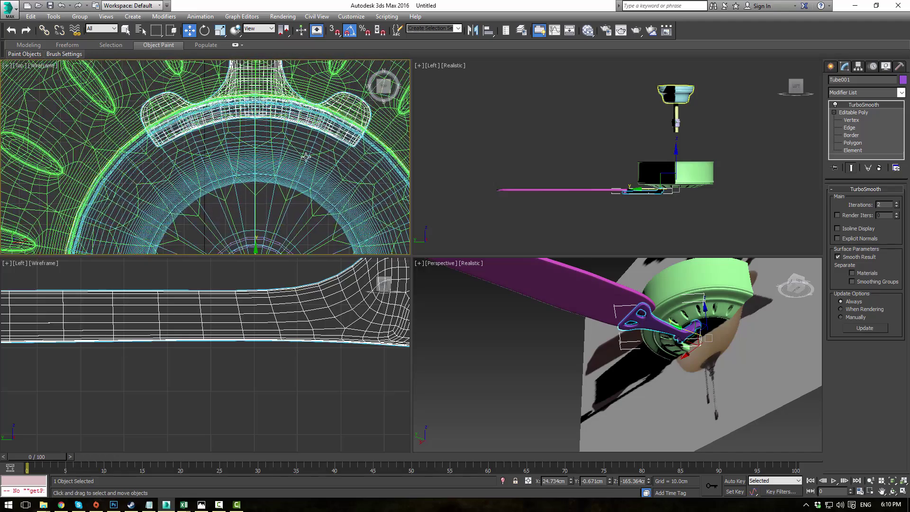
{"action": "scroll", "coordinate": [306, 157], "scroll_direction": "down", "scroll_amount": 2}
{"action": "scroll", "coordinate": [318, 237], "scroll_direction": "up", "scroll_amount": 5}
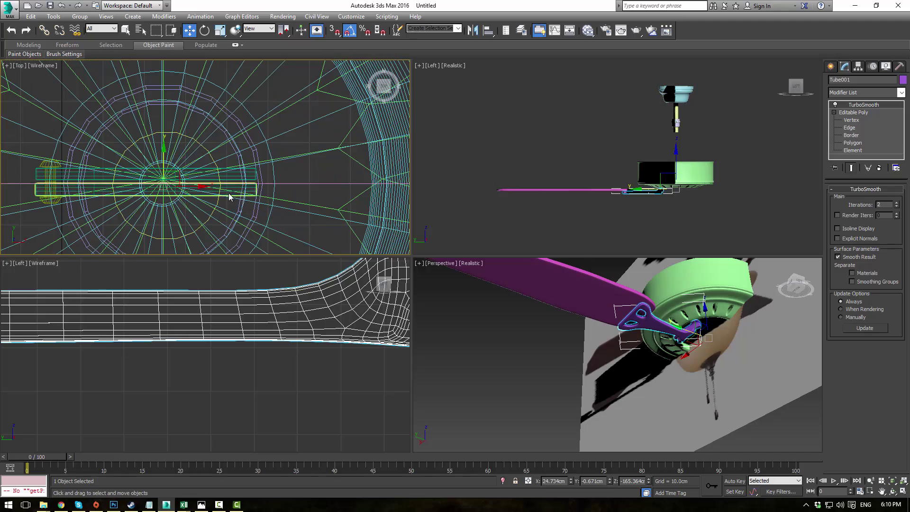
{"action": "scroll", "coordinate": [229, 197], "scroll_direction": "down", "scroll_amount": 6}
{"action": "scroll", "coordinate": [673, 336], "scroll_direction": "down", "scroll_amount": 4}
{"action": "scroll", "coordinate": [659, 361], "scroll_direction": "up", "scroll_amount": 3}
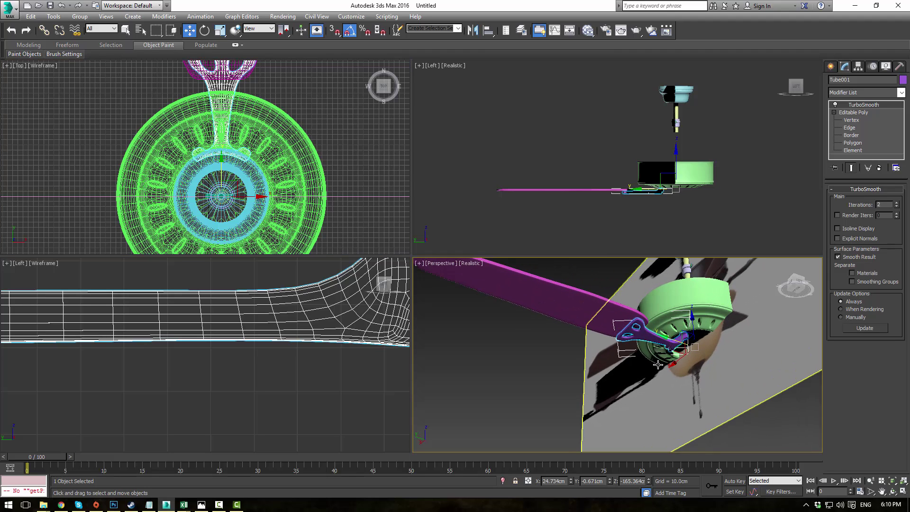
- Center the magenta blade's pivot on the blade itself, affecting the pivot only
{"action": "key", "text": "alt+w"}
{"action": "left_click", "coordinate": [857, 66]}
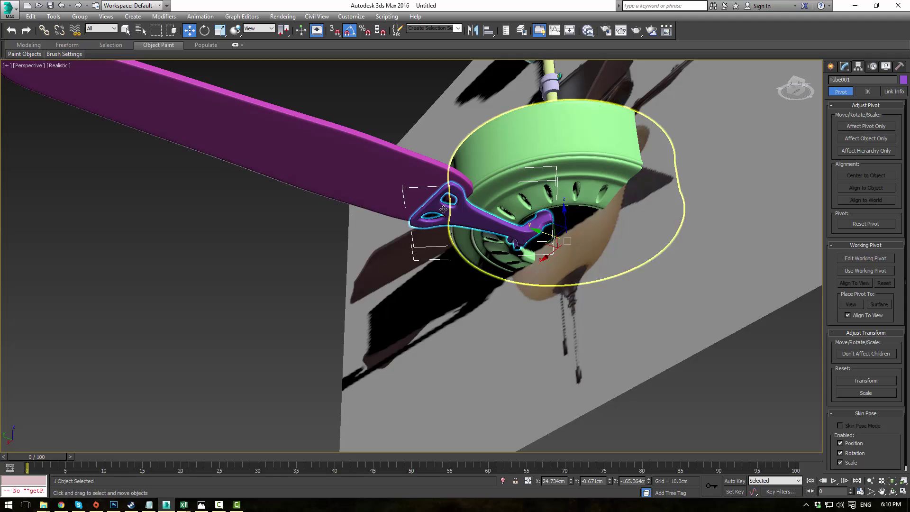
{"action": "left_click", "coordinate": [360, 151]}
{"action": "left_click", "coordinate": [874, 126]}
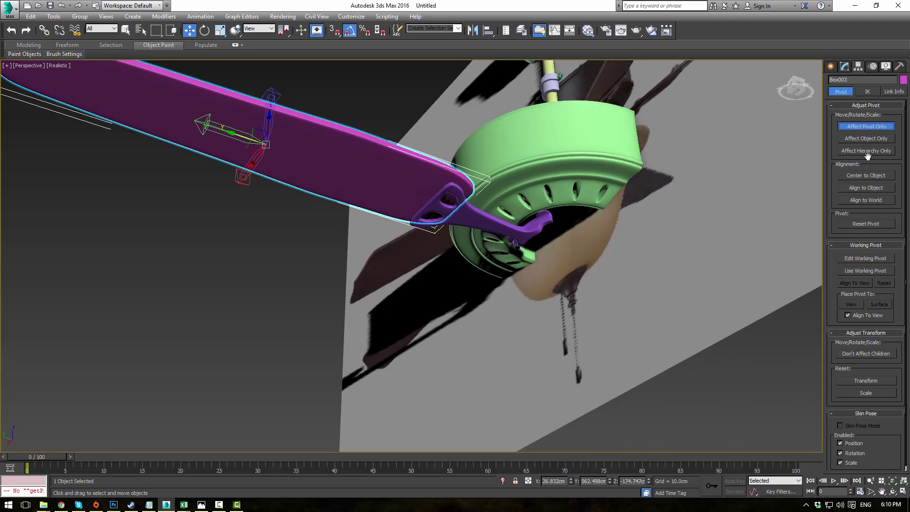
{"action": "left_click", "coordinate": [865, 175]}
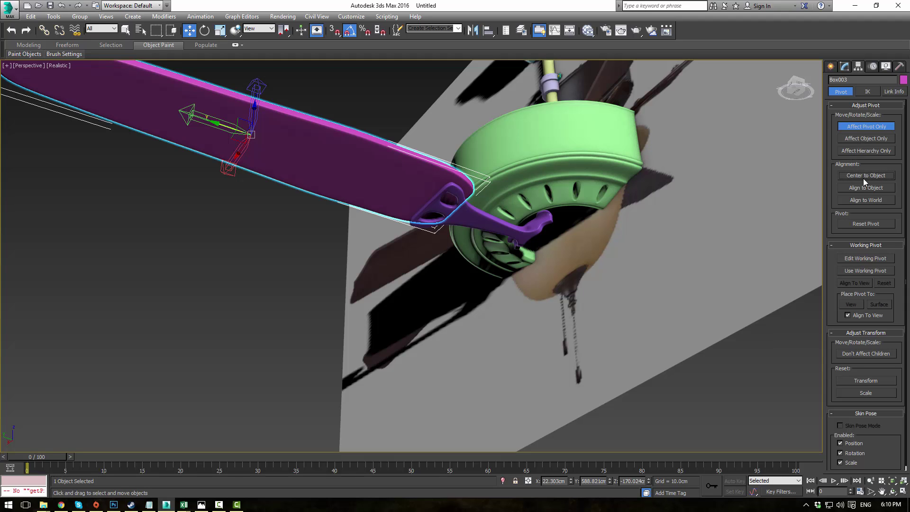
- Align only the blade's pivot to the center of the green motor housing in X, Y and Z position
{"action": "left_click", "coordinate": [544, 137]}
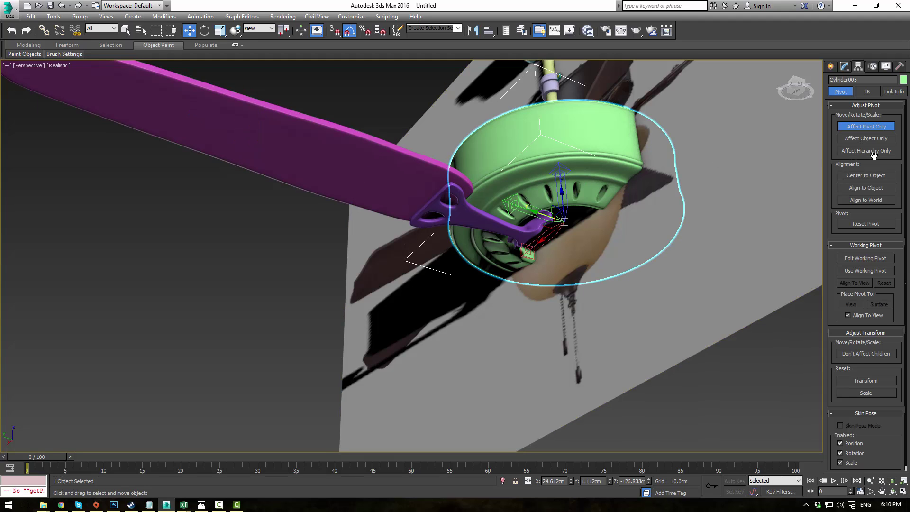
{"action": "left_click", "coordinate": [872, 129]}
{"action": "middle_click_drag", "start_coordinate": [616, 255], "coordinate": [598, 209], "text": "alt"}
{"action": "key", "text": "e"}
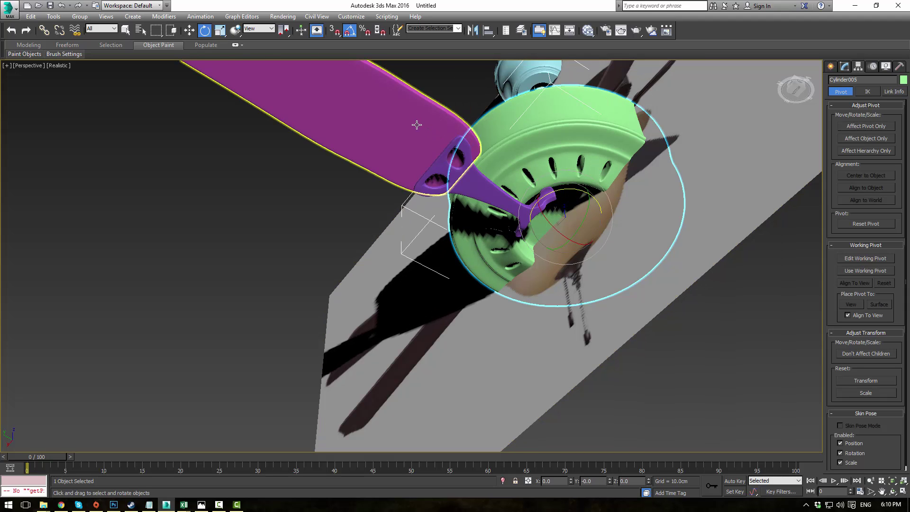
{"action": "left_click", "coordinate": [408, 137]}
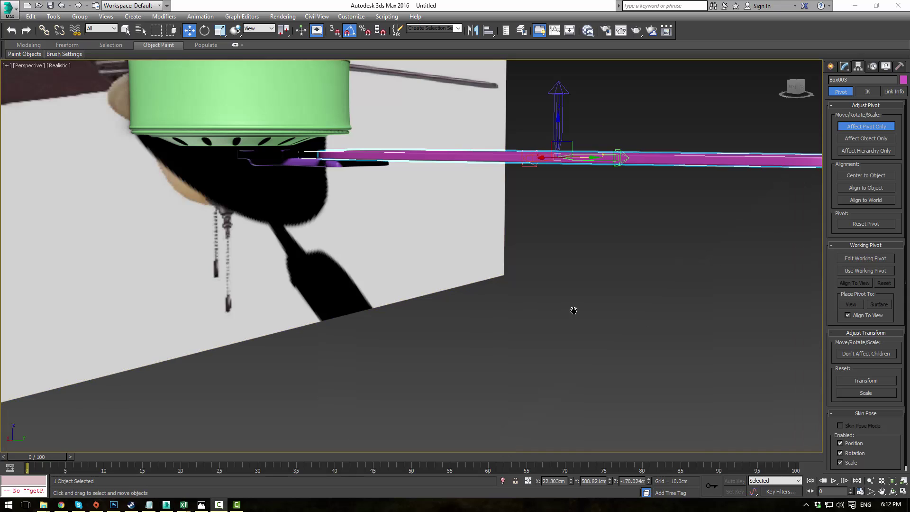
{"action": "middle_click_drag", "start_coordinate": [573, 309], "coordinate": [699, 159], "text": "alt"}
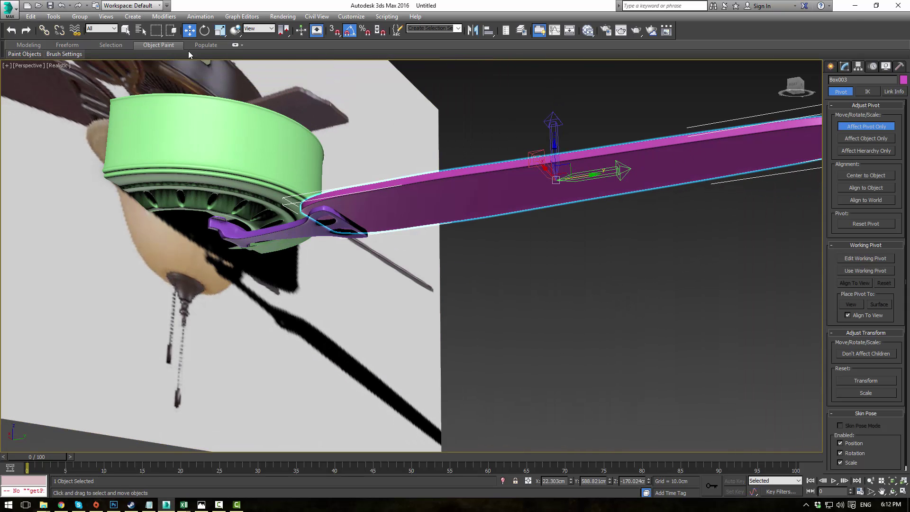
{"action": "left_click", "coordinate": [253, 161]}
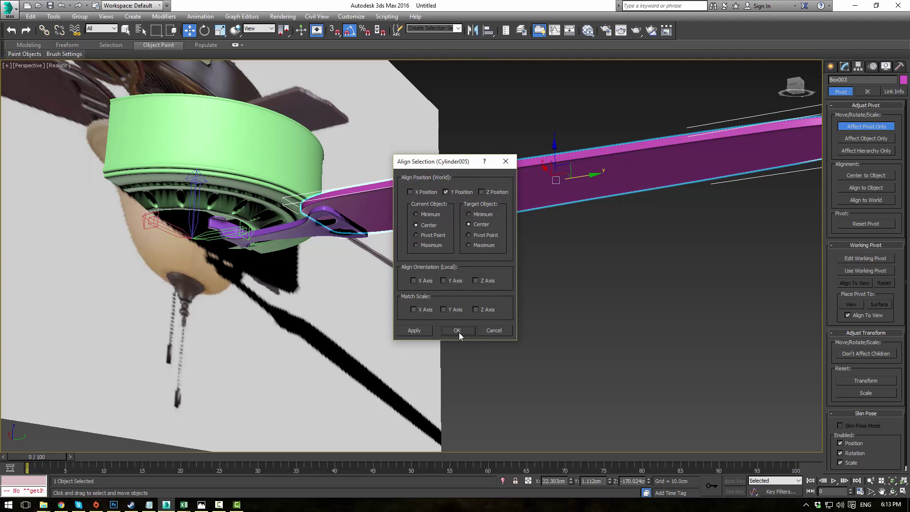
{"action": "left_click", "coordinate": [483, 191]}
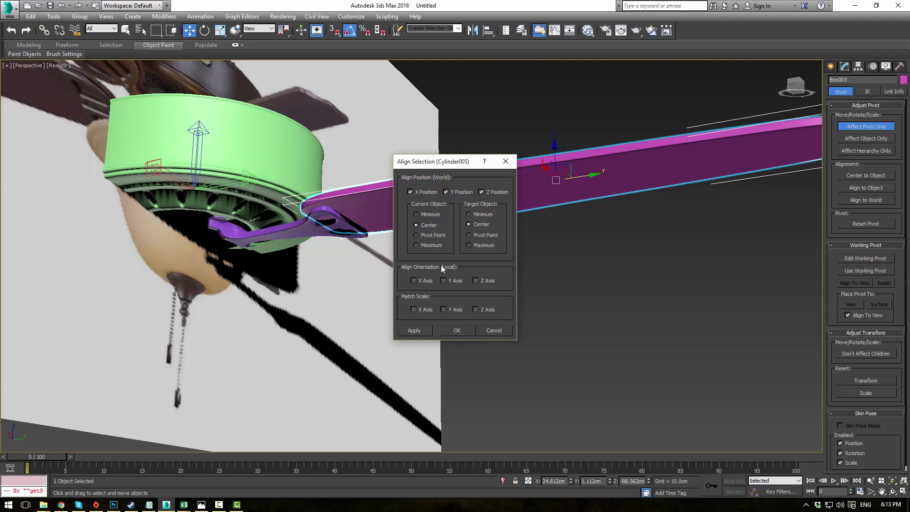
{"action": "left_click", "coordinate": [463, 329]}
{"action": "left_click", "coordinate": [870, 126]}
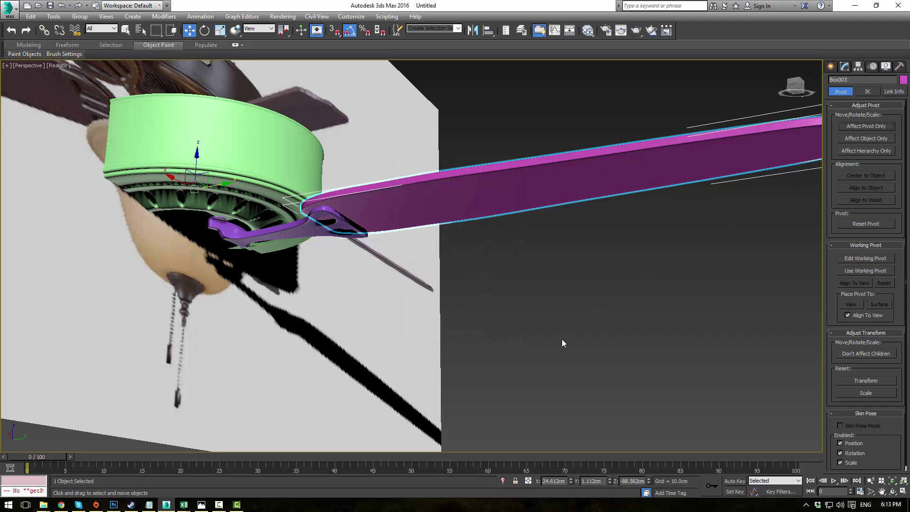
- Select the purple bracket together with the magenta blade and try to clone them by rotating around the housing's Z axis
{"action": "left_click", "coordinate": [279, 230]}
{"action": "middle_click_drag", "start_coordinate": [417, 231], "coordinate": [452, 256]}
{"action": "left_click", "coordinate": [498, 214], "text": "ctrl"}
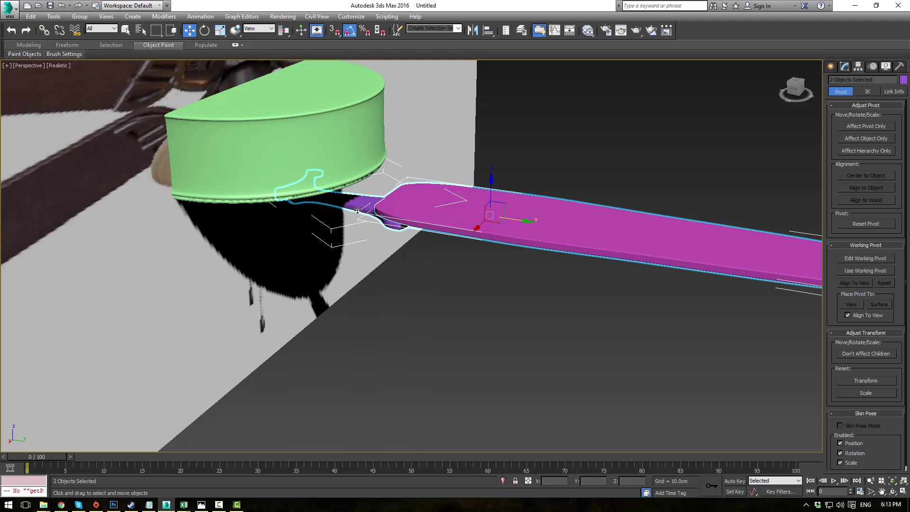
{"action": "key", "text": "r"}
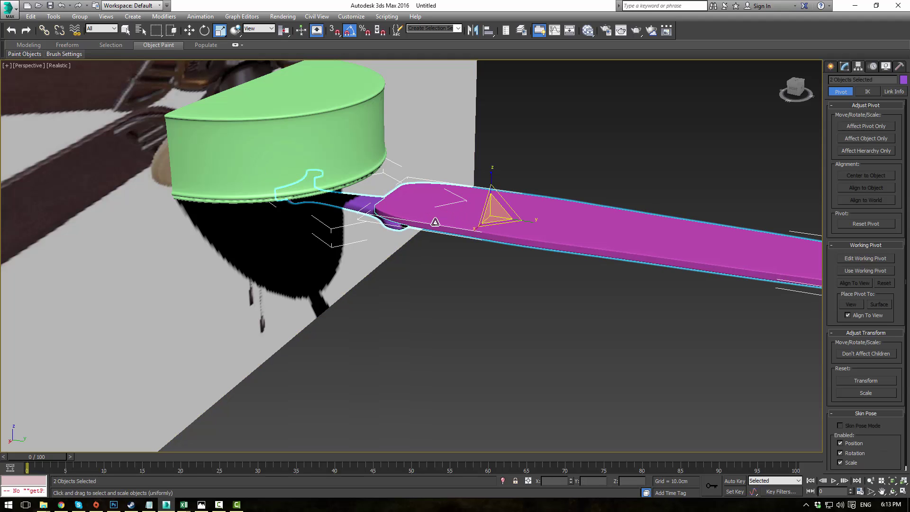
{"action": "key", "text": "e"}
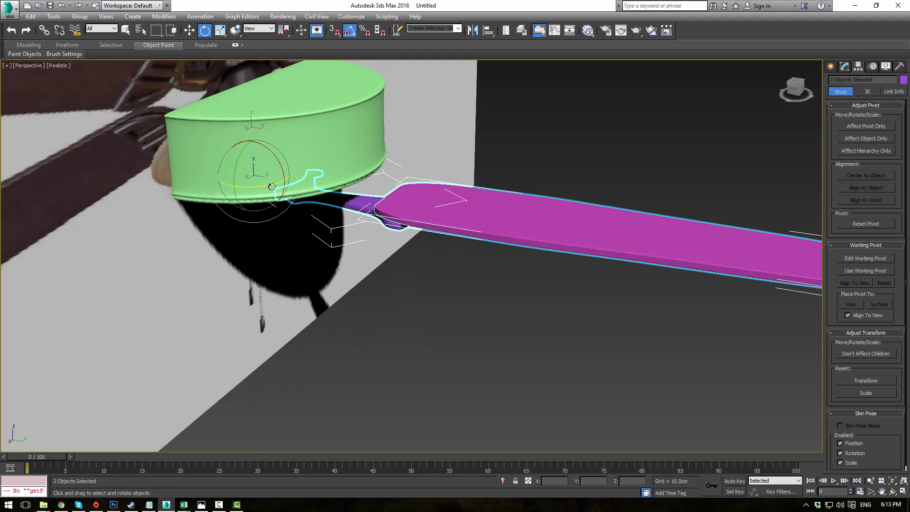
{"action": "left_click_drag", "start_coordinate": [272, 186], "coordinate": [255, 212], "text": "shift"}
{"action": "left_click", "coordinate": [491, 293]}
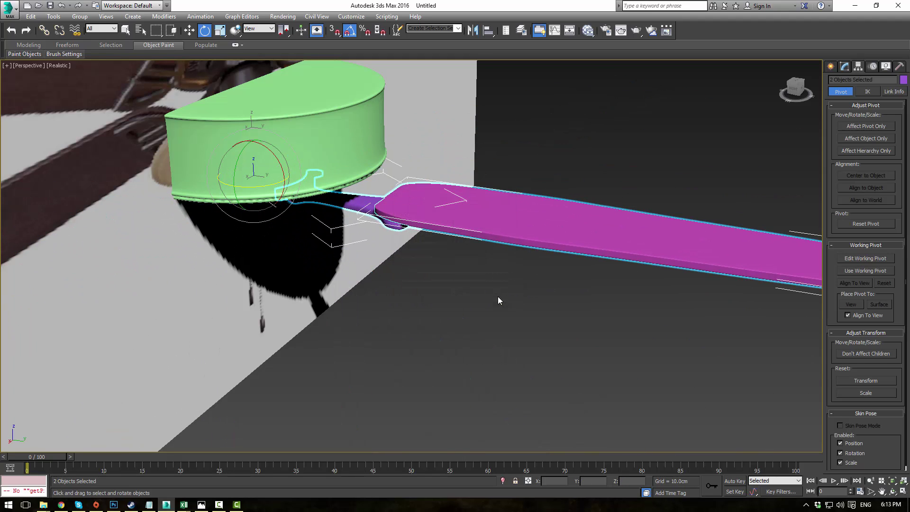
- Switch to Calculator to divide 360 for the angle between blades, and return to the fan model
{"action": "key", "text": "super"}
{"action": "type", "text": "cal"}
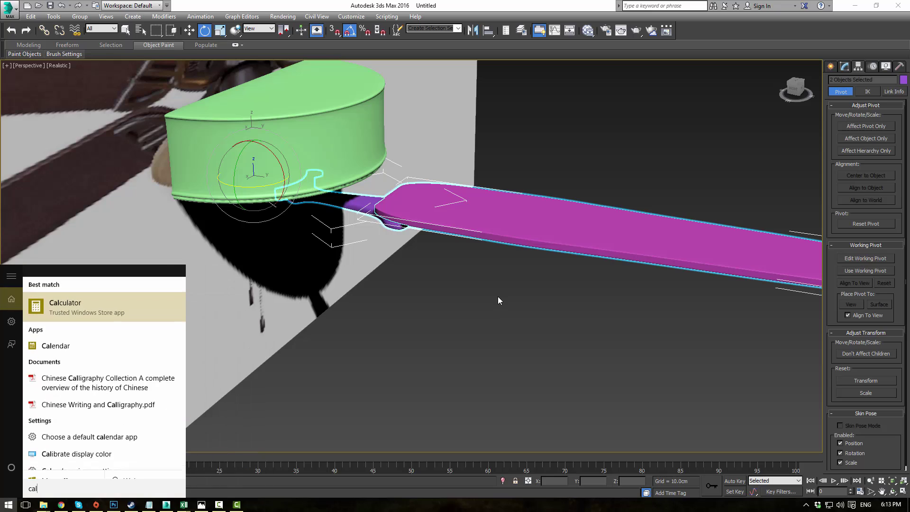
{"action": "key", "text": "Return"}
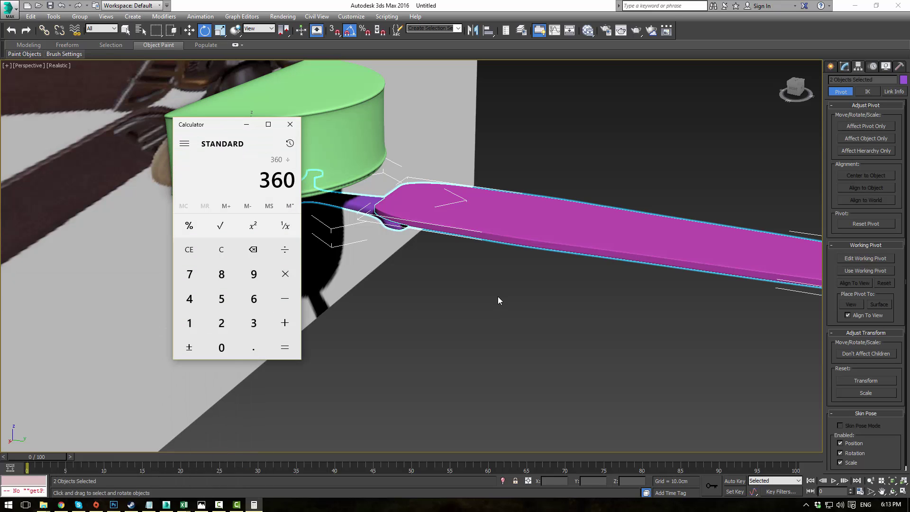
{"action": "left_click", "coordinate": [290, 125]}
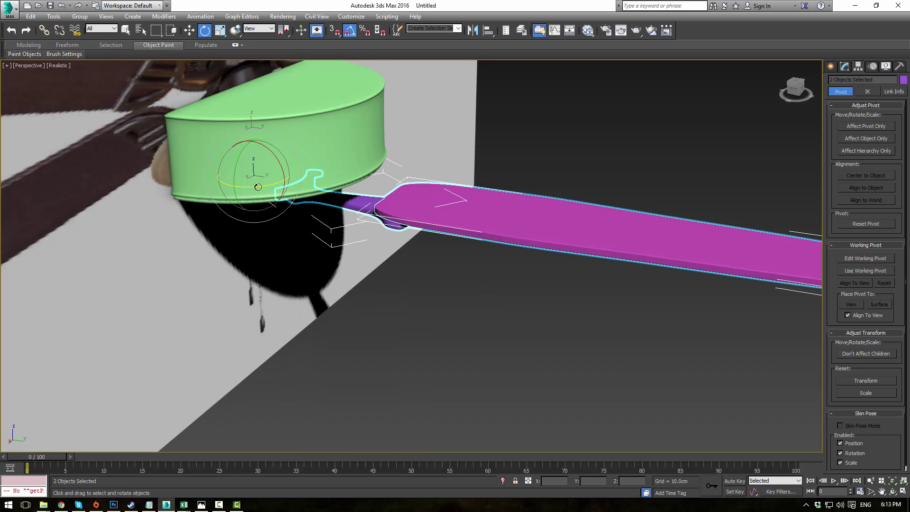
- Clone the bracket and blade as four instances around the motor housing, rotated in -70° steps about Z
{"action": "left_click_drag", "start_coordinate": [258, 187], "coordinate": [226, 194]}
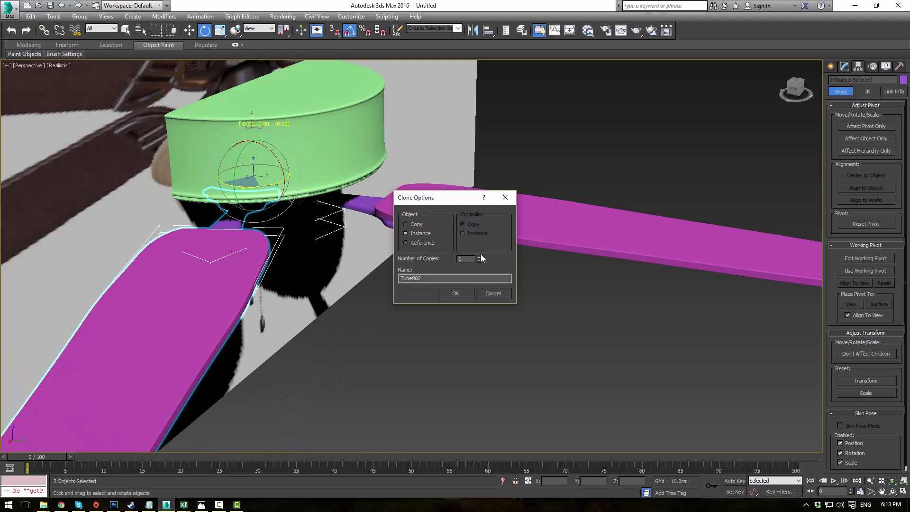
{"action": "left_click", "coordinate": [460, 294]}
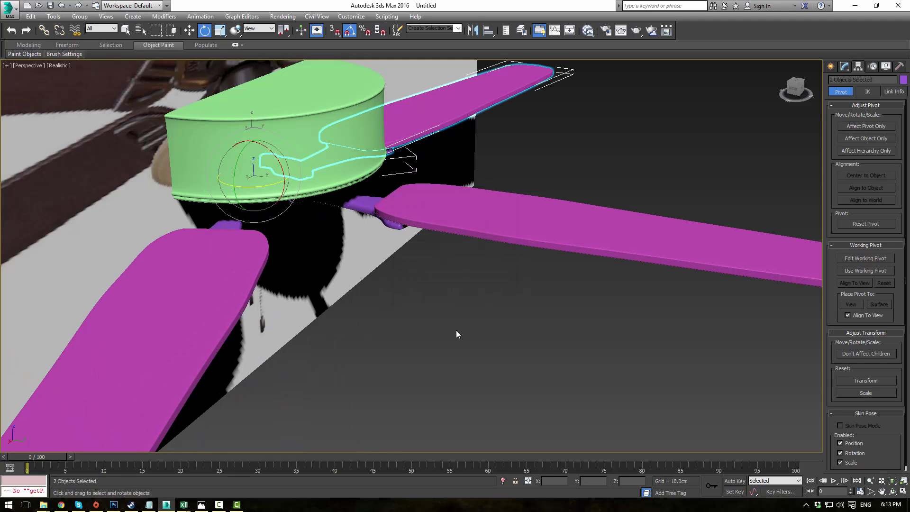
{"action": "left_click", "coordinate": [456, 331]}
- Rotate the last bracket-and-blade copy slightly about Z with angle snap off, closing the gap to the neighboring bracket
{"action": "mouse_move", "coordinate": [454, 331]}
{"action": "middle_mouse_down", "text": "alt"}
{"action": "mouse_move", "coordinate": [441, 334]}
{"action": "mouse_move", "coordinate": [417, 284]}
{"action": "mouse_move", "coordinate": [396, 278]}
{"action": "mouse_move", "coordinate": [396, 246]}
{"action": "middle_mouse_up", "text": "alt"}
{"action": "scroll", "coordinate": [413, 285], "scroll_direction": "down", "scroll_amount": 3}
{"action": "middle_click_drag", "start_coordinate": [377, 301], "coordinate": [468, 322]}
{"action": "left_click", "coordinate": [475, 358]}
{"action": "scroll", "coordinate": [465, 234], "scroll_direction": "up", "scroll_amount": 6}
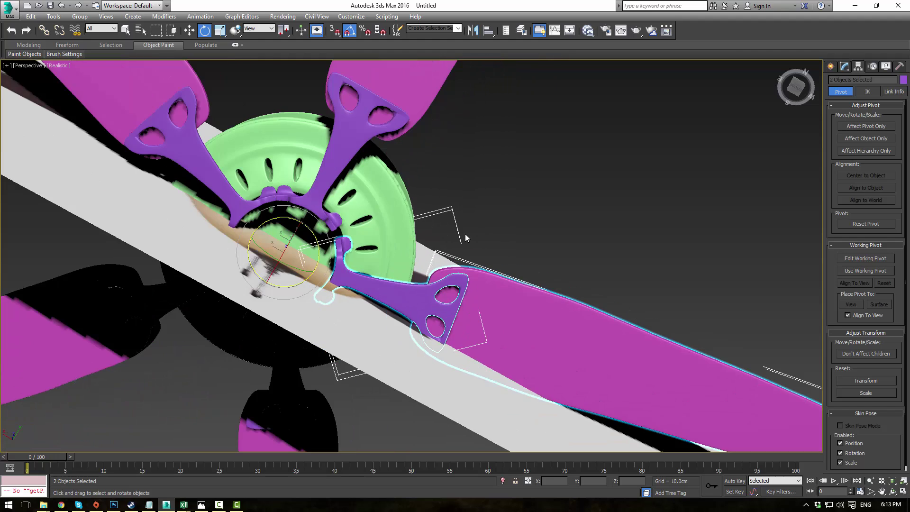
{"action": "key", "text": "r"}
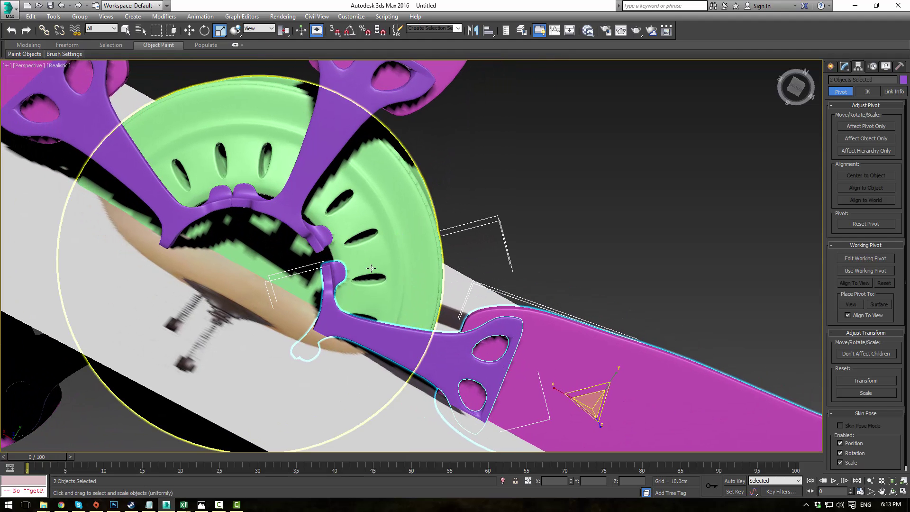
{"action": "key", "text": "e"}
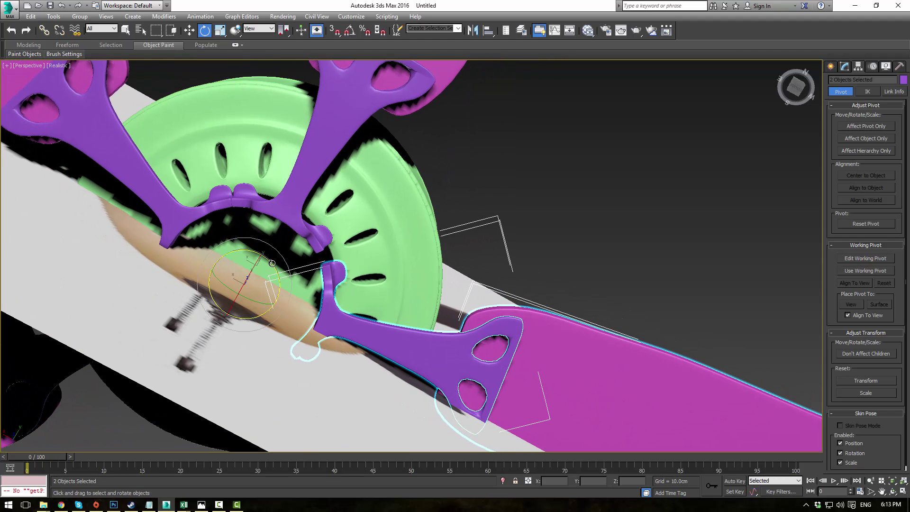
{"action": "left_click_drag", "start_coordinate": [272, 263], "coordinate": [258, 253]}
- Hide the reference image plane that cuts through the fan
{"action": "middle_click_drag", "start_coordinate": [158, 291], "coordinate": [335, 205]}
{"action": "right_click", "coordinate": [307, 212]}
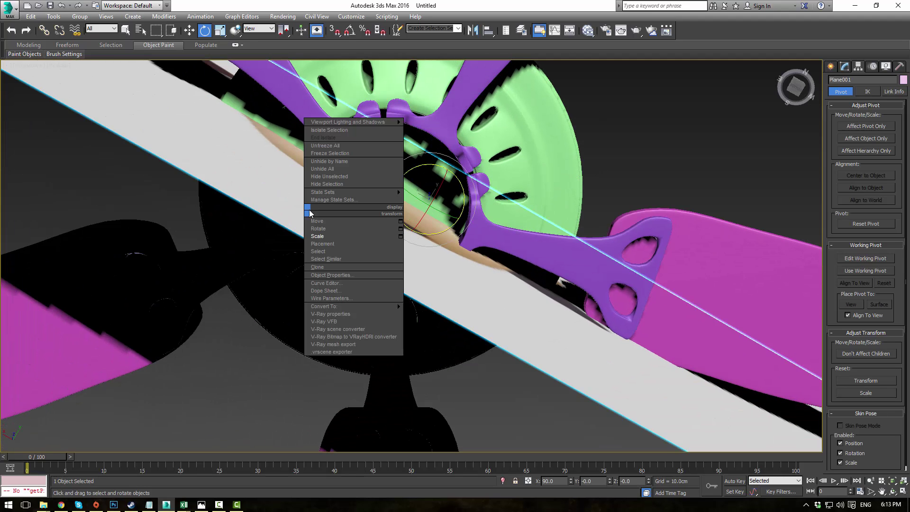
{"action": "left_click", "coordinate": [334, 185]}
- Select the third copy of the bracket with its blade and rotate the pair slightly about Z to even the spacing
{"action": "middle_click_drag", "start_coordinate": [281, 244], "coordinate": [317, 190], "text": "alt"}
{"action": "left_click", "coordinate": [339, 354]}
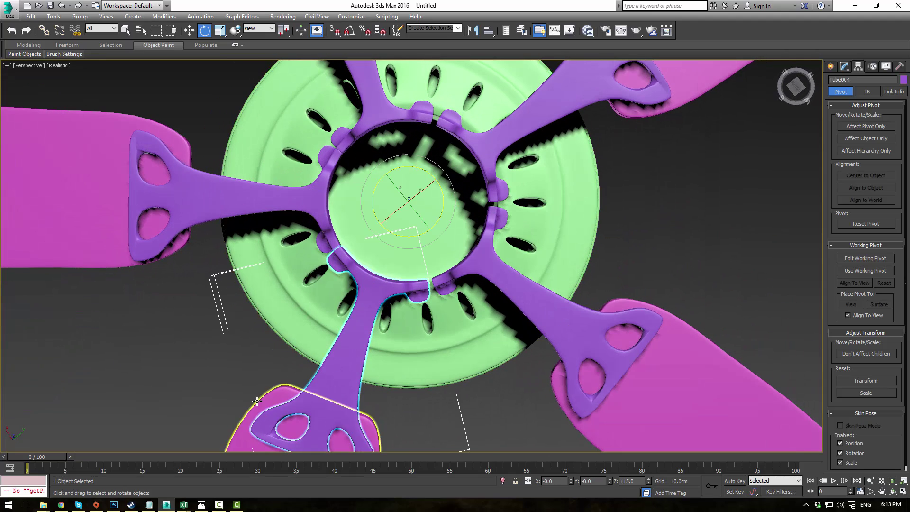
{"action": "left_click", "coordinate": [259, 403], "text": "ctrl"}
{"action": "middle_click_drag", "start_coordinate": [332, 364], "coordinate": [341, 327]}
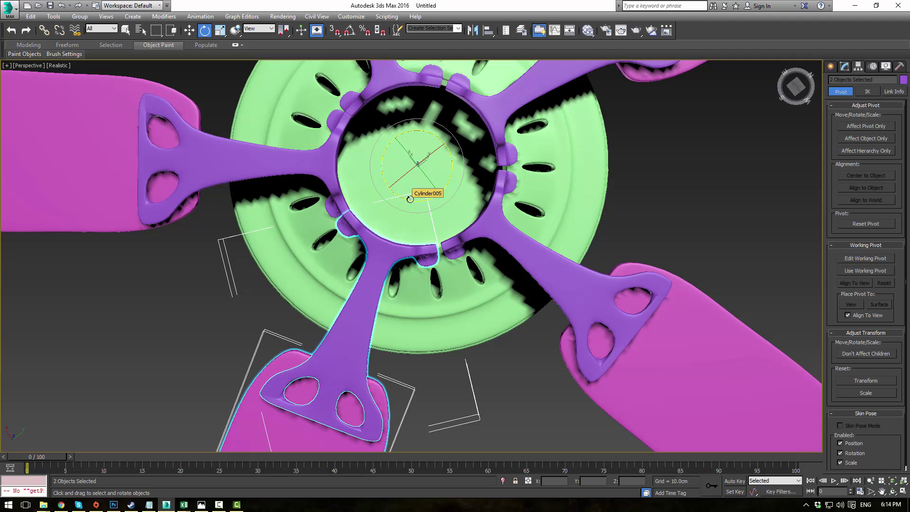
{"action": "left_click_drag", "start_coordinate": [410, 199], "coordinate": [412, 197]}
- Select the second copy of the bracket with its blade and rotate the pair about -0.52° around Z
{"action": "left_click", "coordinate": [303, 161]}
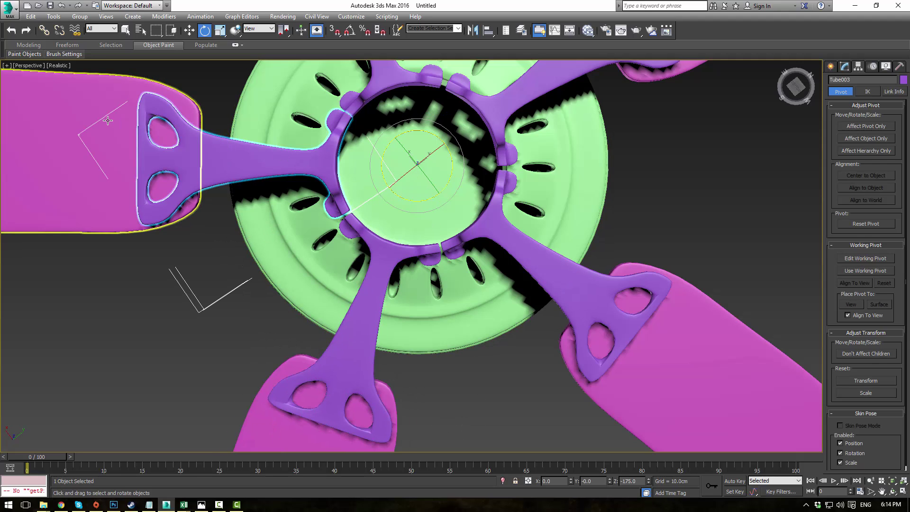
{"action": "left_click", "coordinate": [71, 157], "text": "ctrl"}
{"action": "left_click_drag", "start_coordinate": [384, 179], "coordinate": [387, 178]}
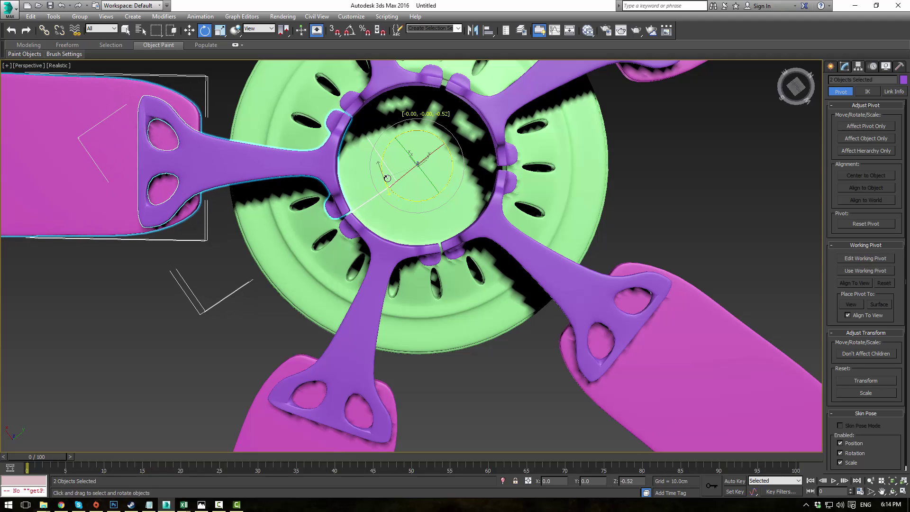
- Rotate the bracket-and-blade pair slightly about Z to even the gap to its neighbor, and clear the selection
{"action": "middle_click_drag", "start_coordinate": [389, 137], "coordinate": [359, 183], "text": "alt"}
{"action": "left_click_drag", "start_coordinate": [401, 314], "coordinate": [402, 306]}
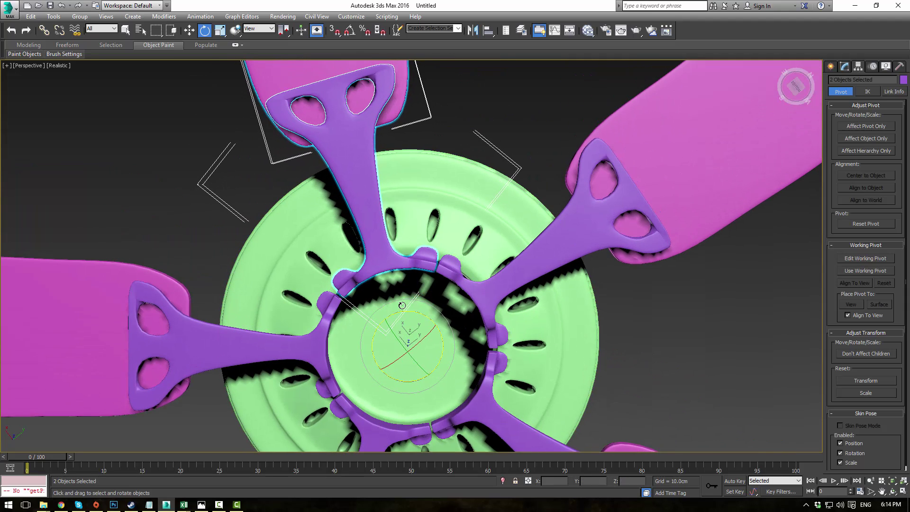
{"action": "left_click", "coordinate": [681, 349]}
{"action": "scroll", "coordinate": [572, 258], "scroll_direction": "down", "scroll_amount": 5}
{"action": "middle_click_drag", "start_coordinate": [522, 213], "coordinate": [550, 275], "text": "alt"}
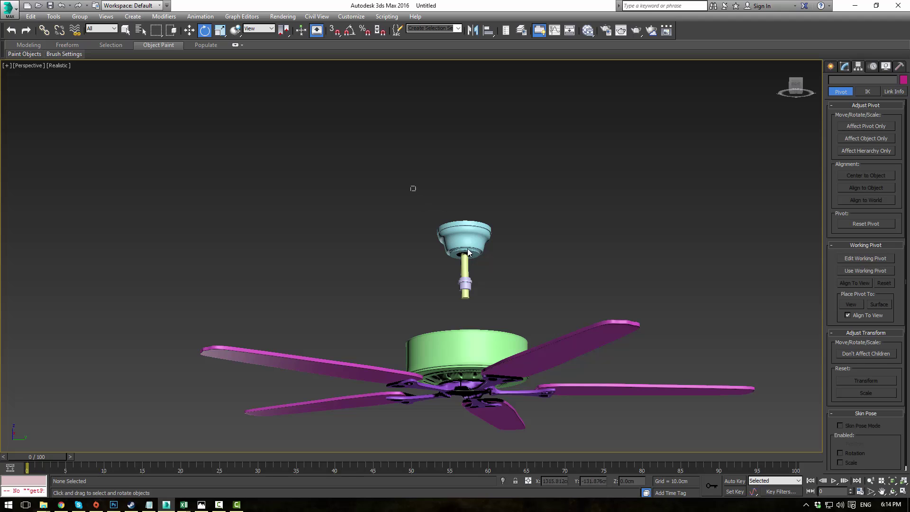
- Select the canopy and downrod parts above the motor housing and unhide all objects to bring back the reference image plane
{"action": "left_click_drag", "start_coordinate": [412, 189], "coordinate": [510, 264]}
{"action": "middle_click_drag", "start_coordinate": [509, 265], "coordinate": [502, 284], "text": "alt"}
{"action": "key", "text": "w"}
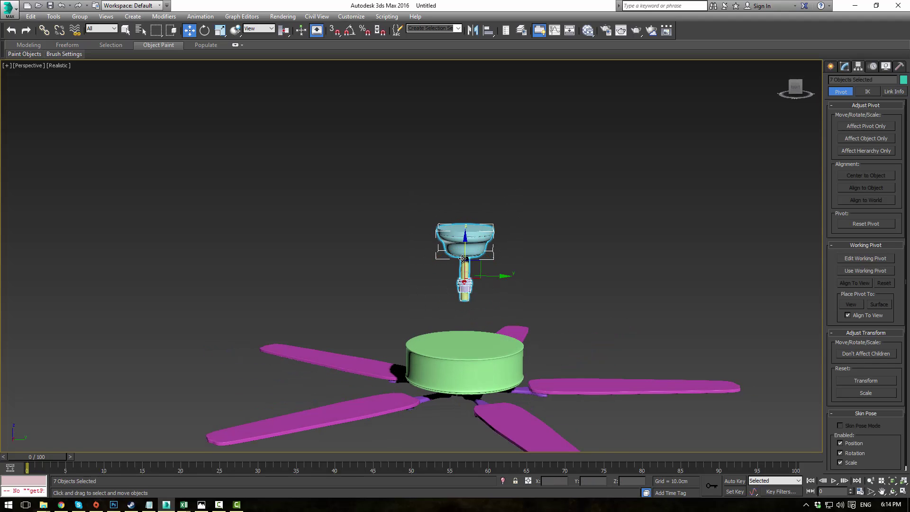
{"action": "right_click", "coordinate": [363, 268]}
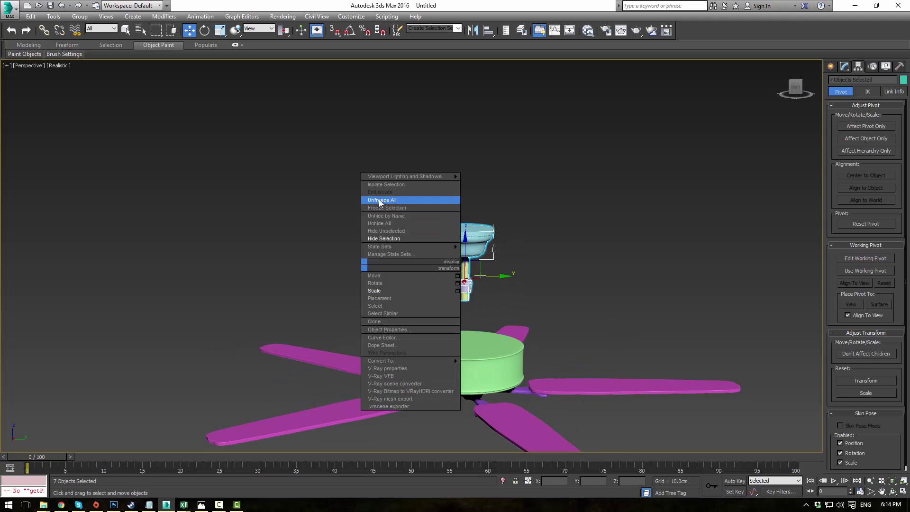
{"action": "left_click", "coordinate": [396, 223]}
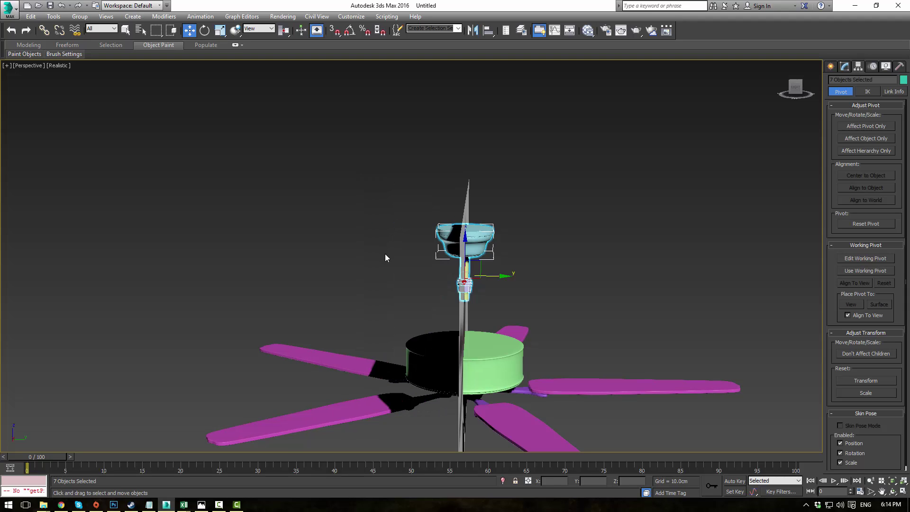
- Return to the four-viewport layout, change the shaded Left view to Front, and clear the selection
{"action": "key", "text": "alt+w"}
{"action": "right_click", "coordinate": [531, 178]}
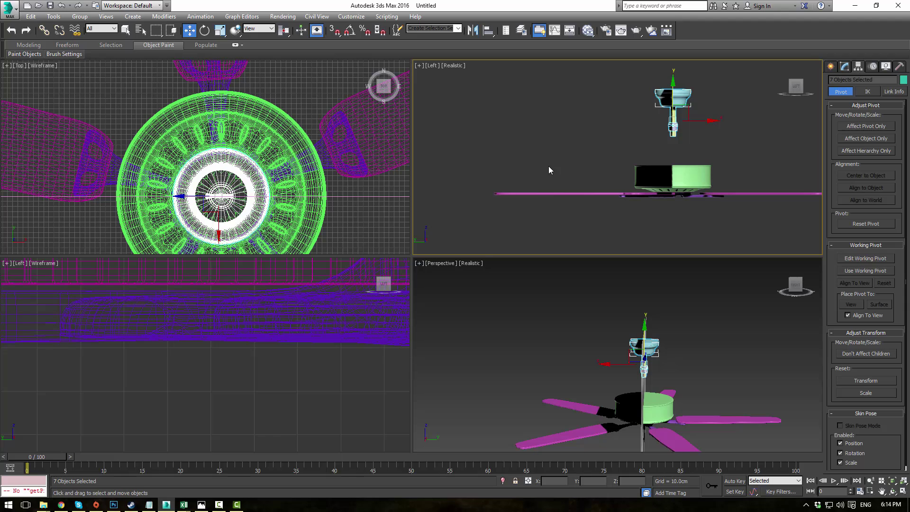
{"action": "key", "text": "f"}
{"action": "left_click", "coordinate": [598, 223]}
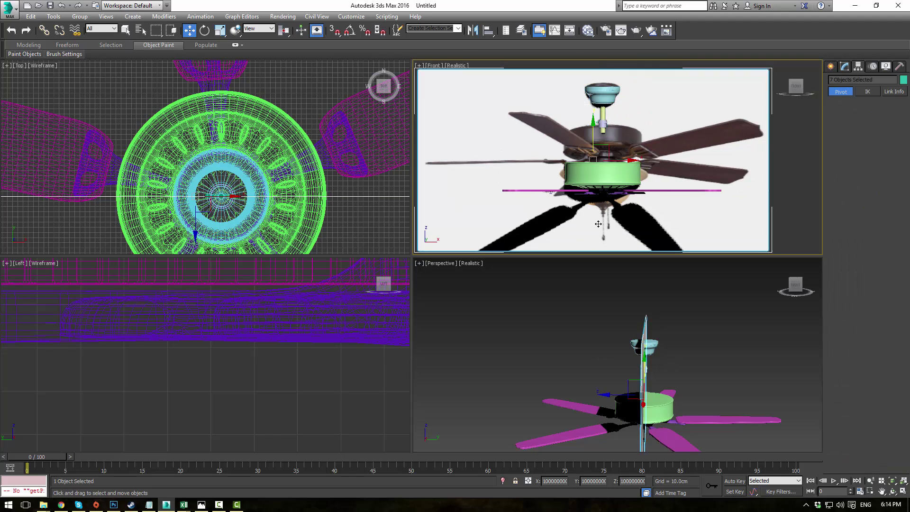
{"action": "left_click", "coordinate": [779, 187]}
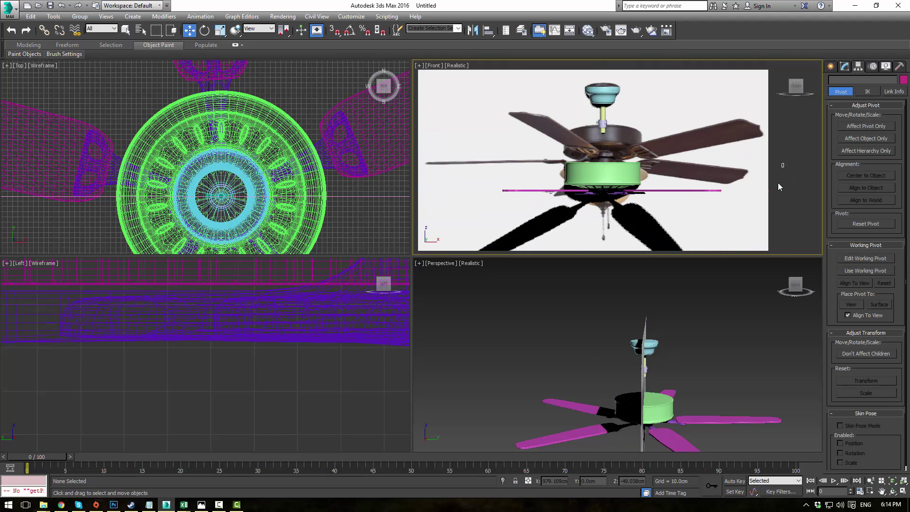
- Select the motor housing with all brackets and blades in the Front view and raise them to match the motor in the reference image
{"action": "left_click_drag", "start_coordinate": [434, 239], "coordinate": [436, 240]}
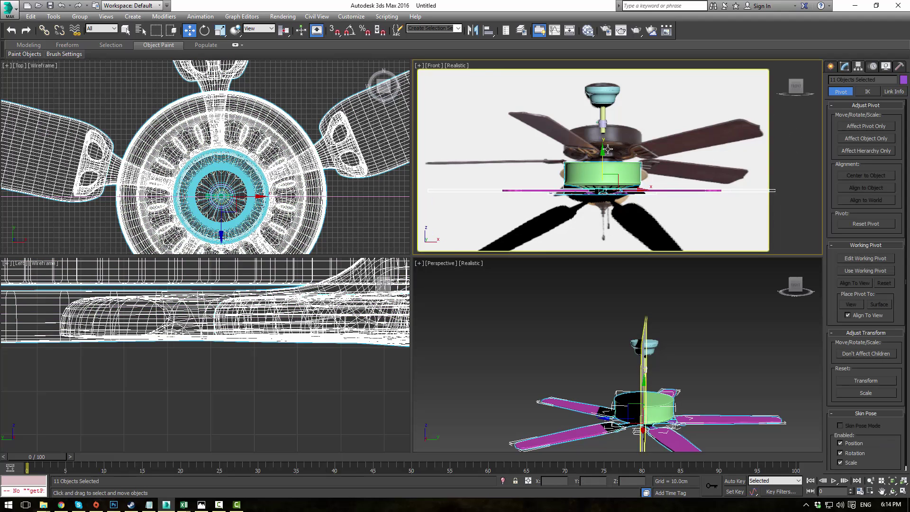
{"action": "left_click_drag", "start_coordinate": [602, 161], "coordinate": [602, 125]}
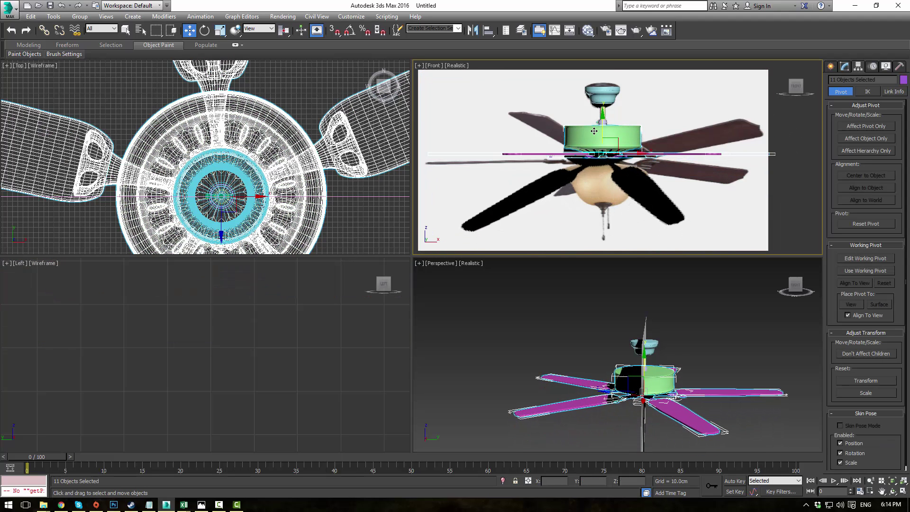
{"action": "scroll", "coordinate": [593, 132], "scroll_direction": "up", "scroll_amount": 4}
{"action": "mouse_move", "coordinate": [617, 174]}
{"action": "left_mouse_down"}
{"action": "mouse_move", "coordinate": [618, 182]}
{"action": "mouse_move", "coordinate": [618, 170]}
{"action": "left_mouse_up"}
{"action": "left_click", "coordinate": [711, 337]}
{"action": "middle_click_drag", "start_coordinate": [680, 334], "coordinate": [571, 234]}
{"action": "key", "text": "alt+w"}
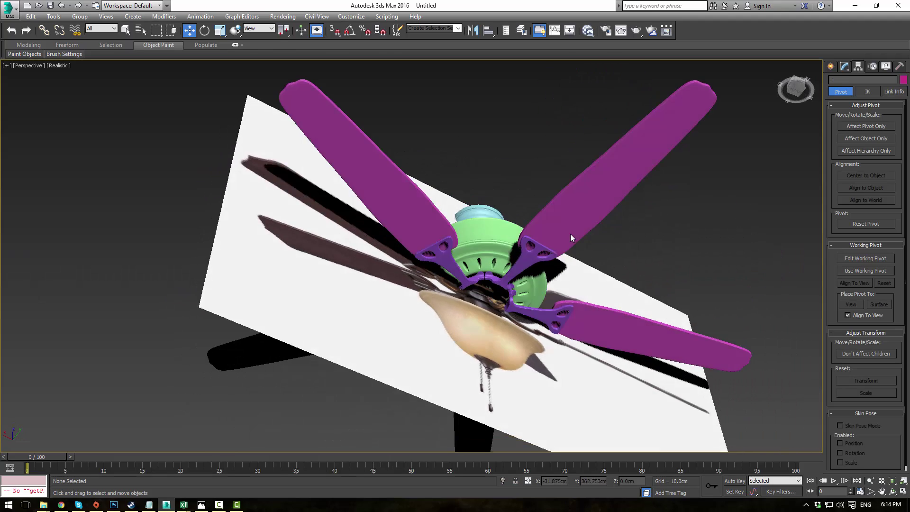
{"action": "scroll", "coordinate": [570, 235], "scroll_direction": "up", "scroll_amount": 4}
{"action": "middle_click_drag", "start_coordinate": [544, 263], "coordinate": [527, 307], "text": "alt"}
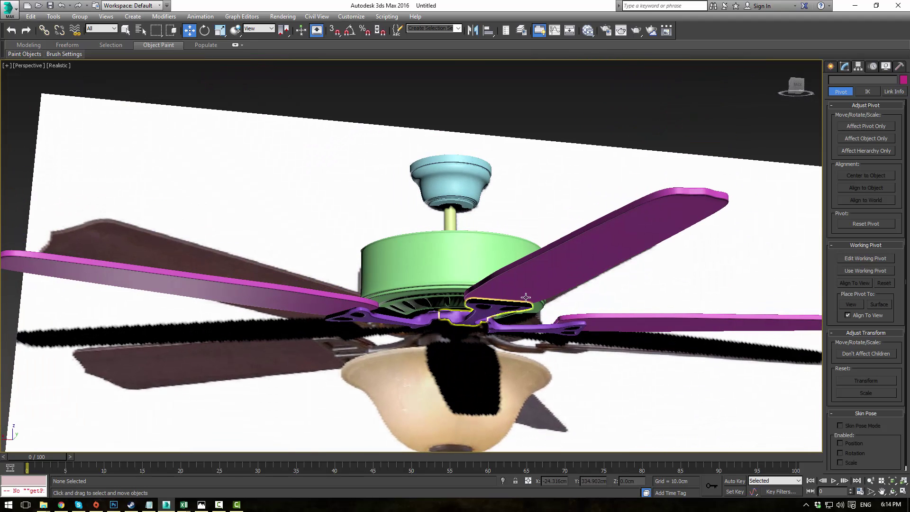
- Trace the side of the glass light bowl with a Line spline in the Front view, from its bottom center up to the flared rim
{"action": "key", "text": "alt+w"}
{"action": "scroll", "coordinate": [587, 153], "scroll_direction": "down", "scroll_amount": 2}
{"action": "scroll", "coordinate": [616, 140], "scroll_direction": "up", "scroll_amount": 2}
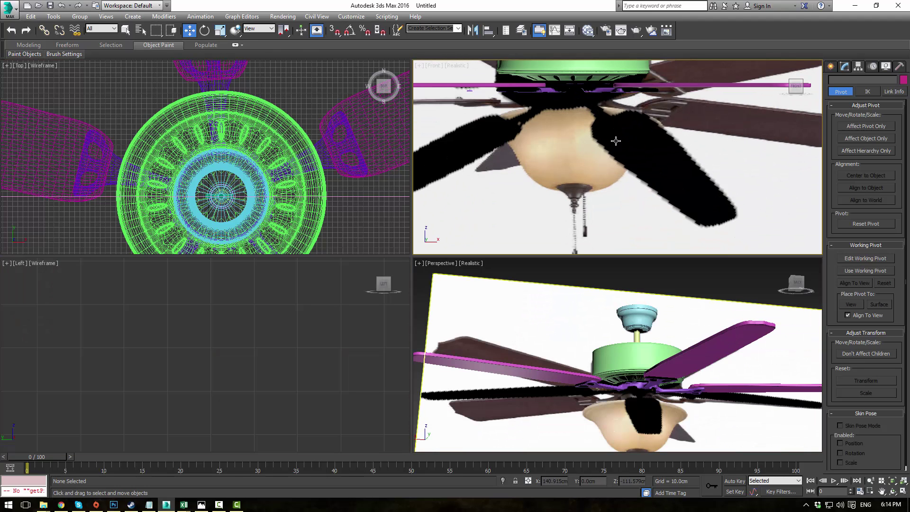
{"action": "middle_click_drag", "start_coordinate": [602, 135], "coordinate": [631, 147]}
{"action": "left_click", "coordinate": [830, 69]}
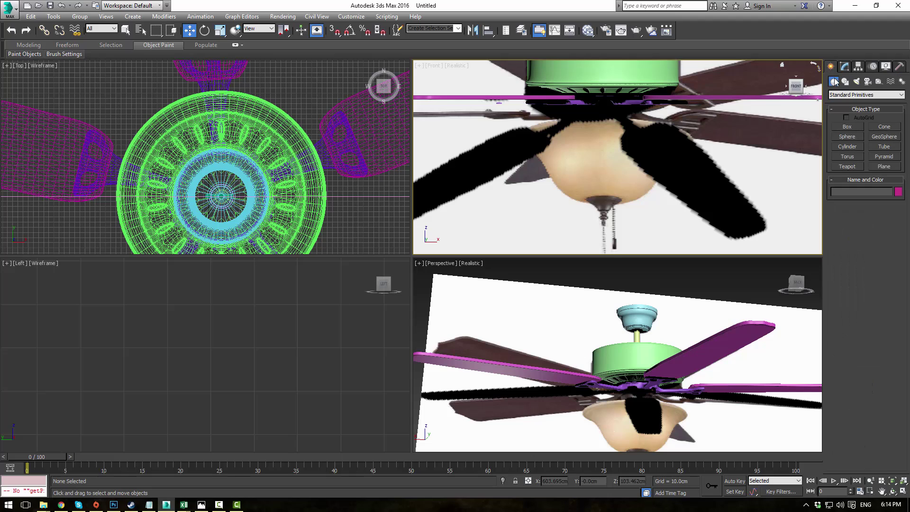
{"action": "left_click", "coordinate": [844, 83]}
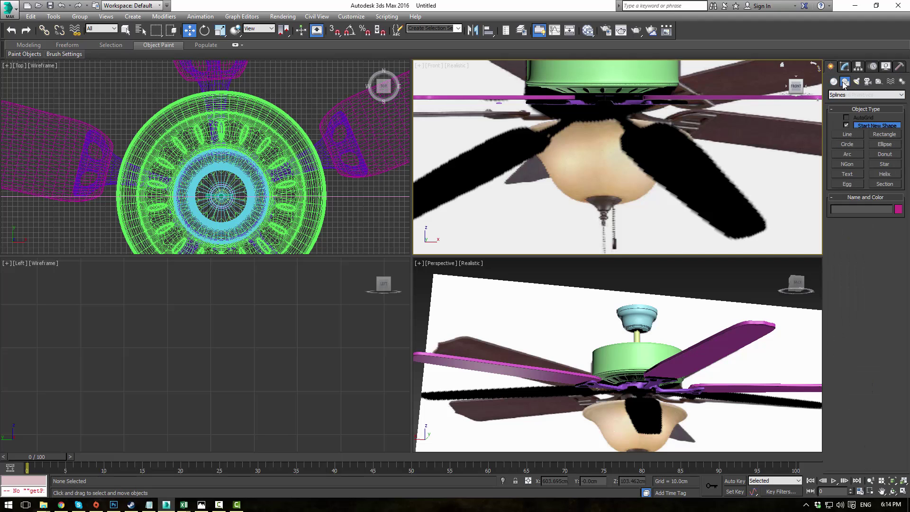
{"action": "left_click", "coordinate": [842, 136]}
{"action": "scroll", "coordinate": [564, 166], "scroll_direction": "up", "scroll_amount": 2}
{"action": "middle_click_drag", "start_coordinate": [564, 166], "coordinate": [581, 152]}
{"action": "middle_click_drag", "start_coordinate": [638, 160], "coordinate": [626, 198]}
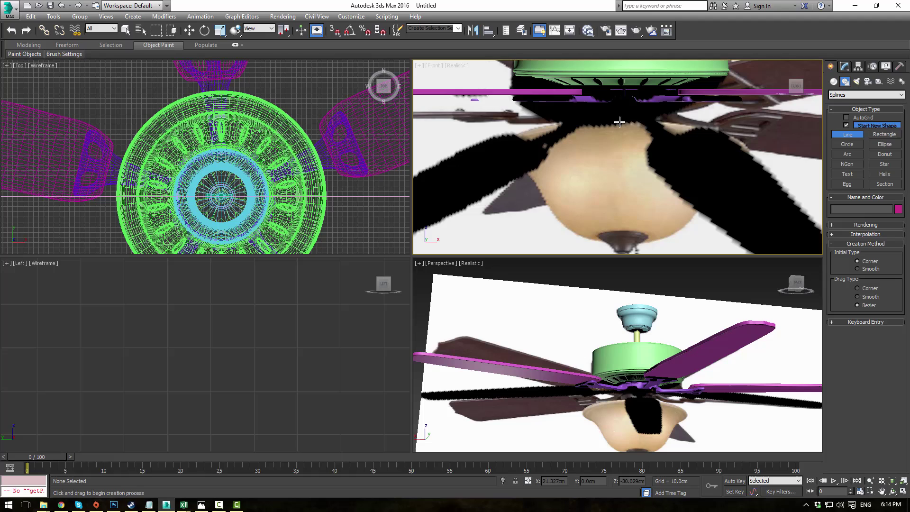
{"action": "left_click", "coordinate": [620, 242]}
{"action": "left_click", "coordinate": [574, 234]}
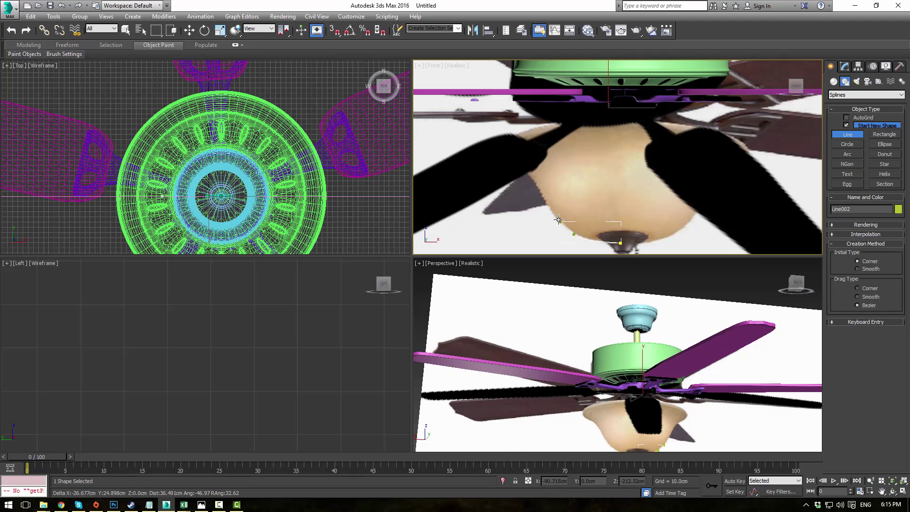
{"action": "left_click_drag", "start_coordinate": [539, 191], "coordinate": [538, 182]}
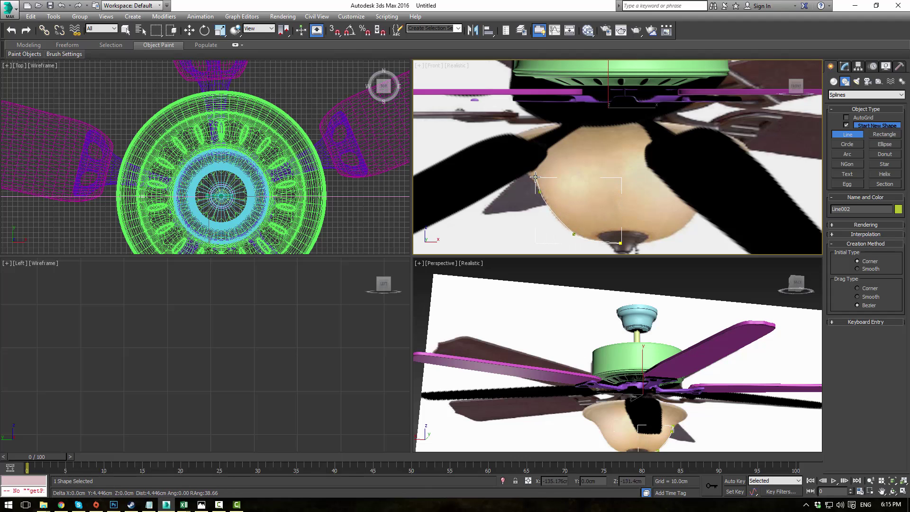
{"action": "left_click", "coordinate": [501, 143]}
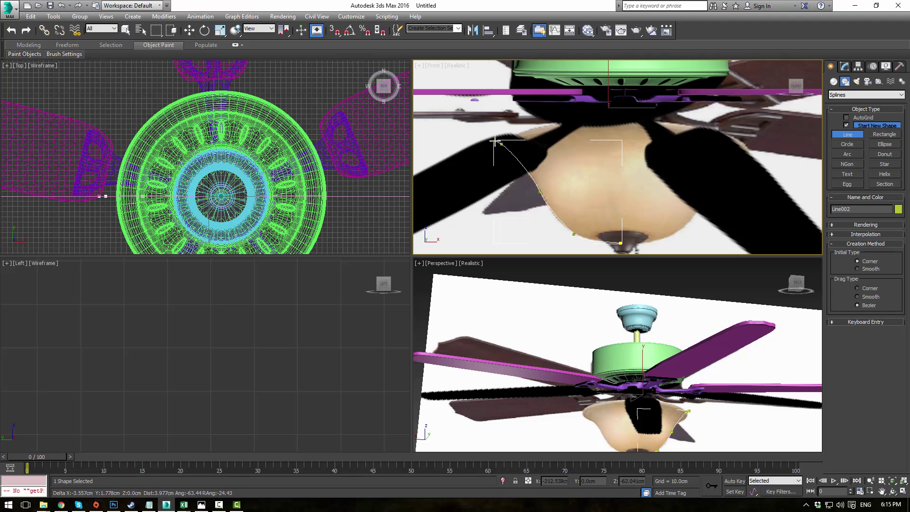
- Continue the bowl profile over the rim and straight across to the center, then down to the start point, and close the spline
{"action": "left_click", "coordinate": [501, 138]}
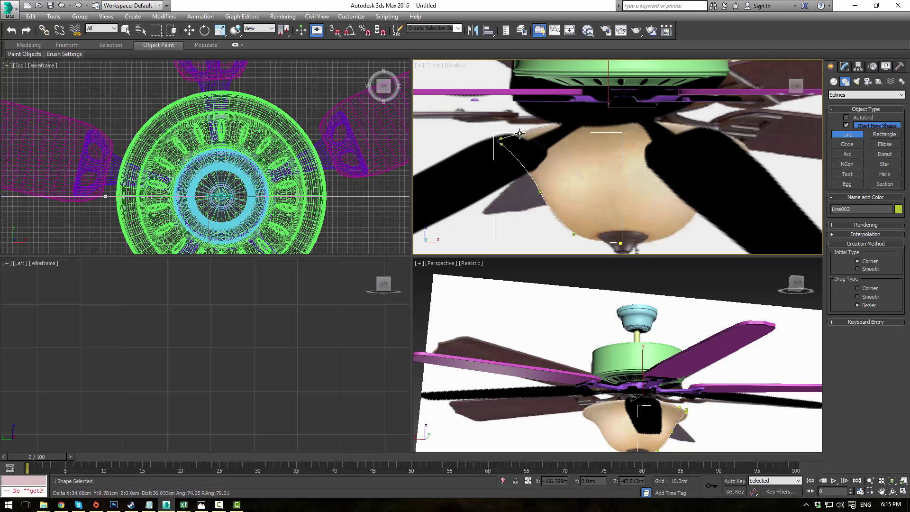
{"action": "left_click", "coordinate": [621, 139]}
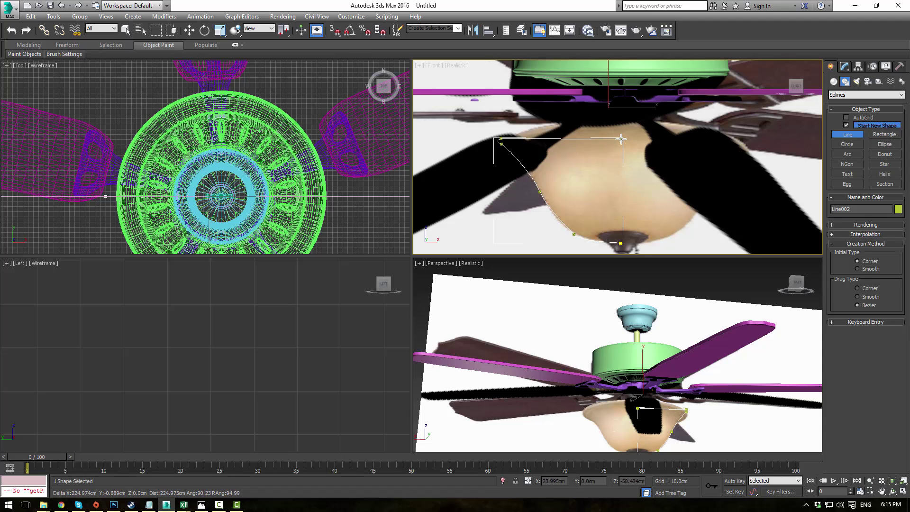
{"action": "left_click", "coordinate": [621, 244]}
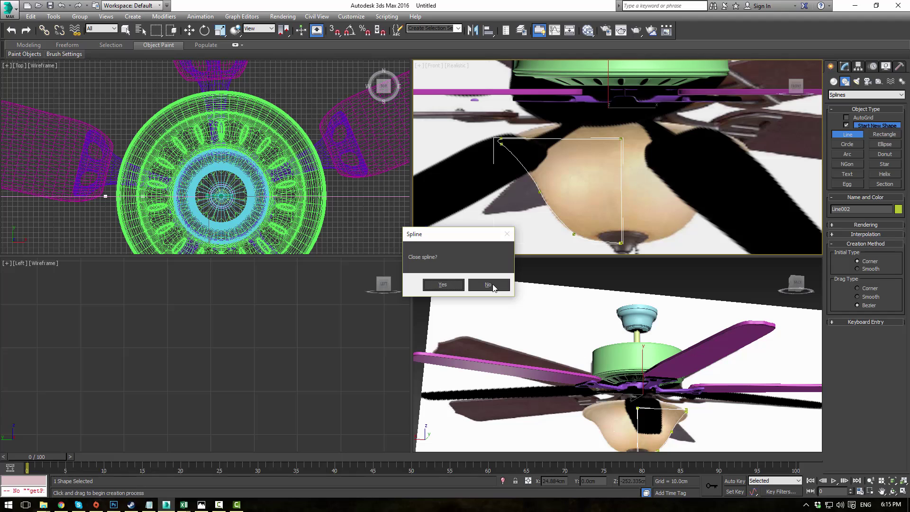
{"action": "left_click", "coordinate": [443, 284]}
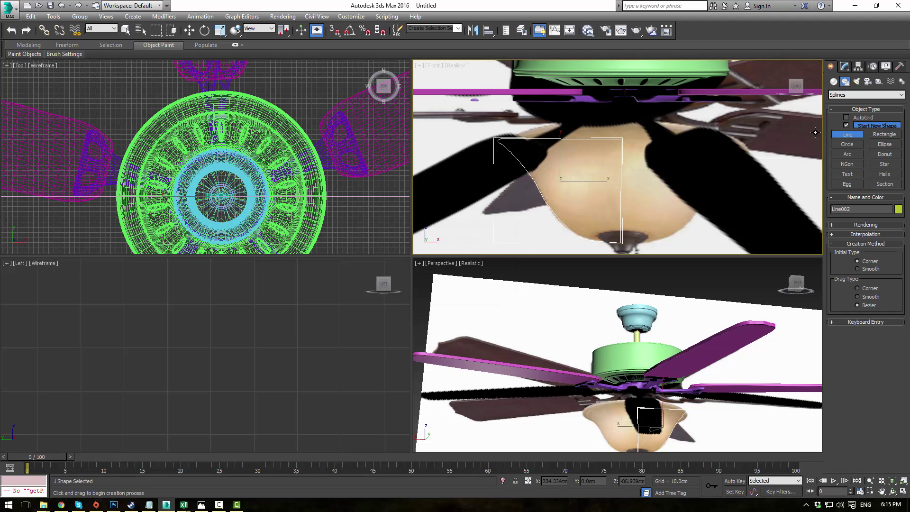
- Apply a Lathe modifier to the bowl profile and move its axis along X to the fan's center
{"action": "left_click", "coordinate": [845, 66]}
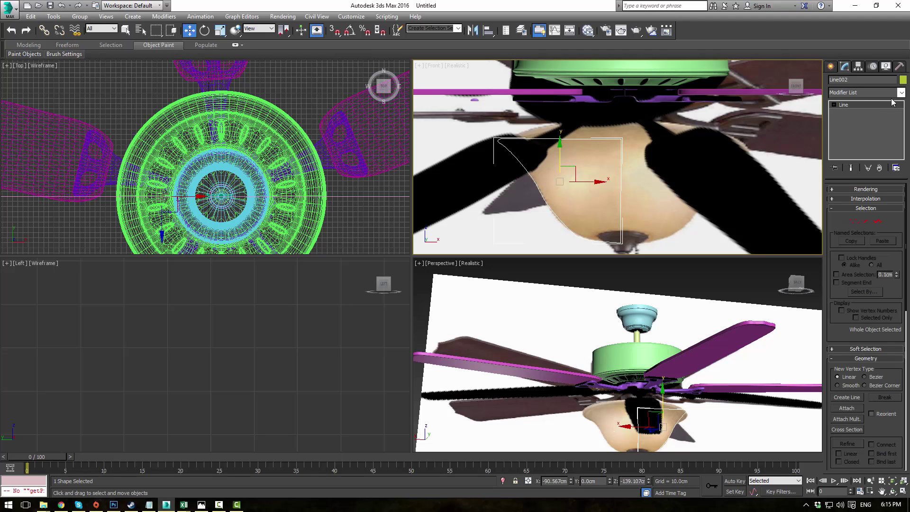
{"action": "left_click", "coordinate": [901, 93]}
{"action": "key", "text": "l"}
{"action": "key", "text": "Return"}
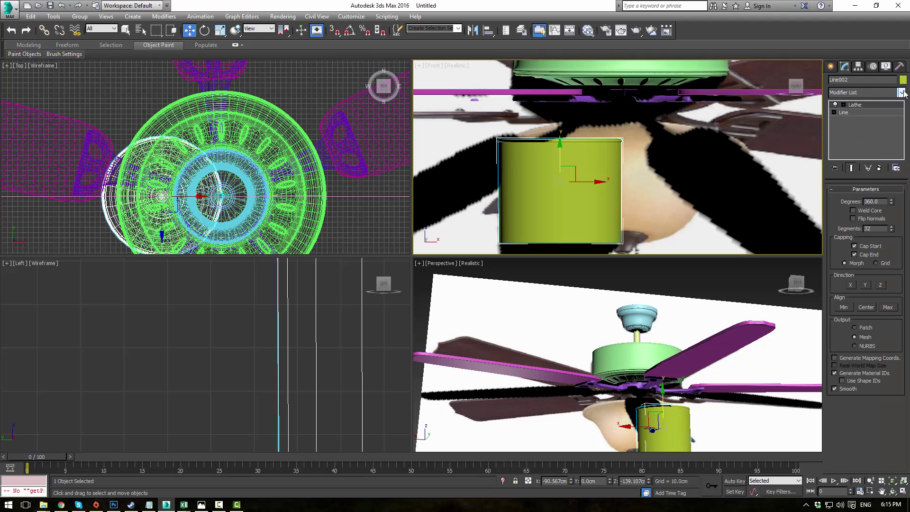
{"action": "left_click", "coordinate": [856, 113]}
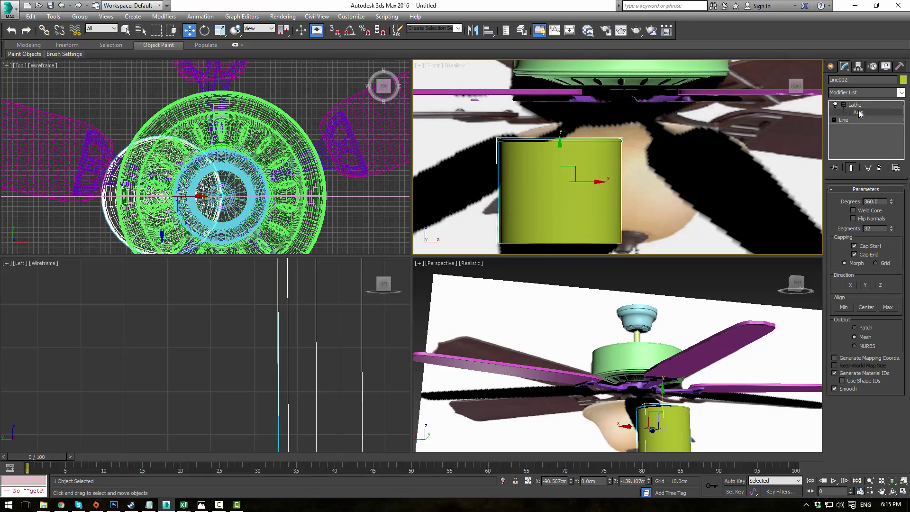
{"action": "left_click_drag", "start_coordinate": [601, 183], "coordinate": [665, 177]}
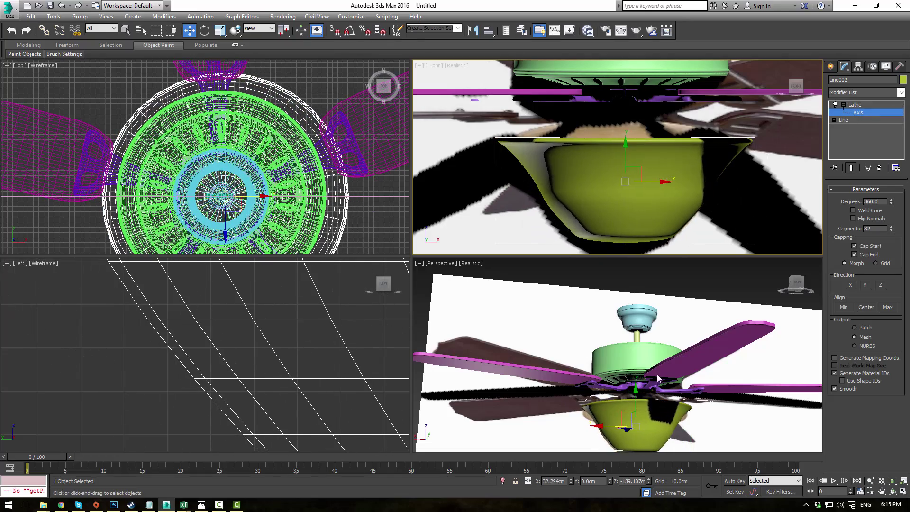
- Add an Edit Poly modifier above the Lathe and select one polygon on the bowl's flat top cap
{"action": "middle_click_drag", "start_coordinate": [657, 374], "coordinate": [675, 322]}
{"action": "middle_click_drag", "start_coordinate": [675, 322], "coordinate": [656, 405], "text": "alt"}
{"action": "scroll", "coordinate": [663, 390], "scroll_direction": "up", "scroll_amount": 5}
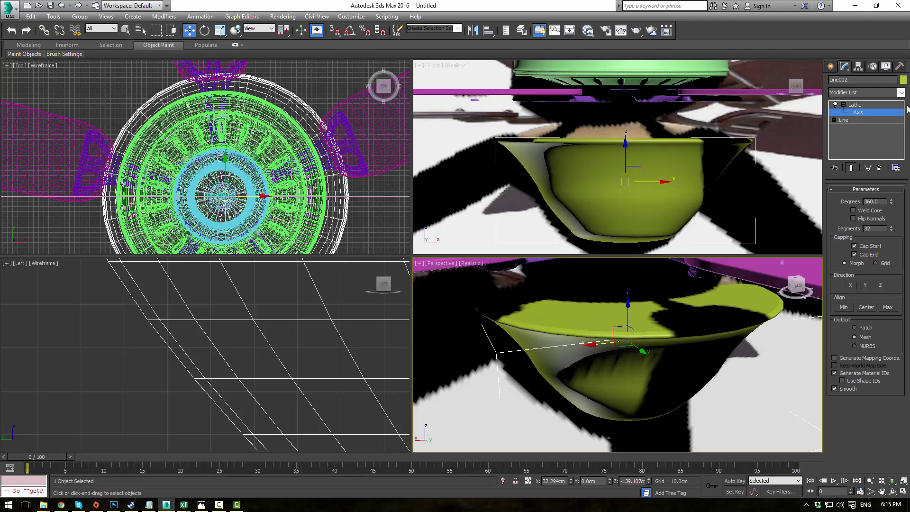
{"action": "left_click", "coordinate": [891, 104]}
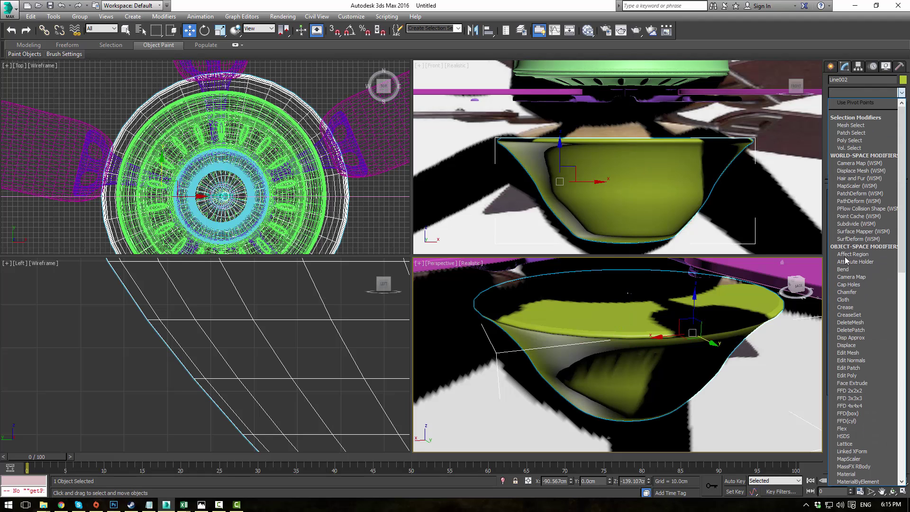
{"action": "left_click", "coordinate": [900, 92]}
{"action": "left_click", "coordinate": [849, 376]}
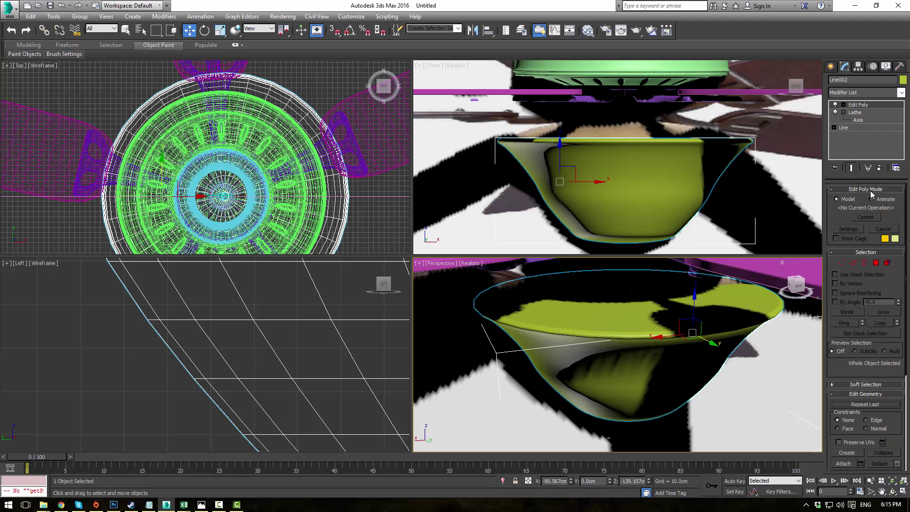
{"action": "left_click", "coordinate": [875, 263]}
{"action": "left_click", "coordinate": [564, 314]}
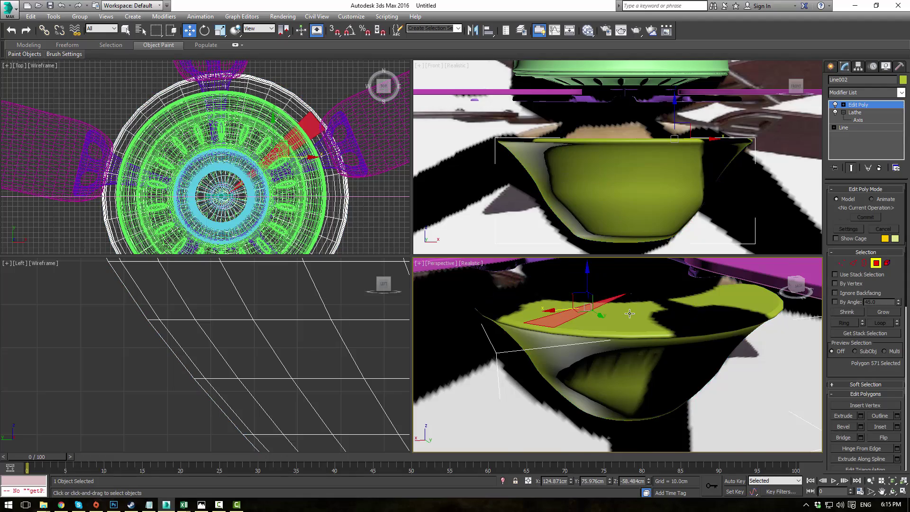
- Turn on edged faces in the Perspective view to show the bowl's mesh from above
{"action": "key", "text": "F3"}
{"action": "middle_click_drag", "start_coordinate": [630, 313], "coordinate": [640, 339], "text": "alt"}
{"action": "key", "text": "F3"}
{"action": "key", "text": "F4"}
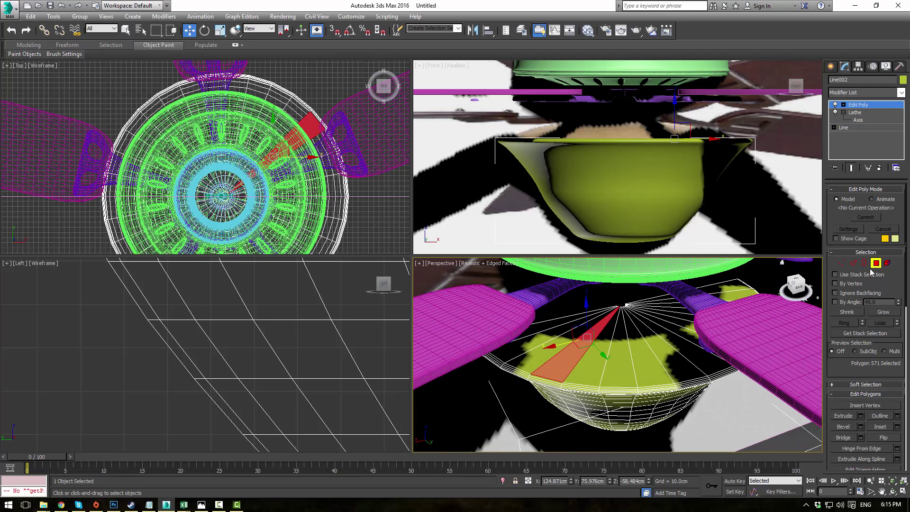
- Try to isolate the bowl's flat top cap by growing the polygon selection and region-selecting in the Front view
{"action": "left_click", "coordinate": [883, 312]}
{"action": "left_click", "coordinate": [882, 312]}
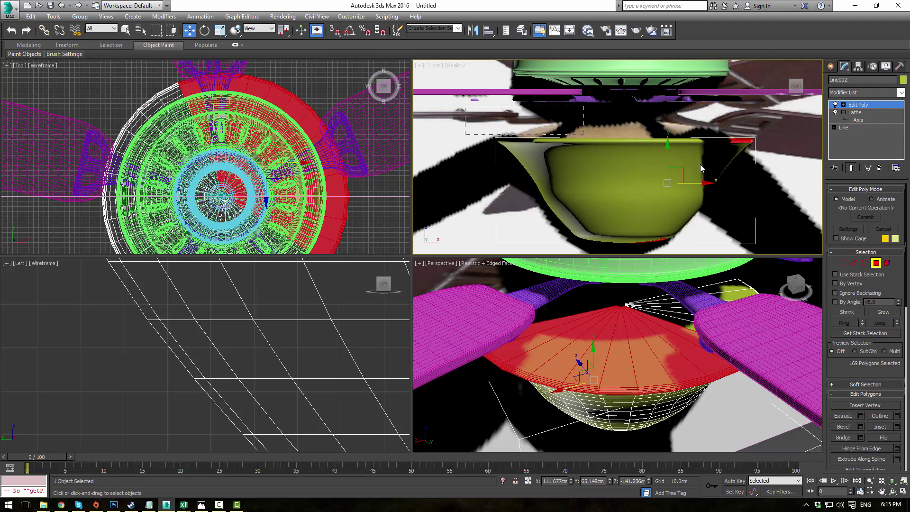
{"action": "left_click_drag", "start_coordinate": [700, 164], "coordinate": [773, 180]}
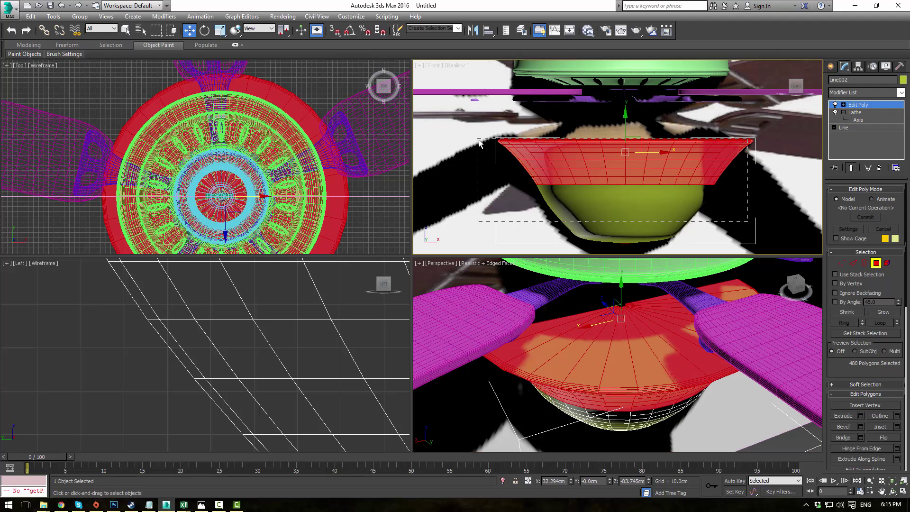
{"action": "left_click_drag", "start_coordinate": [479, 142], "coordinate": [481, 142]}
{"action": "left_click", "coordinate": [624, 304]}
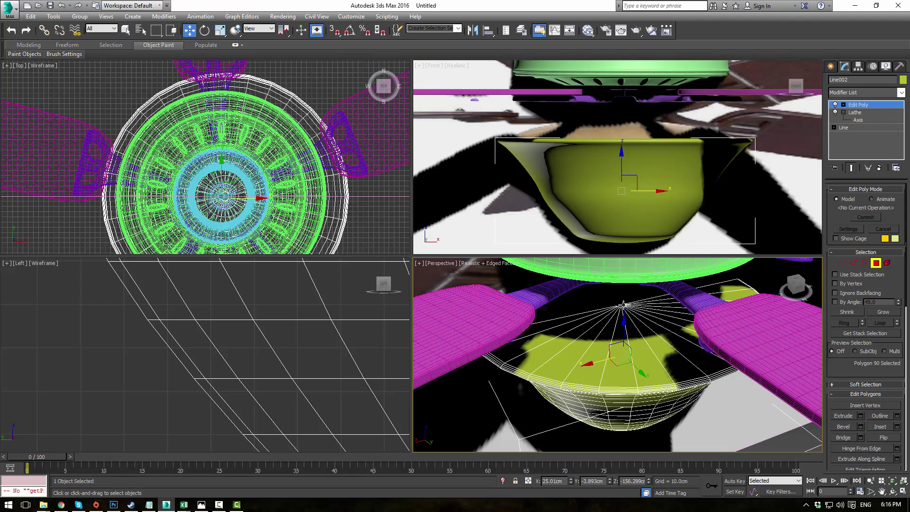
- Select the bowl's top cap polygons with a circular region in the Top view and remove the bottom polygons from the selection
{"action": "middle_click_drag", "start_coordinate": [281, 124], "coordinate": [287, 97]}
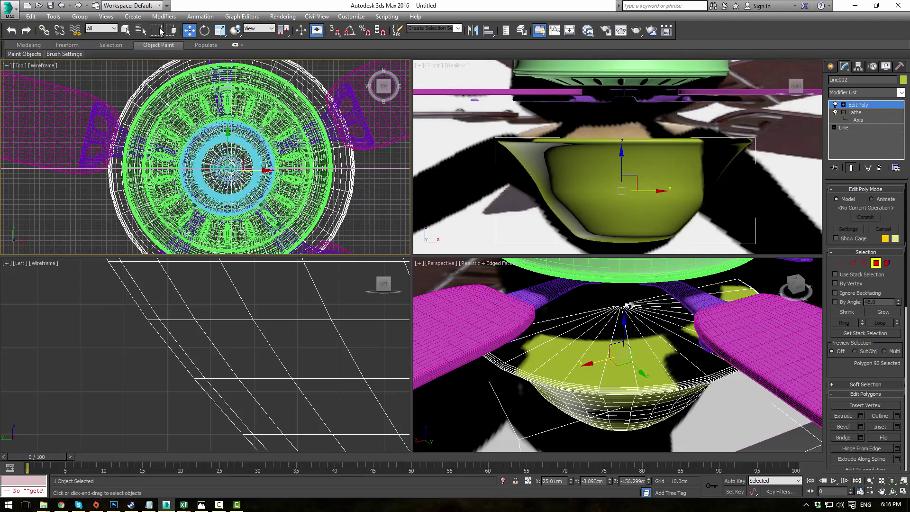
{"action": "left_click_drag", "start_coordinate": [155, 34], "coordinate": [157, 60]}
{"action": "left_click_drag", "start_coordinate": [222, 163], "coordinate": [238, 186]}
{"action": "key", "text": "ctrl+z"}
{"action": "key", "text": "q"}
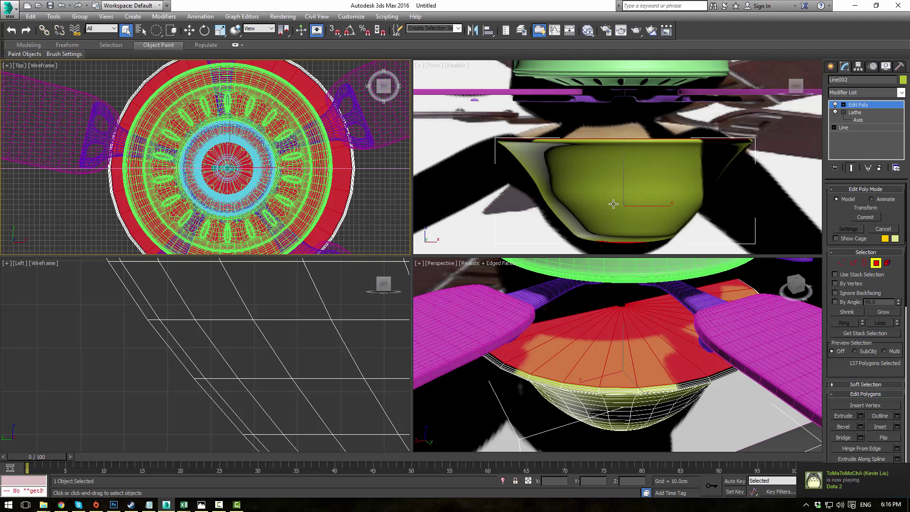
{"action": "middle_click_drag", "start_coordinate": [613, 204], "coordinate": [592, 142]}
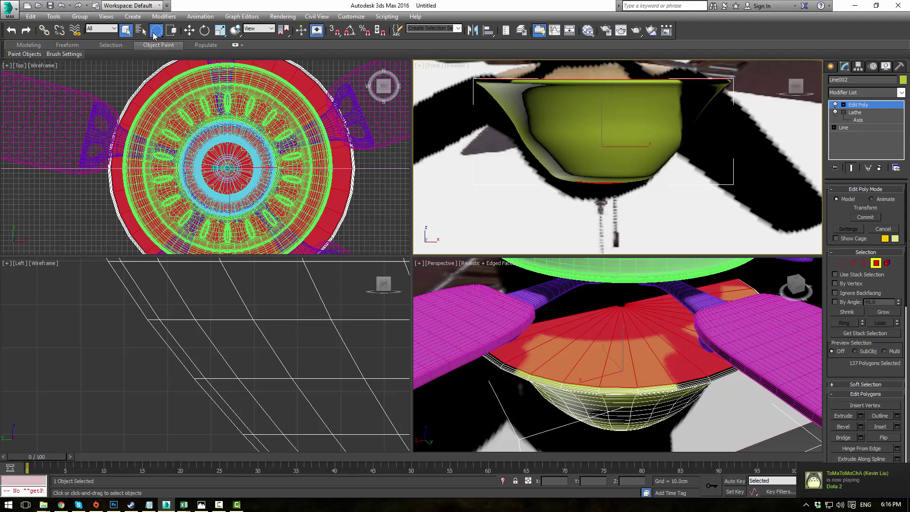
{"action": "left_click_drag", "start_coordinate": [154, 35], "coordinate": [156, 31]}
{"action": "middle_click_drag", "start_coordinate": [517, 209], "coordinate": [482, 187]}
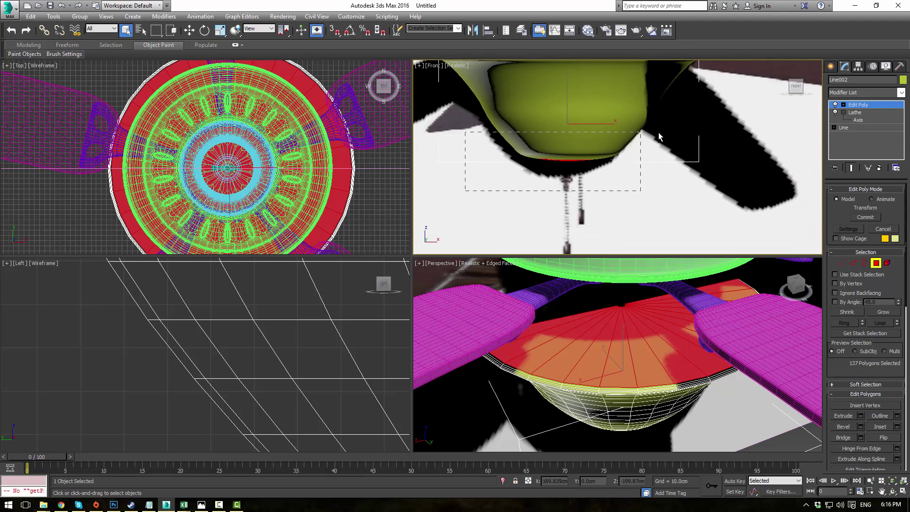
{"action": "left_click_drag", "start_coordinate": [659, 133], "coordinate": [671, 132], "text": "alt"}
{"action": "middle_click_drag", "start_coordinate": [635, 357], "coordinate": [640, 310], "text": "alt"}
{"action": "key", "text": "w"}
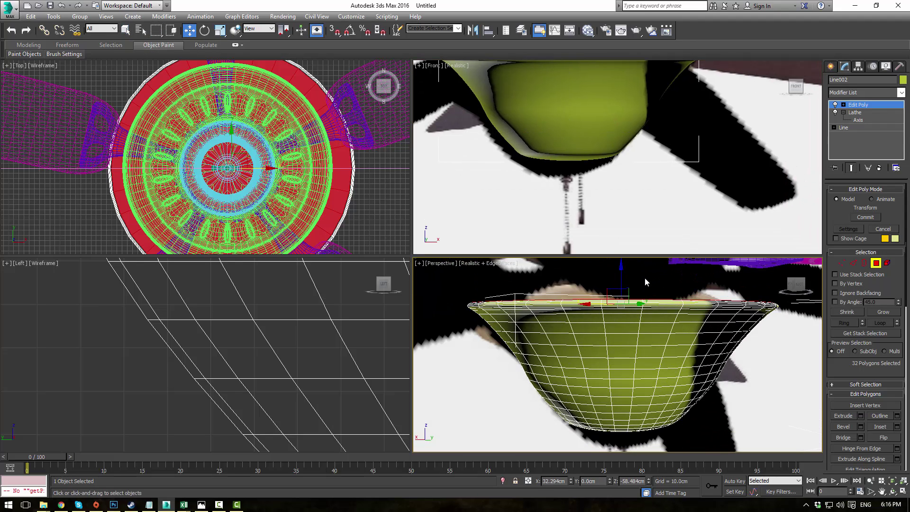
- Inset the bowl's selected top cap polygons and move them down into the bowl
{"action": "middle_click_drag", "start_coordinate": [621, 270], "coordinate": [650, 327], "text": "alt"}
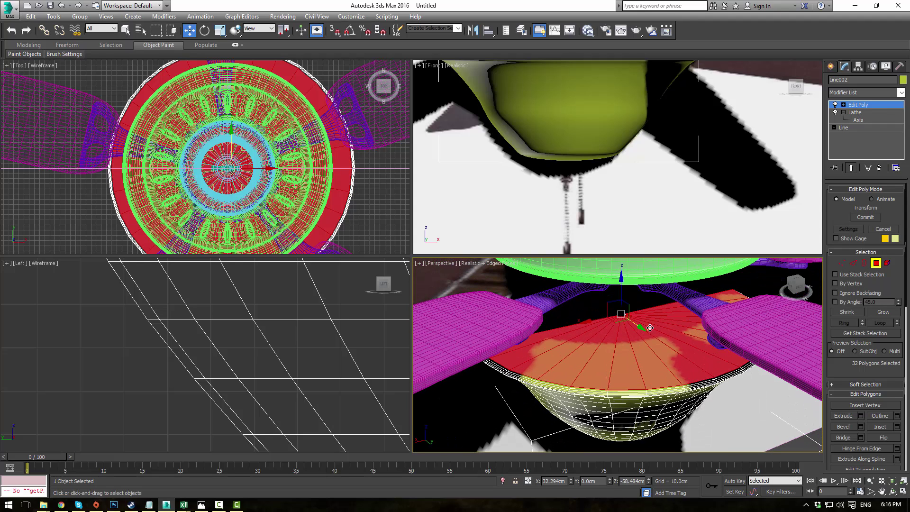
{"action": "left_click", "coordinate": [882, 426]}
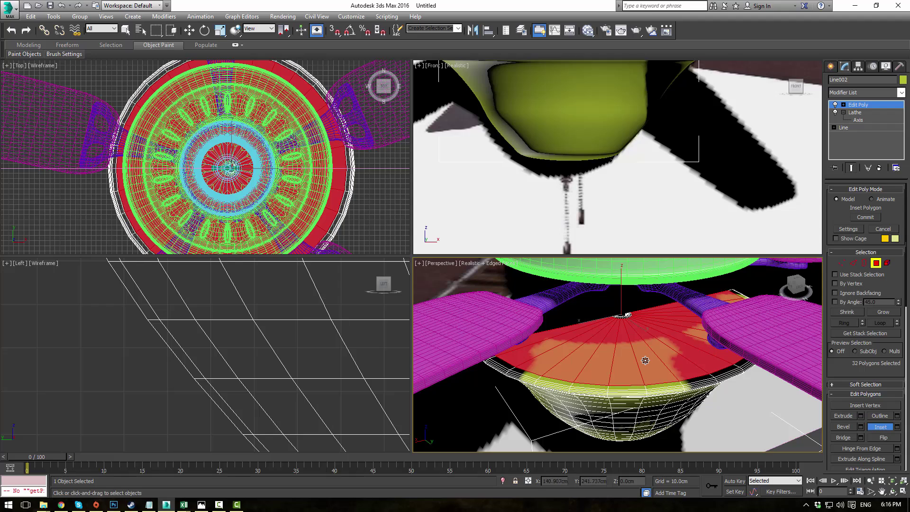
{"action": "key", "text": "w"}
{"action": "left_click_drag", "start_coordinate": [622, 291], "coordinate": [623, 327]}
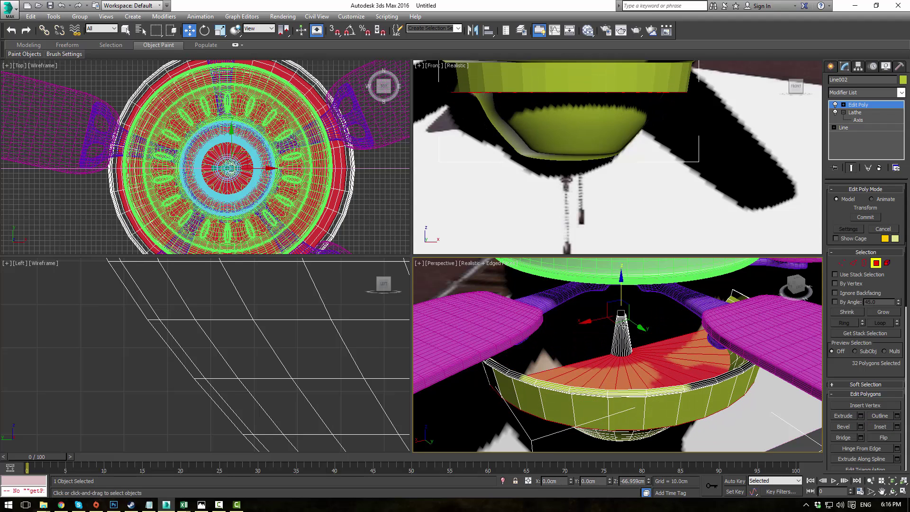
- Undo the downward move, try scaling the cap polygons, and examine the hole at the bowl's center
{"action": "middle_click_drag", "start_coordinate": [563, 168], "coordinate": [562, 227]}
{"action": "key", "text": "F3"}
{"action": "middle_click_drag", "start_coordinate": [582, 178], "coordinate": [580, 189]}
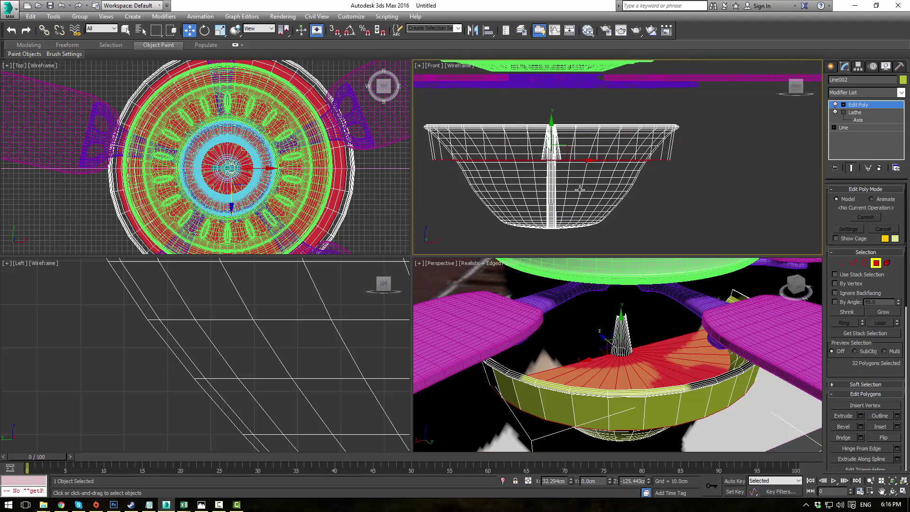
{"action": "key", "text": "r"}
{"action": "left_click_drag", "start_coordinate": [562, 160], "coordinate": [590, 142]}
{"action": "scroll", "coordinate": [590, 105], "scroll_direction": "up", "scroll_amount": 3}
{"action": "mouse_move", "coordinate": [662, 315]}
{"action": "left_mouse_down"}
{"action": "mouse_move", "coordinate": [660, 327]}
{"action": "mouse_move", "coordinate": [669, 319]}
{"action": "left_mouse_up"}
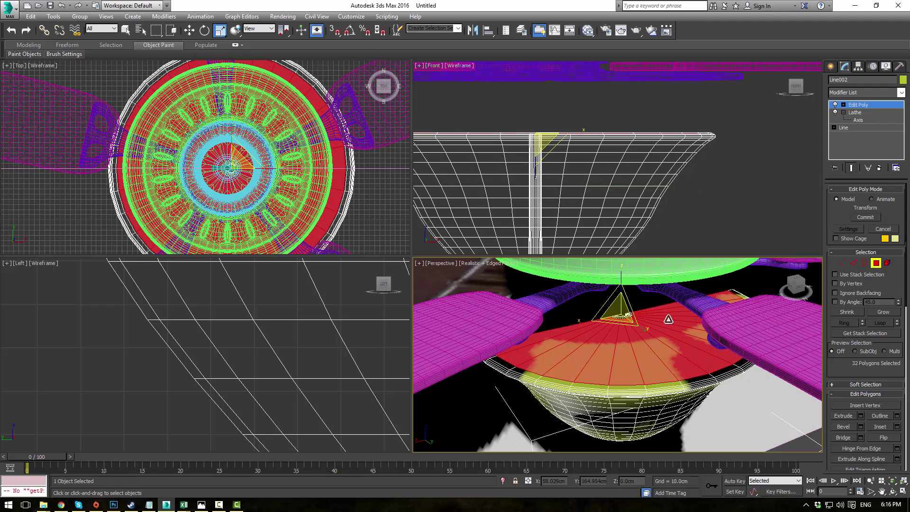
{"action": "scroll", "coordinate": [634, 308], "scroll_direction": "up", "scroll_amount": 6}
{"action": "middle_click_drag", "start_coordinate": [597, 308], "coordinate": [633, 343]}
{"action": "scroll", "coordinate": [591, 126], "scroll_direction": "down", "scroll_amount": 5}
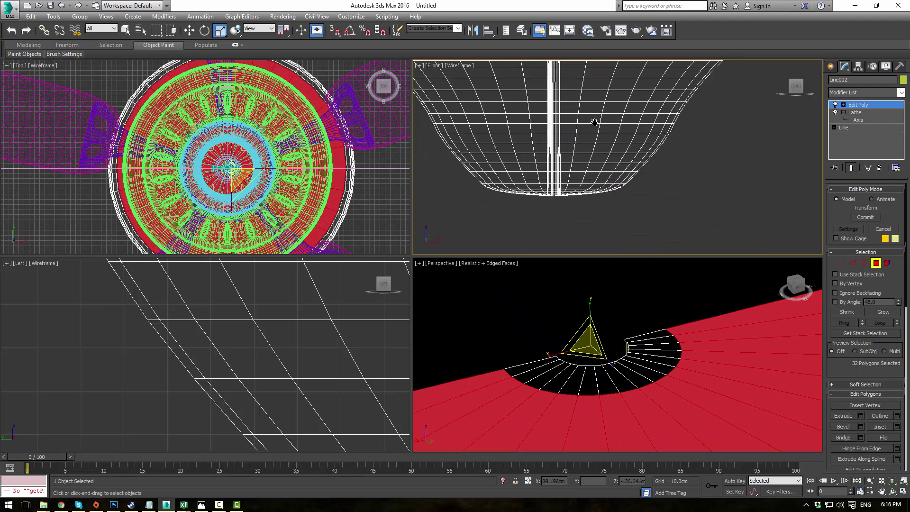
- Delete the Edit Poly modifier from the bowl to get back to the Lathe axis
{"action": "left_click", "coordinate": [855, 120]}
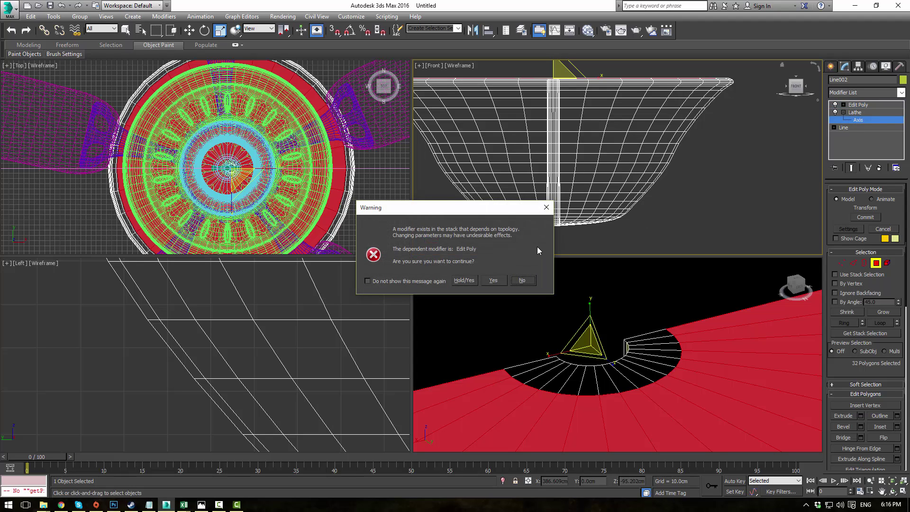
{"action": "left_click", "coordinate": [521, 280]}
{"action": "right_click", "coordinate": [848, 104]}
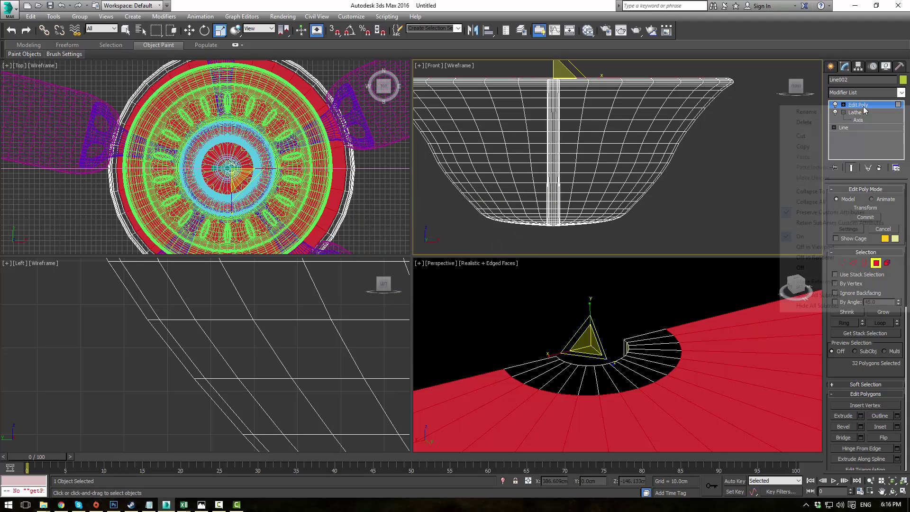
{"action": "left_click", "coordinate": [849, 122]}
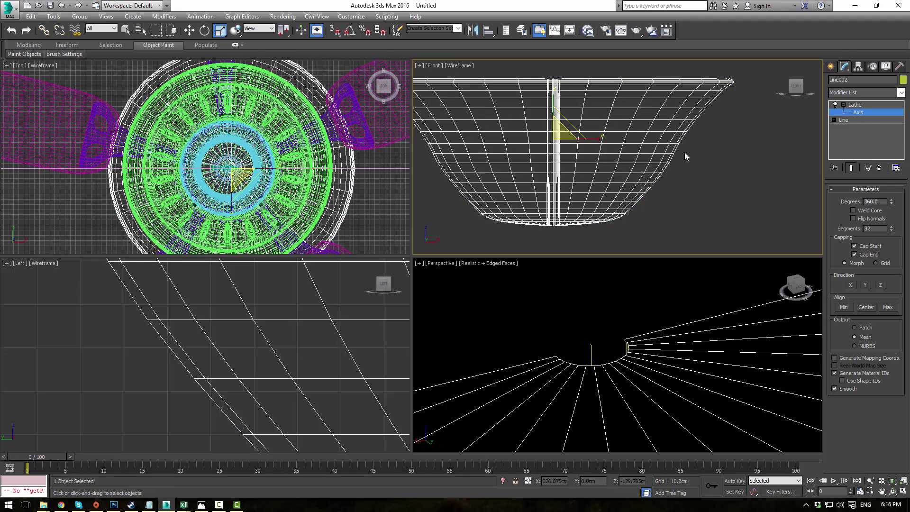
- Enable Weld Core on the Lathe and shift its axis along X to close the bowl's center hole, checking the mesh from all sides
{"action": "key", "text": "w"}
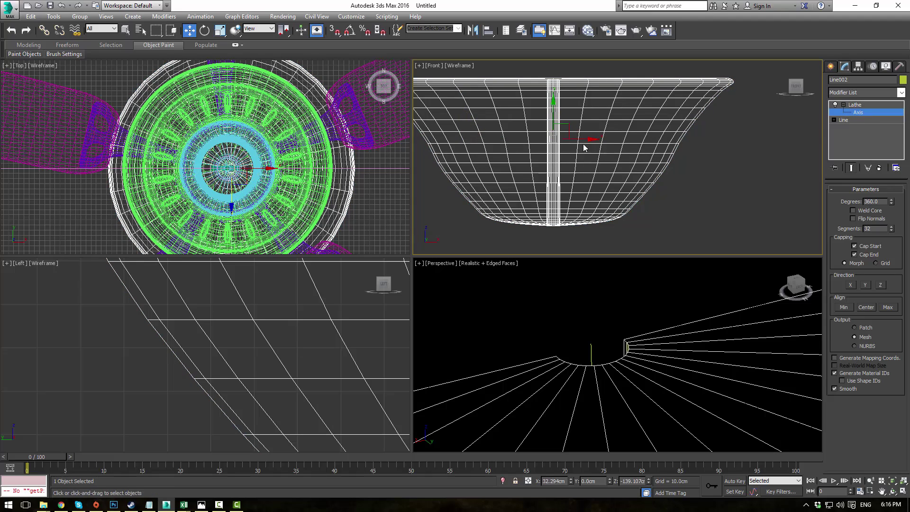
{"action": "left_click_drag", "start_coordinate": [585, 140], "coordinate": [576, 140]}
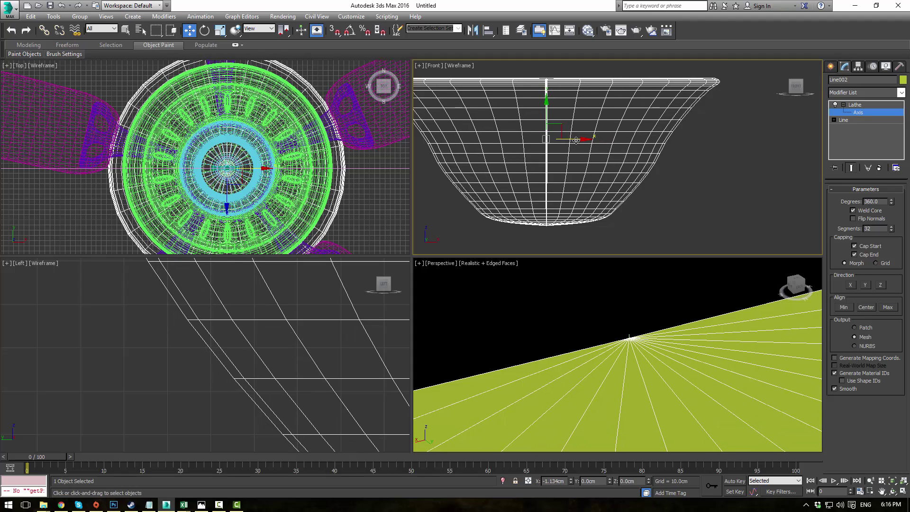
{"action": "left_click_drag", "start_coordinate": [576, 140], "coordinate": [576, 139]}
{"action": "middle_click_drag", "start_coordinate": [671, 330], "coordinate": [712, 370], "text": "alt"}
{"action": "scroll", "coordinate": [678, 318], "scroll_direction": "up", "scroll_amount": 5}
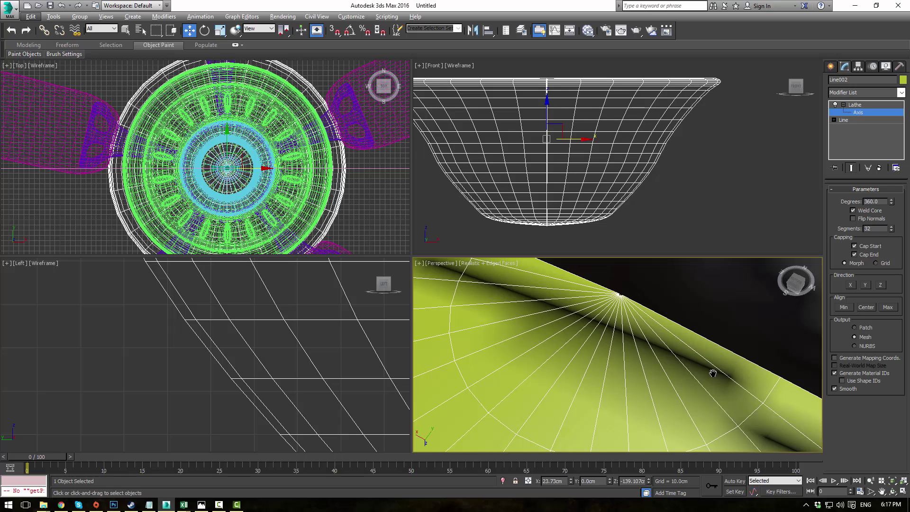
{"action": "middle_click_drag", "start_coordinate": [712, 373], "coordinate": [704, 309], "text": "alt"}
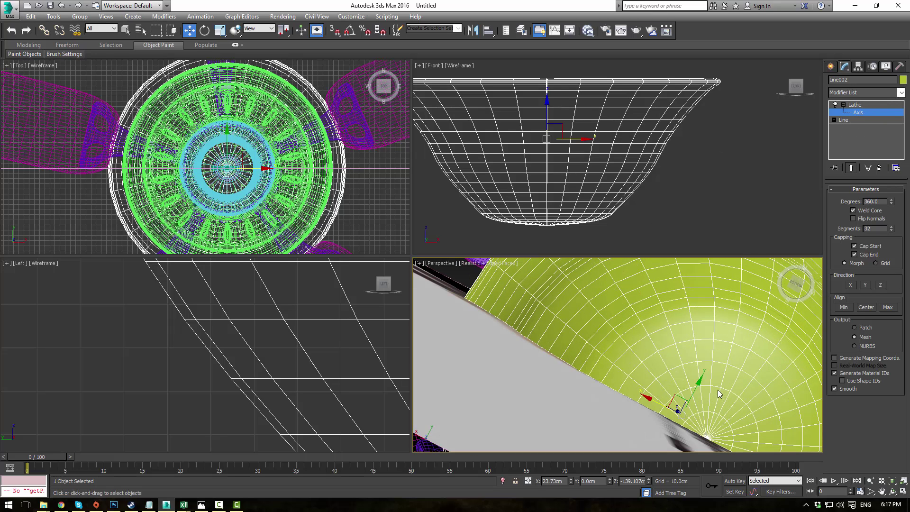
{"action": "middle_click_drag", "start_coordinate": [717, 389], "coordinate": [680, 350], "text": "alt"}
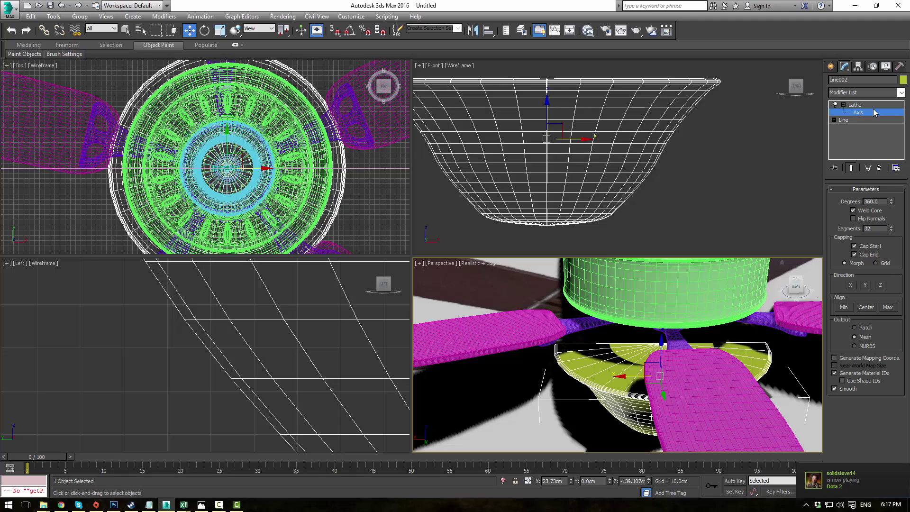
{"action": "left_click", "coordinate": [901, 92]}
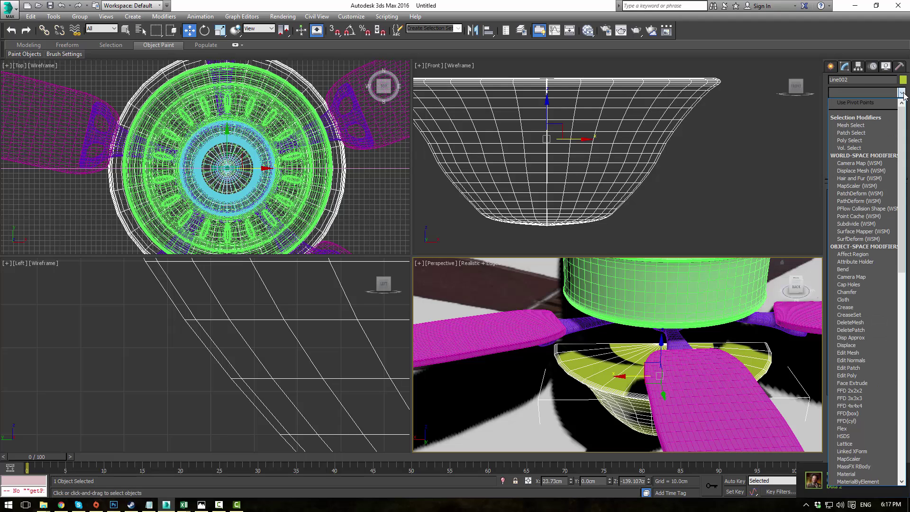
{"action": "left_click", "coordinate": [848, 352]}
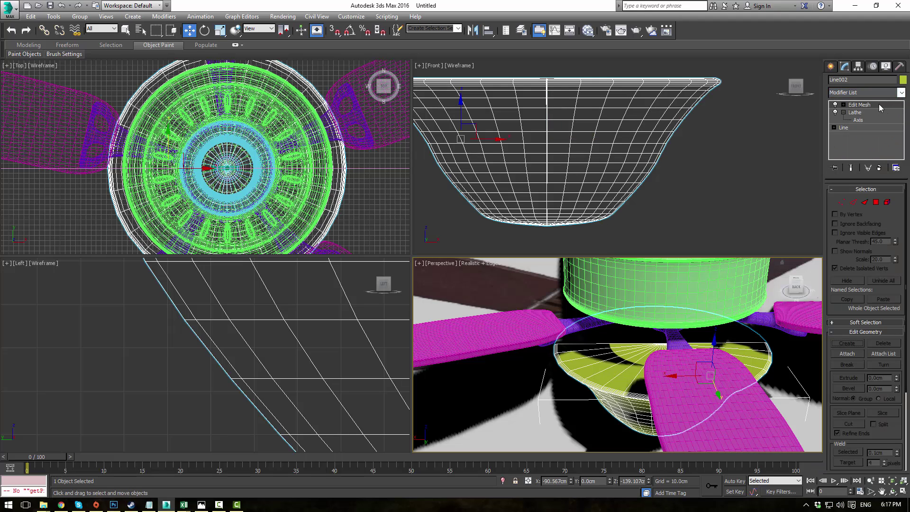
{"action": "right_click", "coordinate": [879, 107]}
{"action": "left_click", "coordinate": [877, 119]}
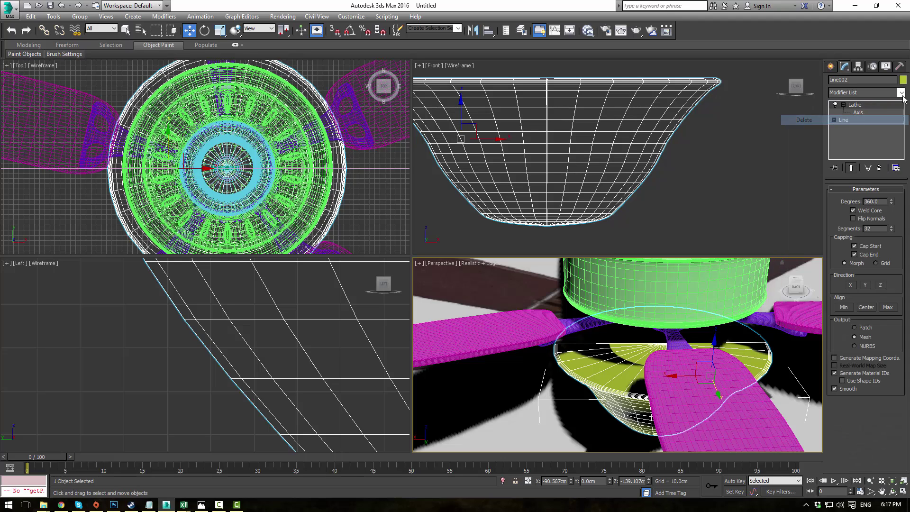
- Add an Edit Poly modifier above the bowl's Lathe and switch to polygon selection
{"action": "left_click", "coordinate": [900, 93]}
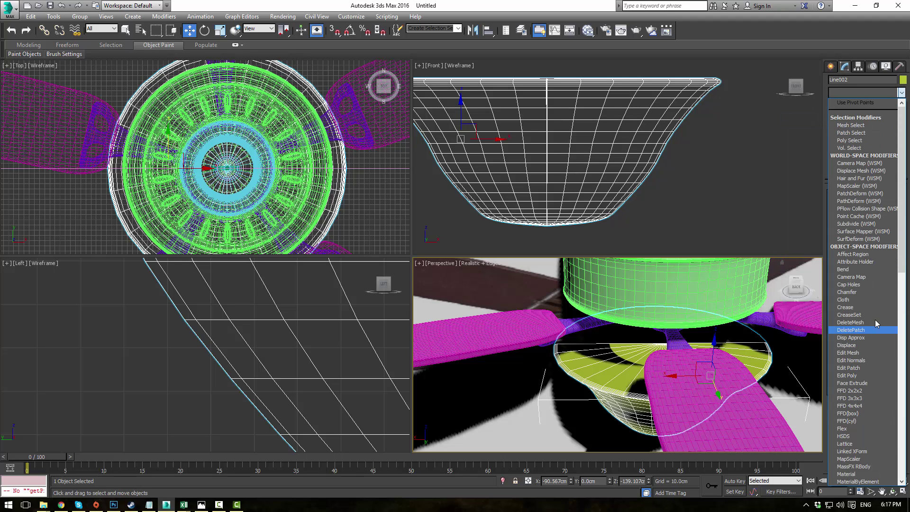
{"action": "scroll", "coordinate": [876, 332], "scroll_direction": "down", "scroll_amount": 10}
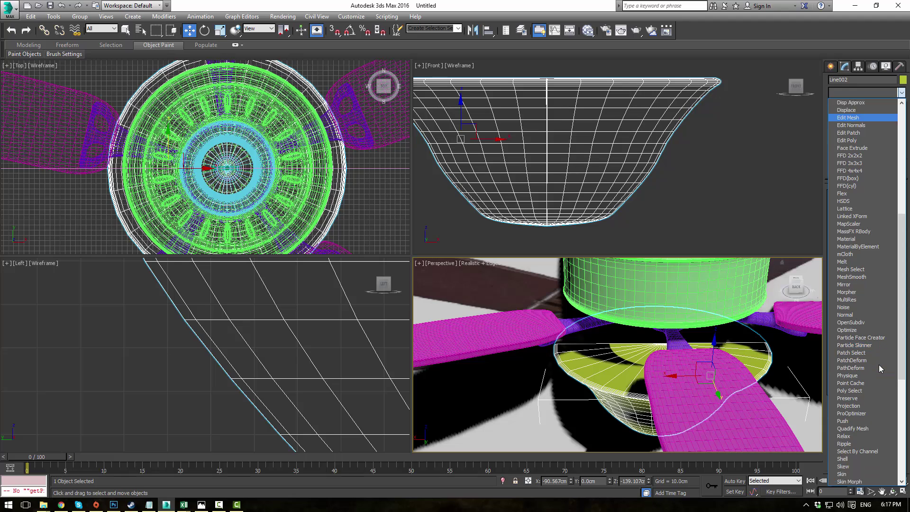
{"action": "left_click", "coordinate": [849, 141]}
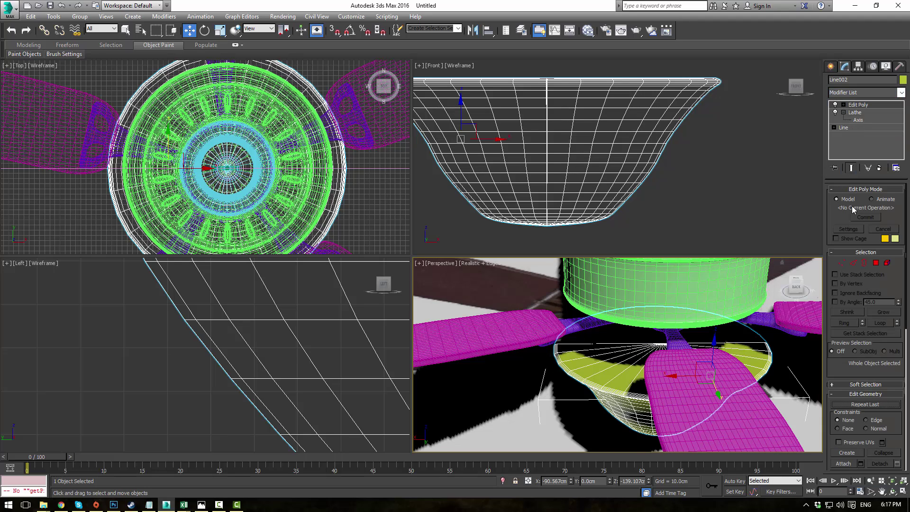
{"action": "left_click", "coordinate": [876, 262]}
{"action": "mouse_move", "coordinate": [687, 379]}
{"action": "middle_mouse_down", "text": "alt"}
{"action": "mouse_move", "coordinate": [679, 388]}
{"action": "mouse_move", "coordinate": [675, 374]}
{"action": "middle_mouse_up", "text": "alt"}
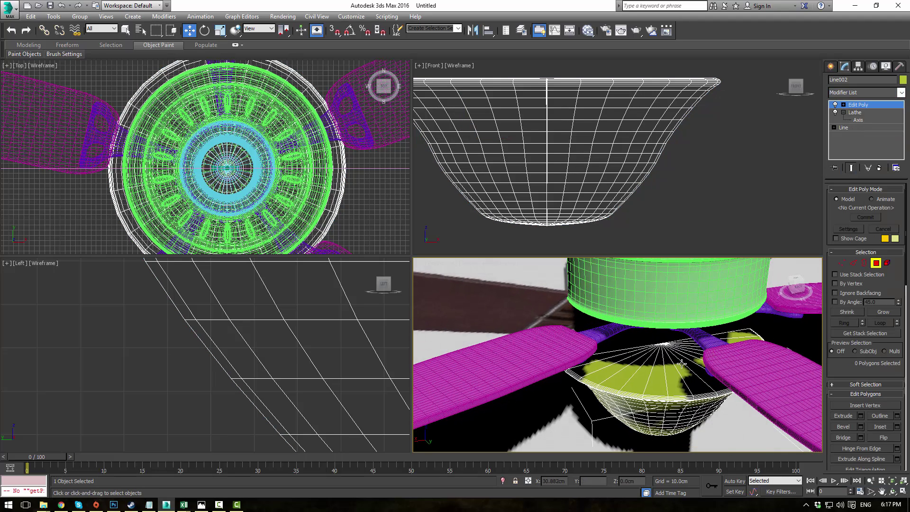
- Try to select the whole top cap by growing the selection from one cap polygon
{"action": "left_click", "coordinate": [673, 367]}
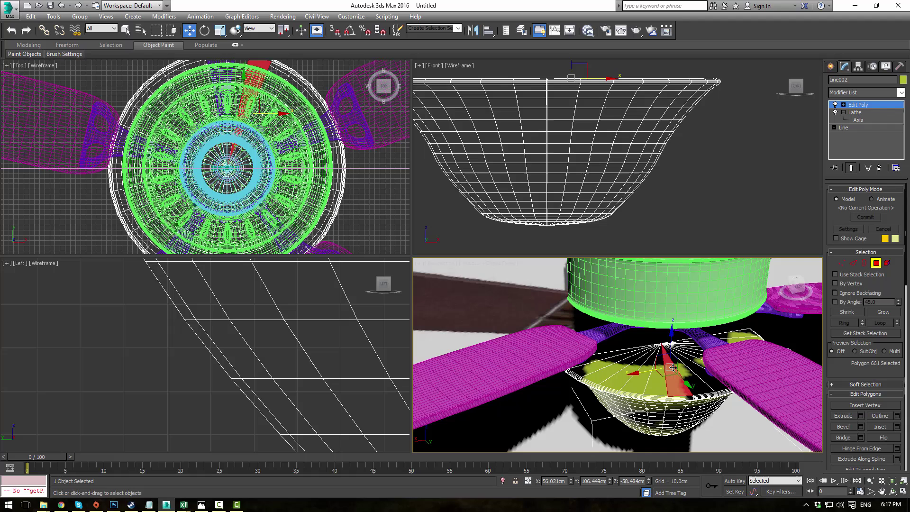
{"action": "left_click", "coordinate": [875, 312]}
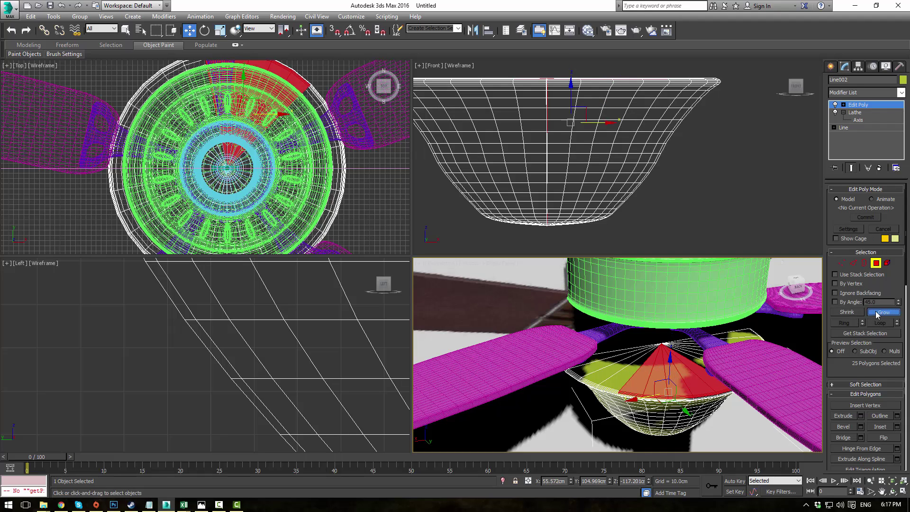
{"action": "left_click", "coordinate": [875, 312]}
{"action": "left_click", "coordinate": [875, 312]}
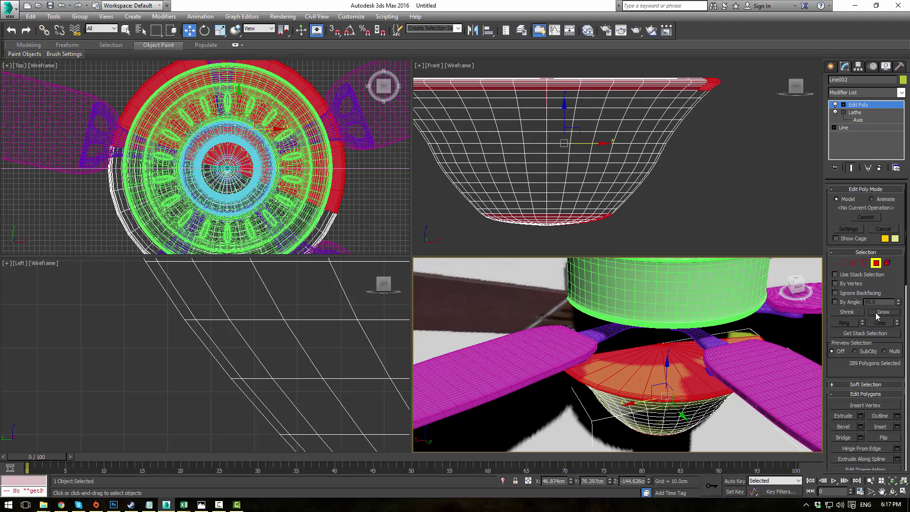
- Select one radial edge on the bowl's top cap, extend it to its ring, and convert the edges to a polygon selection
{"action": "left_click", "coordinate": [852, 262]}
{"action": "left_click", "coordinate": [646, 384]}
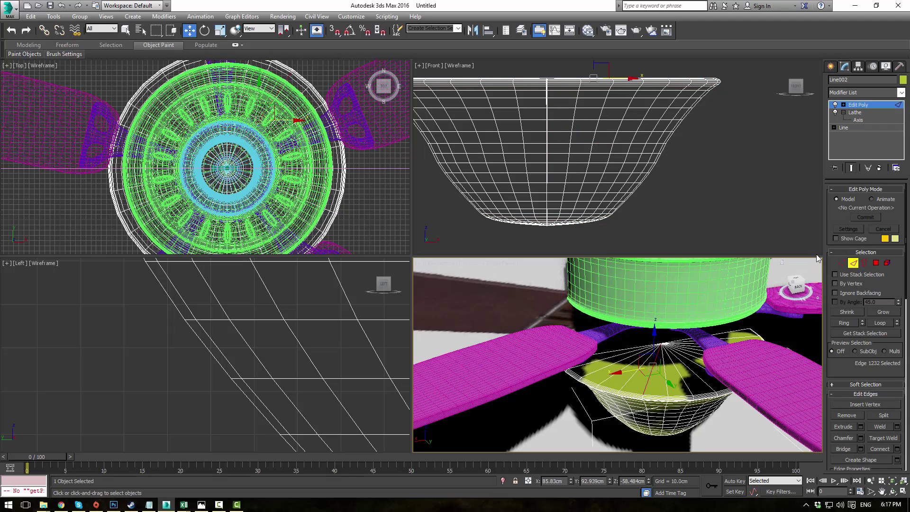
{"action": "left_click", "coordinate": [843, 326]}
{"action": "left_click", "coordinate": [876, 263], "text": "ctrl"}
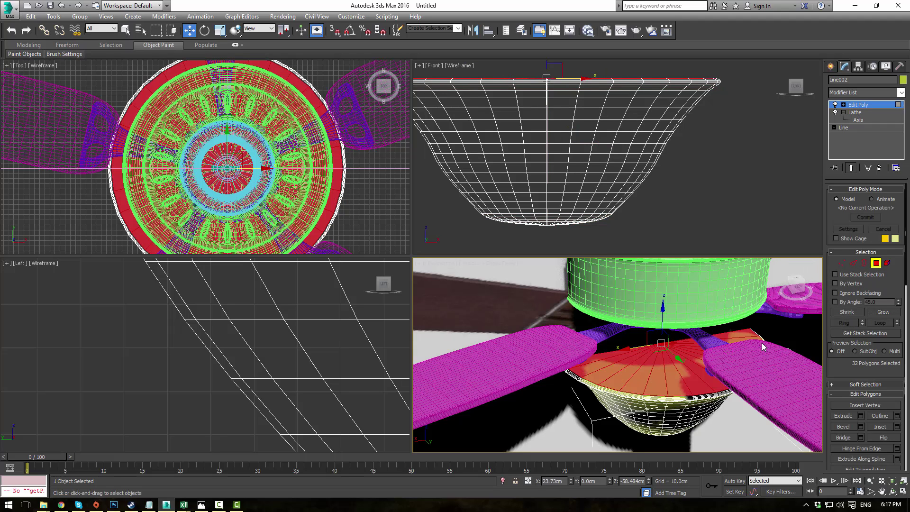
{"action": "middle_click_drag", "start_coordinate": [736, 346], "coordinate": [747, 336], "text": "alt"}
{"action": "scroll", "coordinate": [747, 336], "scroll_direction": "up", "scroll_amount": 2}
{"action": "scroll", "coordinate": [747, 336], "scroll_direction": "up", "scroll_amount": 4}
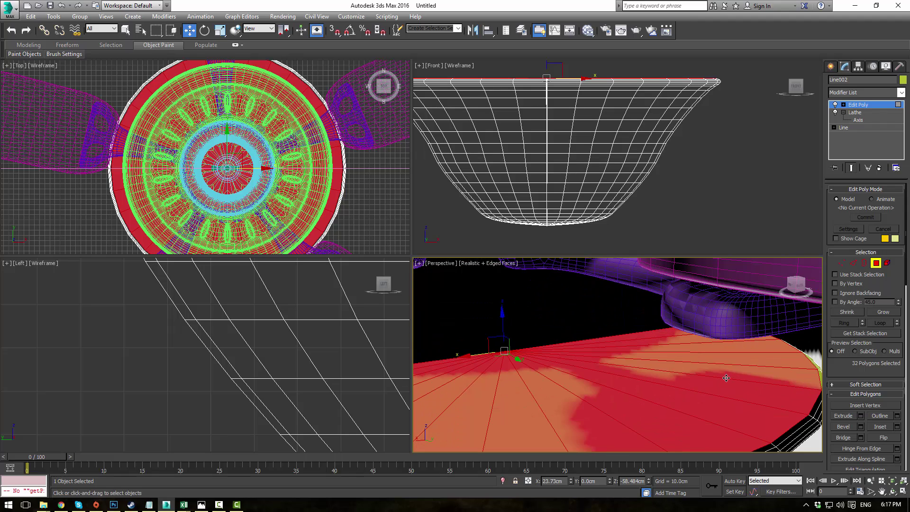
- Delete the bowl's top cap polygons and the leftover column of polygons at its center, leaving polygon selection mode
{"action": "key", "text": "Delete"}
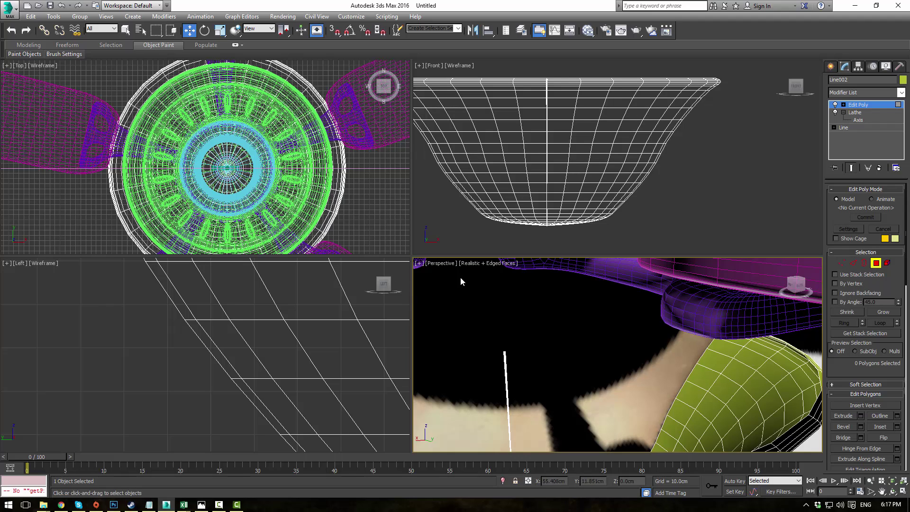
{"action": "key", "text": "q"}
{"action": "left_click_drag", "start_coordinate": [471, 319], "coordinate": [527, 387]}
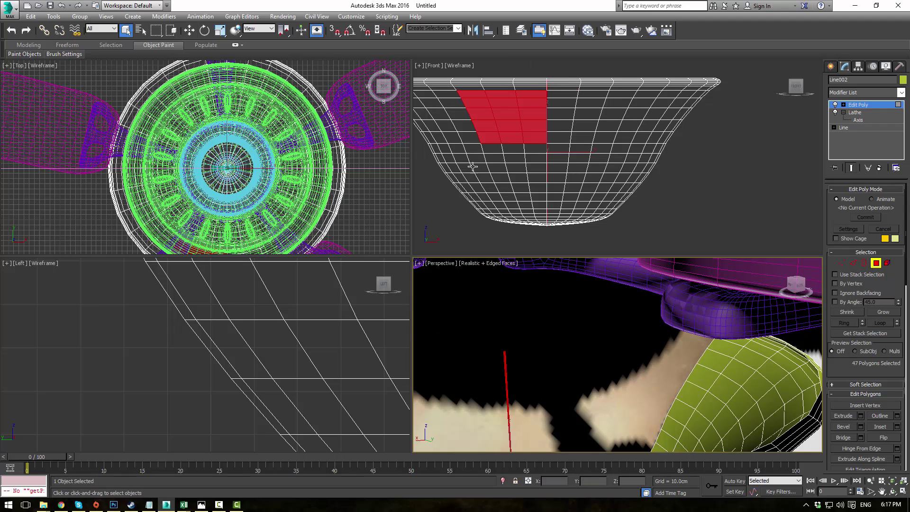
{"action": "scroll", "coordinate": [253, 152], "scroll_direction": "down", "scroll_amount": 2}
{"action": "middle_click_drag", "start_coordinate": [251, 150], "coordinate": [241, 107]}
{"action": "left_click_drag", "start_coordinate": [158, 174], "coordinate": [280, 249]}
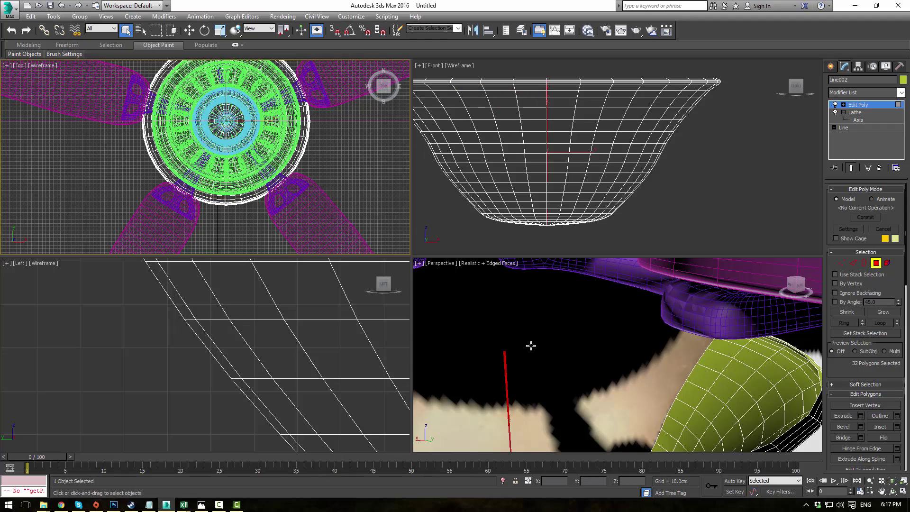
{"action": "middle_click_drag", "start_coordinate": [531, 346], "coordinate": [547, 272]}
{"action": "left_click", "coordinate": [566, 298]}
{"action": "middle_click_drag", "start_coordinate": [559, 337], "coordinate": [741, 405], "text": "alt"}
{"action": "left_click", "coordinate": [852, 106]}
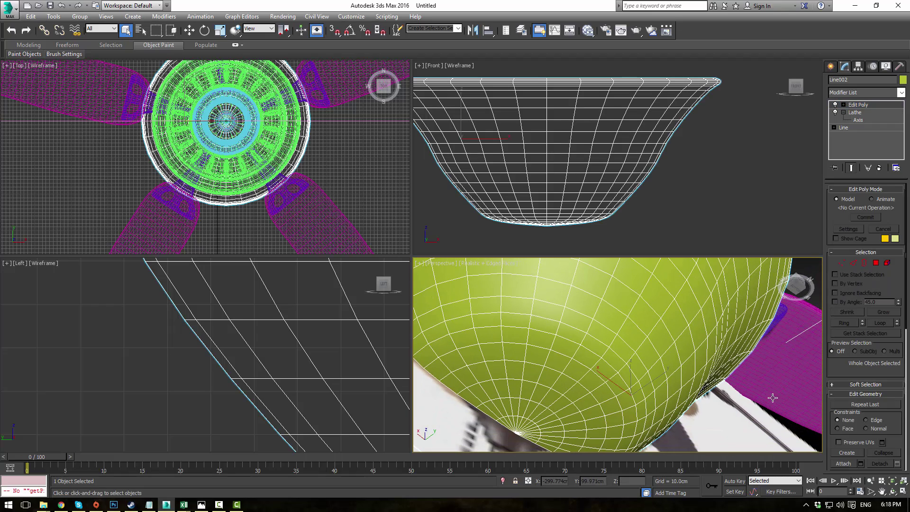
- Unfreeze the reference image plane and hide it
{"action": "left_click", "coordinate": [750, 411]}
{"action": "right_click", "coordinate": [742, 411]}
{"action": "left_click", "coordinate": [772, 310]}
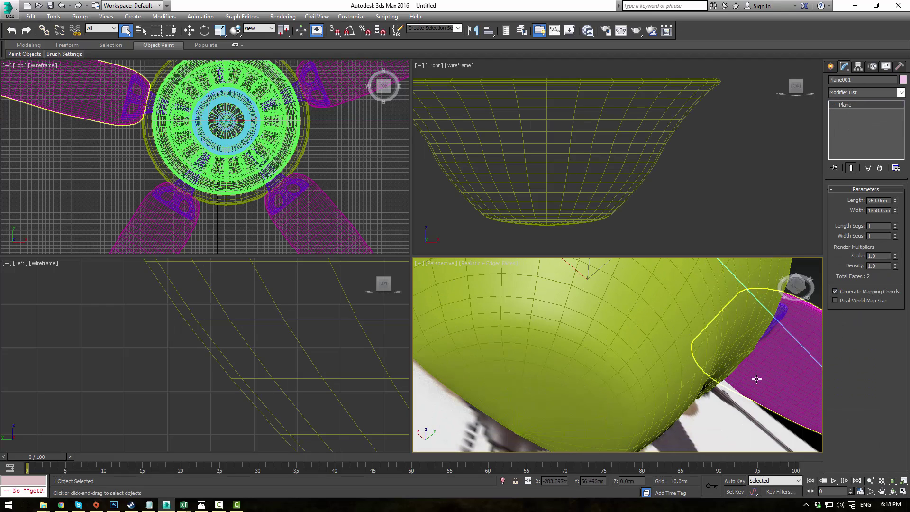
{"action": "right_click", "coordinate": [755, 376]}
{"action": "left_click", "coordinate": [763, 326]}
- Weld the overlapping vertices at the center of the bowl's bottom with a weld threshold of 8.036 cm
{"action": "key", "text": "alt+w"}
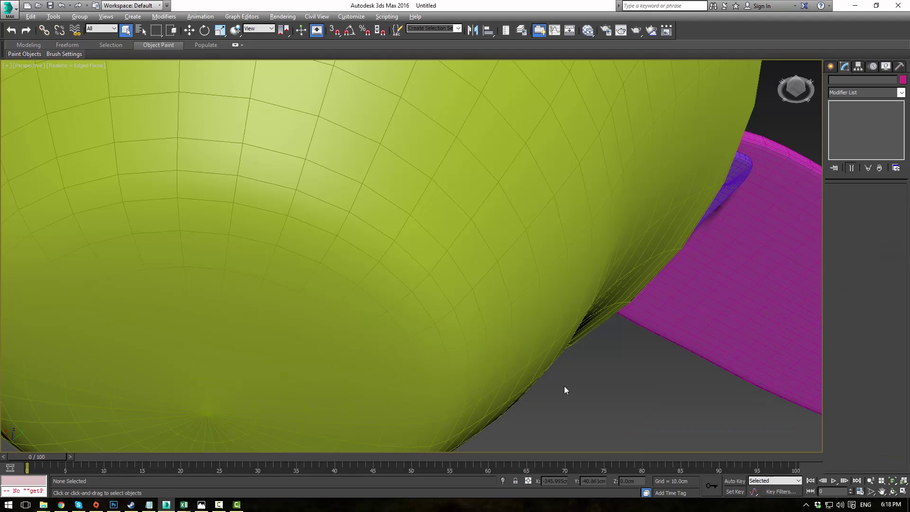
{"action": "middle_click_drag", "start_coordinate": [564, 388], "coordinate": [541, 237], "text": "alt"}
{"action": "left_click", "coordinate": [540, 237]}
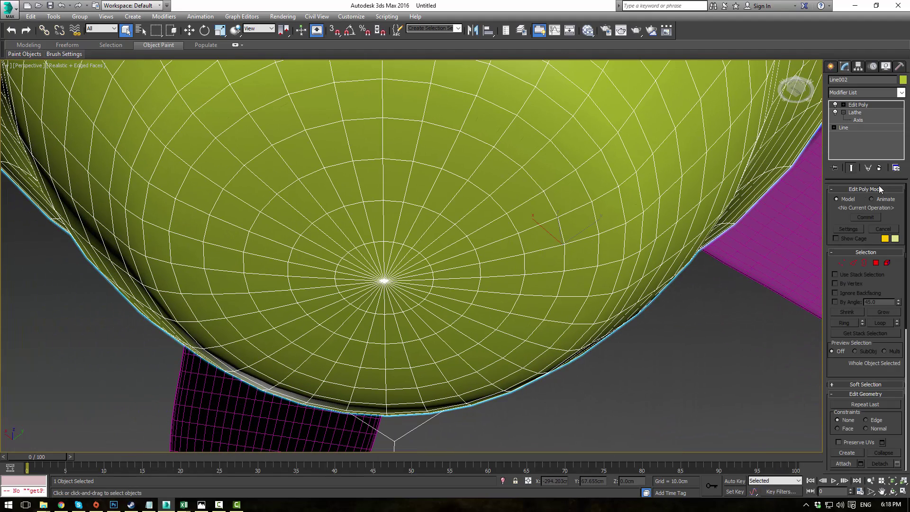
{"action": "left_click", "coordinate": [842, 262]}
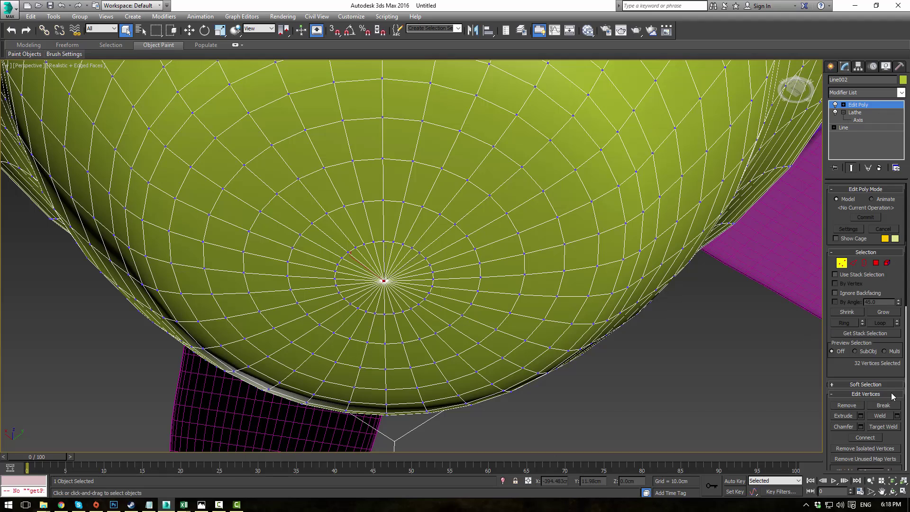
{"action": "left_click", "coordinate": [897, 416]}
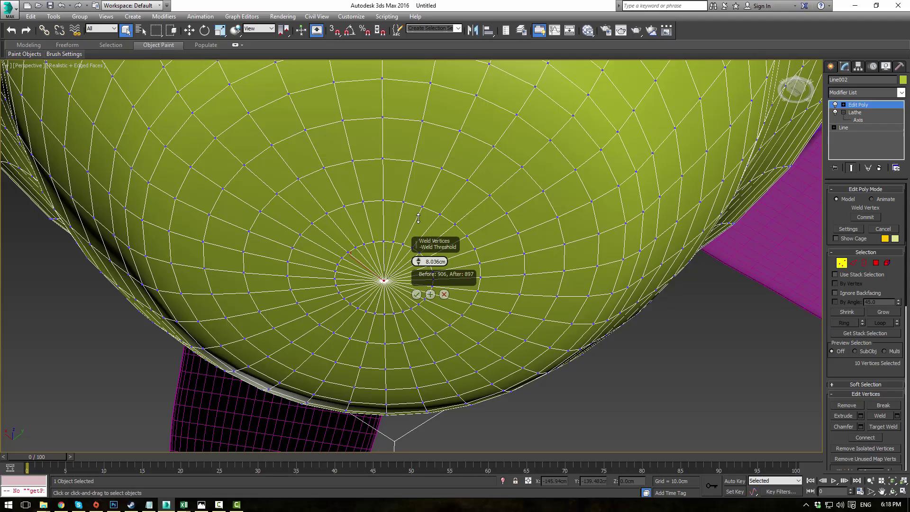
{"action": "left_click", "coordinate": [417, 295]}
- Select the open border along the bowl's inner rim and cap it
{"action": "scroll", "coordinate": [481, 173], "scroll_direction": "down", "scroll_amount": 5}
{"action": "middle_click_drag", "start_coordinate": [482, 172], "coordinate": [475, 244], "text": "alt"}
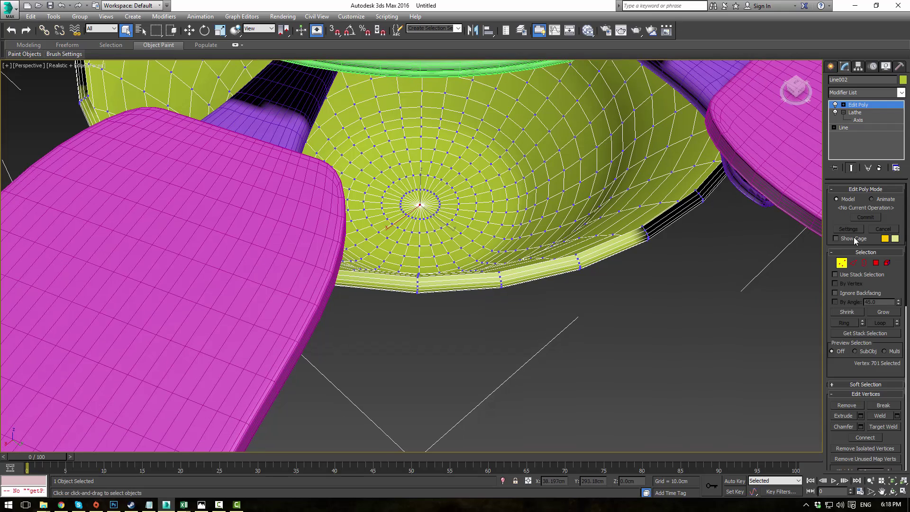
{"action": "left_click", "coordinate": [864, 263]}
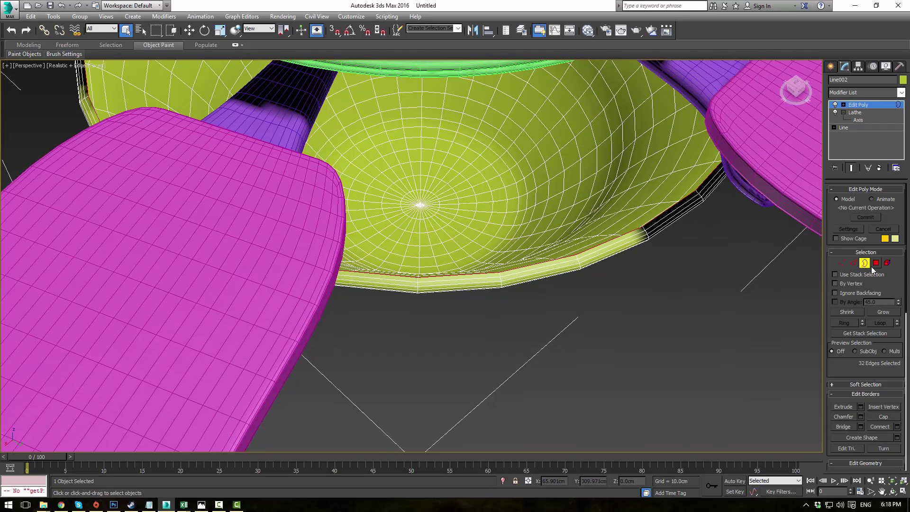
{"action": "left_click", "coordinate": [894, 419]}
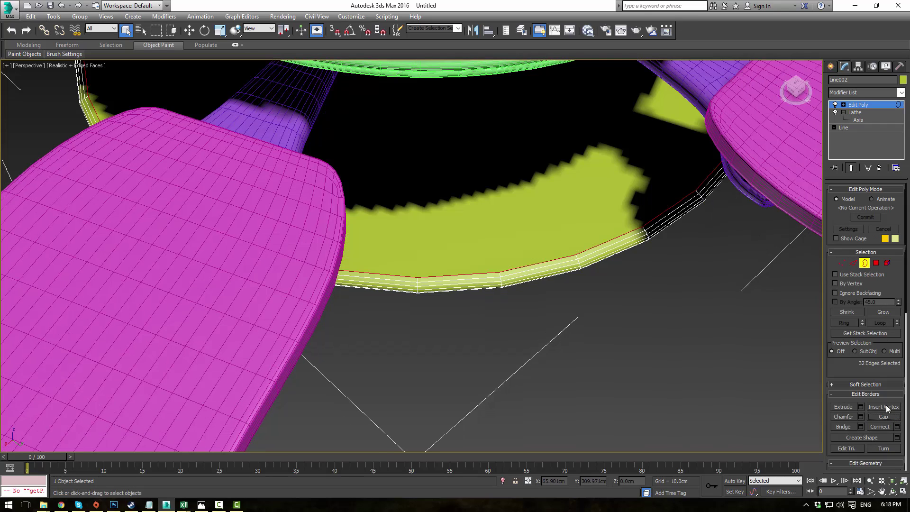
- Select the new cap polygon and bevel it down into the bowl, narrowing it to follow the inner wall
{"action": "left_click", "coordinate": [875, 263]}
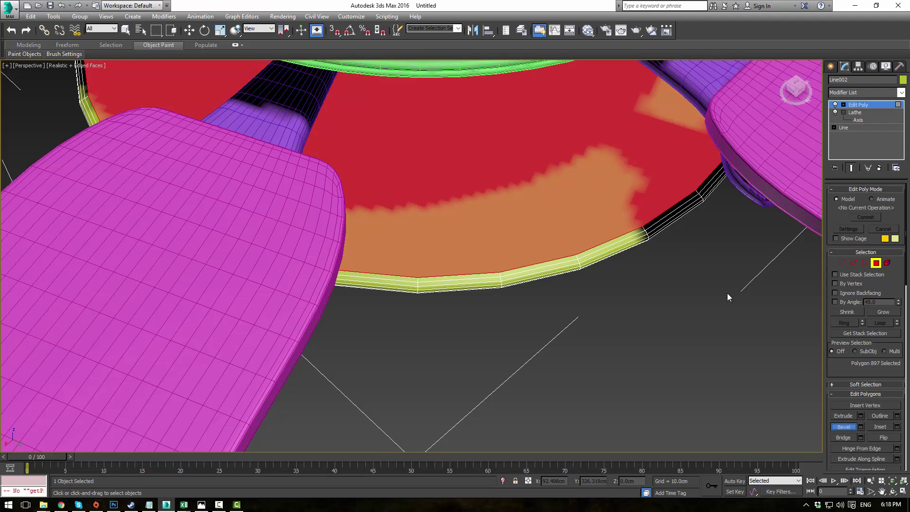
{"action": "middle_click_drag", "start_coordinate": [727, 293], "coordinate": [595, 270]}
{"action": "key", "text": "alt+w"}
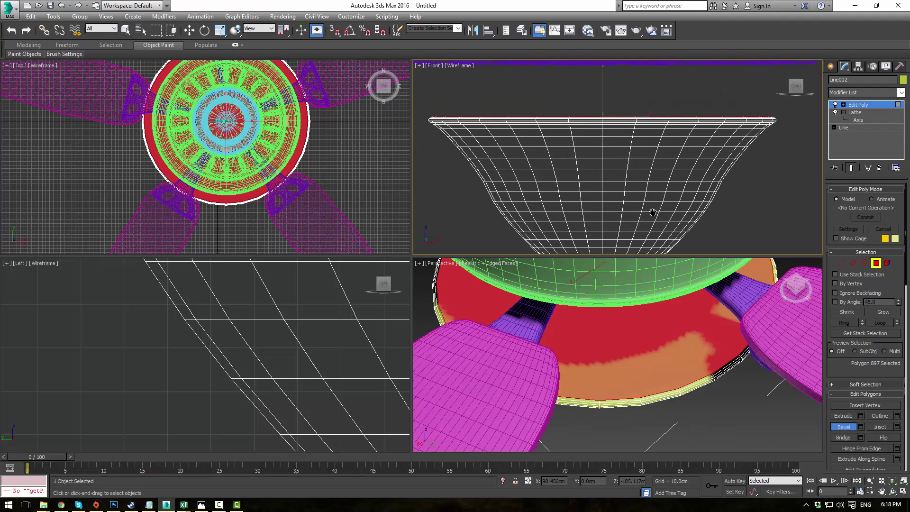
{"action": "middle_click_drag", "start_coordinate": [662, 365], "coordinate": [648, 319], "text": "alt"}
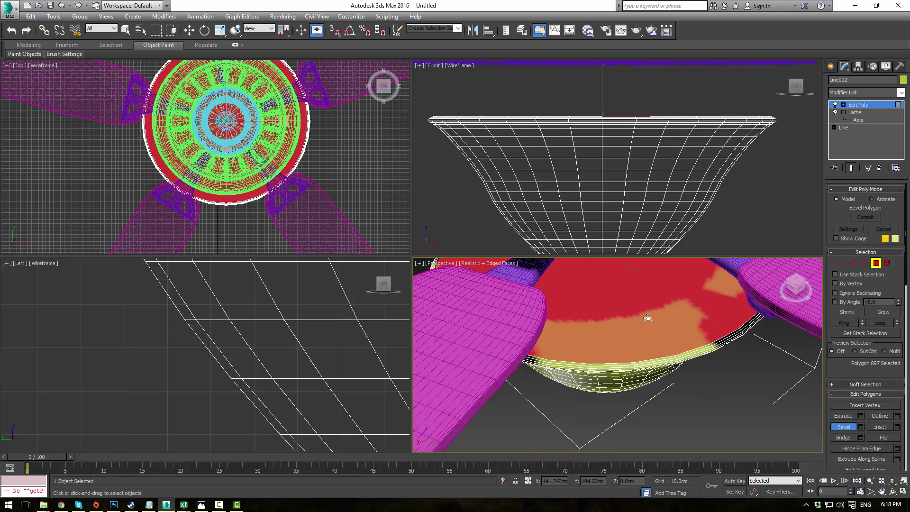
{"action": "left_click_drag", "start_coordinate": [649, 316], "coordinate": [640, 423]}
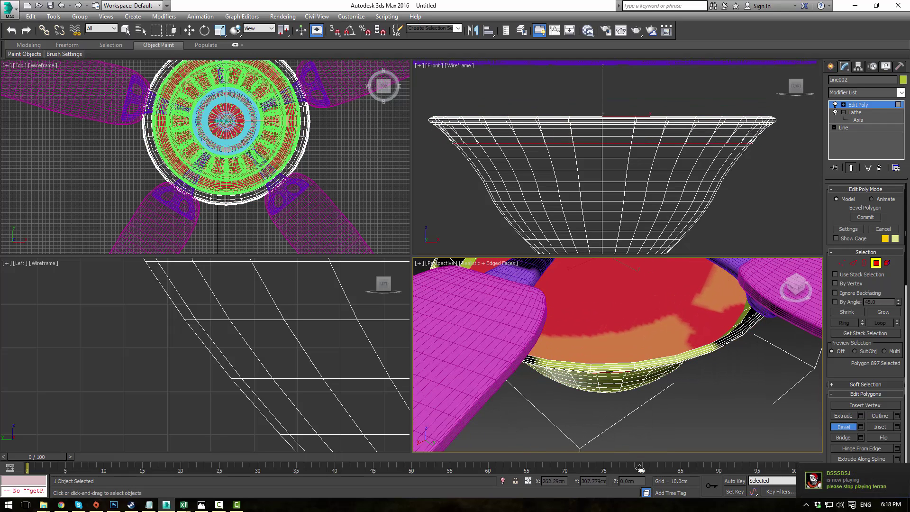
{"action": "left_click", "coordinate": [640, 493]}
- Bevel the cap polygon a second time, sinking it deeper into the bowl along the inner wall
{"action": "left_click_drag", "start_coordinate": [636, 317], "coordinate": [640, 441]}
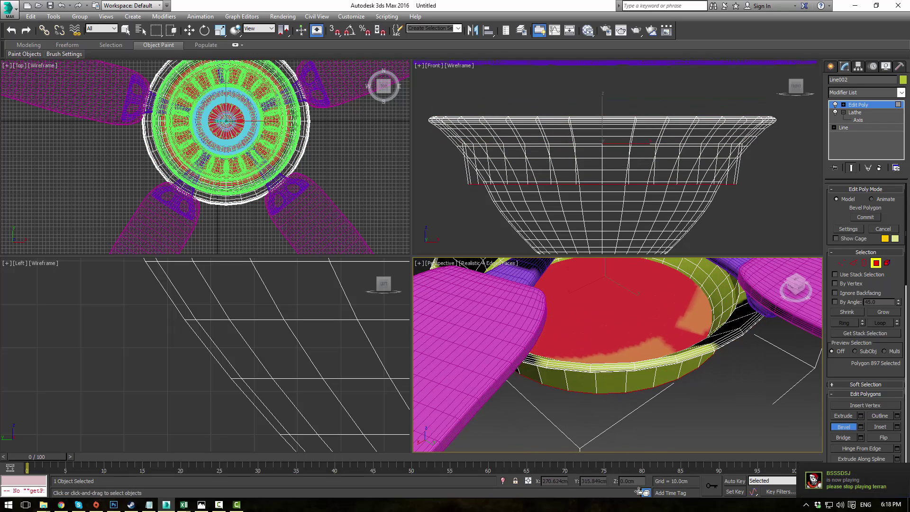
{"action": "right_click", "coordinate": [678, 403]}
{"action": "middle_click_drag", "start_coordinate": [677, 403], "coordinate": [661, 307], "text": "alt"}
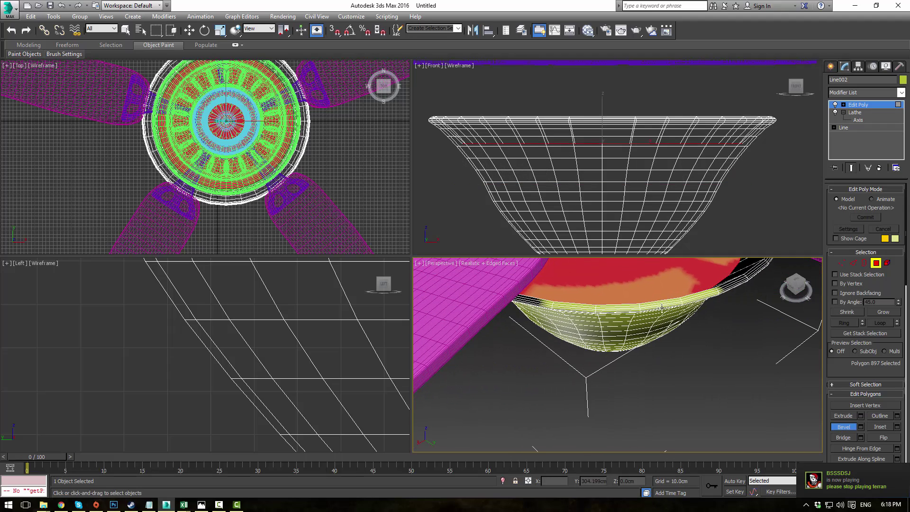
{"action": "left_click_drag", "start_coordinate": [644, 280], "coordinate": [634, 402]}
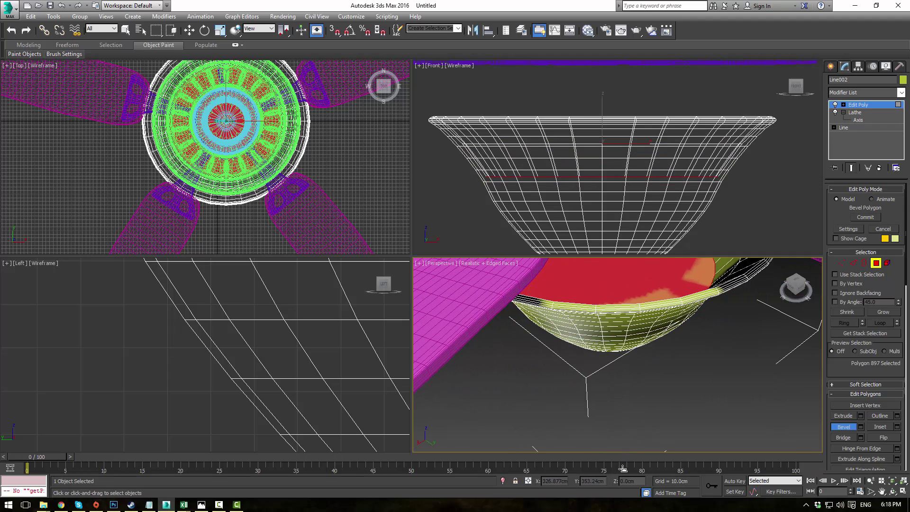
{"action": "left_click", "coordinate": [624, 469]}
{"action": "middle_click_drag", "start_coordinate": [647, 413], "coordinate": [609, 300], "text": "alt"}
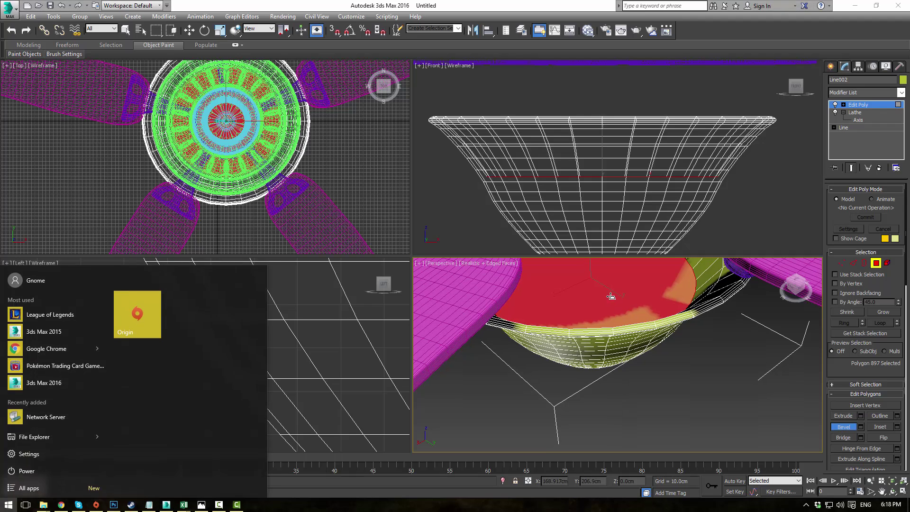
{"action": "left_click_drag", "start_coordinate": [609, 298], "coordinate": [572, 397]}
{"action": "right_click", "coordinate": [572, 397]}
- Extrude the selected floor polygon of the bowl downward and scale it inward to follow the bowl's wall
{"action": "left_click", "coordinate": [844, 416]}
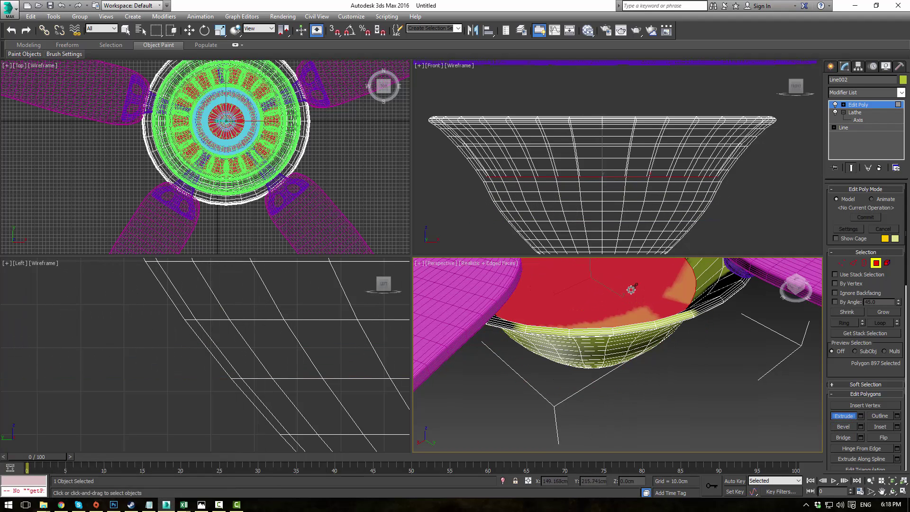
{"action": "left_click_drag", "start_coordinate": [630, 291], "coordinate": [653, 381]}
{"action": "key", "text": "r"}
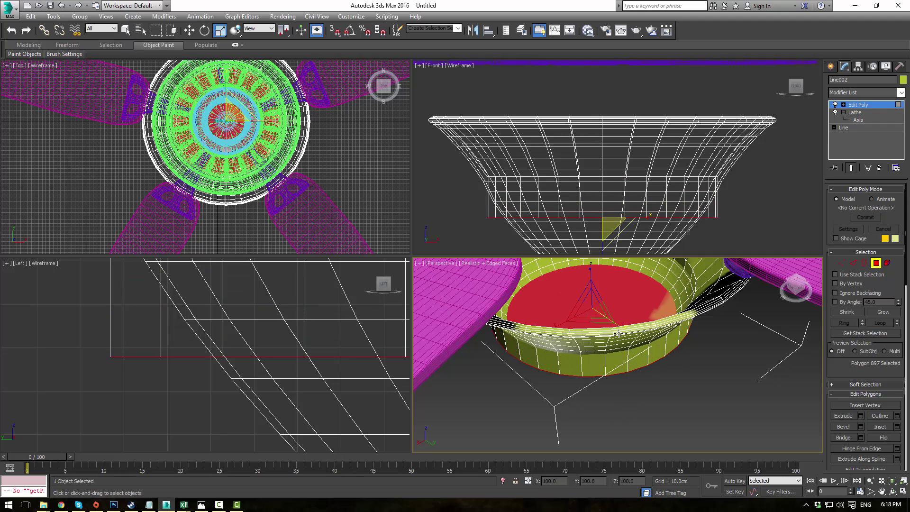
{"action": "left_click_drag", "start_coordinate": [590, 307], "coordinate": [612, 386]}
- Extrude the bowl's floor polygon farther down and scale it to 60% so it stays inside the wall
{"action": "left_click", "coordinate": [841, 415]}
{"action": "middle_click_drag", "start_coordinate": [674, 392], "coordinate": [681, 393]}
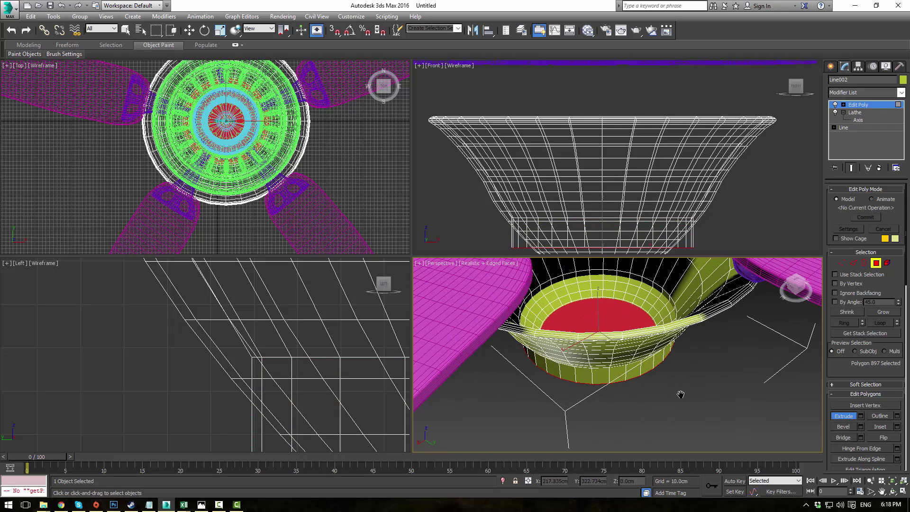
{"action": "key", "text": "r"}
{"action": "left_click_drag", "start_coordinate": [598, 327], "coordinate": [604, 359]}
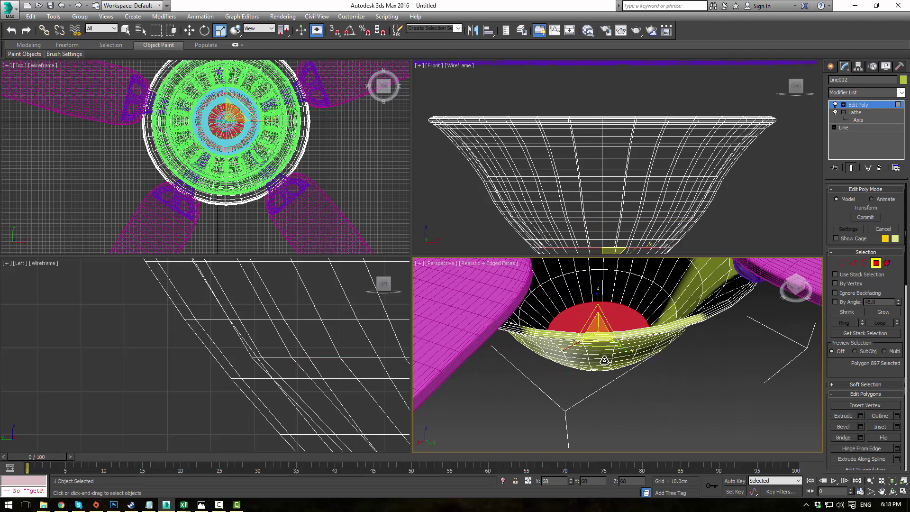
- Extrude the floor polygon once more toward the bowl's base, scale it to fit, and finish by deselecting the bowl
{"action": "middle_click_drag", "start_coordinate": [617, 202], "coordinate": [623, 142]}
{"action": "middle_click", "coordinate": [630, 334]}
{"action": "middle_click_drag", "start_coordinate": [629, 334], "coordinate": [637, 336]}
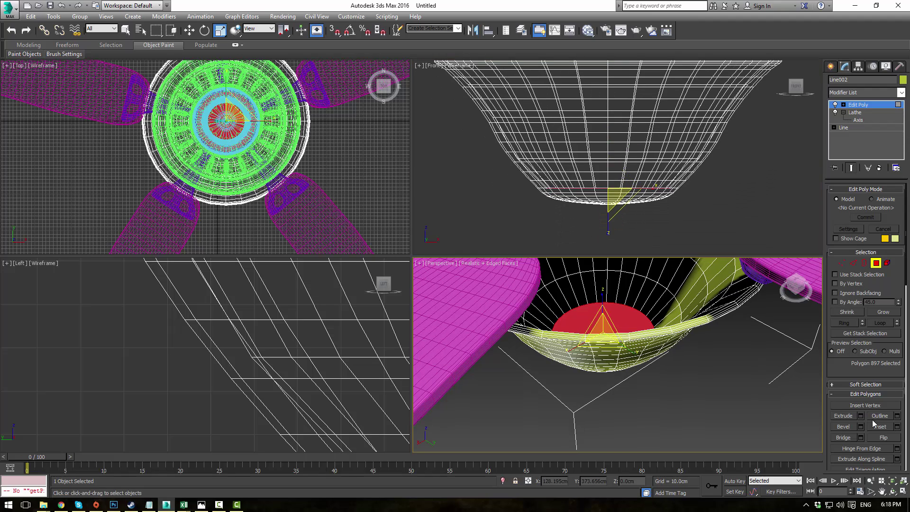
{"action": "left_click", "coordinate": [847, 416]}
{"action": "left_click_drag", "start_coordinate": [599, 326], "coordinate": [606, 370]}
{"action": "key", "text": "r"}
{"action": "left_click", "coordinate": [860, 106]}
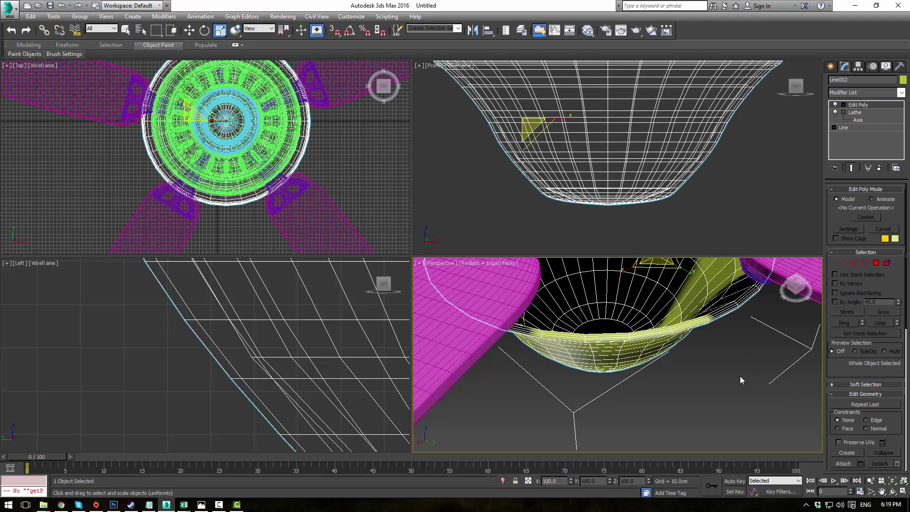
{"action": "left_click", "coordinate": [725, 379]}
{"action": "scroll", "coordinate": [700, 348], "scroll_direction": "down", "scroll_amount": 4}
{"action": "middle_click_drag", "start_coordinate": [700, 349], "coordinate": [742, 299], "text": "alt"}
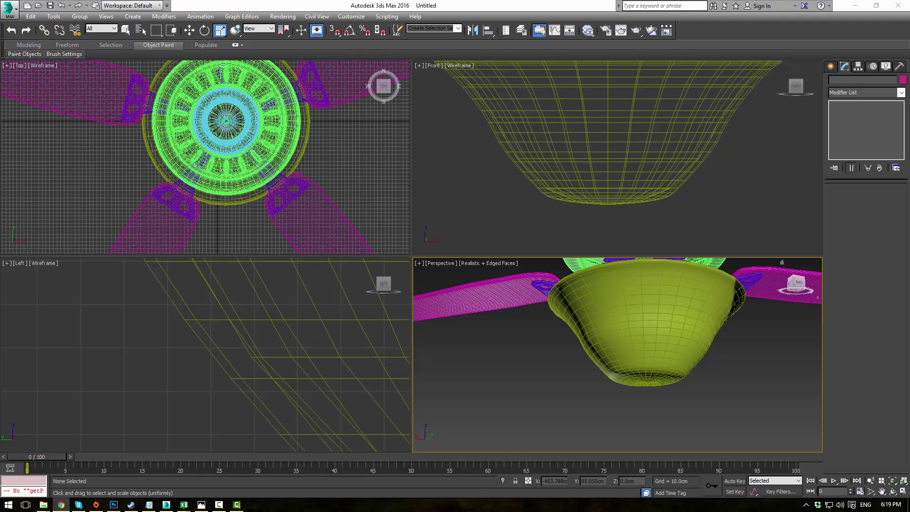
- Bring up the standard primitives for creating geometry
{"action": "left_click", "coordinate": [830, 67]}
{"action": "left_click", "coordinate": [844, 81]}
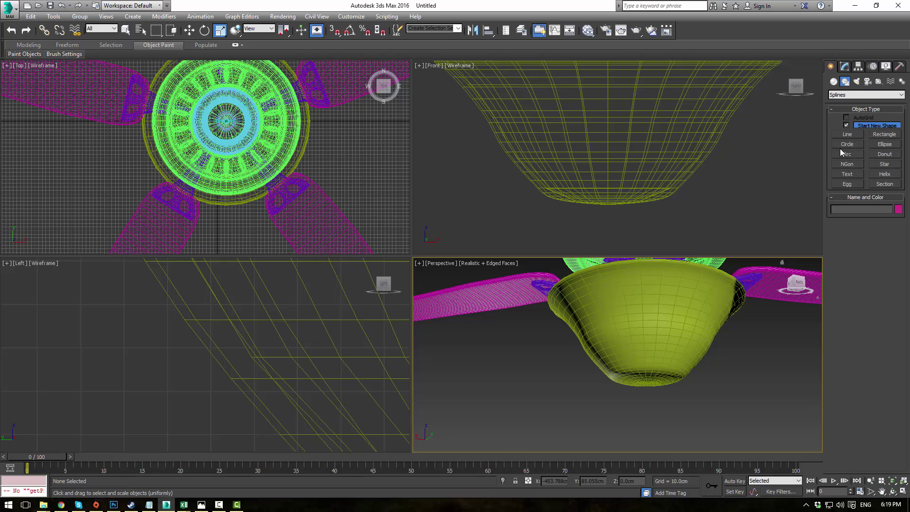
{"action": "left_click", "coordinate": [835, 82]}
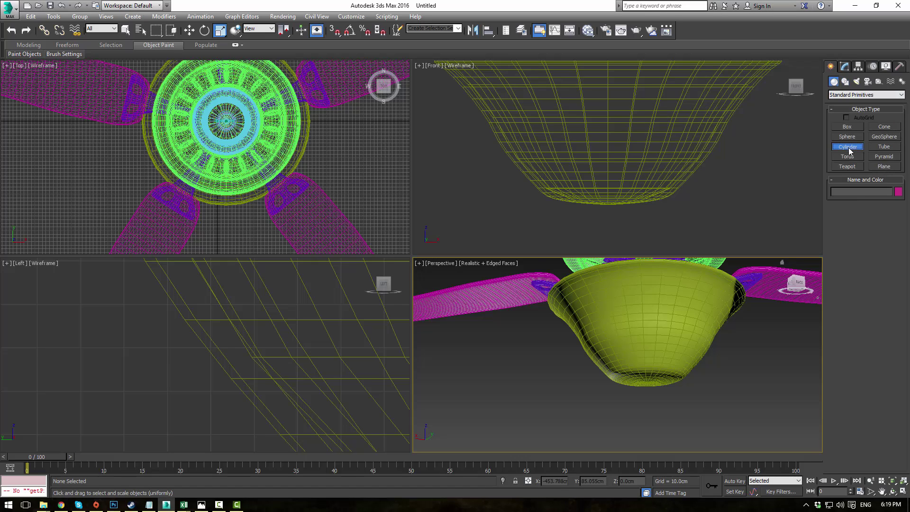
{"action": "left_click", "coordinate": [848, 147]}
{"action": "key", "text": "r"}
- Unhide all objects to bring back the fan reference image and display the Front view shaded
{"action": "middle_click_drag", "start_coordinate": [553, 160], "coordinate": [540, 103]}
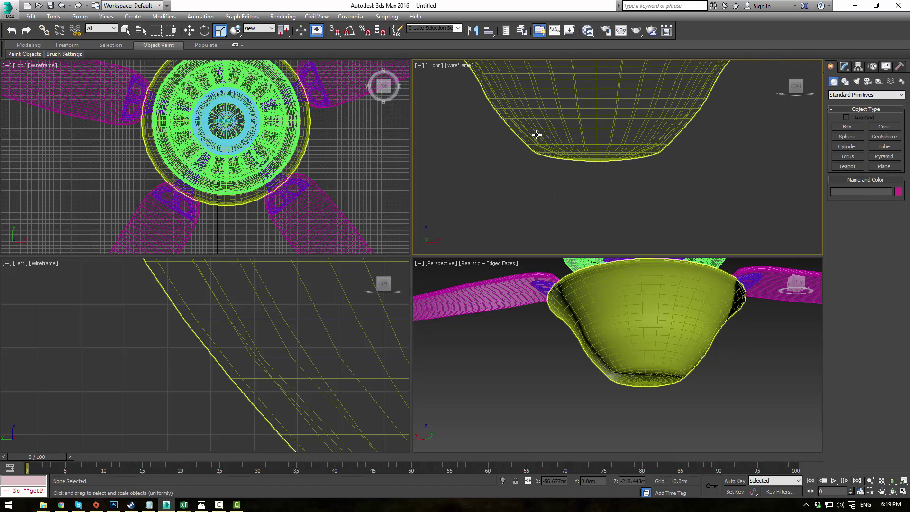
{"action": "right_click", "coordinate": [536, 135]}
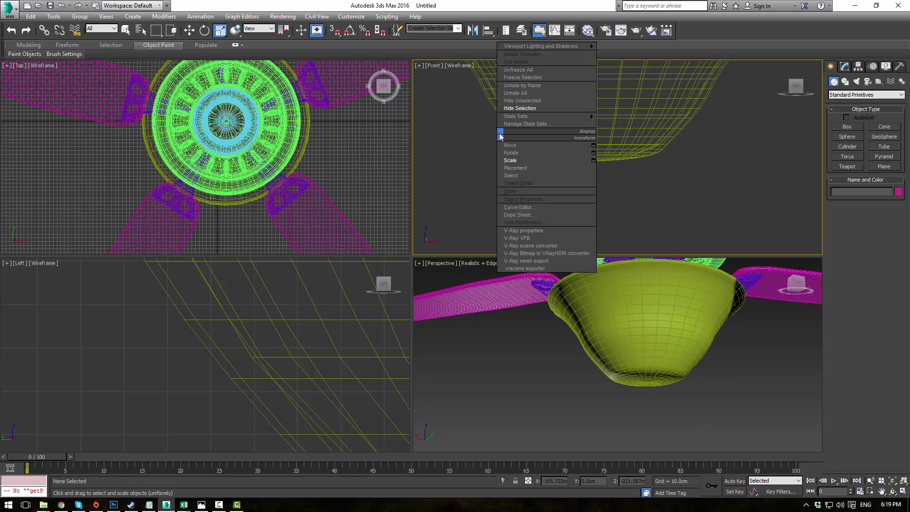
{"action": "left_click", "coordinate": [515, 92]}
{"action": "middle_click_drag", "start_coordinate": [611, 191], "coordinate": [600, 202]}
{"action": "key", "text": "F3"}
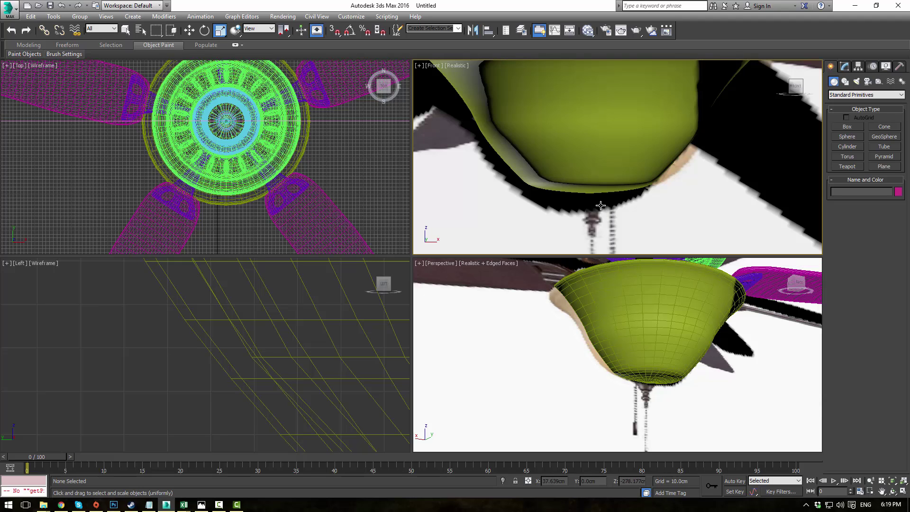
- Hide the bowl to expose the finial at the bottom of the lamp in the reference image
{"action": "scroll", "coordinate": [628, 225], "scroll_direction": "up", "scroll_amount": 3}
{"action": "left_click", "coordinate": [544, 133]}
{"action": "right_click", "coordinate": [544, 115]}
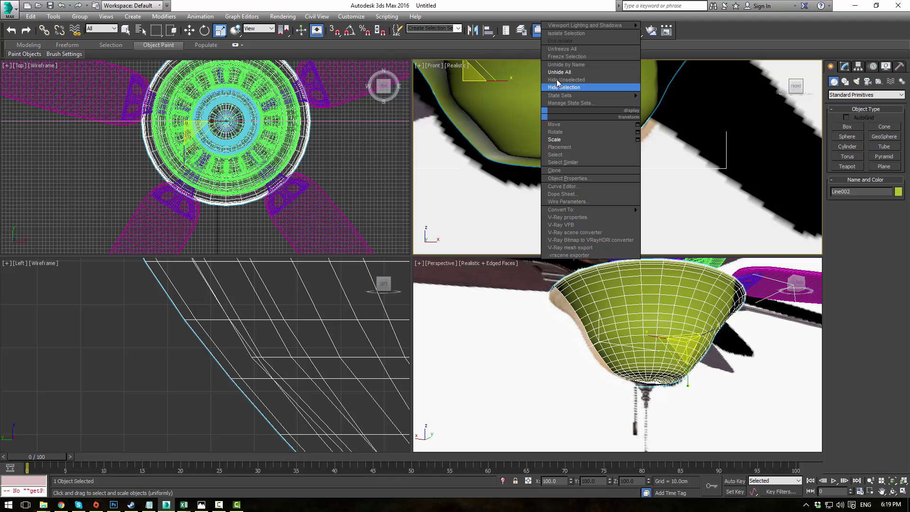
{"action": "left_click", "coordinate": [564, 87]}
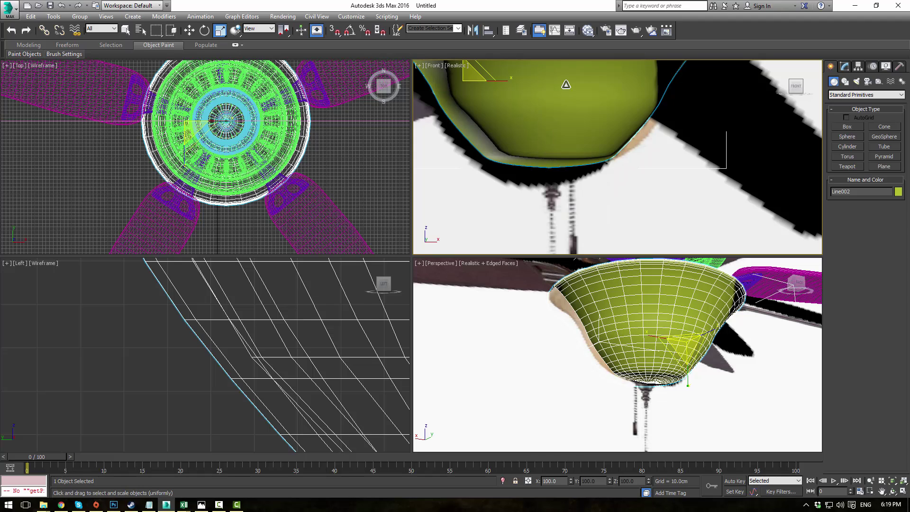
{"action": "scroll", "coordinate": [578, 181], "scroll_direction": "up", "scroll_amount": 3}
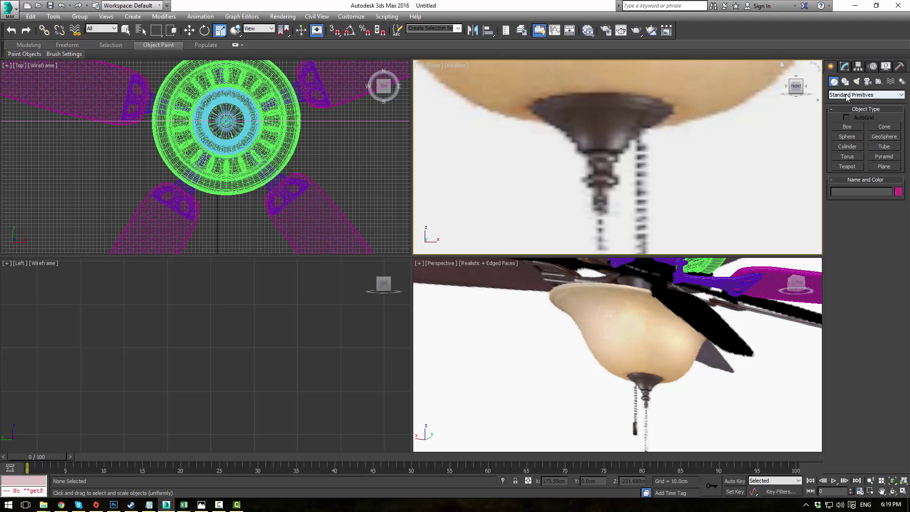
- Create a cylinder centred on the fan hub in the Top view, about 23.7 cm in radius and 9.8 cm high
{"action": "left_click", "coordinate": [846, 146]}
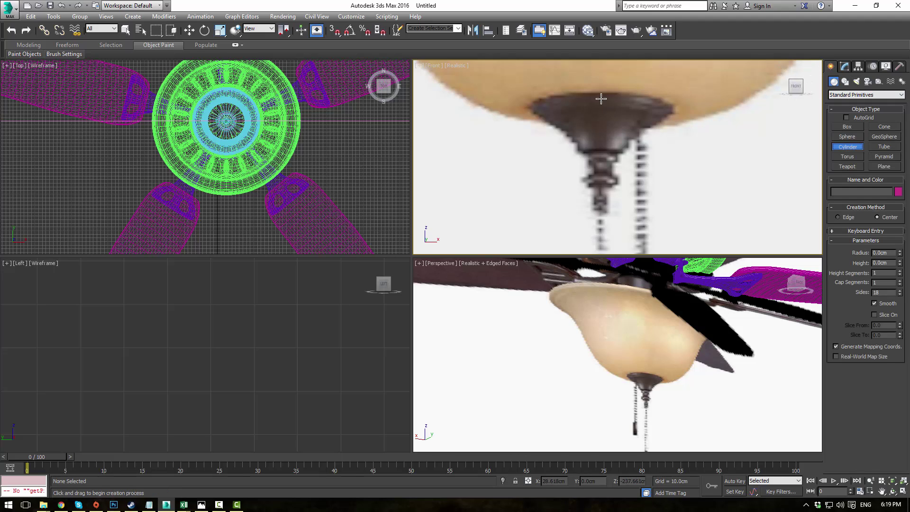
{"action": "left_click_drag", "start_coordinate": [599, 93], "coordinate": [615, 113]}
{"action": "right_click", "coordinate": [618, 117]}
{"action": "scroll", "coordinate": [277, 135], "scroll_direction": "up", "scroll_amount": 8}
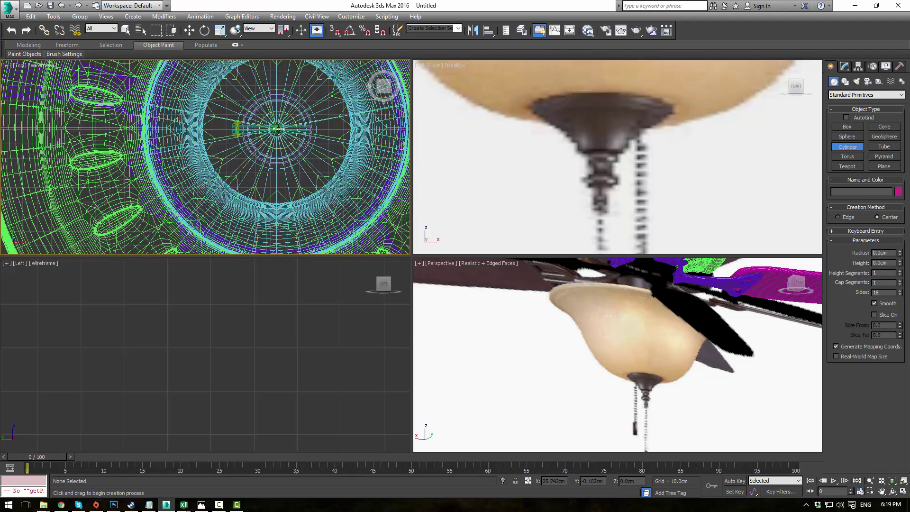
{"action": "left_click_drag", "start_coordinate": [277, 129], "coordinate": [283, 159]}
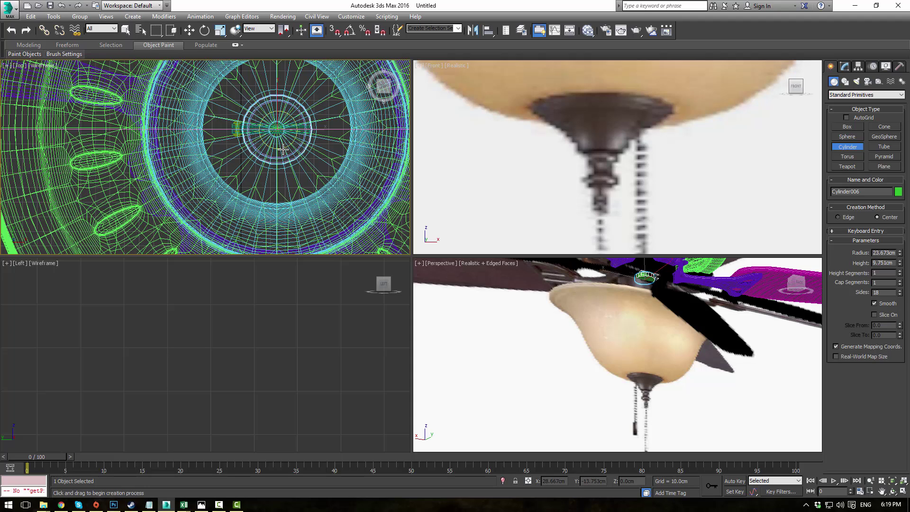
- Move the cylinder straight down in the Front view onto the finial's wide cap in the reference image
{"action": "scroll", "coordinate": [575, 172], "scroll_direction": "down", "scroll_amount": 5}
{"action": "key", "text": "w"}
{"action": "scroll", "coordinate": [564, 158], "scroll_direction": "down", "scroll_amount": 6}
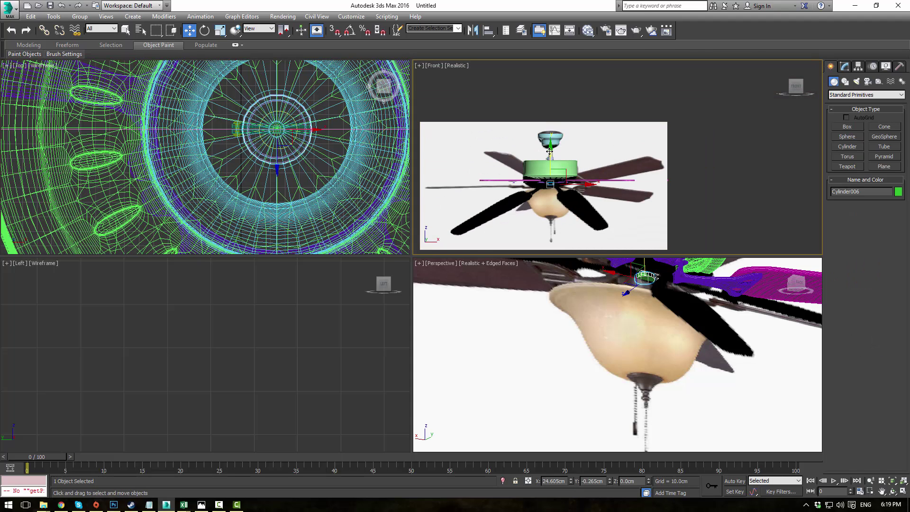
{"action": "left_click_drag", "start_coordinate": [549, 151], "coordinate": [549, 215]}
{"action": "scroll", "coordinate": [555, 151], "scroll_direction": "up", "scroll_amount": 10}
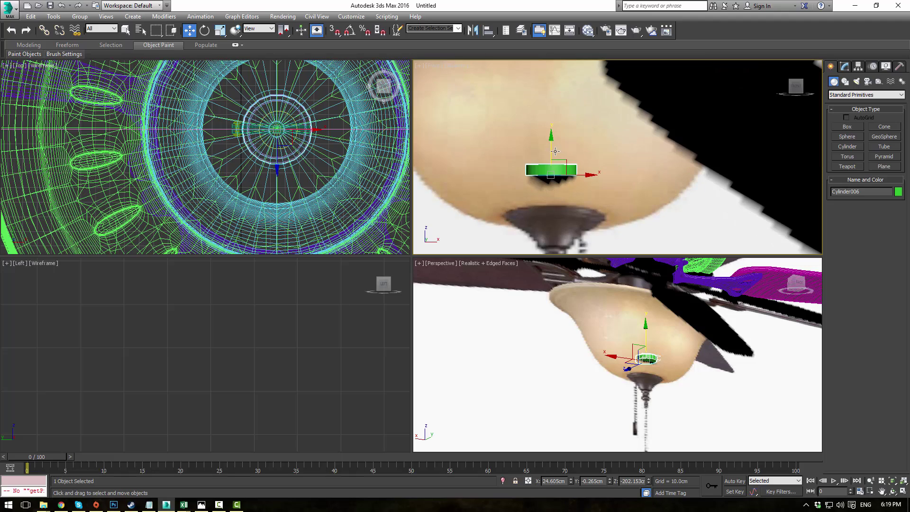
{"action": "left_click_drag", "start_coordinate": [552, 157], "coordinate": [556, 196]}
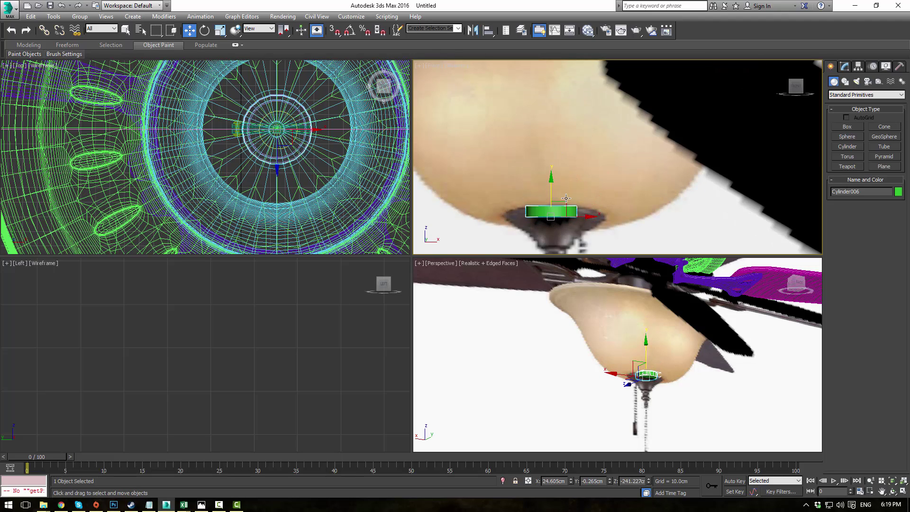
- Set the cylinder's radius to about 49.5 cm and height to about 1.3 cm, and raise it to the cap's upper edge
{"action": "left_click", "coordinate": [845, 68]}
{"action": "left_click_drag", "start_coordinate": [900, 204], "coordinate": [895, 250]}
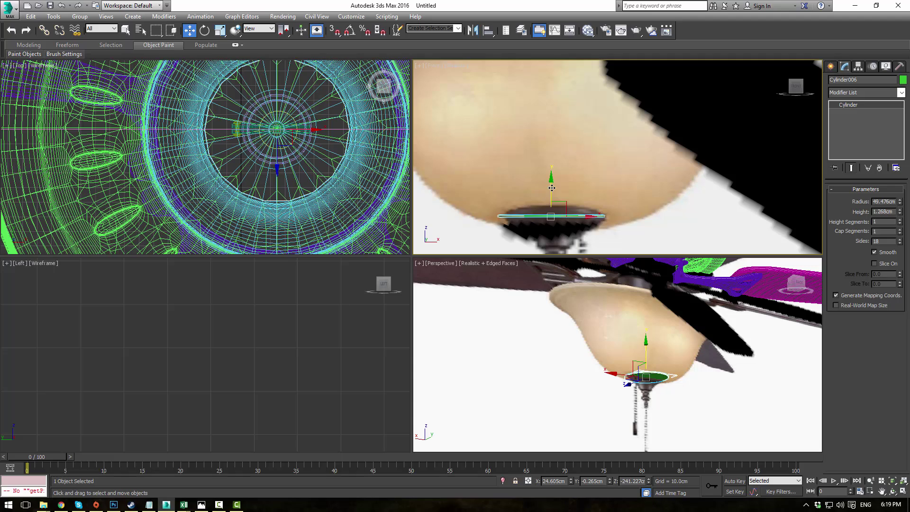
{"action": "left_click_drag", "start_coordinate": [552, 188], "coordinate": [573, 184]}
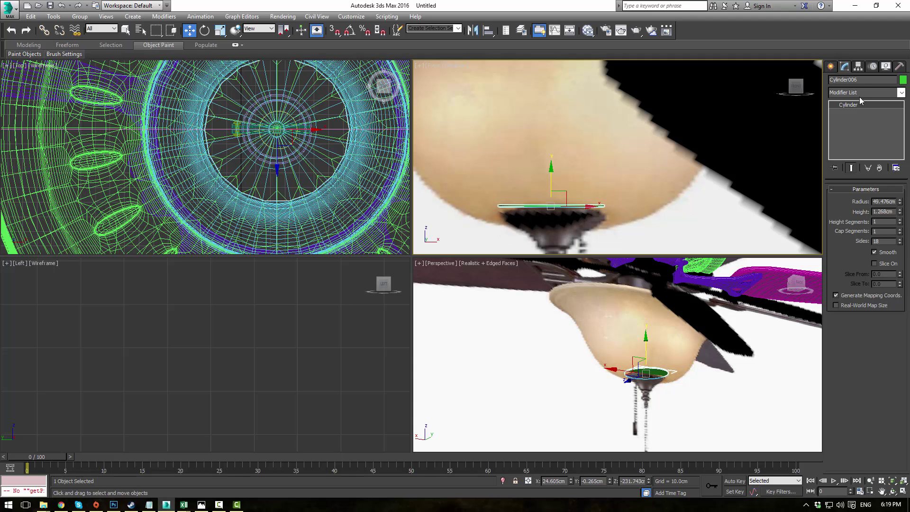
- Convert the cylinder to an Editable Poly and select its bottom polygon
{"action": "right_click", "coordinate": [849, 118]}
{"action": "left_click", "coordinate": [837, 146]}
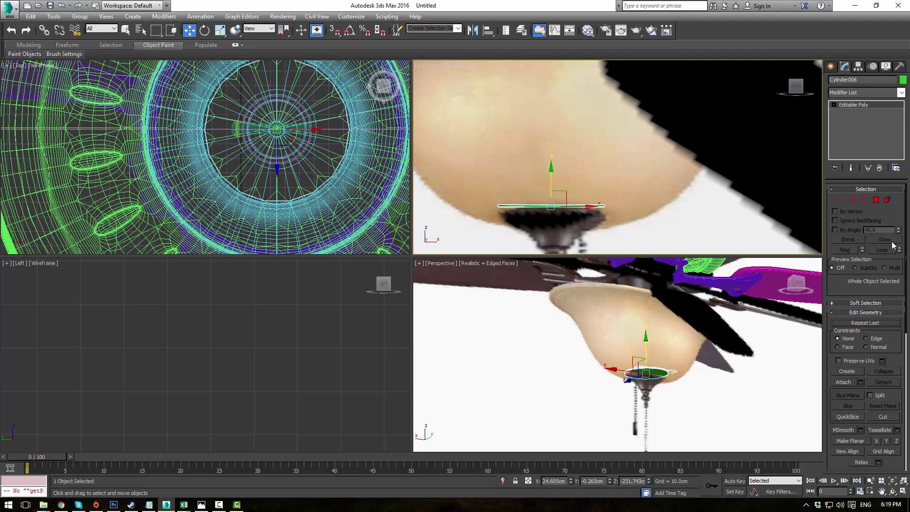
{"action": "left_click", "coordinate": [876, 200]}
{"action": "mouse_move", "coordinate": [650, 317]}
{"action": "middle_mouse_down", "text": "alt"}
{"action": "mouse_move", "coordinate": [629, 279]}
{"action": "mouse_move", "coordinate": [660, 322]}
{"action": "middle_mouse_up", "text": "alt"}
{"action": "scroll", "coordinate": [669, 371], "scroll_direction": "up", "scroll_amount": 5}
{"action": "left_click", "coordinate": [640, 301]}
- Bevel the bottom polygon downward to form the finial's upper rim, undoing the stray last operations
{"action": "scroll", "coordinate": [678, 316], "scroll_direction": "up", "scroll_amount": 6}
{"action": "middle_click_drag", "start_coordinate": [601, 188], "coordinate": [625, 71]}
{"action": "left_click", "coordinate": [843, 344]}
{"action": "left_click_drag", "start_coordinate": [644, 351], "coordinate": [596, 398]}
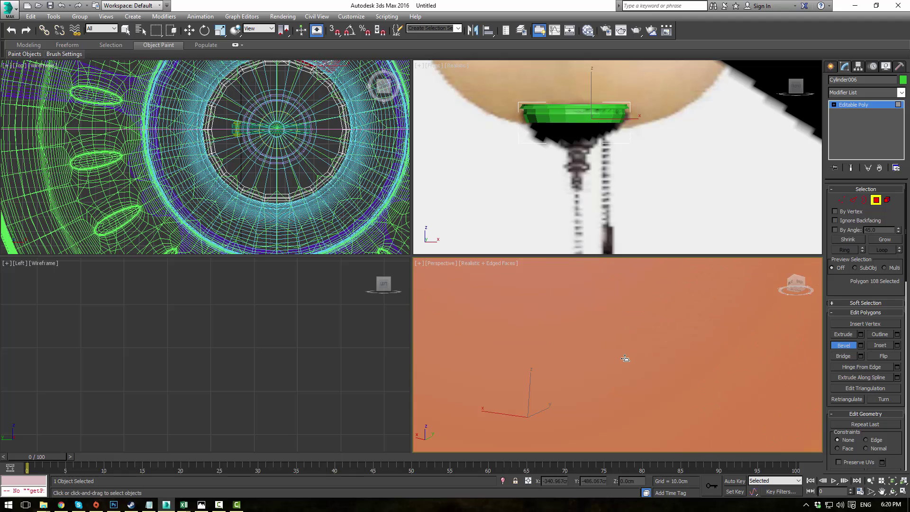
{"action": "key", "text": "ctrl+z"}
{"action": "key", "text": "ctrl+z"}
- Bevel the bottom polygon down and inward into a cone that narrows to the finial's neck
{"action": "middle_click_drag", "start_coordinate": [647, 391], "coordinate": [650, 445]}
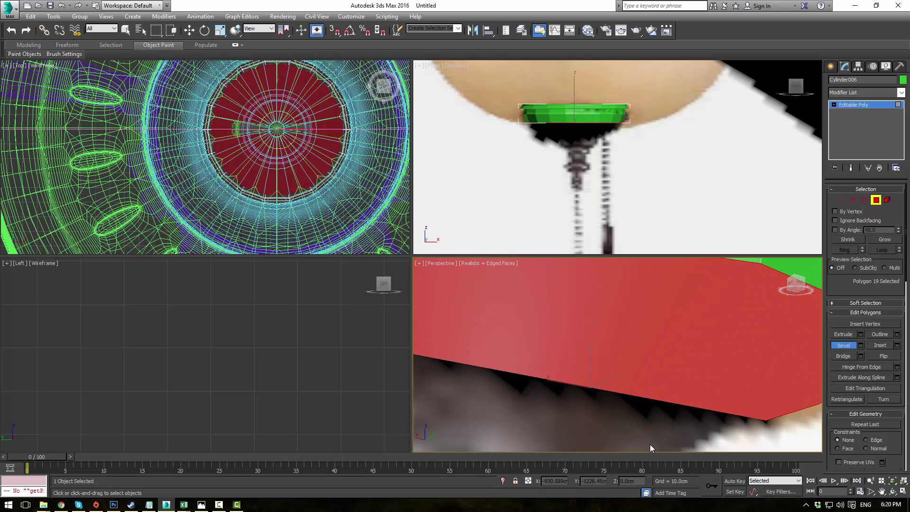
{"action": "scroll", "coordinate": [645, 377], "scroll_direction": "down", "scroll_amount": 5}
{"action": "left_click_drag", "start_coordinate": [625, 347], "coordinate": [632, 367]}
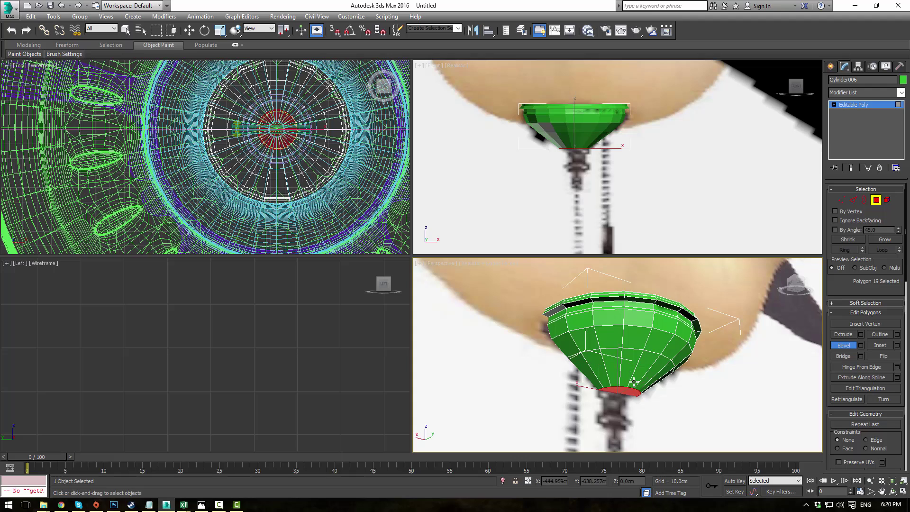
- Bevel the narrow end polygon repeatedly to form a flange, a thinner neck and a rounded ring below it
{"action": "scroll", "coordinate": [633, 386], "scroll_direction": "up", "scroll_amount": 5}
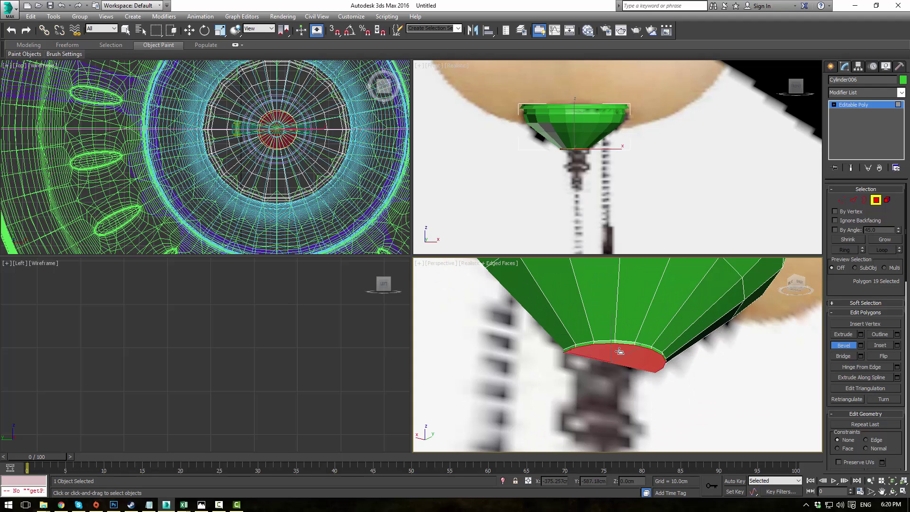
{"action": "mouse_move", "coordinate": [622, 348]}
{"action": "left_mouse_down"}
{"action": "mouse_move", "coordinate": [630, 378]}
{"action": "mouse_move", "coordinate": [628, 349]}
{"action": "left_mouse_up"}
{"action": "left_click", "coordinate": [629, 374]}
{"action": "left_click", "coordinate": [628, 350]}
{"action": "middle_click_drag", "start_coordinate": [627, 385], "coordinate": [632, 356]}
{"action": "left_click_drag", "start_coordinate": [631, 347], "coordinate": [636, 366]}
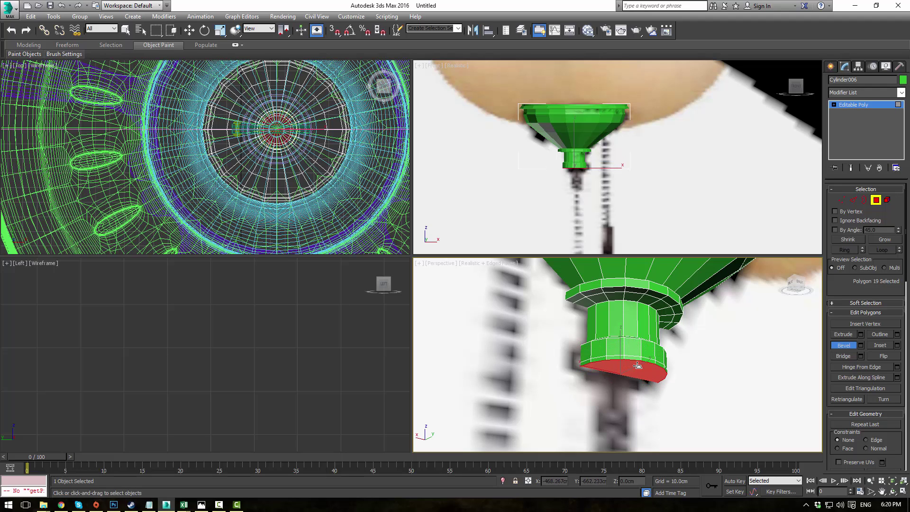
{"action": "left_click", "coordinate": [634, 370]}
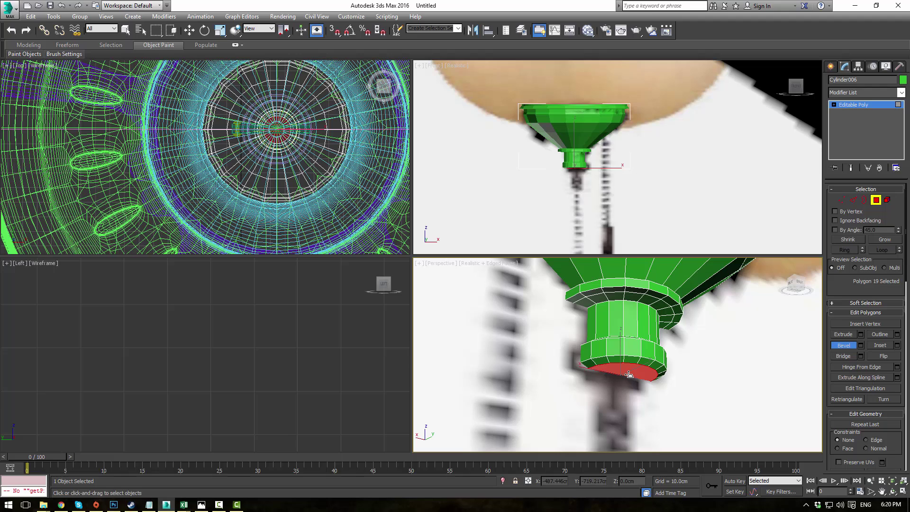
{"action": "left_click_drag", "start_coordinate": [628, 374], "coordinate": [634, 373]}
- Select the finial's large top polygon and inset it slightly
{"action": "scroll", "coordinate": [655, 353], "scroll_direction": "up", "scroll_amount": 10}
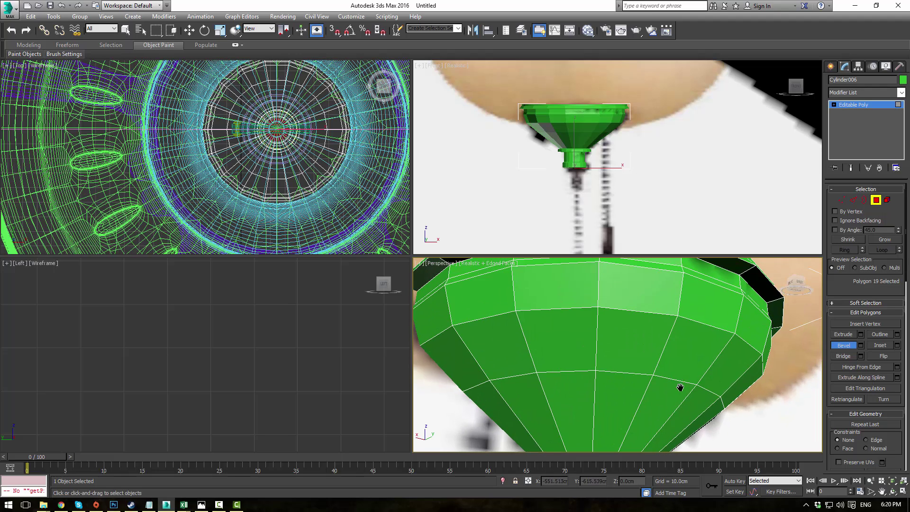
{"action": "left_click", "coordinate": [659, 347], "text": "ctrl"}
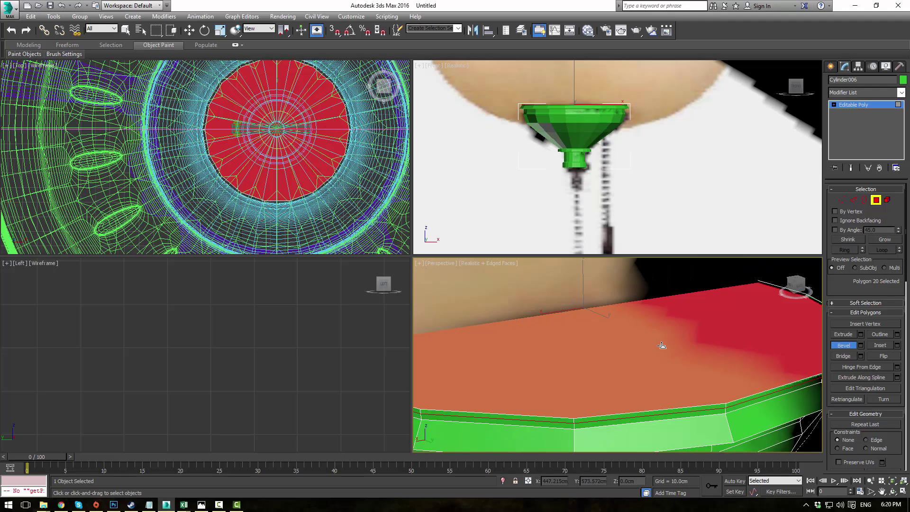
{"action": "key", "text": "ctrl+z"}
{"action": "left_click", "coordinate": [879, 345]}
{"action": "left_click_drag", "start_coordinate": [712, 337], "coordinate": [712, 340]}
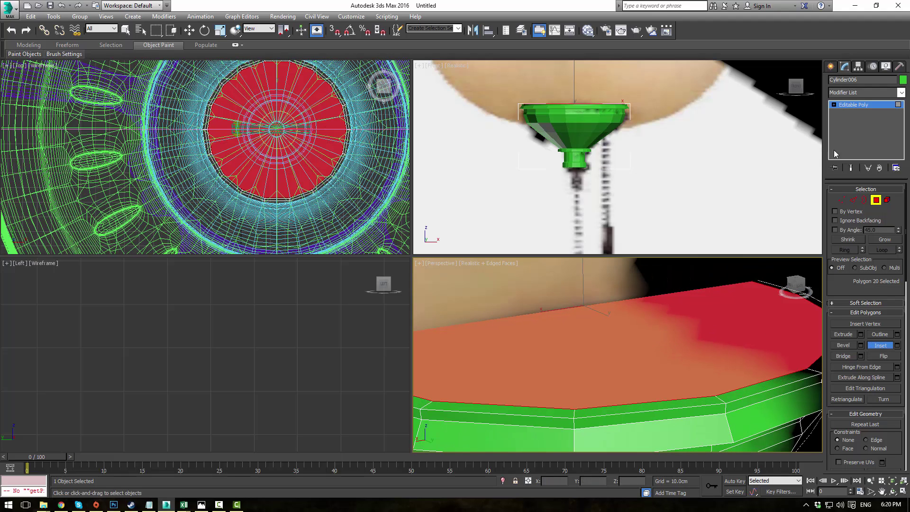
- Leave polygon editing and apply a smoothing modifier to the finial
{"action": "left_click", "coordinate": [862, 105]}
{"action": "left_click", "coordinate": [901, 92]}
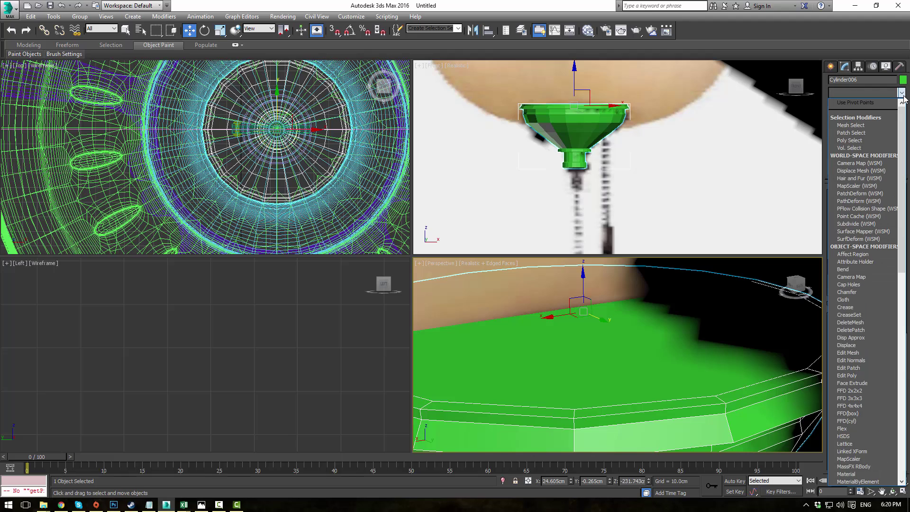
{"action": "left_click", "coordinate": [853, 358]}
{"action": "middle_click_drag", "start_coordinate": [716, 284], "coordinate": [692, 264], "text": "alt"}
{"action": "scroll", "coordinate": [696, 284], "scroll_direction": "down", "scroll_amount": 3}
- Unhide all the hidden fan parts
{"action": "left_click", "coordinate": [746, 385]}
{"action": "scroll", "coordinate": [744, 379], "scroll_direction": "down", "scroll_amount": 3}
{"action": "middle_click_drag", "start_coordinate": [740, 359], "coordinate": [741, 338], "text": "alt"}
{"action": "right_click", "coordinate": [740, 337]}
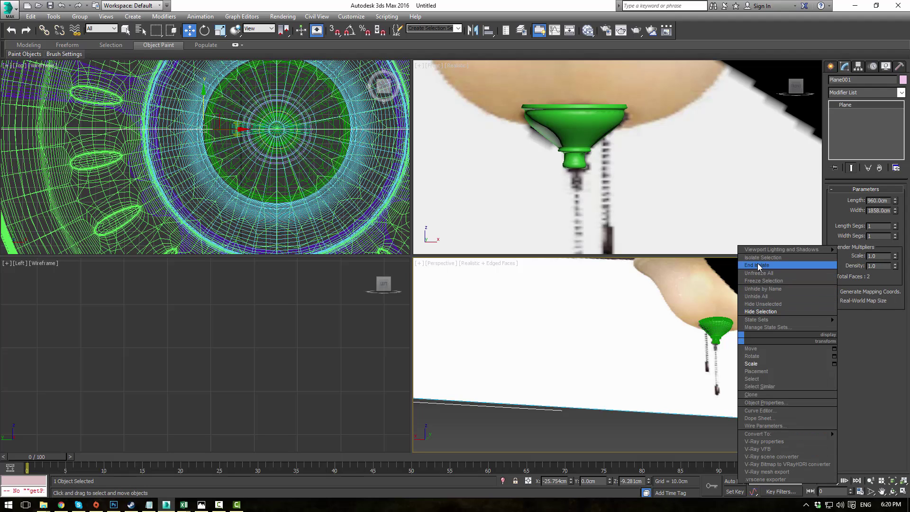
{"action": "left_click", "coordinate": [756, 296]}
{"action": "middle_click_drag", "start_coordinate": [612, 347], "coordinate": [571, 415]}
{"action": "scroll", "coordinate": [572, 415], "scroll_direction": "down", "scroll_amount": 3}
{"action": "middle_click_drag", "start_coordinate": [620, 371], "coordinate": [621, 327]}
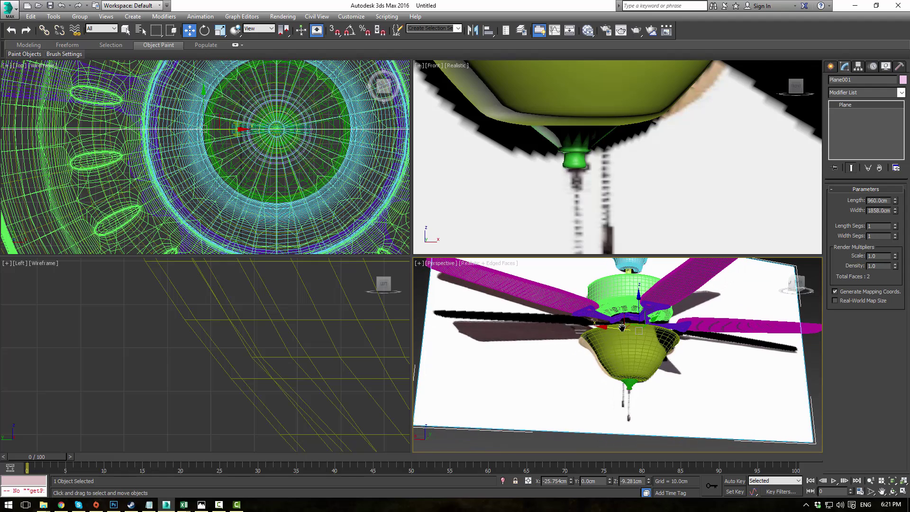
- Create a sphere of about 3.9 cm radius just below the finial and give it 8 segments
{"action": "middle_click_drag", "start_coordinate": [672, 138], "coordinate": [688, 53]}
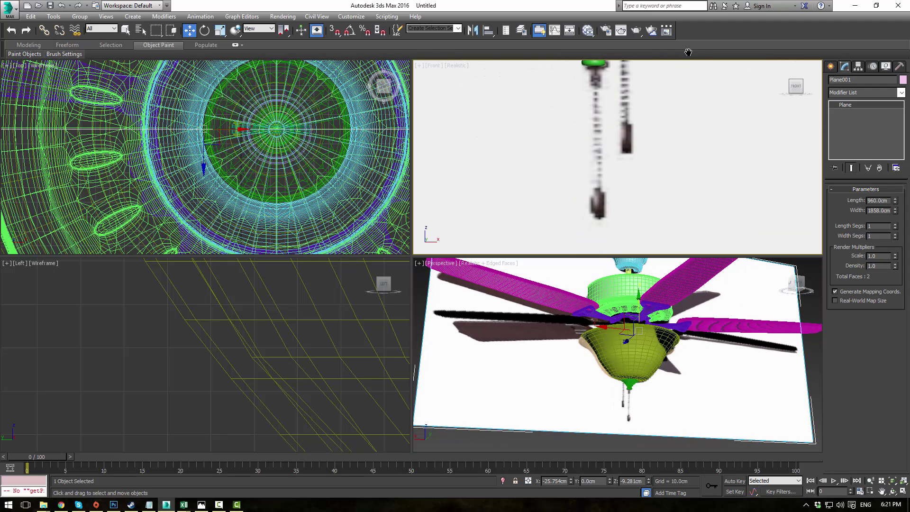
{"action": "left_click", "coordinate": [830, 66]}
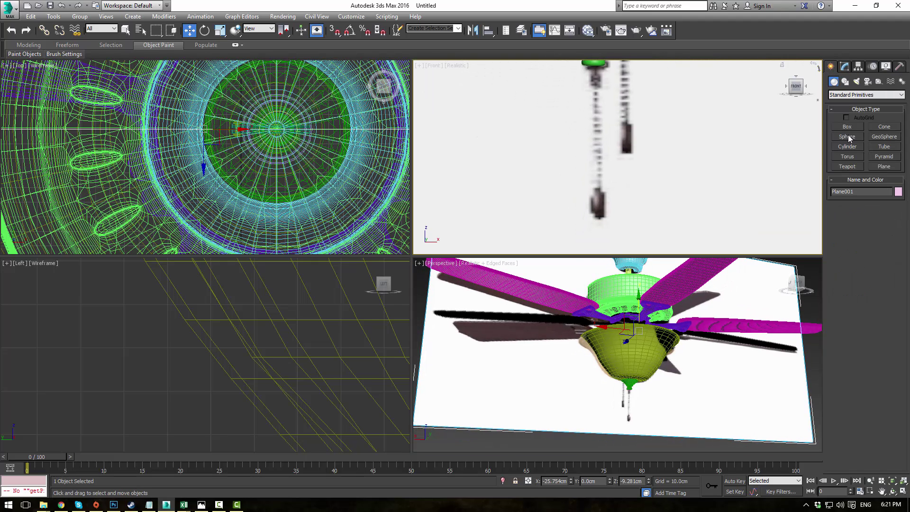
{"action": "left_click", "coordinate": [846, 136]}
{"action": "scroll", "coordinate": [594, 134], "scroll_direction": "up", "scroll_amount": 5}
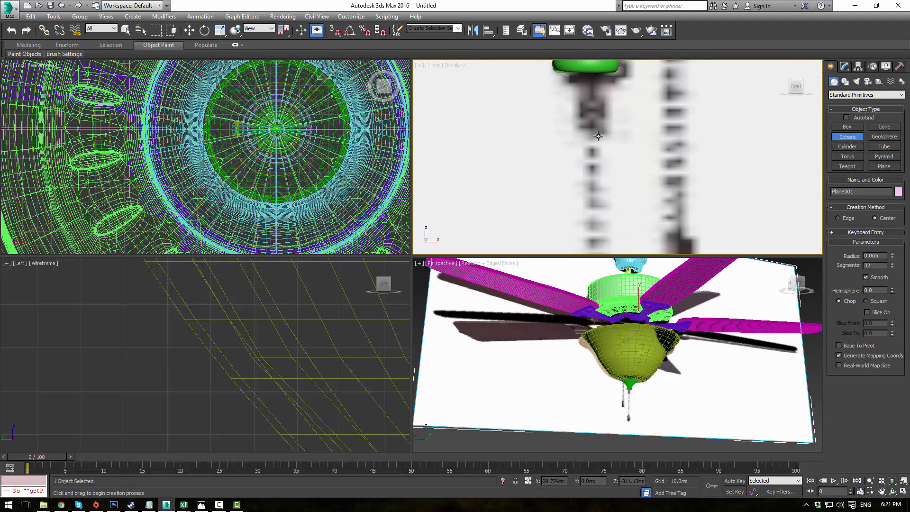
{"action": "left_click_drag", "start_coordinate": [591, 93], "coordinate": [594, 117]}
{"action": "scroll", "coordinate": [594, 117], "scroll_direction": "up", "scroll_amount": 2}
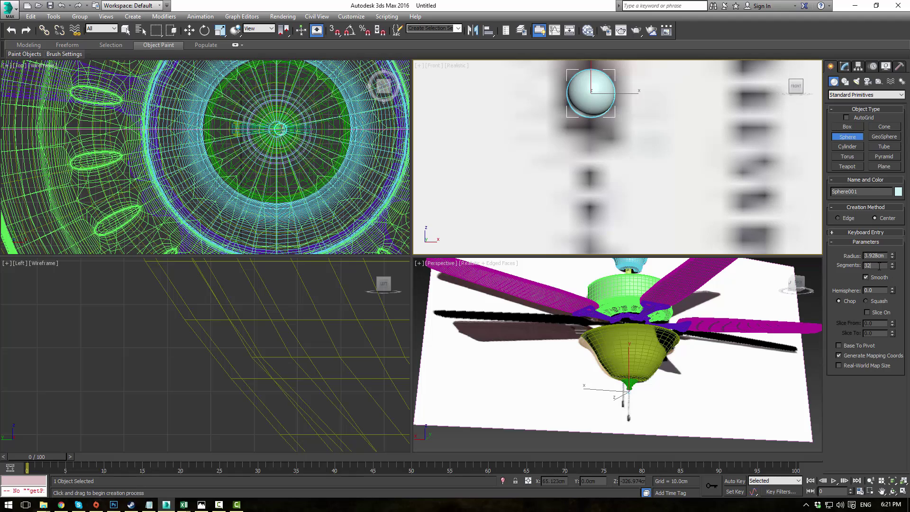
{"action": "type", "text": "8"}
{"action": "key", "text": "Return"}
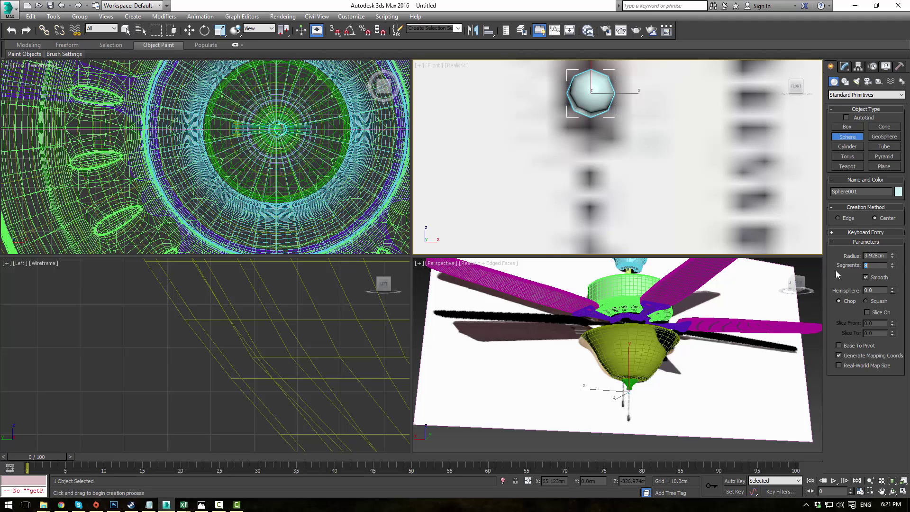
{"action": "scroll", "coordinate": [633, 143], "scroll_direction": "down", "scroll_amount": 3}
{"action": "scroll", "coordinate": [633, 135], "scroll_direction": "down", "scroll_amount": 2}
{"action": "scroll", "coordinate": [635, 130], "scroll_direction": "up", "scroll_amount": 4}
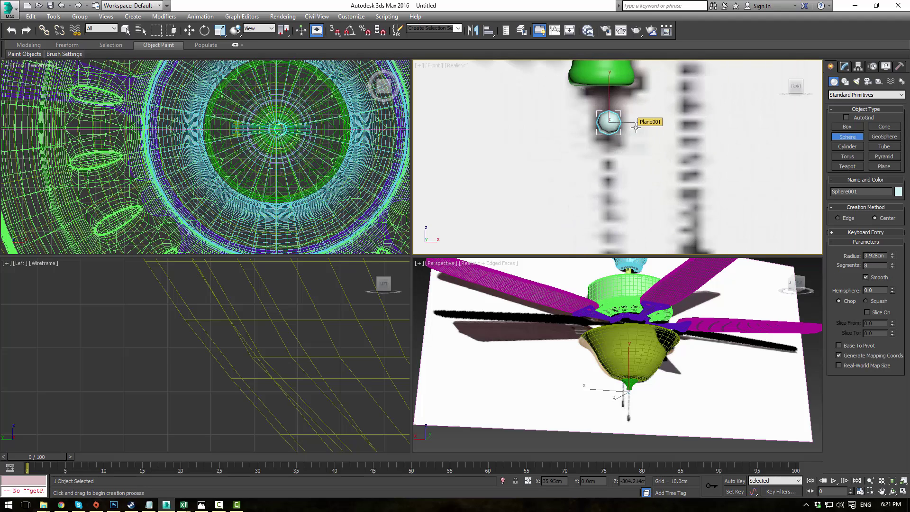
{"action": "key", "text": "w"}
{"action": "left_click_drag", "start_coordinate": [611, 127], "coordinate": [613, 155], "text": "shift"}
{"action": "left_click", "coordinate": [493, 293]}
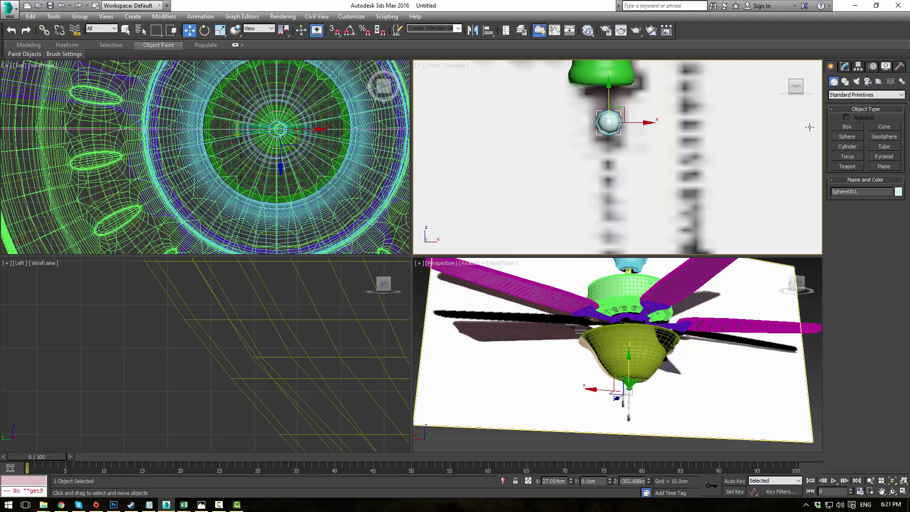
- Reduce the sphere's radius to about 2.59 cm and move it directly under the finial's lower end
{"action": "left_click", "coordinate": [845, 67]}
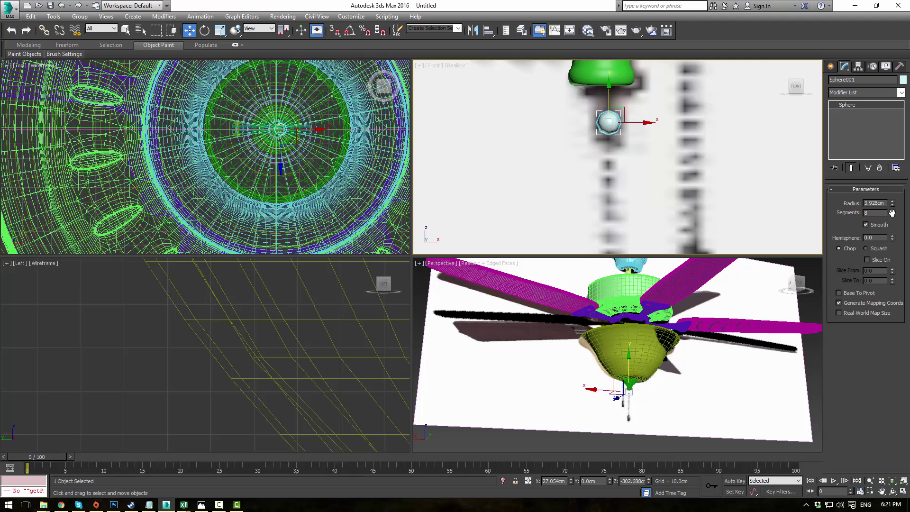
{"action": "left_click_drag", "start_coordinate": [893, 205], "coordinate": [896, 221]}
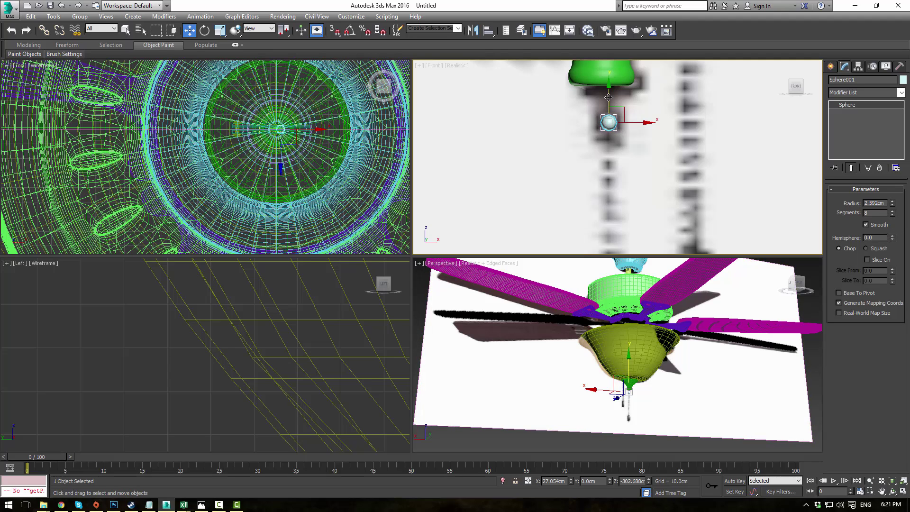
{"action": "left_click_drag", "start_coordinate": [610, 100], "coordinate": [611, 153]}
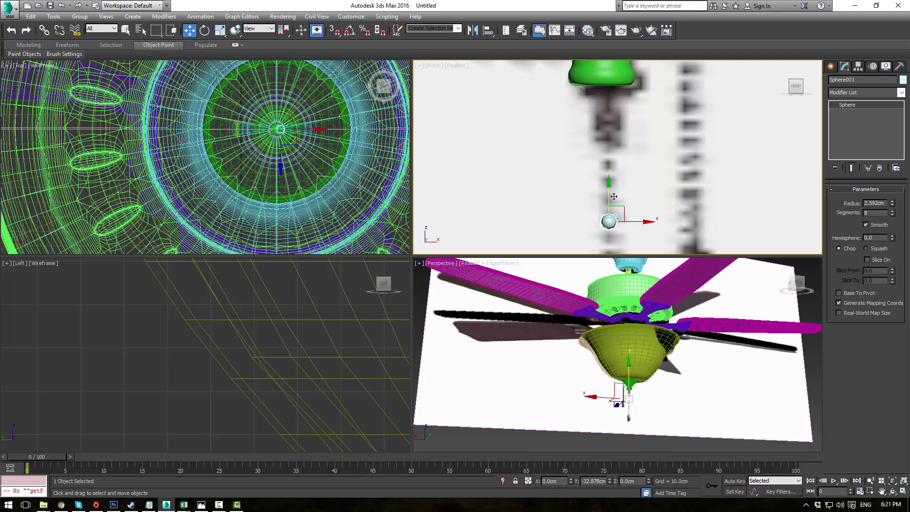
{"action": "left_click_drag", "start_coordinate": [609, 199], "coordinate": [604, 70]}
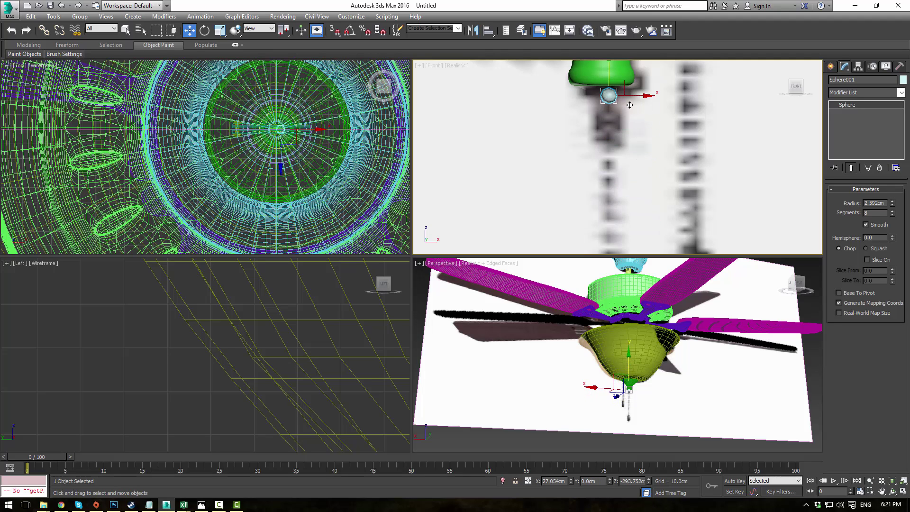
- Clone the bead downward as 40 evenly spaced instances to form a pull chain
{"action": "middle_click_drag", "start_coordinate": [629, 105], "coordinate": [622, 150]}
{"action": "mouse_move", "coordinate": [625, 139]}
{"action": "left_mouse_down"}
{"action": "mouse_move", "coordinate": [596, 123]}
{"action": "mouse_move", "coordinate": [595, 133]}
{"action": "left_mouse_up"}
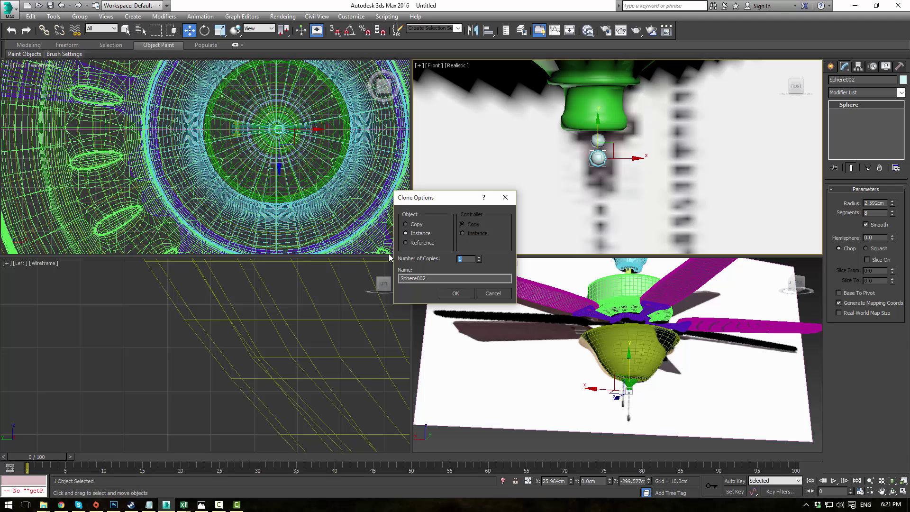
{"action": "left_click", "coordinate": [454, 293]}
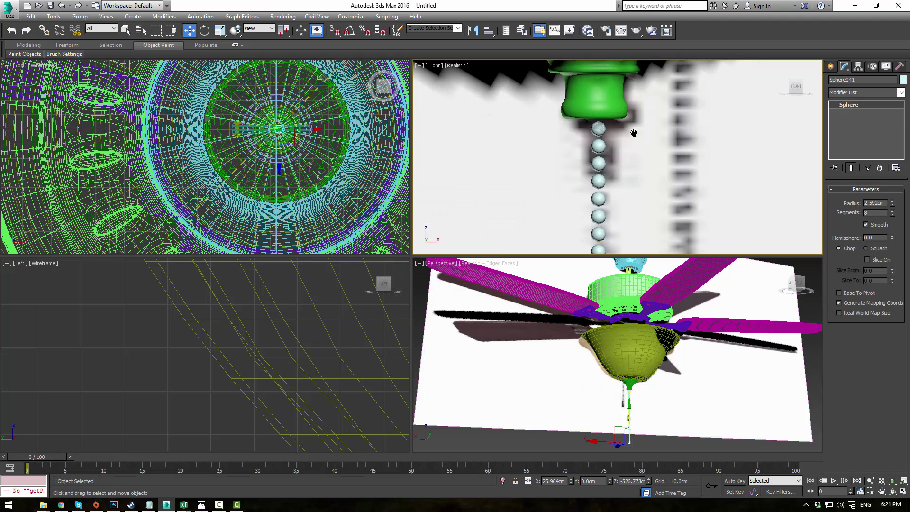
- Delete the surplus beads at the chain's lower end together with the reference image plane
{"action": "scroll", "coordinate": [632, 219], "scroll_direction": "down", "scroll_amount": 5}
{"action": "middle_click_drag", "start_coordinate": [632, 218], "coordinate": [556, 199]}
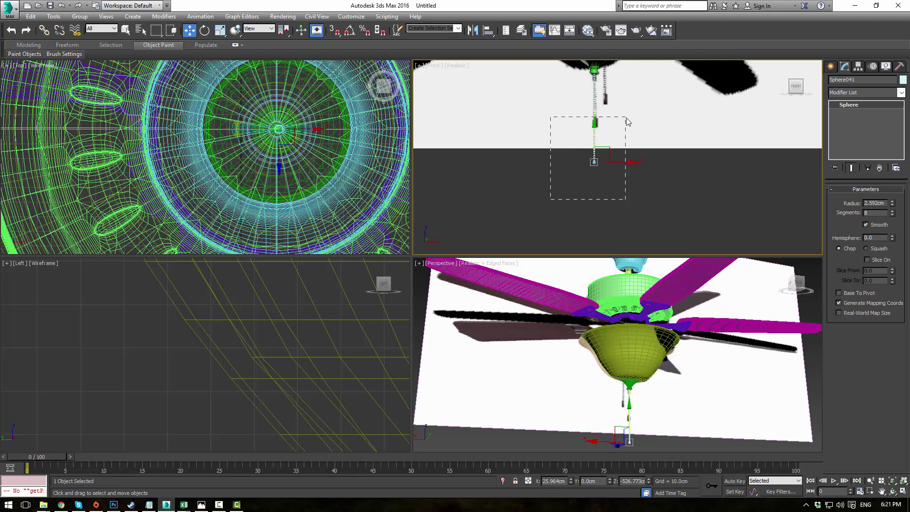
{"action": "left_click_drag", "start_coordinate": [626, 122], "coordinate": [627, 121]}
{"action": "key", "text": "Delete"}
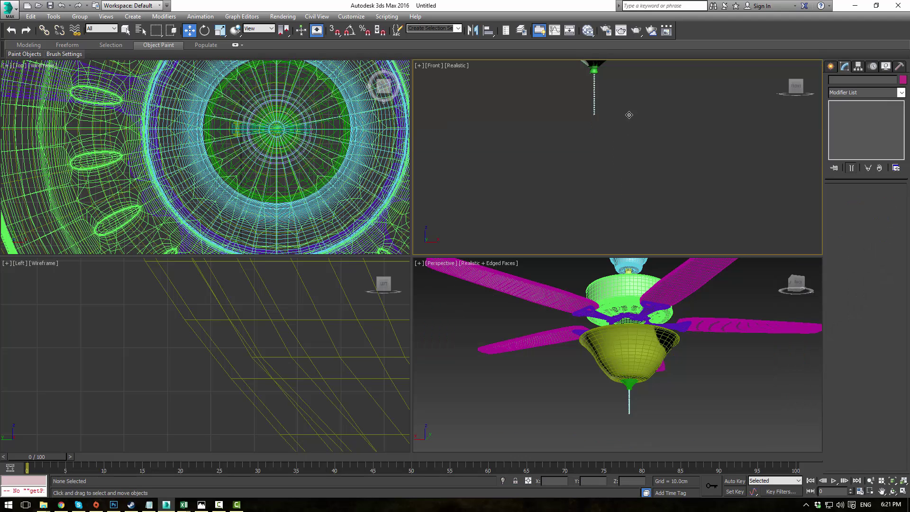
- Examine the shortened bead chain and how it hangs from the finial under the glass bowl
{"action": "scroll", "coordinate": [628, 114], "scroll_direction": "up", "scroll_amount": 3}
{"action": "scroll", "coordinate": [502, 76], "scroll_direction": "up", "scroll_amount": 3}
{"action": "middle_click_drag", "start_coordinate": [603, 124], "coordinate": [605, 207]}
{"action": "scroll", "coordinate": [611, 197], "scroll_direction": "down", "scroll_amount": 2}
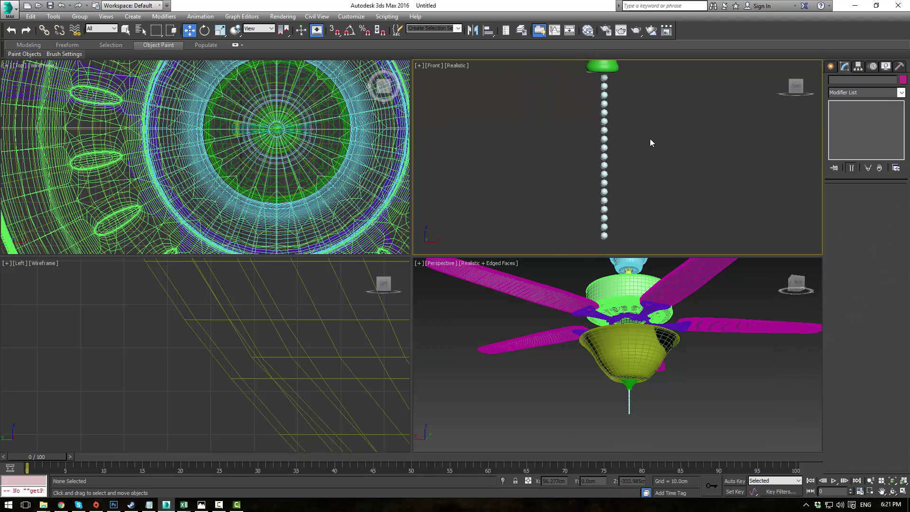
{"action": "scroll", "coordinate": [650, 139], "scroll_direction": "down", "scroll_amount": 1}
{"action": "middle_click_drag", "start_coordinate": [650, 138], "coordinate": [632, 172]}
{"action": "scroll", "coordinate": [627, 156], "scroll_direction": "up", "scroll_amount": 3}
{"action": "middle_click_drag", "start_coordinate": [620, 136], "coordinate": [644, 183]}
{"action": "scroll", "coordinate": [643, 182], "scroll_direction": "up", "scroll_amount": 2}
{"action": "scroll", "coordinate": [634, 167], "scroll_direction": "down", "scroll_amount": 5}
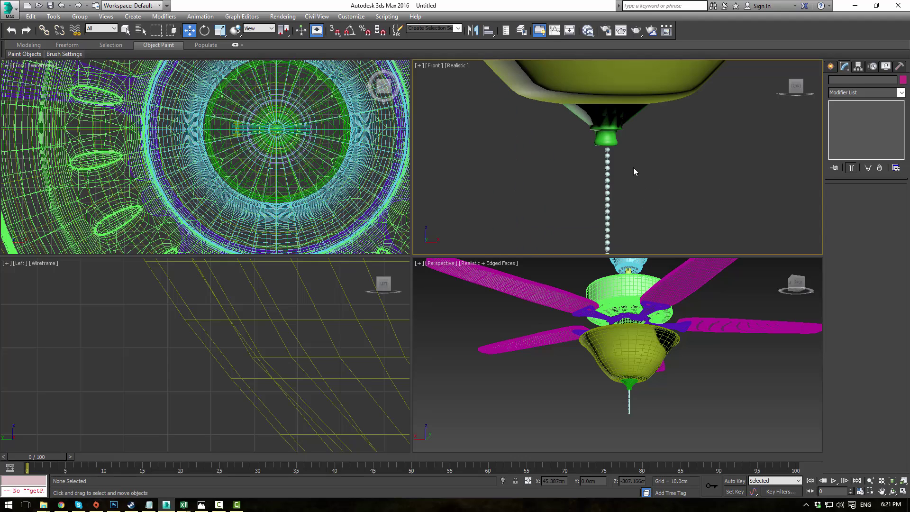
{"action": "middle_click_drag", "start_coordinate": [641, 138], "coordinate": [639, 168]}
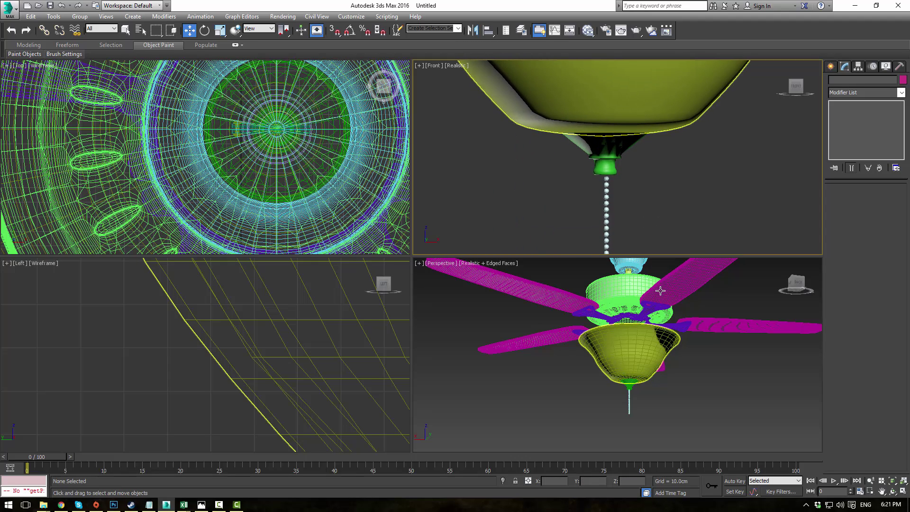
- Select the entire bead chain and clone it about 29 cm to the side and 41 cm higher as a second chain
{"action": "middle_click_drag", "start_coordinate": [650, 197], "coordinate": [635, 103]}
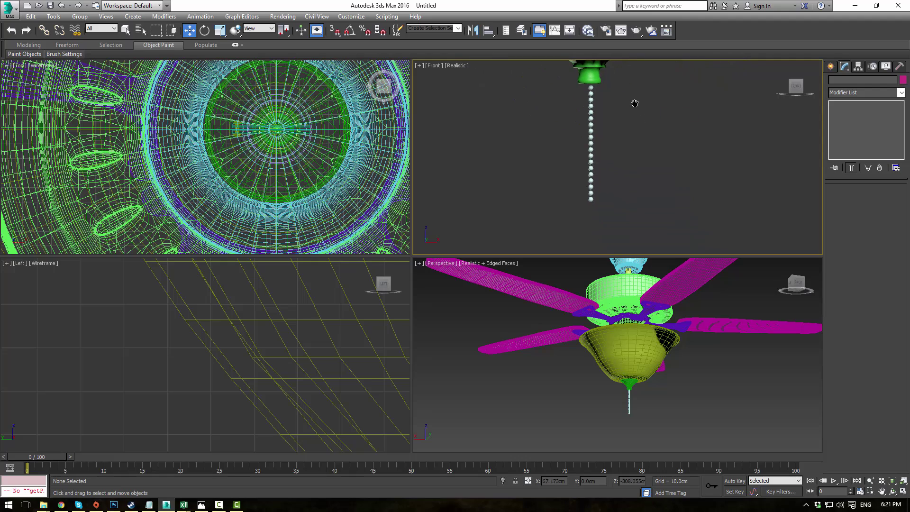
{"action": "left_click_drag", "start_coordinate": [537, 88], "coordinate": [535, 86]}
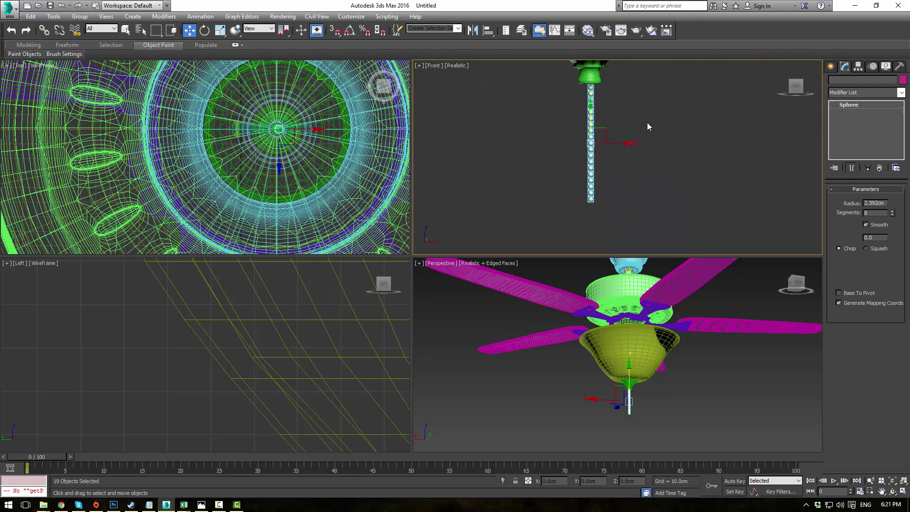
{"action": "middle_click_drag", "start_coordinate": [649, 126], "coordinate": [577, 197]}
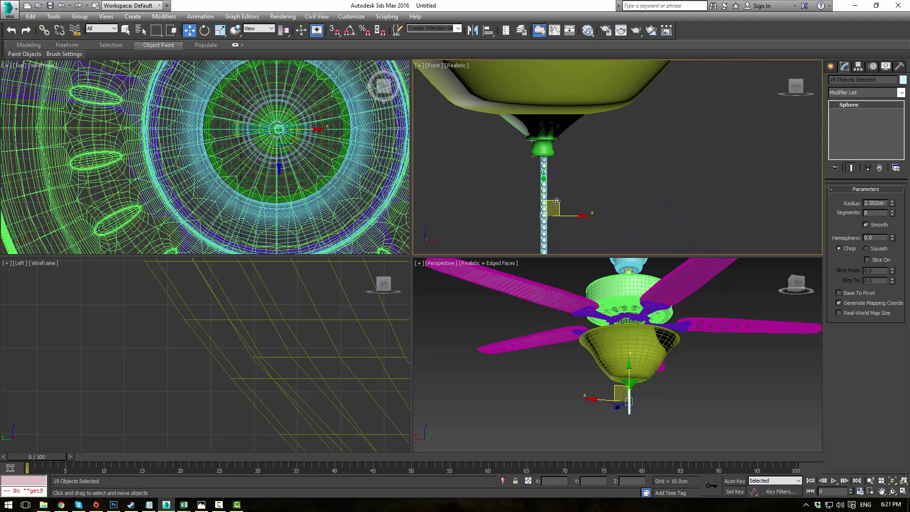
{"action": "mouse_move", "coordinate": [555, 204]}
{"action": "left_mouse_down", "text": "shift"}
{"action": "mouse_move", "coordinate": [583, 199]}
{"action": "mouse_move", "coordinate": [587, 158]}
{"action": "left_mouse_up", "text": "shift"}
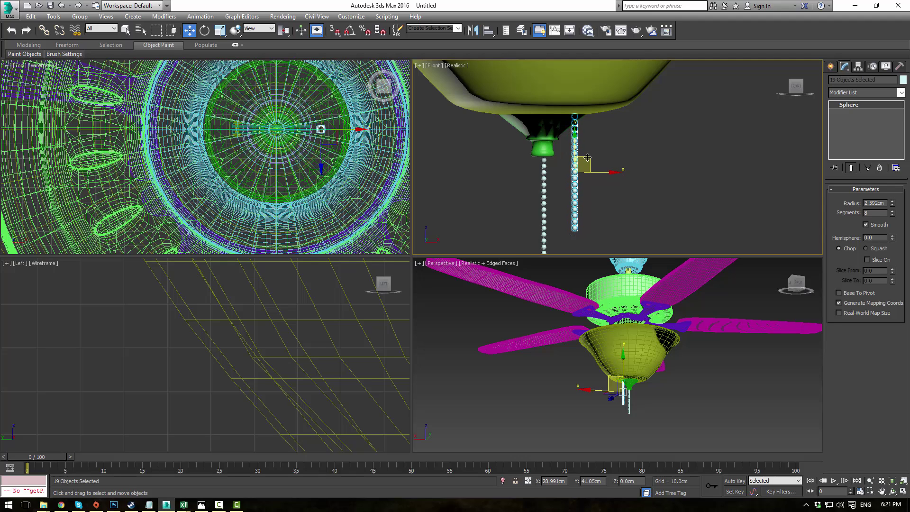
{"action": "left_click", "coordinate": [456, 288]}
{"action": "left_click", "coordinate": [626, 198]}
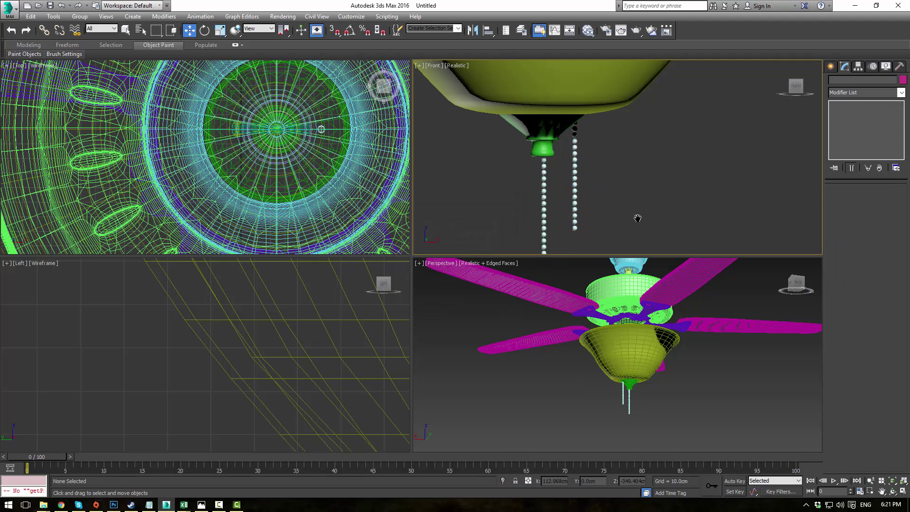
- Create a sphere of about 9.8 cm radius at the lower end of the longer chain
{"action": "middle_click_drag", "start_coordinate": [635, 217], "coordinate": [647, 159]}
{"action": "left_click", "coordinate": [831, 67]}
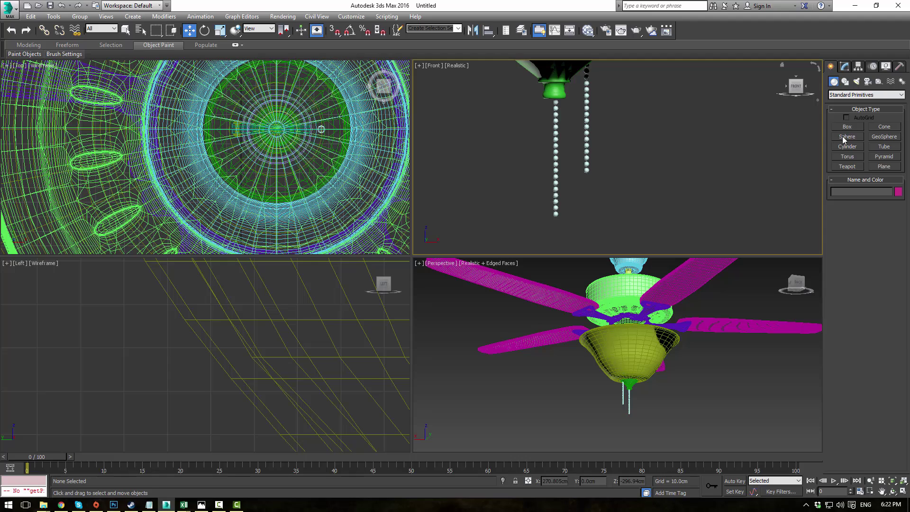
{"action": "left_click", "coordinate": [846, 136]}
{"action": "middle_click_drag", "start_coordinate": [630, 191], "coordinate": [647, 159]}
{"action": "scroll", "coordinate": [626, 179], "scroll_direction": "up", "scroll_amount": 2}
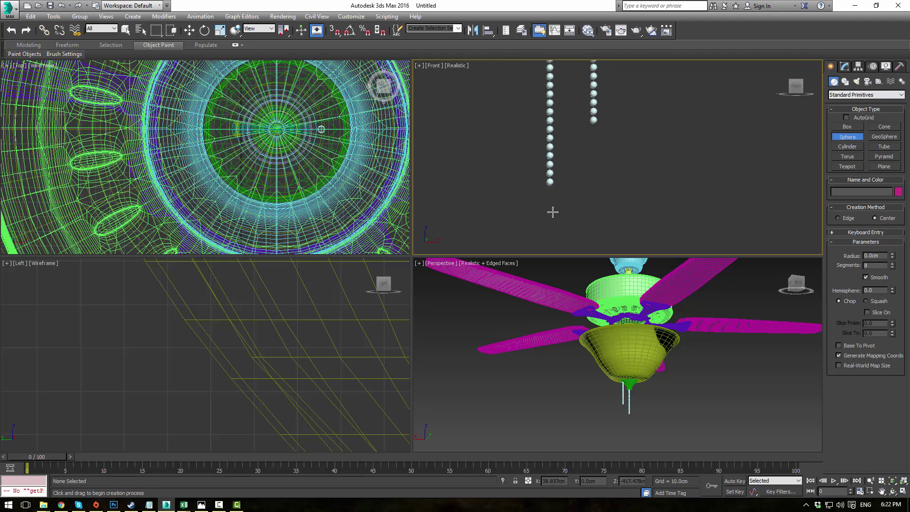
{"action": "left_click_drag", "start_coordinate": [550, 196], "coordinate": [551, 212]}
- Stretch the end sphere vertically to about 196% and set its segments to 32
{"action": "key", "text": "r"}
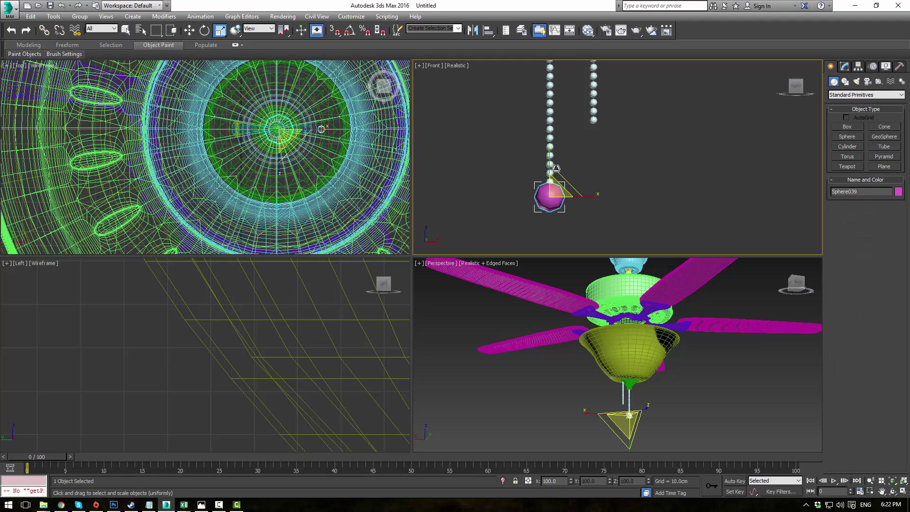
{"action": "left_click_drag", "start_coordinate": [549, 159], "coordinate": [552, 121]}
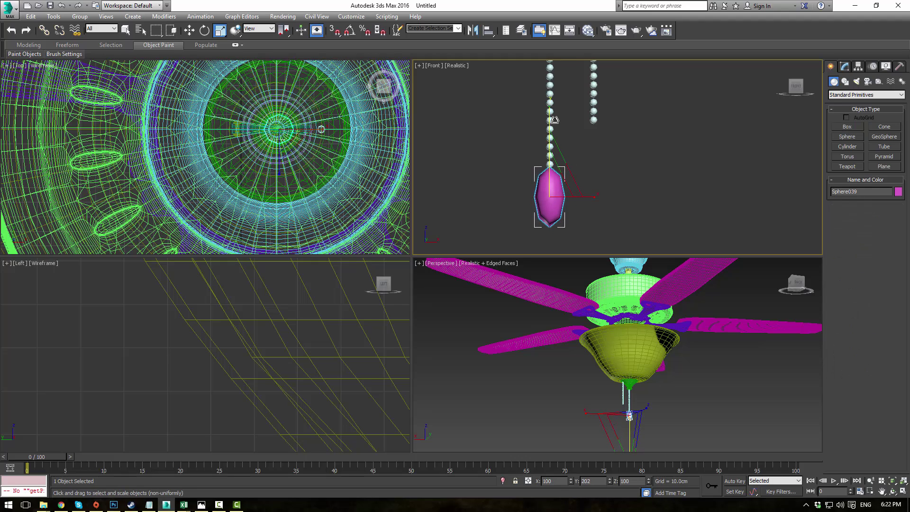
{"action": "left_click", "coordinate": [844, 67]}
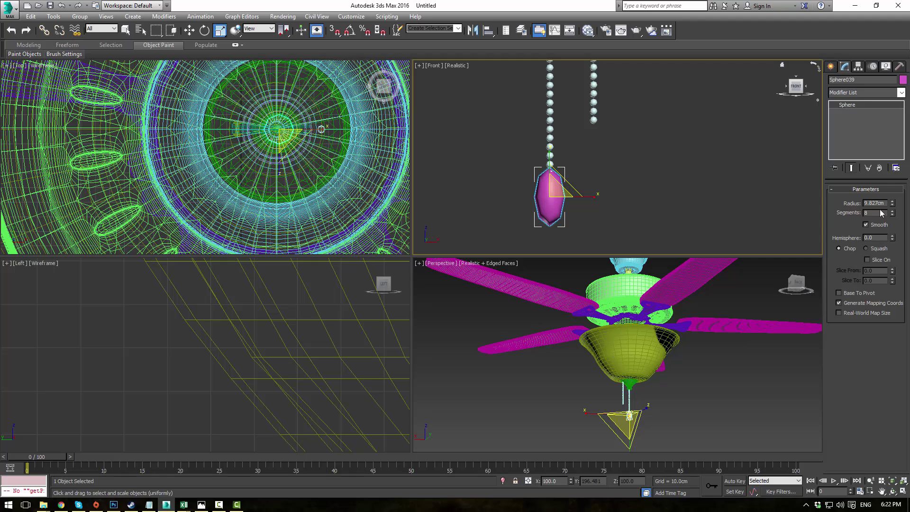
{"action": "type", "text": "32"}
{"action": "key", "text": "Return"}
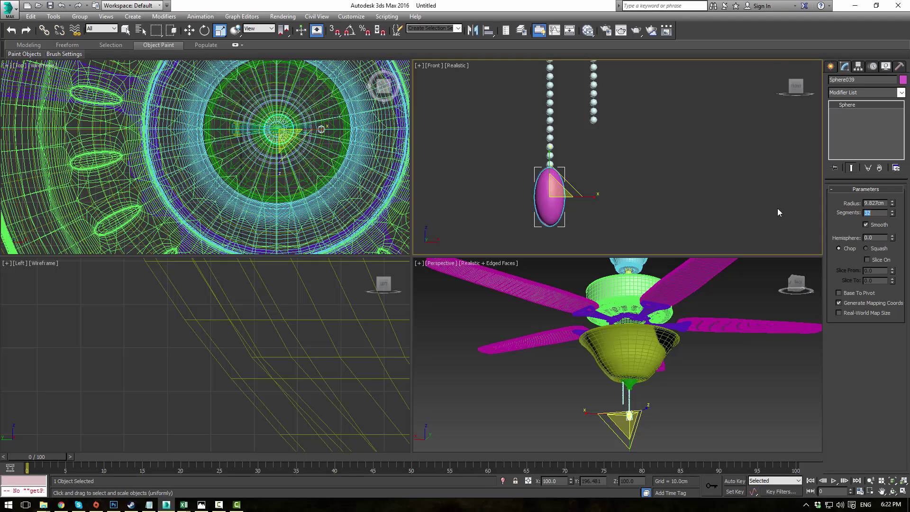
- Add an FFD 4x4x4 modifier to the end pendant and scale its upper control points inward to form a teardrop
{"action": "left_click", "coordinate": [900, 93]}
{"action": "key", "text": "f"}
{"action": "key", "text": "f"}
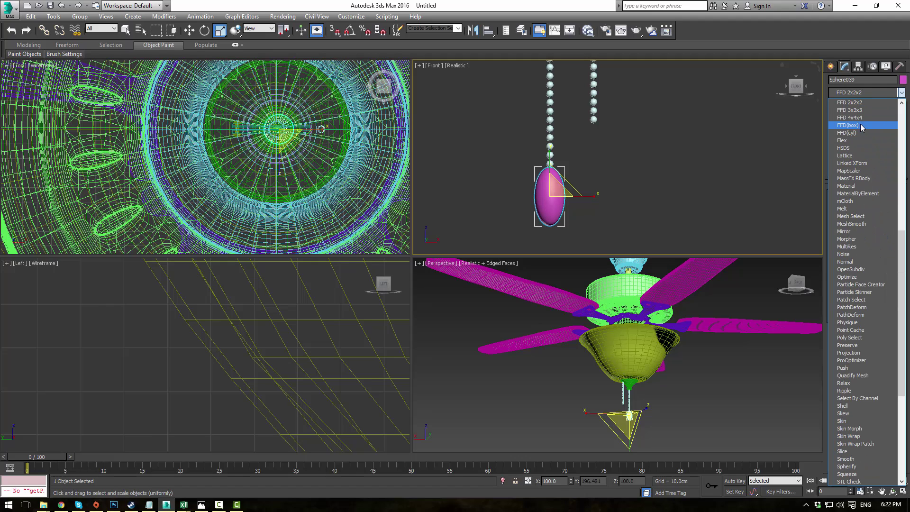
{"action": "left_click", "coordinate": [861, 118]}
{"action": "key", "text": "1"}
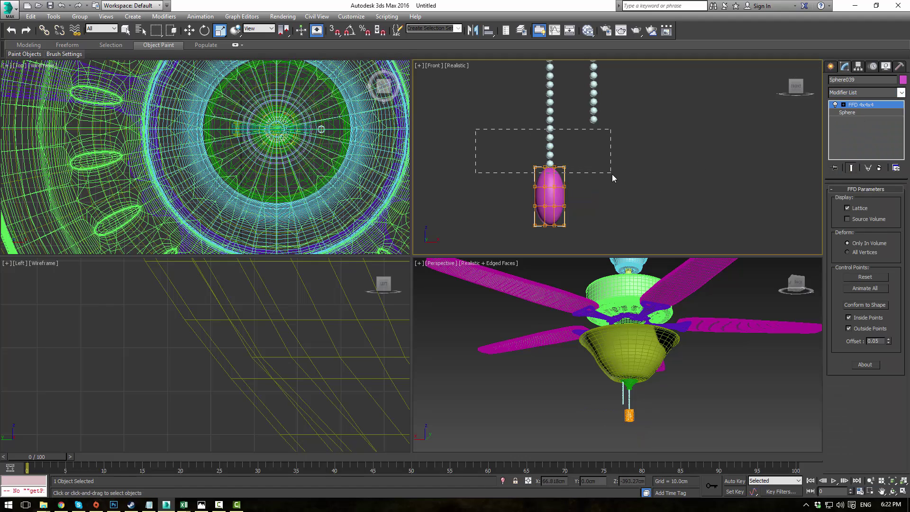
{"action": "left_click_drag", "start_coordinate": [612, 174], "coordinate": [540, 184]}
{"action": "left_click_drag", "start_coordinate": [592, 202], "coordinate": [591, 200]}
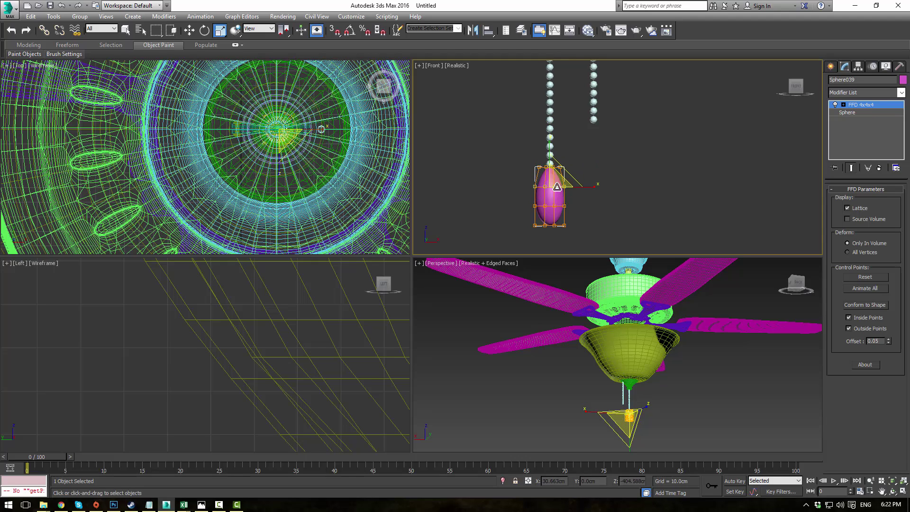
{"action": "left_click", "coordinate": [861, 105]}
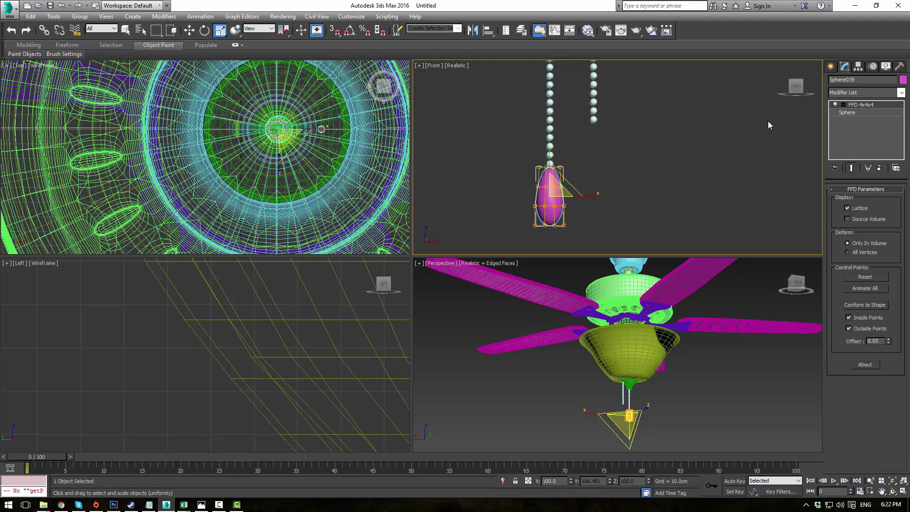
{"action": "left_click", "coordinate": [754, 124]}
- Raise the teardrop pendant slightly so its tip meets the lowest bead of the longer chain
{"action": "scroll", "coordinate": [567, 161], "scroll_direction": "up", "scroll_amount": 4}
{"action": "key", "text": "w"}
{"action": "scroll", "coordinate": [537, 195], "scroll_direction": "down", "scroll_amount": 6}
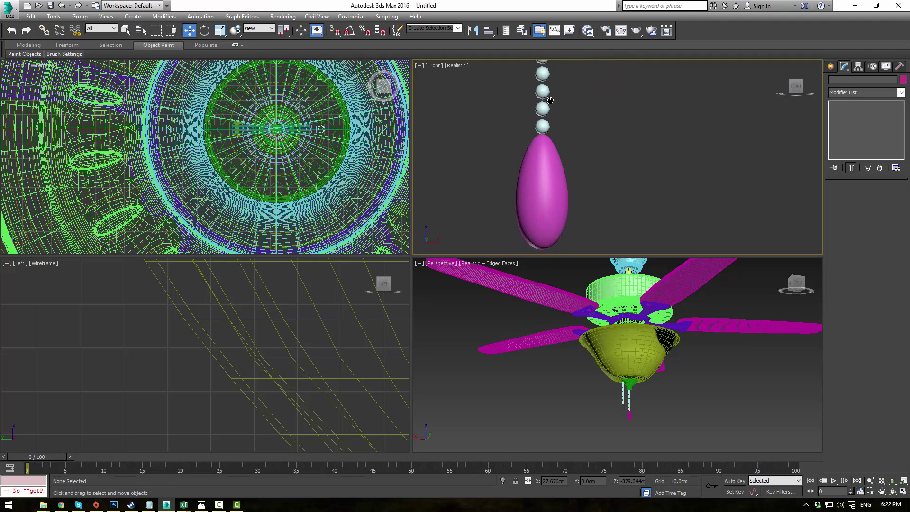
{"action": "left_click", "coordinate": [554, 190]}
{"action": "scroll", "coordinate": [554, 190], "scroll_direction": "up", "scroll_amount": 3}
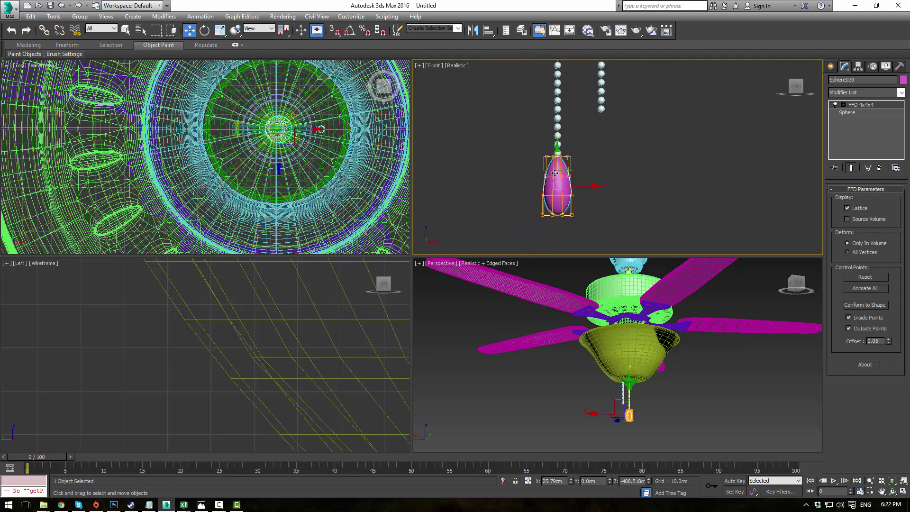
{"action": "left_click_drag", "start_coordinate": [556, 162], "coordinate": [556, 160]}
{"action": "left_click", "coordinate": [701, 168]}
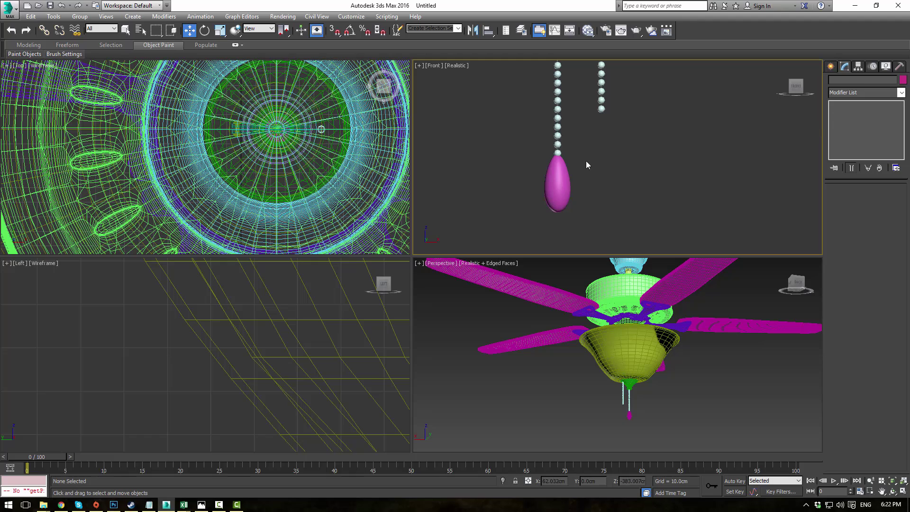
- Clone the teardrop pendant as one instance onto the lower end of the shorter chain
{"action": "left_click", "coordinate": [563, 174]}
{"action": "mouse_move", "coordinate": [578, 178]}
{"action": "left_mouse_down", "text": "shift"}
{"action": "mouse_move", "coordinate": [618, 163]}
{"action": "mouse_move", "coordinate": [614, 122]}
{"action": "left_mouse_up", "text": "shift"}
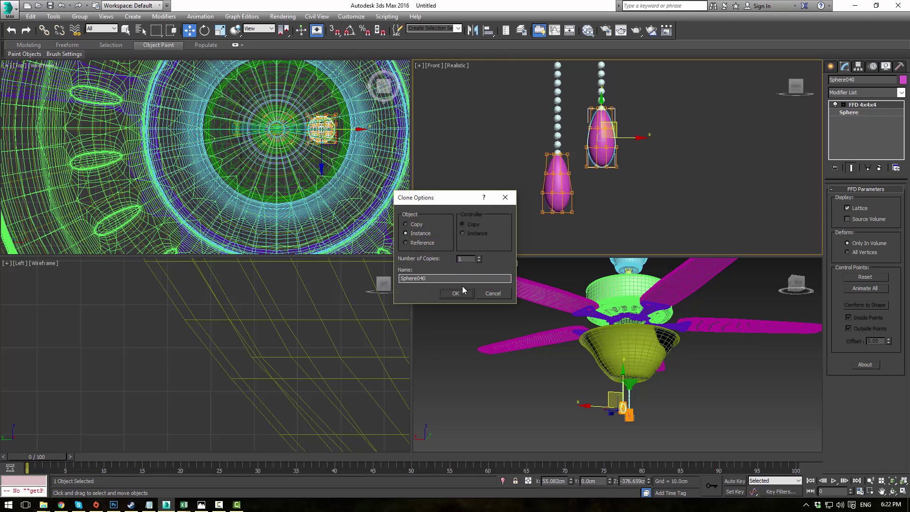
{"action": "left_click", "coordinate": [456, 293]}
{"action": "left_click", "coordinate": [754, 142]}
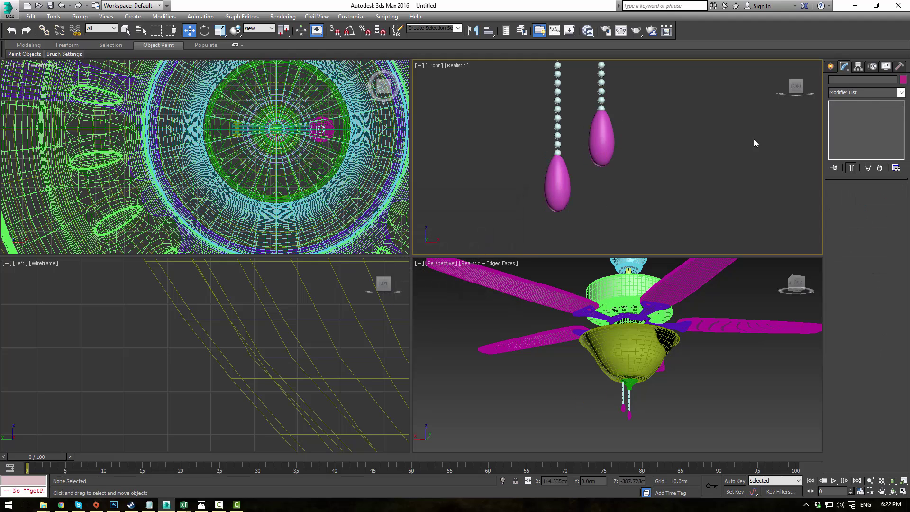
- Turn off edged faces in the perspective view and examine the whole fan from below and above
{"action": "scroll", "coordinate": [655, 296], "scroll_direction": "down", "scroll_amount": 1}
{"action": "key", "text": "alt+w"}
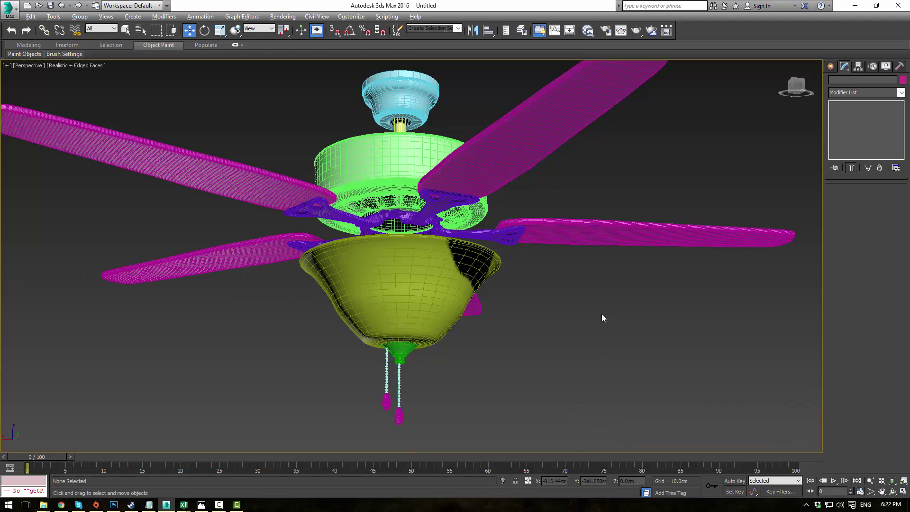
{"action": "scroll", "coordinate": [602, 308], "scroll_direction": "up", "scroll_amount": 3}
{"action": "key", "text": "F3"}
{"action": "key", "text": "F3"}
{"action": "key", "text": "F4"}
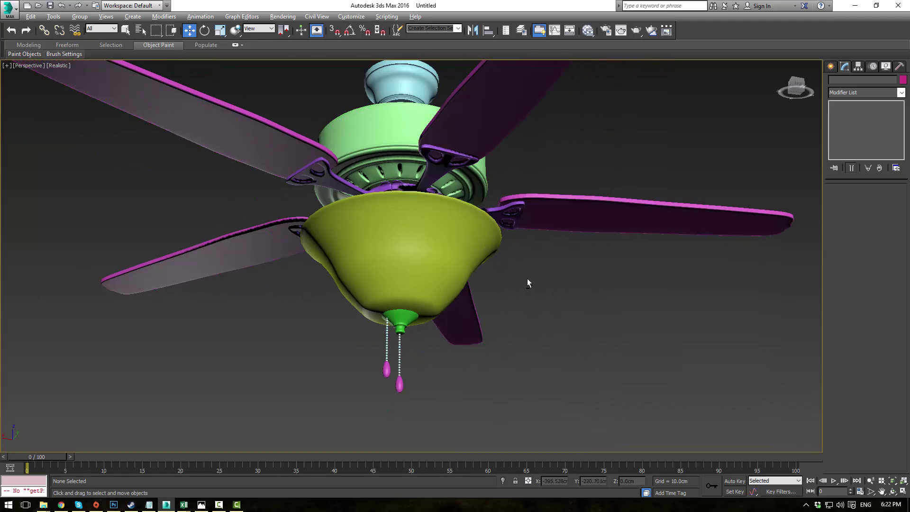
{"action": "mouse_move", "coordinate": [527, 277]}
{"action": "middle_mouse_down", "text": "alt"}
{"action": "mouse_move", "coordinate": [533, 288]}
{"action": "mouse_move", "coordinate": [534, 277]}
{"action": "middle_mouse_up", "text": "alt"}
{"action": "scroll", "coordinate": [533, 277], "scroll_direction": "up", "scroll_amount": 3}
{"action": "scroll", "coordinate": [398, 223], "scroll_direction": "up", "scroll_amount": 3}
{"action": "middle_click_drag", "start_coordinate": [398, 223], "coordinate": [414, 261], "text": "alt"}
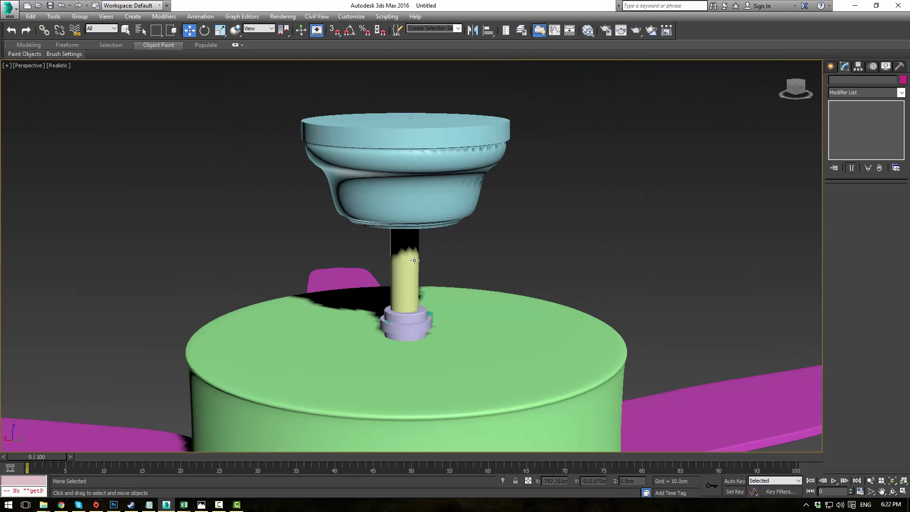
- Add a TurboSmooth modifier to the small screw in the clamp on the rod collar
{"action": "scroll", "coordinate": [485, 334], "scroll_direction": "up", "scroll_amount": 4}
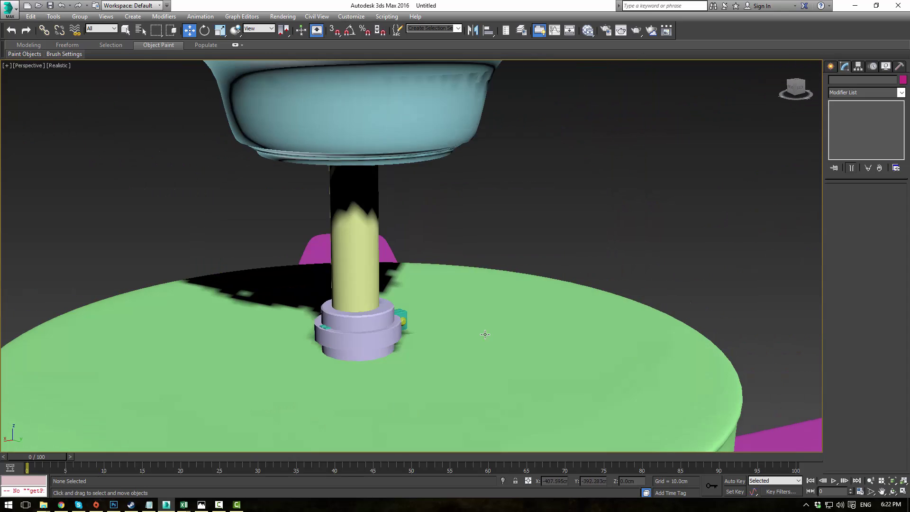
{"action": "scroll", "coordinate": [485, 334], "scroll_direction": "up", "scroll_amount": 5}
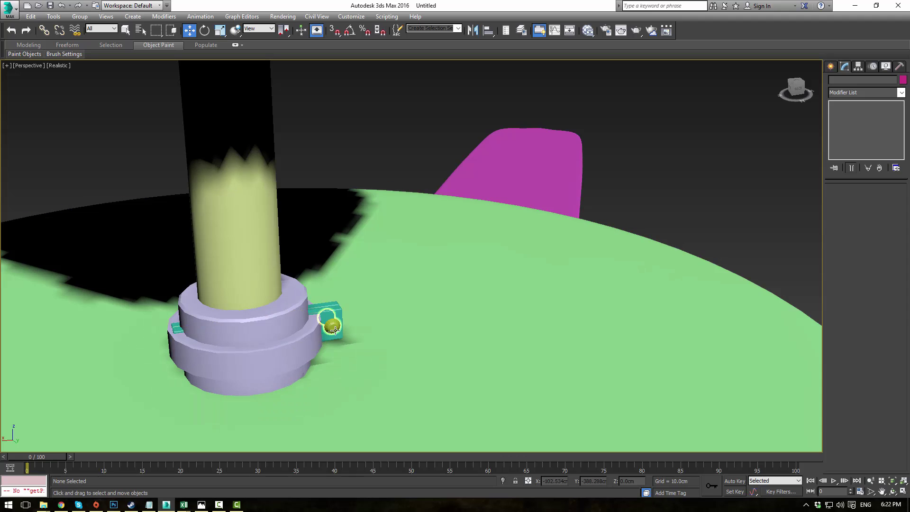
{"action": "left_click", "coordinate": [334, 330]}
{"action": "left_click", "coordinate": [901, 92]}
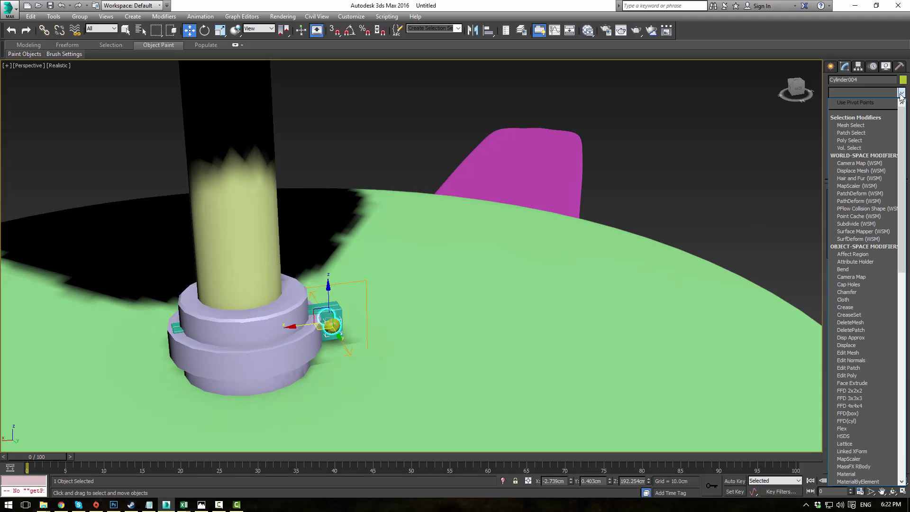
{"action": "scroll", "coordinate": [862, 284], "scroll_direction": "down", "scroll_amount": 3}
{"action": "left_click", "coordinate": [860, 334]}
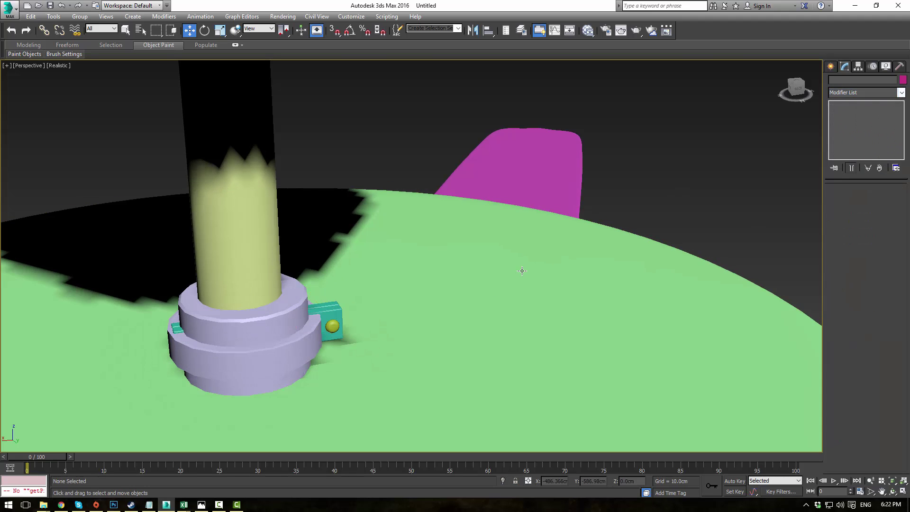
- Clone the collar screw out over the motor housing's top and rotate the copy upright with angle snap on
{"action": "scroll", "coordinate": [452, 313], "scroll_direction": "down", "scroll_amount": 4}
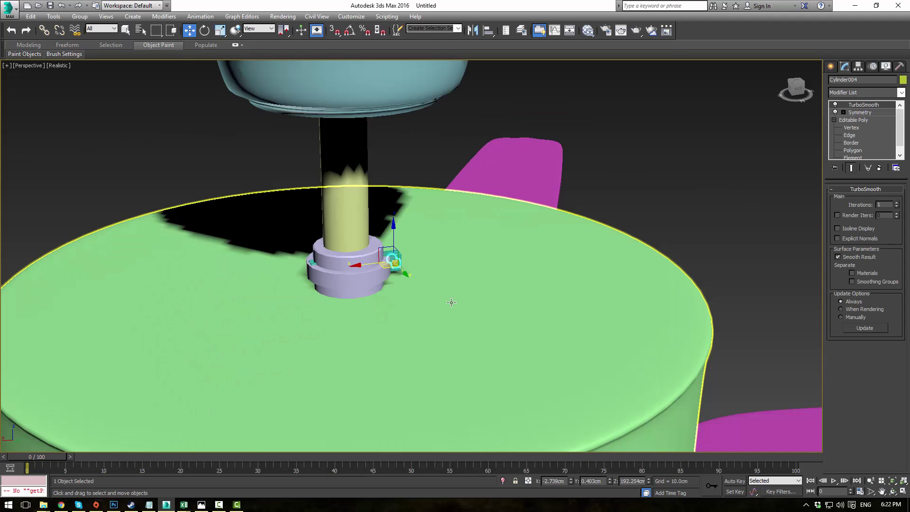
{"action": "mouse_move", "coordinate": [410, 278]}
{"action": "left_mouse_down", "text": "shift"}
{"action": "mouse_move", "coordinate": [488, 349]}
{"action": "mouse_move", "coordinate": [501, 386]}
{"action": "mouse_move", "coordinate": [521, 319]}
{"action": "left_mouse_up", "text": "shift"}
{"action": "left_click", "coordinate": [456, 294]}
{"action": "key", "text": "e"}
{"action": "key", "text": "ctrl+z"}
{"action": "key", "text": "a"}
{"action": "key", "text": "alt+w"}
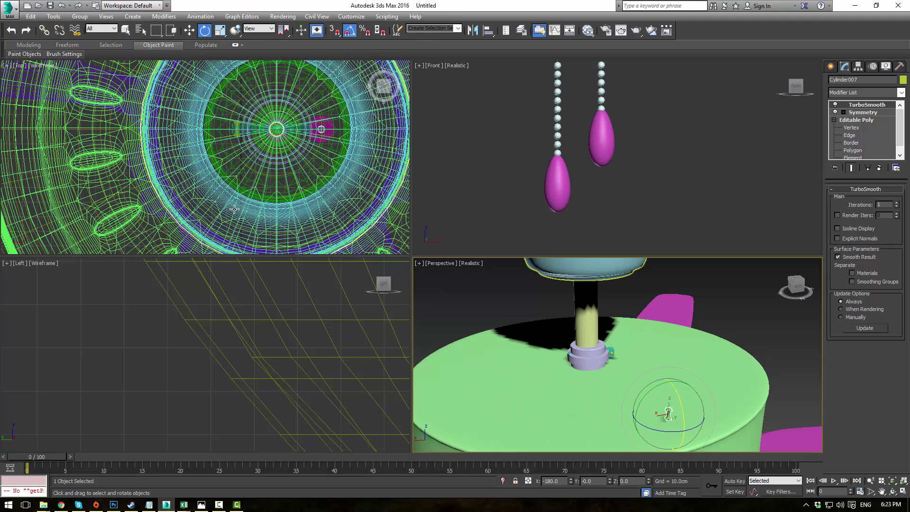
- Hide the canopy, rod, collar and motor housing, plus the glass bowl, to expose the blade brackets
{"action": "middle_click_drag", "start_coordinate": [288, 163], "coordinate": [273, 190]}
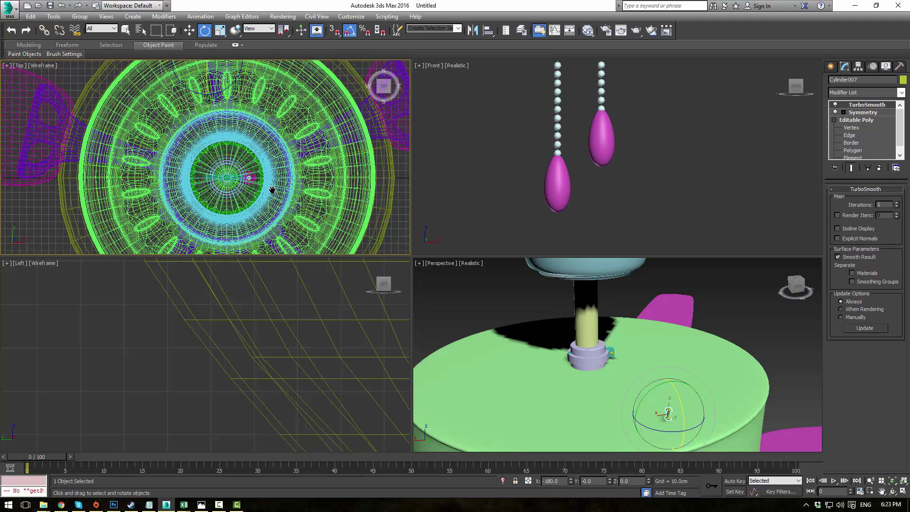
{"action": "left_click", "coordinate": [526, 367]}
{"action": "scroll", "coordinate": [589, 326], "scroll_direction": "down", "scroll_amount": 6}
{"action": "middle_click_drag", "start_coordinate": [588, 325], "coordinate": [530, 285], "text": "alt"}
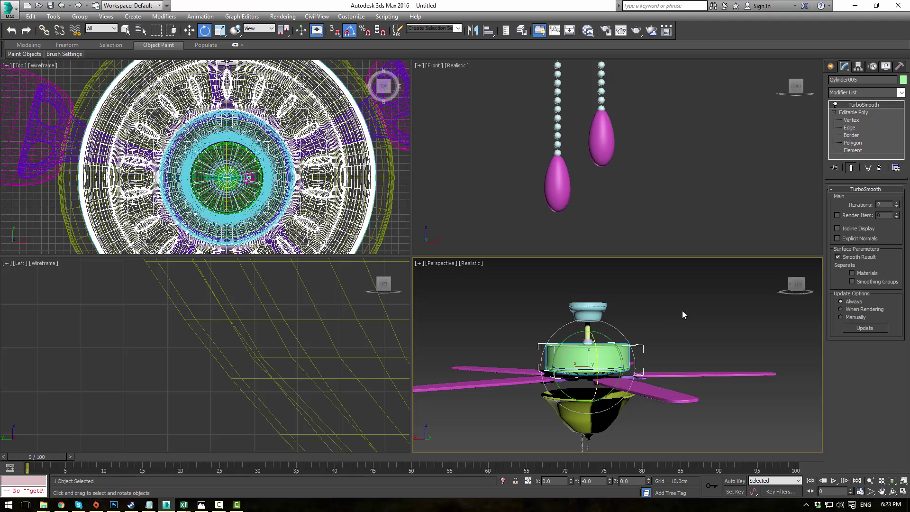
{"action": "left_click", "coordinate": [671, 278]}
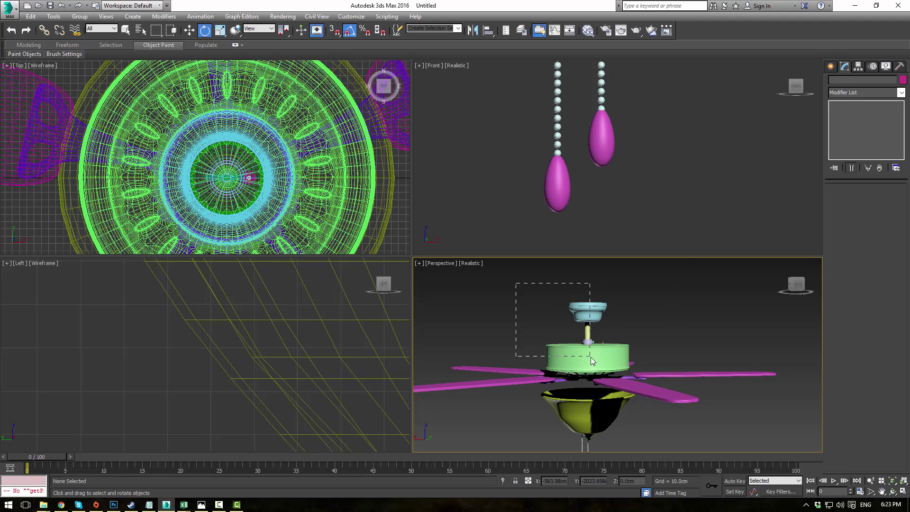
{"action": "left_click_drag", "start_coordinate": [591, 360], "coordinate": [593, 359]}
{"action": "right_click", "coordinate": [590, 341]}
{"action": "left_click", "coordinate": [616, 325]}
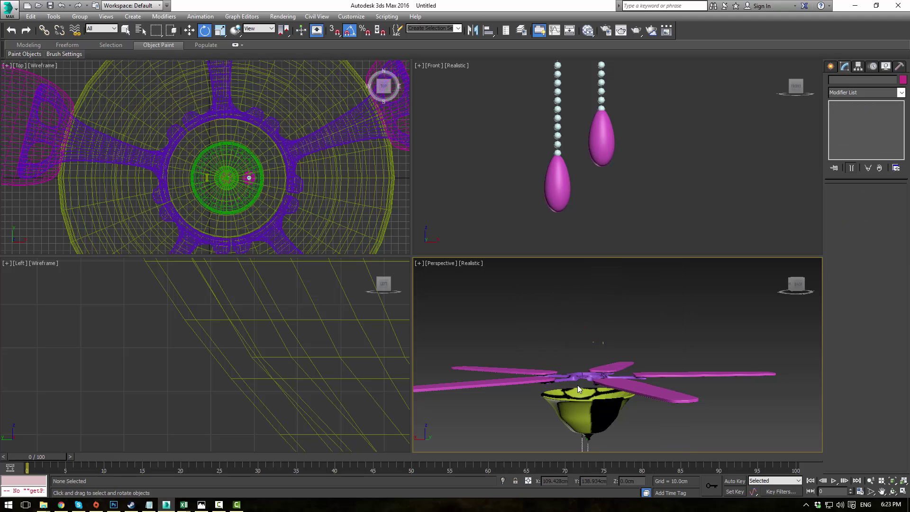
{"action": "left_click", "coordinate": [577, 385]}
{"action": "right_click", "coordinate": [577, 385]}
{"action": "left_click", "coordinate": [626, 334]}
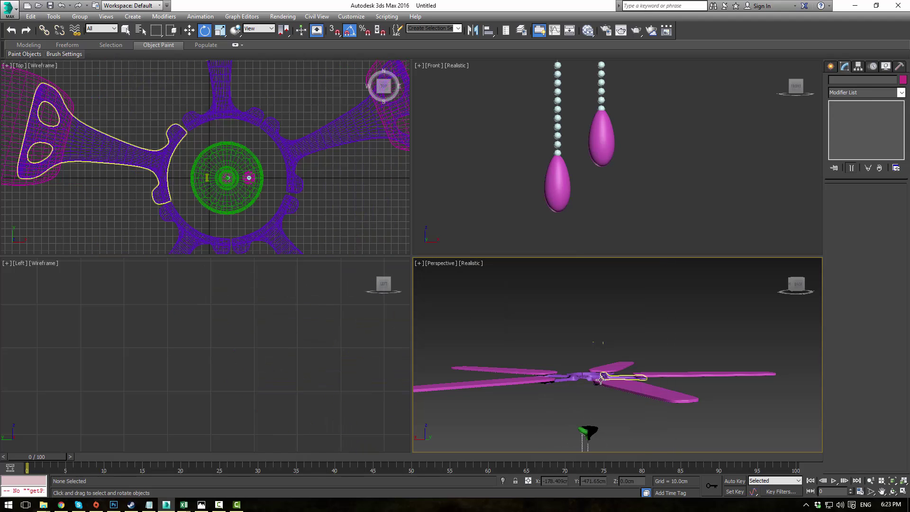
- Select the upright screw copy and lower it to the height of the blade bracket ring in the front view
{"action": "scroll", "coordinate": [593, 337], "scroll_direction": "up", "scroll_amount": 5}
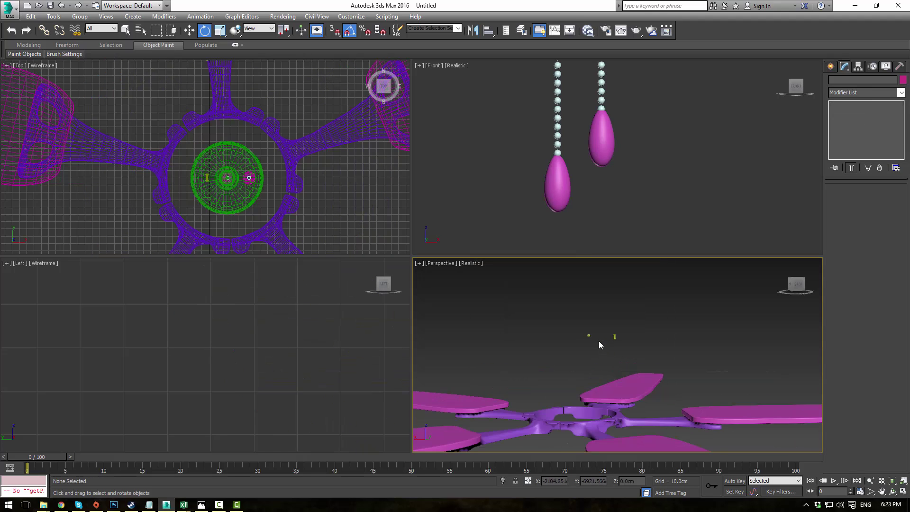
{"action": "left_click", "coordinate": [620, 346]}
{"action": "left_click_drag", "start_coordinate": [619, 349], "coordinate": [618, 350]}
{"action": "scroll", "coordinate": [553, 149], "scroll_direction": "down", "scroll_amount": 9}
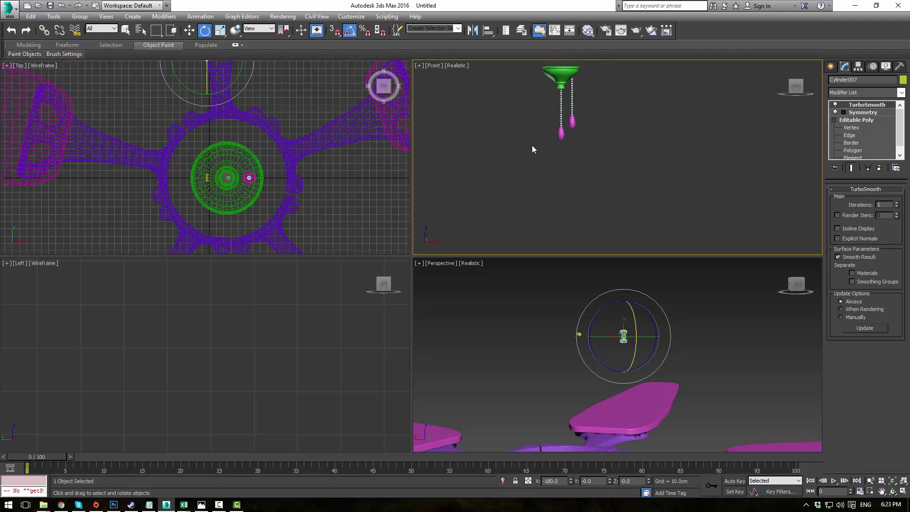
{"action": "scroll", "coordinate": [569, 137], "scroll_direction": "up", "scroll_amount": 3}
{"action": "middle_click_drag", "start_coordinate": [569, 136], "coordinate": [573, 169]}
{"action": "scroll", "coordinate": [573, 170], "scroll_direction": "down", "scroll_amount": 5}
{"action": "key", "text": "w"}
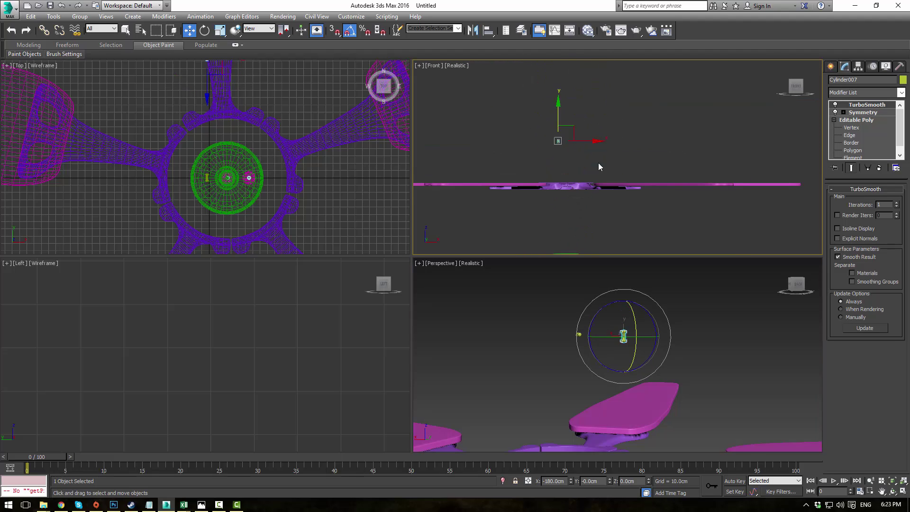
{"action": "scroll", "coordinate": [598, 163], "scroll_direction": "up", "scroll_amount": 3}
{"action": "left_click_drag", "start_coordinate": [546, 102], "coordinate": [546, 160]}
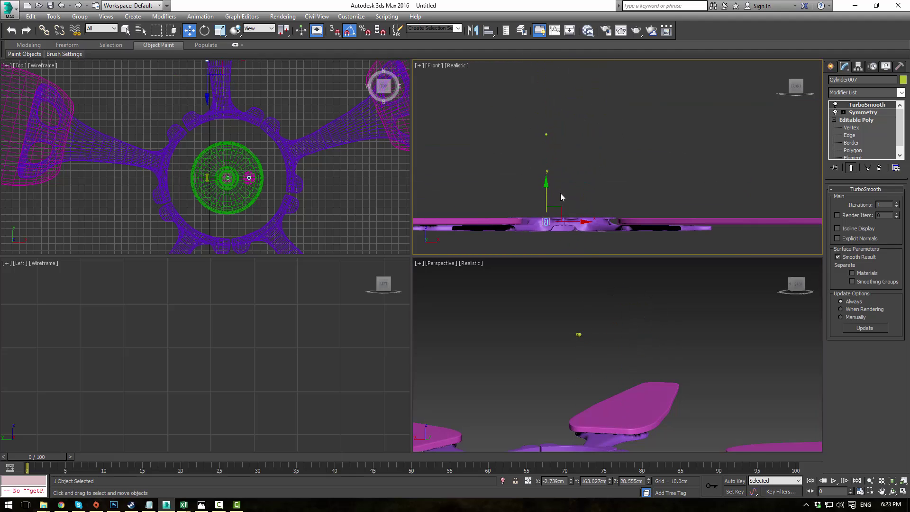
- Move the screw copy about 19 cm sideways and 6 cm up so its head protrudes above the bracket ring
{"action": "scroll", "coordinate": [561, 199], "scroll_direction": "up", "scroll_amount": 4}
{"action": "scroll", "coordinate": [571, 156], "scroll_direction": "up", "scroll_amount": 4}
{"action": "middle_click_drag", "start_coordinate": [557, 144], "coordinate": [558, 163]}
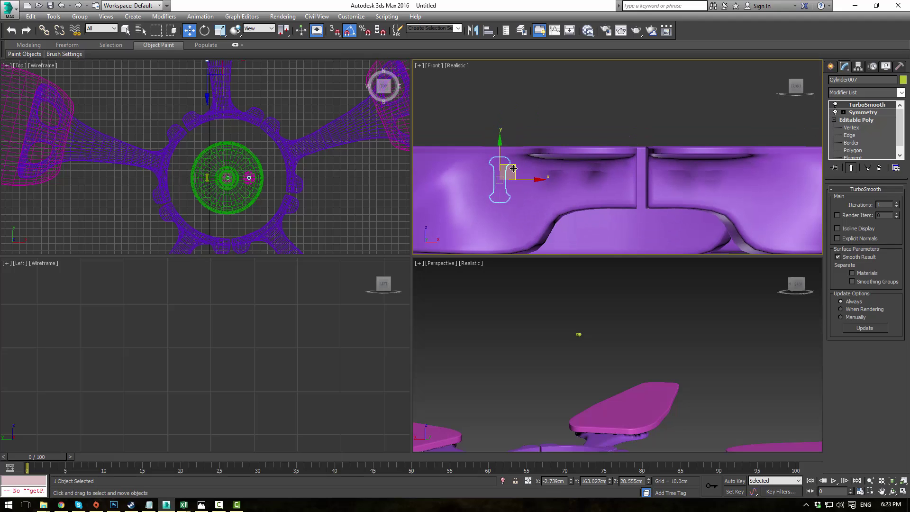
{"action": "left_click_drag", "start_coordinate": [512, 166], "coordinate": [595, 140]}
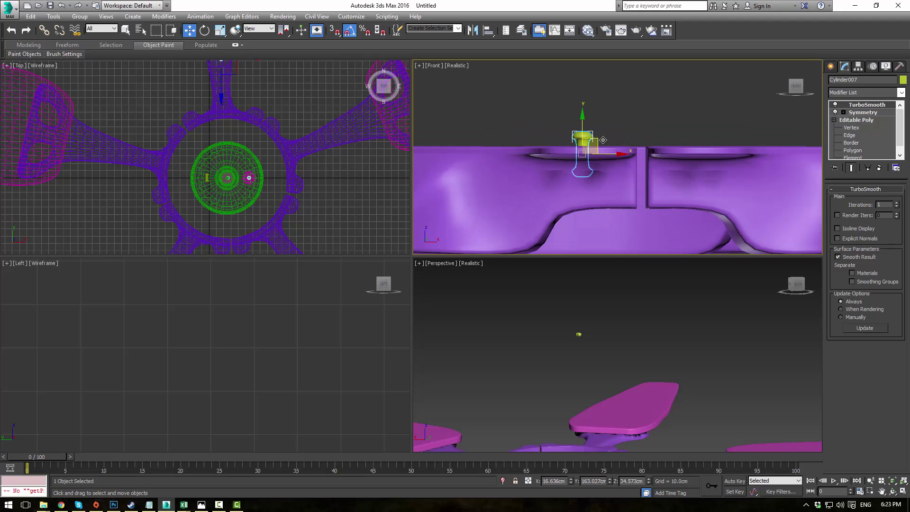
- Show edged faces in the front view while inspecting the screw copy at vertex level, and return to its TurboSmooth level
{"action": "left_click", "coordinate": [851, 127]}
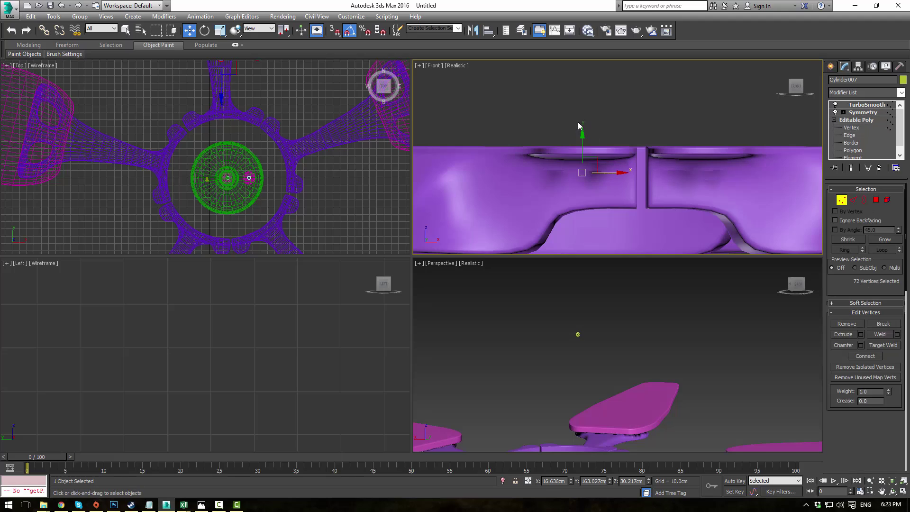
{"action": "scroll", "coordinate": [578, 122], "scroll_direction": "up", "scroll_amount": 2}
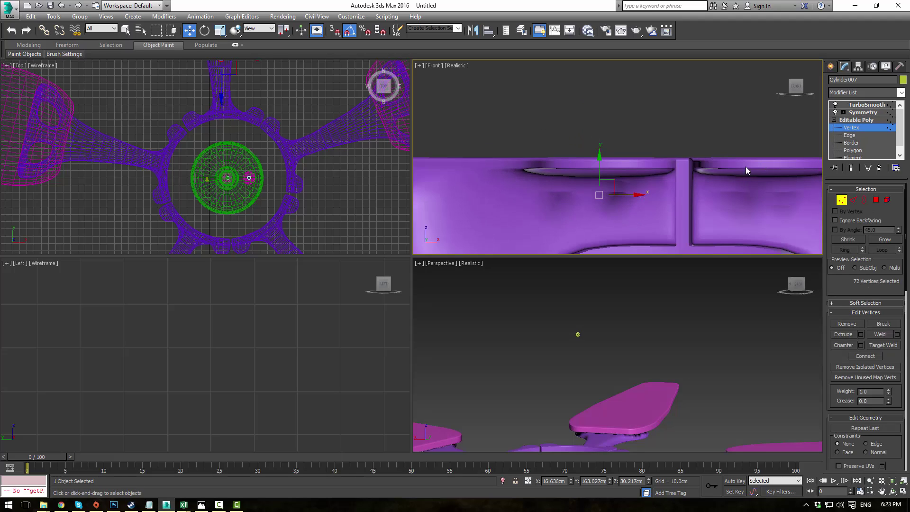
{"action": "key", "text": "F3"}
{"action": "key", "text": "F4"}
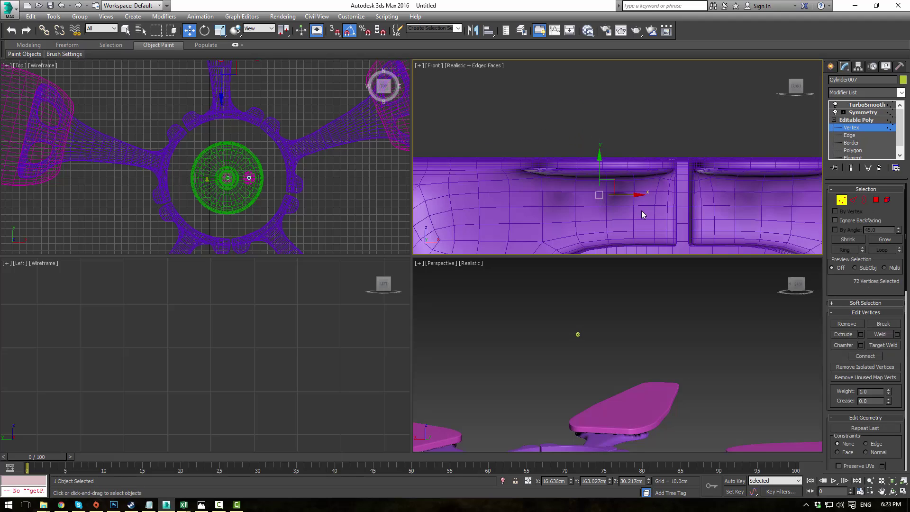
{"action": "middle_click_drag", "start_coordinate": [621, 378], "coordinate": [628, 339]}
{"action": "left_click", "coordinate": [855, 121]}
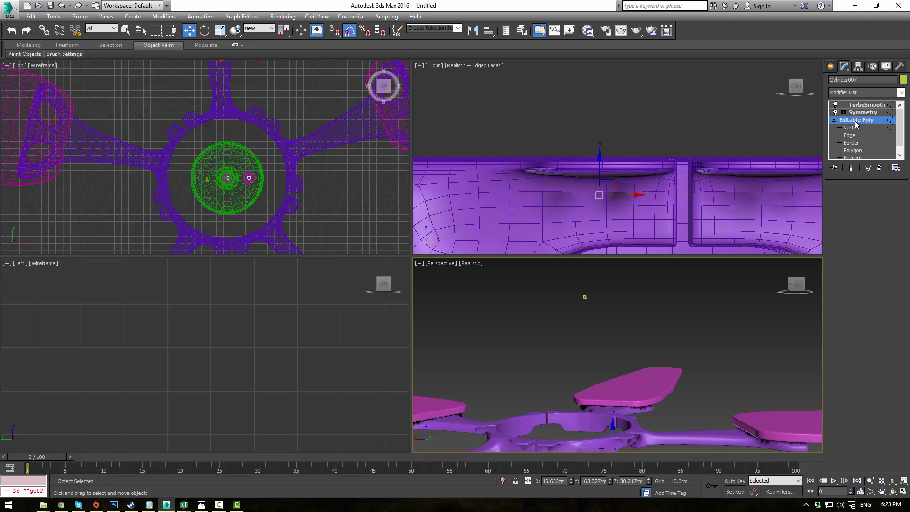
{"action": "left_click", "coordinate": [867, 105]}
- Move the upright screw onto the bracket lug beside the rear blade arm, at about X -26 cm, Y 83 cm in the top view
{"action": "scroll", "coordinate": [259, 138], "scroll_direction": "down", "scroll_amount": 3}
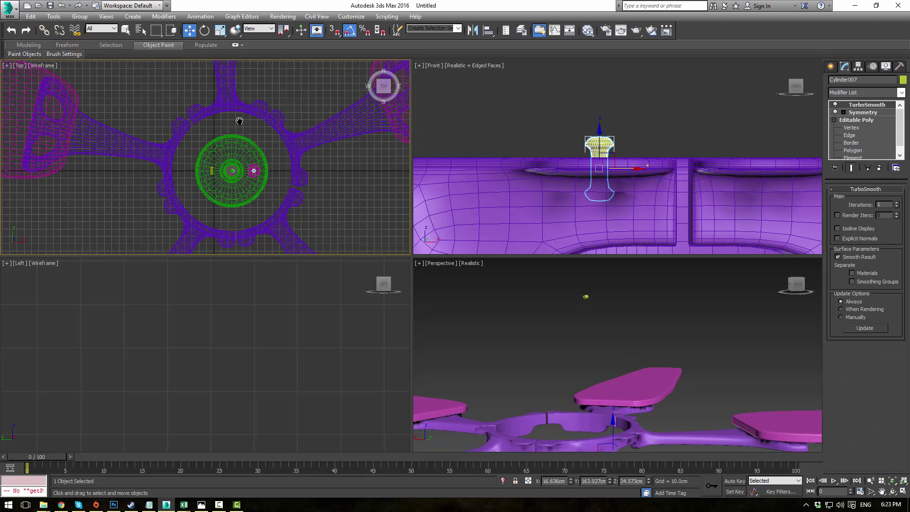
{"action": "middle_click_drag", "start_coordinate": [259, 138], "coordinate": [263, 172]}
{"action": "scroll", "coordinate": [265, 178], "scroll_direction": "up", "scroll_amount": 2}
{"action": "scroll", "coordinate": [257, 158], "scroll_direction": "up", "scroll_amount": 2}
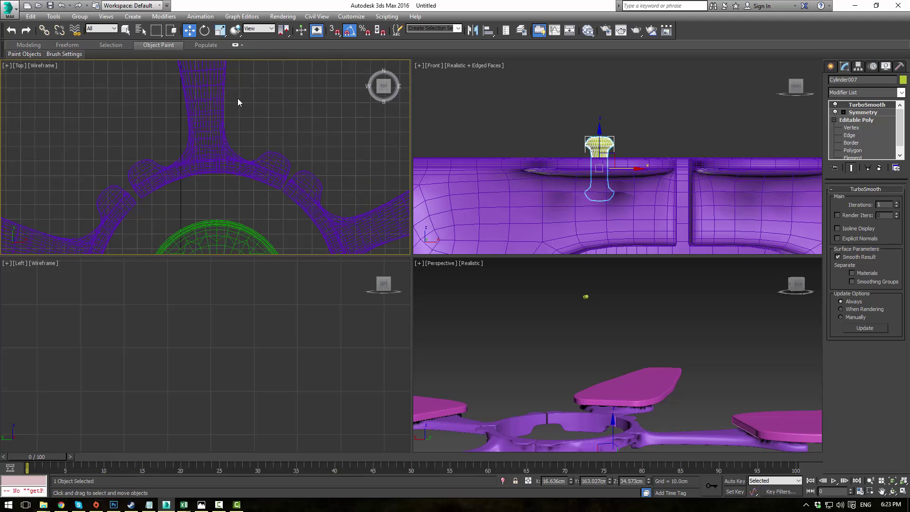
{"action": "middle_click_drag", "start_coordinate": [235, 83], "coordinate": [270, 171]}
{"action": "left_click_drag", "start_coordinate": [257, 128], "coordinate": [228, 188]}
{"action": "middle_click_drag", "start_coordinate": [228, 188], "coordinate": [262, 79]}
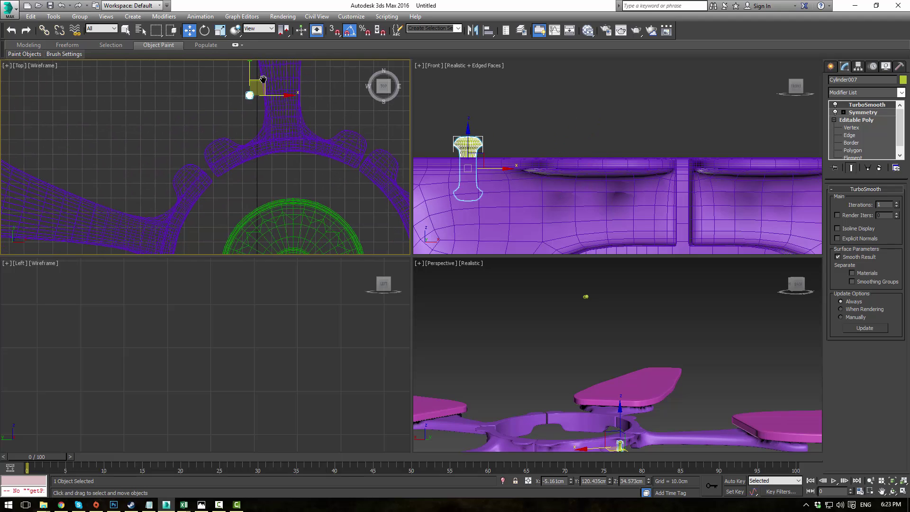
{"action": "left_click_drag", "start_coordinate": [264, 81], "coordinate": [235, 134]}
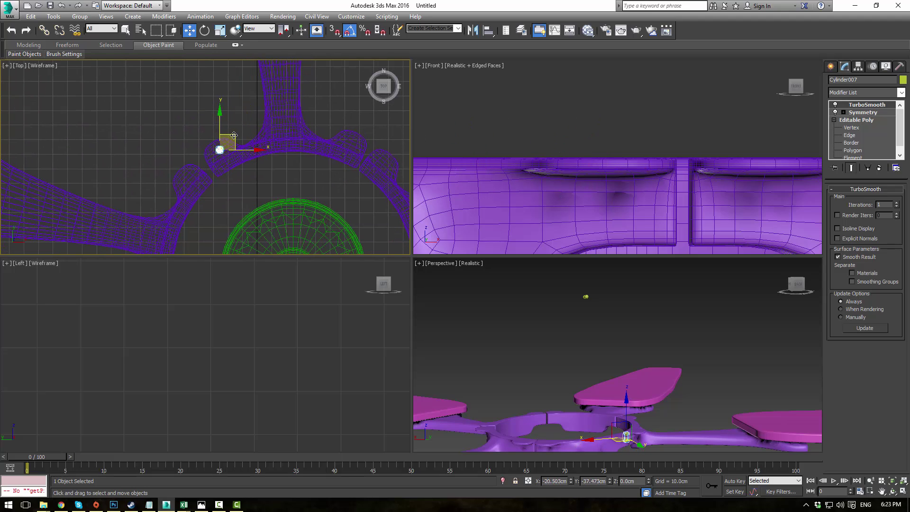
{"action": "scroll", "coordinate": [232, 168], "scroll_direction": "up", "scroll_amount": 5}
{"action": "middle_click_drag", "start_coordinate": [196, 117], "coordinate": [213, 151]}
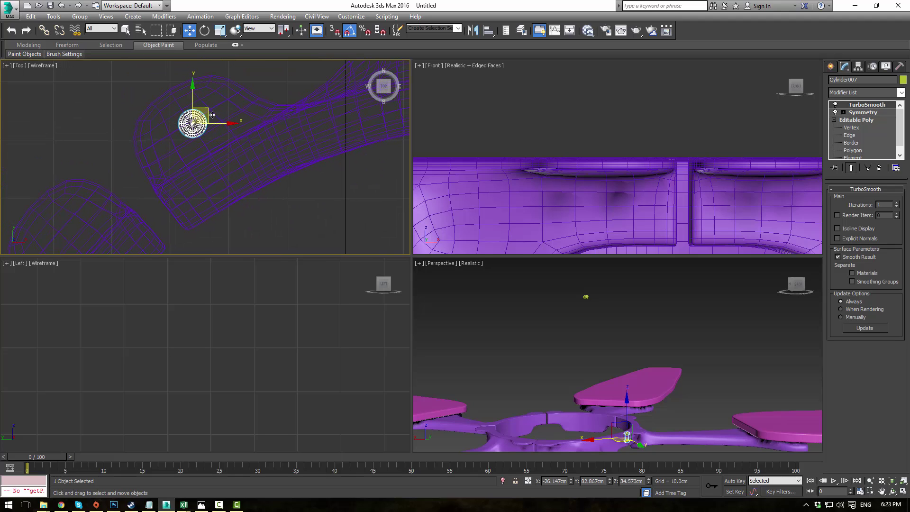
- Hide everything except the screw and its blade bracket, and show the front view in wireframe
{"action": "left_click", "coordinate": [306, 125]}
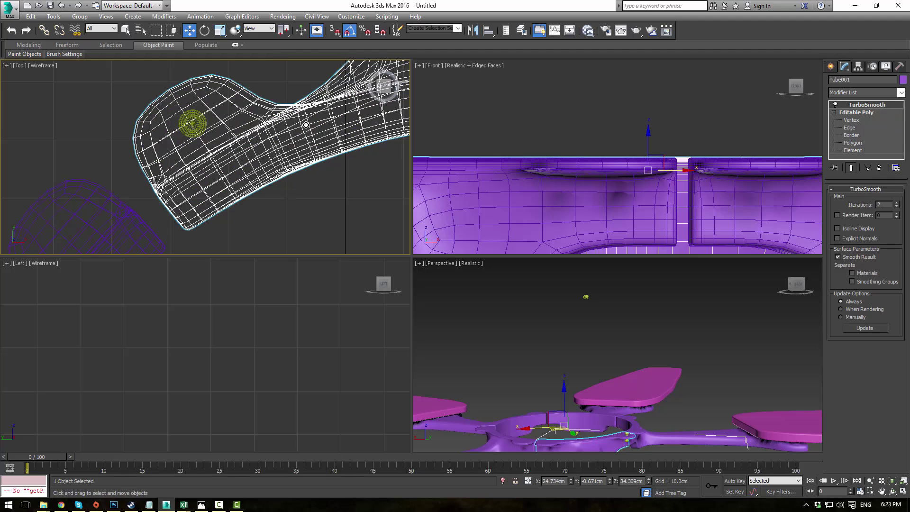
{"action": "right_click", "coordinate": [199, 122]}
{"action": "left_click", "coordinate": [225, 91]}
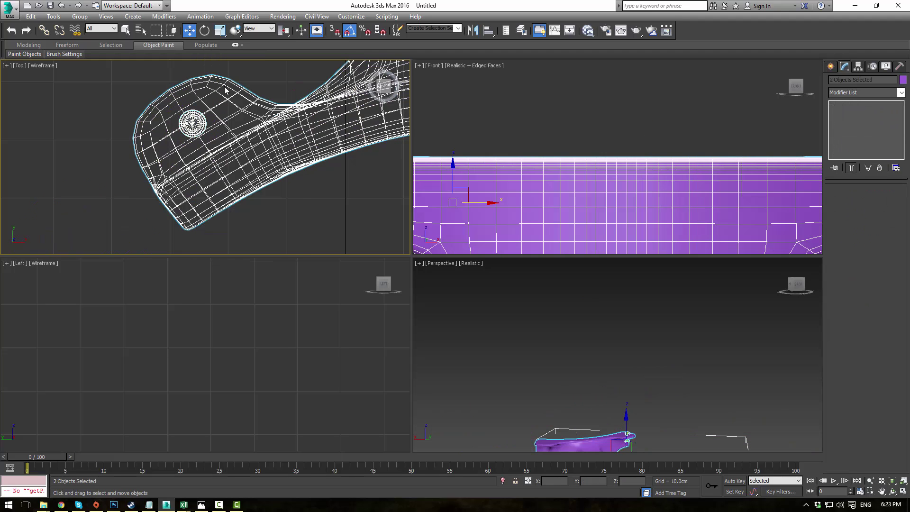
{"action": "left_click", "coordinate": [612, 126]}
{"action": "scroll", "coordinate": [573, 142], "scroll_direction": "down", "scroll_amount": 5}
{"action": "scroll", "coordinate": [619, 193], "scroll_direction": "up", "scroll_amount": 4}
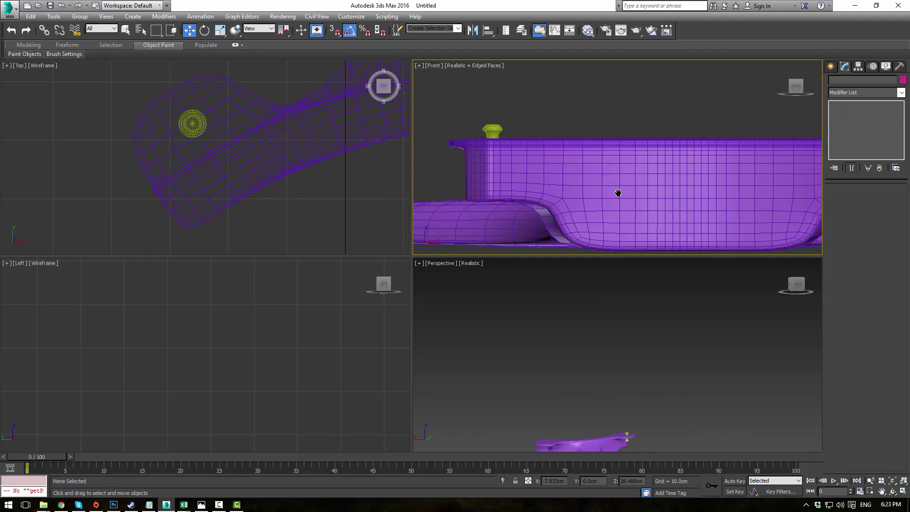
{"action": "key", "text": "F3"}
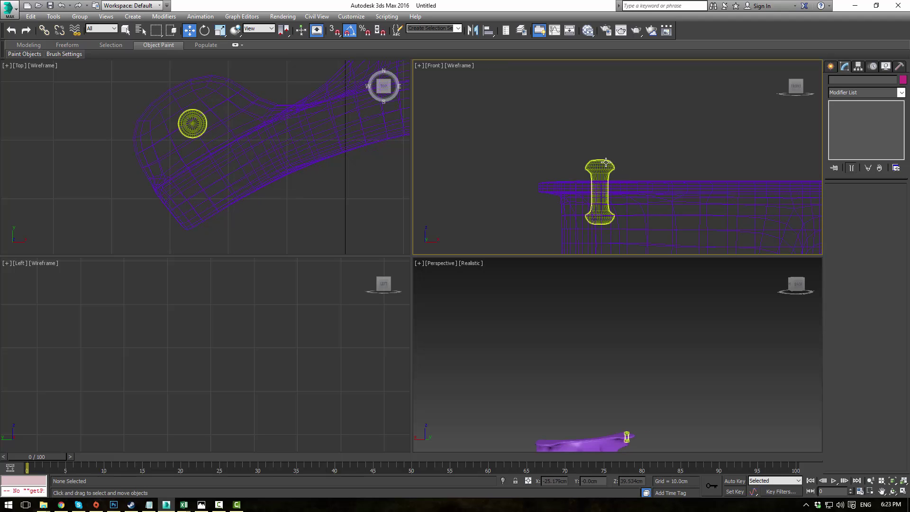
- Shorten the screw by raising its lower head's vertices, and raise its Symmetry mirror plane to about Z 35.2 cm
{"action": "left_click", "coordinate": [605, 162]}
{"action": "left_click", "coordinate": [851, 127]}
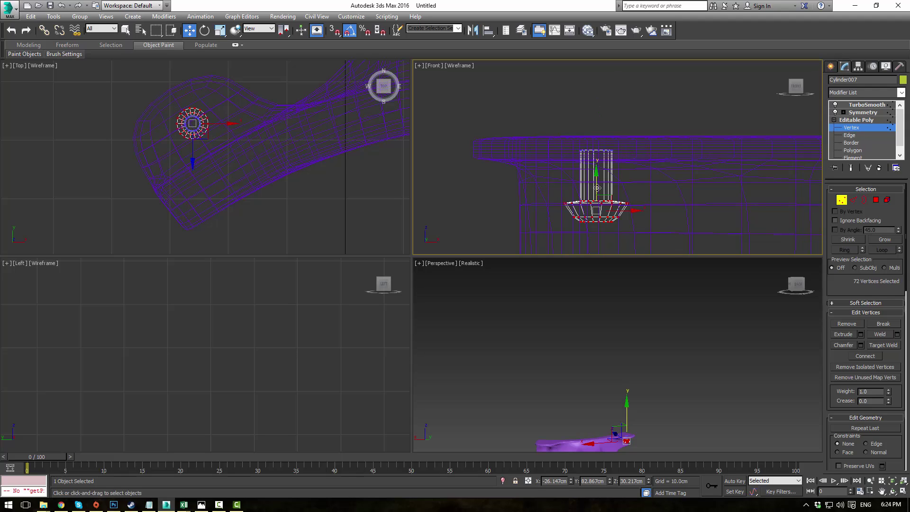
{"action": "left_click", "coordinate": [840, 106]}
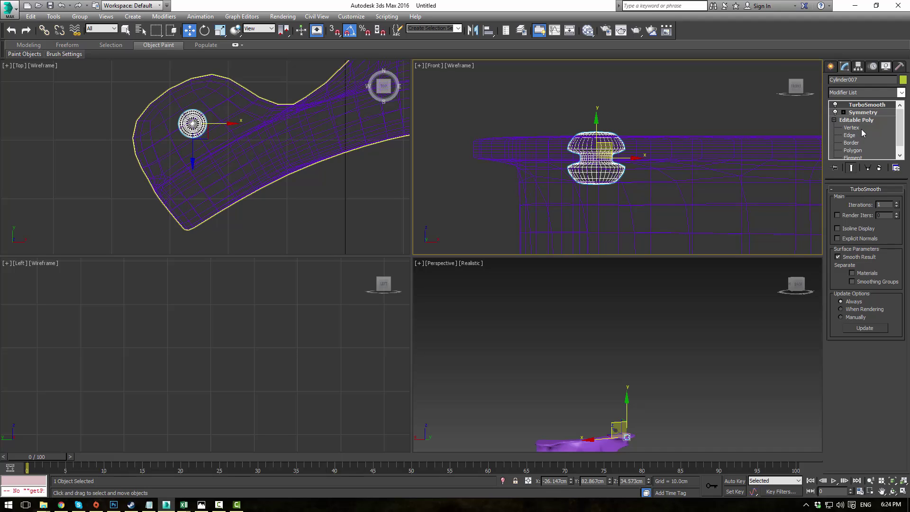
{"action": "left_click", "coordinate": [843, 112]}
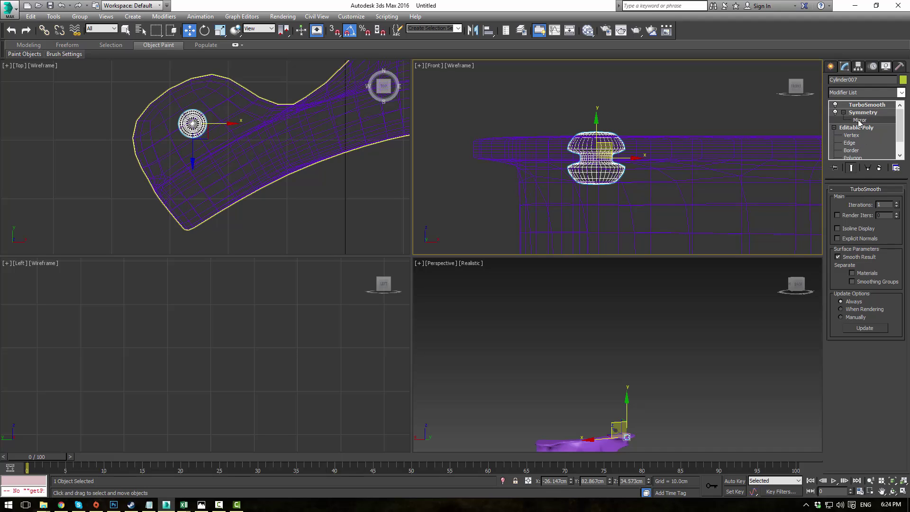
{"action": "left_click", "coordinate": [859, 120]}
{"action": "left_click_drag", "start_coordinate": [596, 127], "coordinate": [596, 117]}
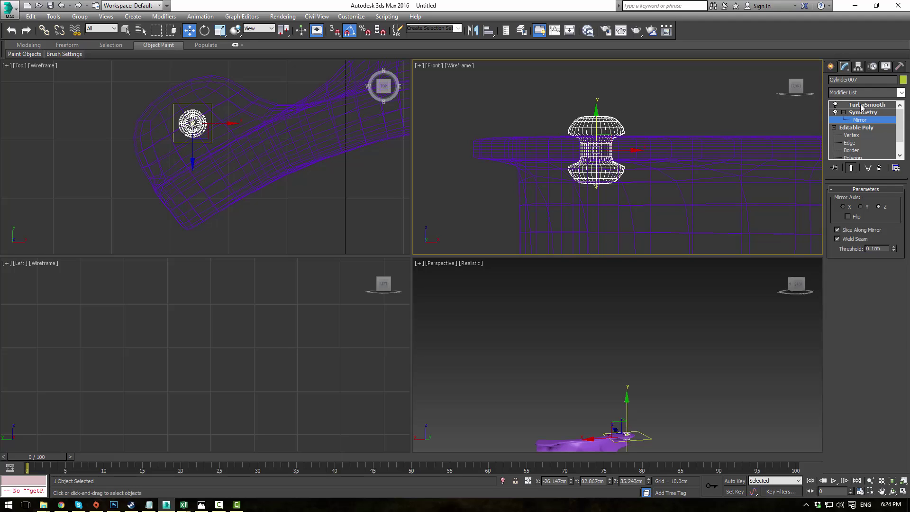
{"action": "left_click", "coordinate": [702, 117]}
- Clone the screw onto the opposite lug of the same bracket, at about X 65 cm, Y 90 cm in the top view
{"action": "left_click", "coordinate": [595, 119]}
{"action": "scroll", "coordinate": [216, 153], "scroll_direction": "down", "scroll_amount": 4}
{"action": "middle_click_drag", "start_coordinate": [216, 153], "coordinate": [160, 193]}
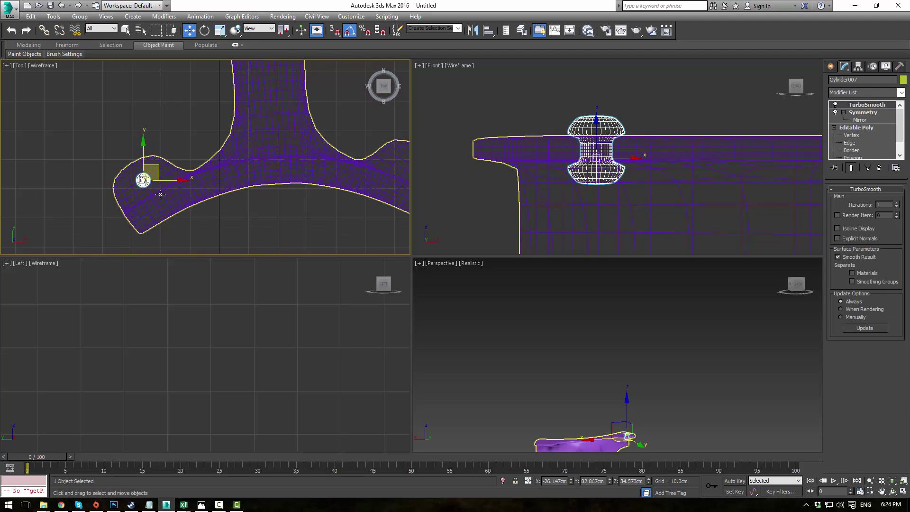
{"action": "middle_click_drag", "start_coordinate": [185, 146], "coordinate": [141, 127]}
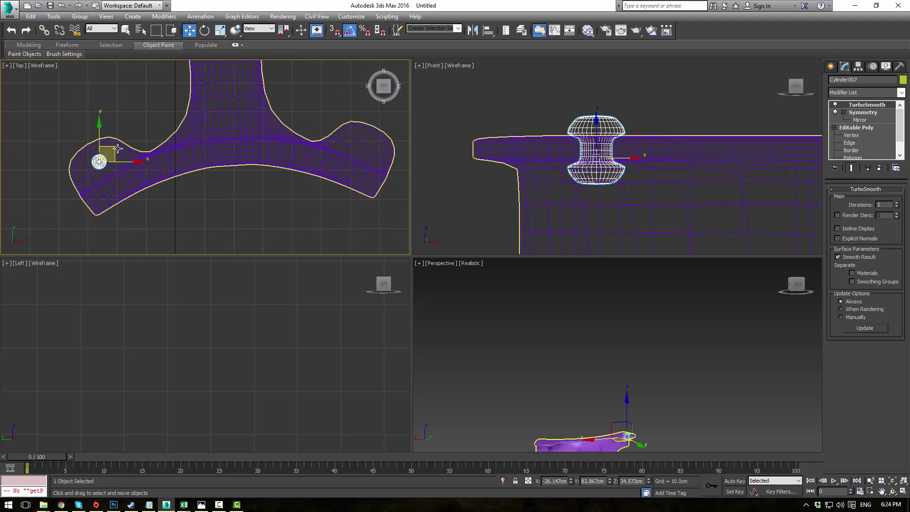
{"action": "left_click_drag", "start_coordinate": [113, 150], "coordinate": [379, 129], "text": "shift"}
{"action": "left_click", "coordinate": [452, 295]}
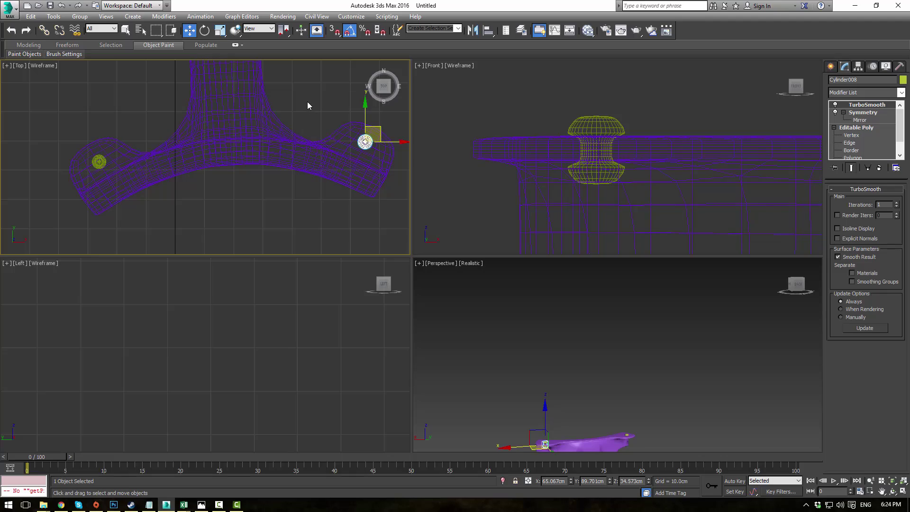
- Unhide all objects, and hide the motor housing and the lamp bowl again
{"action": "right_click", "coordinate": [307, 101]}
{"action": "left_click", "coordinate": [333, 57]}
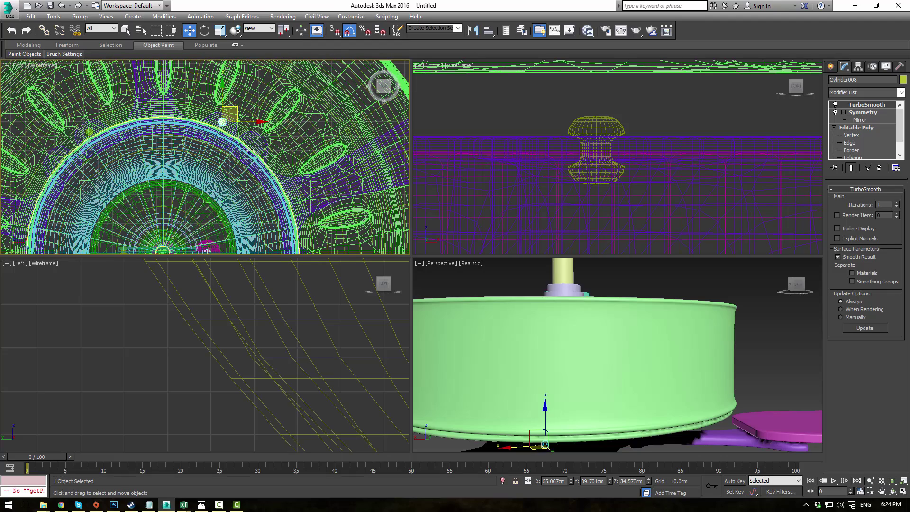
{"action": "left_click", "coordinate": [573, 337]}
{"action": "scroll", "coordinate": [570, 300], "scroll_direction": "down", "scroll_amount": 4}
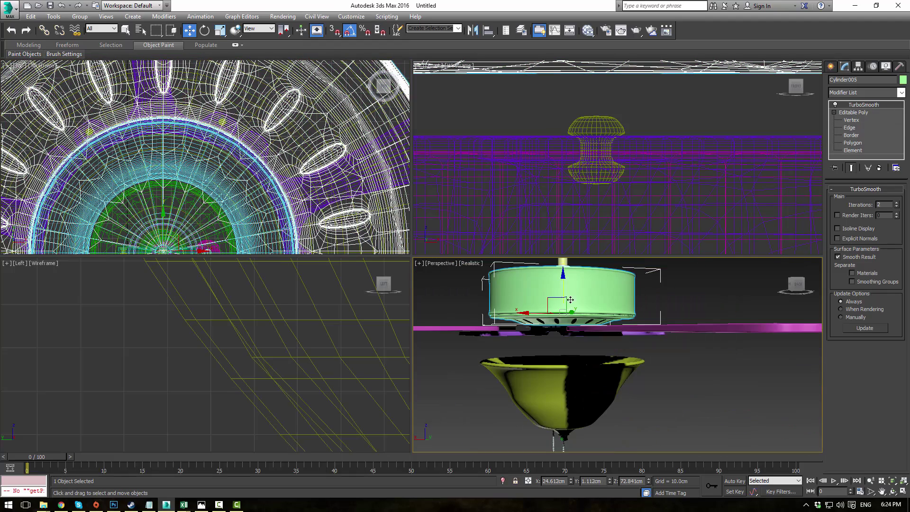
{"action": "left_click", "coordinate": [572, 355], "text": "ctrl"}
{"action": "right_click", "coordinate": [569, 352]}
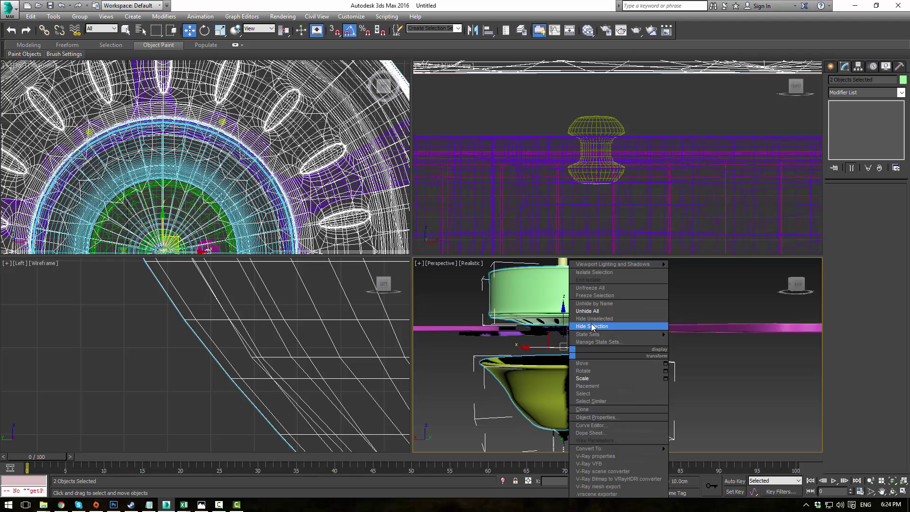
{"action": "left_click", "coordinate": [592, 325]}
- Clone the second screw onto the adjacent bracket's nearest lug, at about X 87 cm, Y 75 cm in the maximized top view
{"action": "scroll", "coordinate": [210, 119], "scroll_direction": "up", "scroll_amount": 3}
{"action": "left_click", "coordinate": [211, 119]}
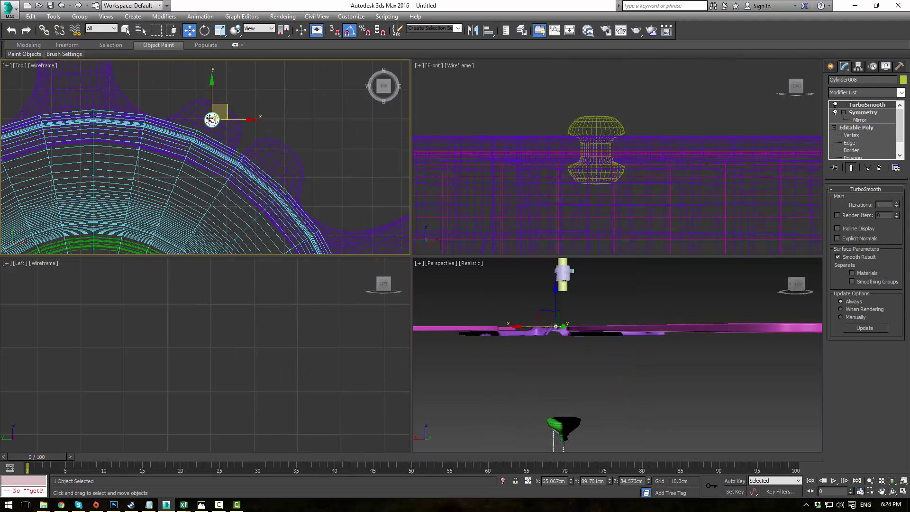
{"action": "key", "text": "alt+w"}
{"action": "scroll", "coordinate": [327, 109], "scroll_direction": "up", "scroll_amount": 4}
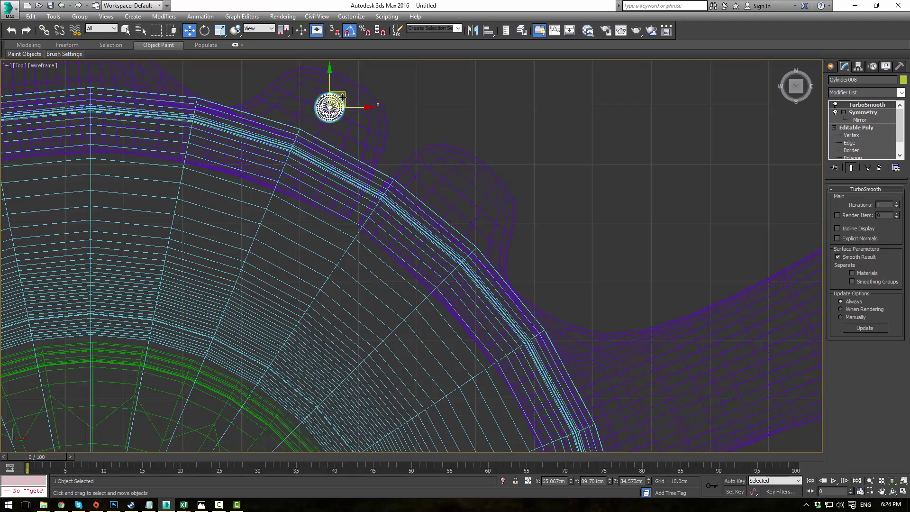
{"action": "left_click_drag", "start_coordinate": [343, 97], "coordinate": [439, 154], "text": "shift"}
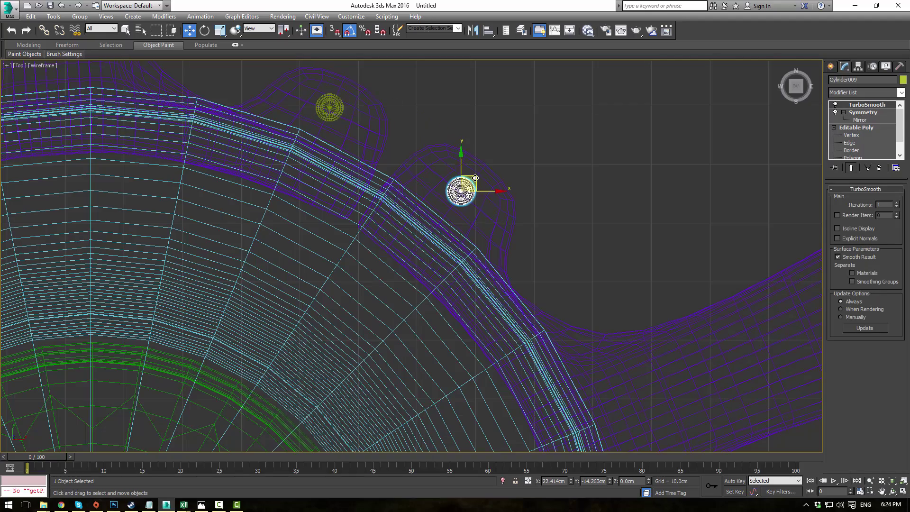
{"action": "left_click", "coordinate": [462, 294]}
- Clone instances of the screw onto the two lugs on the ring's right side, at about X 122, Y -10 cm and X 115, Y -37 cm
{"action": "scroll", "coordinate": [465, 231], "scroll_direction": "down", "scroll_amount": 5}
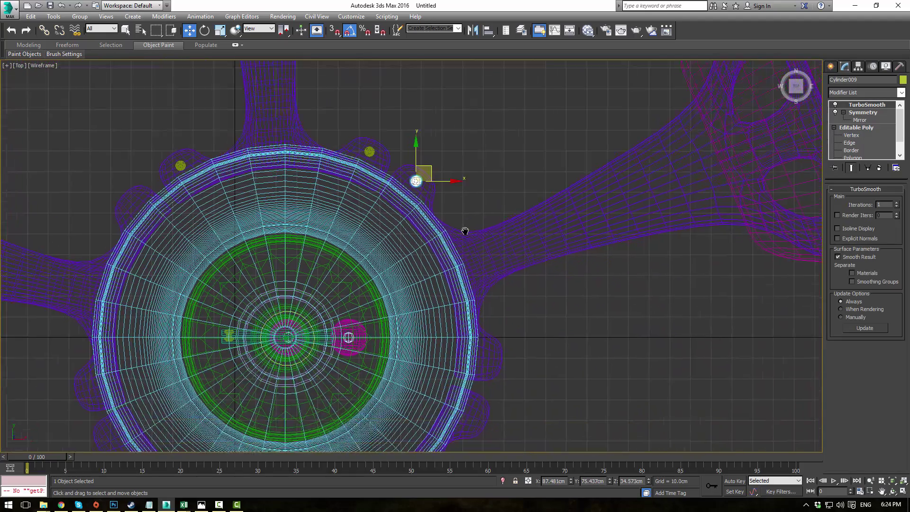
{"action": "middle_click_drag", "start_coordinate": [465, 231], "coordinate": [445, 217]}
{"action": "left_click_drag", "start_coordinate": [413, 154], "coordinate": [497, 330], "text": "shift"}
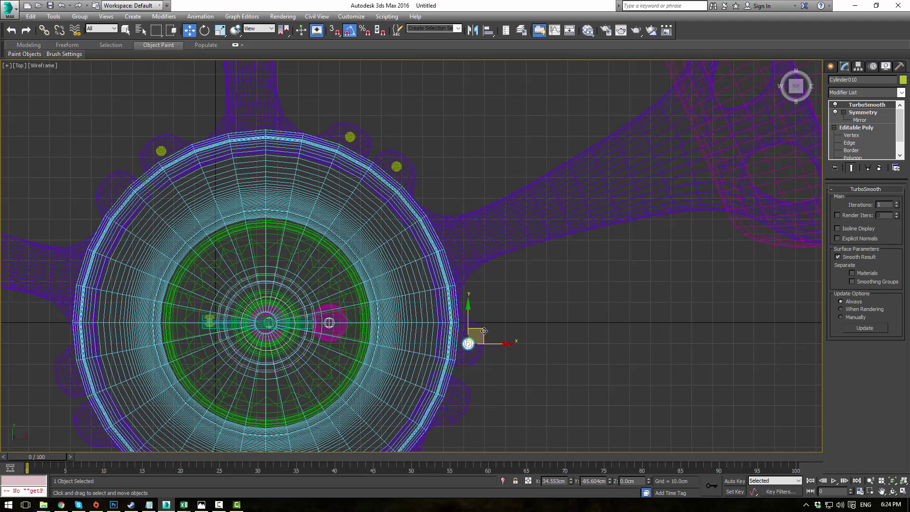
{"action": "left_click_drag", "start_coordinate": [484, 332], "coordinate": [484, 332], "text": "shift"}
{"action": "left_click", "coordinate": [457, 293]}
{"action": "middle_click_drag", "start_coordinate": [508, 374], "coordinate": [510, 273]}
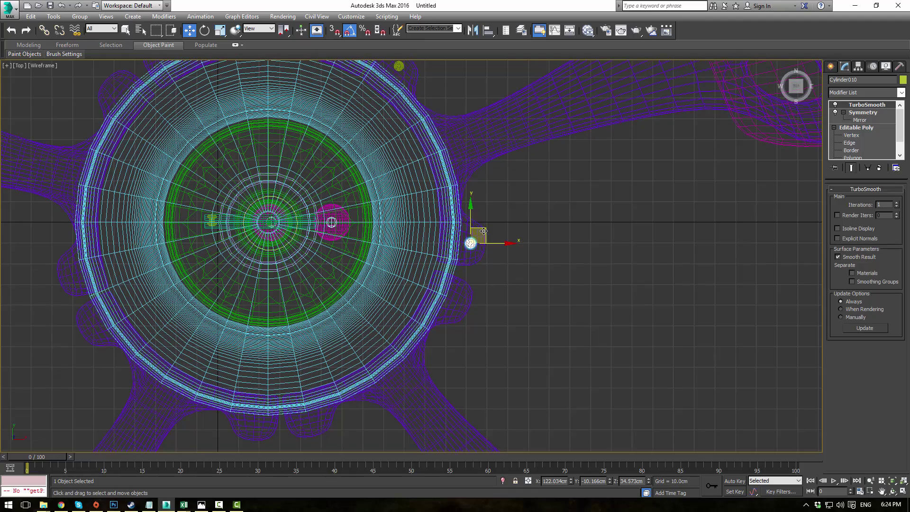
{"action": "mouse_move", "coordinate": [484, 231]}
{"action": "left_mouse_down", "text": "shift"}
{"action": "mouse_move", "coordinate": [463, 281]}
{"action": "mouse_move", "coordinate": [469, 287]}
{"action": "left_mouse_up", "text": "shift"}
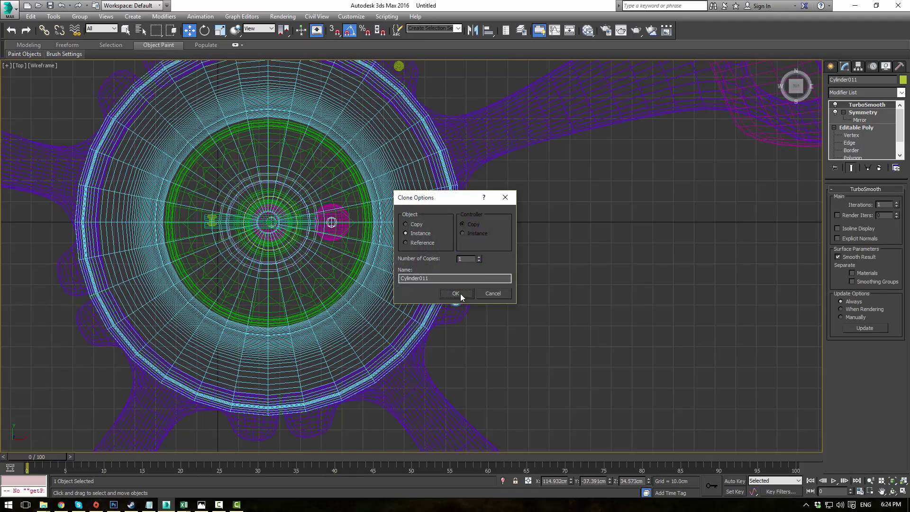
{"action": "left_click", "coordinate": [460, 294]}
- Clone the screw onto the two neighbouring lugs at the bottom of the bracket ring in the top view
{"action": "scroll", "coordinate": [430, 318], "scroll_direction": "up", "scroll_amount": 2}
{"action": "middle_click_drag", "start_coordinate": [430, 317], "coordinate": [496, 263]}
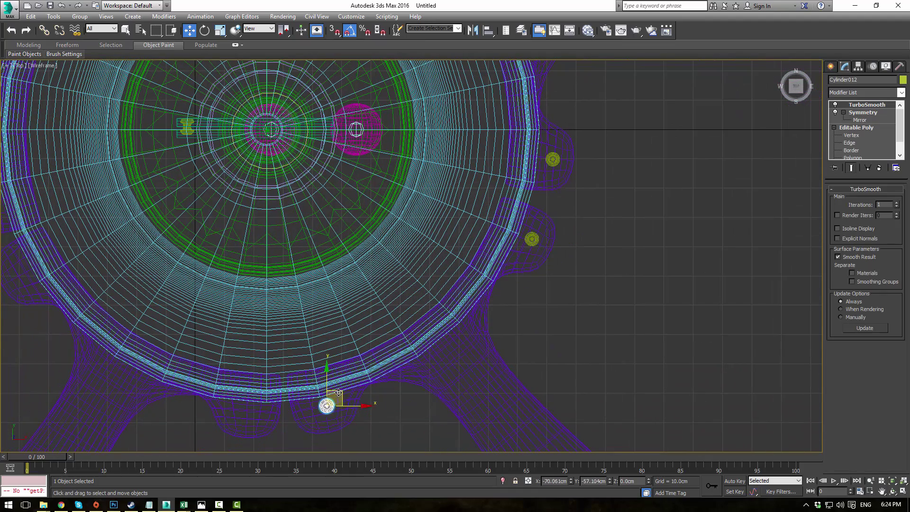
{"action": "left_click_drag", "start_coordinate": [338, 397], "coordinate": [338, 397], "text": "shift"}
{"action": "left_click", "coordinate": [457, 295]}
{"action": "middle_click_drag", "start_coordinate": [336, 409], "coordinate": [475, 290]}
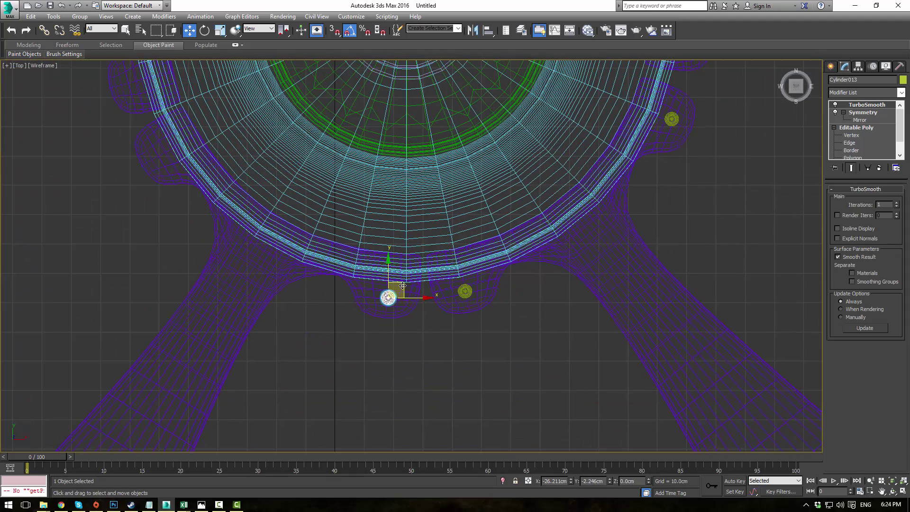
{"action": "left_click_drag", "start_coordinate": [402, 283], "coordinate": [172, 143], "text": "shift"}
{"action": "left_click", "coordinate": [454, 294]}
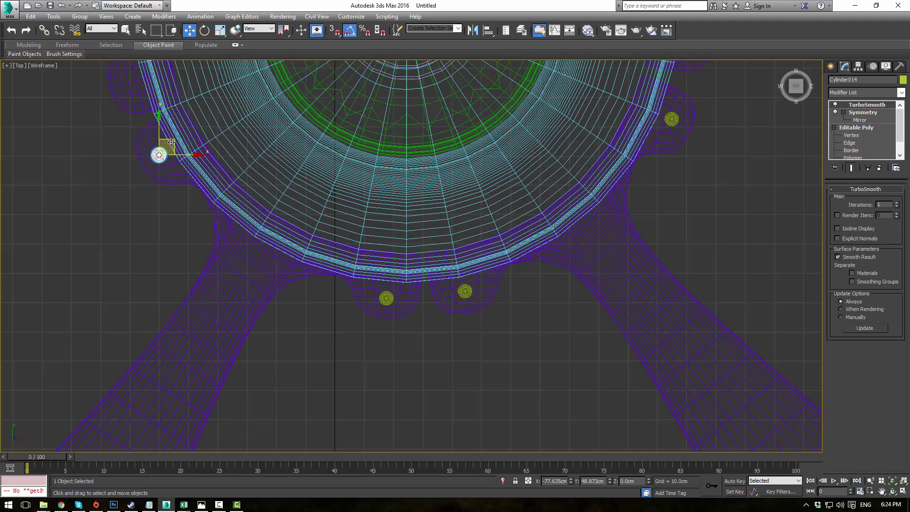
- Clone the screw onto the two lugs on the ring's lower left, placing the upper one at about X -70 cm, Y -25 cm
{"action": "left_click", "coordinate": [458, 290]}
{"action": "mouse_move", "coordinate": [271, 176]}
{"action": "middle_mouse_down"}
{"action": "mouse_move", "coordinate": [275, 206]}
{"action": "mouse_move", "coordinate": [406, 398]}
{"action": "middle_mouse_up"}
{"action": "left_click_drag", "start_coordinate": [322, 395], "coordinate": [295, 325]}
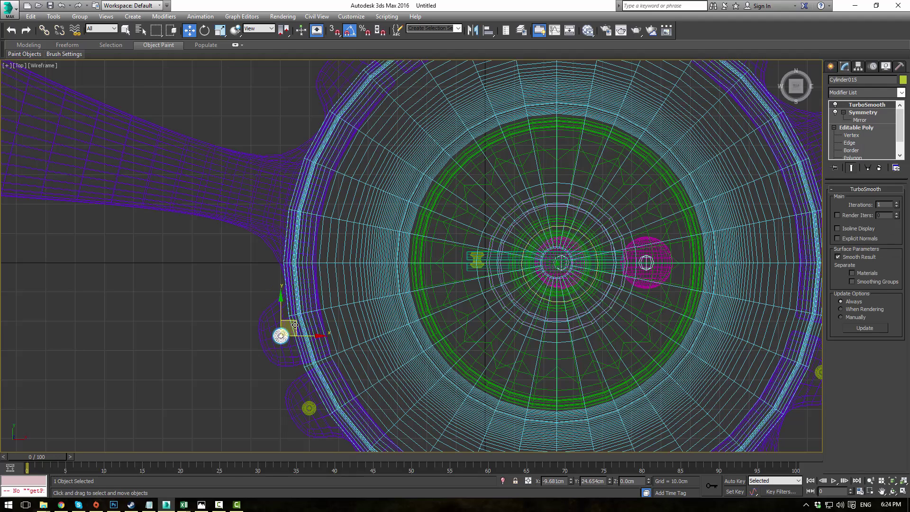
{"action": "left_click", "coordinate": [455, 292]}
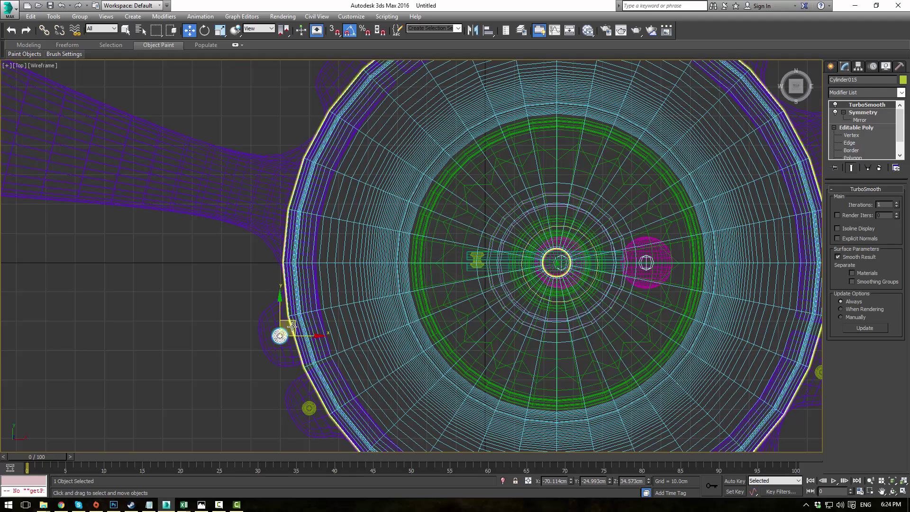
- Clone the screw onto the last empty lug at the ring's upper left, at about X -49 cm, Y 65 cm
{"action": "left_click_drag", "start_coordinate": [295, 322], "coordinate": [338, 94], "text": "shift"}
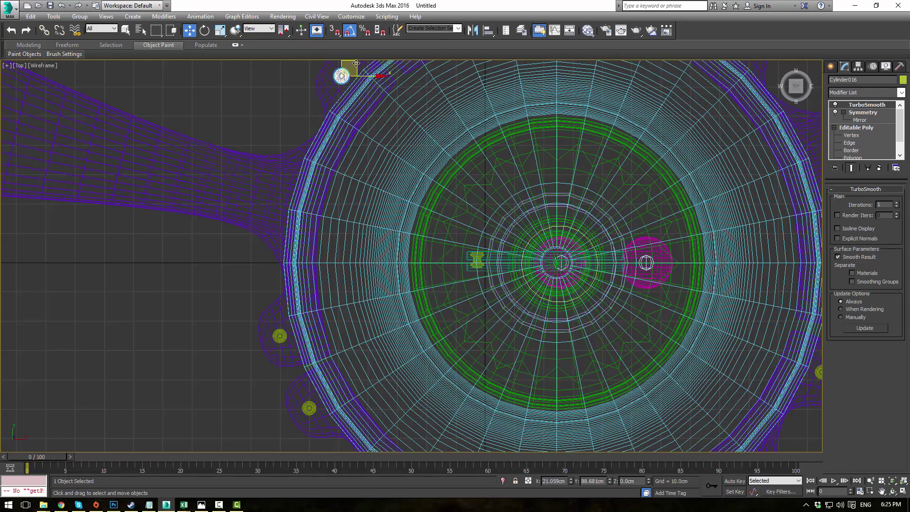
{"action": "left_click_drag", "start_coordinate": [356, 63], "coordinate": [355, 63], "text": "shift"}
{"action": "left_click", "coordinate": [454, 294]}
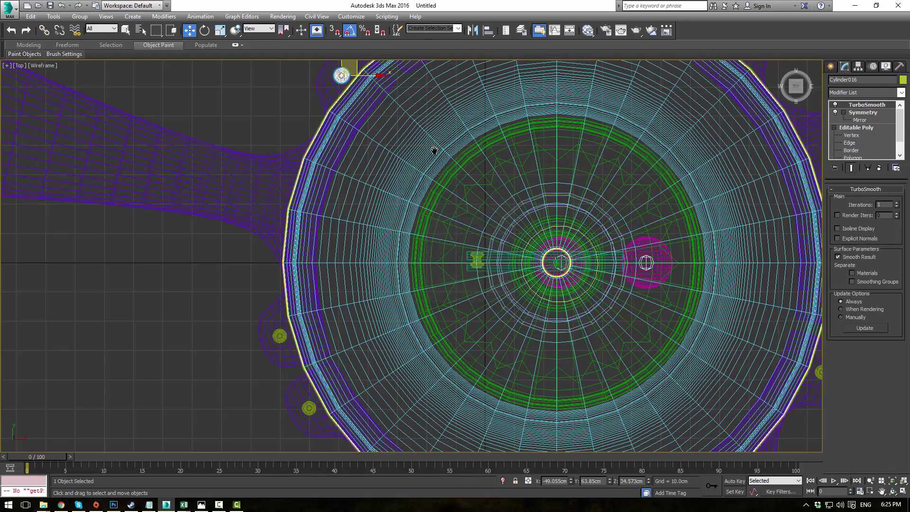
{"action": "middle_click_drag", "start_coordinate": [432, 148], "coordinate": [349, 282]}
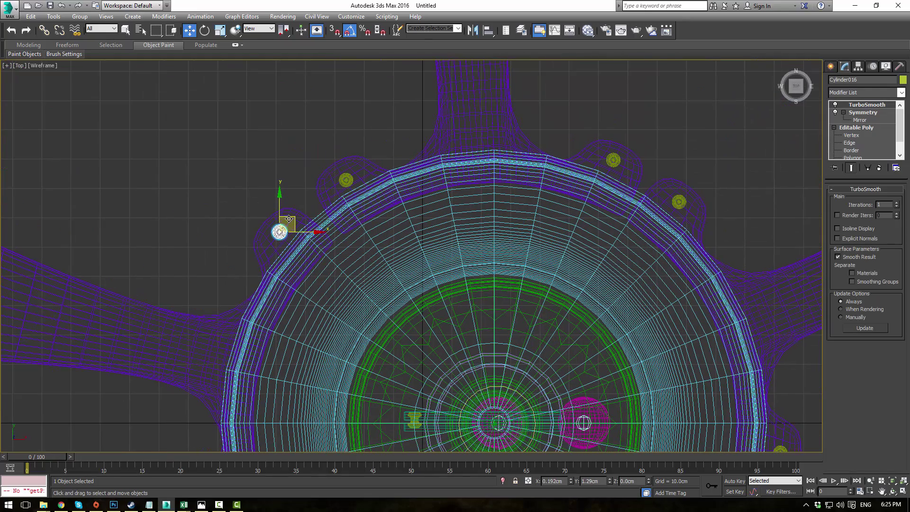
- Deselect the last screw and switch to a shaded perspective view to check the placed screws
{"action": "left_click", "coordinate": [728, 133]}
{"action": "key", "text": "p"}
{"action": "key", "text": "F3"}
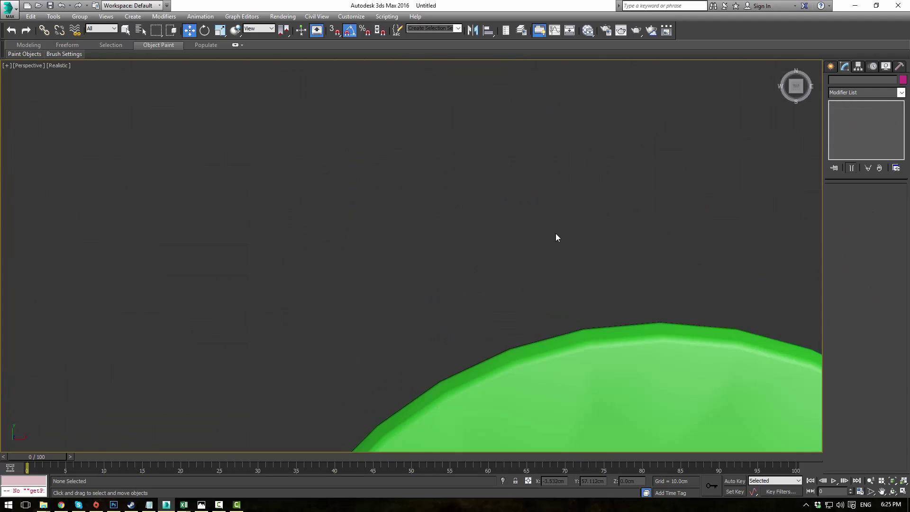
- Unhide all the hidden fan parts so the lamp, motor housing and blades show together with the bracket ring
{"action": "scroll", "coordinate": [559, 256], "scroll_direction": "down", "scroll_amount": 7}
{"action": "middle_click_drag", "start_coordinate": [565, 279], "coordinate": [573, 227], "text": "alt"}
{"action": "right_click", "coordinate": [575, 221]}
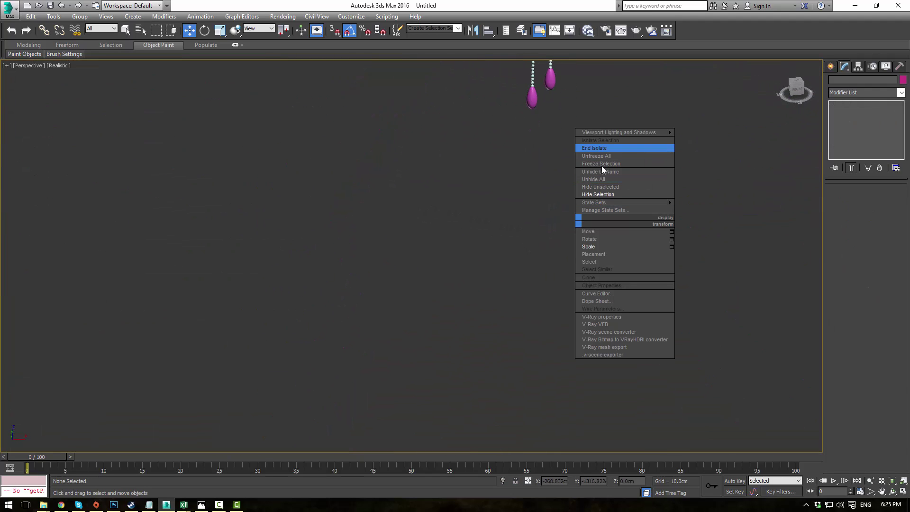
{"action": "left_click", "coordinate": [600, 179]}
{"action": "middle_click_drag", "start_coordinate": [607, 177], "coordinate": [550, 331], "text": "alt"}
{"action": "scroll", "coordinate": [552, 317], "scroll_direction": "up", "scroll_amount": 4}
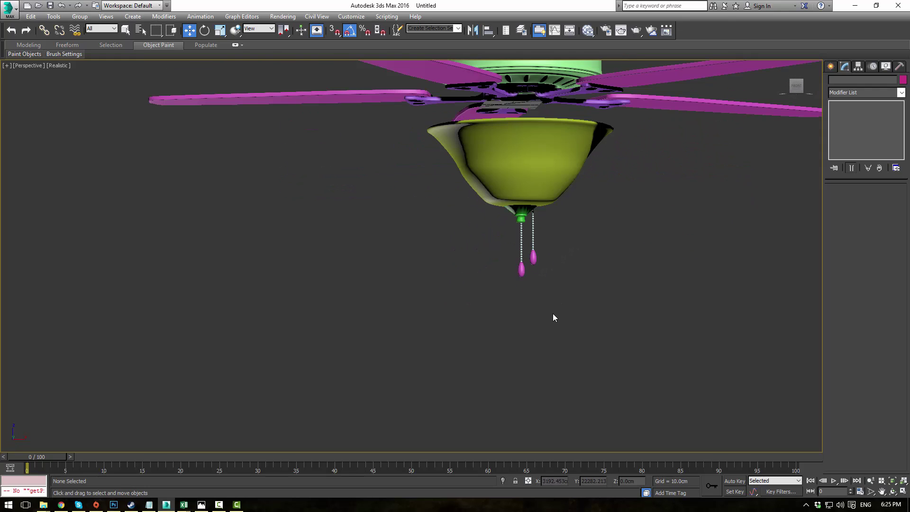
{"action": "middle_click_drag", "start_coordinate": [614, 262], "coordinate": [617, 241], "text": "alt"}
{"action": "scroll", "coordinate": [600, 203], "scroll_direction": "up", "scroll_amount": 4}
{"action": "middle_click_drag", "start_coordinate": [570, 173], "coordinate": [600, 331]}
{"action": "scroll", "coordinate": [560, 226], "scroll_direction": "up", "scroll_amount": 3}
{"action": "middle_click_drag", "start_coordinate": [560, 226], "coordinate": [692, 212], "text": "alt"}
{"action": "left_click", "coordinate": [507, 130]}
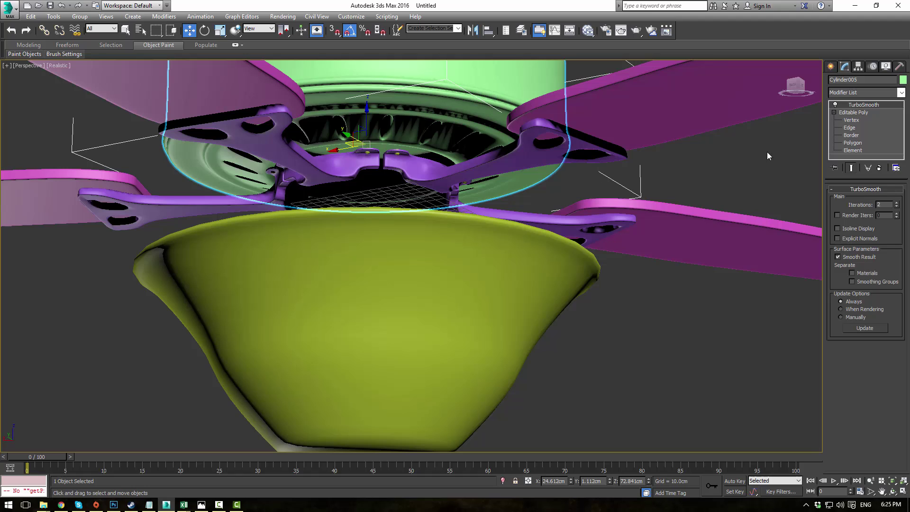
{"action": "left_click", "coordinate": [831, 67]}
{"action": "left_click", "coordinate": [849, 149]}
{"action": "middle_click_drag", "start_coordinate": [473, 225], "coordinate": [488, 285]}
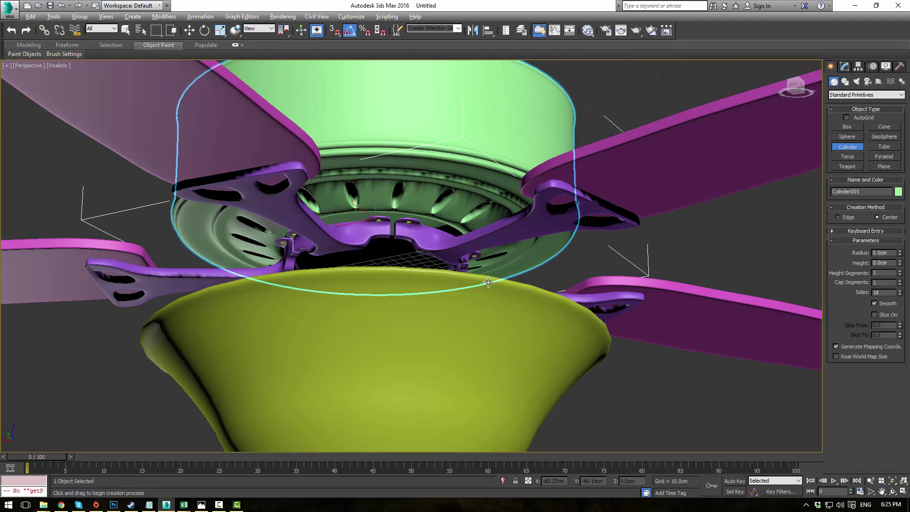
{"action": "scroll", "coordinate": [558, 313], "scroll_direction": "down", "scroll_amount": 2}
{"action": "right_click", "coordinate": [643, 402]}
- Hide the glass lamp bowl below the bracket ring and turn off the viewport grid
{"action": "left_click", "coordinate": [532, 362]}
{"action": "right_click", "coordinate": [533, 363]}
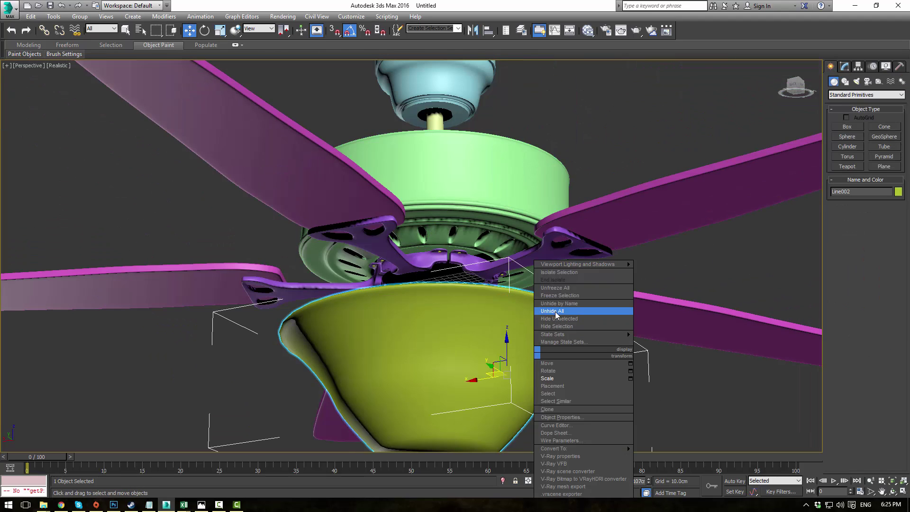
{"action": "left_click", "coordinate": [558, 326]}
{"action": "middle_click_drag", "start_coordinate": [480, 319], "coordinate": [477, 338]}
{"action": "middle_click_drag", "start_coordinate": [477, 337], "coordinate": [481, 275], "text": "alt"}
{"action": "scroll", "coordinate": [428, 330], "scroll_direction": "up", "scroll_amount": 6}
{"action": "key", "text": "g"}
{"action": "left_click", "coordinate": [848, 147]}
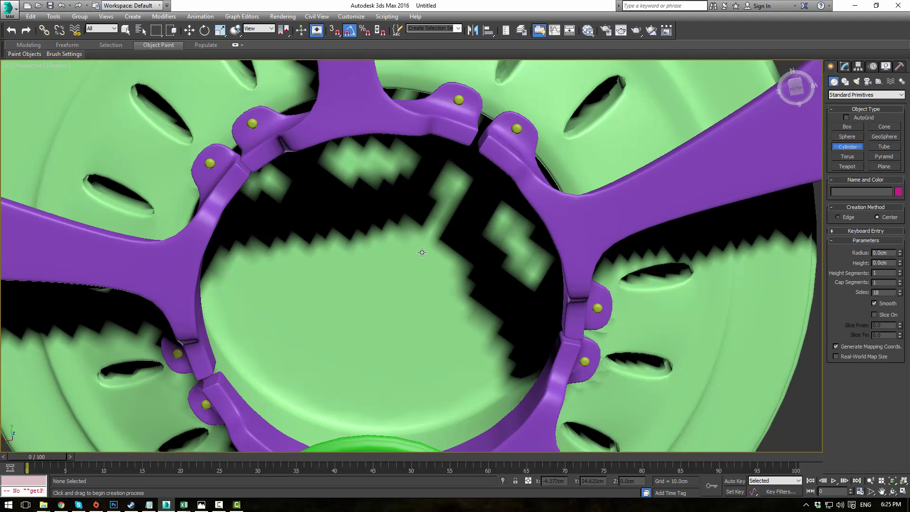
{"action": "left_click_drag", "start_coordinate": [383, 265], "coordinate": [414, 351]}
{"action": "right_click", "coordinate": [421, 309]}
- Clone the collar at the base of the rod as an instance, straight down below the motor housing to about Z 0 cm
{"action": "scroll", "coordinate": [437, 292], "scroll_direction": "down", "scroll_amount": 5}
{"action": "middle_click_drag", "start_coordinate": [437, 261], "coordinate": [436, 292], "text": "alt"}
{"action": "scroll", "coordinate": [436, 290], "scroll_direction": "down", "scroll_amount": 2}
{"action": "middle_click_drag", "start_coordinate": [438, 201], "coordinate": [444, 226], "text": "alt"}
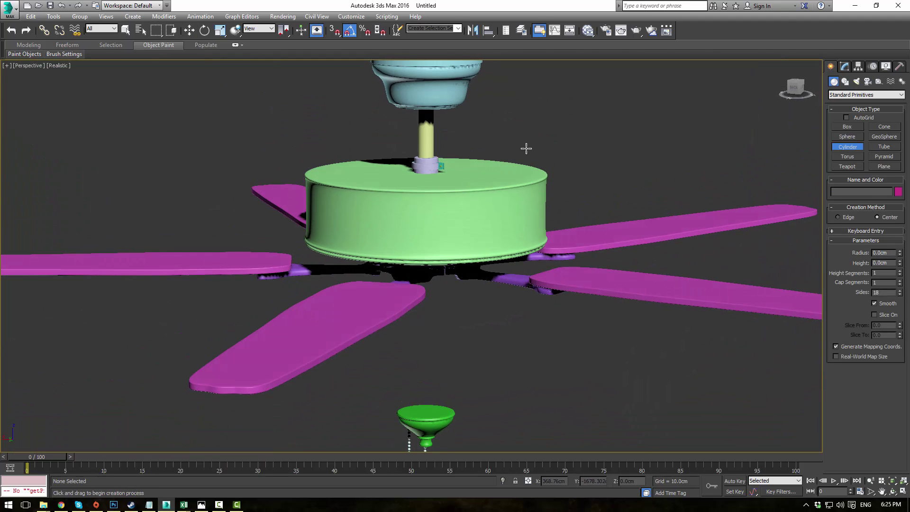
{"action": "key", "text": "w"}
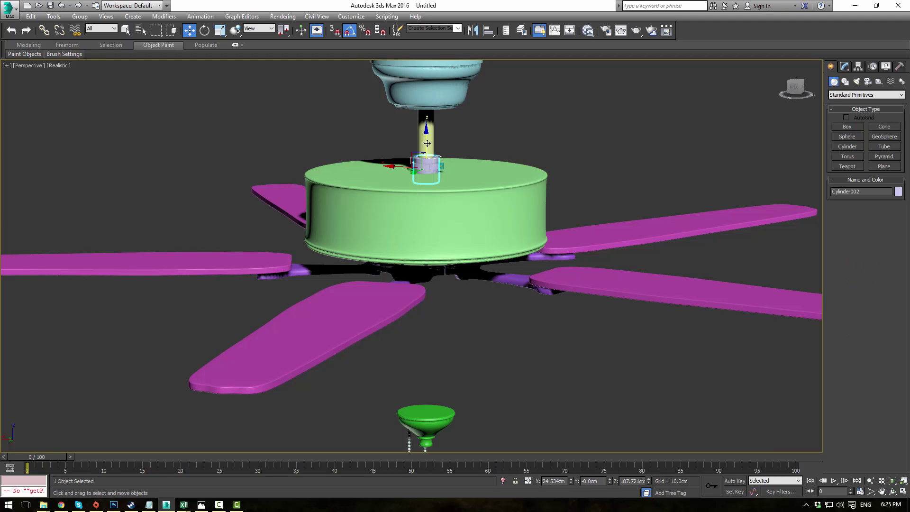
{"action": "left_click_drag", "start_coordinate": [423, 212], "coordinate": [434, 261], "text": "shift"}
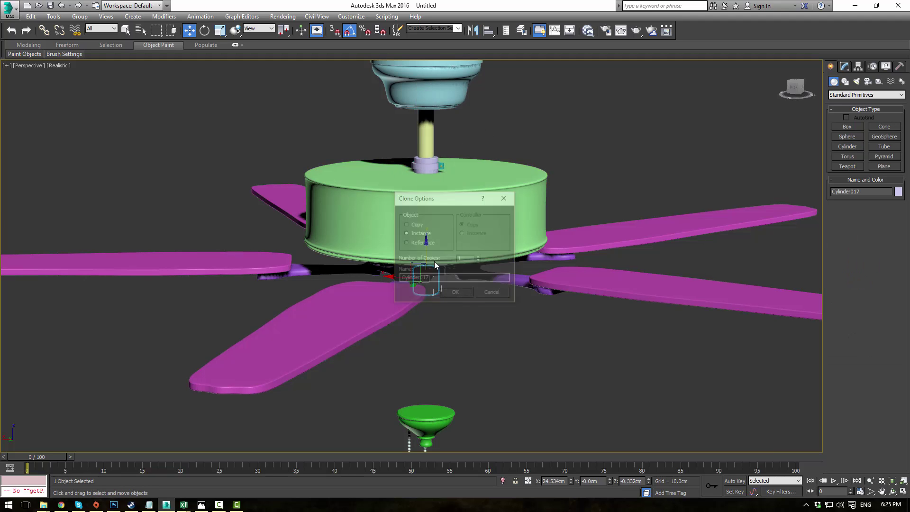
{"action": "left_click", "coordinate": [451, 293]}
- Raise the cloned collar into the bracket ring and scale it in X and Y to about 446% so it fills the opening
{"action": "middle_click_drag", "start_coordinate": [456, 315], "coordinate": [460, 247], "text": "alt"}
{"action": "scroll", "coordinate": [420, 275], "scroll_direction": "up", "scroll_amount": 3}
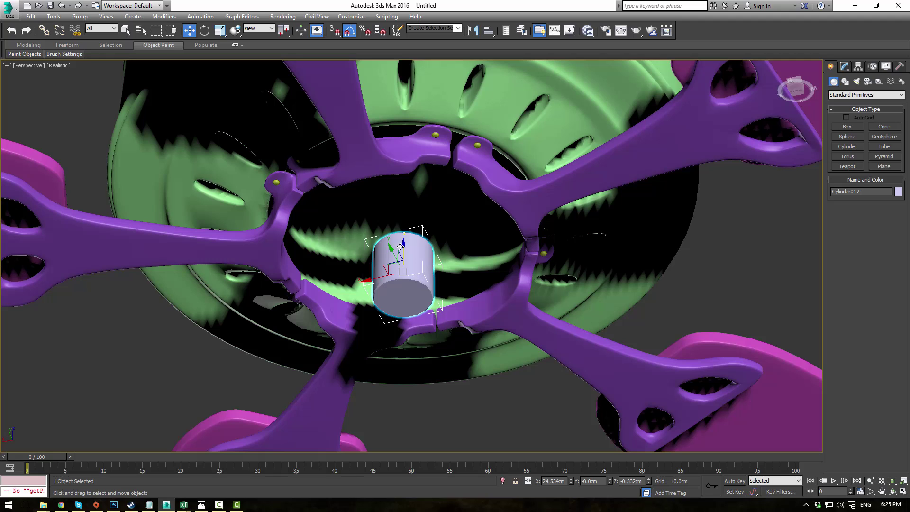
{"action": "left_click_drag", "start_coordinate": [400, 247], "coordinate": [475, 75]}
{"action": "middle_click_drag", "start_coordinate": [482, 233], "coordinate": [492, 206], "text": "alt"}
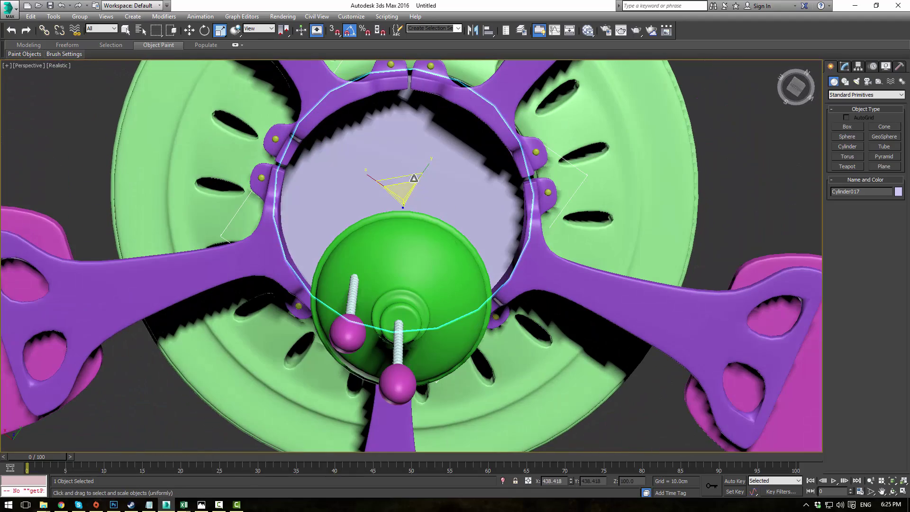
{"action": "left_click_drag", "start_coordinate": [413, 178], "coordinate": [442, 146]}
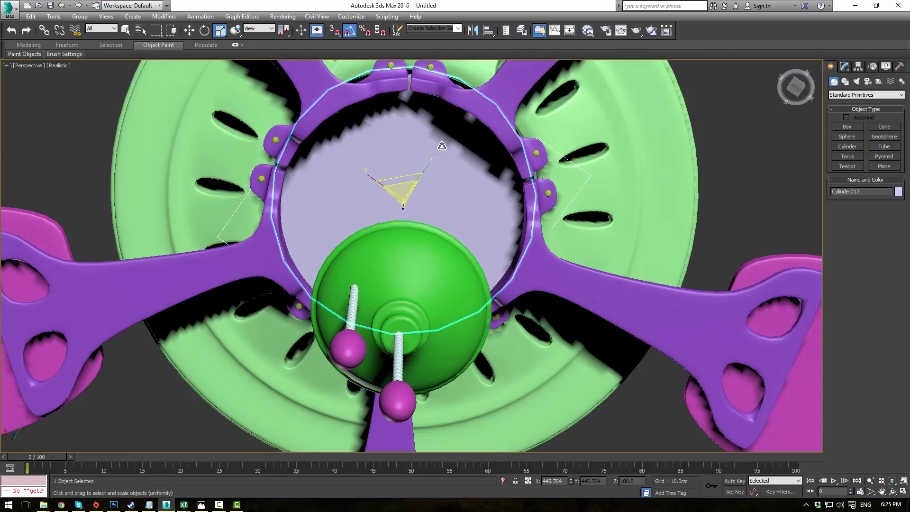
{"action": "middle_click_drag", "start_coordinate": [441, 145], "coordinate": [436, 209], "text": "alt"}
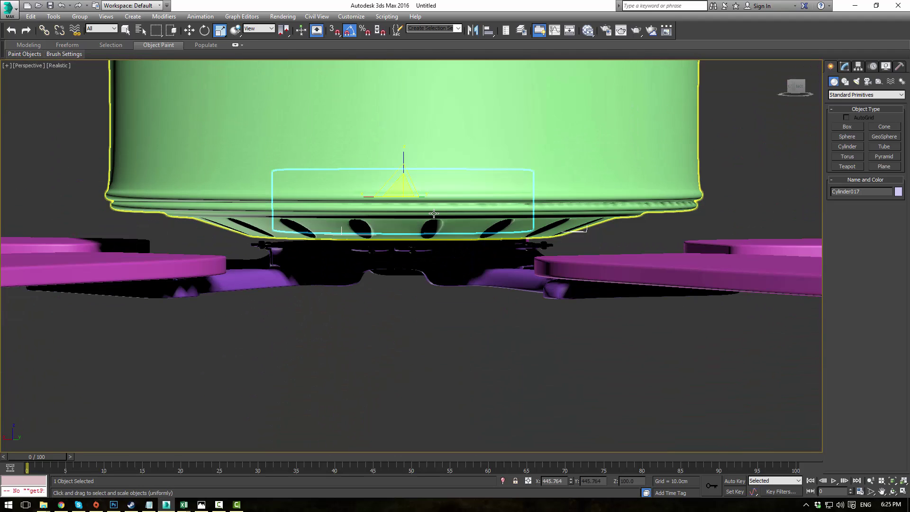
- Lower the enlarged cylinder's bottom vertices towards the bracket ring to about Z 38 cm in a front wireframe view
{"action": "left_click", "coordinate": [843, 67]}
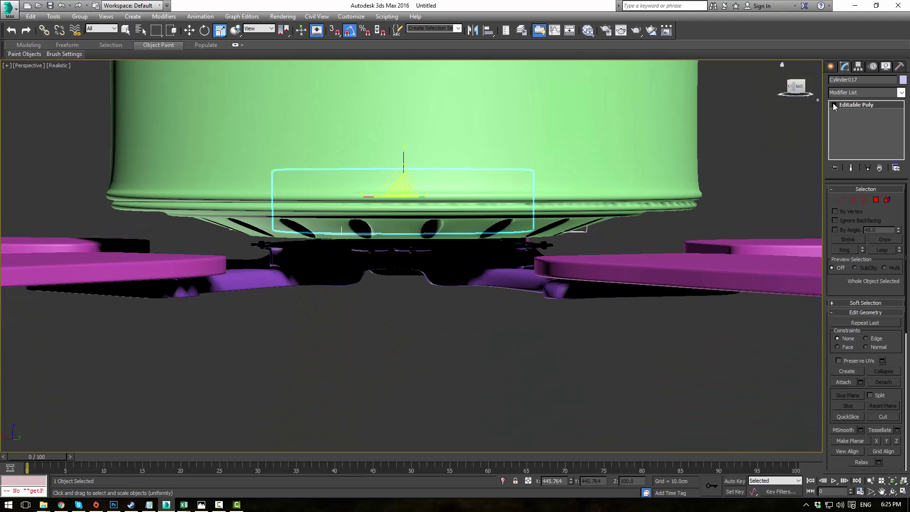
{"action": "left_click", "coordinate": [851, 113]}
{"action": "scroll", "coordinate": [519, 229], "scroll_direction": "down", "scroll_amount": 5}
{"action": "mouse_move", "coordinate": [519, 228]}
{"action": "middle_mouse_down", "text": "alt"}
{"action": "mouse_move", "coordinate": [520, 249]}
{"action": "mouse_move", "coordinate": [521, 210]}
{"action": "mouse_move", "coordinate": [522, 229]}
{"action": "middle_mouse_up", "text": "alt"}
{"action": "key", "text": "alt+w"}
{"action": "scroll", "coordinate": [272, 160], "scroll_direction": "up", "scroll_amount": 4}
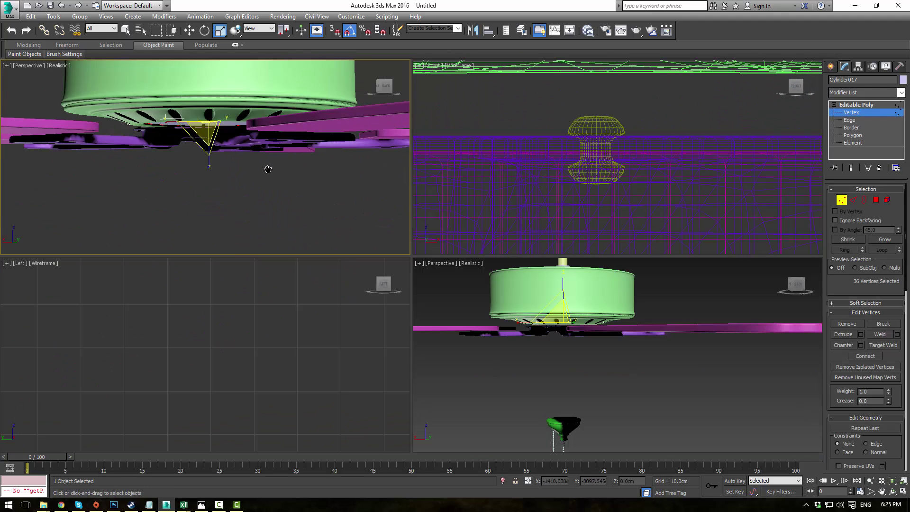
{"action": "key", "text": "F3"}
{"action": "key", "text": "f"}
{"action": "scroll", "coordinate": [243, 170], "scroll_direction": "up", "scroll_amount": 4}
{"action": "middle_click_drag", "start_coordinate": [232, 152], "coordinate": [213, 282]}
{"action": "middle_click_drag", "start_coordinate": [180, 164], "coordinate": [154, 111]}
{"action": "scroll", "coordinate": [167, 138], "scroll_direction": "down", "scroll_amount": 3}
{"action": "left_click_drag", "start_coordinate": [46, 194], "coordinate": [287, 150]}
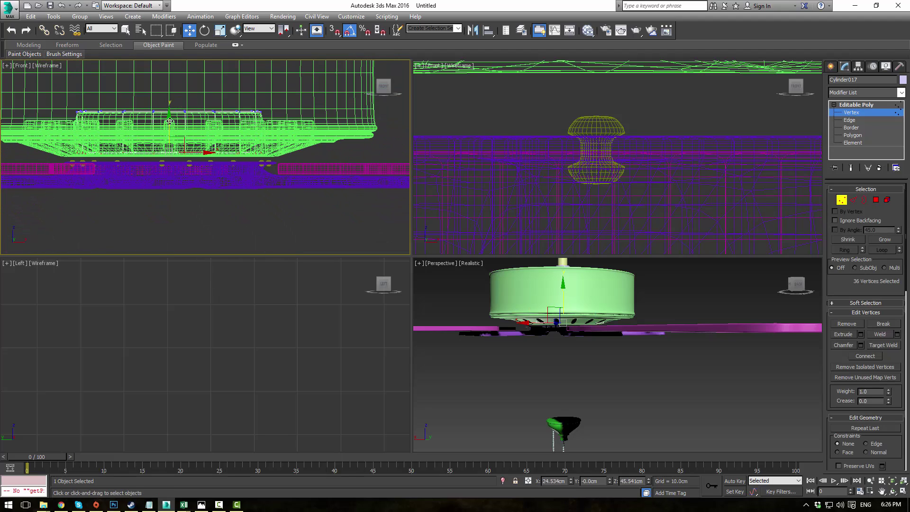
{"action": "left_click_drag", "start_coordinate": [170, 121], "coordinate": [169, 134]}
- Lower the cylinder's bottom vertices about another 1.1 cm to meet the top of the bracket, and finish vertex editing
{"action": "scroll", "coordinate": [142, 190], "scroll_direction": "up", "scroll_amount": 5}
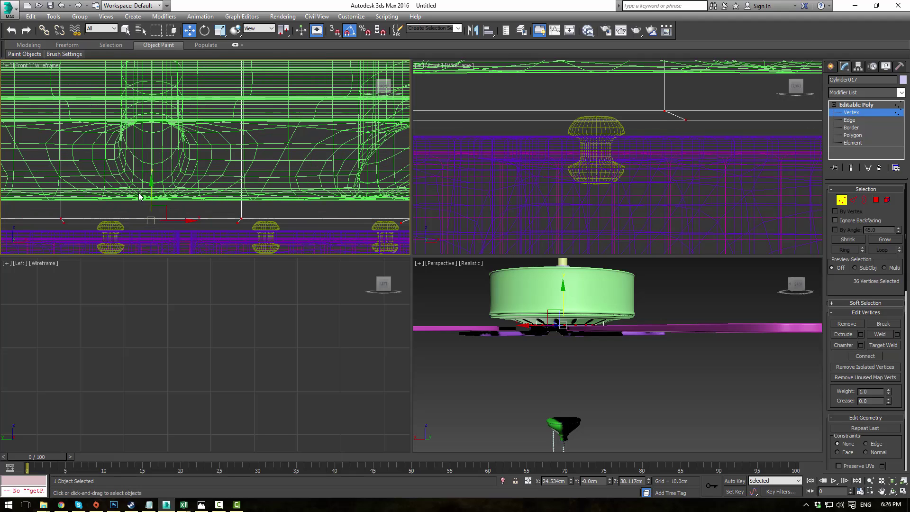
{"action": "left_click_drag", "start_coordinate": [151, 200], "coordinate": [153, 202]}
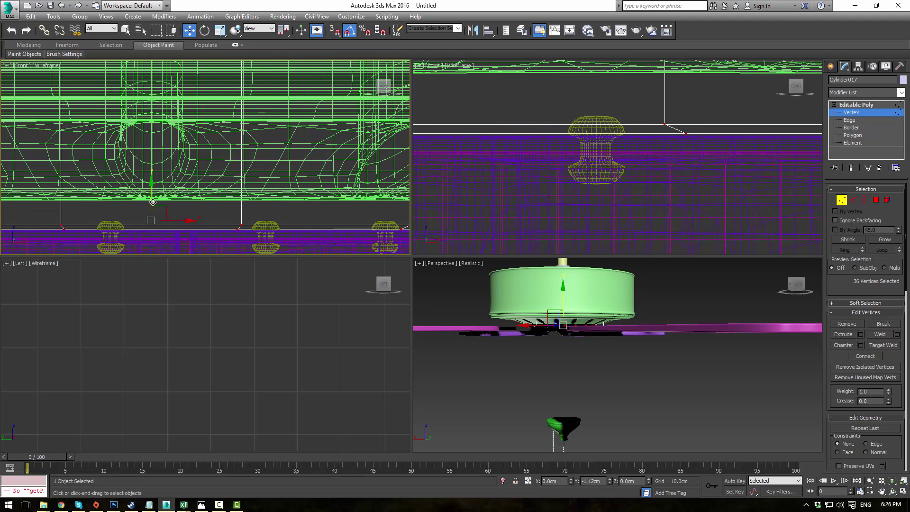
{"action": "middle_click_drag", "start_coordinate": [564, 369], "coordinate": [617, 318], "text": "alt"}
{"action": "scroll", "coordinate": [573, 308], "scroll_direction": "up", "scroll_amount": 4}
{"action": "scroll", "coordinate": [553, 313], "scroll_direction": "up", "scroll_amount": 3}
{"action": "left_click", "coordinate": [871, 104]}
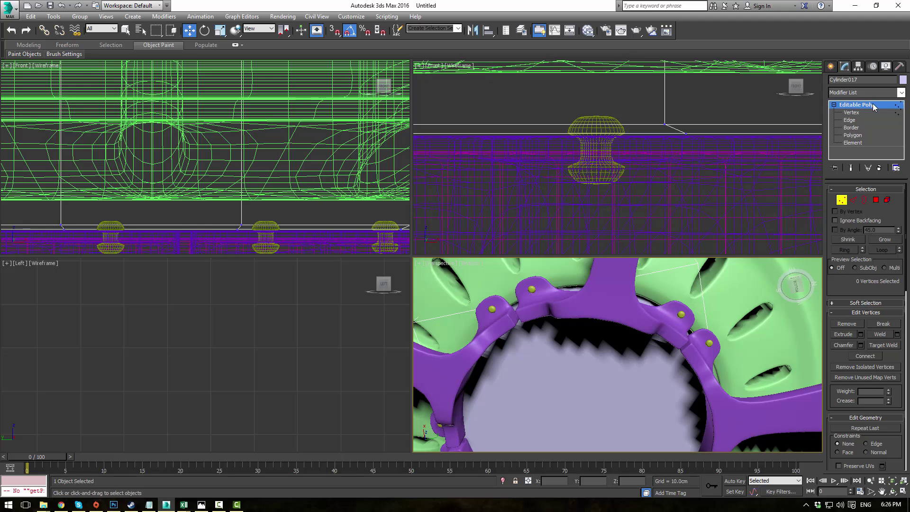
- Open the blade bracket for vertex editing and select the vertices of its ring section in the top view
{"action": "left_click", "coordinate": [596, 295]}
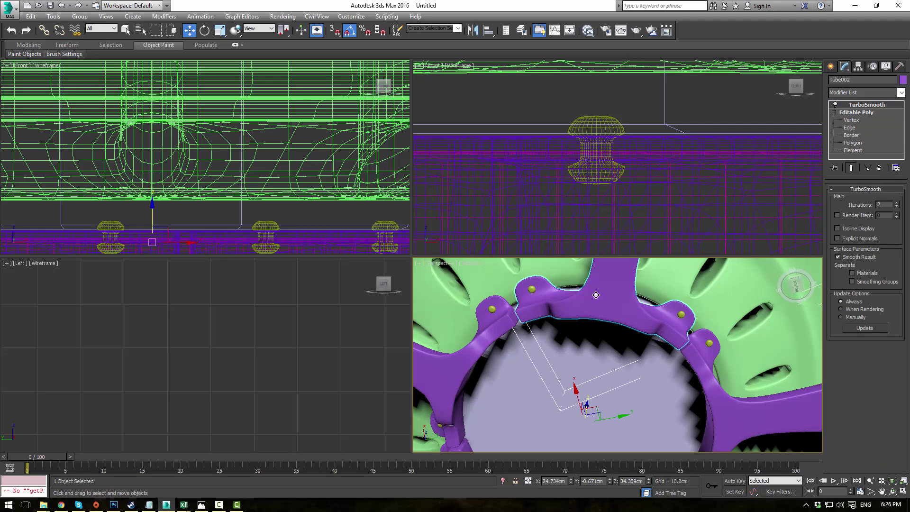
{"action": "left_click", "coordinate": [852, 120]}
{"action": "scroll", "coordinate": [261, 171], "scroll_direction": "down", "scroll_amount": 5}
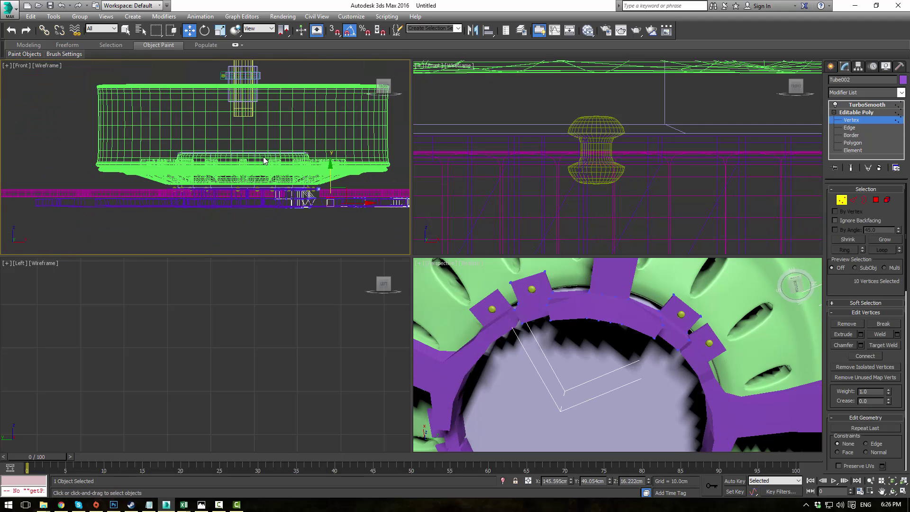
{"action": "middle_click_drag", "start_coordinate": [307, 152], "coordinate": [134, 88]}
{"action": "key", "text": "t"}
{"action": "scroll", "coordinate": [280, 196], "scroll_direction": "down", "scroll_amount": 5}
{"action": "scroll", "coordinate": [285, 184], "scroll_direction": "up", "scroll_amount": 5}
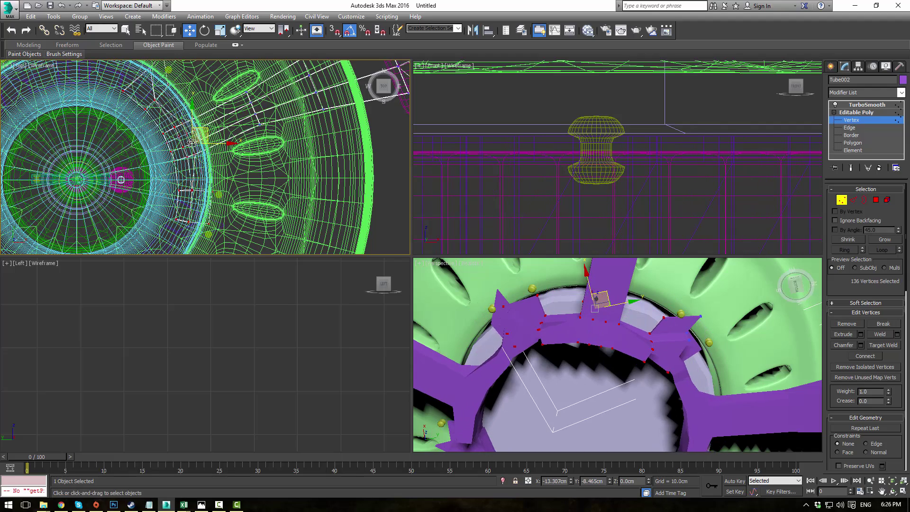
- Try to move the selected ring and lug vertices inward by about X -10 cm, Y -9 cm
{"action": "middle_click_drag", "start_coordinate": [173, 113], "coordinate": [175, 124]}
{"action": "scroll", "coordinate": [174, 124], "scroll_direction": "down", "scroll_amount": 5}
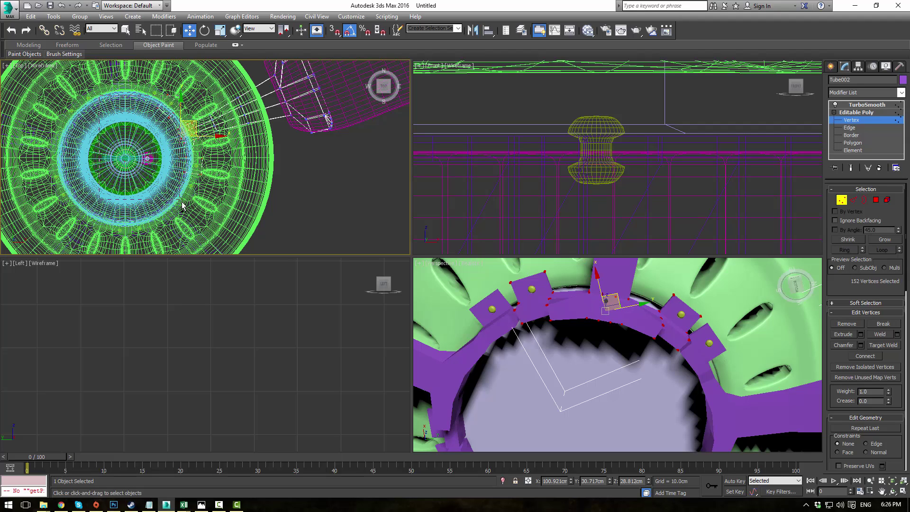
{"action": "scroll", "coordinate": [195, 139], "scroll_direction": "up", "scroll_amount": 5}
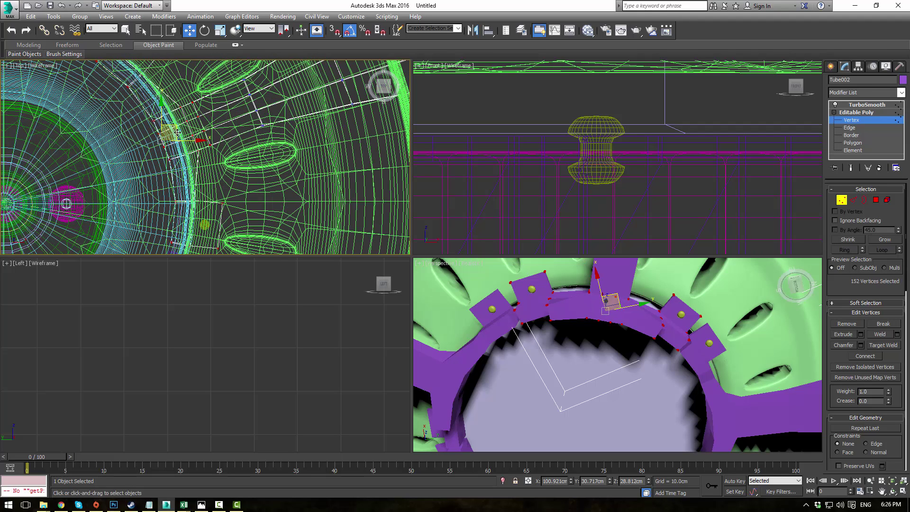
{"action": "left_click_drag", "start_coordinate": [175, 126], "coordinate": [160, 136]}
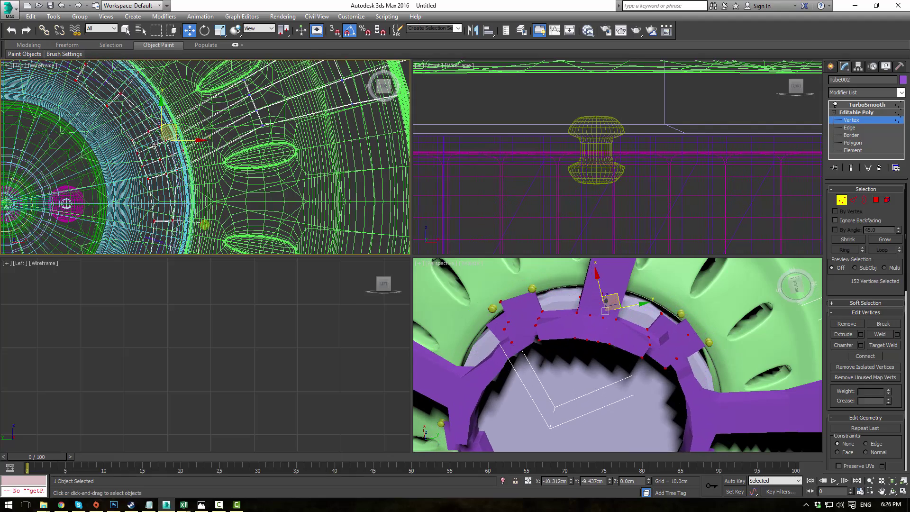
{"action": "key", "text": "ctrl+z"}
- Scale the bracket's selected ring and lug vertices uniformly to about 101% in the top view
{"action": "middle_click_drag", "start_coordinate": [187, 130], "coordinate": [209, 138]}
{"action": "key", "text": "r"}
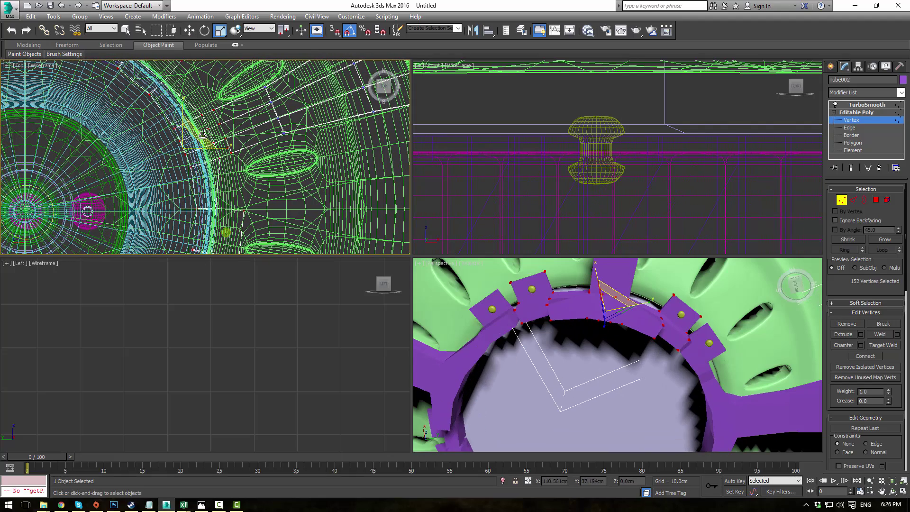
{"action": "mouse_move", "coordinate": [190, 142]}
{"action": "left_mouse_down"}
{"action": "mouse_move", "coordinate": [184, 152]}
{"action": "mouse_move", "coordinate": [194, 142]}
{"action": "left_mouse_up"}
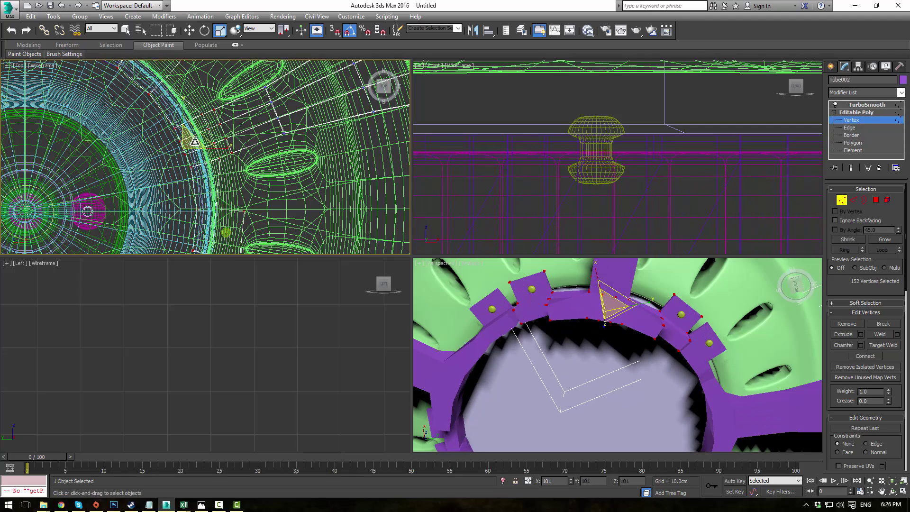
- Switch the bracket to polygon editing and select the outer end face of one of its lugs
{"action": "middle_click_drag", "start_coordinate": [626, 325], "coordinate": [657, 321], "text": "alt"}
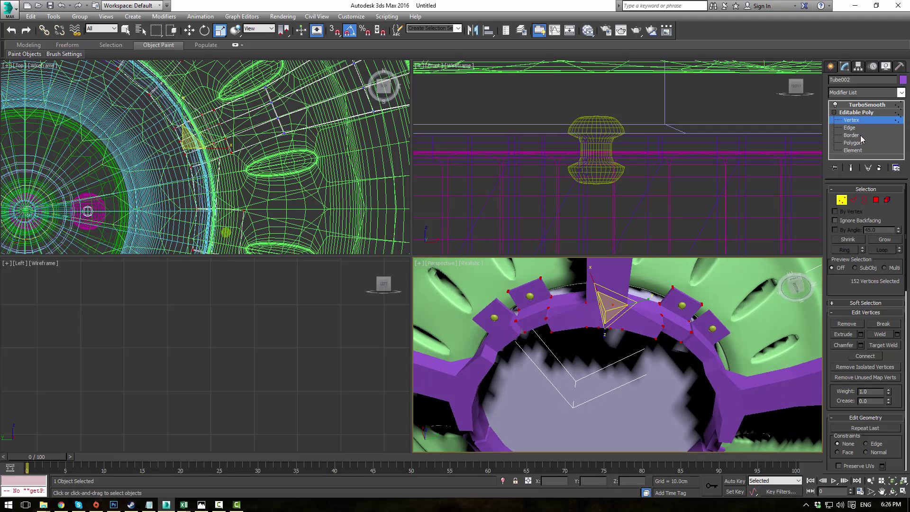
{"action": "middle_click_drag", "start_coordinate": [635, 326], "coordinate": [629, 357]}
{"action": "scroll", "coordinate": [665, 320], "scroll_direction": "up", "scroll_amount": 2}
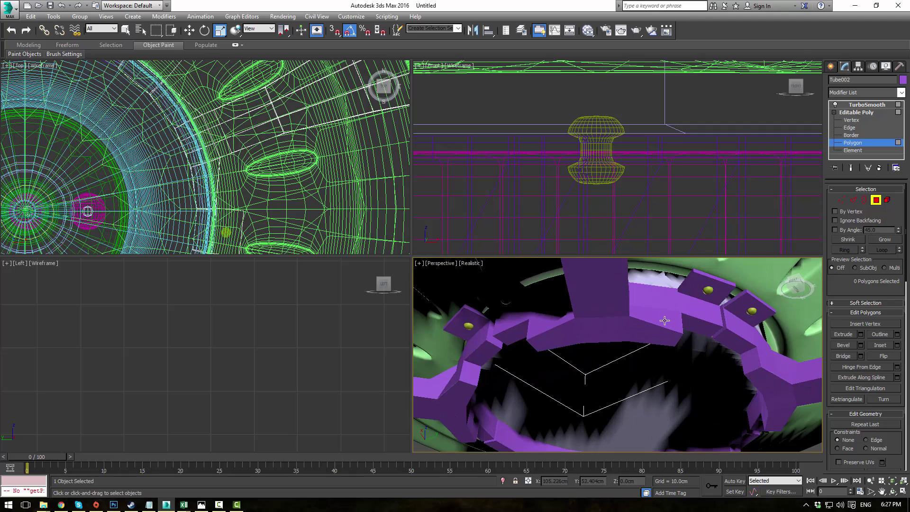
{"action": "left_click", "coordinate": [706, 277]}
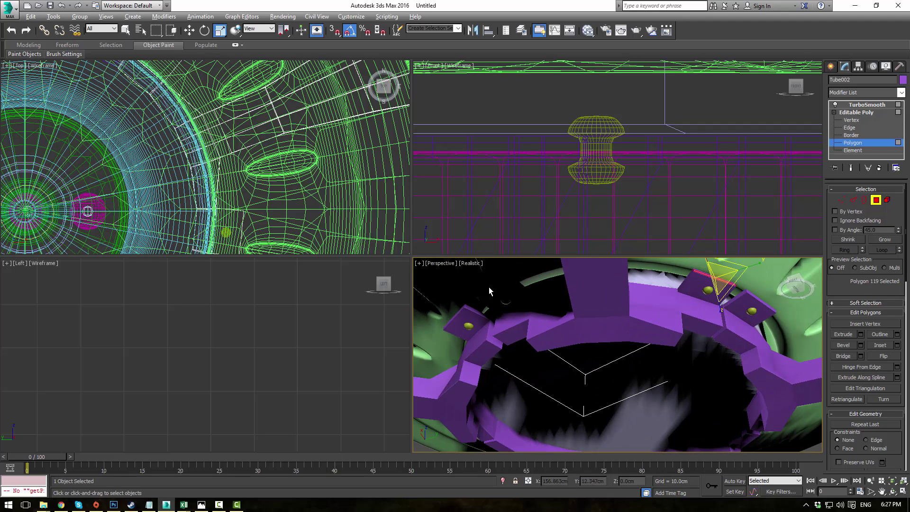
{"action": "middle_click_drag", "start_coordinate": [490, 291], "coordinate": [506, 334], "text": "alt"}
- Set the reference coordinate system to Local for the Move tool and grow the lug's polygon selection once
{"action": "left_click", "coordinate": [260, 29]}
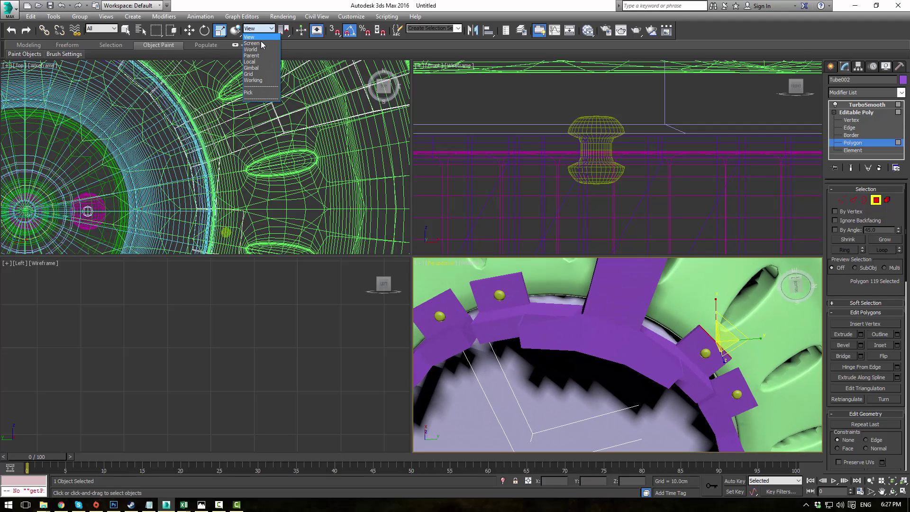
{"action": "left_click", "coordinate": [256, 63]}
{"action": "right_click", "coordinate": [251, 83]}
{"action": "key", "text": "w"}
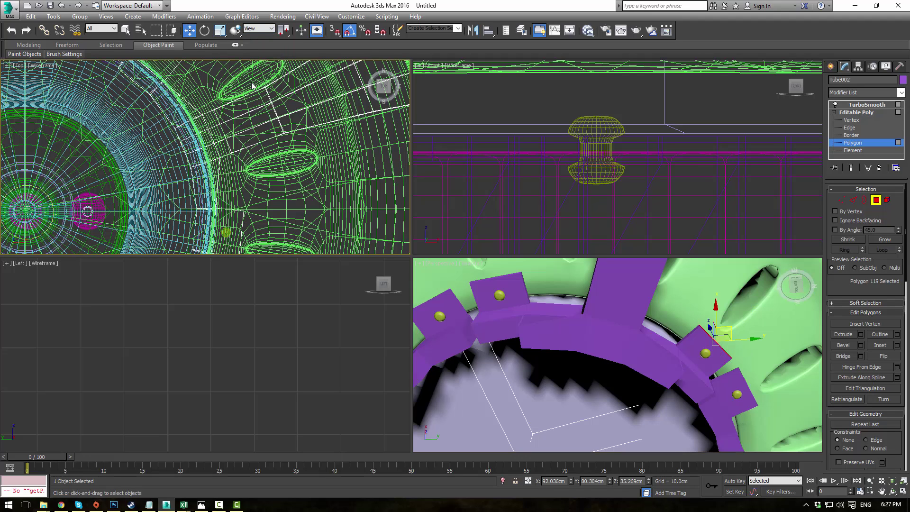
{"action": "left_click", "coordinate": [262, 30]}
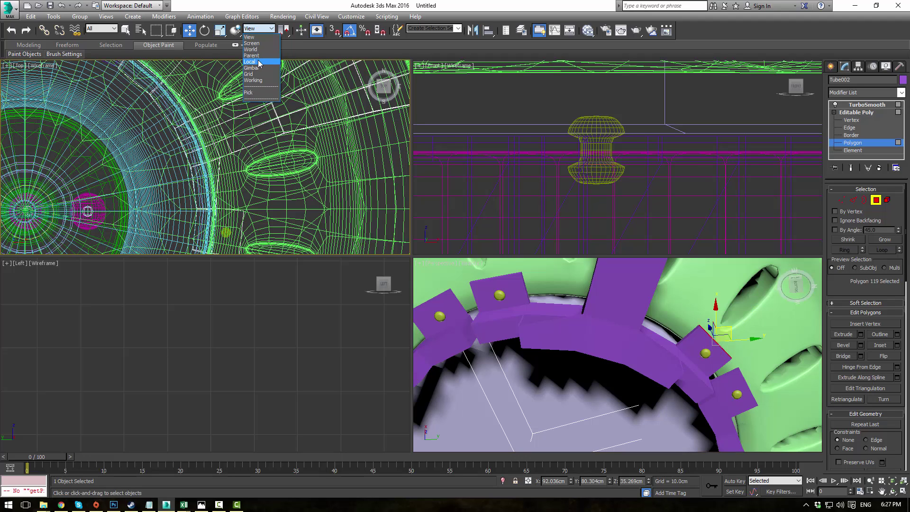
{"action": "left_click", "coordinate": [258, 63]}
{"action": "scroll", "coordinate": [743, 321], "scroll_direction": "up", "scroll_amount": 2}
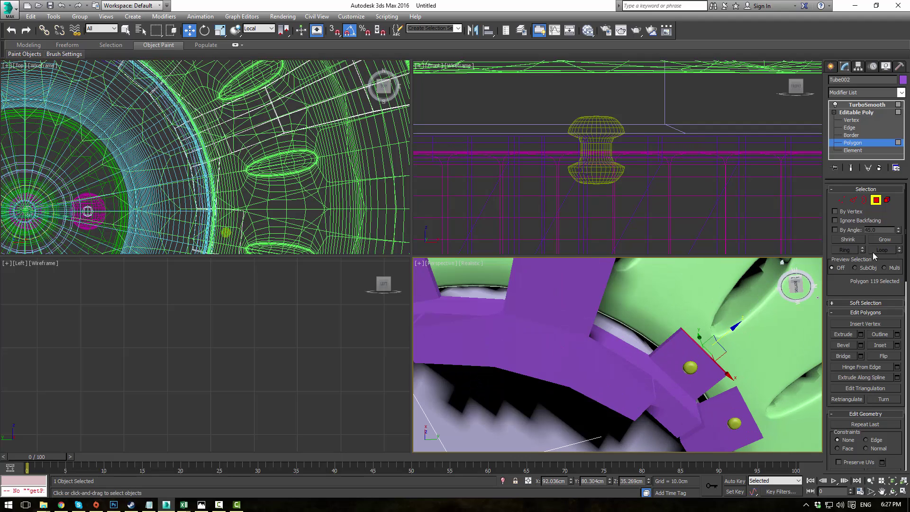
{"action": "left_click", "coordinate": [882, 239]}
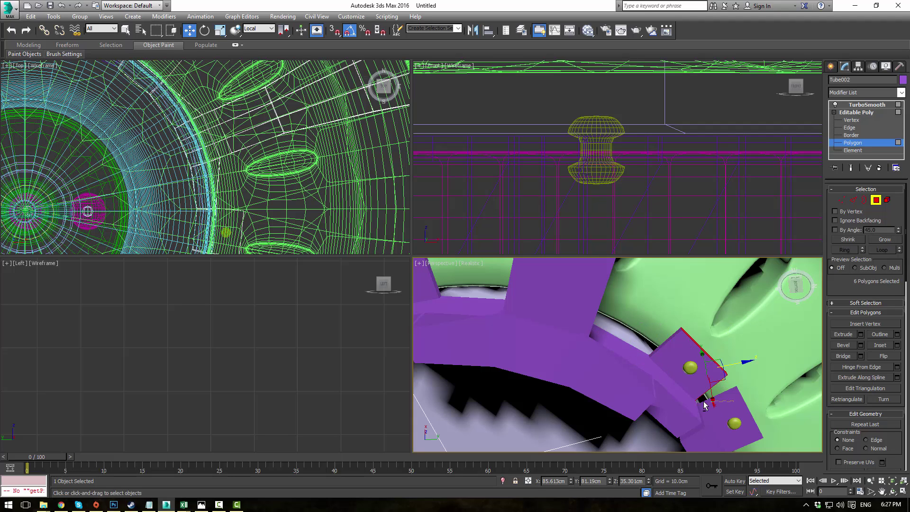
- Try to move the lug's three outer end polygons inward by about 5.7 cm along their local Z axis
{"action": "left_click_drag", "start_coordinate": [658, 380], "coordinate": [659, 380], "text": "alt"}
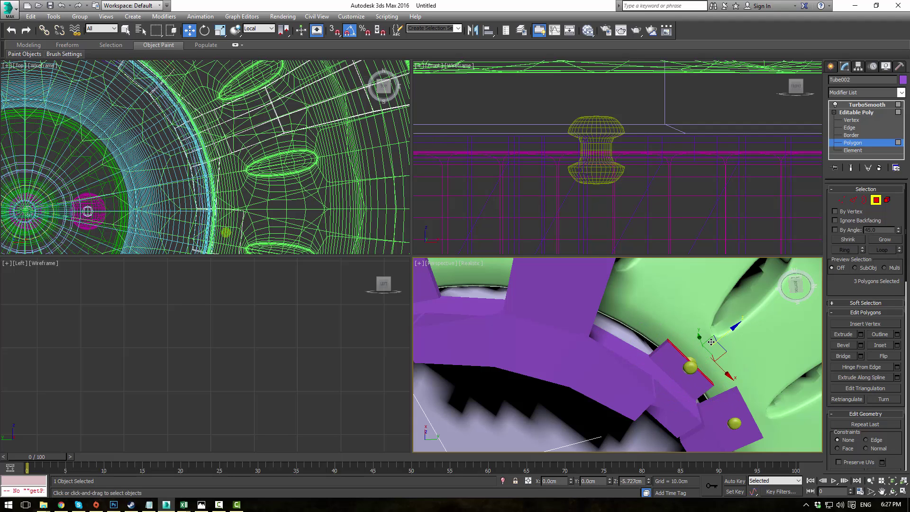
{"action": "mouse_move", "coordinate": [714, 340]}
{"action": "middle_mouse_down", "text": "alt"}
{"action": "mouse_move", "coordinate": [720, 368]}
{"action": "mouse_move", "coordinate": [692, 392]}
{"action": "mouse_move", "coordinate": [707, 349]}
{"action": "middle_mouse_up", "text": "alt"}
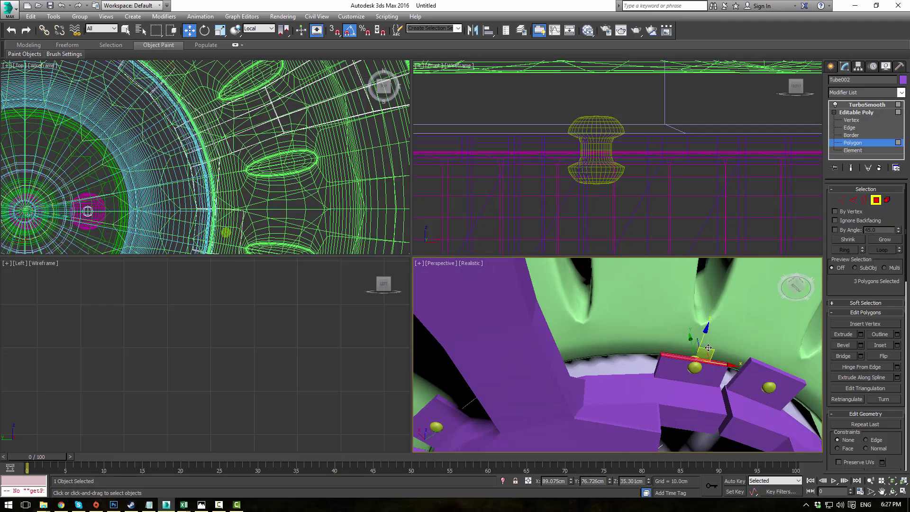
{"action": "key", "text": "ctrl+z"}
{"action": "key", "text": "ctrl+z"}
- Clear the bracket's polygon selection, return it to its TurboSmooth result and deselect the bracket
{"action": "left_click", "coordinate": [858, 107]}
{"action": "left_click", "coordinate": [852, 142]}
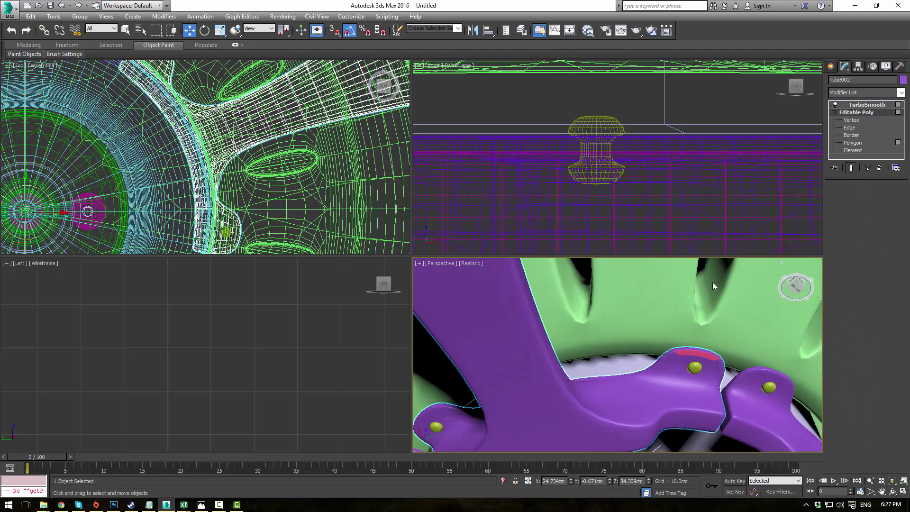
{"action": "left_click", "coordinate": [713, 283]}
{"action": "scroll", "coordinate": [656, 308], "scroll_direction": "down", "scroll_amount": 4}
{"action": "middle_click_drag", "start_coordinate": [656, 308], "coordinate": [627, 318], "text": "alt"}
{"action": "scroll", "coordinate": [627, 318], "scroll_direction": "down", "scroll_amount": 6}
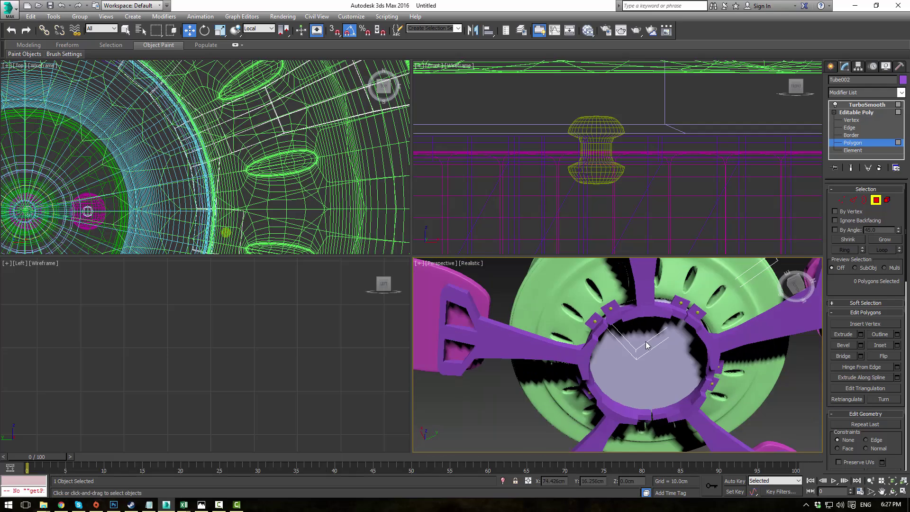
{"action": "left_click", "coordinate": [859, 104]}
{"action": "left_click", "coordinate": [772, 409]}
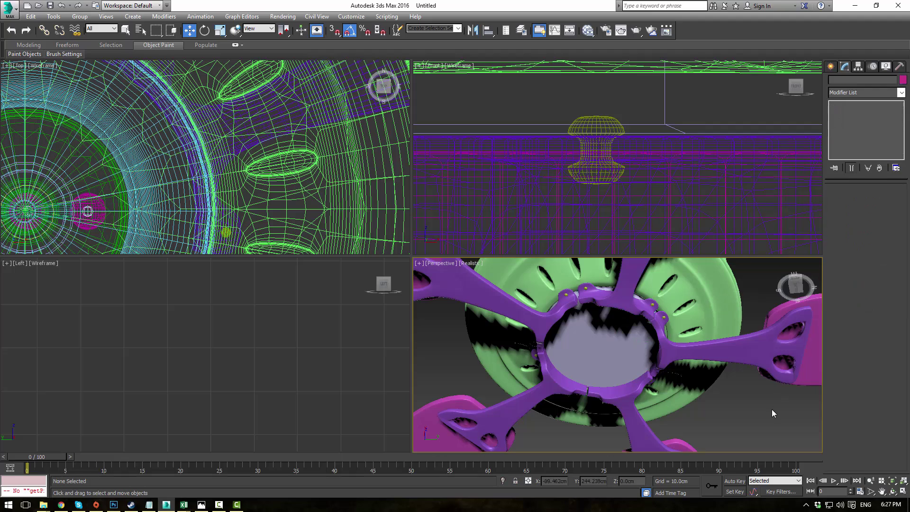
- Bevel the bottom polygon of the cylinder inside the bracket ring, widening it outward past the bracket bolts
{"action": "middle_click_drag", "start_coordinate": [735, 388], "coordinate": [609, 314], "text": "alt"}
{"action": "left_click", "coordinate": [608, 314]}
{"action": "left_click", "coordinate": [859, 135]}
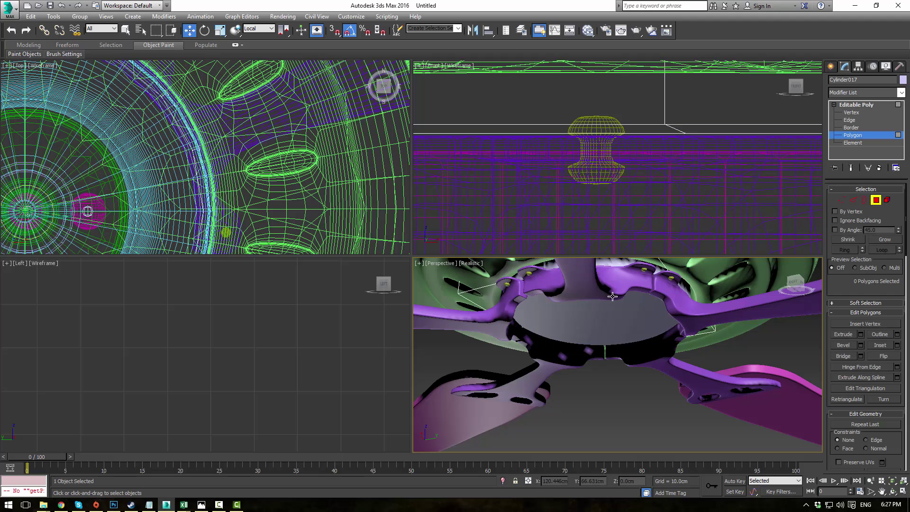
{"action": "left_click", "coordinate": [611, 318]}
{"action": "middle_click_drag", "start_coordinate": [654, 272], "coordinate": [660, 251], "text": "alt"}
{"action": "middle_click_drag", "start_coordinate": [688, 307], "coordinate": [636, 358], "text": "alt"}
{"action": "scroll", "coordinate": [632, 357], "scroll_direction": "up", "scroll_amount": 3}
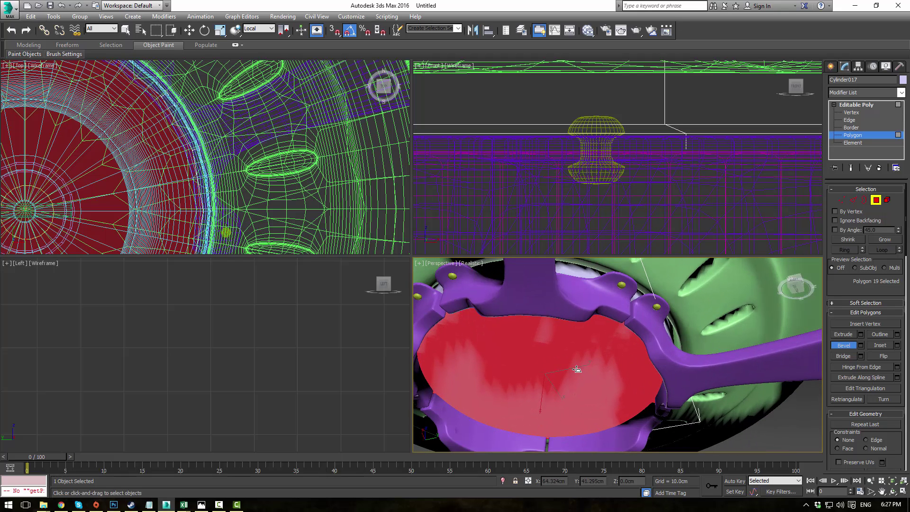
{"action": "left_click_drag", "start_coordinate": [578, 369], "coordinate": [578, 372]}
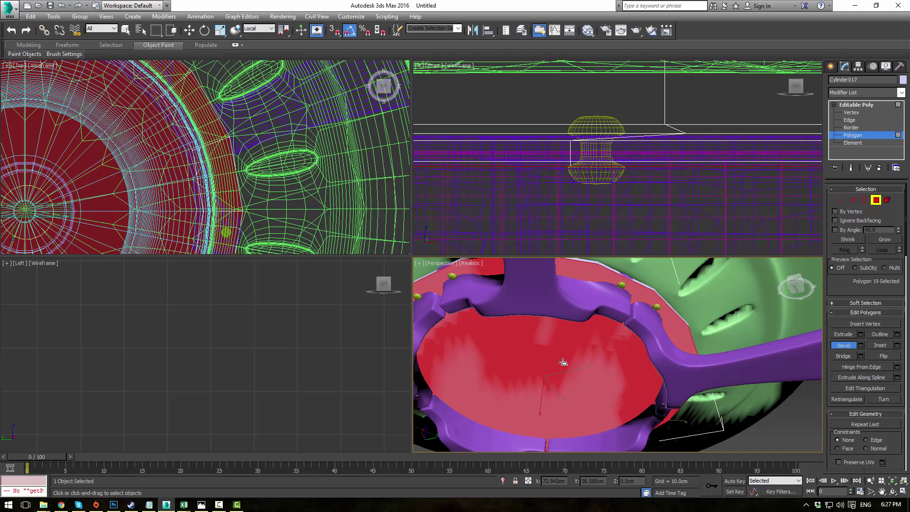
- Apply TurboSmooth with 2 iterations to the bevelled cylinder and deselect it
{"action": "left_click", "coordinate": [861, 105]}
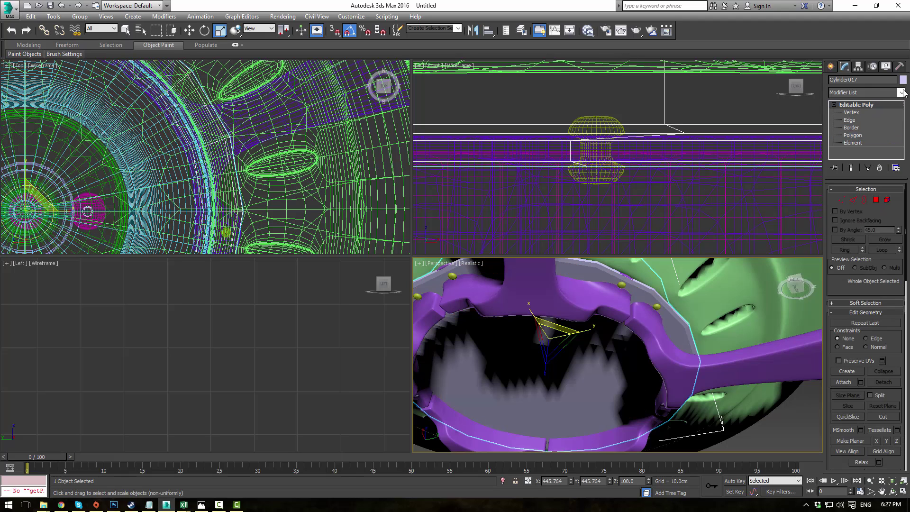
{"action": "left_click", "coordinate": [901, 93]}
{"action": "type", "text": "tu"}
{"action": "key", "text": "Return"}
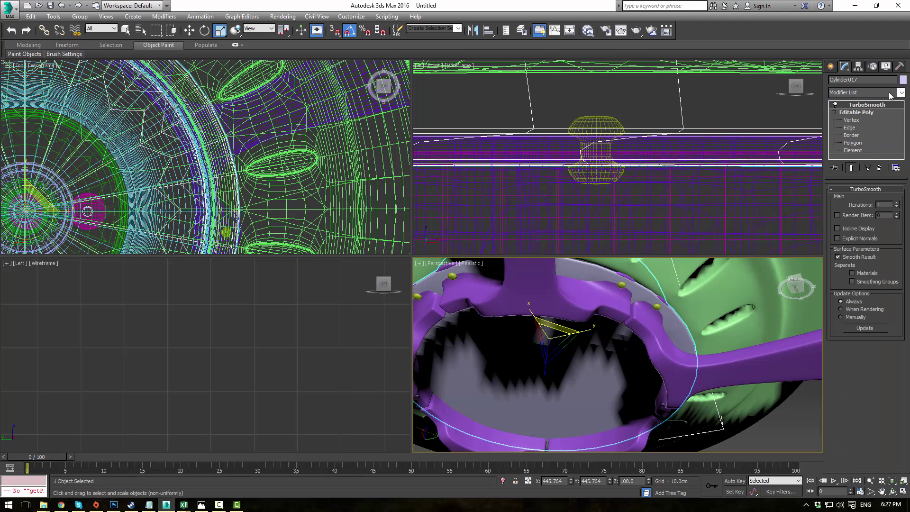
{"action": "left_click", "coordinate": [896, 202]}
{"action": "left_click", "coordinate": [802, 399]}
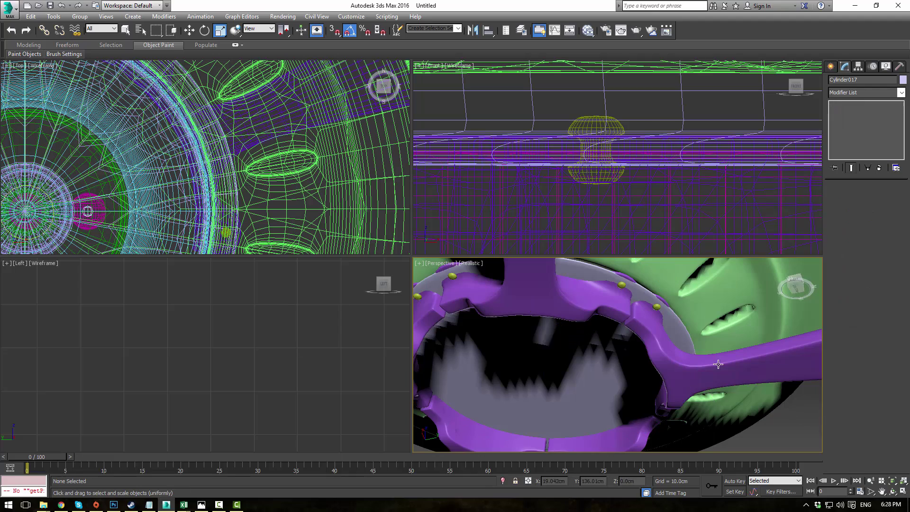
- Select the smoothed cylinder again and switch its Editable Poly to edge editing
{"action": "middle_click_drag", "start_coordinate": [719, 363], "coordinate": [639, 331], "text": "alt"}
{"action": "left_click", "coordinate": [607, 291]}
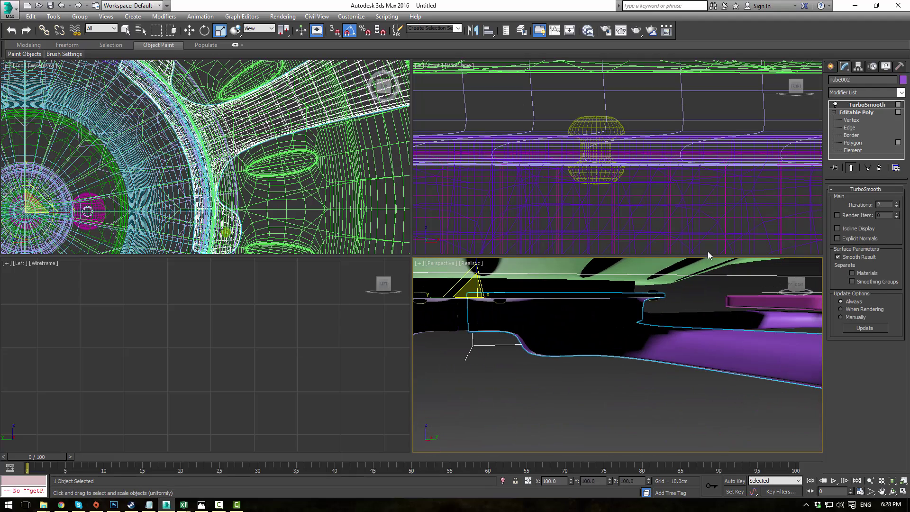
{"action": "left_click", "coordinate": [616, 286]}
{"action": "left_click", "coordinate": [852, 120]}
{"action": "scroll", "coordinate": [617, 160], "scroll_direction": "down", "scroll_amount": 5}
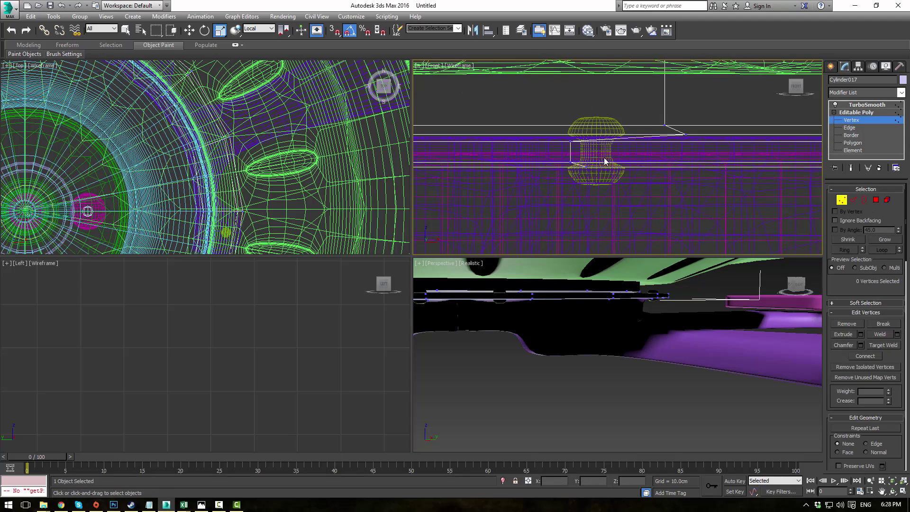
{"action": "middle_click_drag", "start_coordinate": [583, 144], "coordinate": [581, 147]}
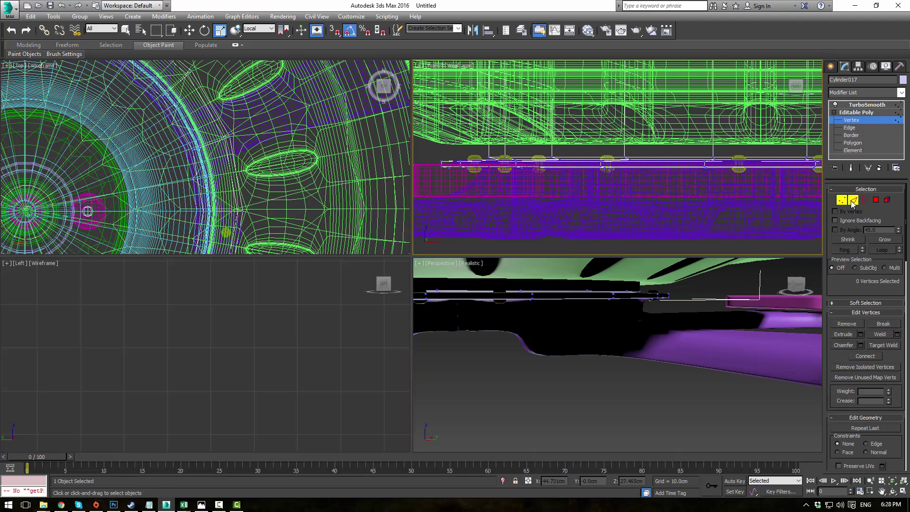
{"action": "left_click", "coordinate": [853, 200]}
- Select the horizontal edge loop at the top of the cylinder's bevelled flange and move it upward in the front view
{"action": "scroll", "coordinate": [619, 156], "scroll_direction": "up", "scroll_amount": 4}
{"action": "left_click", "coordinate": [612, 186]}
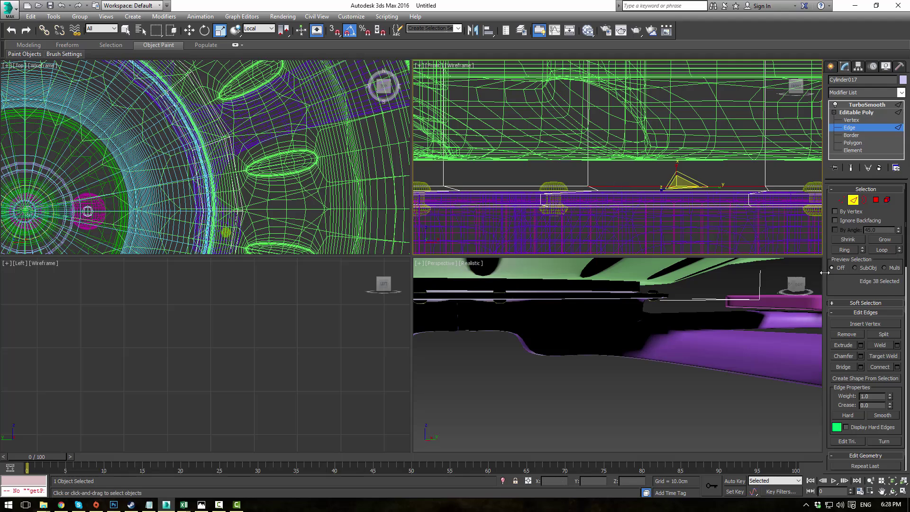
{"action": "left_click", "coordinate": [882, 250]}
{"action": "middle_click_drag", "start_coordinate": [656, 143], "coordinate": [627, 156]}
{"action": "key", "text": "w"}
{"action": "scroll", "coordinate": [727, 187], "scroll_direction": "down", "scroll_amount": 3}
{"action": "middle_click_drag", "start_coordinate": [727, 187], "coordinate": [612, 171]}
{"action": "scroll", "coordinate": [605, 173], "scroll_direction": "down", "scroll_amount": 2}
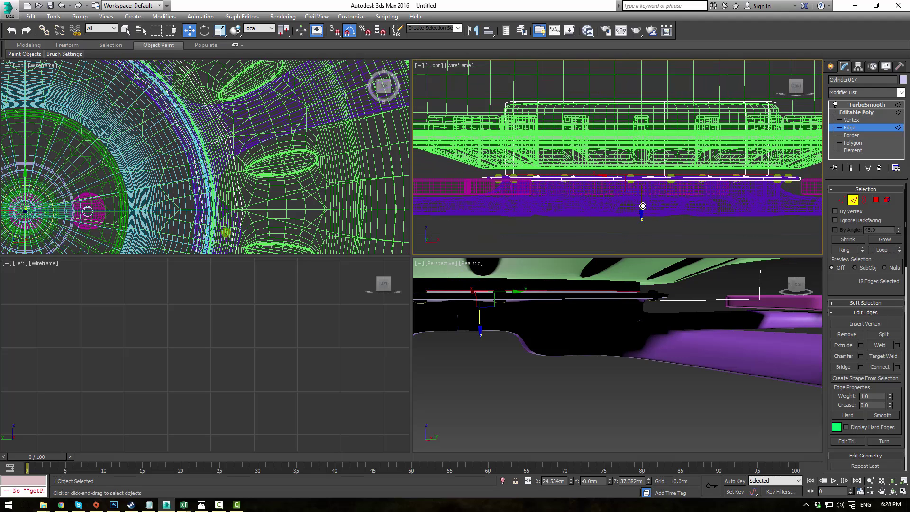
{"action": "left_click_drag", "start_coordinate": [643, 205], "coordinate": [646, 190]}
- Select the neighbouring horizontal edge loop on the cylinder's flange and raise it toward the motor housing in the front view
{"action": "scroll", "coordinate": [653, 160], "scroll_direction": "up", "scroll_amount": 6}
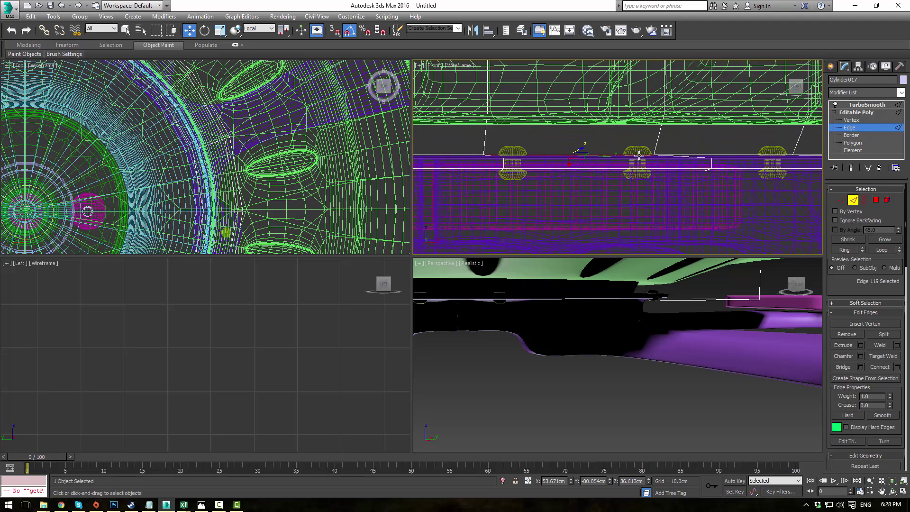
{"action": "left_click", "coordinate": [881, 251]}
{"action": "scroll", "coordinate": [507, 131], "scroll_direction": "down", "scroll_amount": 3}
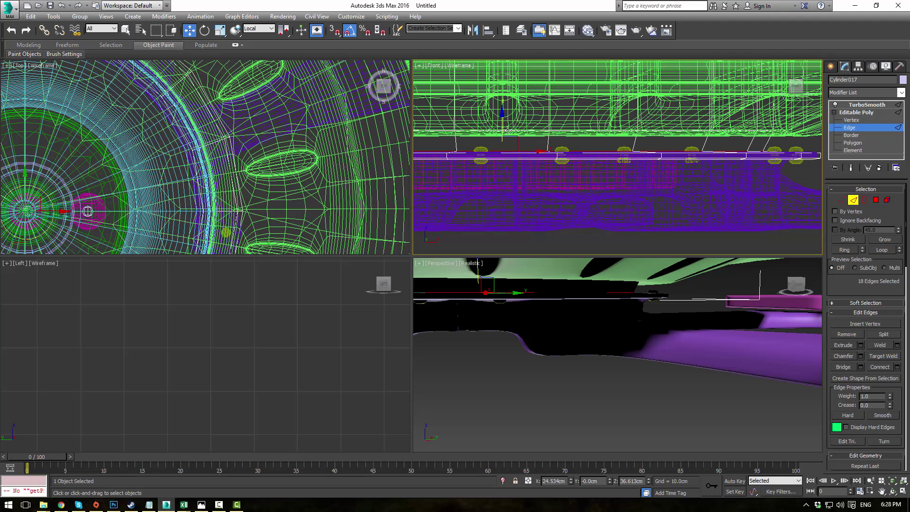
{"action": "left_click_drag", "start_coordinate": [501, 129], "coordinate": [513, 134]}
{"action": "key", "text": "r"}
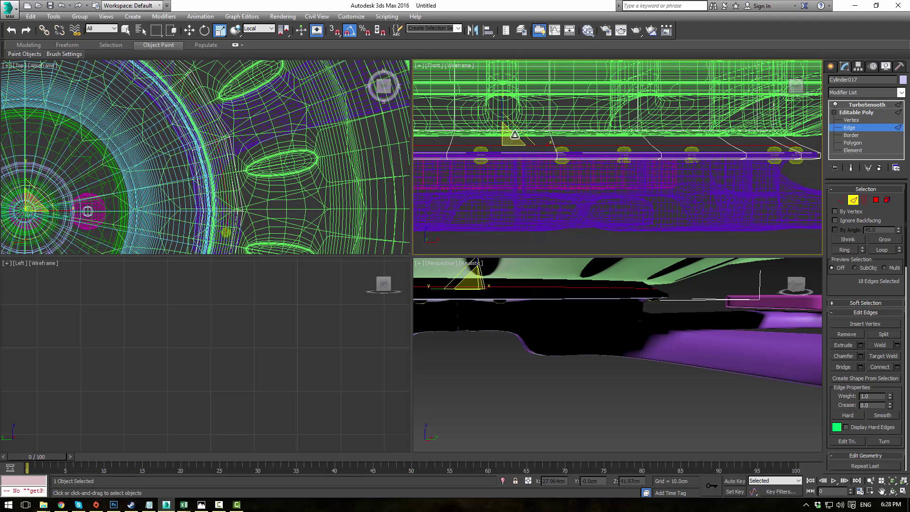
- Leave edge editing, return the cylinder to its TurboSmooth result and clear the object selection
{"action": "left_click", "coordinate": [854, 114]}
{"action": "left_click", "coordinate": [856, 105]}
{"action": "left_click", "coordinate": [596, 326]}
{"action": "middle_click_drag", "start_coordinate": [596, 325], "coordinate": [598, 305], "text": "alt"}
{"action": "key", "text": "ctrl+z"}
{"action": "key", "text": "ctrl+z"}
{"action": "left_click", "coordinate": [570, 373]}
{"action": "scroll", "coordinate": [570, 371], "scroll_direction": "down", "scroll_amount": 3}
{"action": "middle_click_drag", "start_coordinate": [571, 371], "coordinate": [572, 363], "text": "alt"}
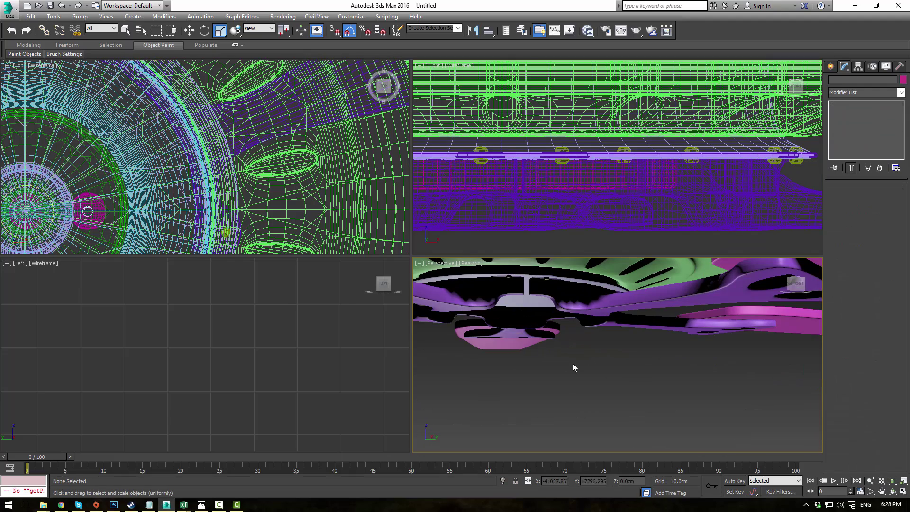
- Move the smoothed cylinder slightly upward along Z in an enlarged perspective view and deselect it
{"action": "key", "text": "alt+w"}
{"action": "middle_click_drag", "start_coordinate": [366, 288], "coordinate": [408, 254]}
{"action": "scroll", "coordinate": [391, 248], "scroll_direction": "down", "scroll_amount": 3}
{"action": "scroll", "coordinate": [388, 213], "scroll_direction": "up", "scroll_amount": 6}
{"action": "middle_click_drag", "start_coordinate": [344, 138], "coordinate": [363, 297]}
{"action": "left_click", "coordinate": [394, 229]}
{"action": "middle_click_drag", "start_coordinate": [394, 230], "coordinate": [392, 239], "text": "alt"}
{"action": "key", "text": "w"}
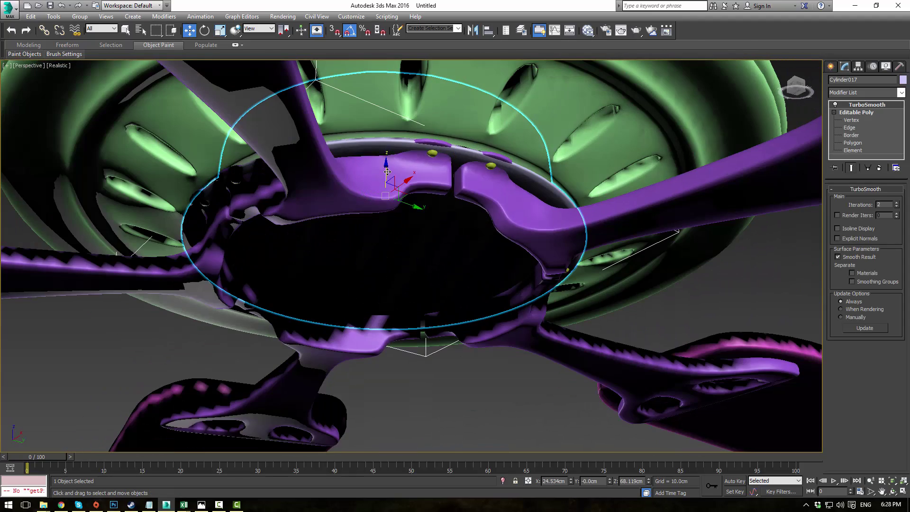
{"action": "left_click_drag", "start_coordinate": [387, 174], "coordinate": [386, 167]}
{"action": "left_click", "coordinate": [445, 370]}
- Clone the cylinder straight down along Z so that the copy sits below the blade brackets
{"action": "scroll", "coordinate": [445, 369], "scroll_direction": "down", "scroll_amount": 5}
{"action": "middle_click_drag", "start_coordinate": [448, 348], "coordinate": [439, 318], "text": "alt"}
{"action": "left_click", "coordinate": [428, 302]}
{"action": "left_click_drag", "start_coordinate": [427, 275], "coordinate": [428, 303], "text": "shift"}
{"action": "left_click", "coordinate": [446, 294]}
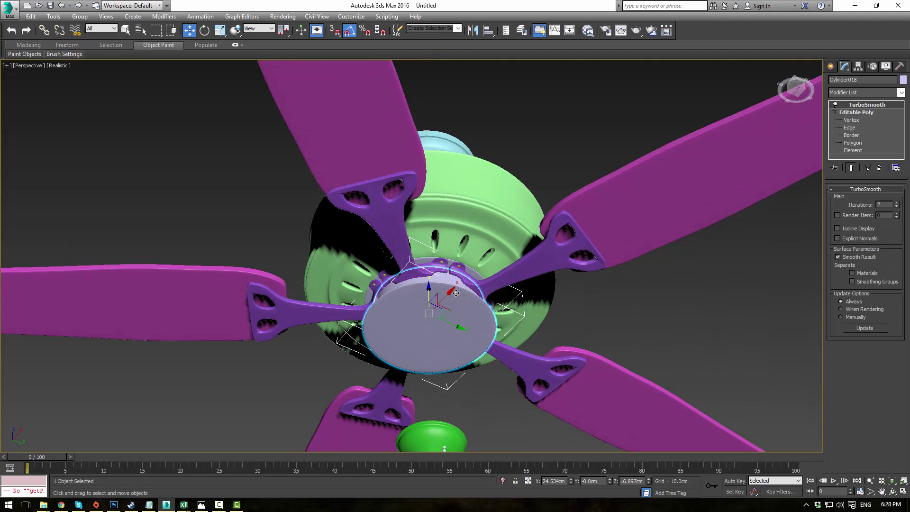
- Delete the copied cylinder's bottom face together with its surrounding rim polygons
{"action": "left_click", "coordinate": [856, 143]}
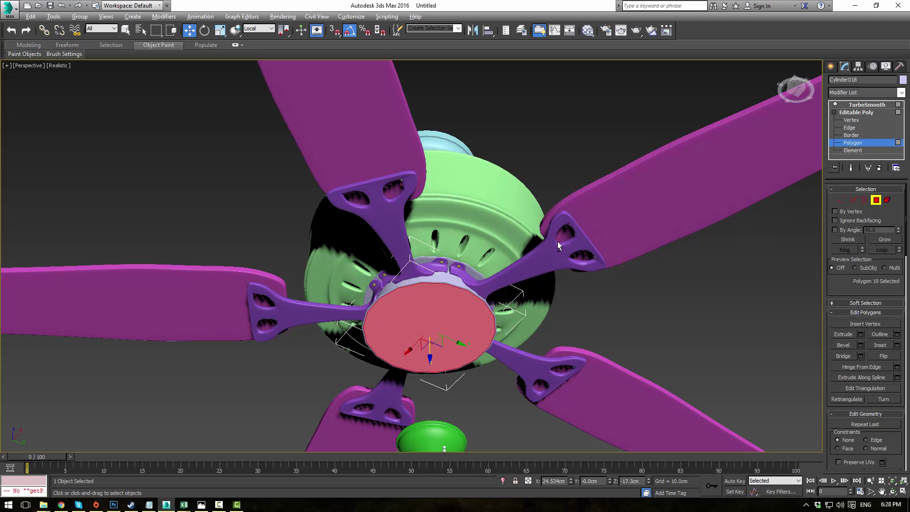
{"action": "left_click", "coordinate": [885, 240]}
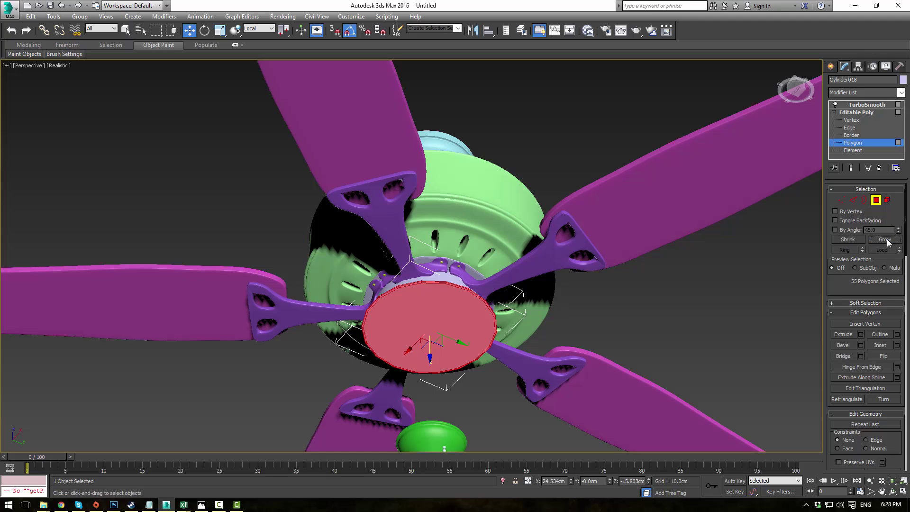
{"action": "left_click", "coordinate": [886, 240]}
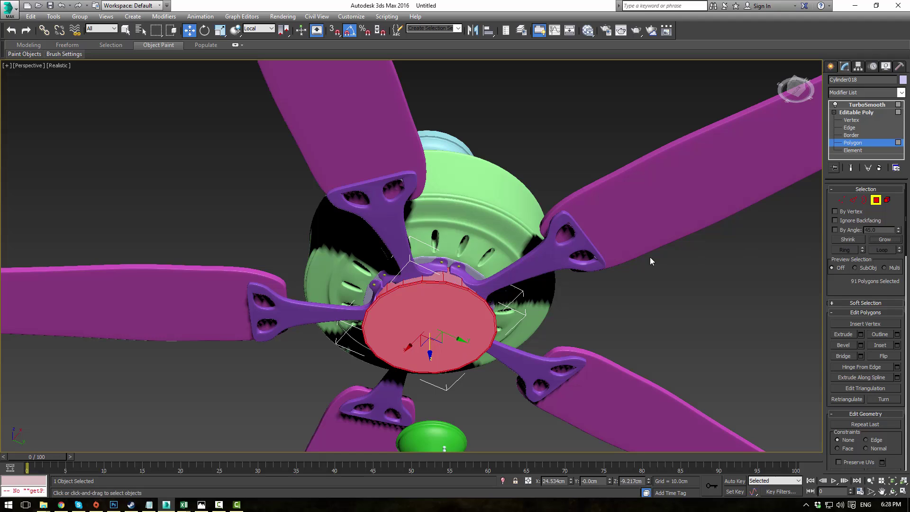
{"action": "left_click", "coordinate": [848, 239]}
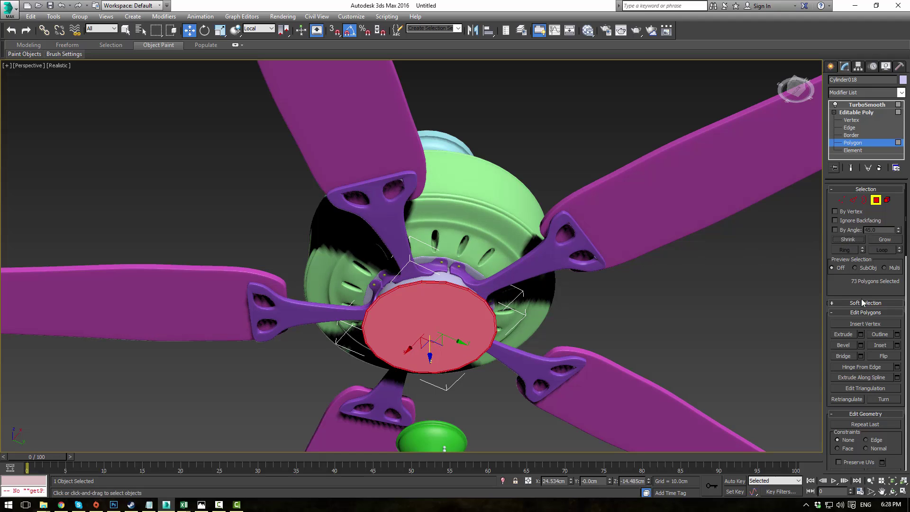
{"action": "key", "text": "Delete"}
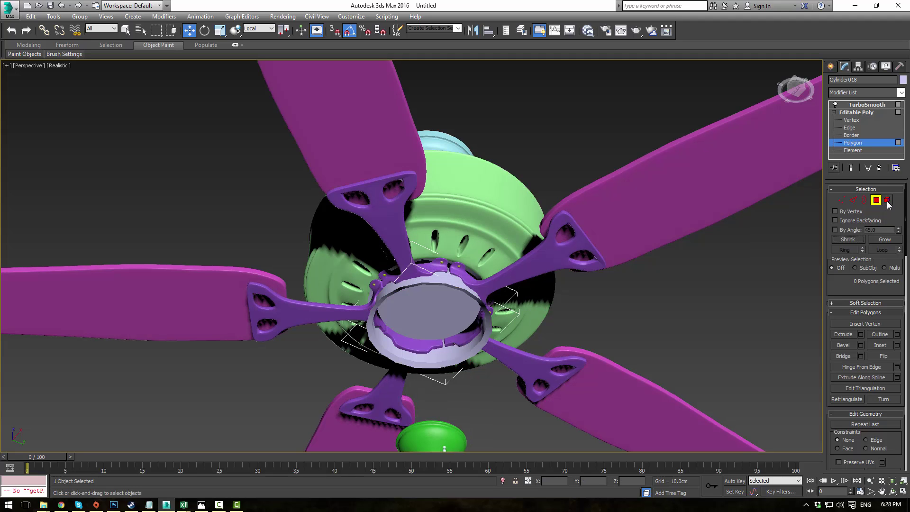
- Cap the open border at the bottom of the copied cylinder and scale that border slightly smaller uniformly
{"action": "left_click", "coordinate": [864, 201]}
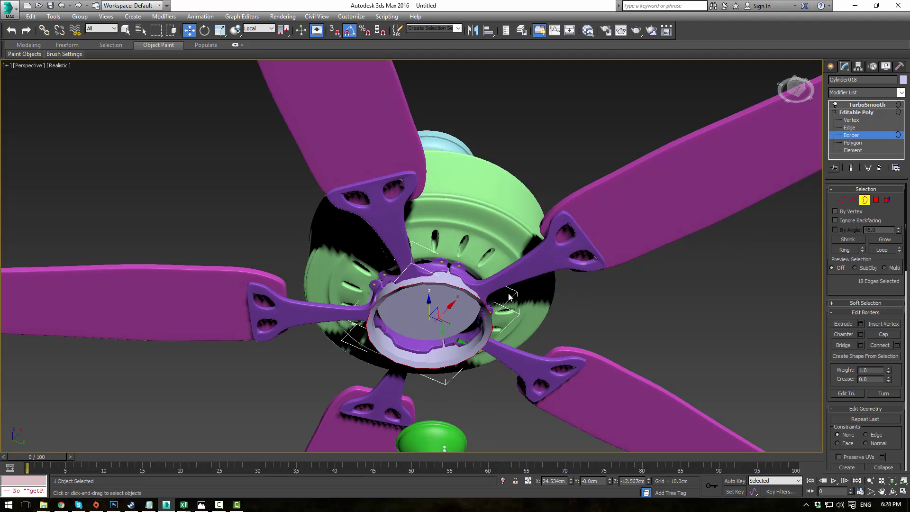
{"action": "left_click", "coordinate": [885, 334]}
{"action": "scroll", "coordinate": [479, 302], "scroll_direction": "up", "scroll_amount": 5}
{"action": "key", "text": "r"}
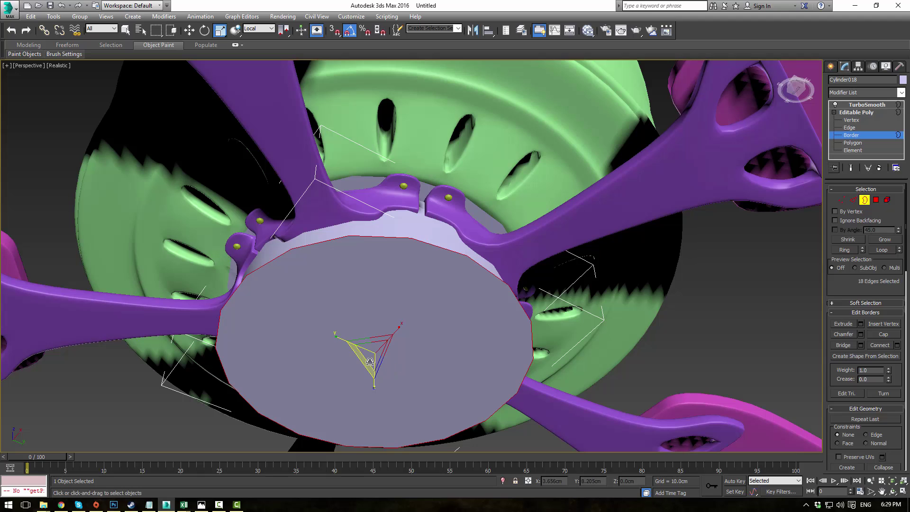
{"action": "left_click_drag", "start_coordinate": [370, 361], "coordinate": [390, 355]}
- Switch the copied cylinder to vertex editing, select its lower front vertices and set the Move reference coordinate system to View
{"action": "left_click", "coordinate": [843, 200]}
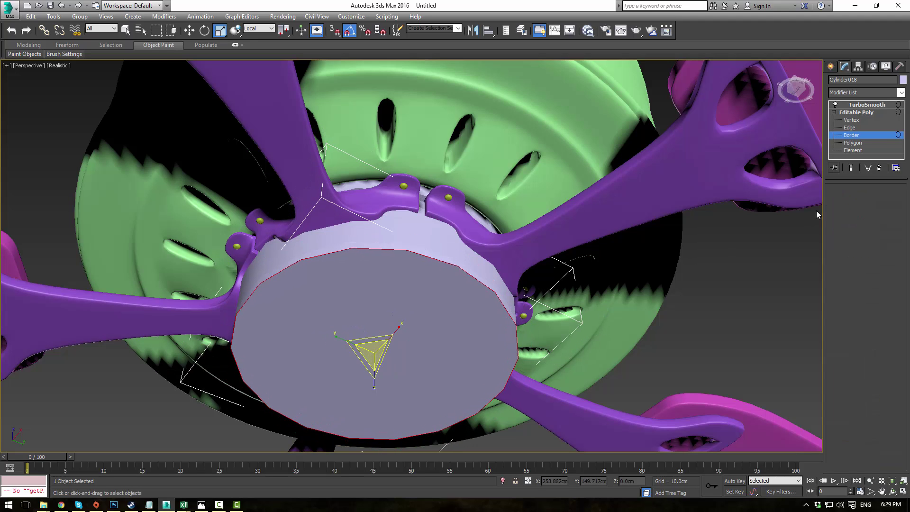
{"action": "scroll", "coordinate": [557, 215], "scroll_direction": "down", "scroll_amount": 5}
{"action": "middle_click_drag", "start_coordinate": [542, 239], "coordinate": [519, 278], "text": "alt"}
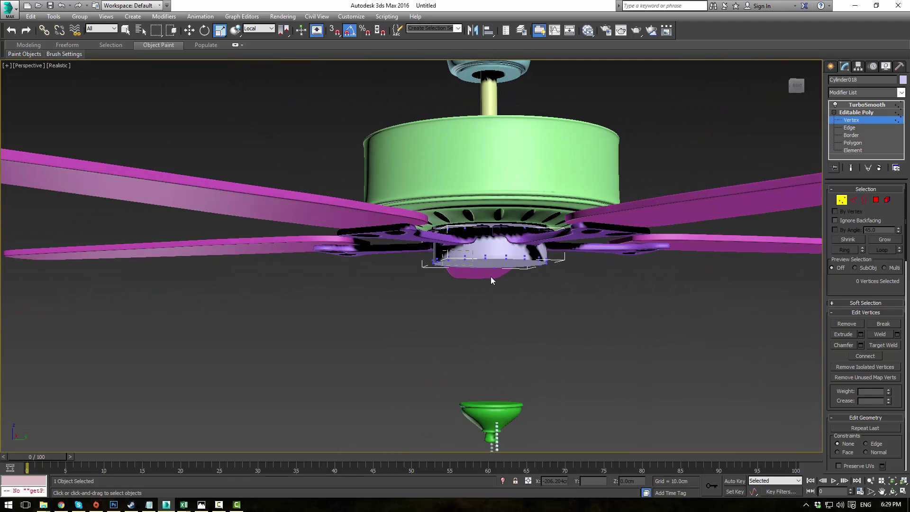
{"action": "left_click_drag", "start_coordinate": [491, 277], "coordinate": [498, 283]}
{"action": "key", "text": "w"}
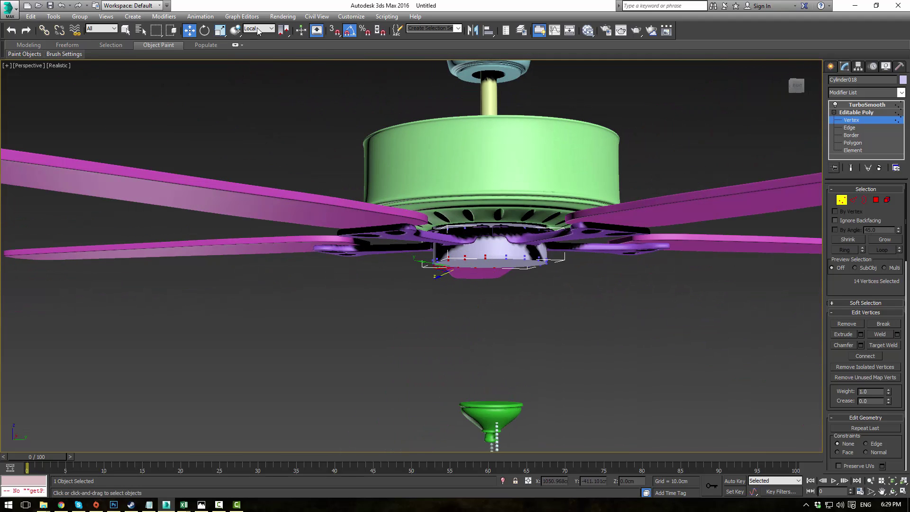
{"action": "left_click", "coordinate": [262, 29]}
{"action": "left_click", "coordinate": [259, 37]}
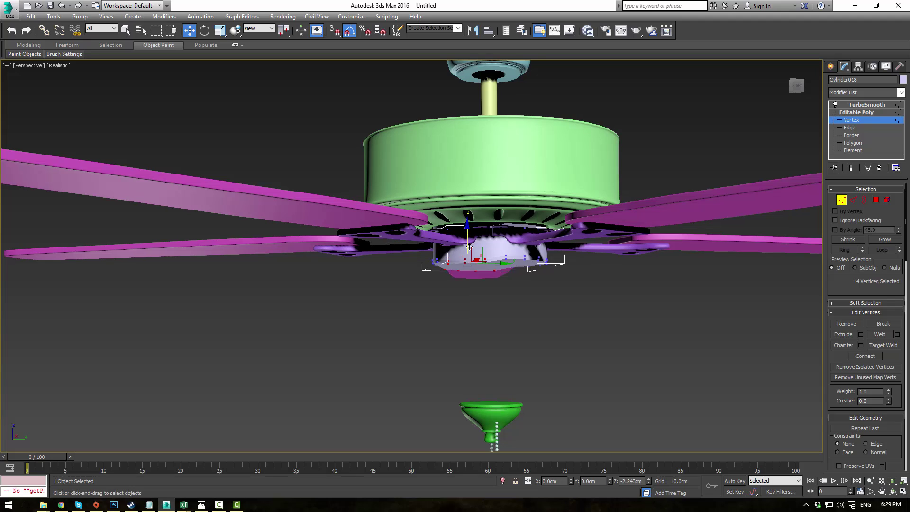
- Select all bottom vertices of the copied cylinder in the Front view and move them down to lengthen it
{"action": "left_click_drag", "start_coordinate": [469, 247], "coordinate": [459, 305]}
{"action": "right_click", "coordinate": [459, 305]}
{"action": "key", "text": "alt+w"}
{"action": "scroll", "coordinate": [542, 167], "scroll_direction": "down", "scroll_amount": 3}
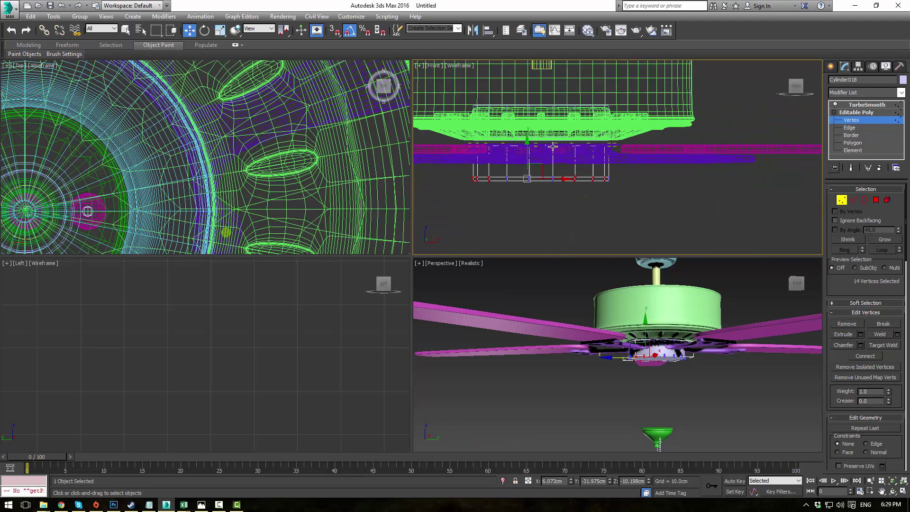
{"action": "left_click_drag", "start_coordinate": [619, 174], "coordinate": [619, 171]}
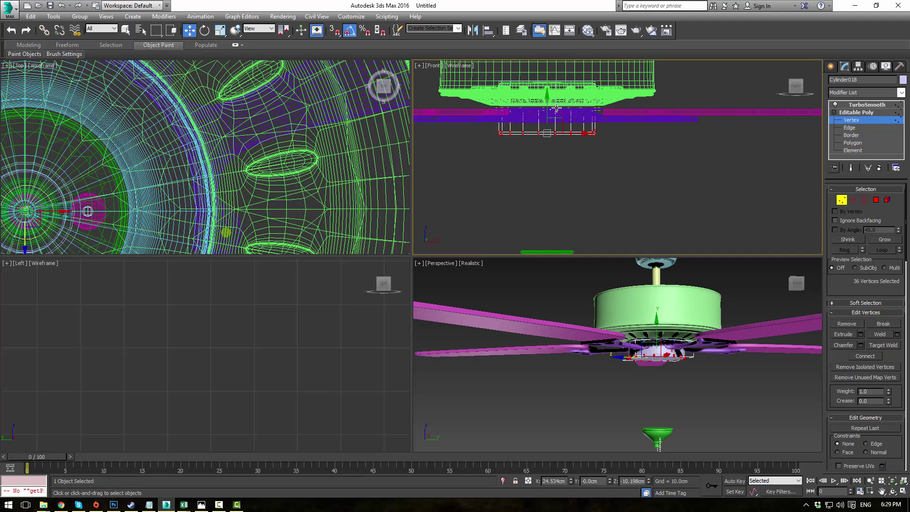
{"action": "left_click_drag", "start_coordinate": [547, 105], "coordinate": [547, 123]}
{"action": "left_click", "coordinate": [856, 113]}
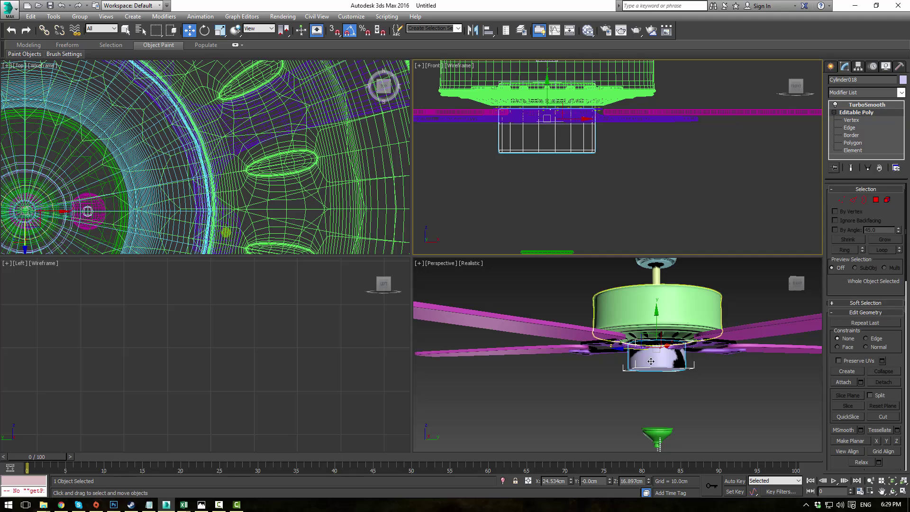
- Scale the copied cylinder narrower in the XY plane to about 310% and return to its smoothed result
{"action": "middle_click_drag", "start_coordinate": [650, 363], "coordinate": [675, 308], "text": "alt"}
{"action": "key", "text": "r"}
{"action": "mouse_move", "coordinate": [656, 335]}
{"action": "left_mouse_down"}
{"action": "mouse_move", "coordinate": [665, 402]}
{"action": "mouse_move", "coordinate": [650, 346]}
{"action": "left_mouse_up"}
{"action": "left_click", "coordinate": [861, 105]}
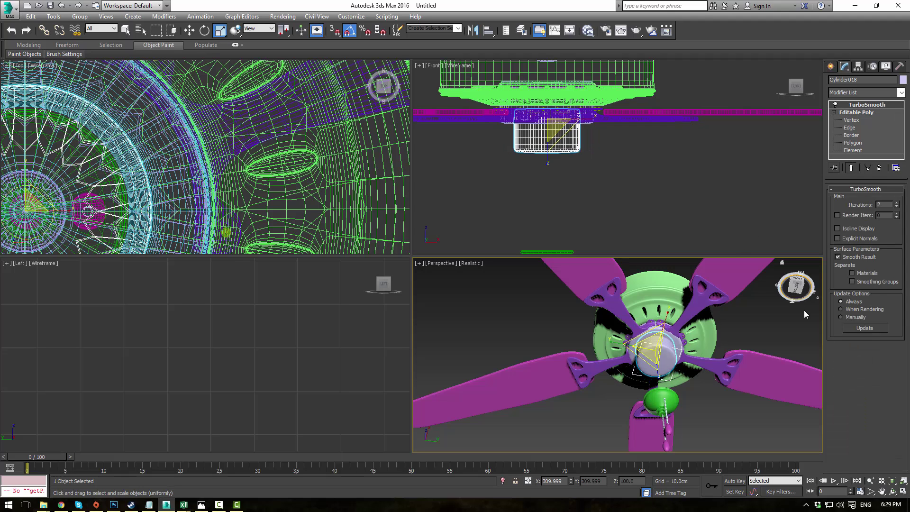
{"action": "left_click", "coordinate": [751, 323]}
{"action": "right_click", "coordinate": [751, 323]}
{"action": "middle_click_drag", "start_coordinate": [696, 351], "coordinate": [545, 296], "text": "alt"}
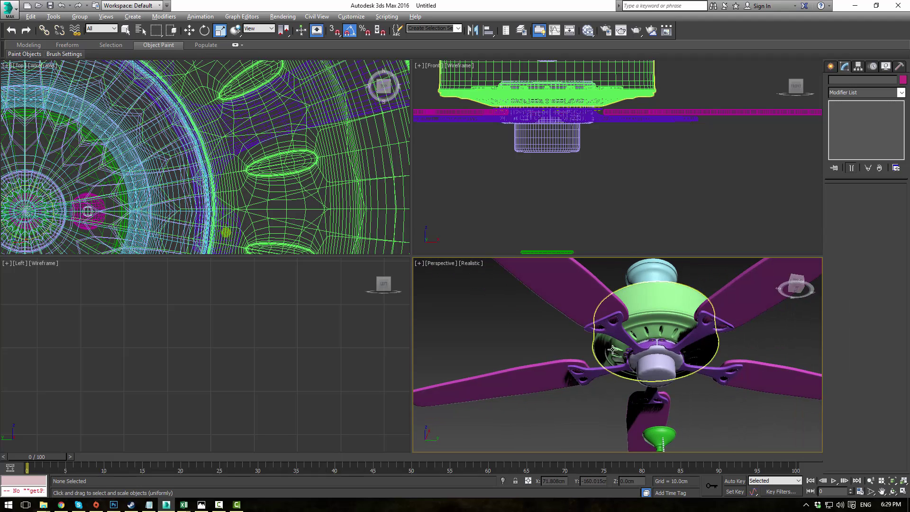
- Remove TurboSmooth from the upper central cylinder and select its bottom vertices in vertex editing
{"action": "scroll", "coordinate": [706, 360], "scroll_direction": "up", "scroll_amount": 5}
{"action": "middle_click_drag", "start_coordinate": [715, 366], "coordinate": [625, 365], "text": "alt"}
{"action": "left_click", "coordinate": [618, 364]}
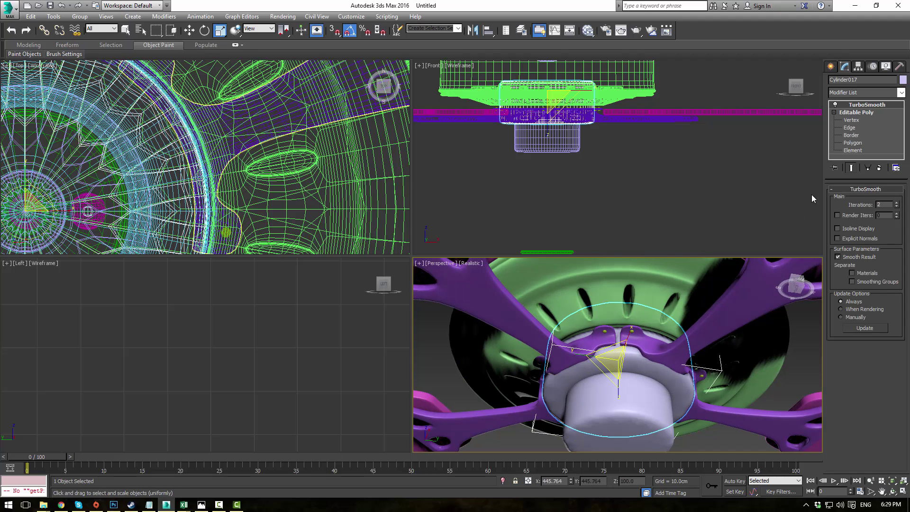
{"action": "right_click", "coordinate": [863, 112]}
{"action": "left_click", "coordinate": [857, 122]}
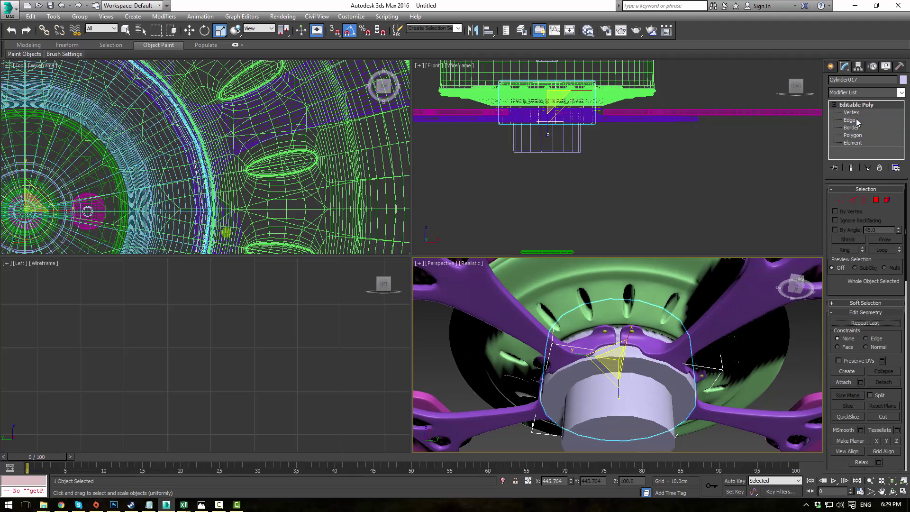
{"action": "left_click", "coordinate": [842, 200]}
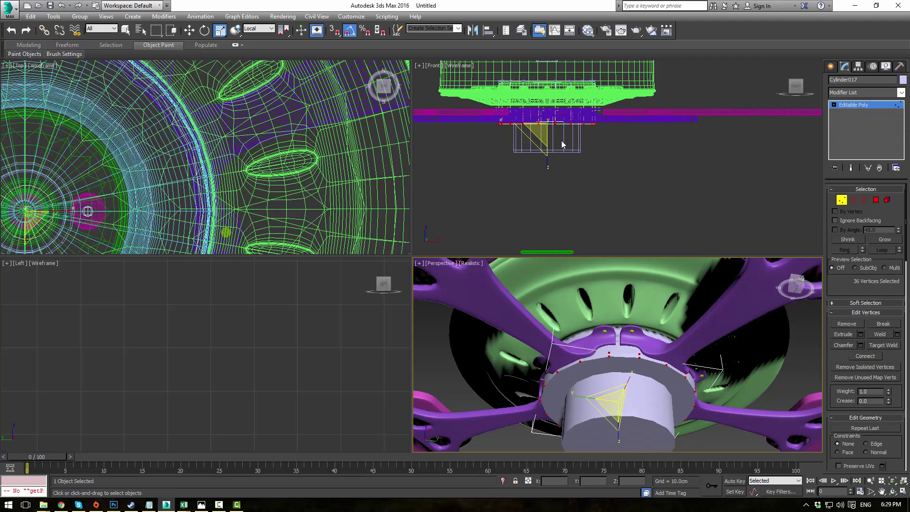
- Raise the upper cylinder's bottom vertices vertically in the Front view until they sit above the blade brackets
{"action": "scroll", "coordinate": [561, 141], "scroll_direction": "up", "scroll_amount": 5}
{"action": "key", "text": "w"}
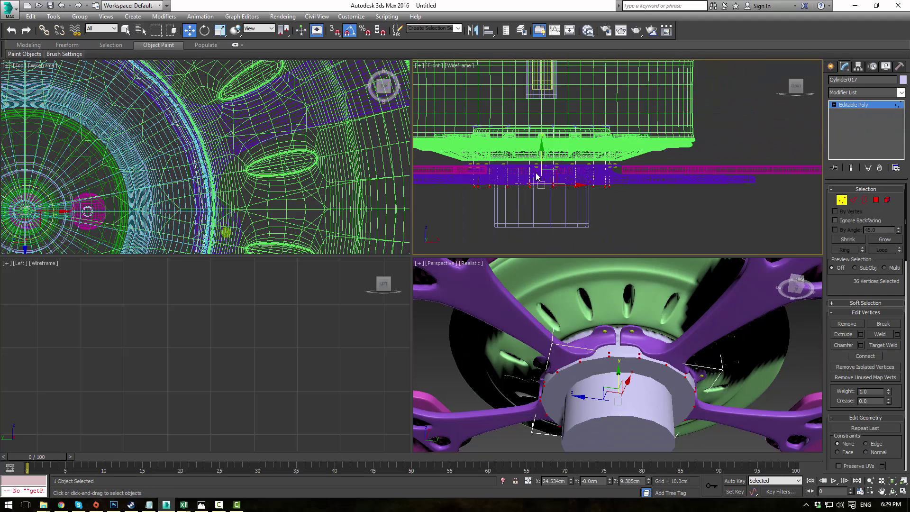
{"action": "left_click_drag", "start_coordinate": [541, 157], "coordinate": [557, 129]}
{"action": "scroll", "coordinate": [588, 199], "scroll_direction": "up", "scroll_amount": 5}
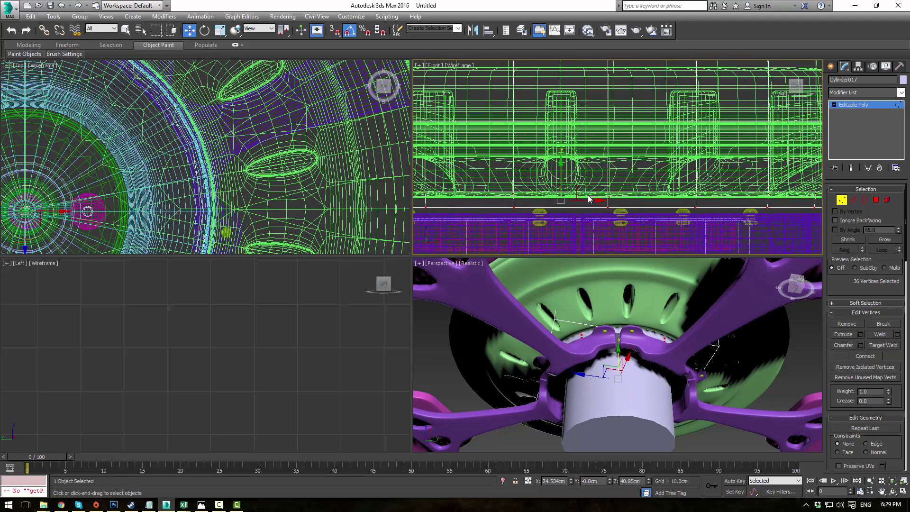
{"action": "left_click_drag", "start_coordinate": [564, 180], "coordinate": [566, 184]}
{"action": "left_click", "coordinate": [852, 104]}
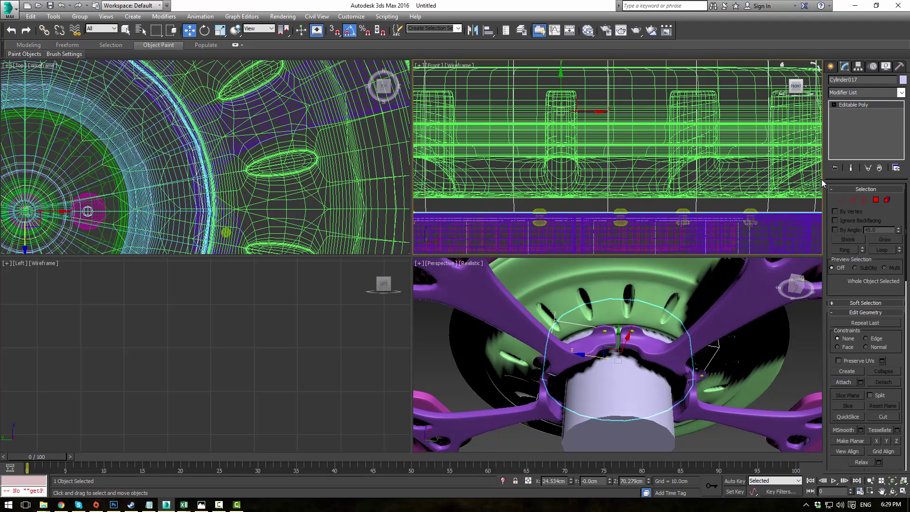
- Apply a TurboSmooth modifier to the shortened upper cylinder and deselect it
{"action": "left_click", "coordinate": [900, 94]}
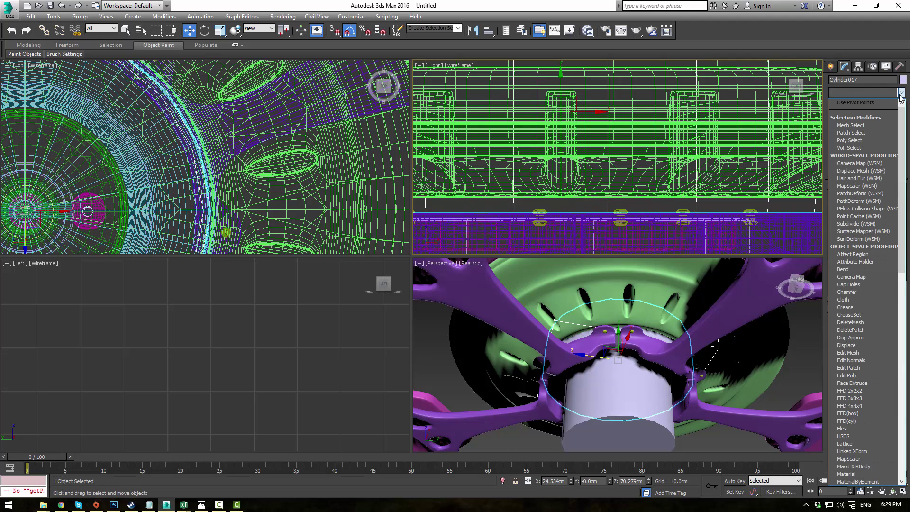
{"action": "type", "text": "tu"}
{"action": "key", "text": "Return"}
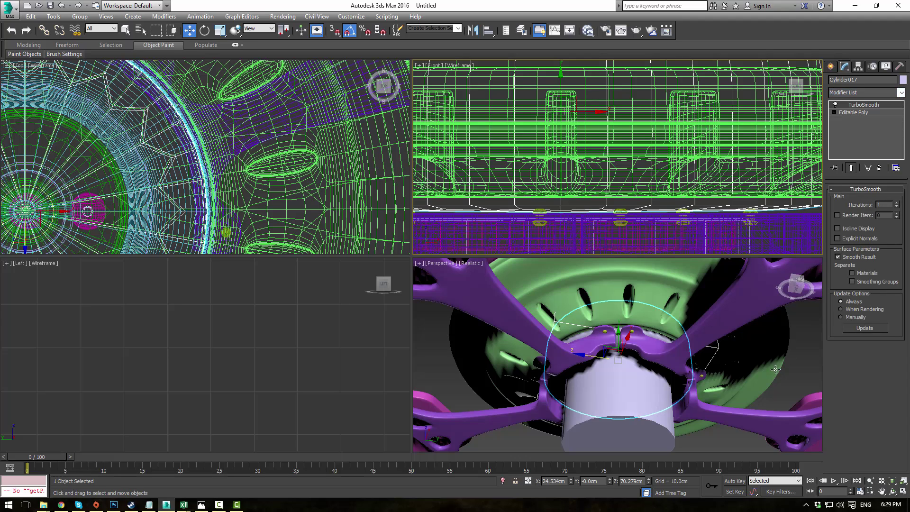
{"action": "left_click", "coordinate": [710, 447]}
{"action": "middle_click_drag", "start_coordinate": [710, 440], "coordinate": [729, 339], "text": "alt"}
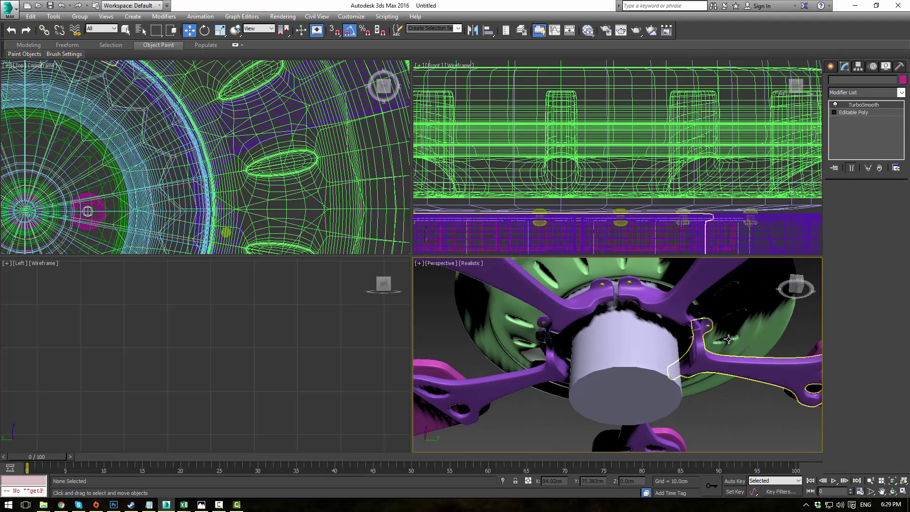
- Undo the recent cylinder edits back to before the lower copy of the central cylinder was made
{"action": "key", "text": "ctrl+z"}
{"action": "key", "text": "ctrl+z"}
{"action": "key", "text": "ctrl+z"}
{"action": "key", "text": "ctrl+z"}
{"action": "key", "text": "ctrl+z"}
{"action": "key", "text": "ctrl+z"}
{"action": "key", "text": "ctrl+z"}
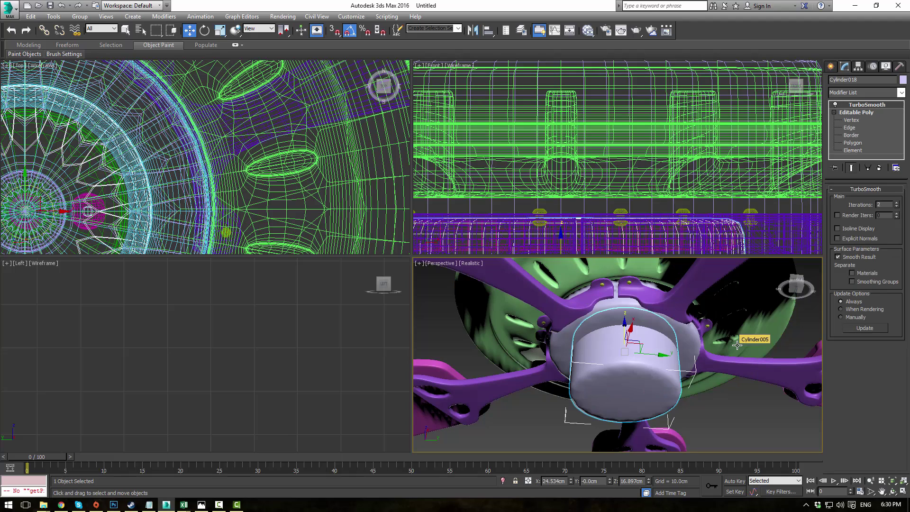
{"action": "key", "text": "ctrl+z"}
{"action": "key", "text": "ctrl+z"}
{"action": "key", "text": "ctrl+z"}
{"action": "key", "text": "ctrl+z"}
{"action": "key", "text": "ctrl+z"}
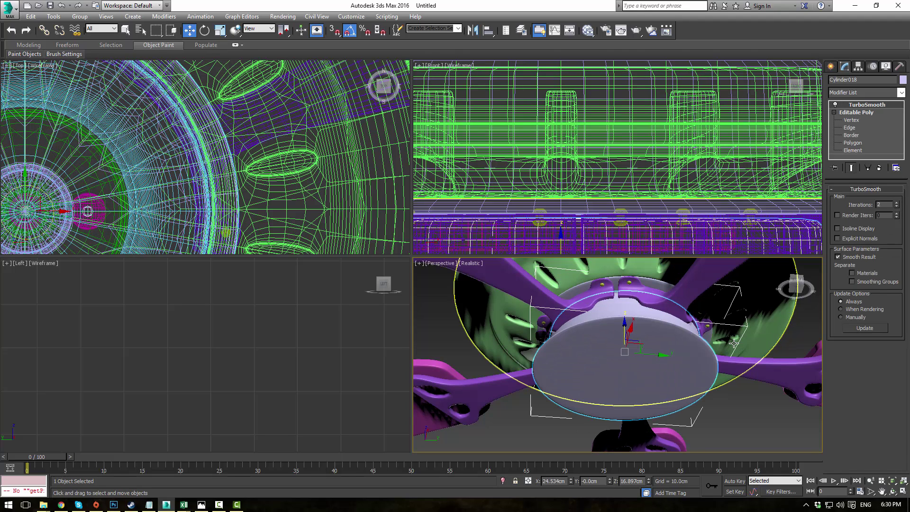
{"action": "key", "text": "ctrl+z"}
{"action": "left_click", "coordinate": [734, 342]}
- Clone the small collar around the rod down along Z and position the copy centrally under the motor housing
{"action": "middle_click_drag", "start_coordinate": [734, 342], "coordinate": [615, 354], "text": "alt"}
{"action": "middle_click_drag", "start_coordinate": [636, 268], "coordinate": [638, 283], "text": "alt"}
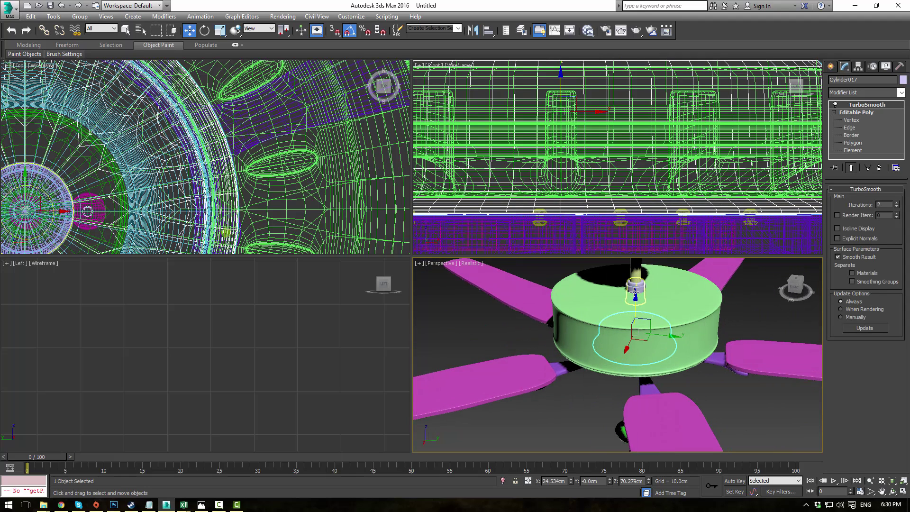
{"action": "left_click", "coordinate": [638, 282]}
{"action": "left_click_drag", "start_coordinate": [635, 262], "coordinate": [634, 372], "text": "shift"}
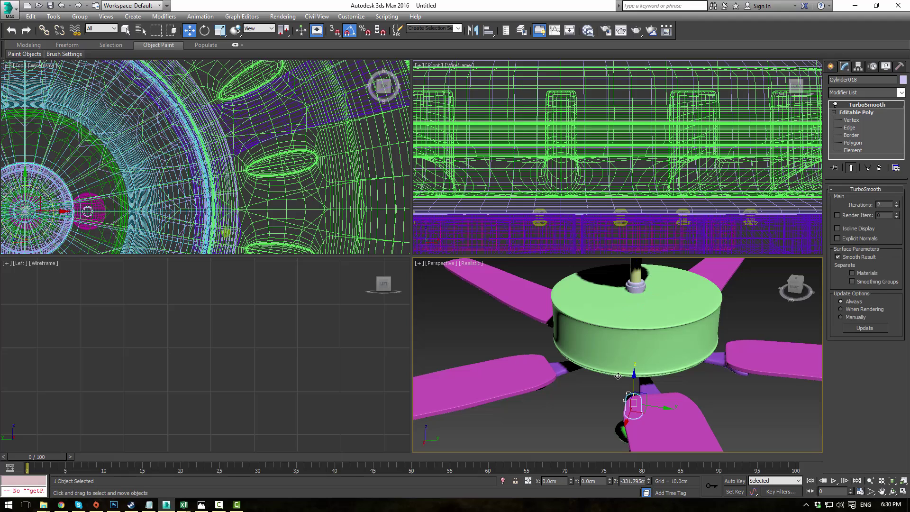
{"action": "left_click", "coordinate": [456, 293]}
{"action": "middle_click_drag", "start_coordinate": [635, 331], "coordinate": [639, 353], "text": "alt"}
{"action": "left_click_drag", "start_coordinate": [639, 353], "coordinate": [638, 333]}
{"action": "middle_click_drag", "start_coordinate": [638, 332], "coordinate": [658, 325], "text": "alt"}
{"action": "scroll", "coordinate": [658, 326], "scroll_direction": "up", "scroll_amount": 3}
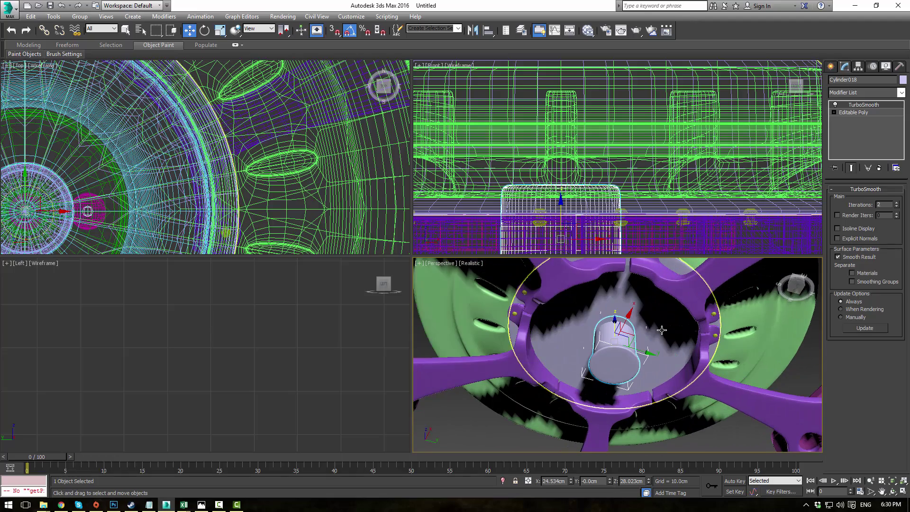
- Scale the copied collar in the XY plane to about 370%, leaving its height at 100%
{"action": "key", "text": "r"}
{"action": "key", "text": "r"}
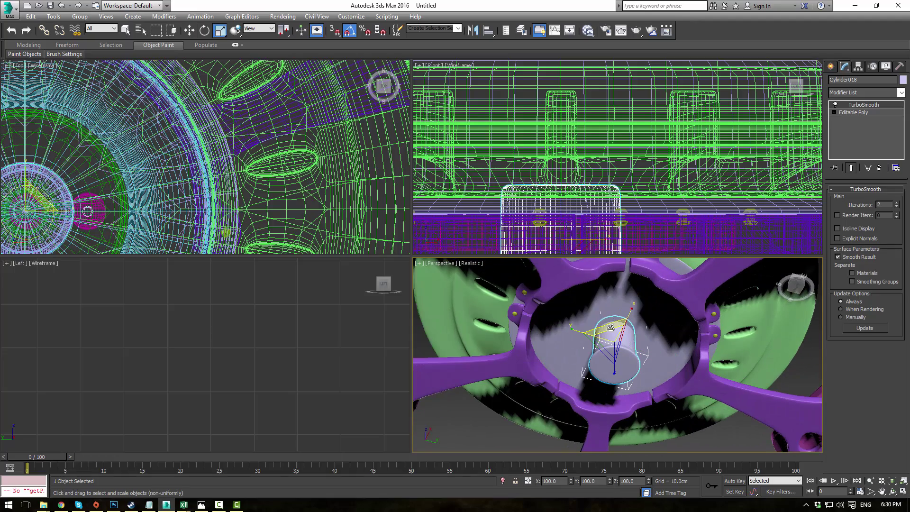
{"action": "left_click_drag", "start_coordinate": [616, 337], "coordinate": [566, 226]}
{"action": "left_click_drag", "start_coordinate": [561, 208], "coordinate": [561, 205]}
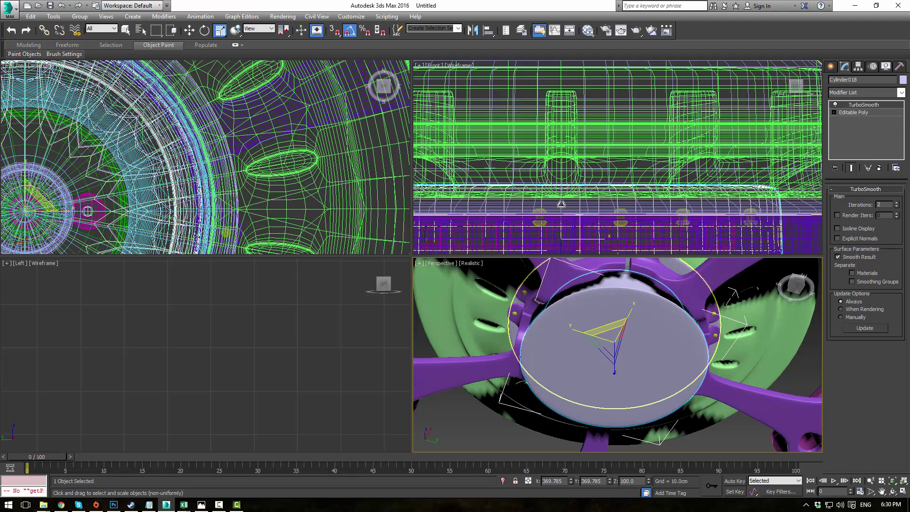
{"action": "middle_click_drag", "start_coordinate": [643, 307], "coordinate": [674, 313], "text": "alt"}
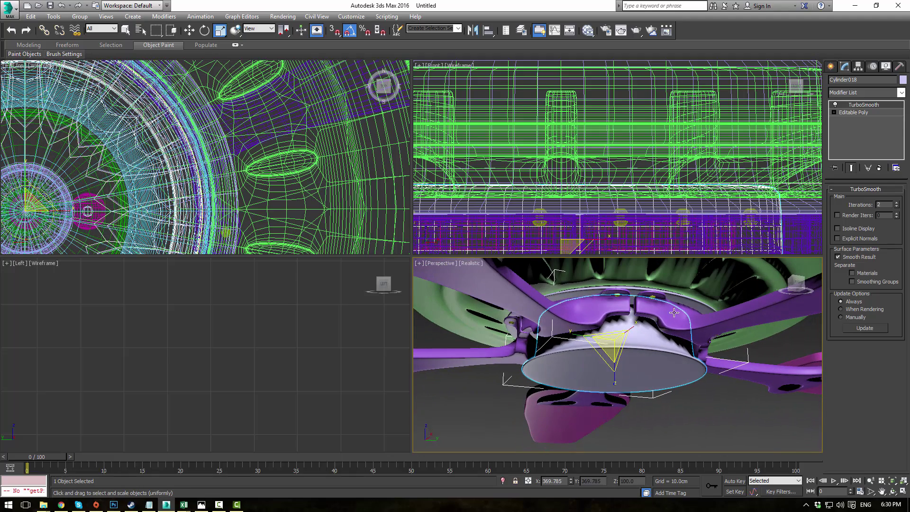
- Select the lower flange vertices of the scaled collar copy in the Front view and move them down to lengthen it
{"action": "left_click", "coordinate": [846, 112]}
{"action": "left_click", "coordinate": [834, 113]}
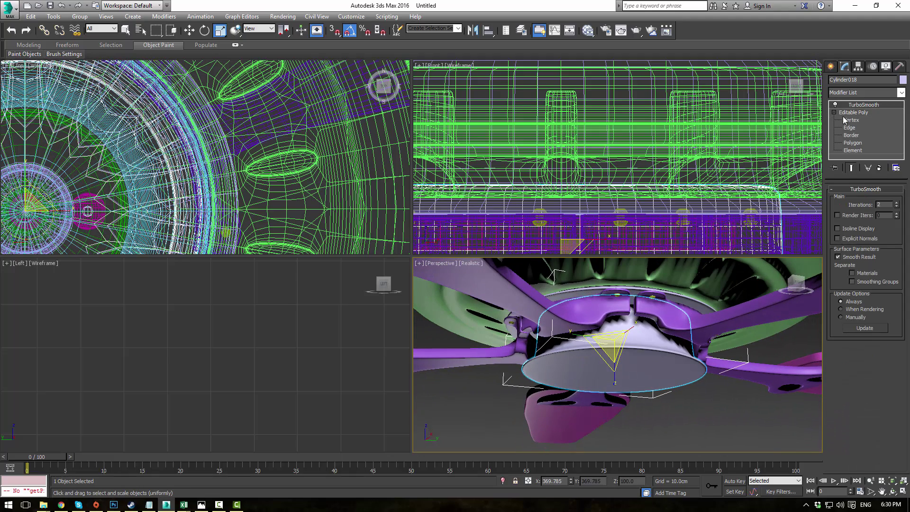
{"action": "left_click", "coordinate": [846, 120]}
{"action": "scroll", "coordinate": [619, 135], "scroll_direction": "down", "scroll_amount": 6}
{"action": "scroll", "coordinate": [543, 161], "scroll_direction": "up", "scroll_amount": 3}
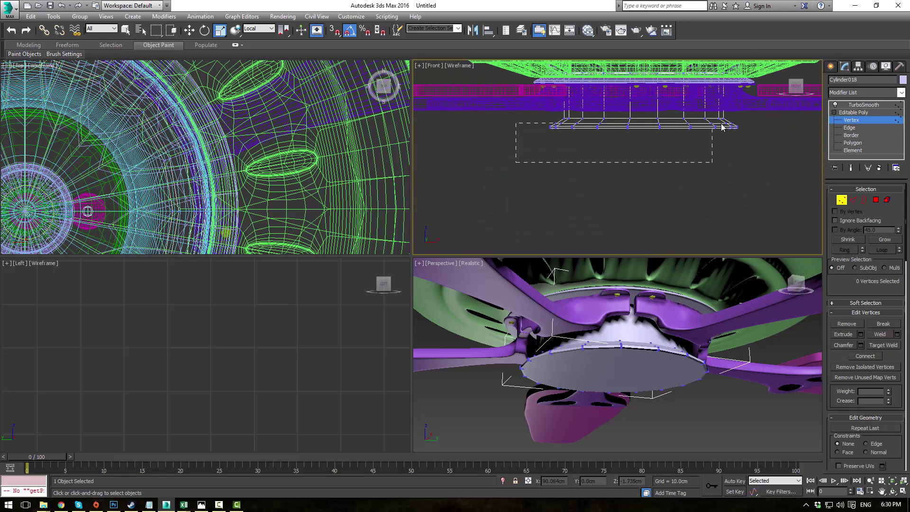
{"action": "left_click_drag", "start_coordinate": [721, 126], "coordinate": [757, 116]}
{"action": "key", "text": "w"}
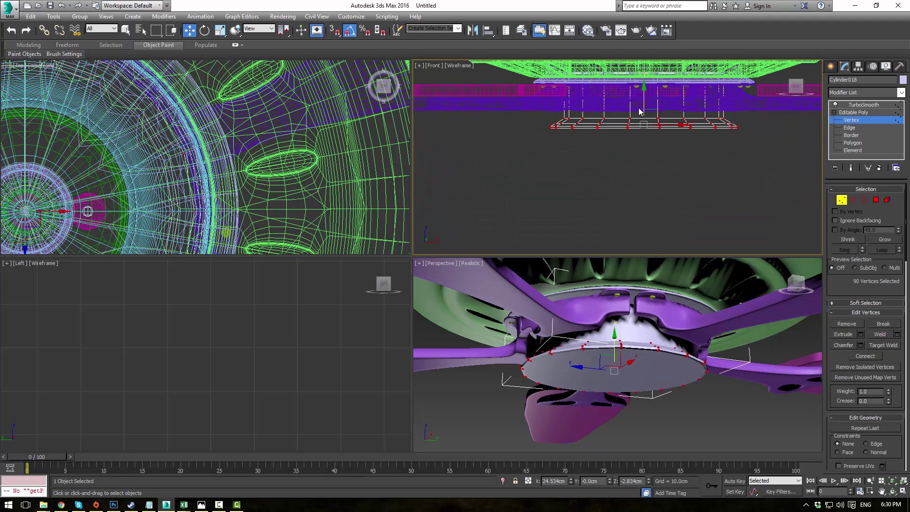
{"action": "left_click_drag", "start_coordinate": [639, 112], "coordinate": [640, 175]}
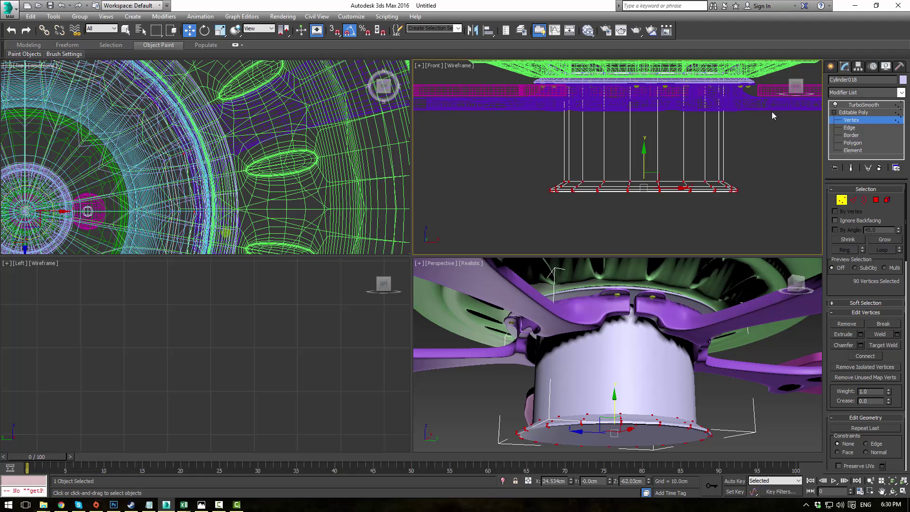
{"action": "left_click", "coordinate": [857, 114]}
{"action": "left_click", "coordinate": [778, 419]}
- Unhide all objects to bring back the lamp shade beneath the fan
{"action": "middle_click_drag", "start_coordinate": [778, 419], "coordinate": [761, 360], "text": "alt"}
{"action": "scroll", "coordinate": [760, 354], "scroll_direction": "down", "scroll_amount": 3}
{"action": "right_click", "coordinate": [758, 351]}
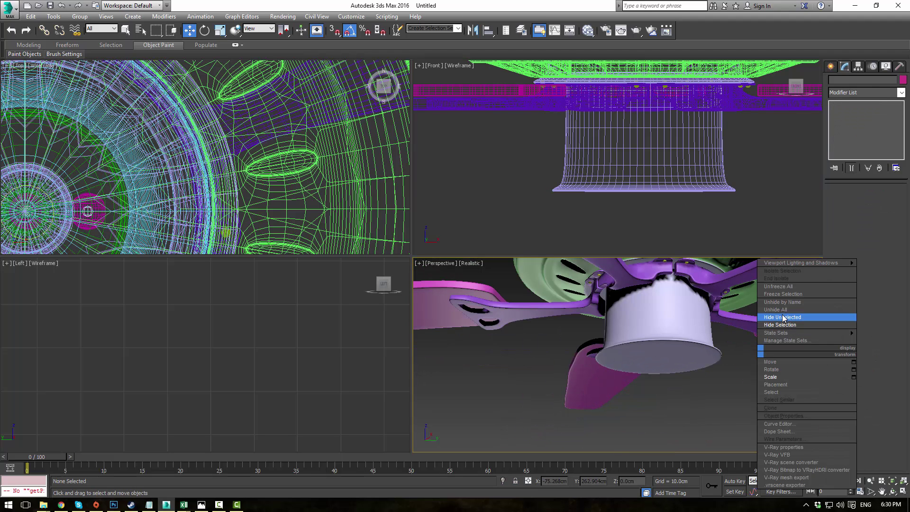
{"action": "left_click", "coordinate": [777, 309]}
{"action": "scroll", "coordinate": [713, 372], "scroll_direction": "down", "scroll_amount": 3}
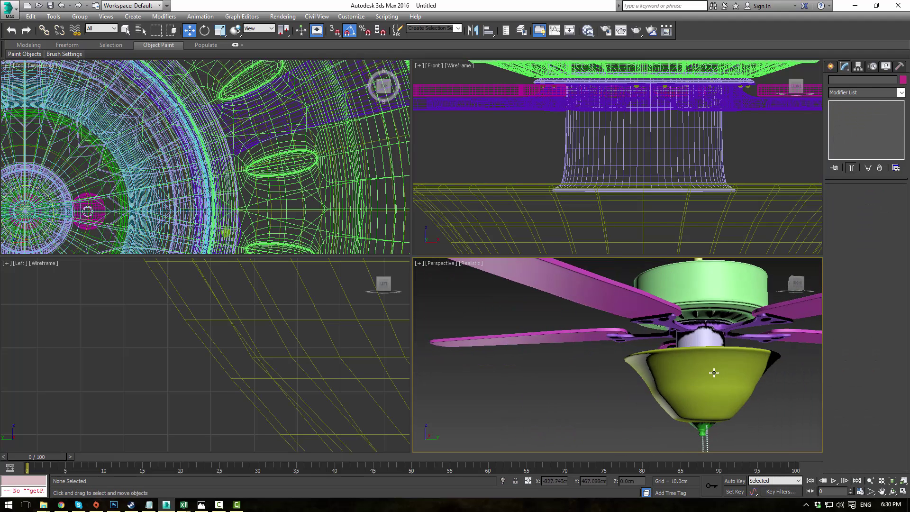
- Select the lamp shade with its finial and pull chains in the Front view and raise them slightly along the vertical axis
{"action": "mouse_move", "coordinate": [714, 373]}
{"action": "middle_mouse_down", "text": "alt"}
{"action": "mouse_move", "coordinate": [690, 376]}
{"action": "mouse_move", "coordinate": [709, 390]}
{"action": "middle_mouse_up", "text": "alt"}
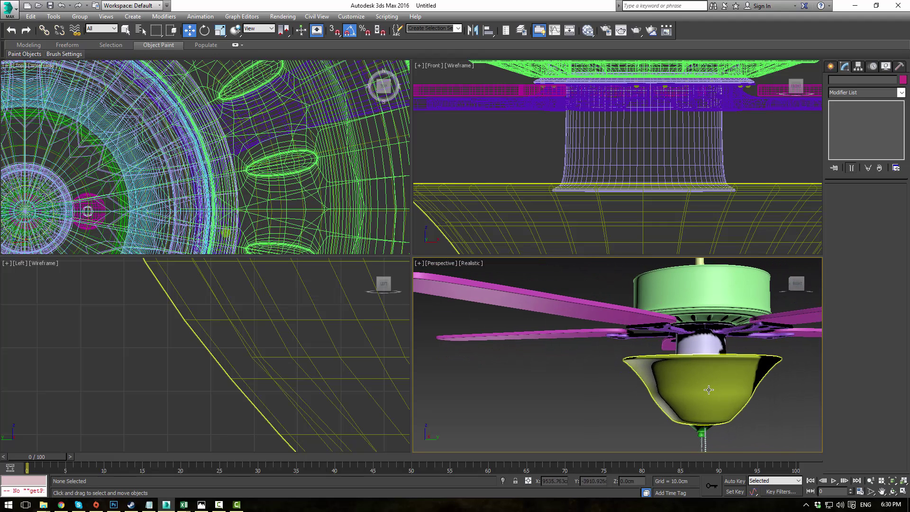
{"action": "scroll", "coordinate": [638, 204], "scroll_direction": "down", "scroll_amount": 5}
{"action": "middle_click_drag", "start_coordinate": [640, 218], "coordinate": [590, 128]}
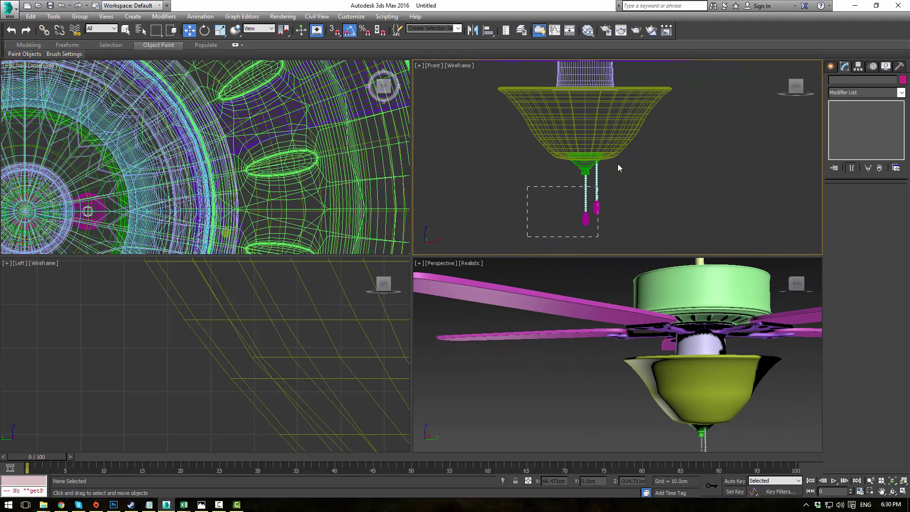
{"action": "left_click_drag", "start_coordinate": [618, 163], "coordinate": [638, 132]}
{"action": "middle_click_drag", "start_coordinate": [638, 132], "coordinate": [633, 150]}
{"action": "left_click_drag", "start_coordinate": [587, 172], "coordinate": [590, 169]}
{"action": "left_click", "coordinate": [572, 386]}
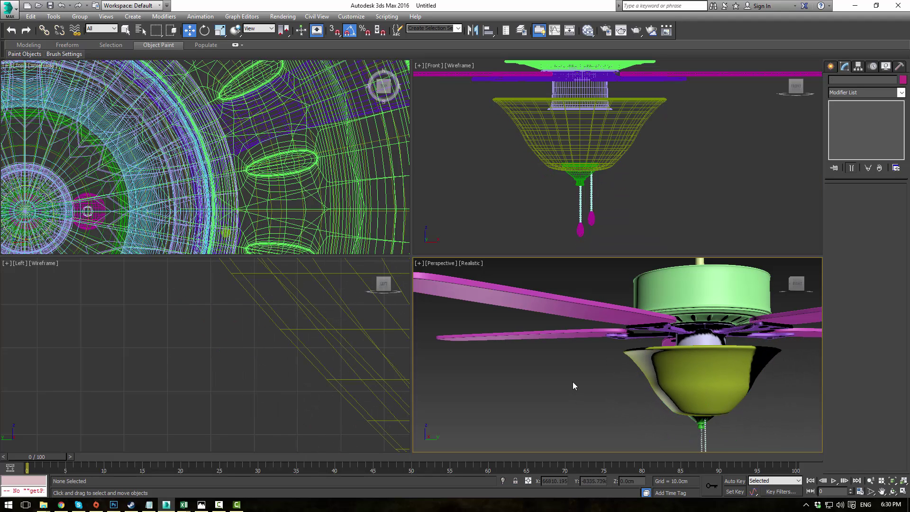
- Maximize the Perspective viewport, select all objects of the fan and assign them a single light grey object color
{"action": "mouse_move", "coordinate": [582, 381]}
{"action": "middle_mouse_down", "text": "alt"}
{"action": "mouse_move", "coordinate": [558, 320]}
{"action": "mouse_move", "coordinate": [593, 342]}
{"action": "mouse_move", "coordinate": [581, 375]}
{"action": "middle_mouse_up", "text": "alt"}
{"action": "scroll", "coordinate": [592, 342], "scroll_direction": "down", "scroll_amount": 5}
{"action": "key", "text": "alt+w"}
{"action": "middle_click_drag", "start_coordinate": [576, 321], "coordinate": [614, 338], "text": "alt"}
{"action": "key", "text": "ctrl+a"}
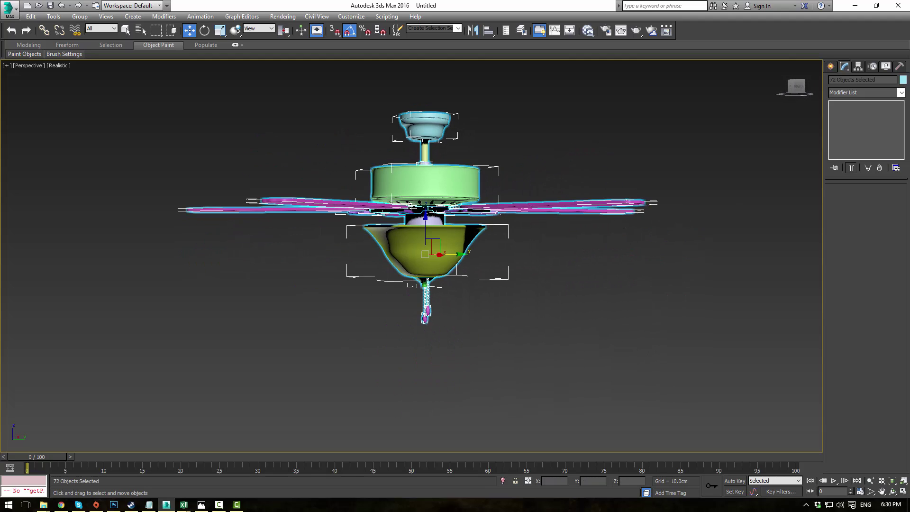
{"action": "left_click", "coordinate": [902, 80]}
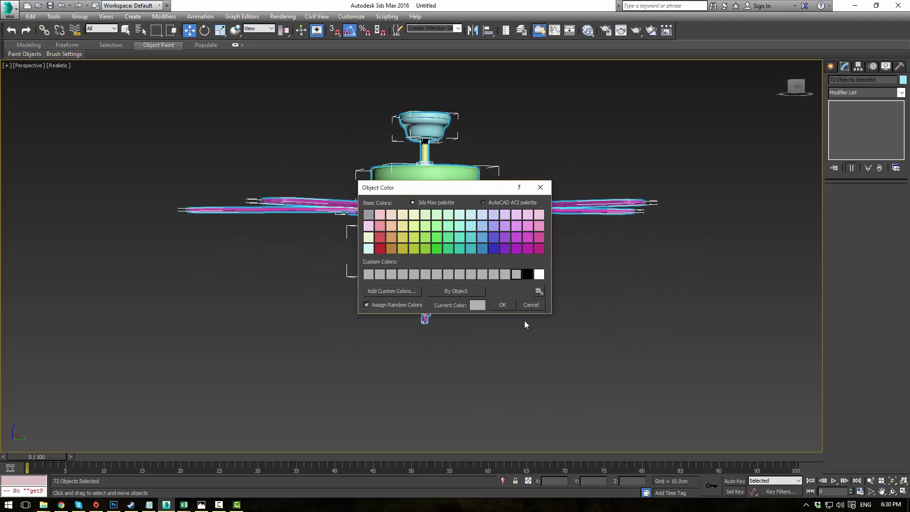
{"action": "left_click", "coordinate": [503, 305]}
{"action": "left_click", "coordinate": [569, 342]}
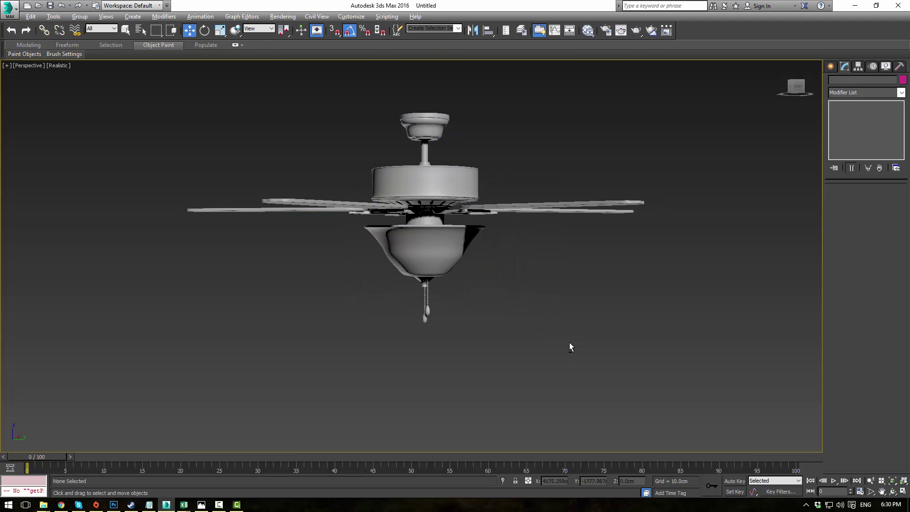
{"action": "middle_click_drag", "start_coordinate": [570, 342], "coordinate": [503, 283], "text": "alt"}
{"action": "scroll", "coordinate": [427, 211], "scroll_direction": "up", "scroll_amount": 5}
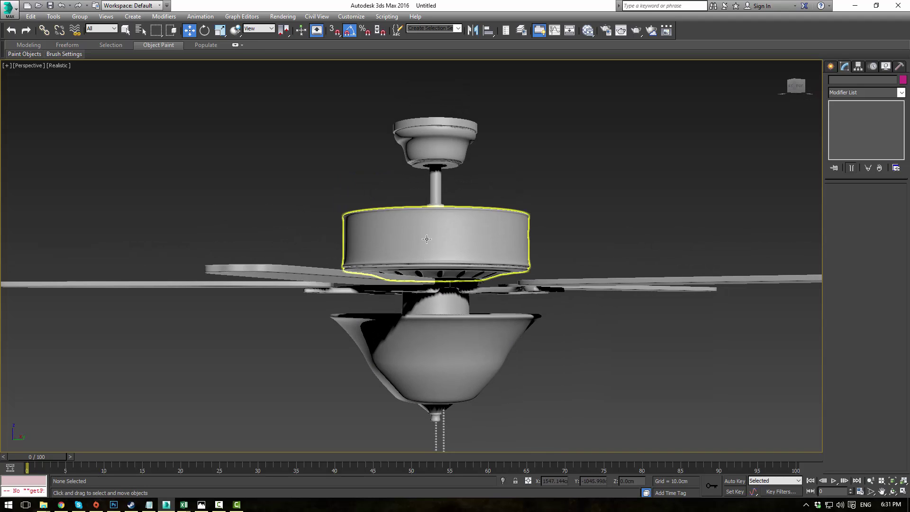
- Select the top rim vertices of the cylindrical motor housing and lower them to about Z 152.8 cm, making the housing shorter
{"action": "left_click", "coordinate": [427, 213]}
{"action": "left_click", "coordinate": [852, 120]}
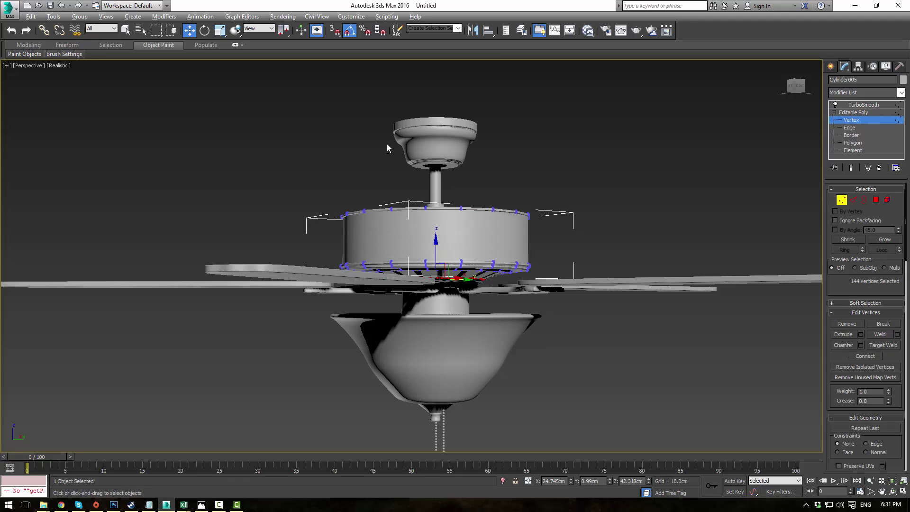
{"action": "middle_click_drag", "start_coordinate": [387, 143], "coordinate": [388, 147], "text": "alt"}
{"action": "left_click_drag", "start_coordinate": [374, 201], "coordinate": [622, 237]}
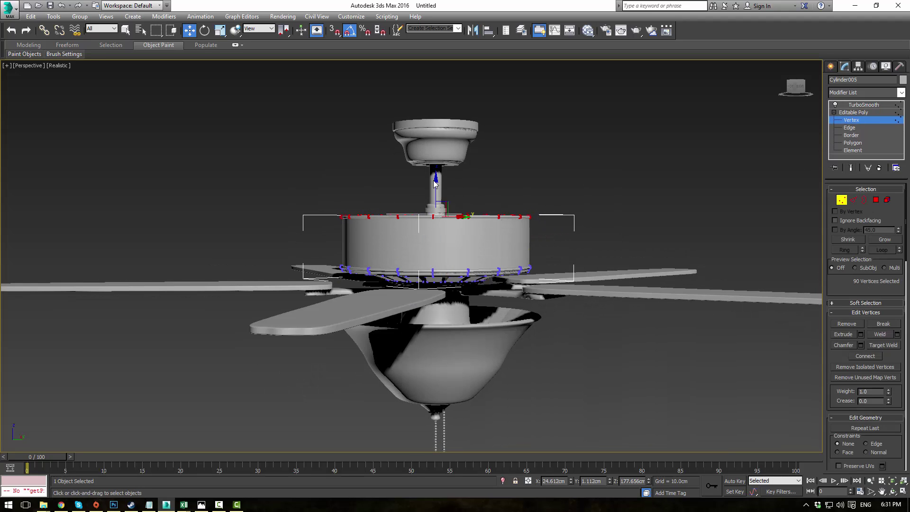
{"action": "left_click_drag", "start_coordinate": [436, 182], "coordinate": [436, 193]}
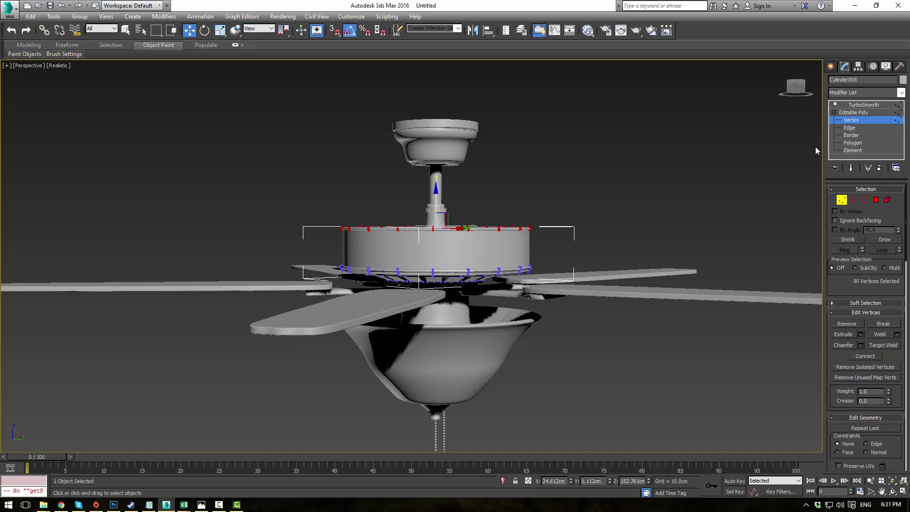
{"action": "left_click", "coordinate": [856, 113]}
- Select the ceiling canopy, downrod and collar above the motor housing and lower them until the collar sits on its shortened top
{"action": "left_click", "coordinate": [564, 129]}
{"action": "left_click_drag", "start_coordinate": [510, 192], "coordinate": [516, 221]}
{"action": "left_click_drag", "start_coordinate": [436, 171], "coordinate": [435, 181]}
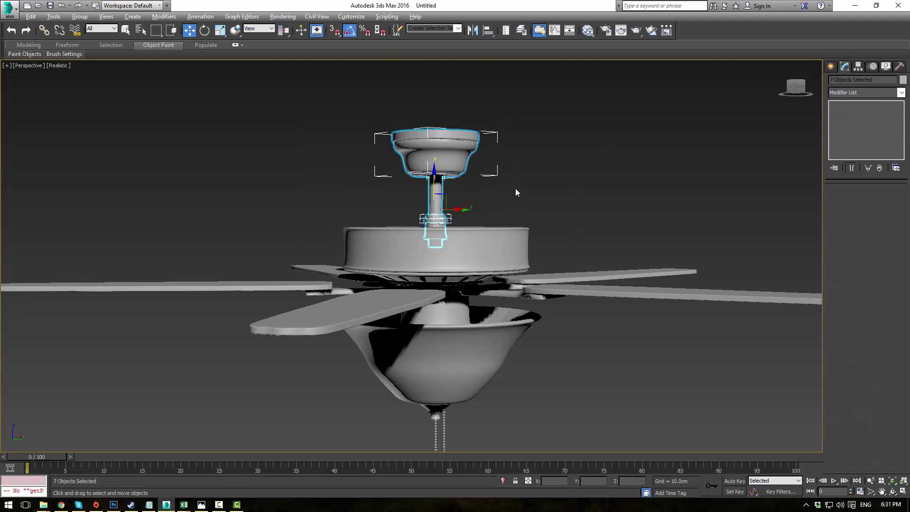
{"action": "middle_click_drag", "start_coordinate": [516, 193], "coordinate": [417, 190], "text": "alt"}
{"action": "scroll", "coordinate": [415, 187], "scroll_direction": "up", "scroll_amount": 5}
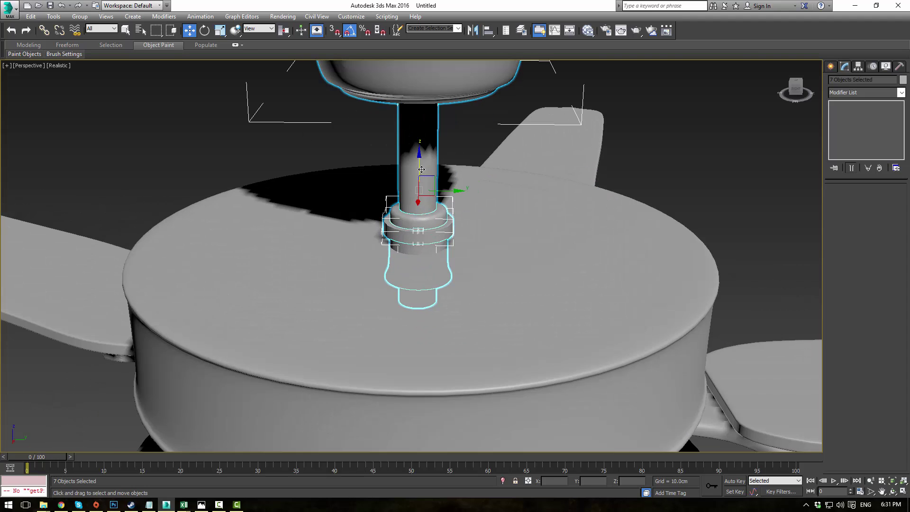
{"action": "mouse_move", "coordinate": [420, 169]}
{"action": "left_mouse_down"}
{"action": "mouse_move", "coordinate": [421, 186]}
{"action": "mouse_move", "coordinate": [421, 172]}
{"action": "left_mouse_up"}
- Examine the whole fan from the side and from below, checking how the canopy, housing, blades and lamp shade fit together
{"action": "middle_click_drag", "start_coordinate": [552, 224], "coordinate": [299, 207], "text": "alt"}
{"action": "left_click", "coordinate": [302, 195]}
{"action": "scroll", "coordinate": [305, 197], "scroll_direction": "down", "scroll_amount": 4}
{"action": "middle_click_drag", "start_coordinate": [370, 237], "coordinate": [471, 254], "text": "alt"}
{"action": "scroll", "coordinate": [488, 280], "scroll_direction": "down", "scroll_amount": 4}
{"action": "middle_click_drag", "start_coordinate": [500, 294], "coordinate": [484, 308], "text": "alt"}
{"action": "middle_click_drag", "start_coordinate": [483, 311], "coordinate": [566, 272]}
{"action": "scroll", "coordinate": [538, 245], "scroll_direction": "down", "scroll_amount": 4}
{"action": "scroll", "coordinate": [566, 272], "scroll_direction": "up", "scroll_amount": 4}
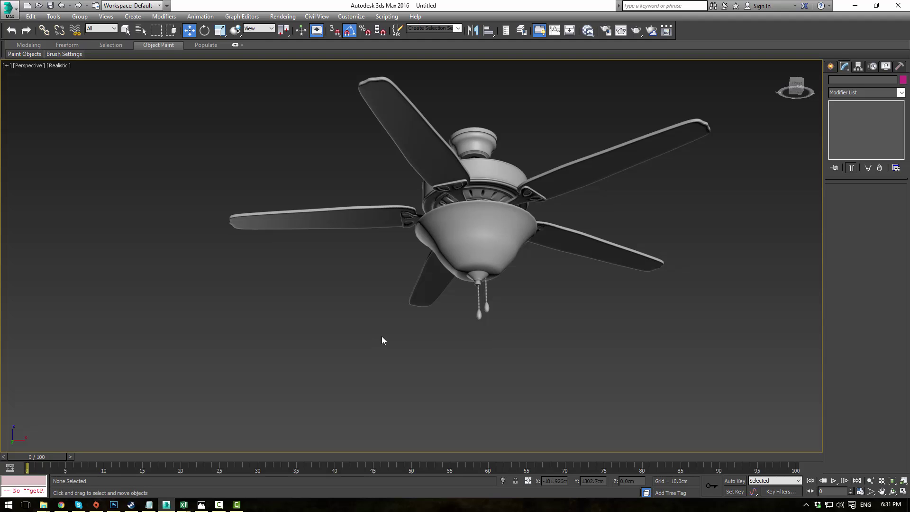
- Select the finial and both pull chains without the lamp shade and lower them about 18.5 cm beneath the shade
{"action": "scroll", "coordinate": [483, 289], "scroll_direction": "up", "scroll_amount": 8}
{"action": "scroll", "coordinate": [486, 229], "scroll_direction": "down", "scroll_amount": 3}
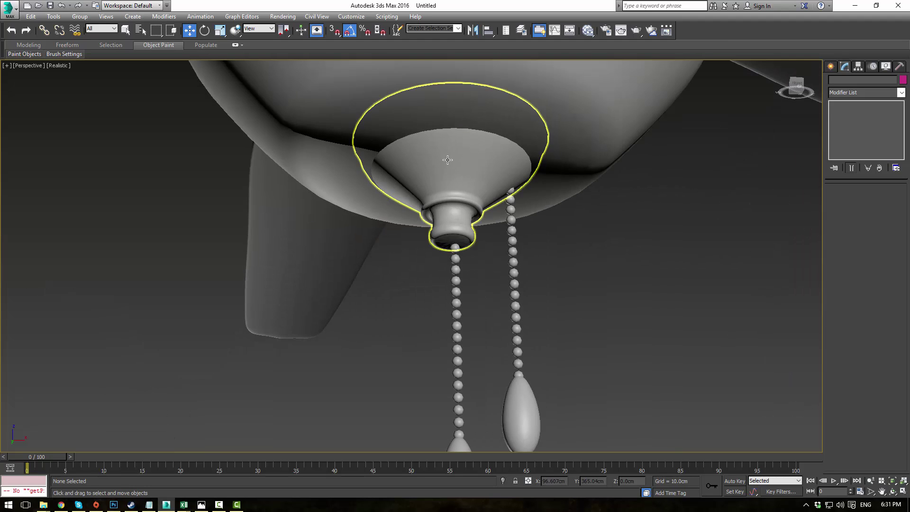
{"action": "left_click", "coordinate": [453, 140]}
{"action": "scroll", "coordinate": [408, 317], "scroll_direction": "down", "scroll_amount": 5}
{"action": "middle_click_drag", "start_coordinate": [449, 283], "coordinate": [411, 305], "text": "alt"}
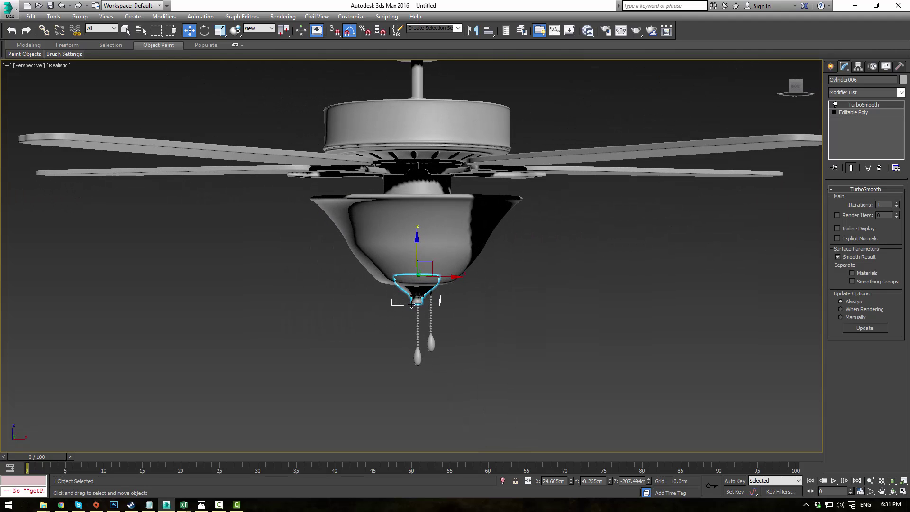
{"action": "left_click_drag", "start_coordinate": [443, 298], "coordinate": [465, 263]}
{"action": "left_click", "coordinate": [480, 232], "text": "alt"}
{"action": "scroll", "coordinate": [453, 294], "scroll_direction": "up", "scroll_amount": 5}
{"action": "middle_click_drag", "start_coordinate": [452, 285], "coordinate": [446, 242], "text": "alt"}
{"action": "left_click_drag", "start_coordinate": [338, 373], "coordinate": [342, 410]}
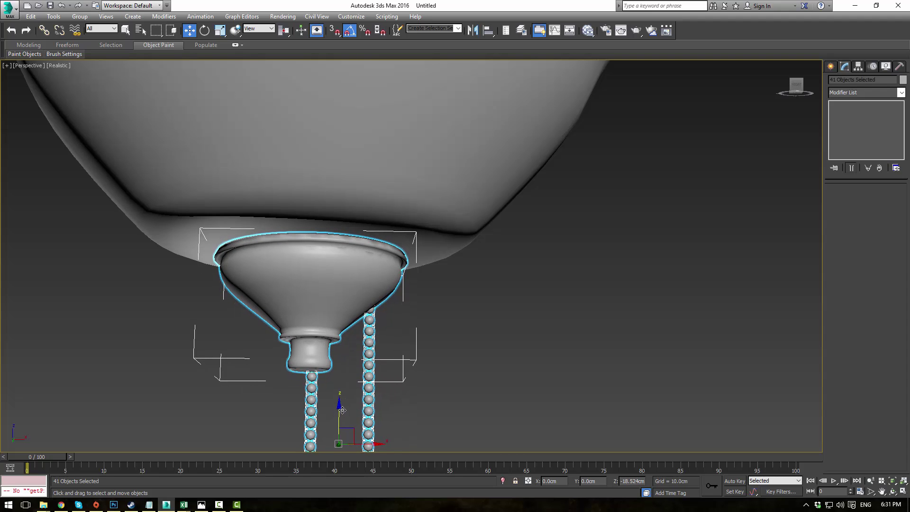
{"action": "left_click", "coordinate": [498, 391]}
- Move the middle outer-edge vertices of a blade bracket outward along the blade so the smoothed bracket comes to a rounded point
{"action": "scroll", "coordinate": [488, 346], "scroll_direction": "down", "scroll_amount": 6}
{"action": "middle_click_drag", "start_coordinate": [486, 334], "coordinate": [477, 294], "text": "alt"}
{"action": "scroll", "coordinate": [458, 332], "scroll_direction": "down", "scroll_amount": 5}
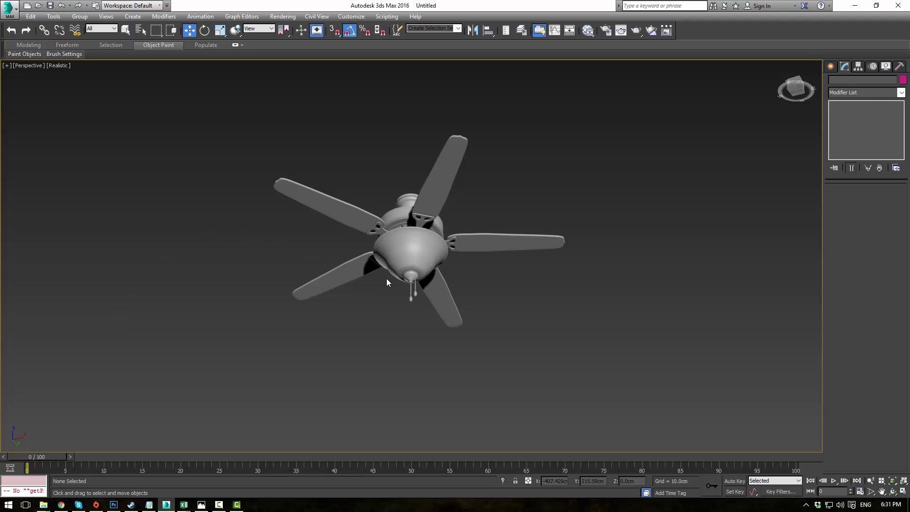
{"action": "scroll", "coordinate": [386, 282], "scroll_direction": "up", "scroll_amount": 6}
{"action": "left_click", "coordinate": [416, 145]}
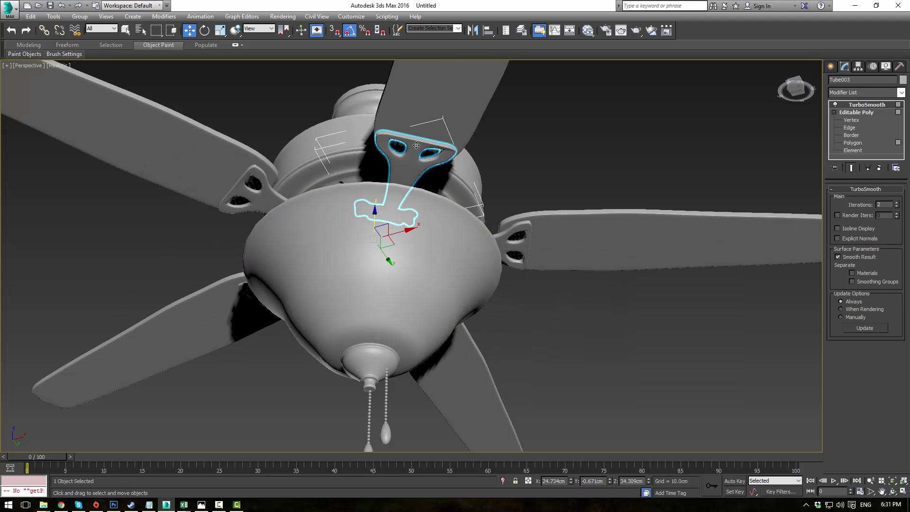
{"action": "left_click", "coordinate": [850, 121]}
{"action": "key", "text": "z"}
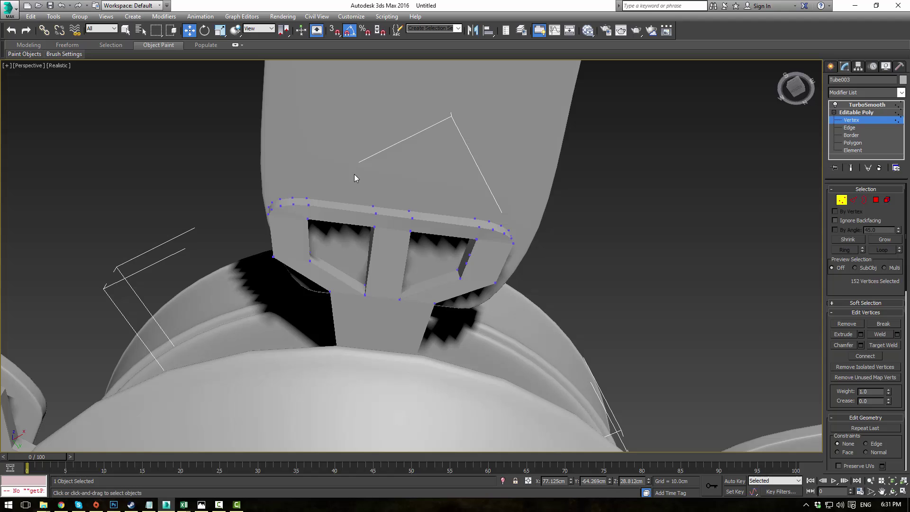
{"action": "left_click_drag", "start_coordinate": [365, 199], "coordinate": [432, 244]}
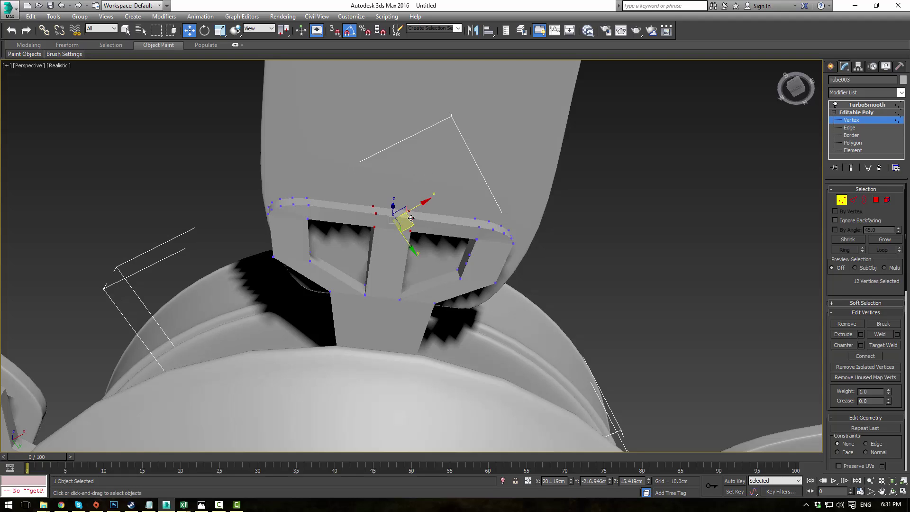
{"action": "left_click", "coordinate": [270, 32]}
{"action": "left_click", "coordinate": [258, 38]}
{"action": "middle_click_drag", "start_coordinate": [446, 192], "coordinate": [430, 157], "text": "alt"}
{"action": "left_click_drag", "start_coordinate": [407, 216], "coordinate": [407, 160]}
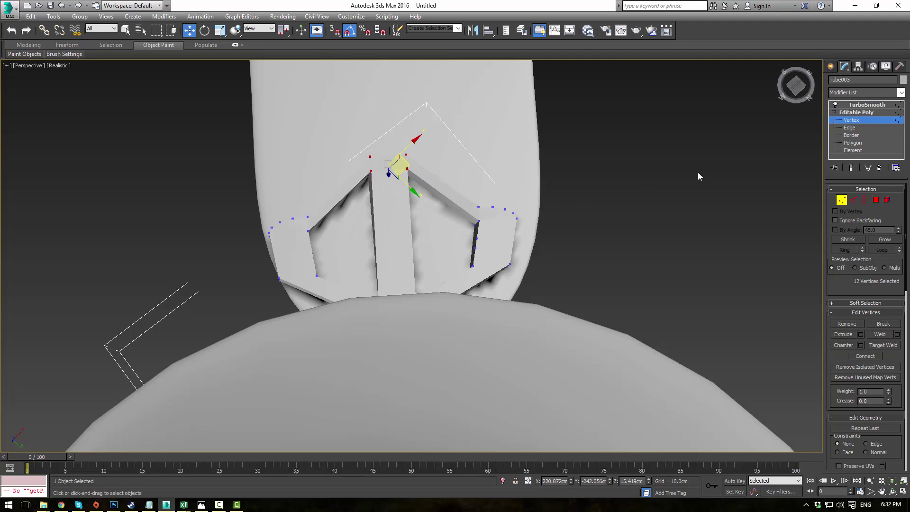
{"action": "left_click", "coordinate": [857, 113]}
{"action": "left_click", "coordinate": [859, 105]}
{"action": "left_click", "coordinate": [670, 192]}
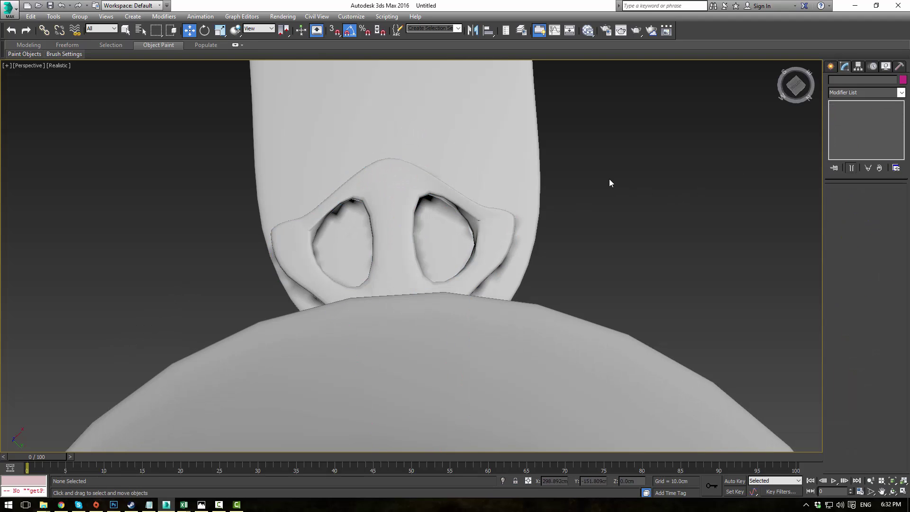
{"action": "scroll", "coordinate": [599, 189], "scroll_direction": "down", "scroll_amount": 6}
{"action": "middle_click_drag", "start_coordinate": [581, 205], "coordinate": [606, 315], "text": "alt"}
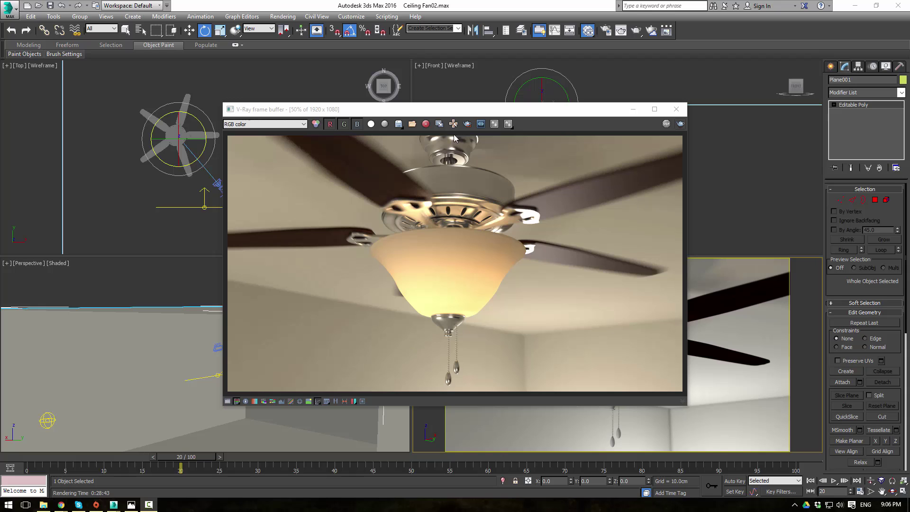
- Move the V-Ray frame buffer aside and open the Slate Material Editor on the glass and two-sided material nodes
{"action": "left_click_drag", "start_coordinate": [443, 111], "coordinate": [420, 121]}
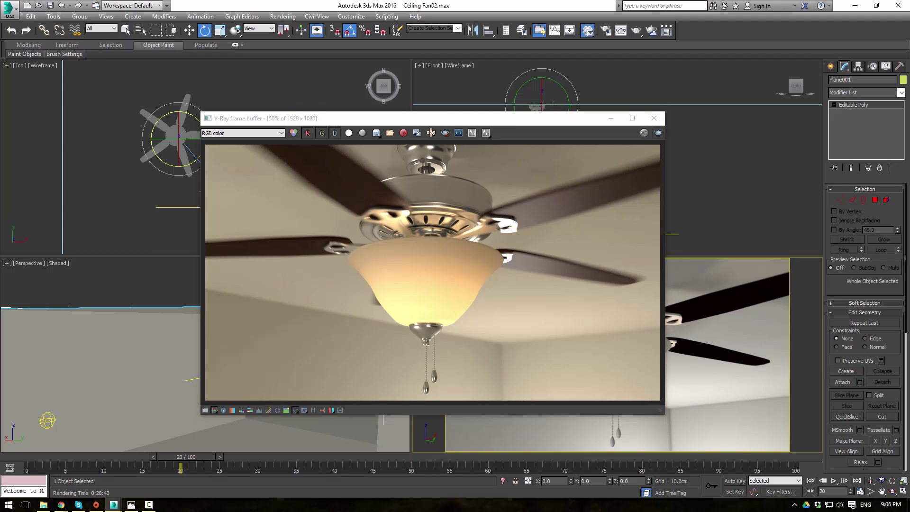
{"action": "key", "text": "m"}
{"action": "middle_click_drag", "start_coordinate": [585, 182], "coordinate": [522, 144]}
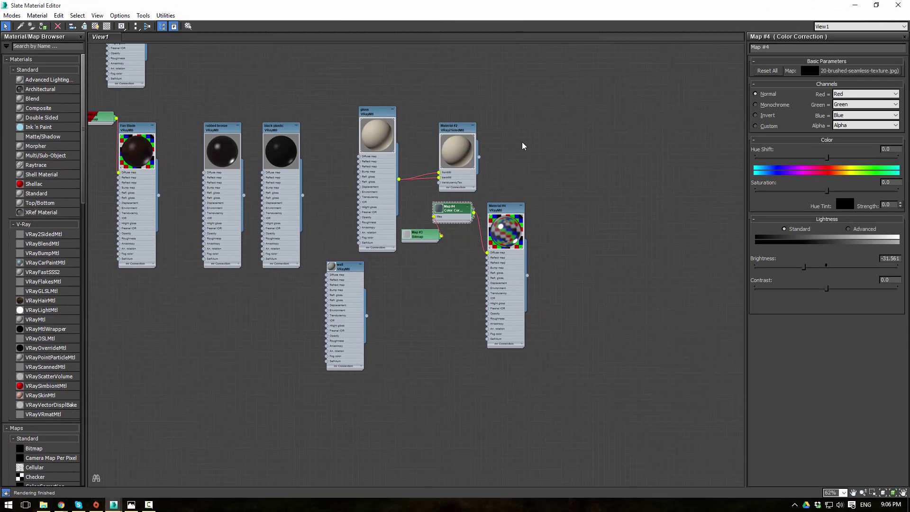
{"action": "scroll", "coordinate": [522, 144], "scroll_direction": "up", "scroll_amount": 4}
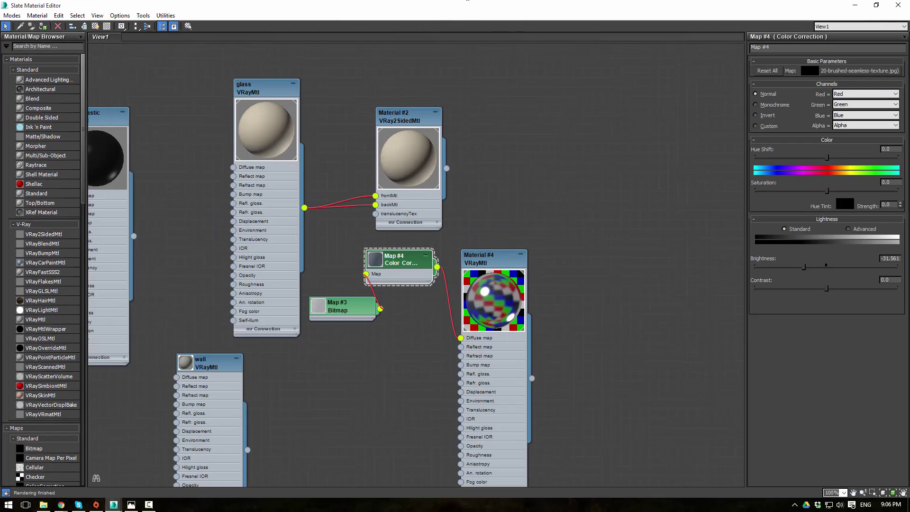
- Open the parameters of the two-sided Material #2 and compare the material with the lamp shade in the Final02.jpg picture
{"action": "key", "text": "alt+Tab"}
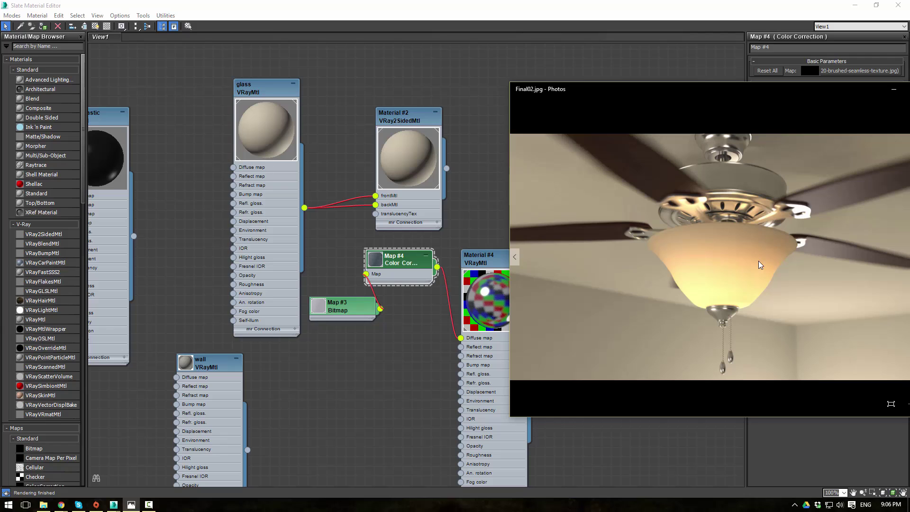
{"action": "left_click_drag", "start_coordinate": [673, 90], "coordinate": [909, 126]}
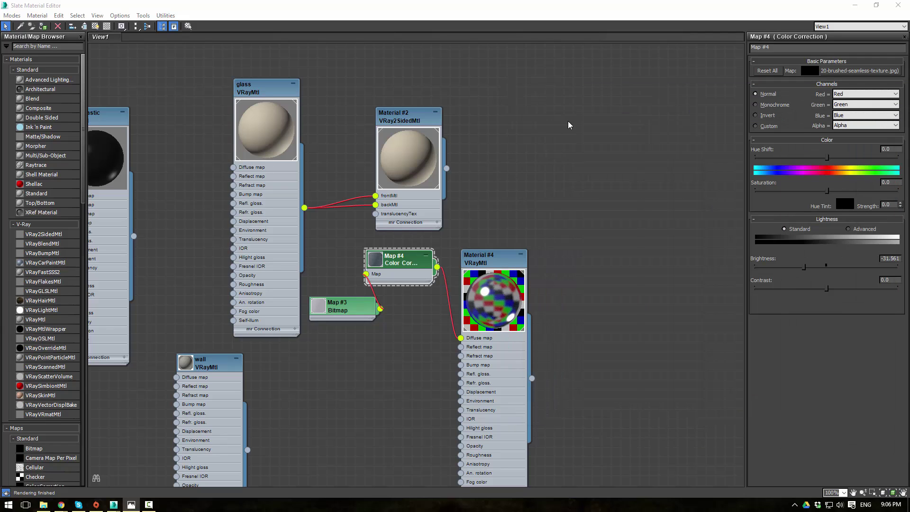
{"action": "middle_click_drag", "start_coordinate": [532, 130], "coordinate": [592, 151]}
{"action": "double_click", "coordinate": [485, 139]}
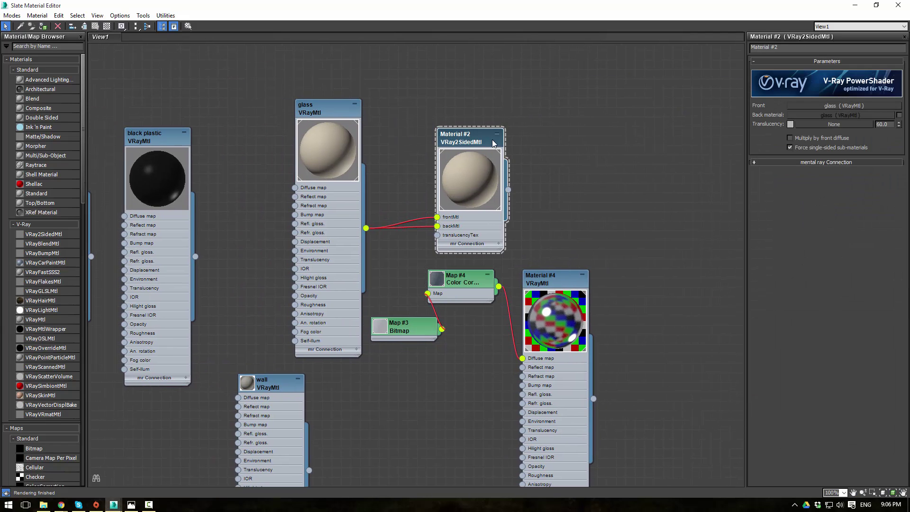
{"action": "middle_click_drag", "start_coordinate": [397, 138], "coordinate": [449, 111]}
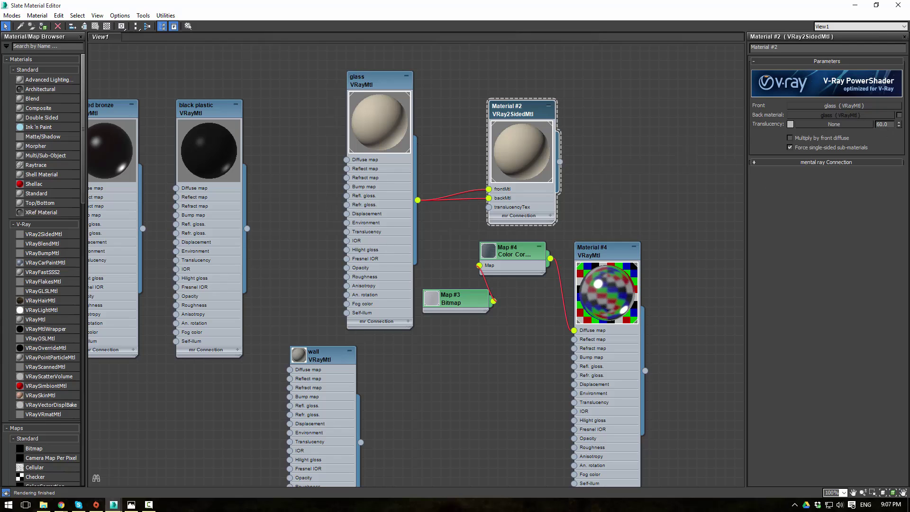
{"action": "key", "text": "alt+Tab"}
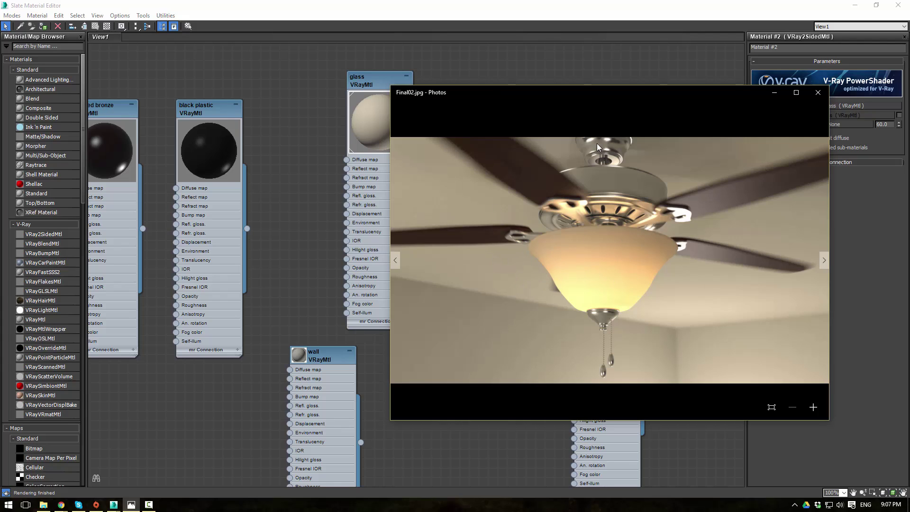
{"action": "key", "text": "alt+Tab"}
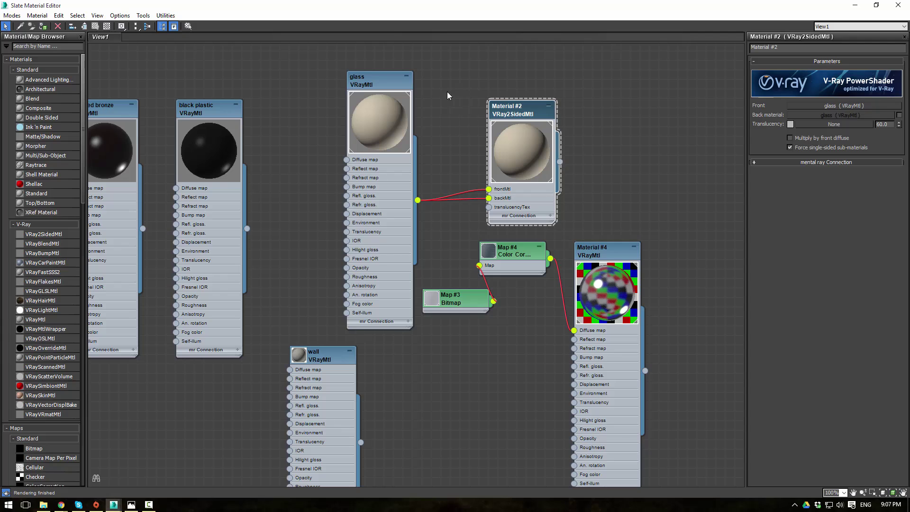
- Check the diffuse and reflection colors of the glass VRayMtl and move its node and Material #2 closer together
{"action": "left_click", "coordinate": [372, 84]}
{"action": "double_click", "coordinate": [372, 85]}
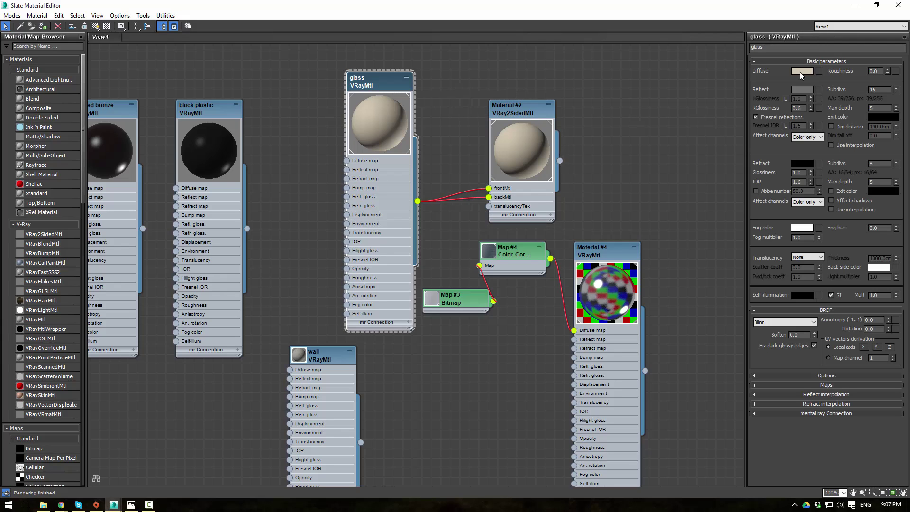
{"action": "left_click", "coordinate": [801, 71]}
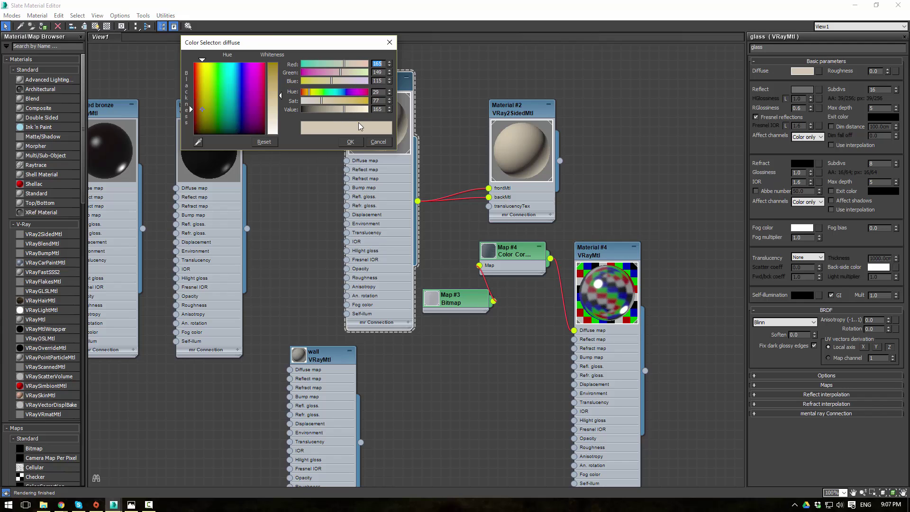
{"action": "left_click", "coordinate": [377, 142]}
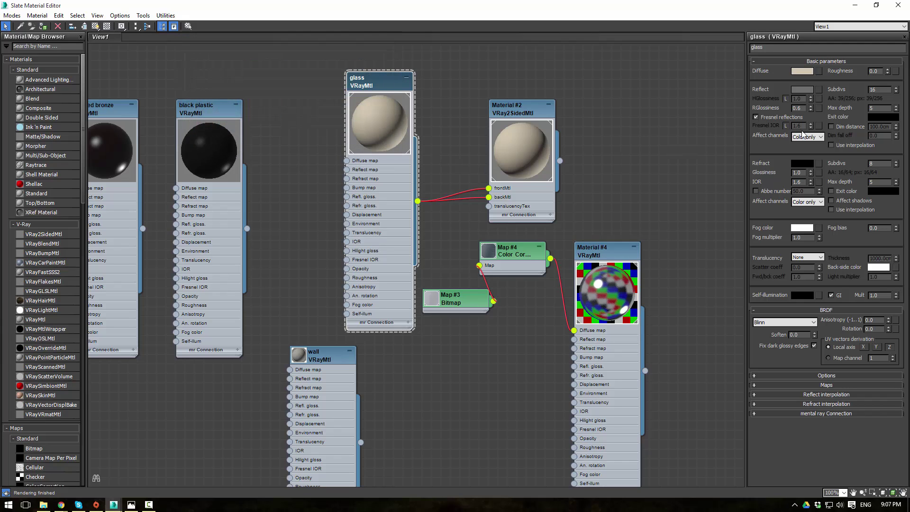
{"action": "left_click", "coordinate": [808, 90]}
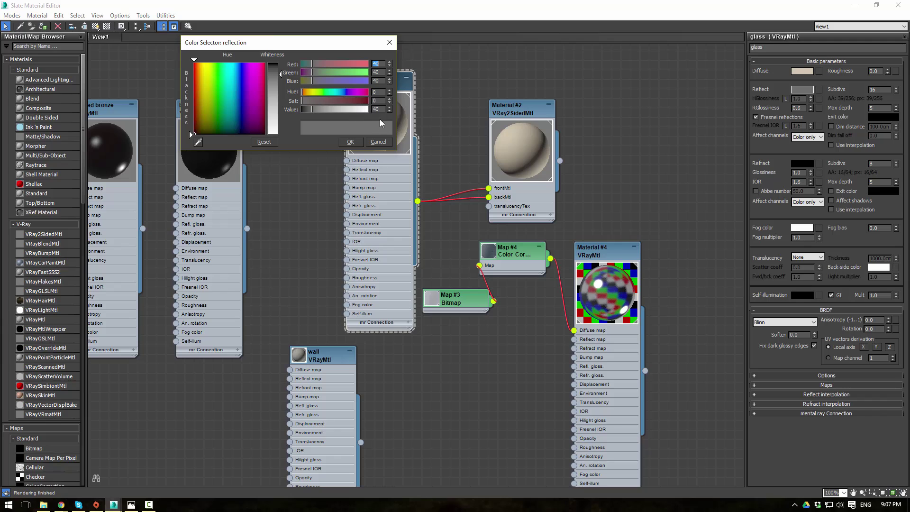
{"action": "left_click", "coordinate": [383, 143]}
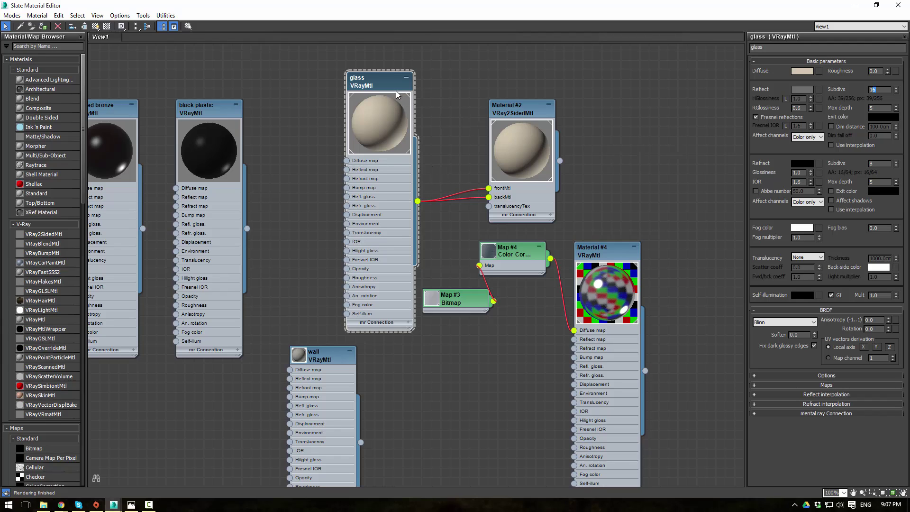
{"action": "left_click_drag", "start_coordinate": [396, 90], "coordinate": [406, 71]}
{"action": "left_click_drag", "start_coordinate": [523, 112], "coordinate": [503, 102]}
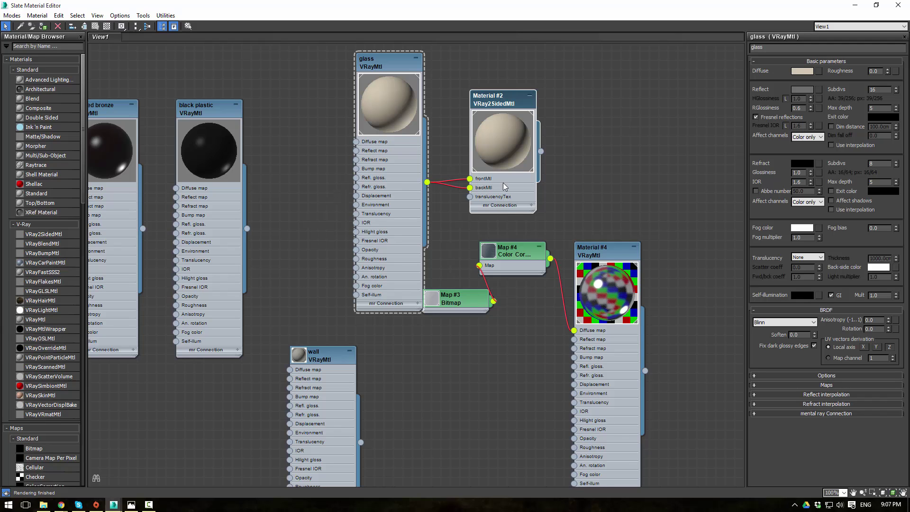
- Move the Map #2 bitmap node farther away from the Fan Blade material and open the bitmap's parameters
{"action": "middle_click_drag", "start_coordinate": [238, 202], "coordinate": [582, 230]}
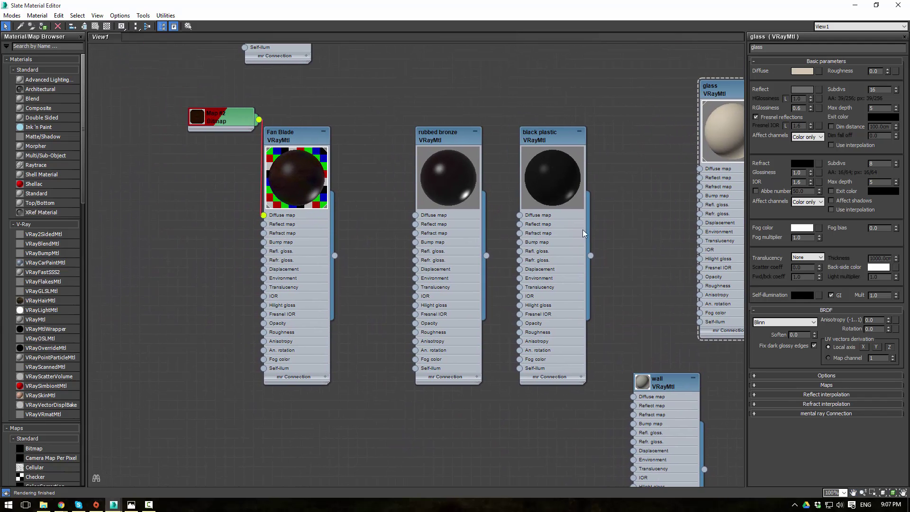
{"action": "middle_click_drag", "start_coordinate": [245, 145], "coordinate": [291, 209]}
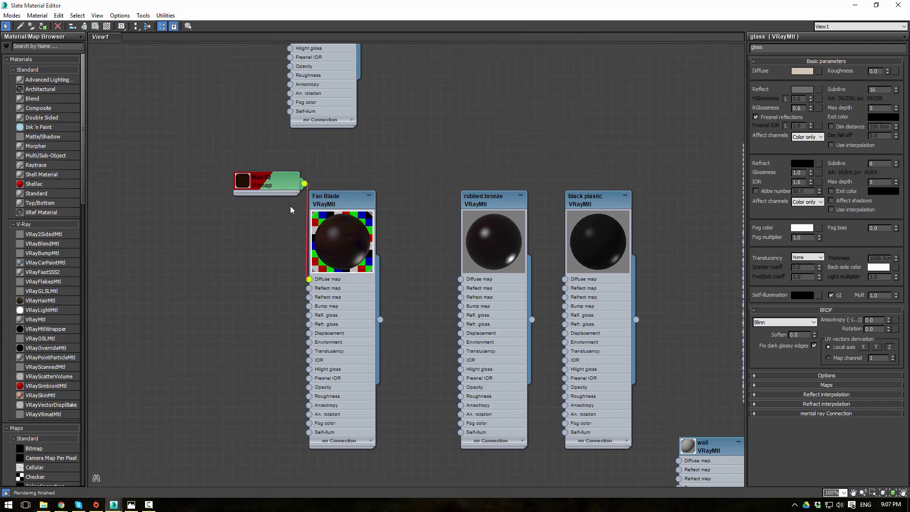
{"action": "left_click", "coordinate": [246, 181]}
{"action": "left_click_drag", "start_coordinate": [263, 189], "coordinate": [226, 199]}
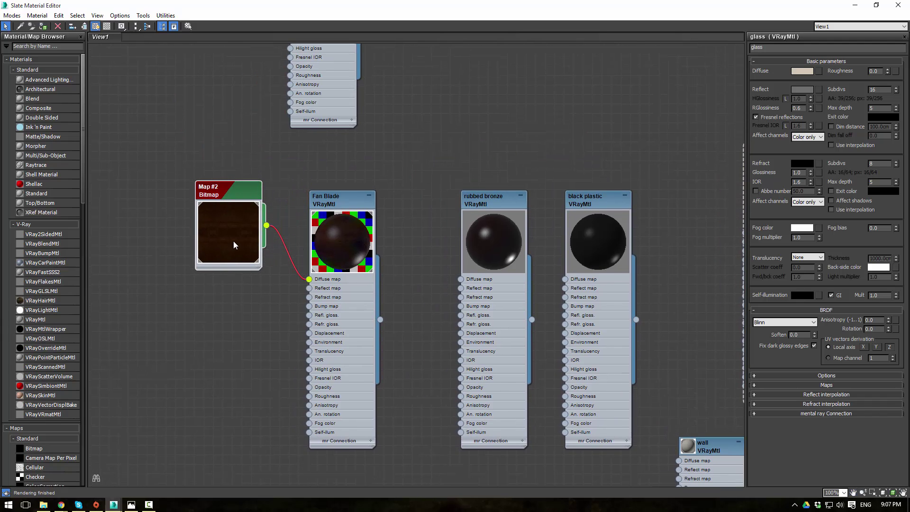
{"action": "left_click", "coordinate": [233, 245]}
{"action": "double_click", "coordinate": [233, 196]}
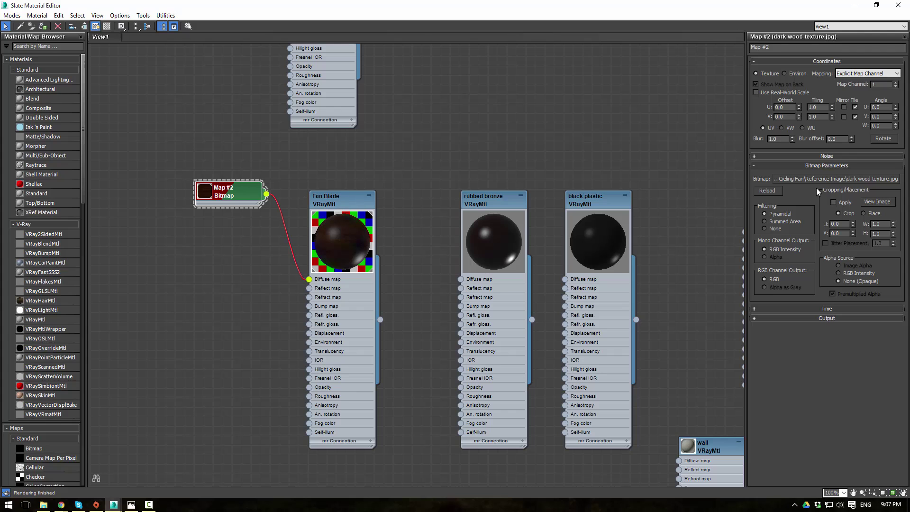
- View the dark wood texture image of the Map #2 bitmap, then close the image window
{"action": "left_click", "coordinate": [877, 201]}
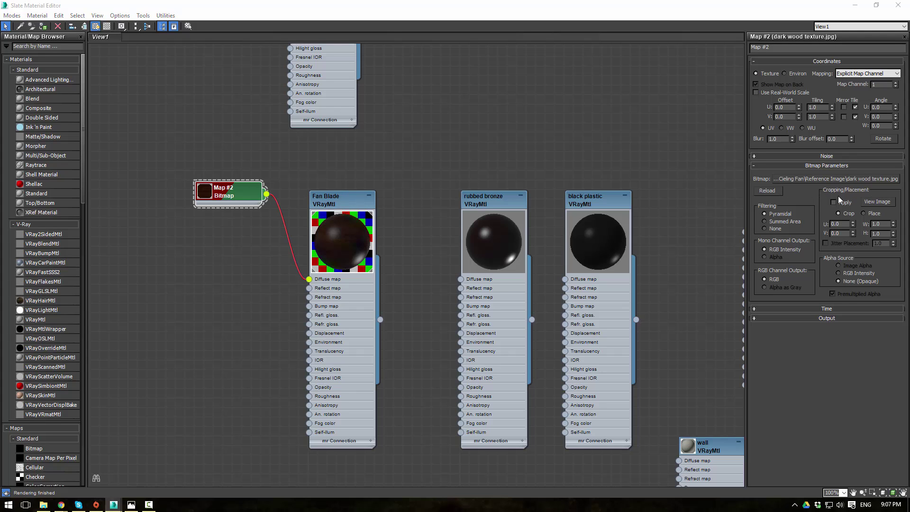
{"action": "left_click_drag", "start_coordinate": [512, 86], "coordinate": [314, 0]}
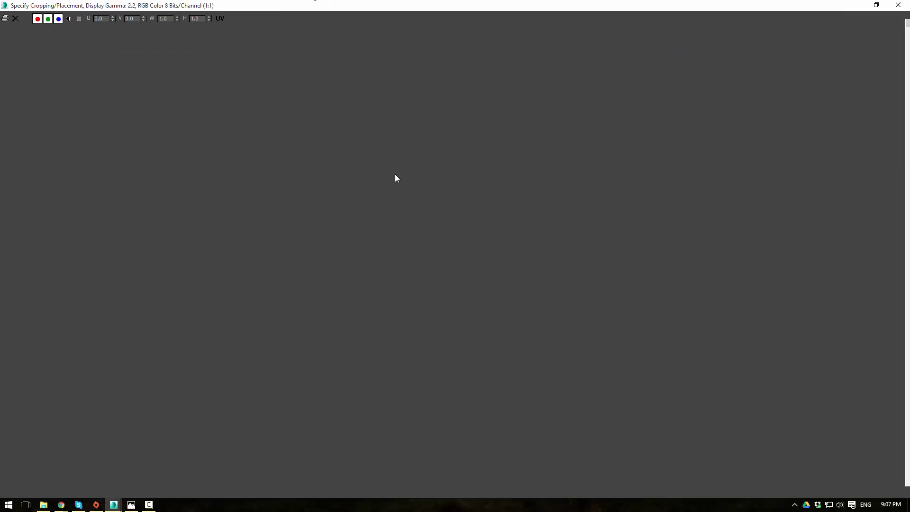
{"action": "scroll", "coordinate": [476, 251], "scroll_direction": "down", "scroll_amount": 3}
{"action": "scroll", "coordinate": [475, 252], "scroll_direction": "up", "scroll_amount": 1}
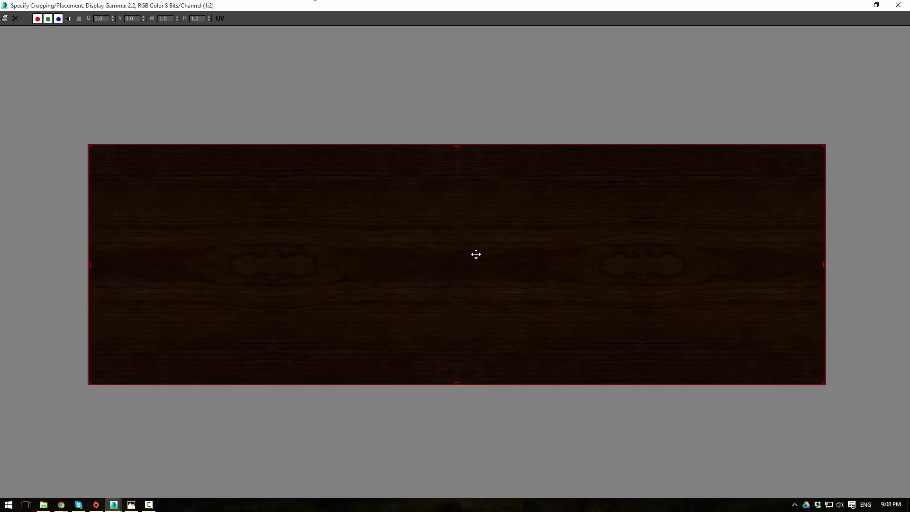
{"action": "scroll", "coordinate": [439, 246], "scroll_direction": "down", "scroll_amount": 1}
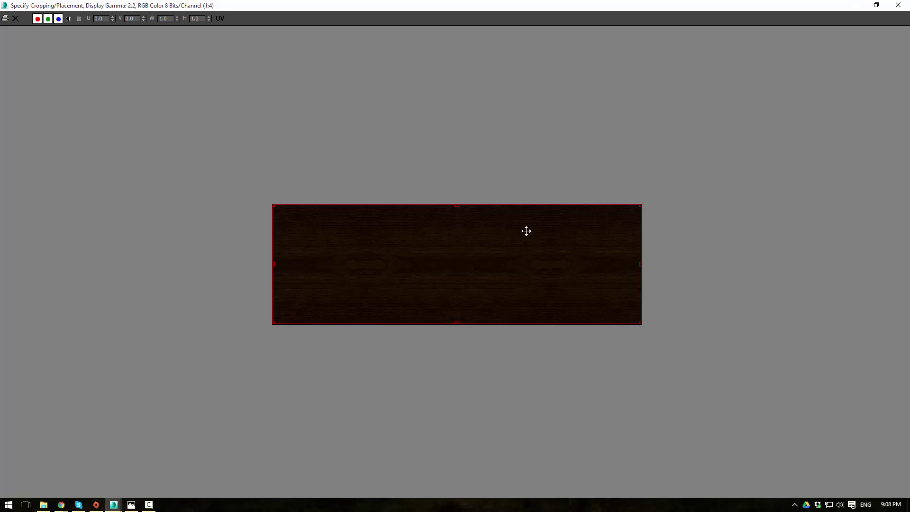
{"action": "left_click", "coordinate": [898, 6]}
- Check the reflection color and subdivisions of the Fan Blade material and compare it with the blades in the Final02.jpg picture
{"action": "scroll", "coordinate": [369, 218], "scroll_direction": "up", "scroll_amount": 2}
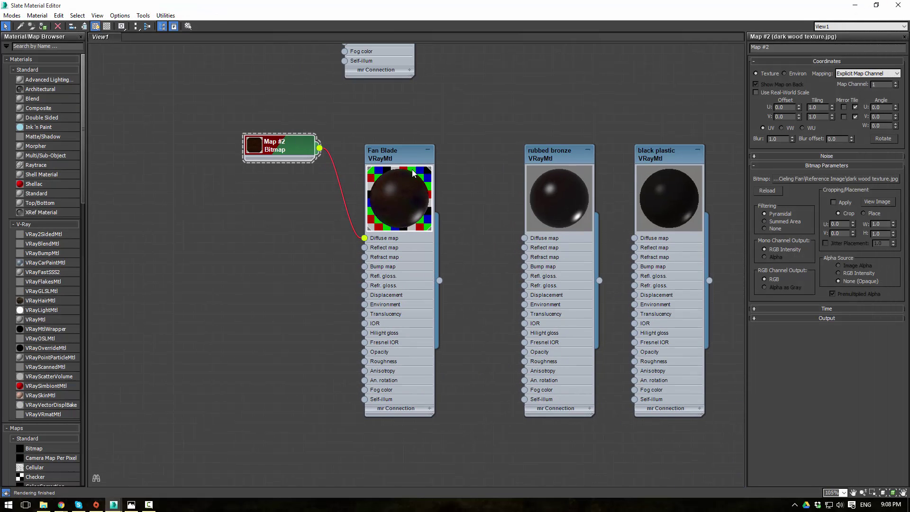
{"action": "left_click", "coordinate": [365, 196]}
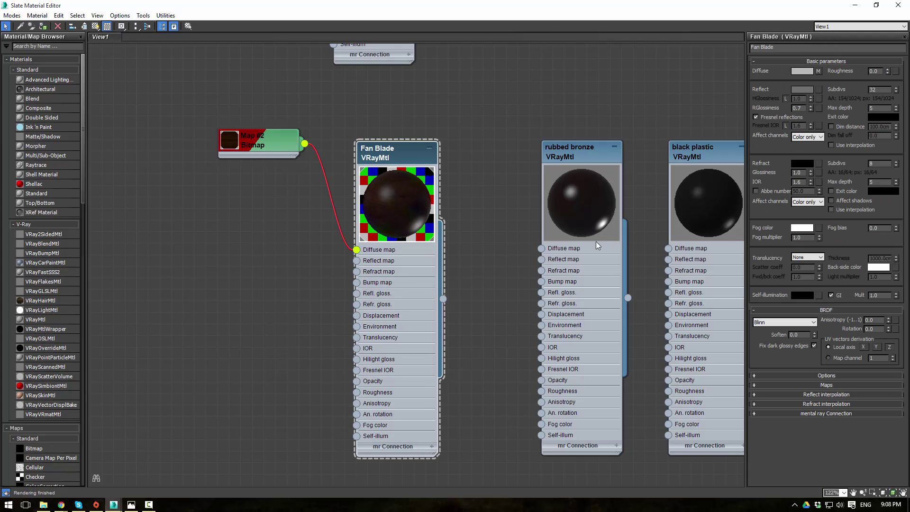
{"action": "left_click", "coordinate": [801, 90]}
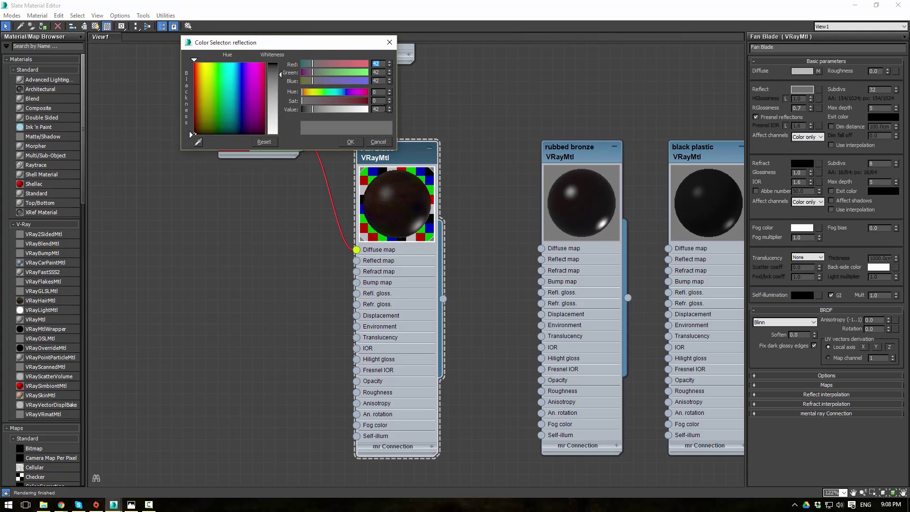
{"action": "left_click", "coordinate": [377, 142]}
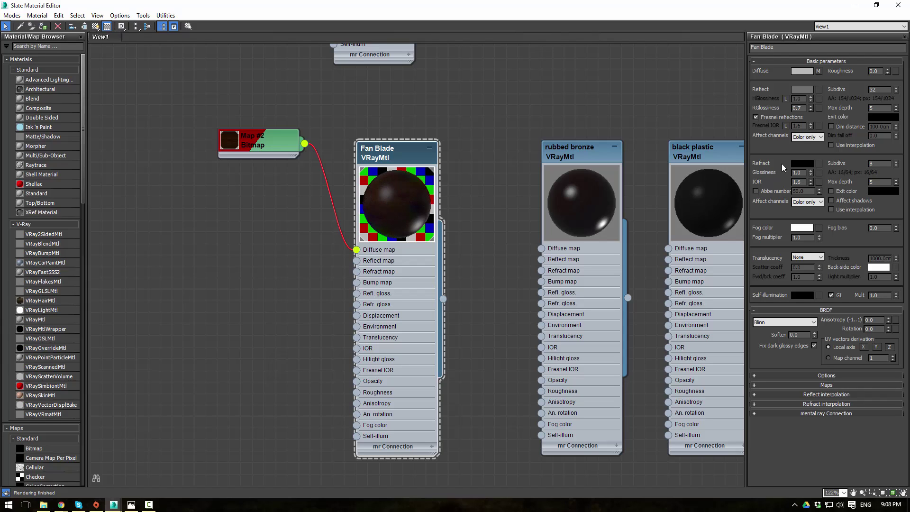
{"action": "double_click", "coordinate": [887, 90]}
{"action": "left_click_drag", "start_coordinate": [909, 125], "coordinate": [488, 120]}
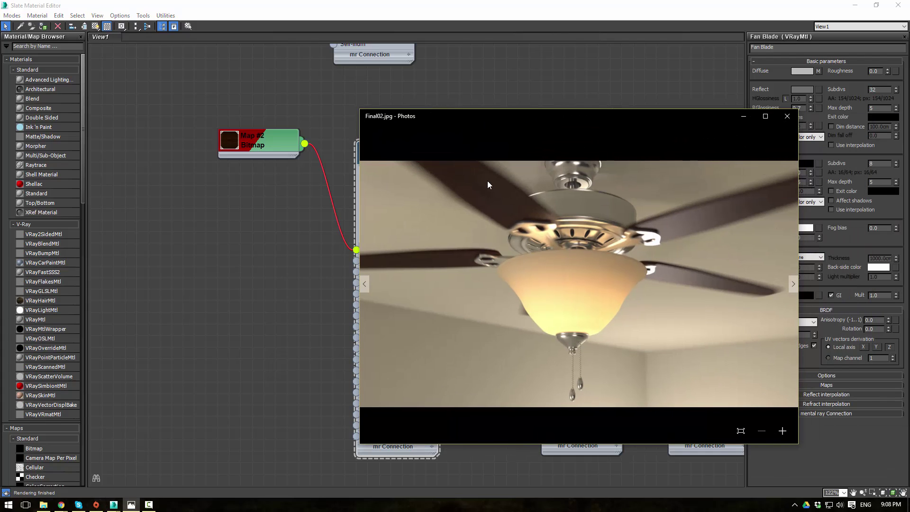
{"action": "left_click_drag", "start_coordinate": [545, 122], "coordinate": [909, 125]}
- Open the parameters of the Material #4 VRayMtl and check its reflection color and subdivisions
{"action": "middle_click_drag", "start_coordinate": [471, 118], "coordinate": [204, 53]}
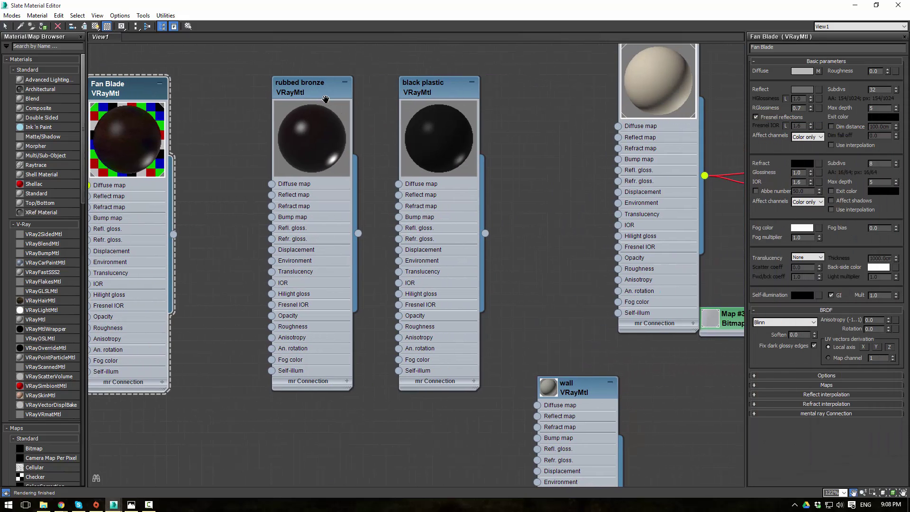
{"action": "middle_click_drag", "start_coordinate": [544, 278], "coordinate": [442, 91]}
{"action": "scroll", "coordinate": [485, 200], "scroll_direction": "down", "scroll_amount": 5}
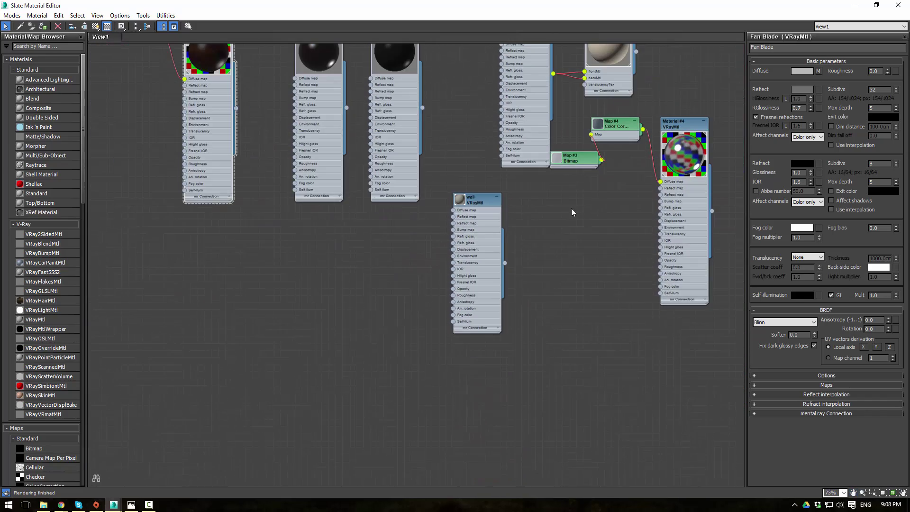
{"action": "scroll", "coordinate": [570, 208], "scroll_direction": "up", "scroll_amount": 4}
{"action": "scroll", "coordinate": [449, 254], "scroll_direction": "up", "scroll_amount": 2}
{"action": "middle_click_drag", "start_coordinate": [455, 197], "coordinate": [392, 240]}
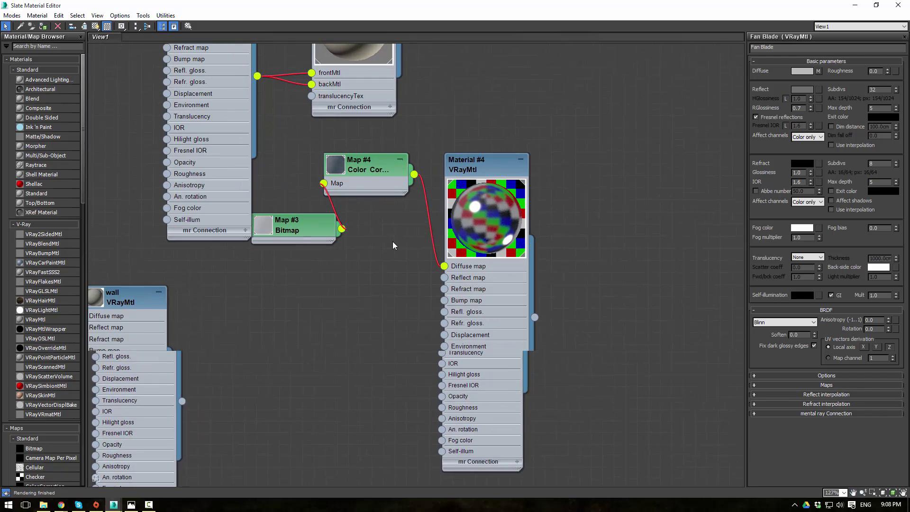
{"action": "left_click", "coordinate": [460, 163]}
{"action": "double_click", "coordinate": [460, 164]}
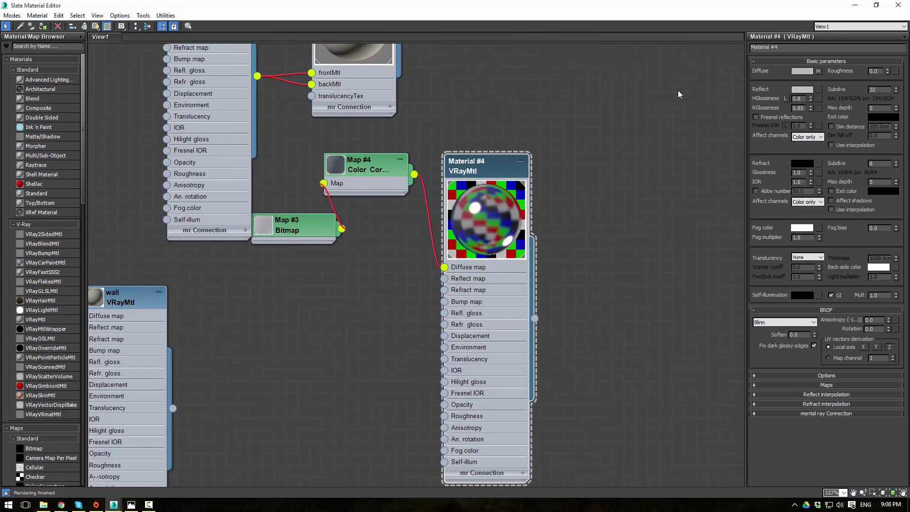
{"action": "left_click", "coordinate": [801, 90]}
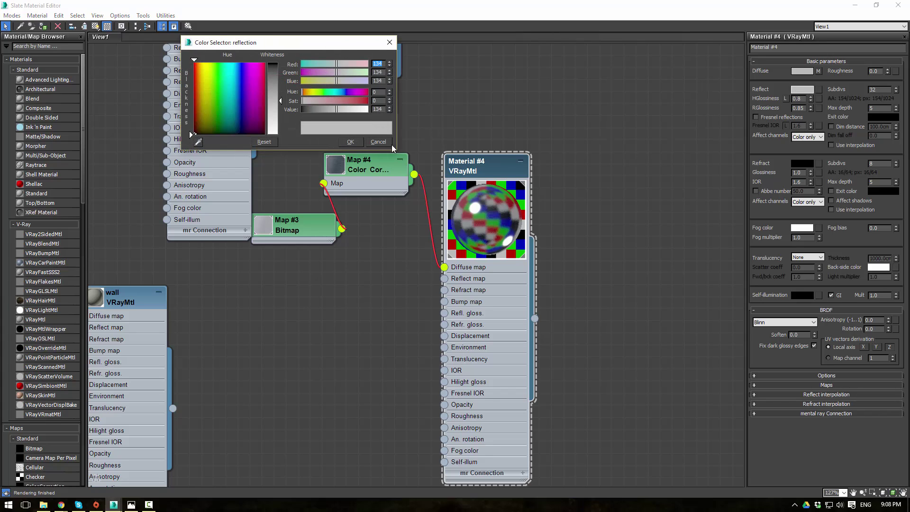
{"action": "left_click", "coordinate": [375, 142]}
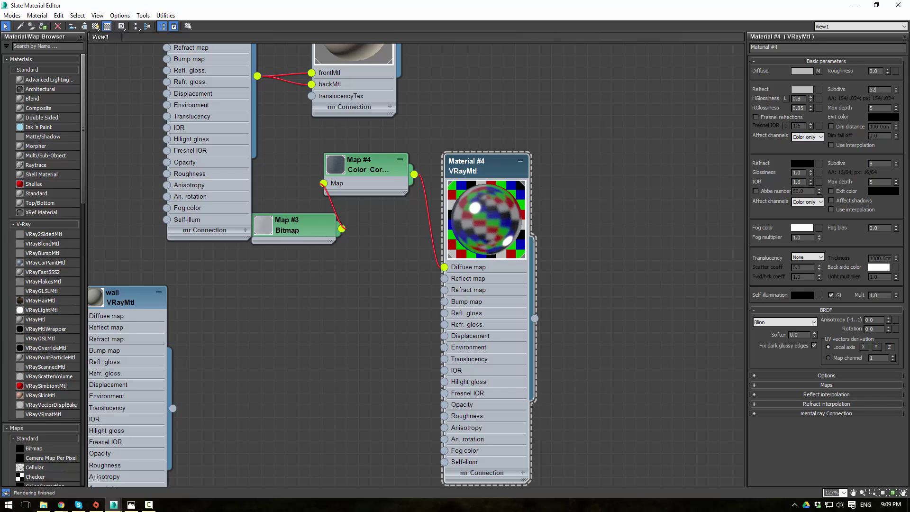
{"action": "key", "text": "Return"}
- Enlarge the preview of the Map #4 Color Correction node
{"action": "middle_click_drag", "start_coordinate": [554, 139], "coordinate": [581, 108]}
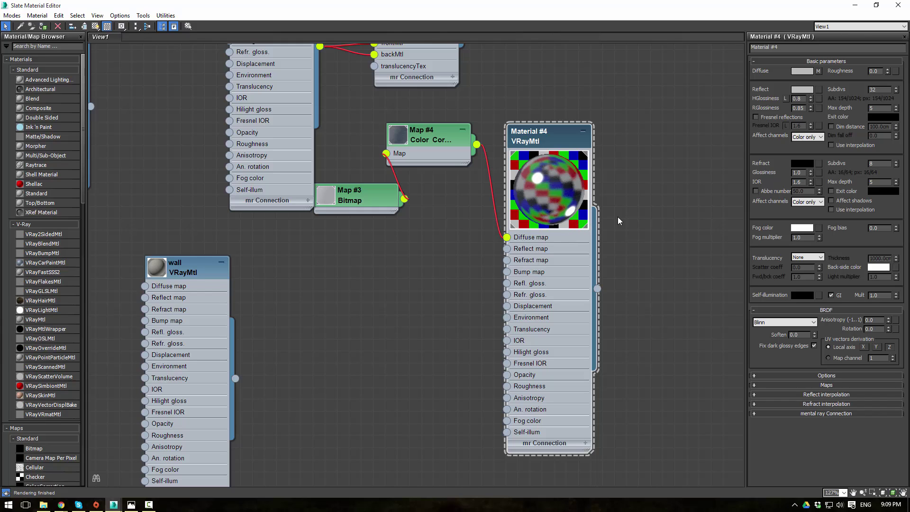
{"action": "middle_click_drag", "start_coordinate": [398, 137], "coordinate": [421, 170]}
{"action": "left_click", "coordinate": [421, 170]}
{"action": "double_click", "coordinate": [444, 179]}
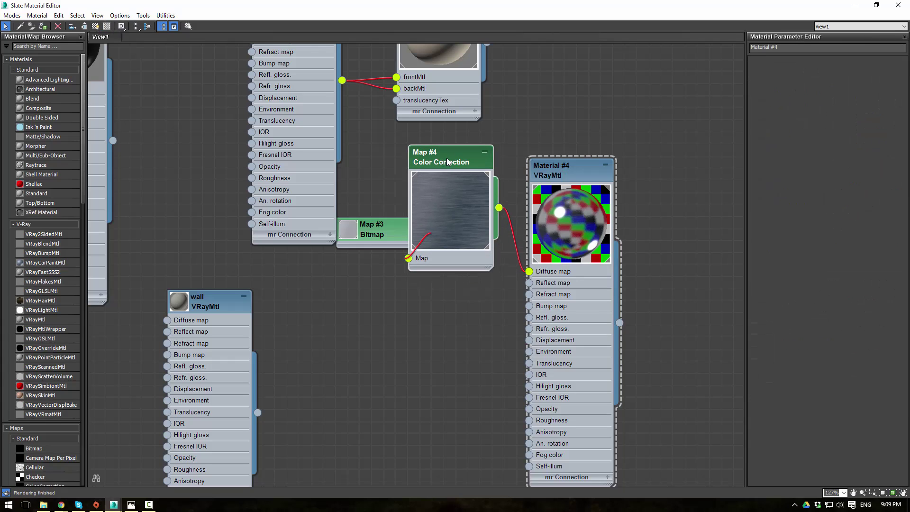
- View the brushed texture image of the Map #3 bitmap and move its node clear of the Color Correction node
{"action": "left_click", "coordinate": [375, 231]}
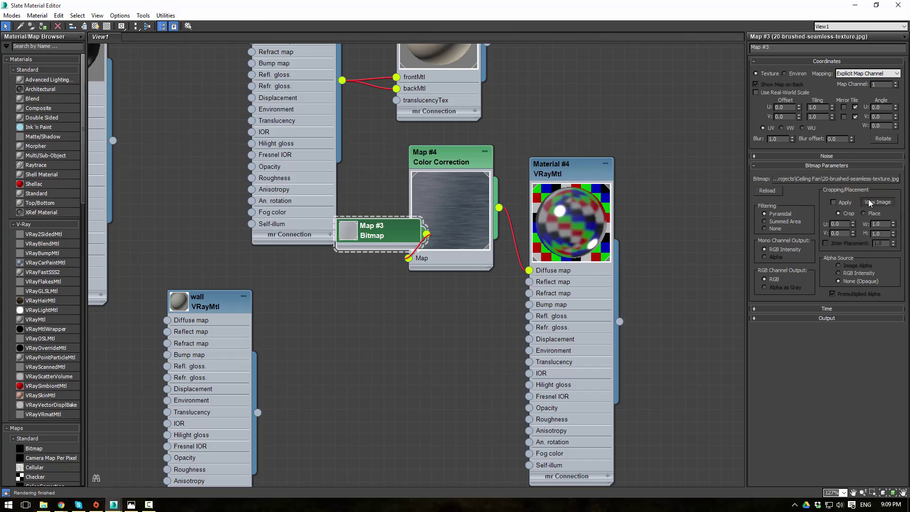
{"action": "left_click", "coordinate": [876, 202]}
{"action": "left_click_drag", "start_coordinate": [168, 10], "coordinate": [403, 124]}
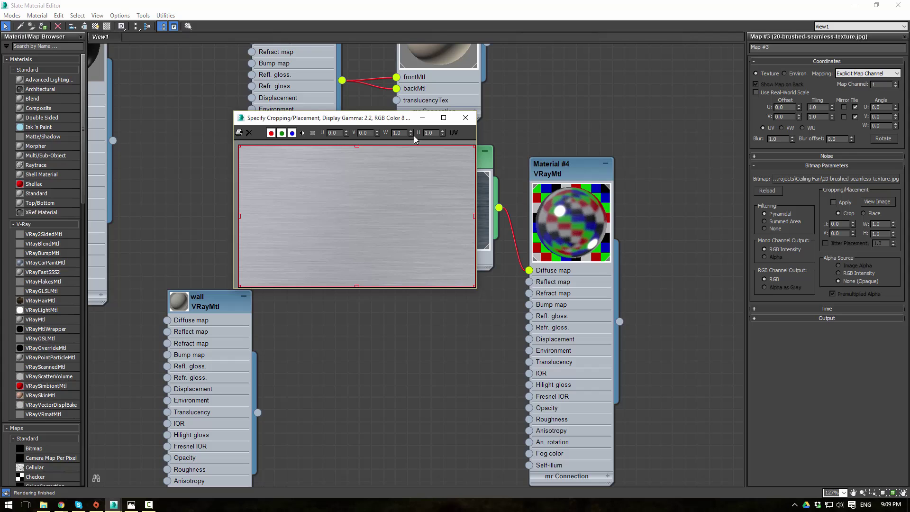
{"action": "left_click", "coordinate": [465, 118]}
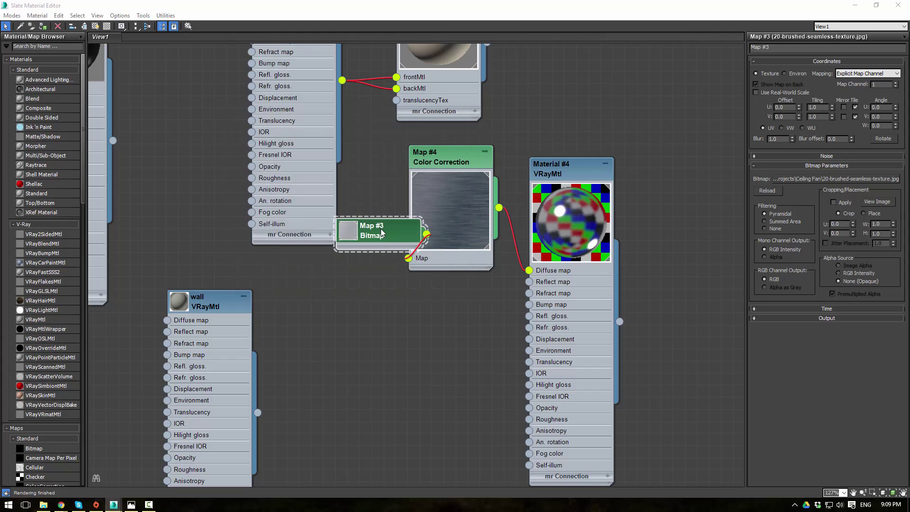
{"action": "left_click_drag", "start_coordinate": [381, 232], "coordinate": [337, 247]}
- Look up Color Correction among the standard map types and open the parameters of the Map #4 Color Correction
{"action": "right_click", "coordinate": [390, 312]}
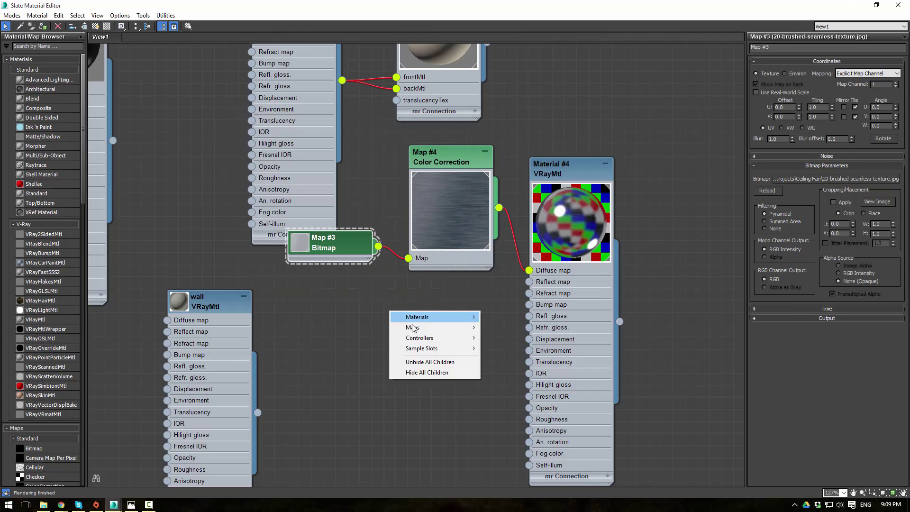
{"action": "mouse_move", "coordinate": [413, 328]}
{"action": "mouse_move", "coordinate": [353, 327]}
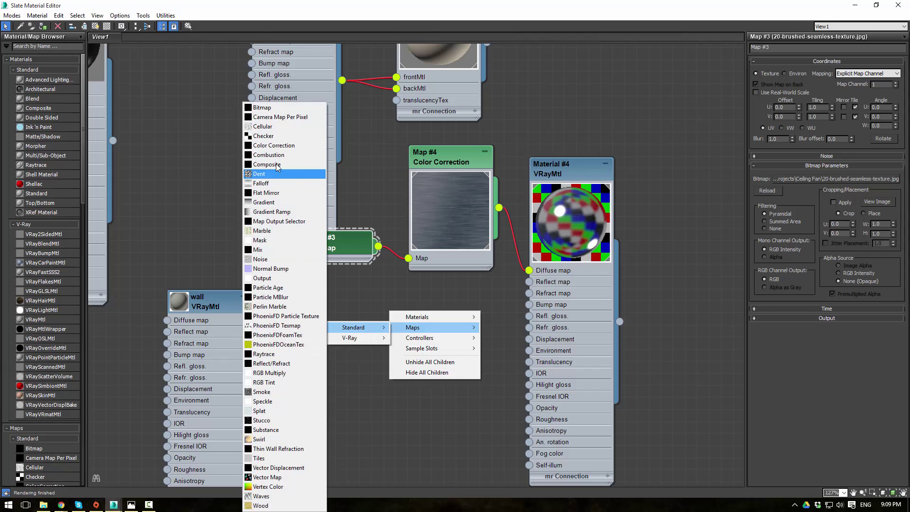
{"action": "left_click", "coordinate": [445, 161]}
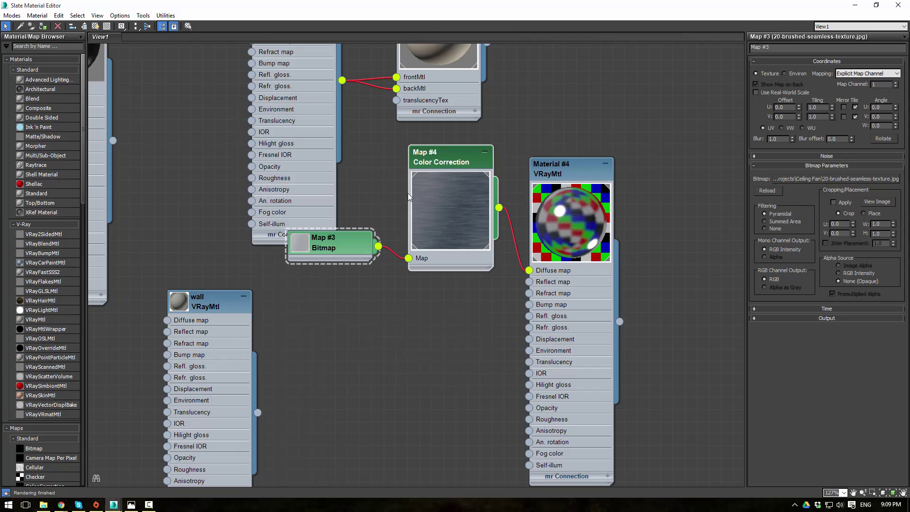
{"action": "left_click", "coordinate": [444, 162]}
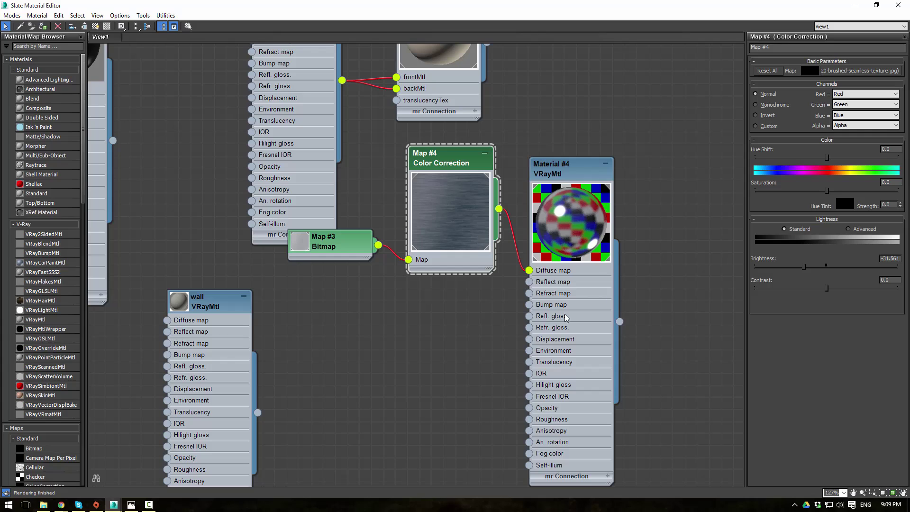
- Reopen the parameters of Material #4 and compare the material with the metal parts in the Final02.jpg picture
{"action": "double_click", "coordinate": [570, 178]}
{"action": "double_click", "coordinate": [569, 175]}
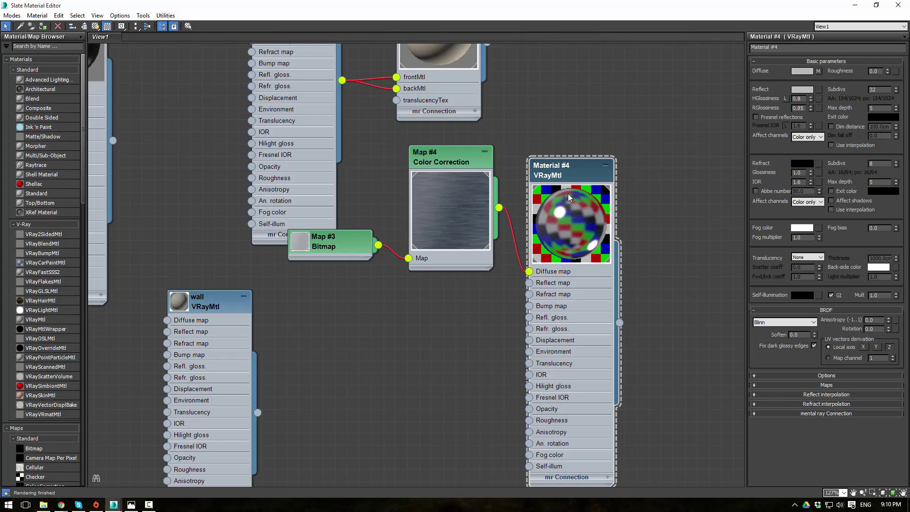
{"action": "left_click_drag", "start_coordinate": [909, 141], "coordinate": [433, 92]}
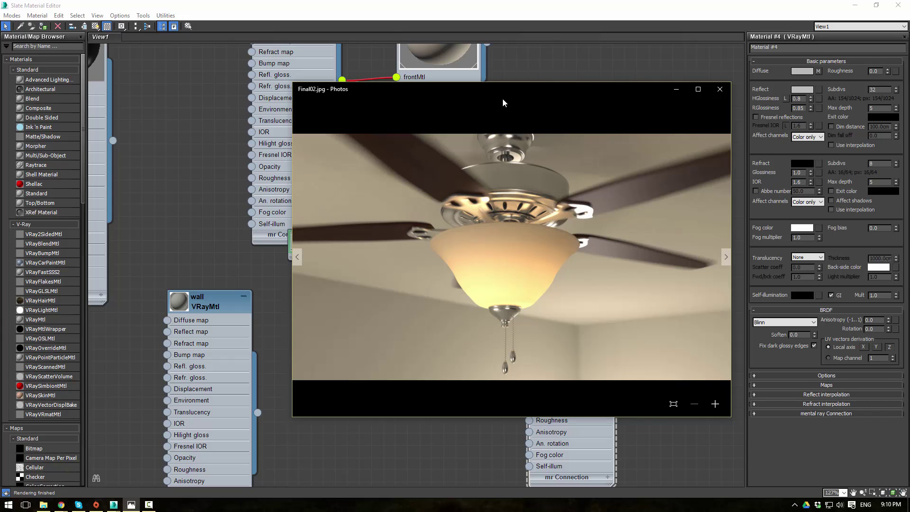
{"action": "left_click_drag", "start_coordinate": [533, 90], "coordinate": [909, 102]}
- Open the parameters of the glass material and the wall material, and check the wall's diffuse color
{"action": "middle_click_drag", "start_coordinate": [570, 68], "coordinate": [588, 256]}
{"action": "double_click", "coordinate": [315, 117]}
{"action": "middle_click_drag", "start_coordinate": [234, 181], "coordinate": [369, 53]}
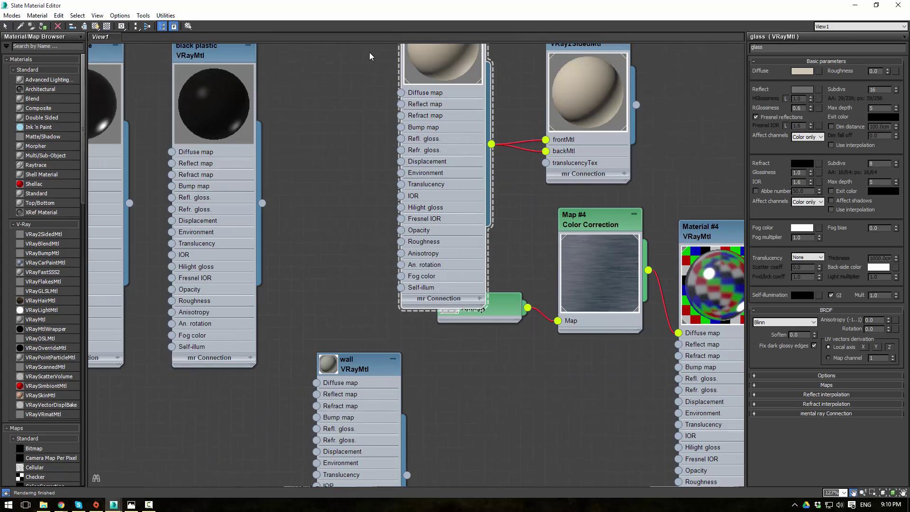
{"action": "double_click", "coordinate": [364, 354]}
{"action": "left_click", "coordinate": [802, 71]}
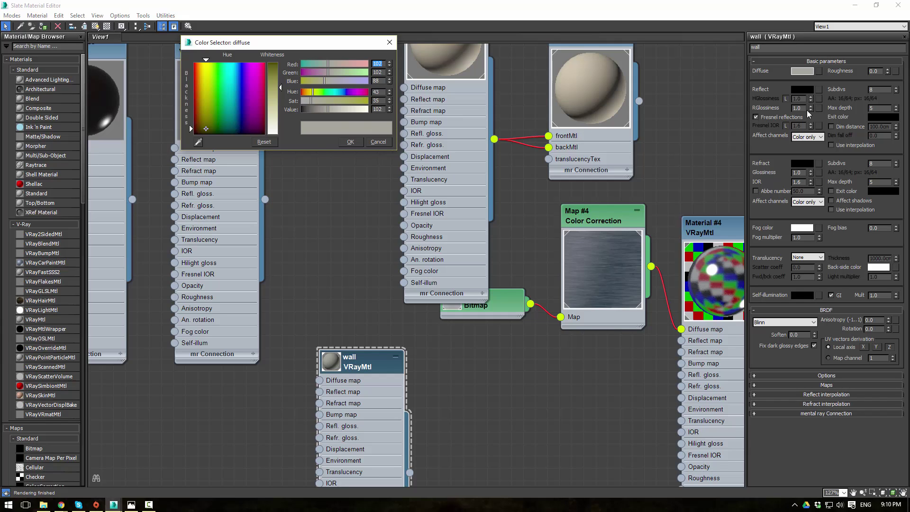
{"action": "left_click", "coordinate": [371, 142]}
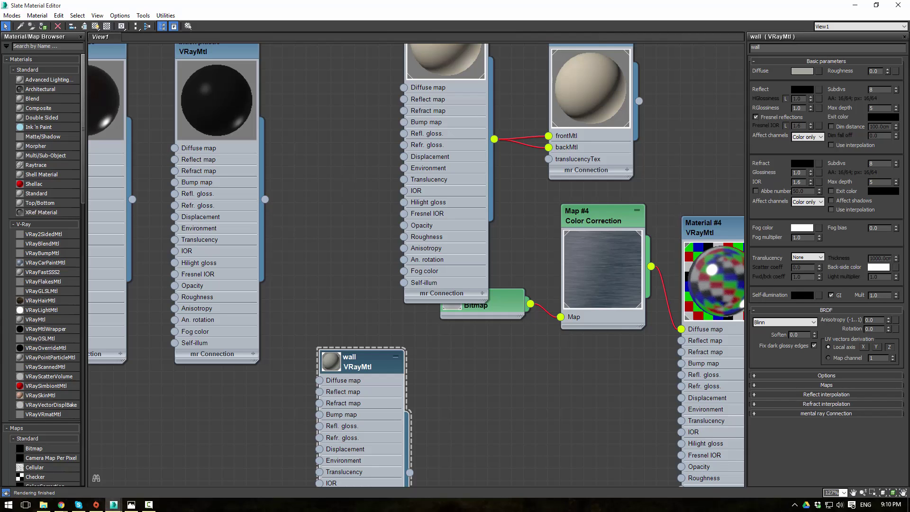
- Open the ep2.jpg render from the Ceiling Fan folder, move the picture aside and return to the Slate Material Editor
{"action": "key", "text": "alt+Tab"}
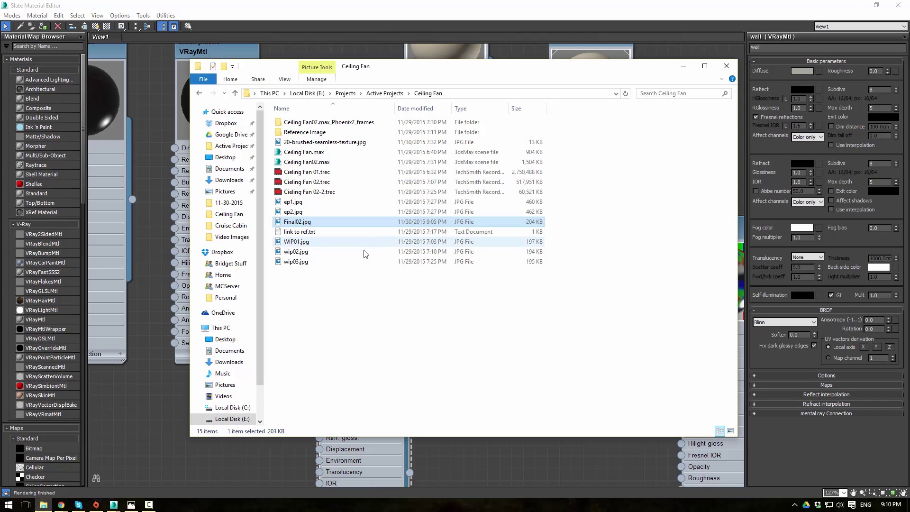
{"action": "double_click", "coordinate": [302, 215]}
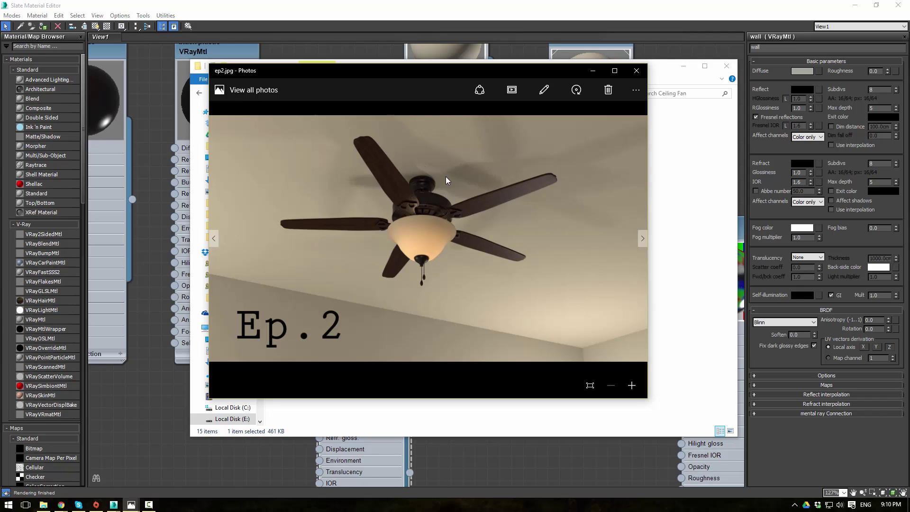
{"action": "left_click_drag", "start_coordinate": [437, 73], "coordinate": [909, 116]}
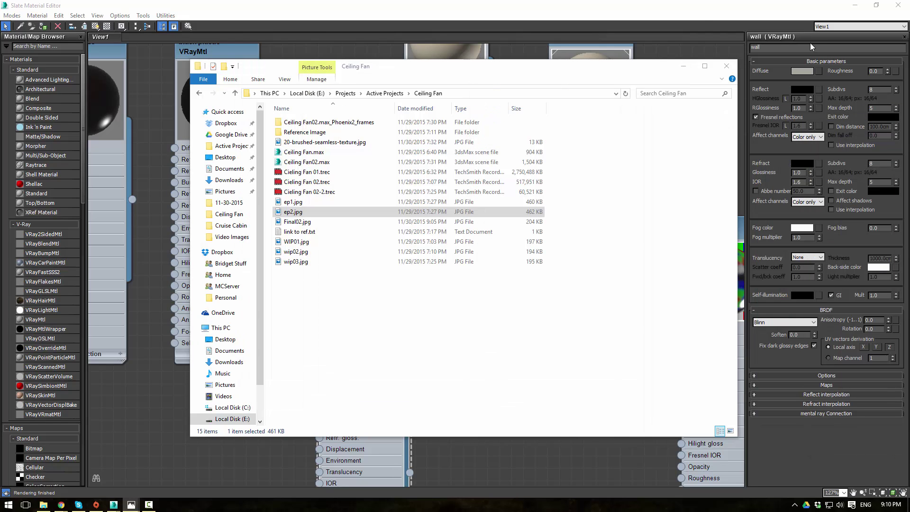
{"action": "left_click", "coordinate": [570, 3]}
- Open the parameters of the rubbed bronze material and check its diffuse and reflection colors
{"action": "middle_click_drag", "start_coordinate": [378, 148], "coordinate": [686, 241]}
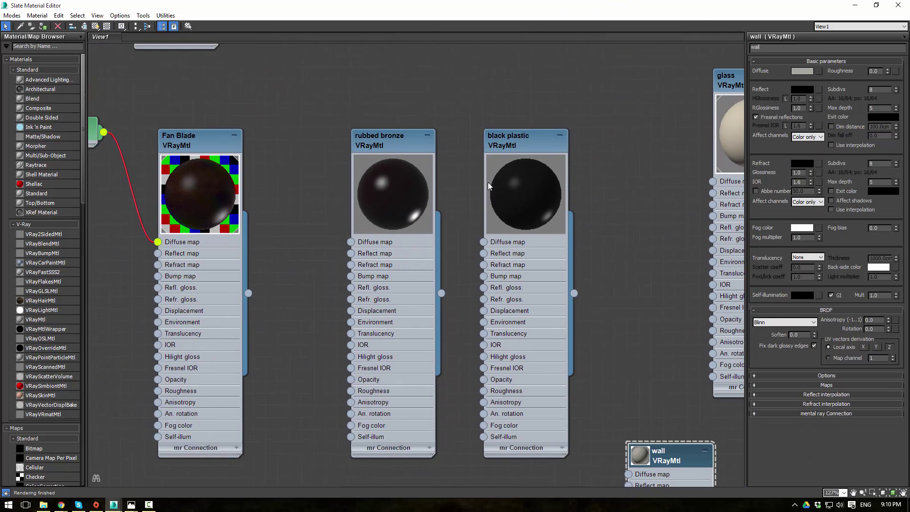
{"action": "double_click", "coordinate": [379, 147]}
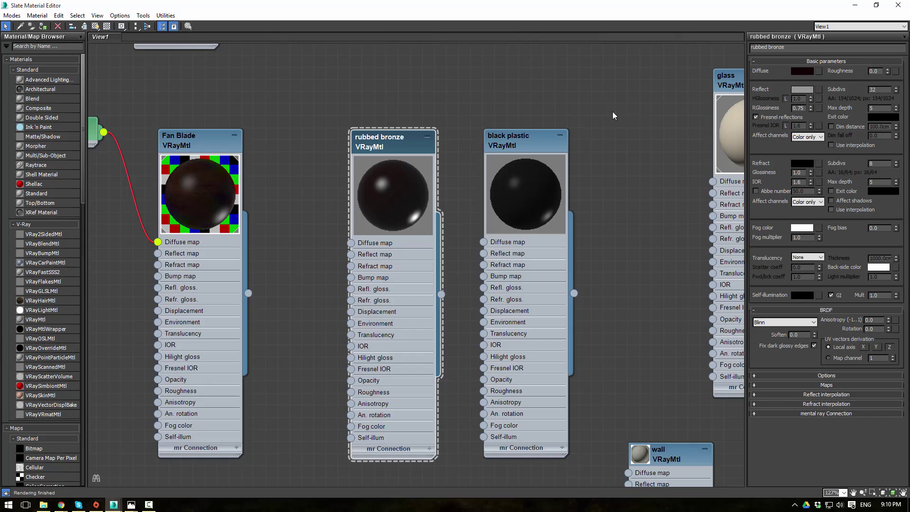
{"action": "left_click", "coordinate": [802, 71]}
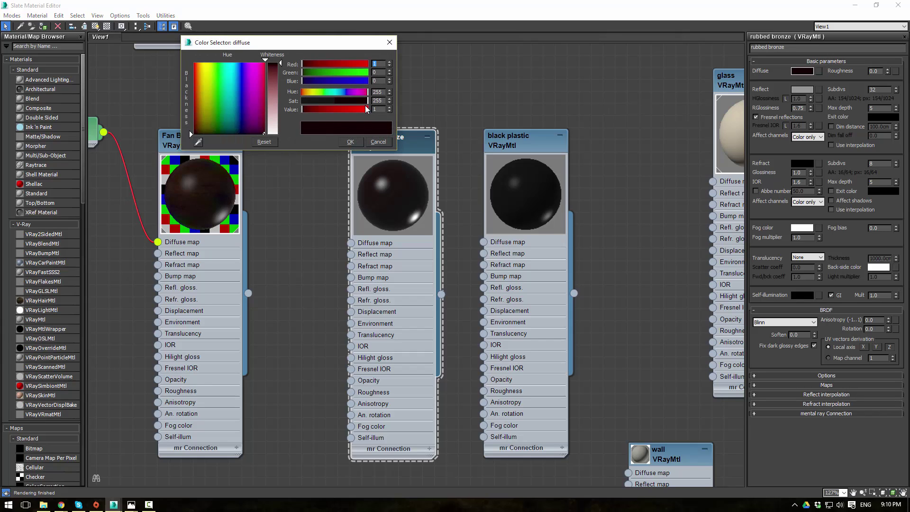
{"action": "left_click", "coordinate": [374, 143]}
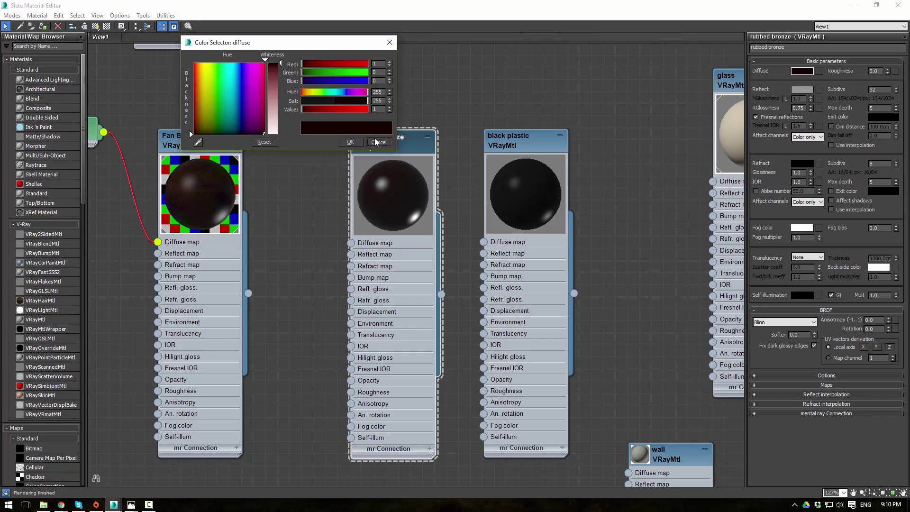
{"action": "left_click", "coordinate": [802, 89]}
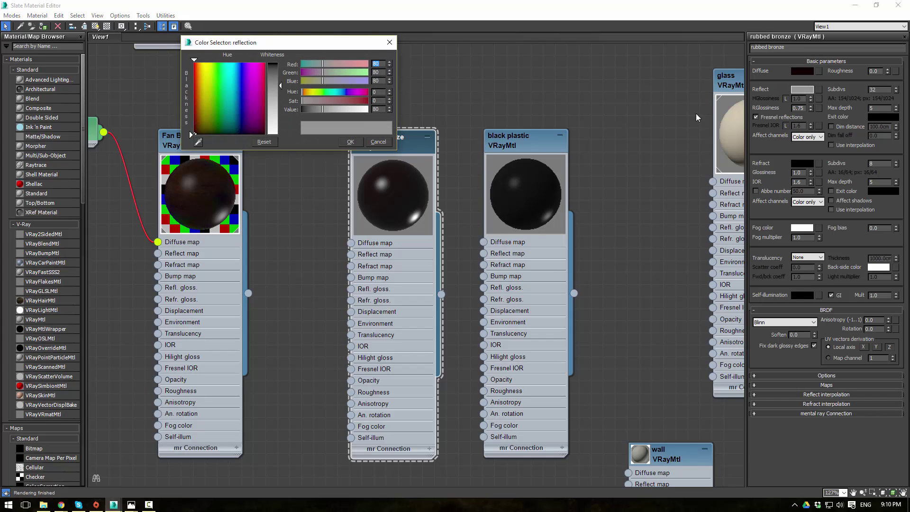
{"action": "left_click", "coordinate": [378, 143]}
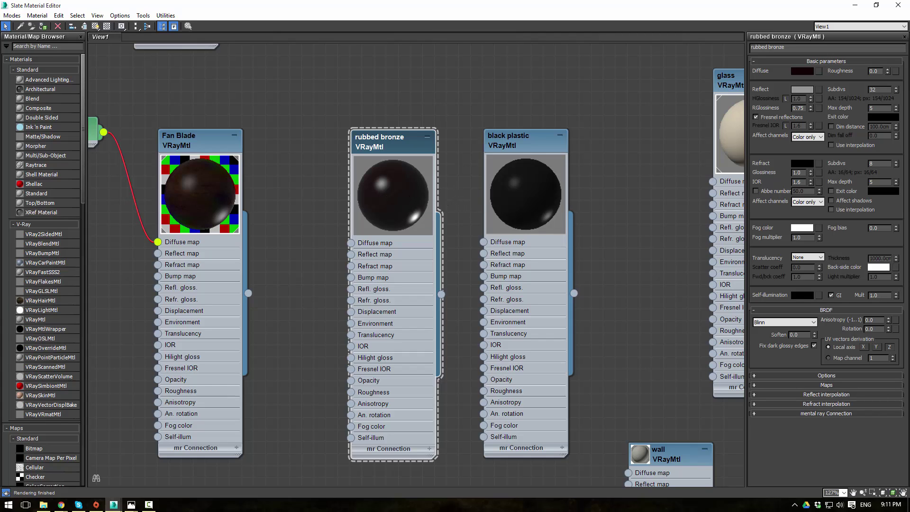
- Compare the metal parts in the ep2.jpg and Final02.jpg renders side by side, then minimize both pictures
{"action": "left_click", "coordinate": [131, 504]}
{"action": "left_click_drag", "start_coordinate": [431, 82], "coordinate": [149, 103]}
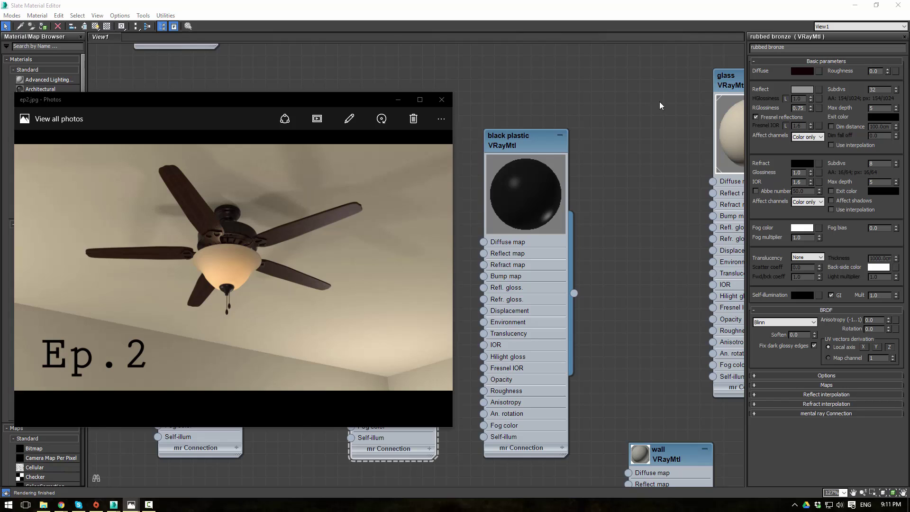
{"action": "left_click_drag", "start_coordinate": [909, 95], "coordinate": [506, 96]}
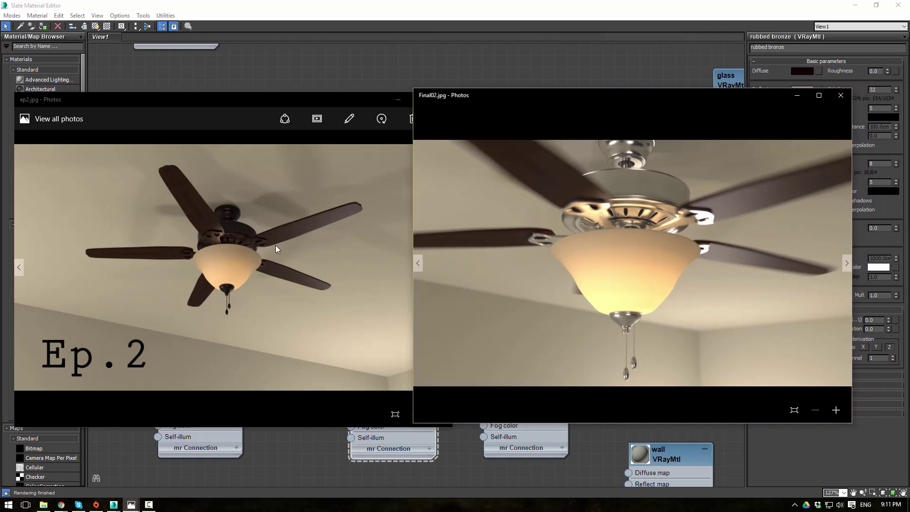
{"action": "left_click", "coordinate": [349, 99]}
{"action": "left_click", "coordinate": [394, 101]}
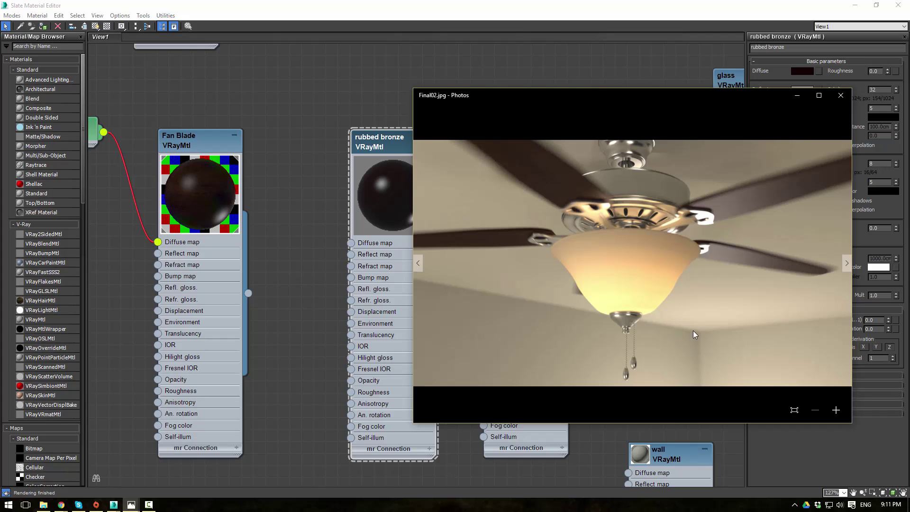
{"action": "left_click", "coordinate": [797, 95]}
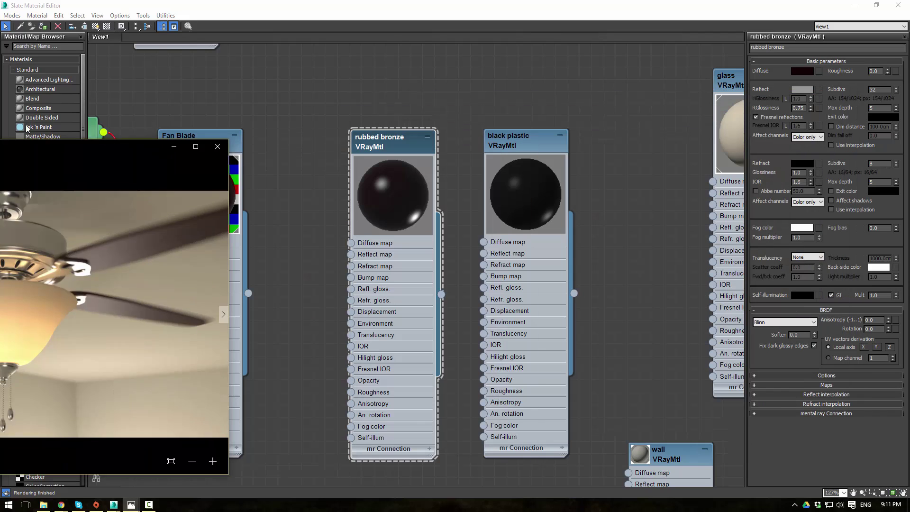
- Minimize the Slate Material Editor and V-Ray frame buffer, and switch the camera viewport to a perspective view of the whole room
{"action": "left_click", "coordinate": [862, 8]}
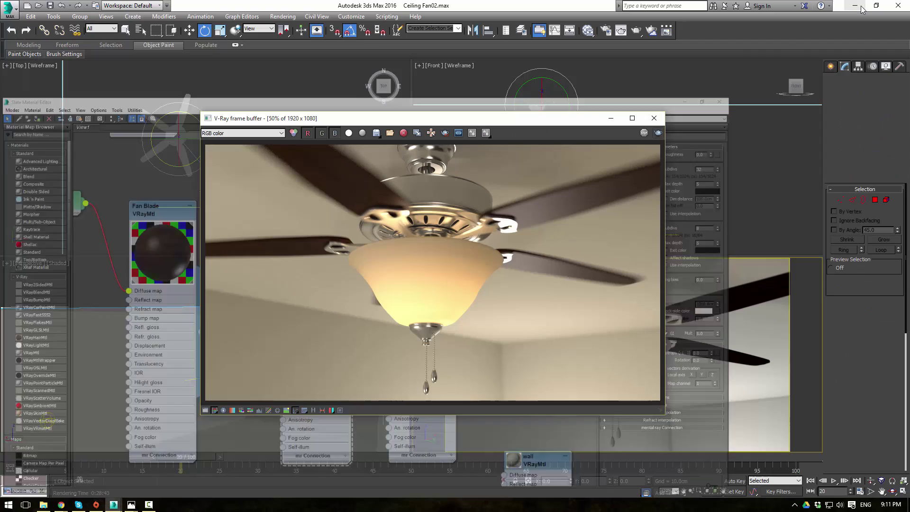
{"action": "left_click", "coordinate": [610, 119]}
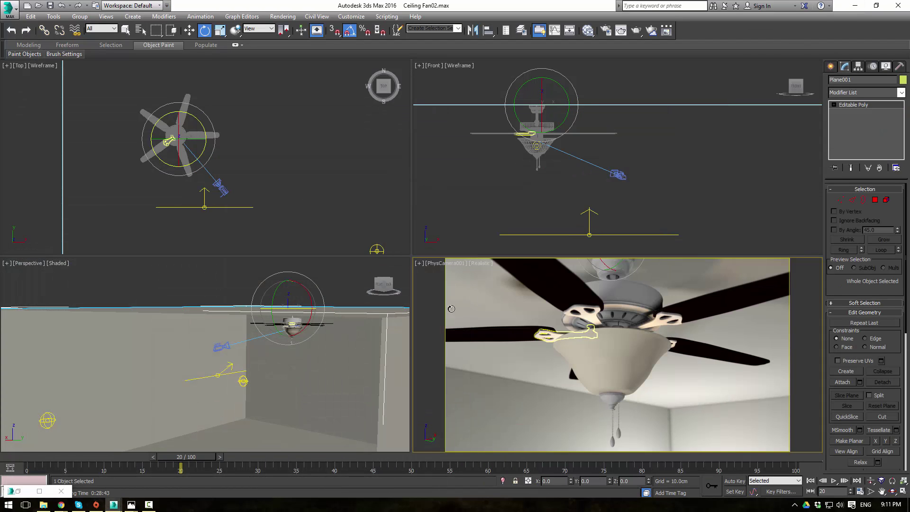
{"action": "left_click", "coordinate": [576, 360]}
{"action": "key", "text": "p"}
{"action": "middle_click_drag", "start_coordinate": [578, 369], "coordinate": [601, 363]}
{"action": "scroll", "coordinate": [602, 363], "scroll_direction": "down", "scroll_amount": 5}
{"action": "middle_click_drag", "start_coordinate": [660, 382], "coordinate": [591, 339], "text": "alt"}
{"action": "scroll", "coordinate": [577, 362], "scroll_direction": "up", "scroll_amount": 4}
{"action": "left_click", "coordinate": [602, 323]}
{"action": "middle_click_drag", "start_coordinate": [630, 371], "coordinate": [685, 369]}
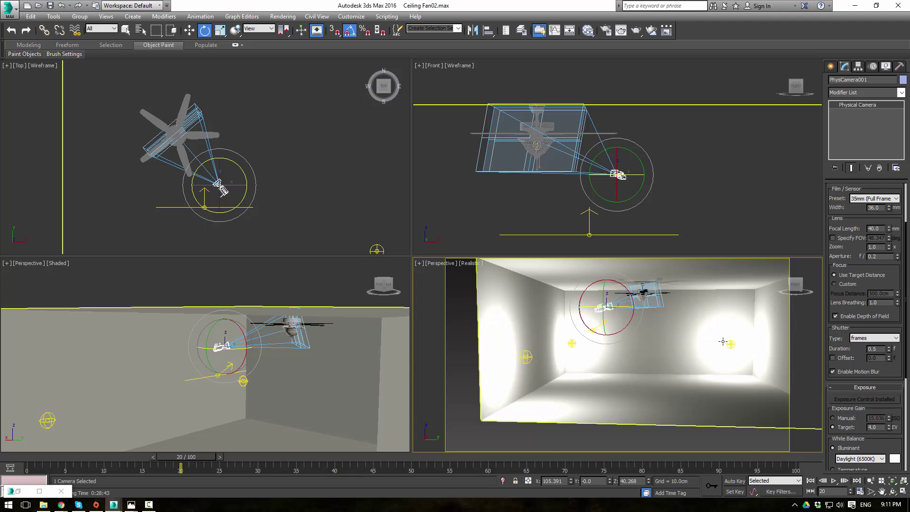
- Review the settings of the sphere light near the far wall and the plane light below the camera
{"action": "left_click", "coordinate": [730, 341]}
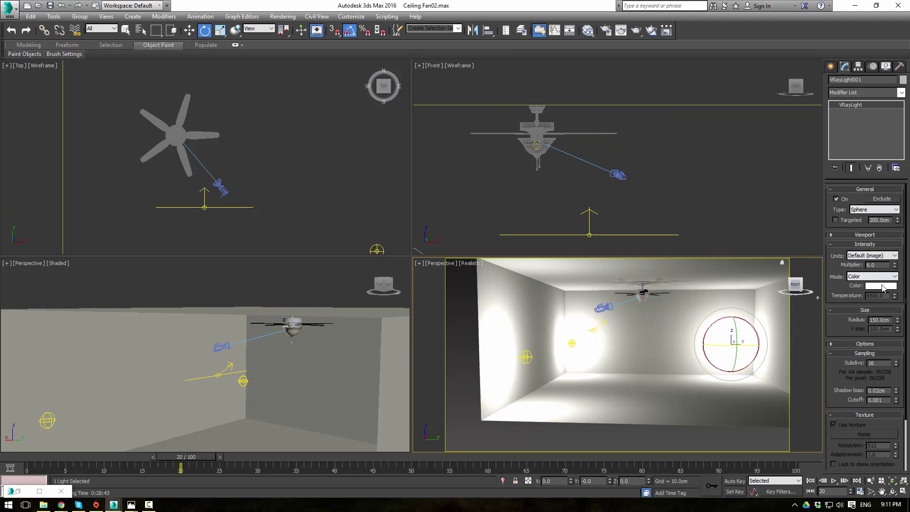
{"action": "scroll", "coordinate": [601, 333], "scroll_direction": "up", "scroll_amount": 2}
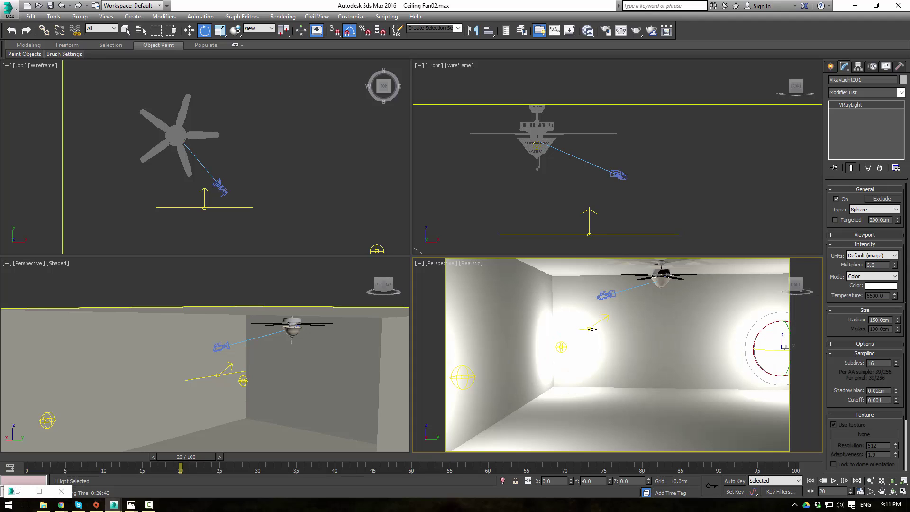
{"action": "left_click", "coordinate": [588, 328]}
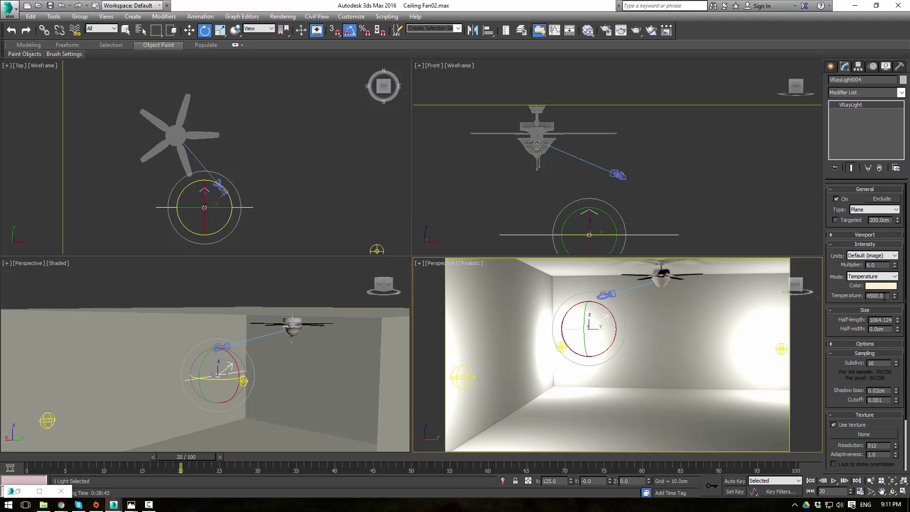
- Hide the geometry, check the settings of the sphere light inside the lamp bowl, and show the geometry again
{"action": "scroll", "coordinate": [573, 287], "scroll_direction": "up", "scroll_amount": 6}
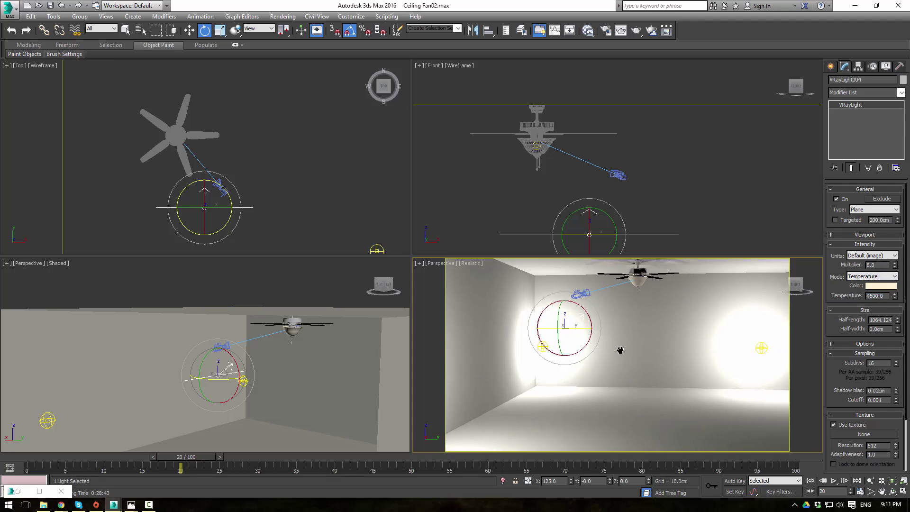
{"action": "scroll", "coordinate": [573, 288], "scroll_direction": "down", "scroll_amount": 3}
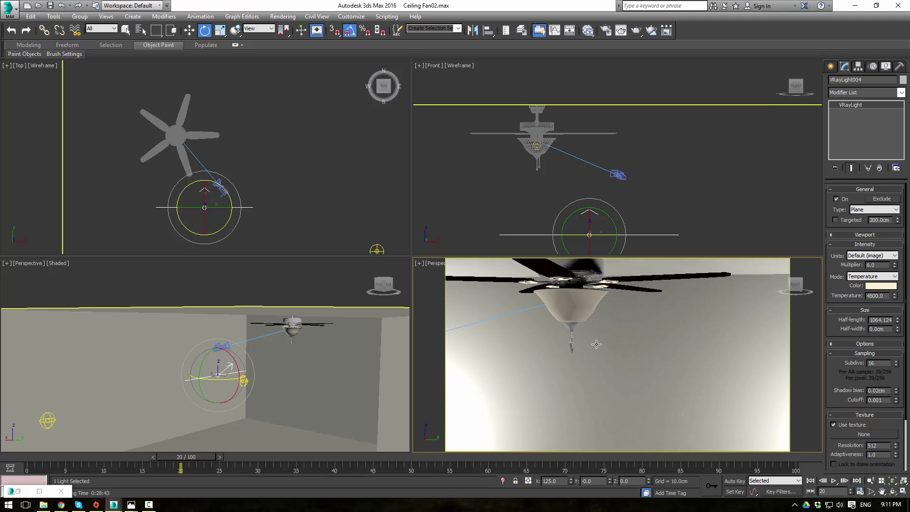
{"action": "key", "text": "shift+g"}
{"action": "left_click", "coordinate": [572, 307]}
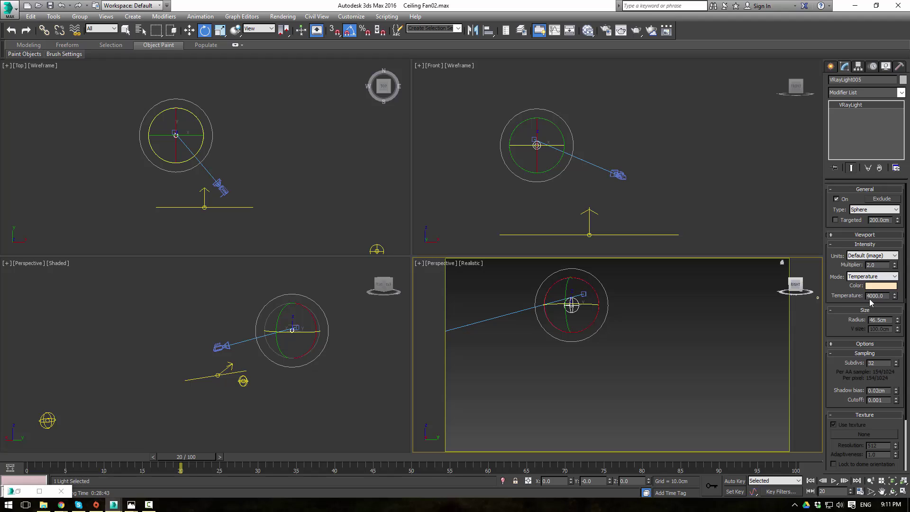
{"action": "key", "text": "shift+g"}
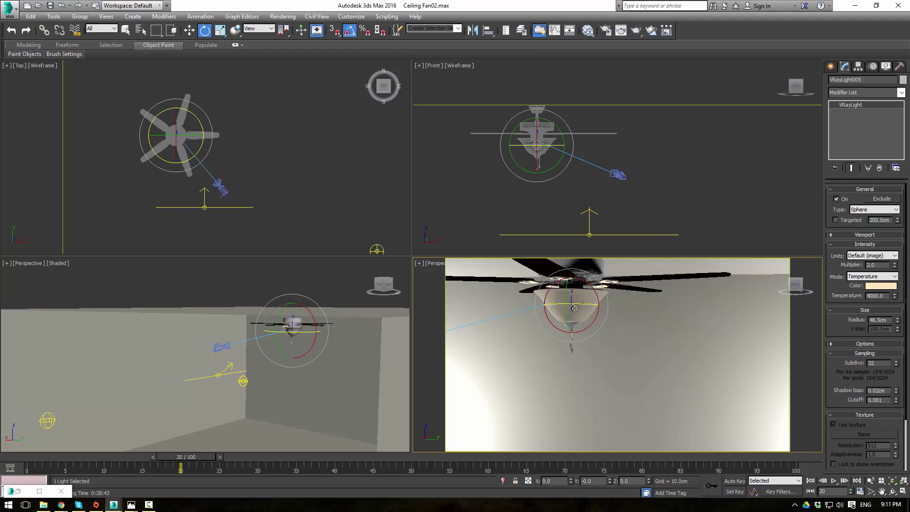
{"action": "scroll", "coordinate": [641, 323], "scroll_direction": "down", "scroll_amount": 3}
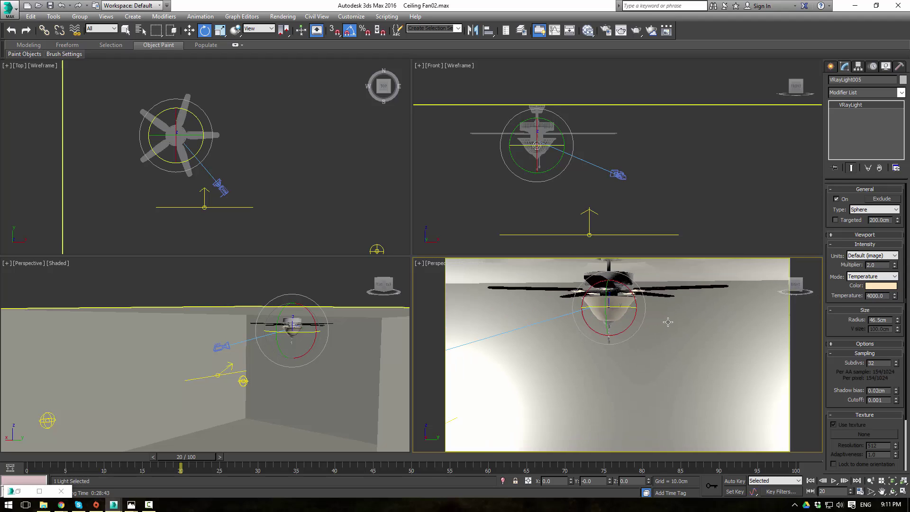
- Review the physical camera's lens, focus, shutter and exposure settings and compare them with the Final02.jpg render
{"action": "left_click", "coordinate": [619, 178]}
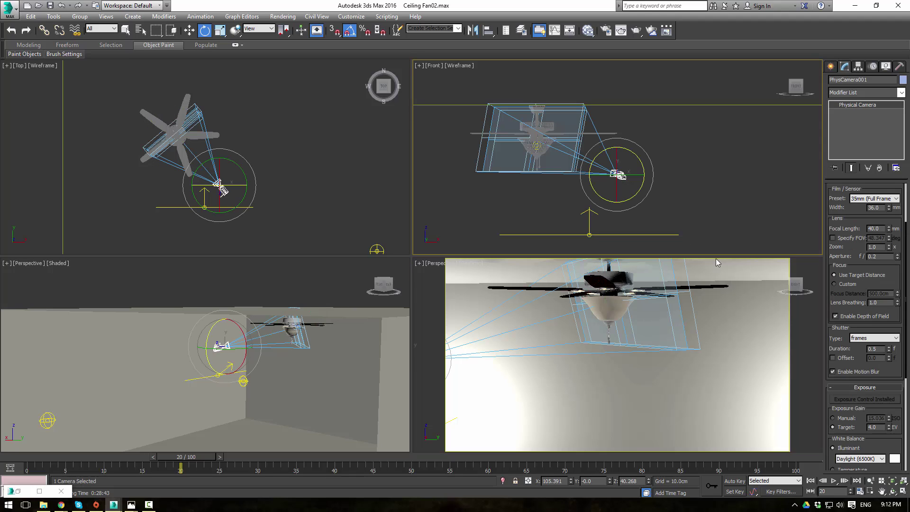
{"action": "scroll", "coordinate": [861, 225], "scroll_direction": "down", "scroll_amount": 3}
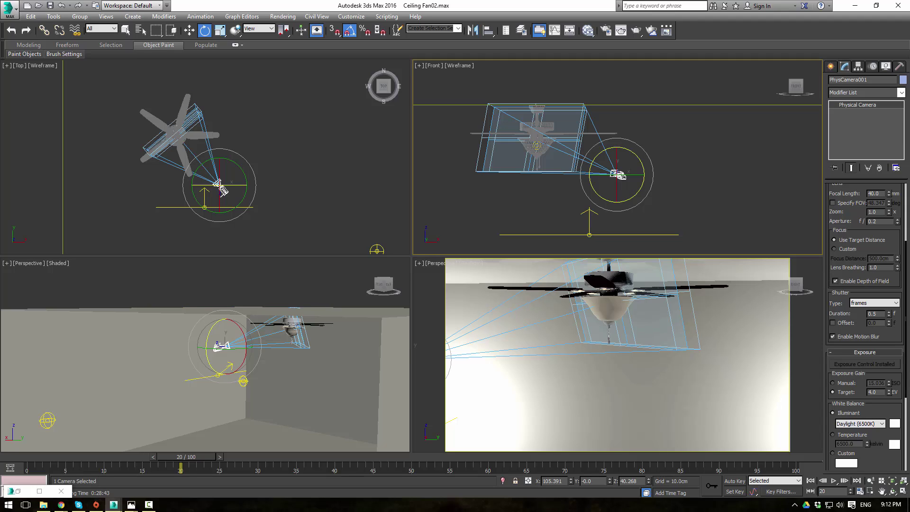
{"action": "left_click", "coordinate": [131, 504]}
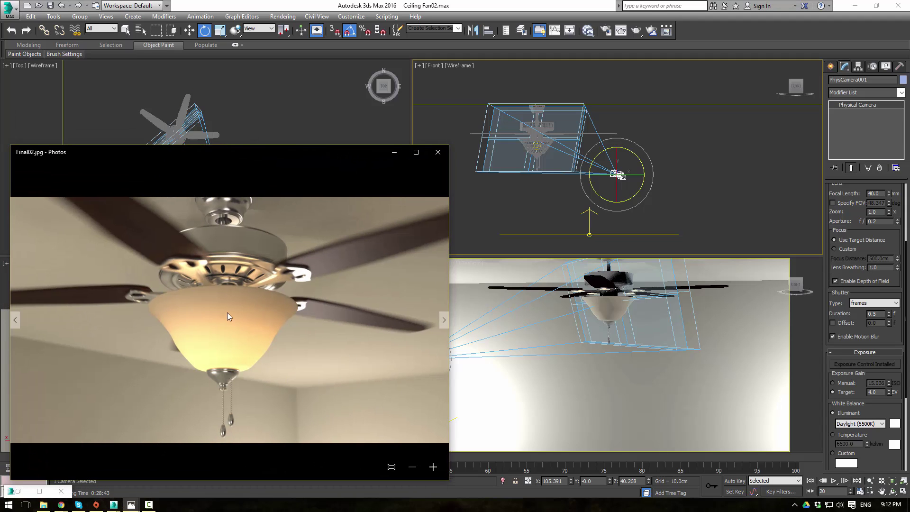
{"action": "left_click", "coordinate": [394, 152]}
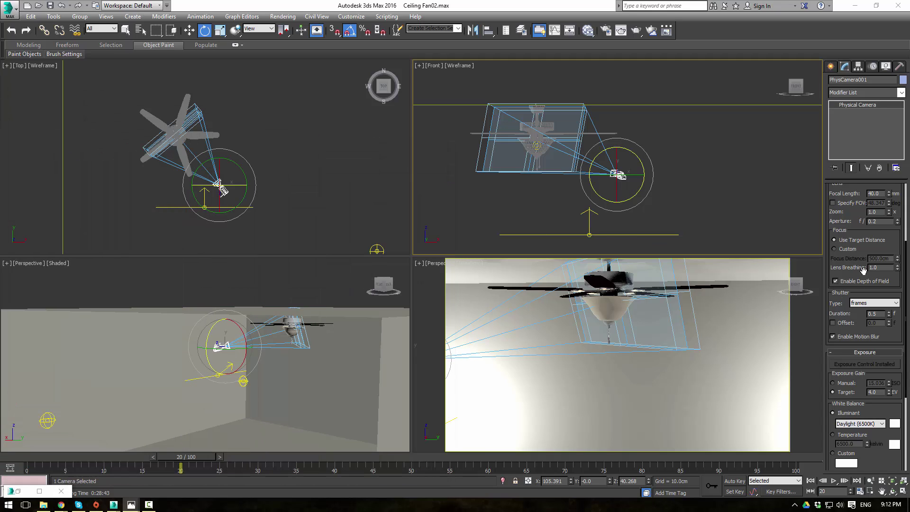
{"action": "left_click_drag", "start_coordinate": [863, 270], "coordinate": [863, 303]}
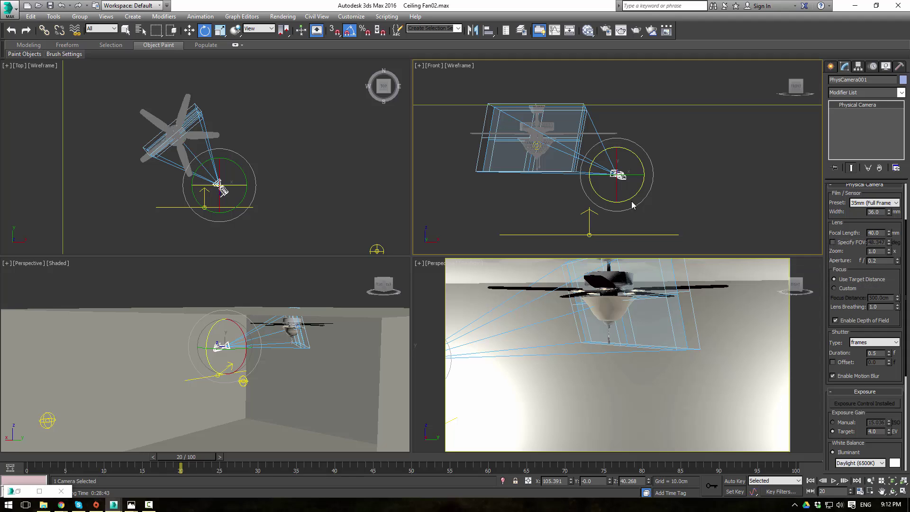
- Move the animation to frame 11 while viewing the fan from below
{"action": "middle_click_drag", "start_coordinate": [653, 335], "coordinate": [599, 342], "text": "alt"}
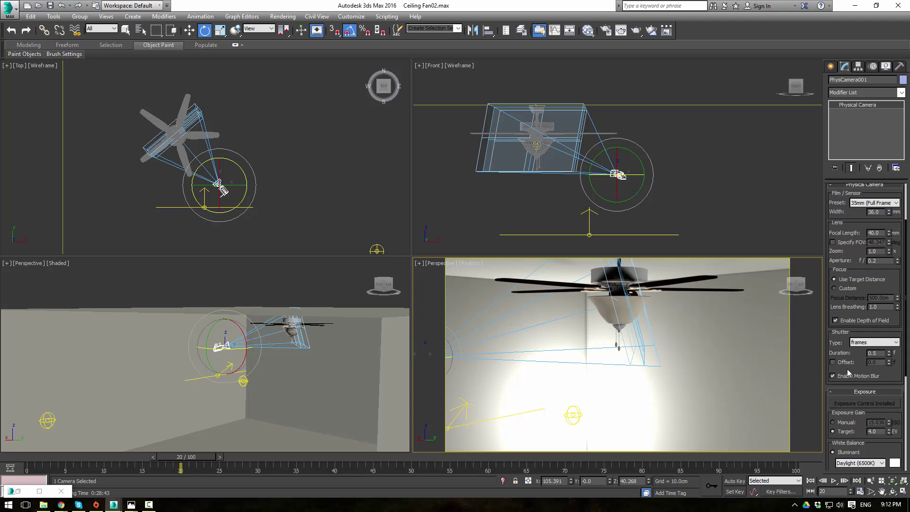
{"action": "middle_click_drag", "start_coordinate": [572, 352], "coordinate": [643, 346]}
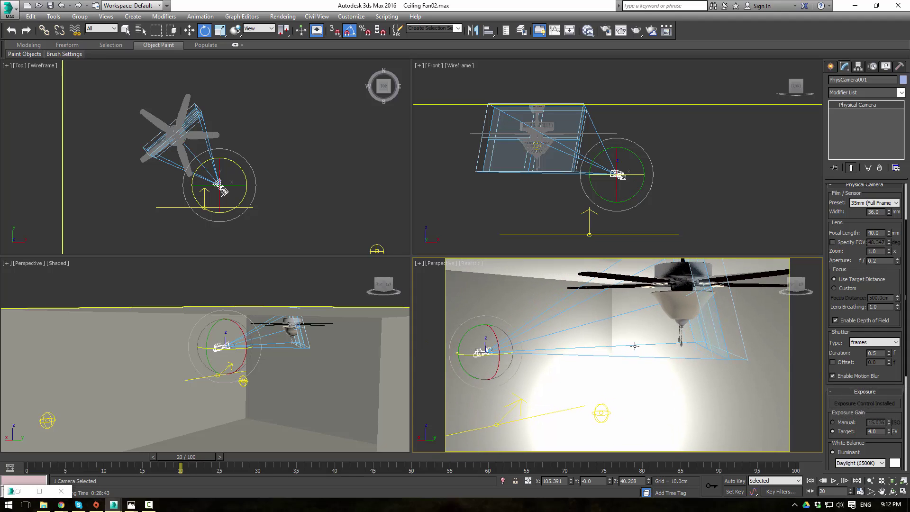
{"action": "middle_click_drag", "start_coordinate": [584, 338], "coordinate": [619, 376], "text": "alt"}
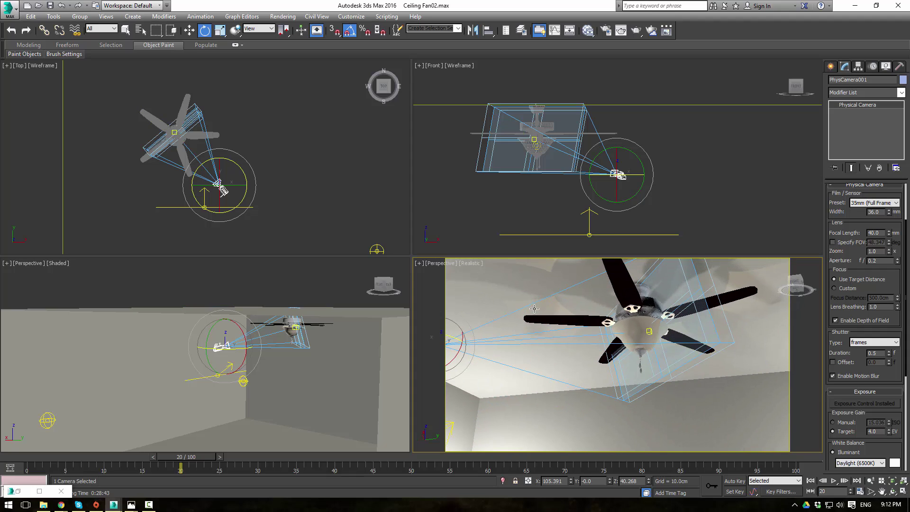
{"action": "left_click_drag", "start_coordinate": [189, 462], "coordinate": [125, 447]}
- Select two neighbouring fan blades together with their mounting brackets
{"action": "key", "text": "e"}
{"action": "left_click", "coordinate": [615, 291]}
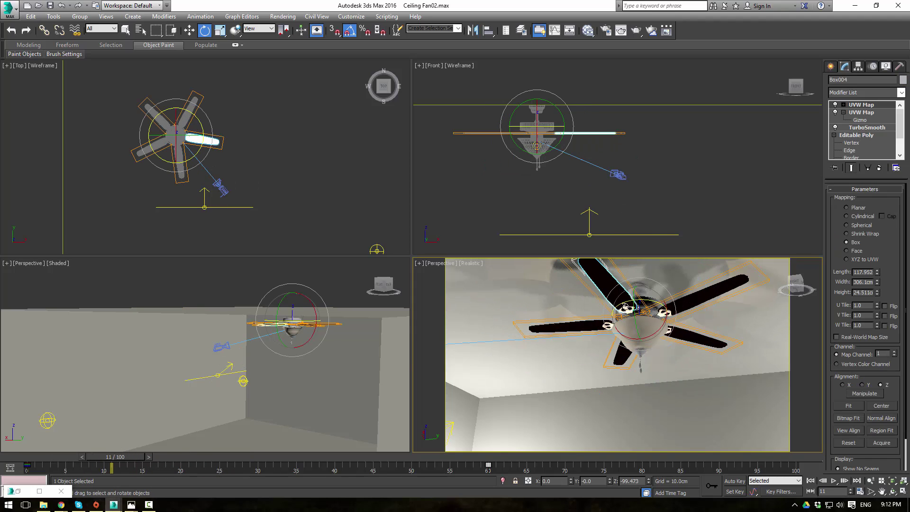
{"action": "key", "text": "q"}
{"action": "left_click", "coordinate": [626, 309], "text": "ctrl"}
{"action": "left_click", "coordinate": [590, 327], "text": "ctrl"}
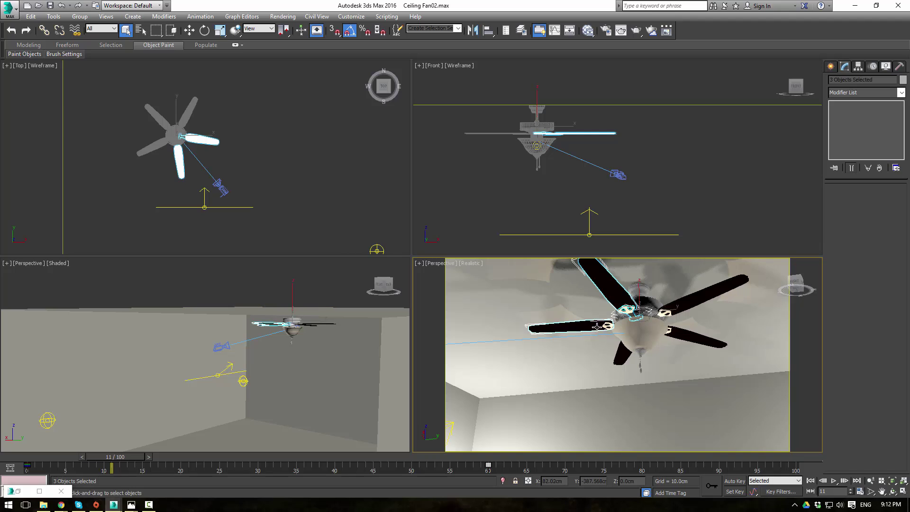
{"action": "left_click", "coordinate": [607, 326], "text": "ctrl"}
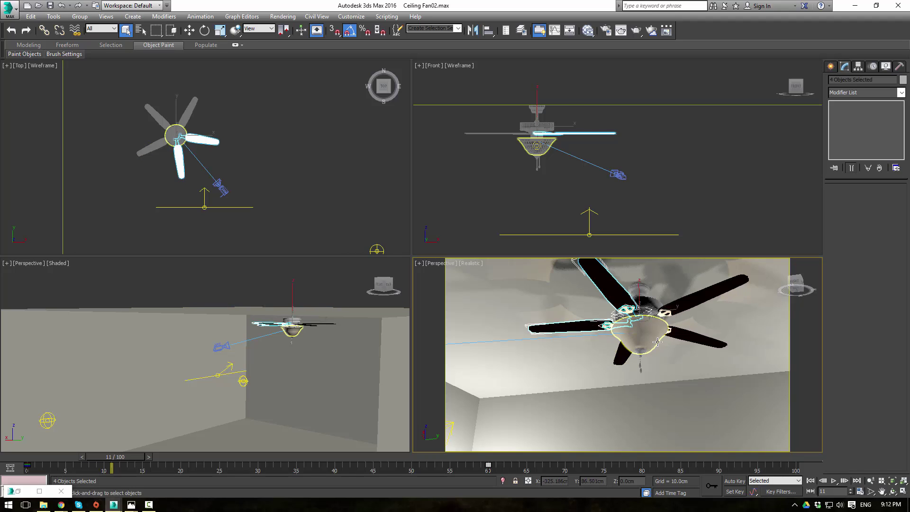
- Try to rotate the selected blades and brackets, and undo the change
{"action": "key", "text": "e"}
{"action": "left_click_drag", "start_coordinate": [614, 302], "coordinate": [633, 309]}
{"action": "key", "text": "ctrl+z"}
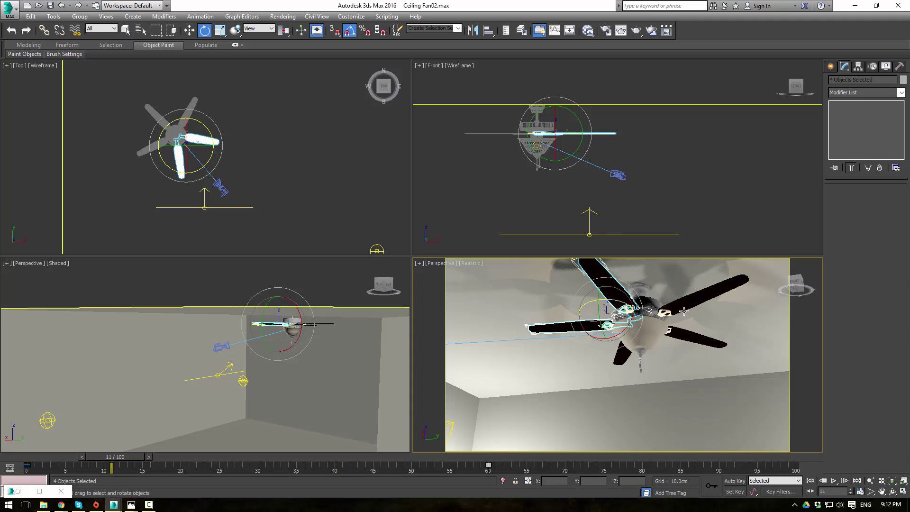
- Extend the selection to all five fan blades together with their mounting brackets, ready for rotating
{"action": "left_click", "coordinate": [683, 311], "text": "ctrl"}
{"action": "key", "text": "ctrl+z"}
{"action": "left_click", "coordinate": [681, 305], "text": "ctrl"}
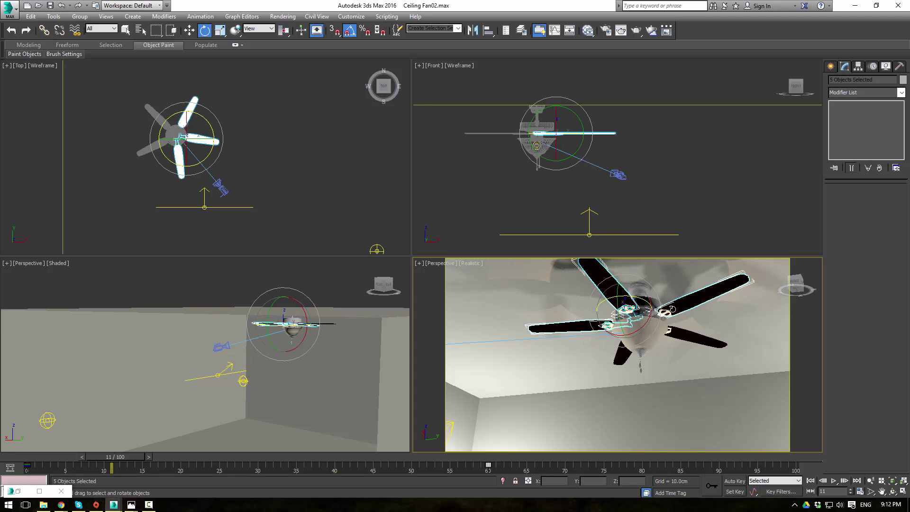
{"action": "left_click", "coordinate": [665, 312], "text": "ctrl"}
{"action": "left_click", "coordinate": [687, 340], "text": "ctrl"}
{"action": "middle_click_drag", "start_coordinate": [687, 340], "coordinate": [676, 313], "text": "alt"}
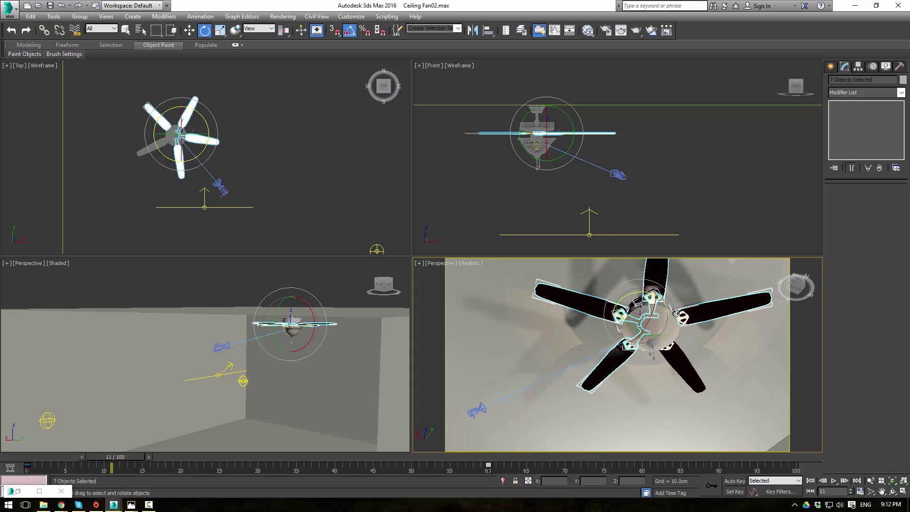
{"action": "middle_click_drag", "start_coordinate": [672, 362], "coordinate": [689, 351], "text": "alt"}
{"action": "left_click", "coordinate": [688, 351], "text": "ctrl"}
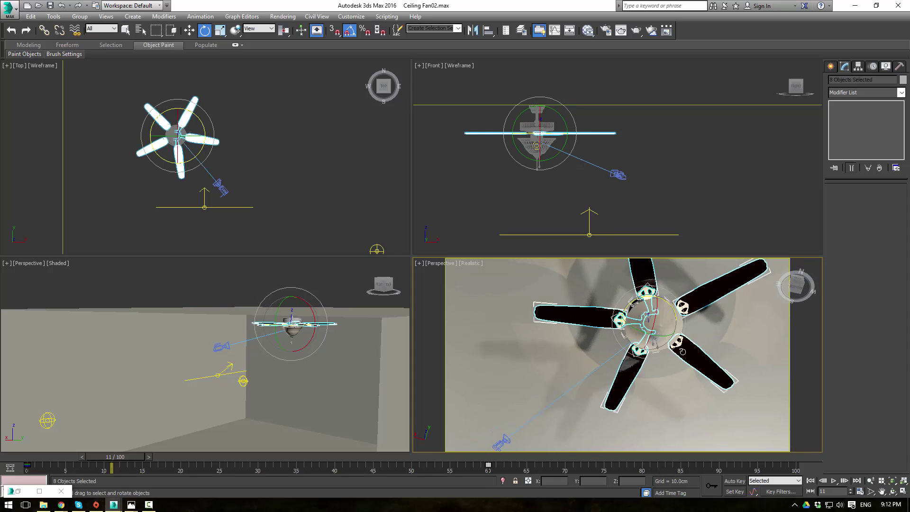
{"action": "key", "text": "q"}
{"action": "left_click", "coordinate": [682, 305], "text": "ctrl"}
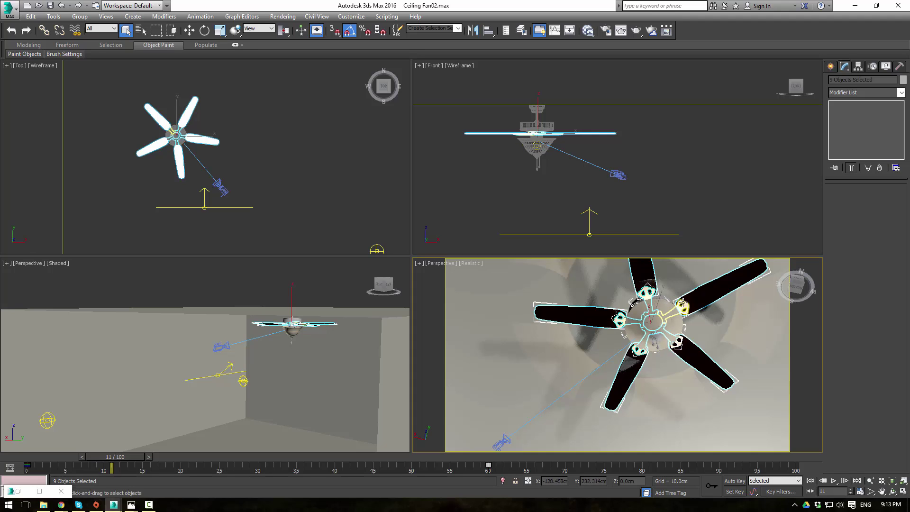
{"action": "left_click", "coordinate": [682, 306], "text": "ctrl"}
{"action": "key", "text": "e"}
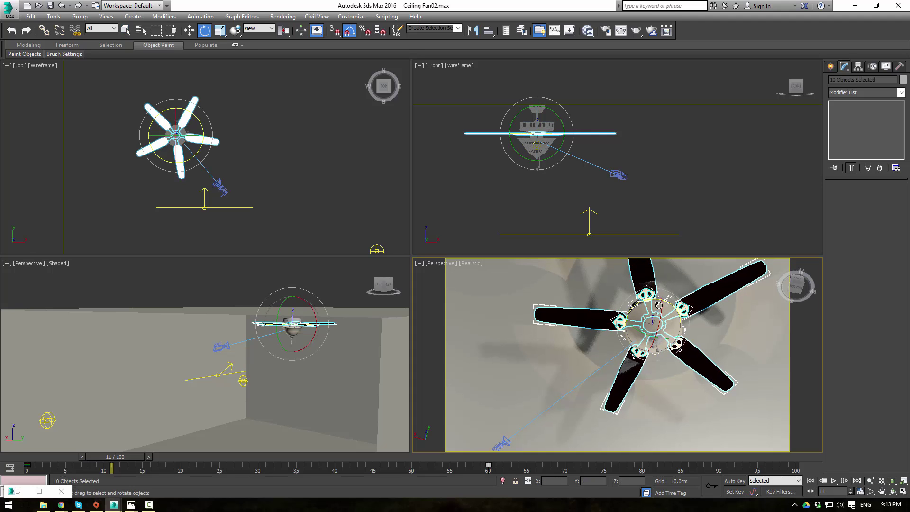
- Try to rotate the complete set of blades and brackets as one selection, and cancel the rotation
{"action": "mouse_move", "coordinate": [684, 308]}
{"action": "left_mouse_down"}
{"action": "mouse_move", "coordinate": [707, 313]}
{"action": "mouse_move", "coordinate": [668, 304]}
{"action": "mouse_move", "coordinate": [682, 308]}
{"action": "left_mouse_up"}
{"action": "right_click", "coordinate": [683, 308]}
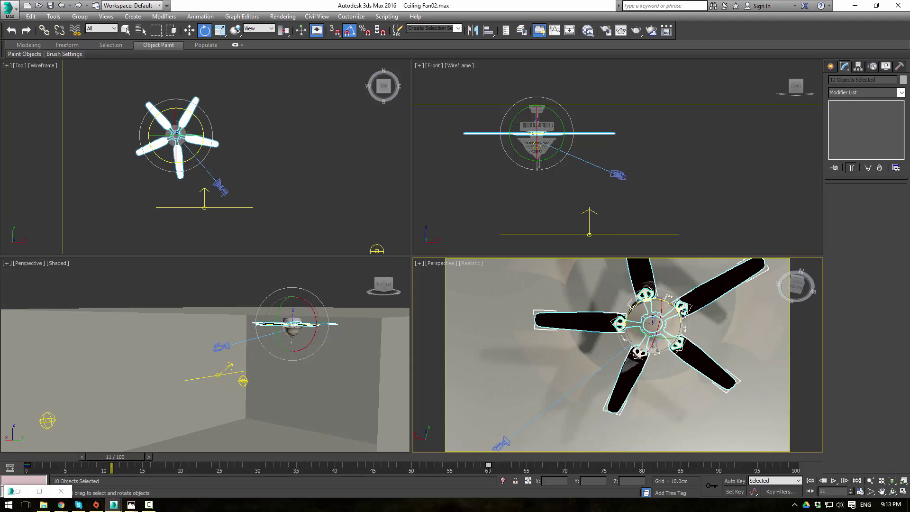
- With Auto Key on, rotate all blades and brackets about the vertical axis at frames 11 and 36, and scrub back to frame 23
{"action": "middle_click_drag", "start_coordinate": [639, 287], "coordinate": [633, 364], "text": "alt"}
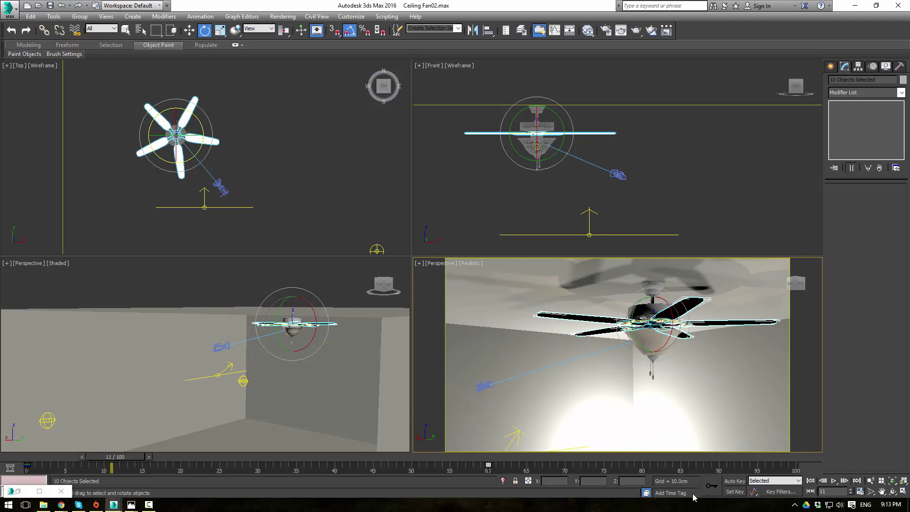
{"action": "left_click", "coordinate": [732, 481]}
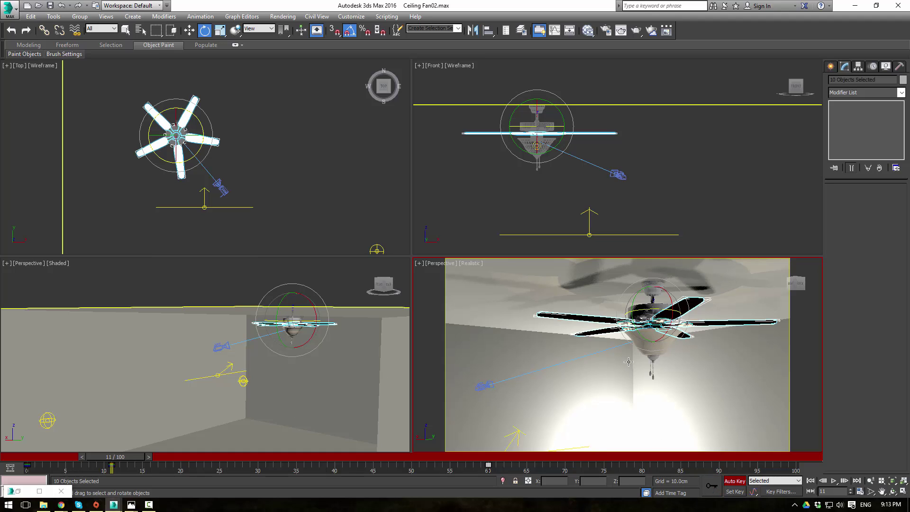
{"action": "left_click_drag", "start_coordinate": [670, 315], "coordinate": [514, 339]}
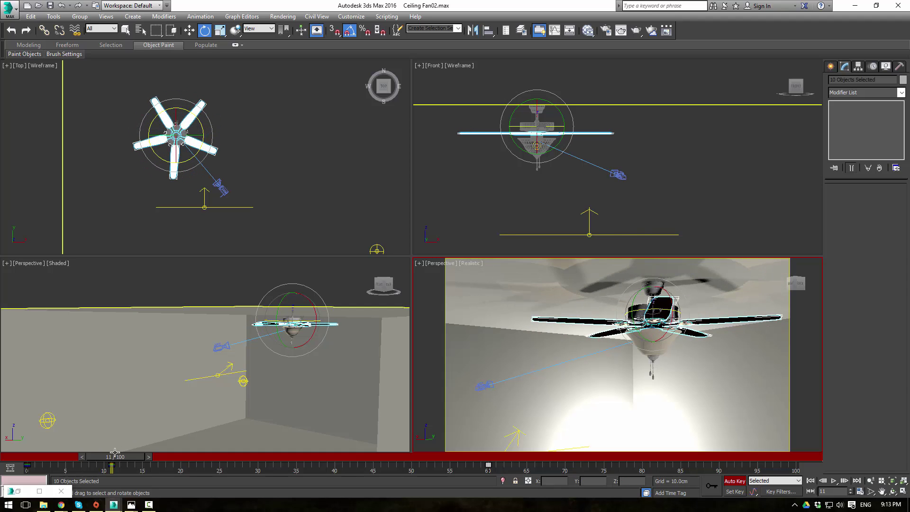
{"action": "left_click_drag", "start_coordinate": [119, 463], "coordinate": [303, 458]}
{"action": "left_click_drag", "start_coordinate": [653, 311], "coordinate": [453, 310]}
{"action": "left_click_drag", "start_coordinate": [299, 465], "coordinate": [204, 463]}
{"action": "key", "text": "e"}
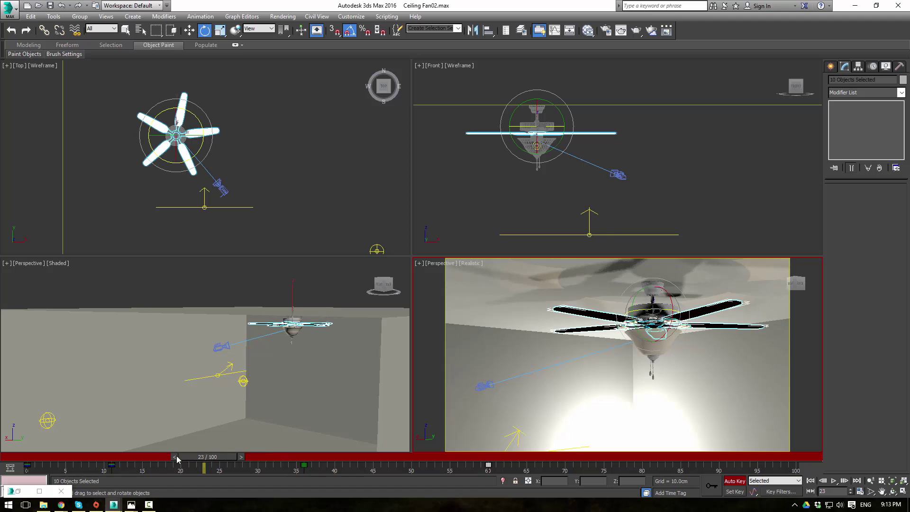
- Delete the blades' rotation keyframes at frames 11 and 36
{"action": "key", "text": "Delete"}
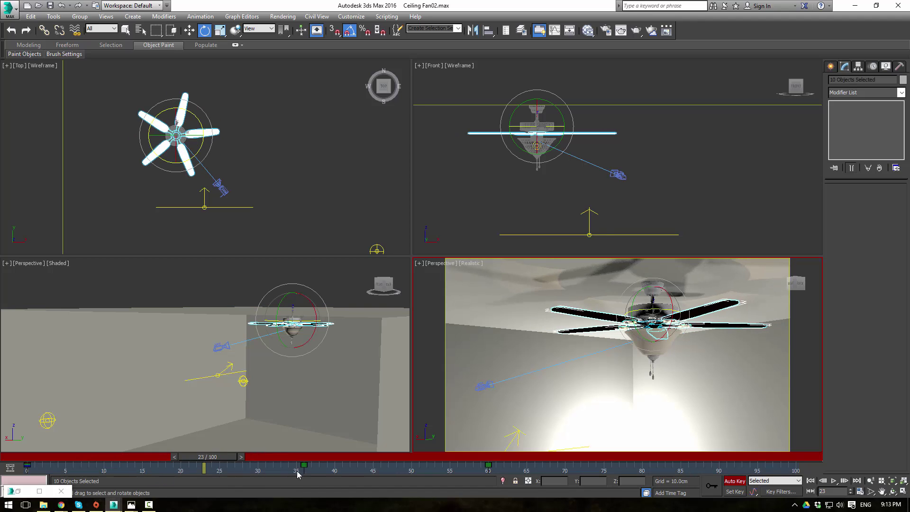
{"action": "left_click", "coordinate": [304, 465]}
{"action": "key", "text": "Delete"}
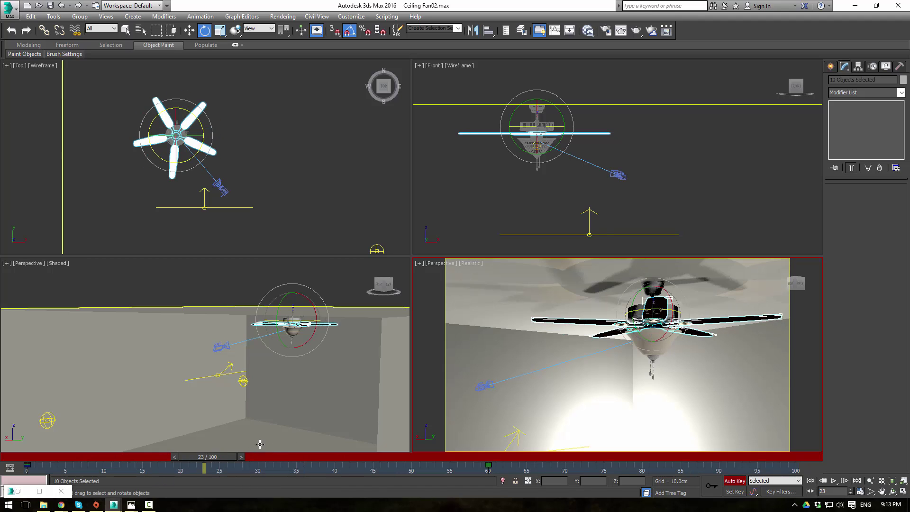
- View the Final02.jpg render with the animation back at frame 0, and turn off Auto Key
{"action": "left_click_drag", "start_coordinate": [227, 457], "coordinate": [47, 455]}
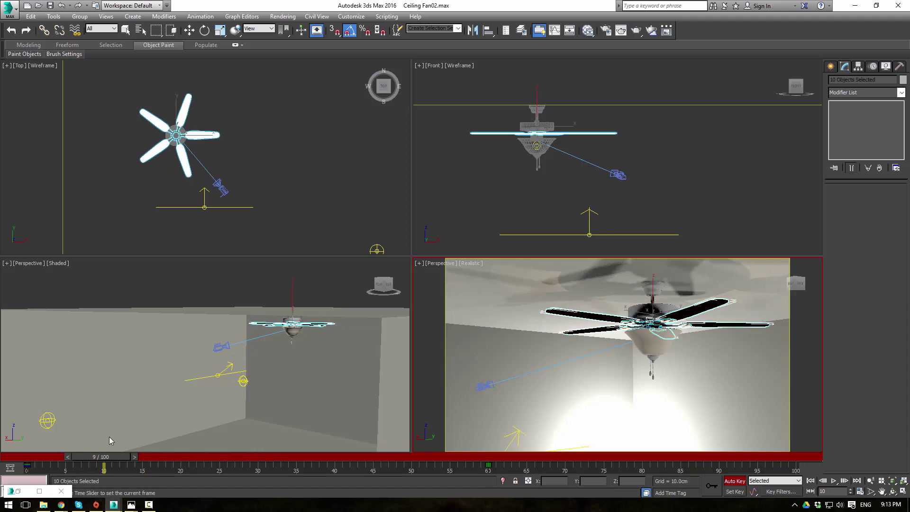
{"action": "key", "text": "e"}
{"action": "left_click_drag", "start_coordinate": [0, 128], "coordinate": [555, 145]}
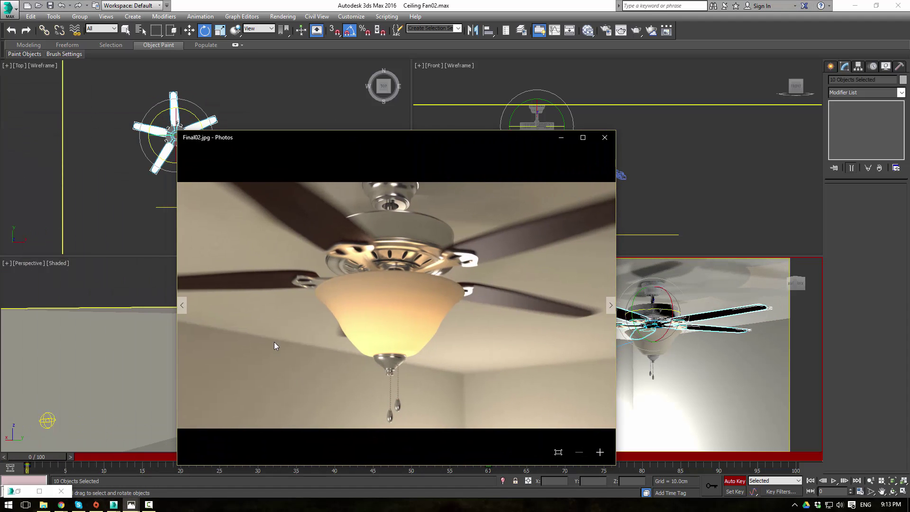
{"action": "left_click_drag", "start_coordinate": [420, 138], "coordinate": [0, 116]}
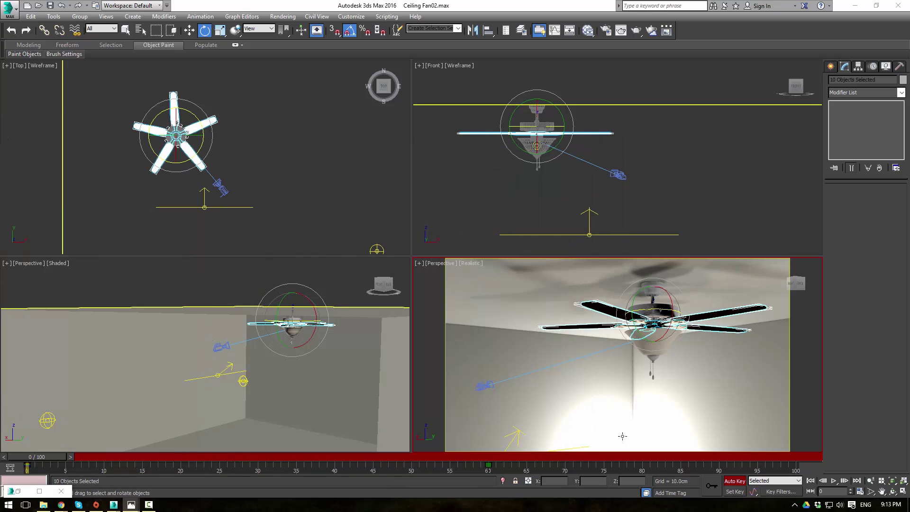
{"action": "key", "text": "n"}
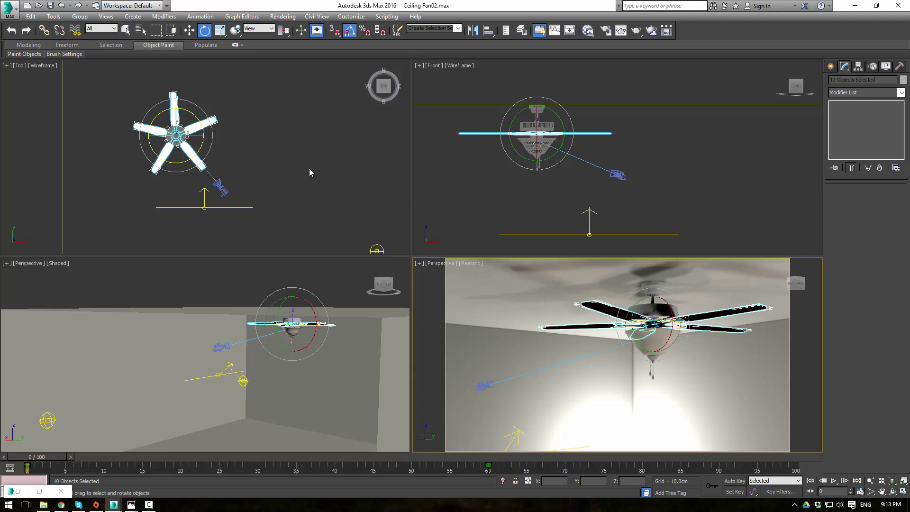
- Open the material editor and survey the graph of fan blade, rubbed bronze, black plastic, glass and wall materials
{"action": "key", "text": "m"}
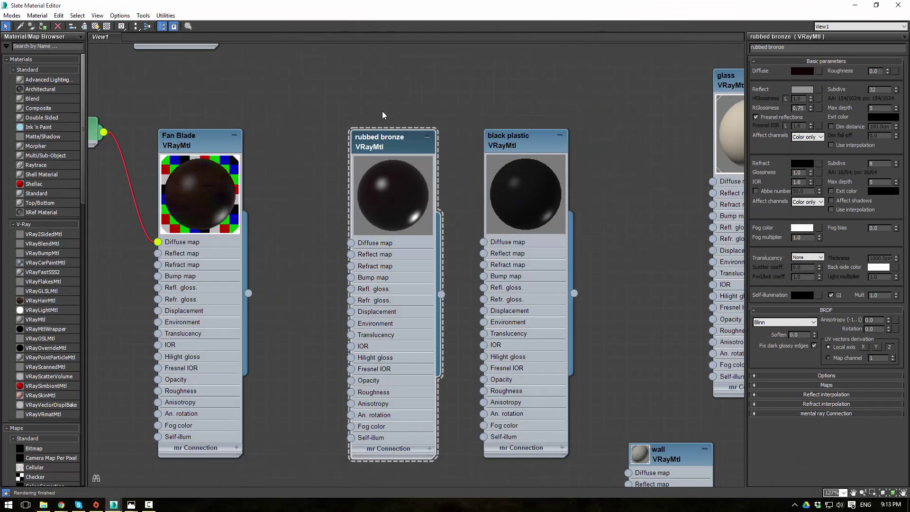
{"action": "scroll", "coordinate": [441, 117], "scroll_direction": "down", "scroll_amount": 8}
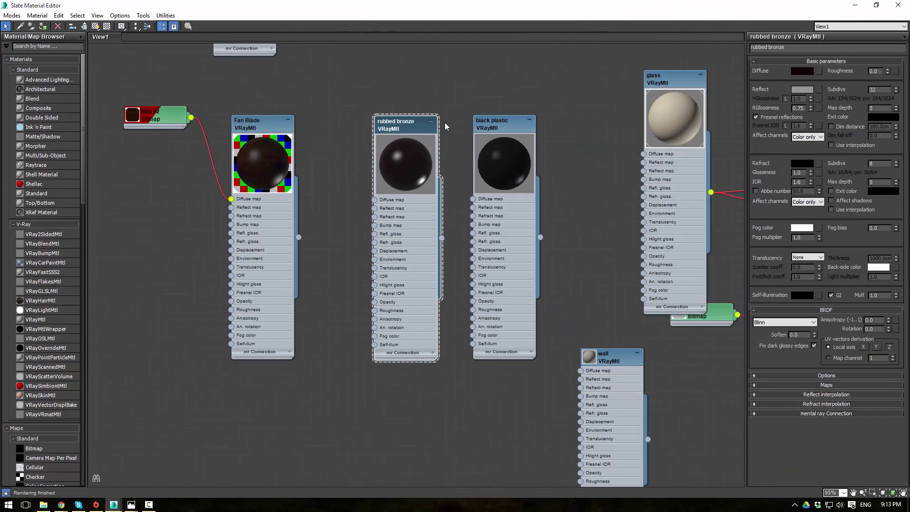
{"action": "middle_click_drag", "start_coordinate": [534, 166], "coordinate": [384, 287]}
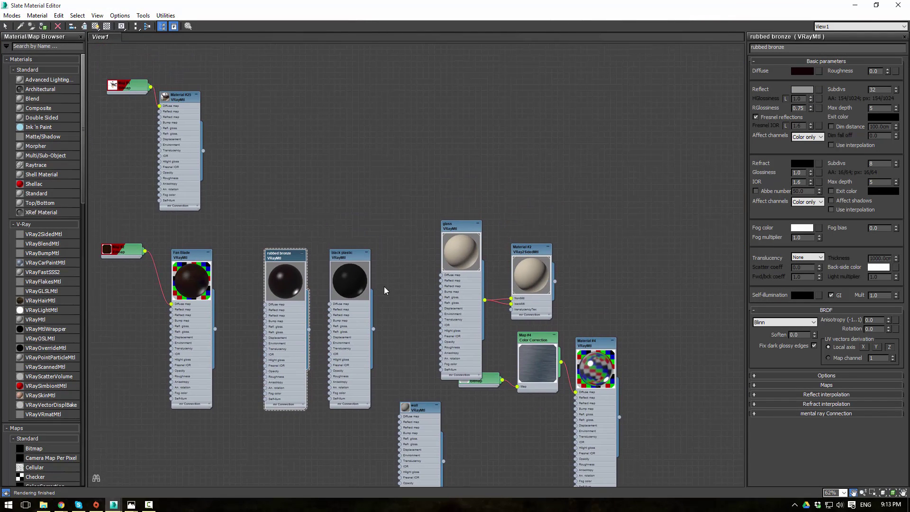